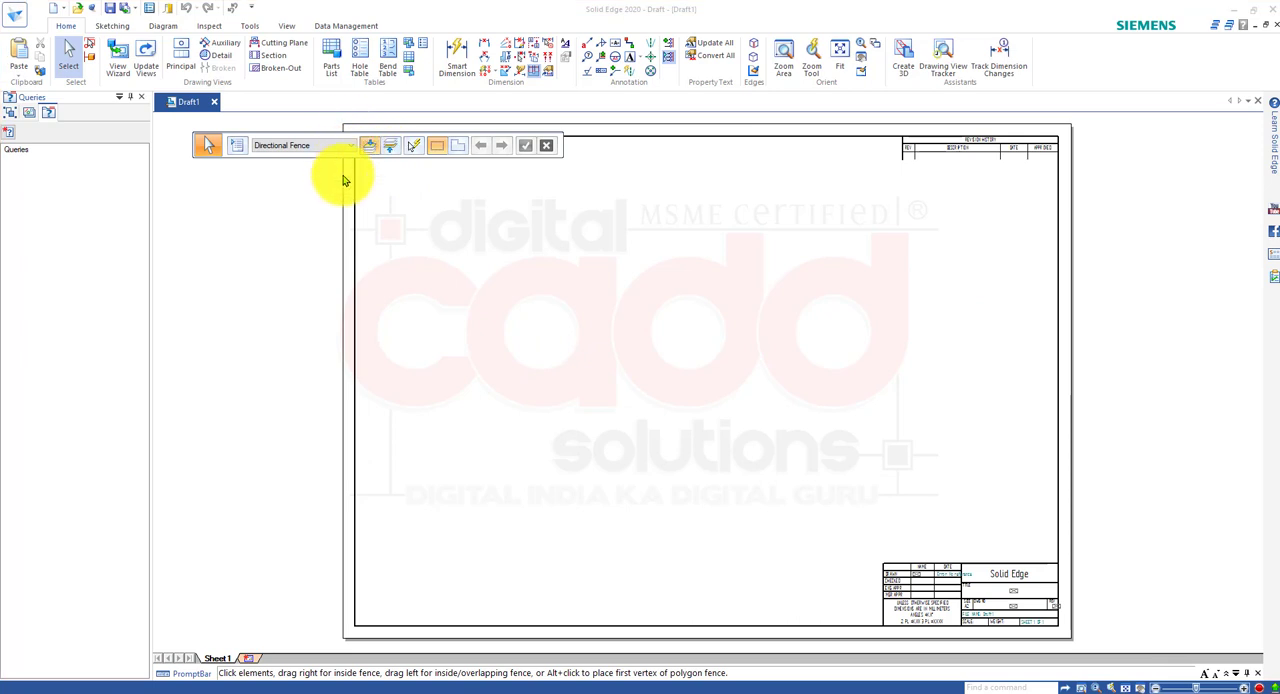
drag(338, 117, 1085, 648)
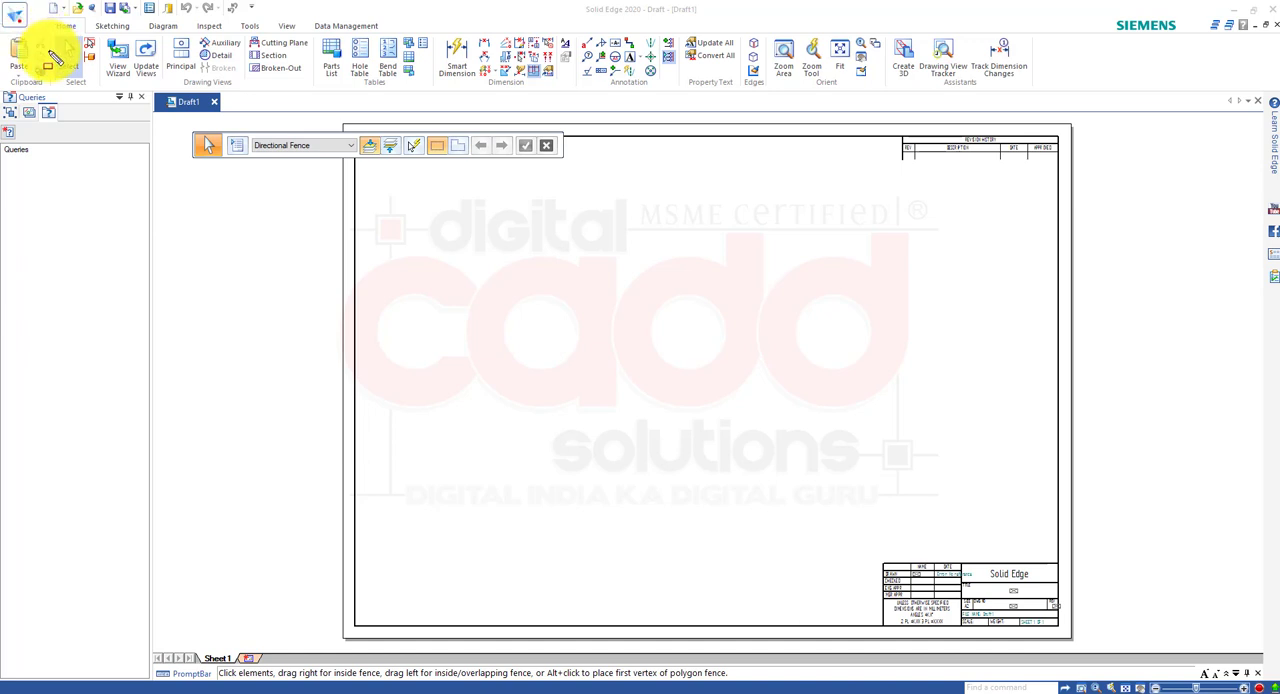
click(18, 17)
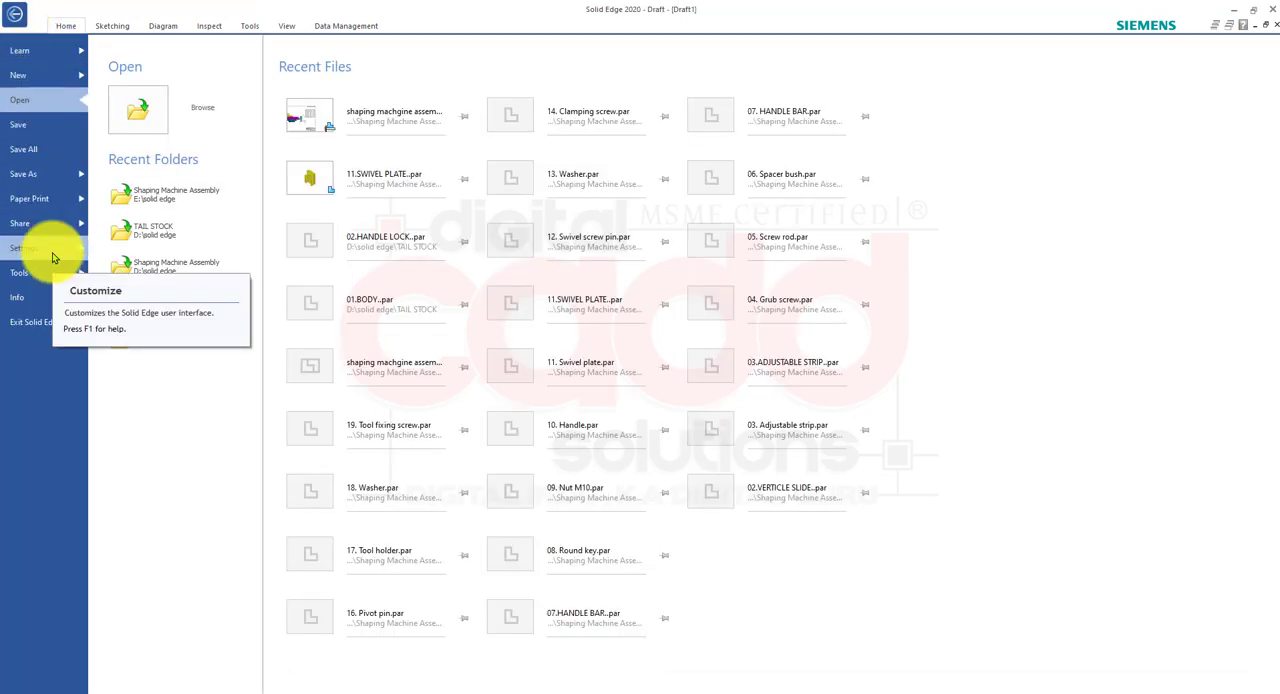
click(52, 252)
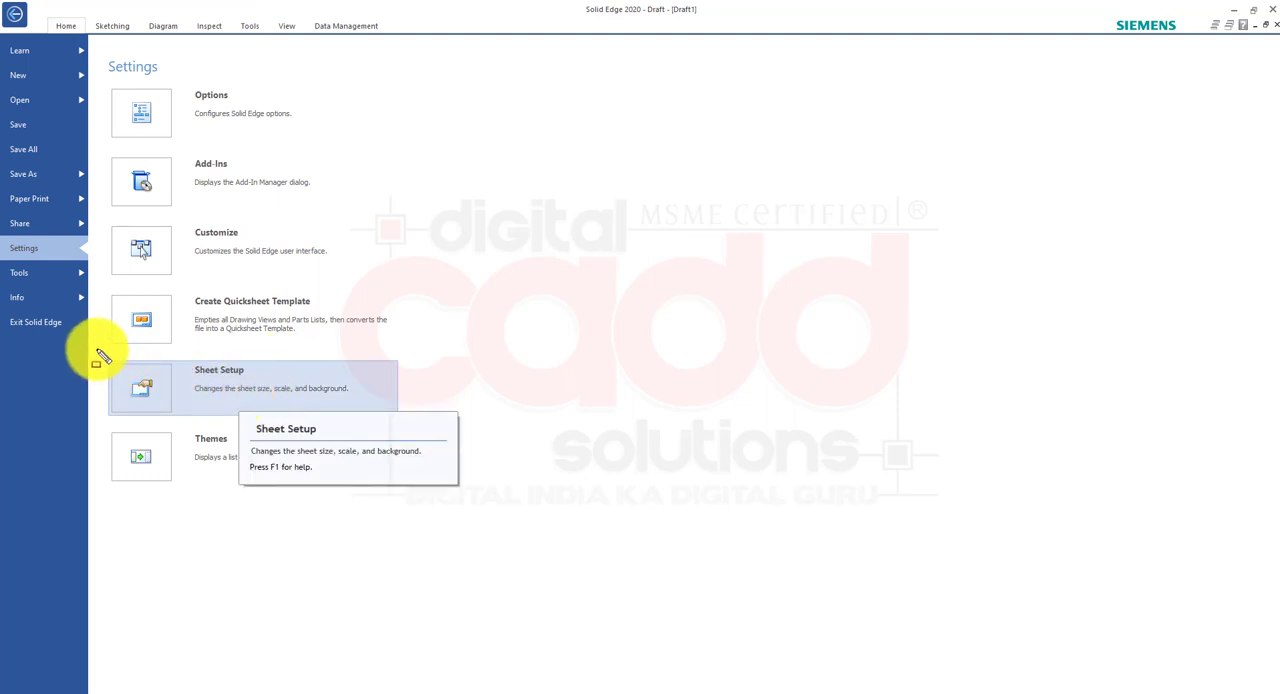
mouse_move(95, 351)
mouse_down()
mouse_move(337, 428)
mouse_move(416, 436)
mouse_move(408, 429)
mouse_up()
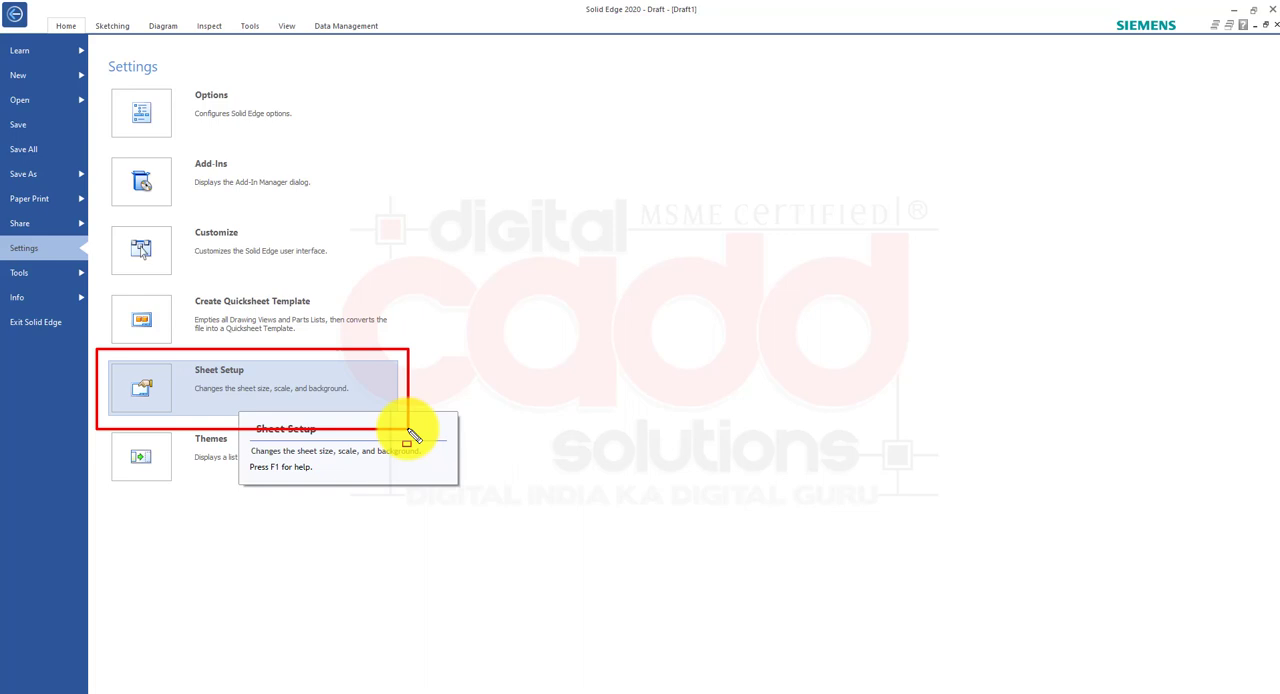
click(15, 14)
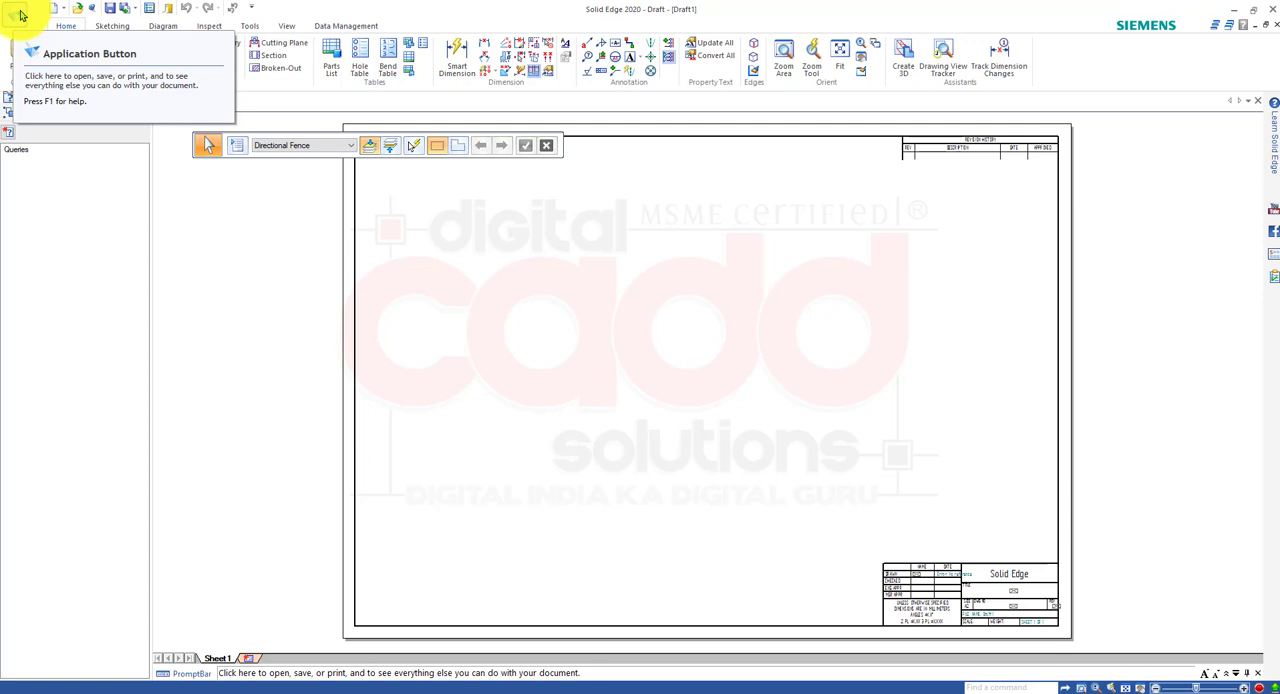
Open the Sheet Setup settings for the current drawing sheet and move the dialog aside.
click(21, 15)
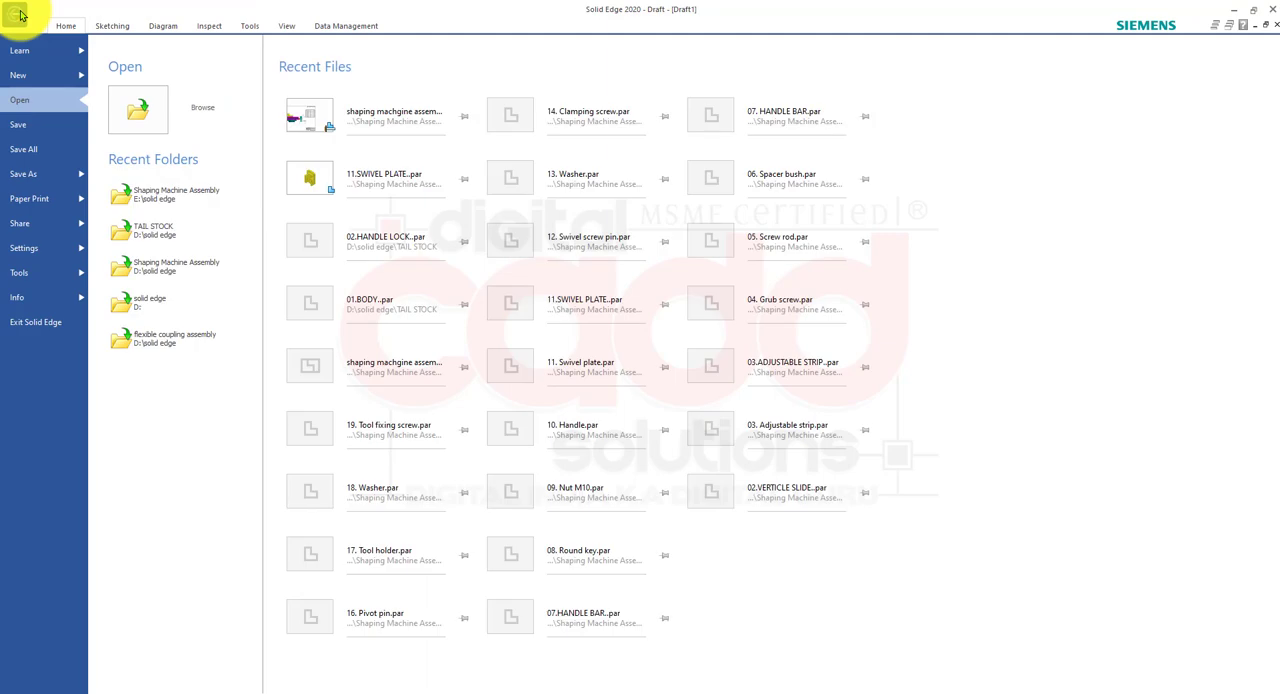
click(19, 252)
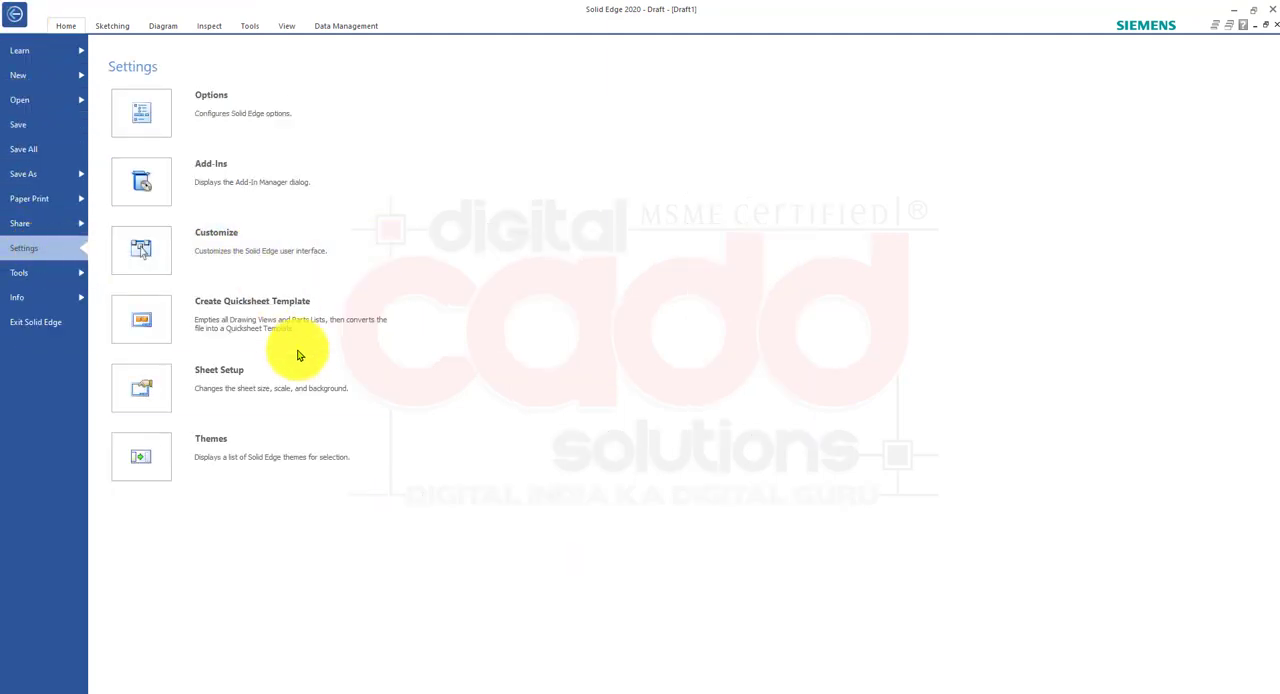
click(299, 404)
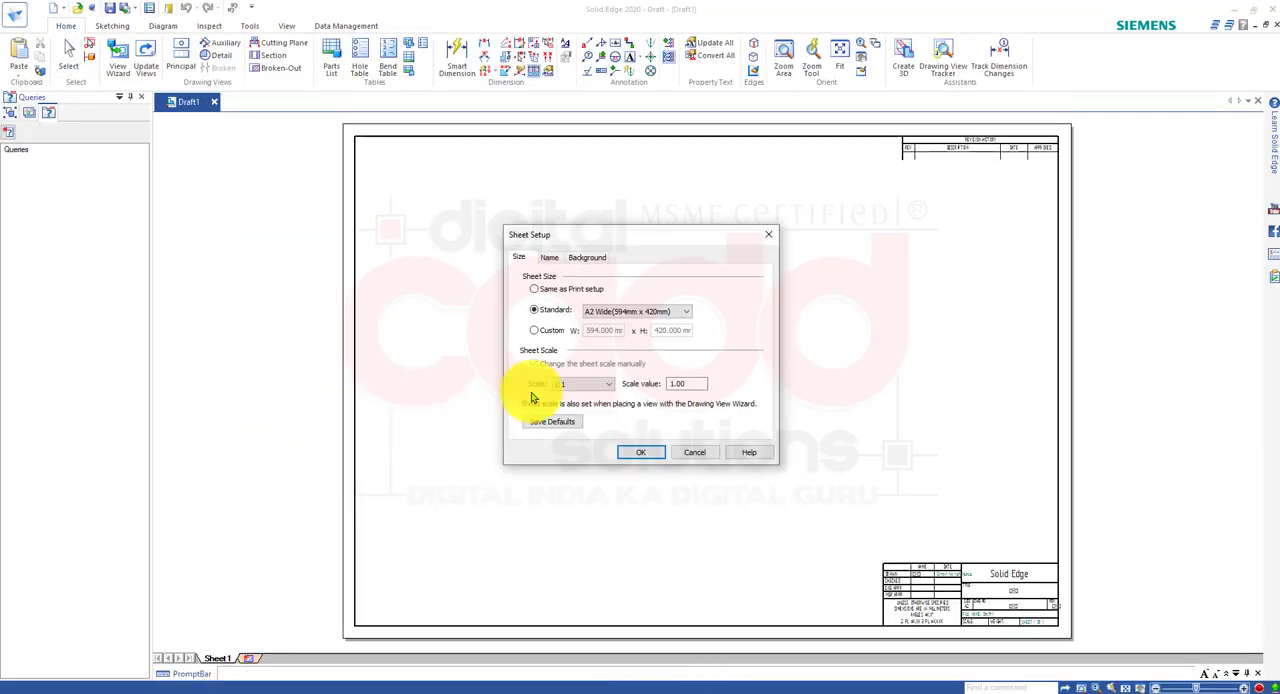
drag(635, 237, 539, 229)
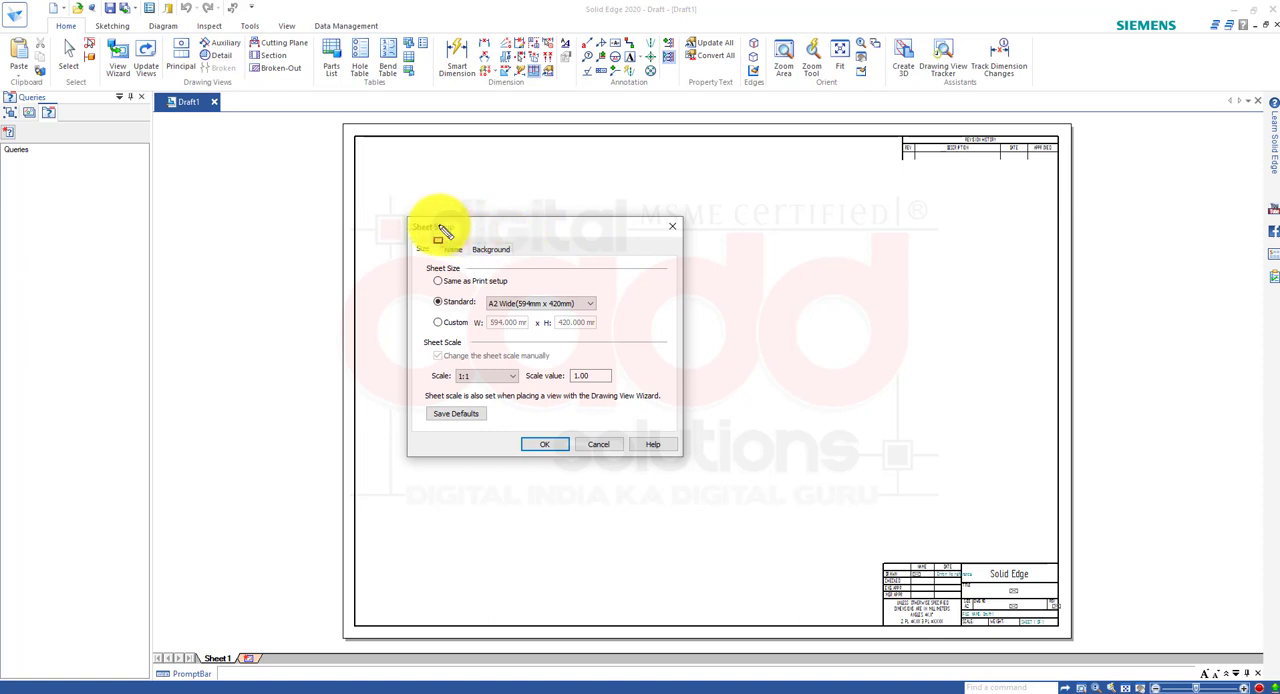
mouse_move(396, 206)
mouse_down()
mouse_move(524, 334)
mouse_move(695, 466)
mouse_up()
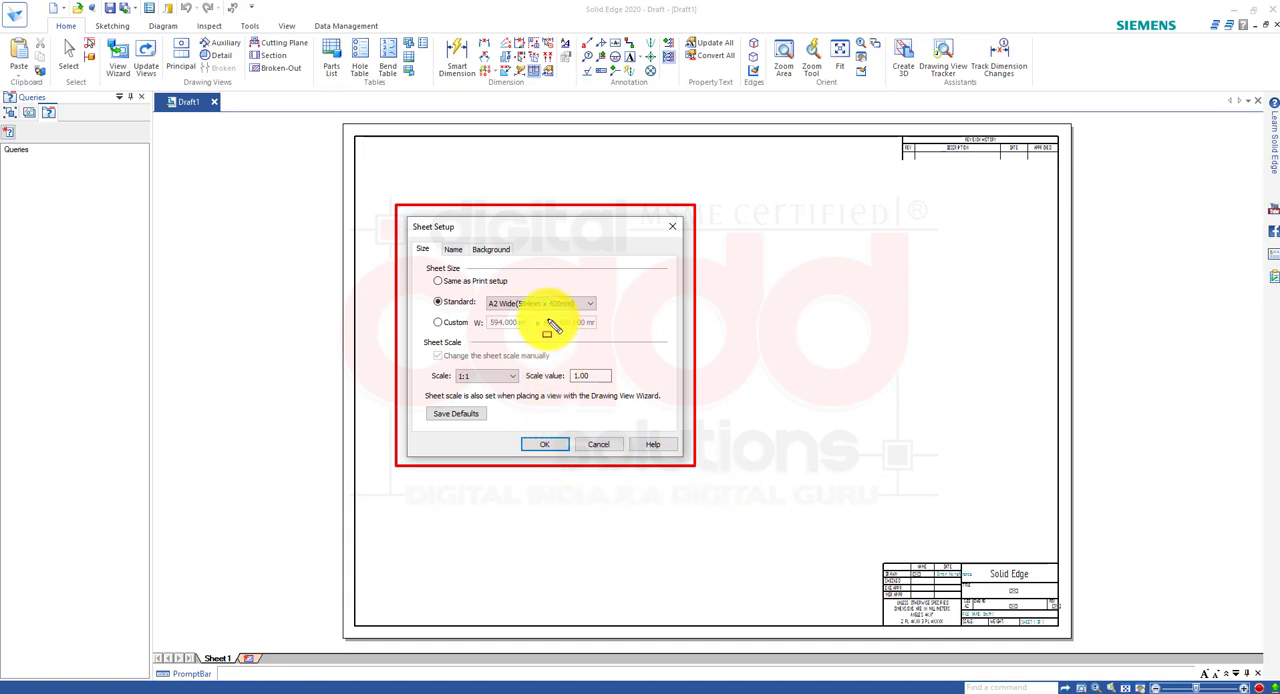
drag(476, 290, 602, 317)
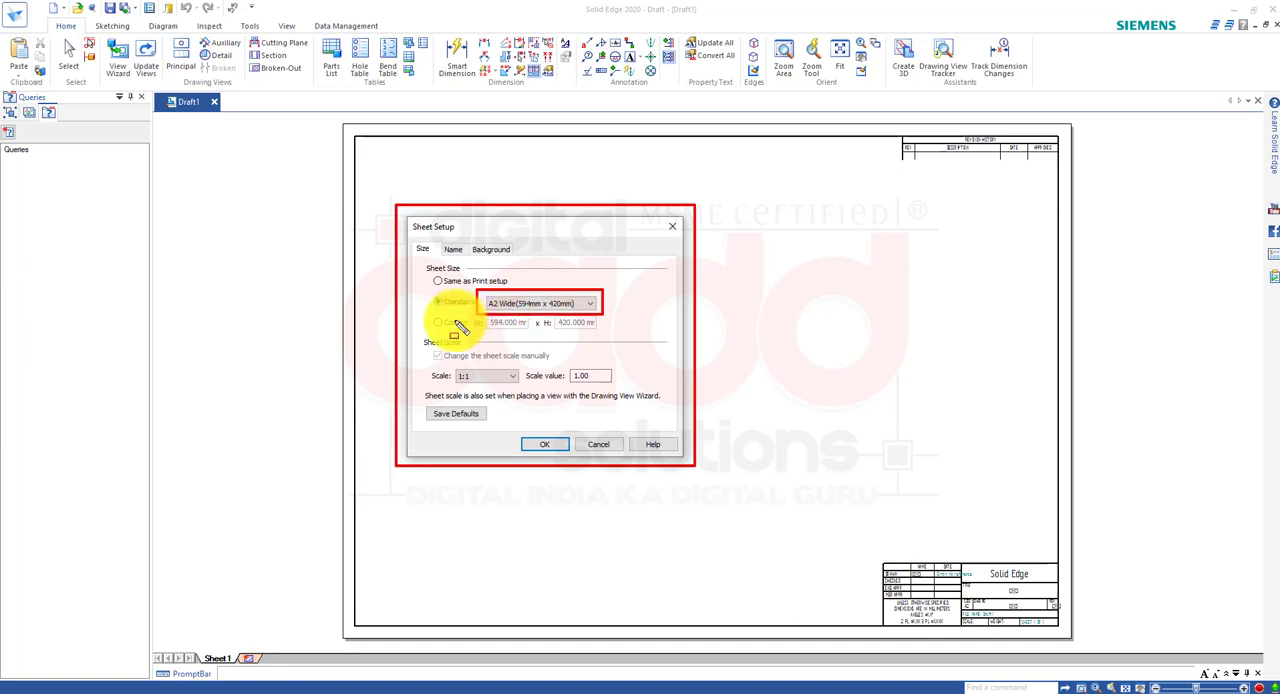
mouse_move(401, 207)
mouse_down()
mouse_move(412, 229)
mouse_move(467, 237)
mouse_up()
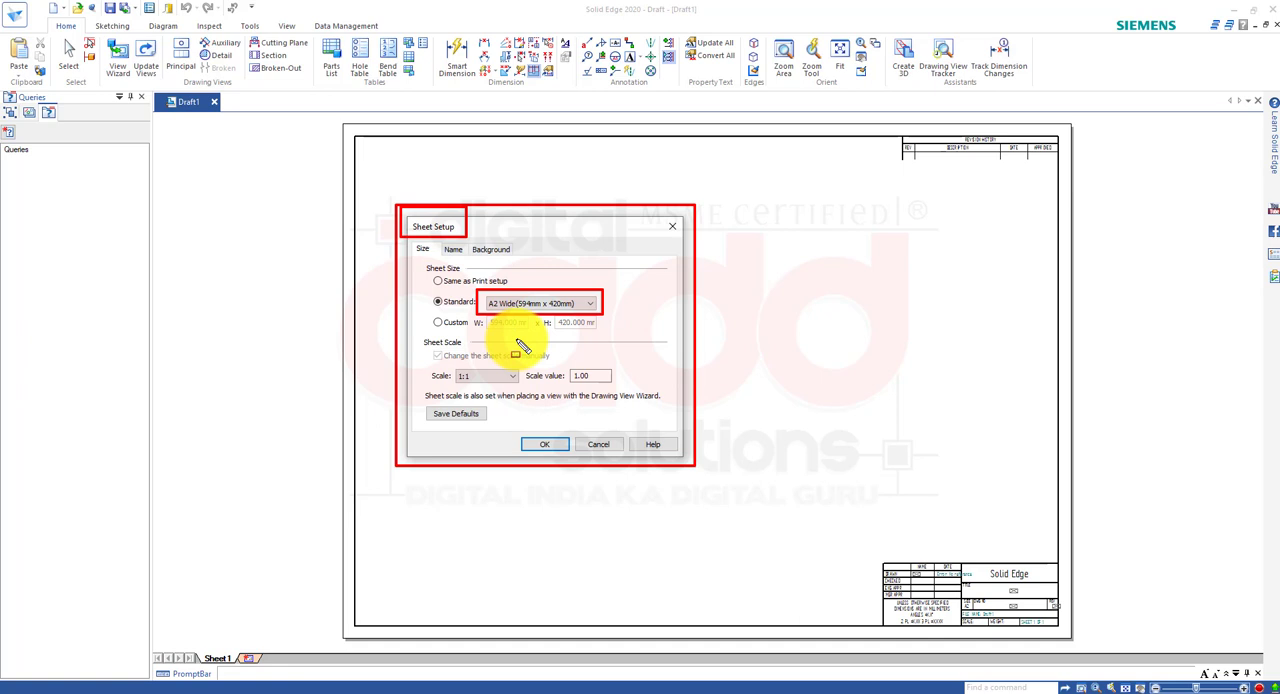
key(Escape)
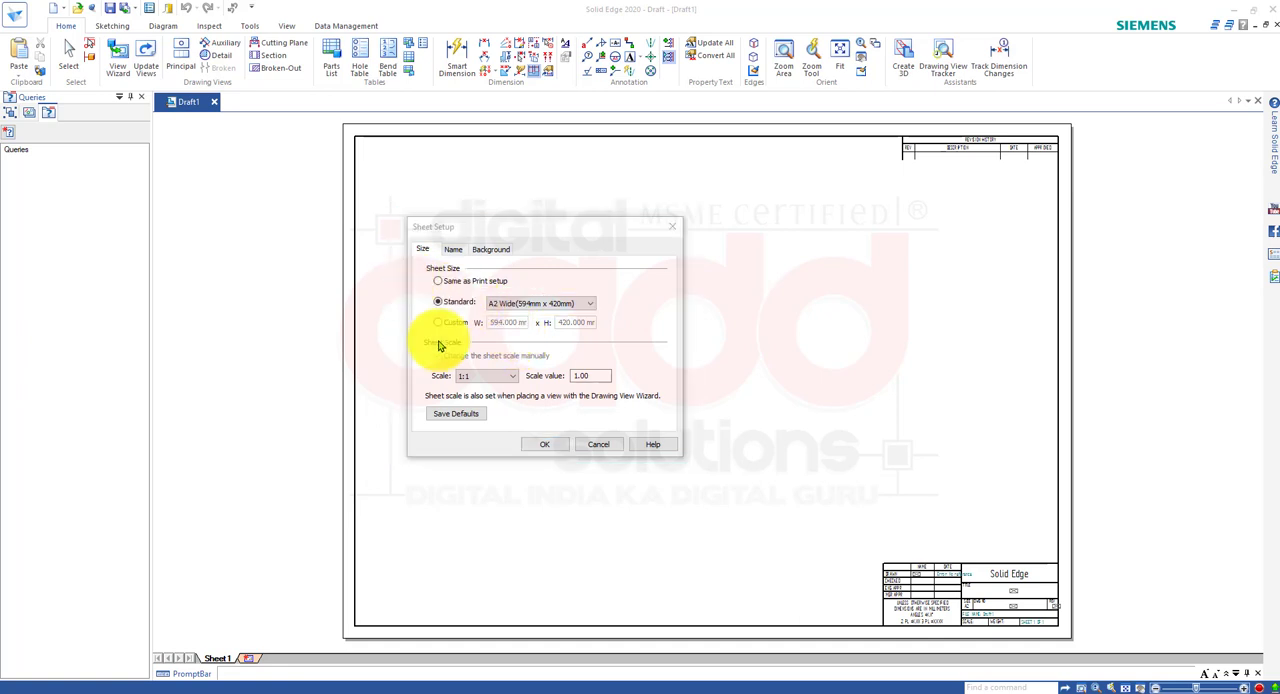
Examine the standard sheet sizes offered in the sheet setup, including the A-series and Arch. formats.
click(531, 304)
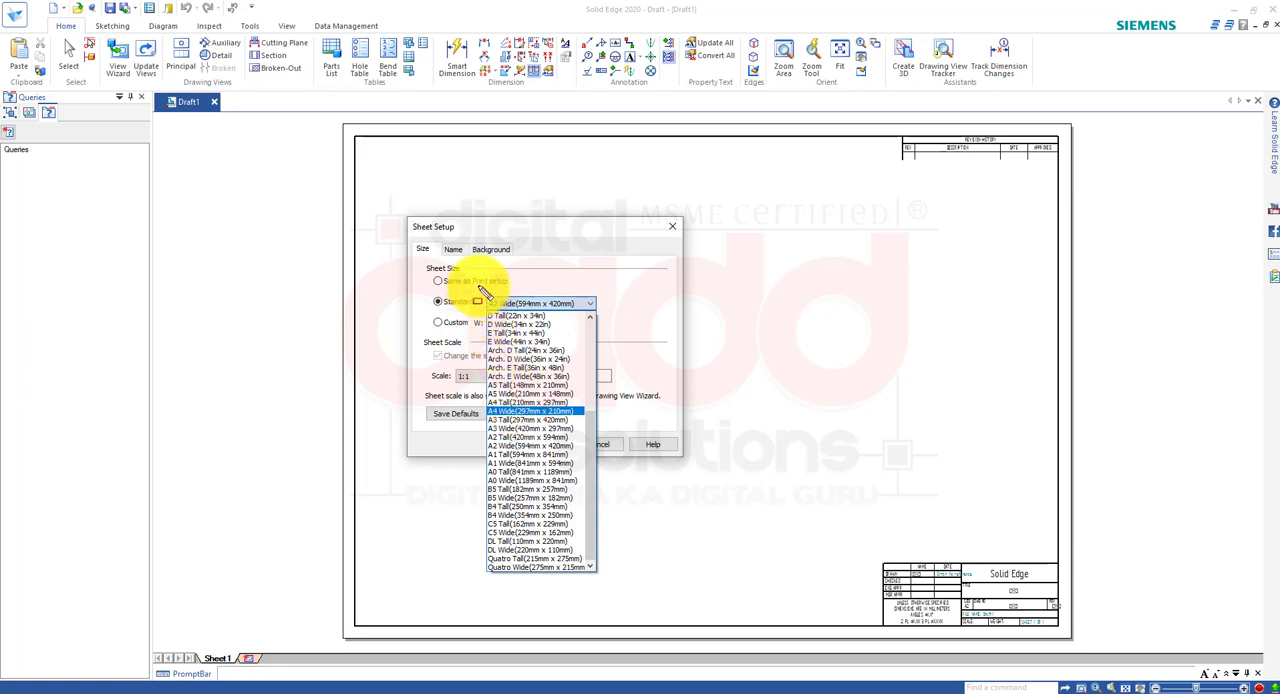
drag(479, 287, 602, 581)
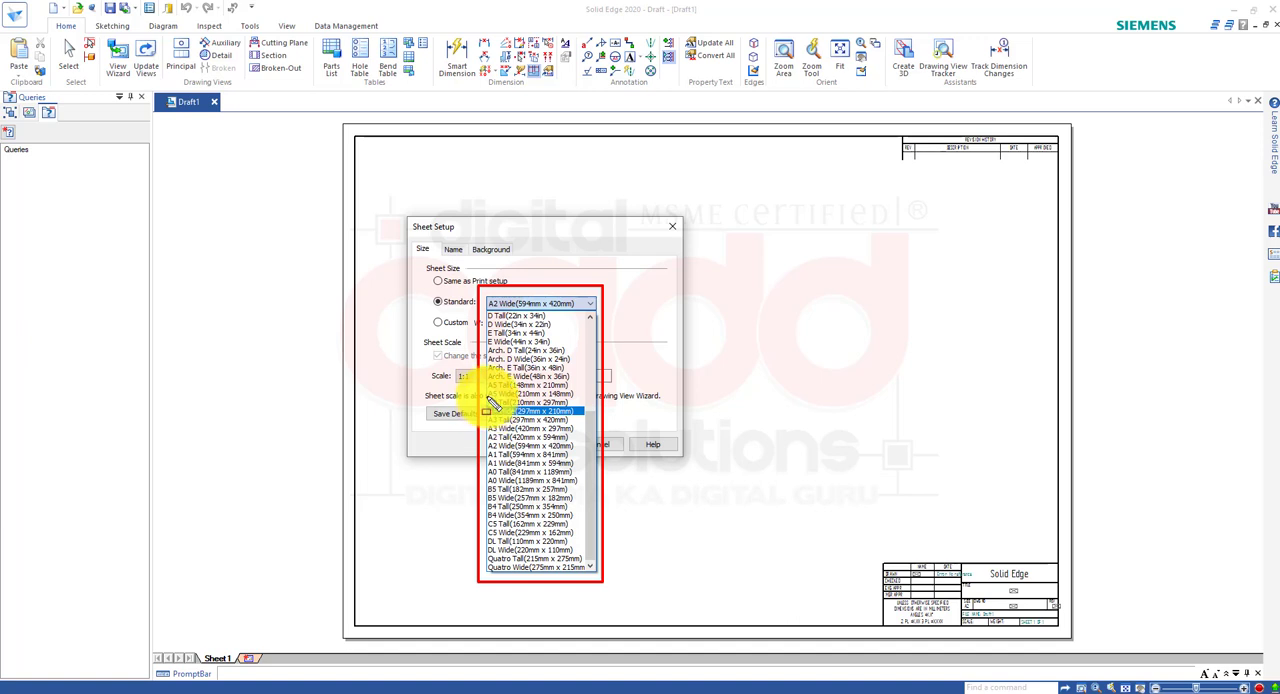
drag(488, 404, 589, 488)
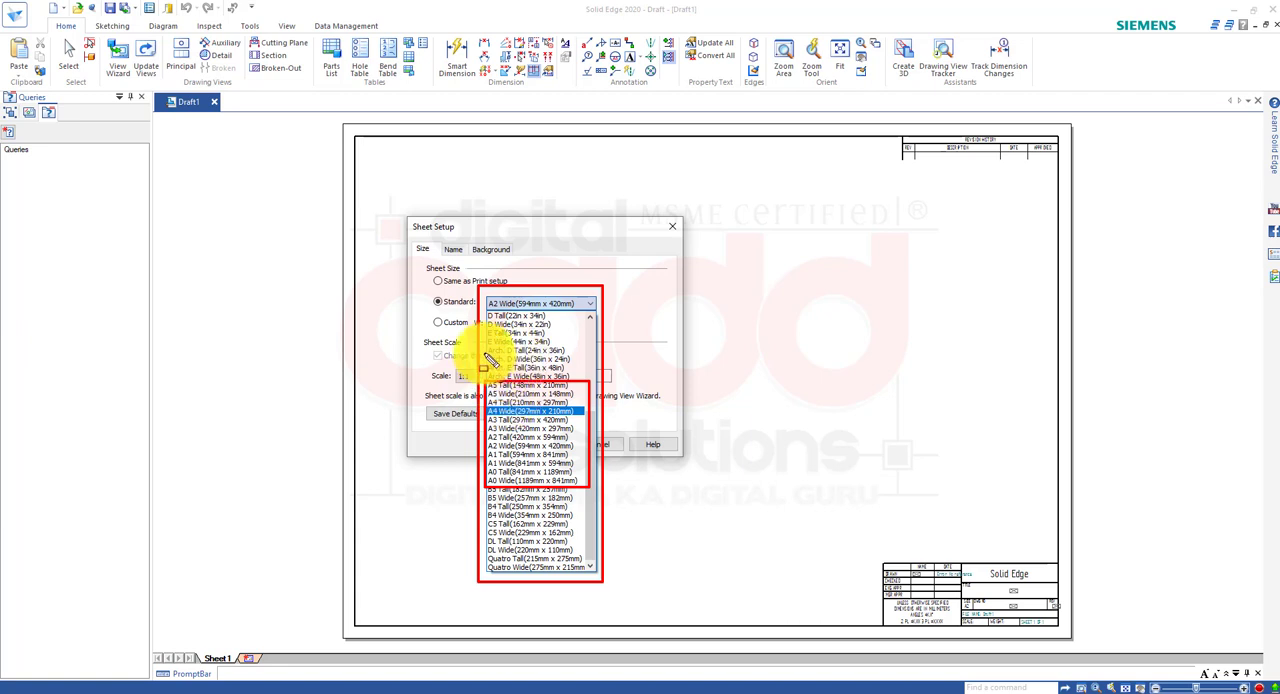
drag(485, 353, 584, 369)
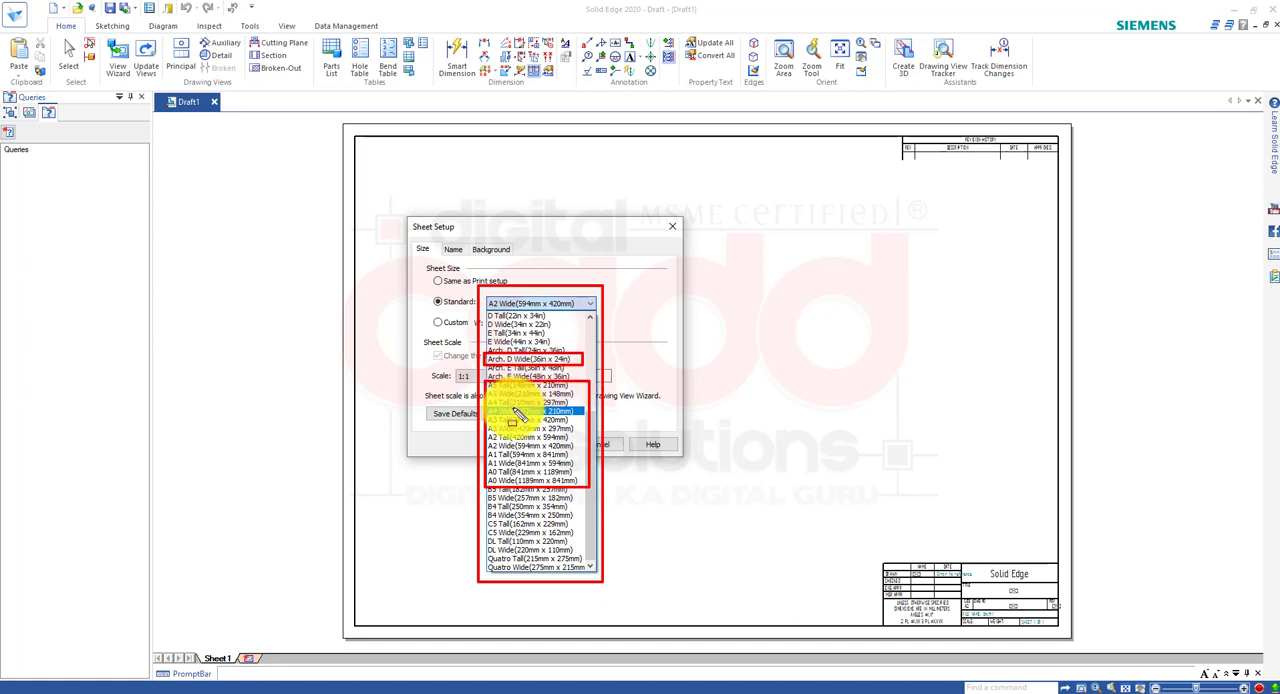
click(527, 441)
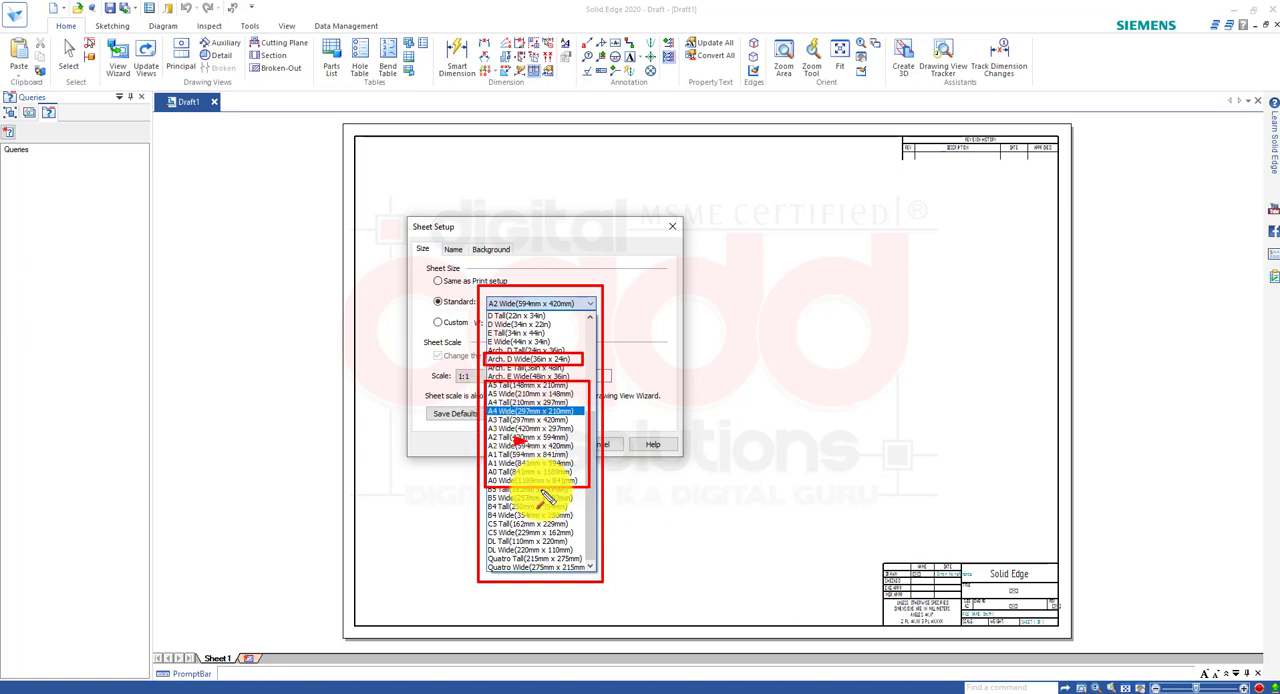
key(Escape)
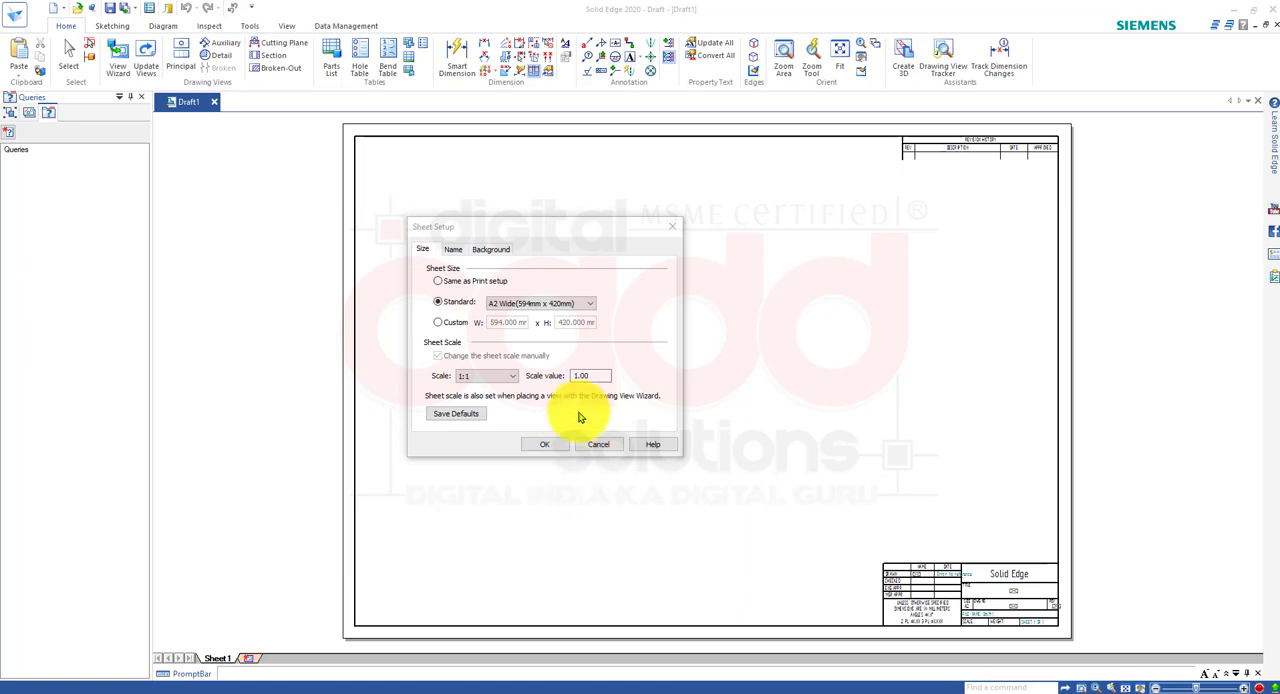
Set the sheet's standard size to A4 Wide (297mm x 210mm) and apply the setup.
click(581, 305)
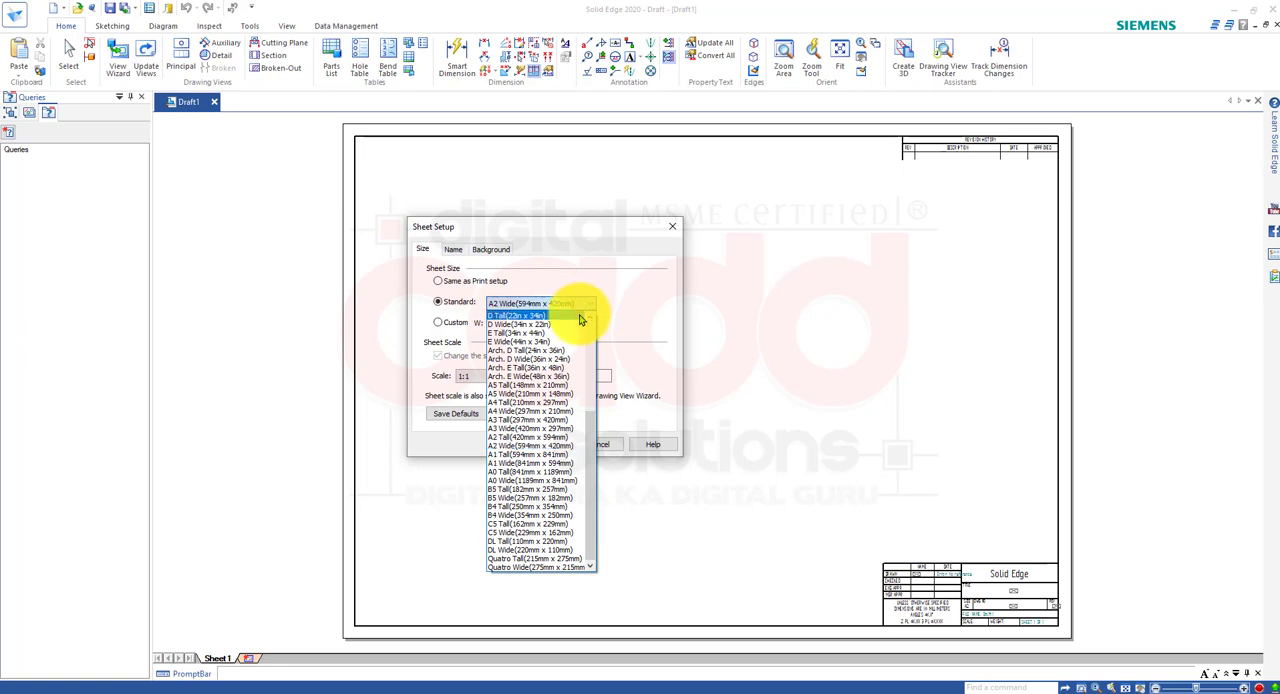
click(558, 413)
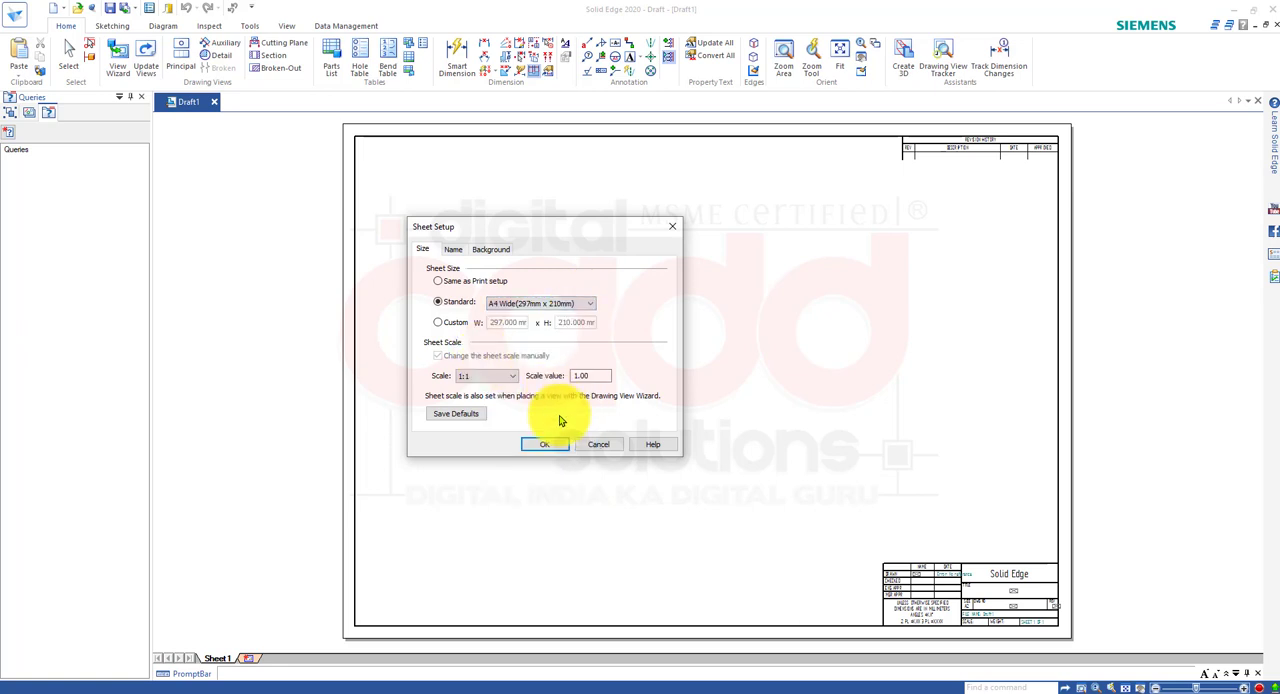
click(556, 445)
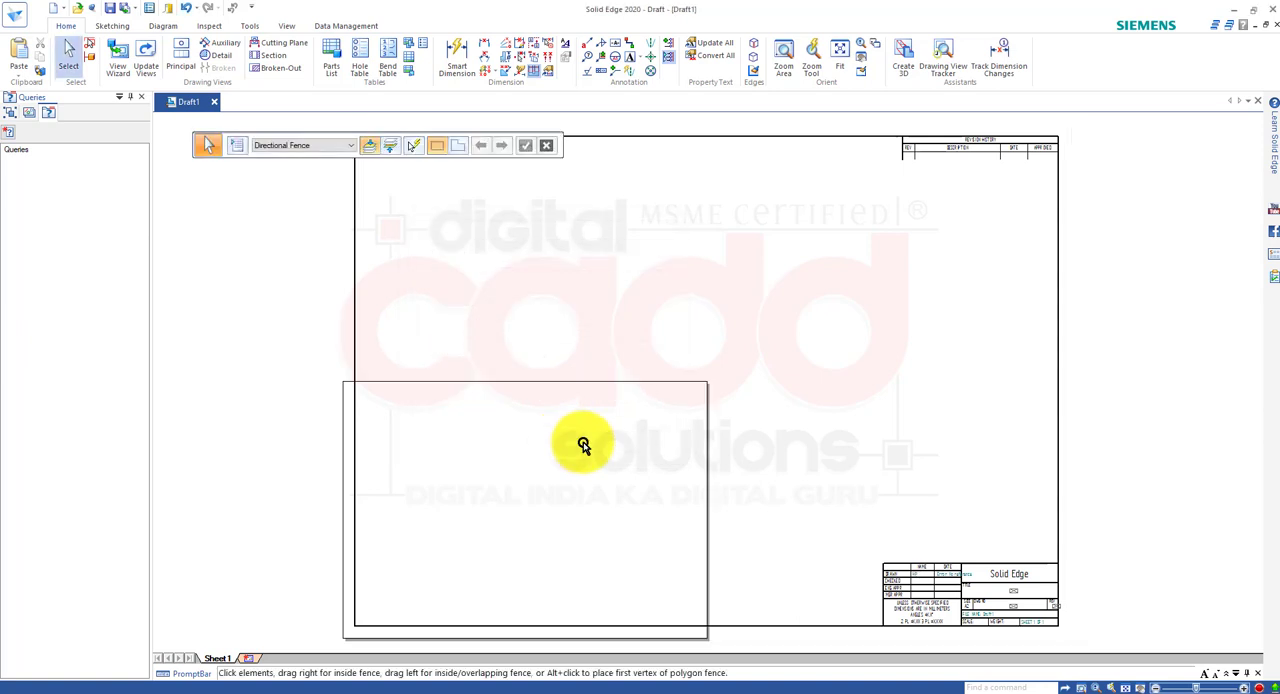
scroll(695, 495, up, 3)
scroll(681, 505, down, 5)
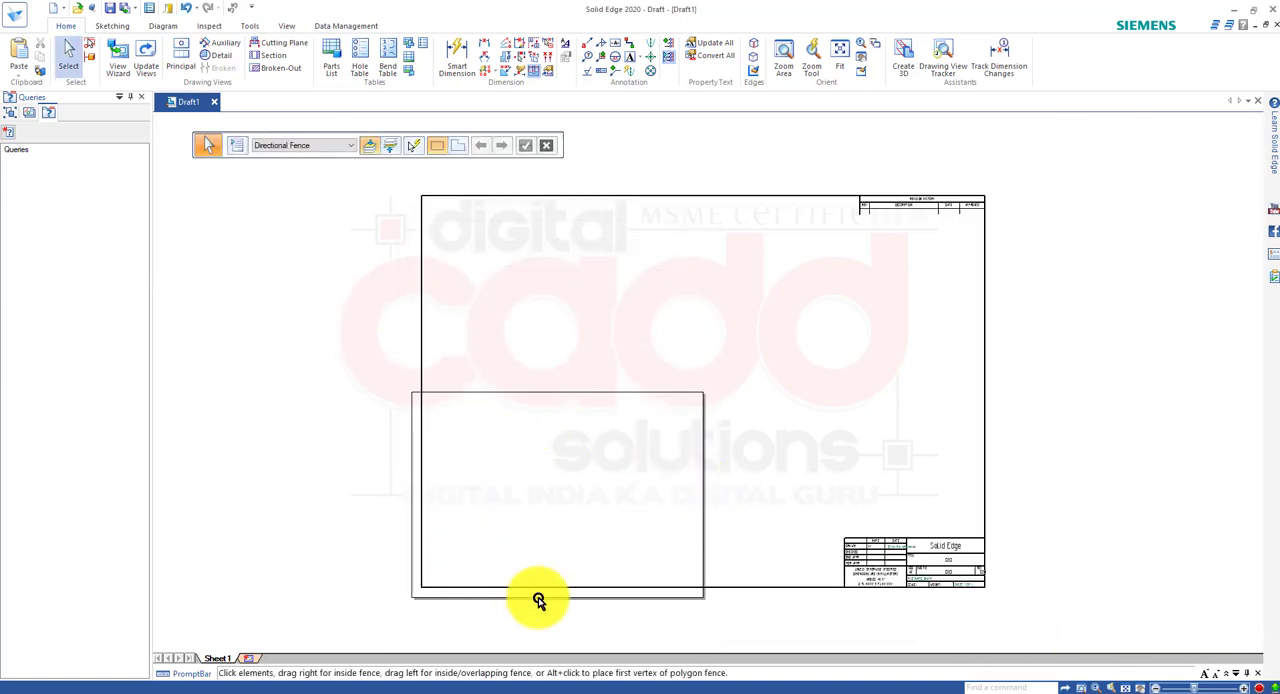
scroll(606, 529, up, 3)
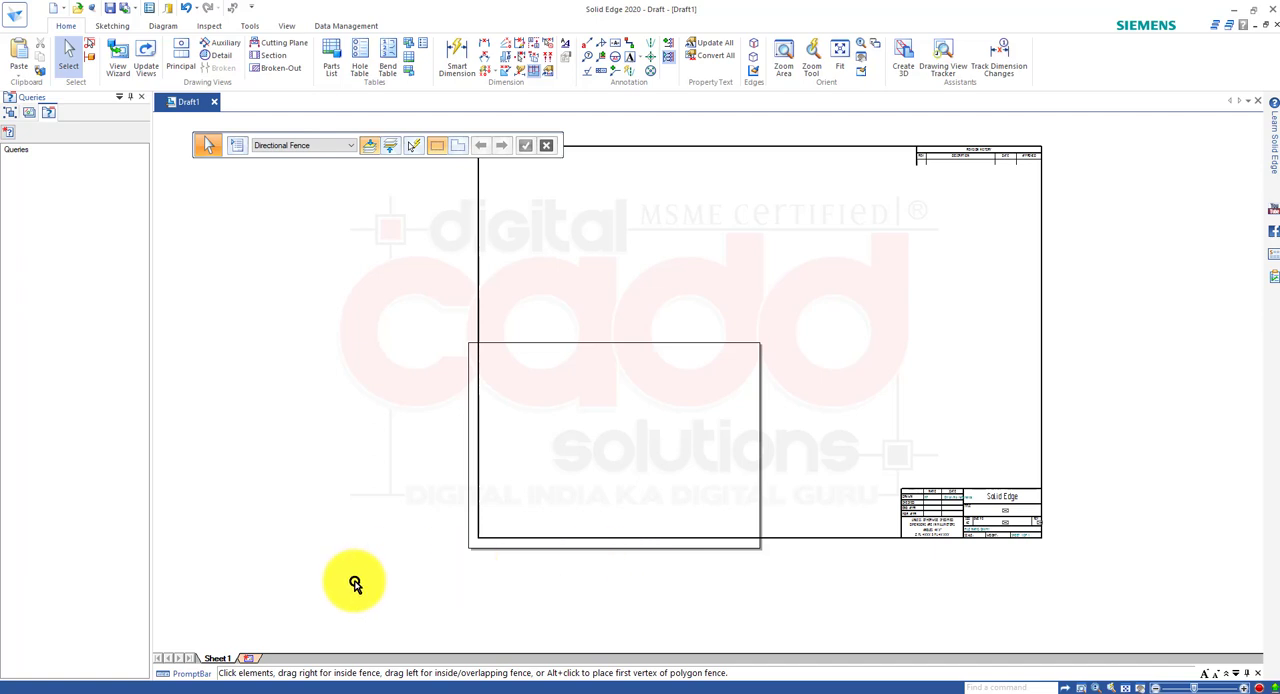
Insert two additional working sheets into the draft document.
click(252, 662)
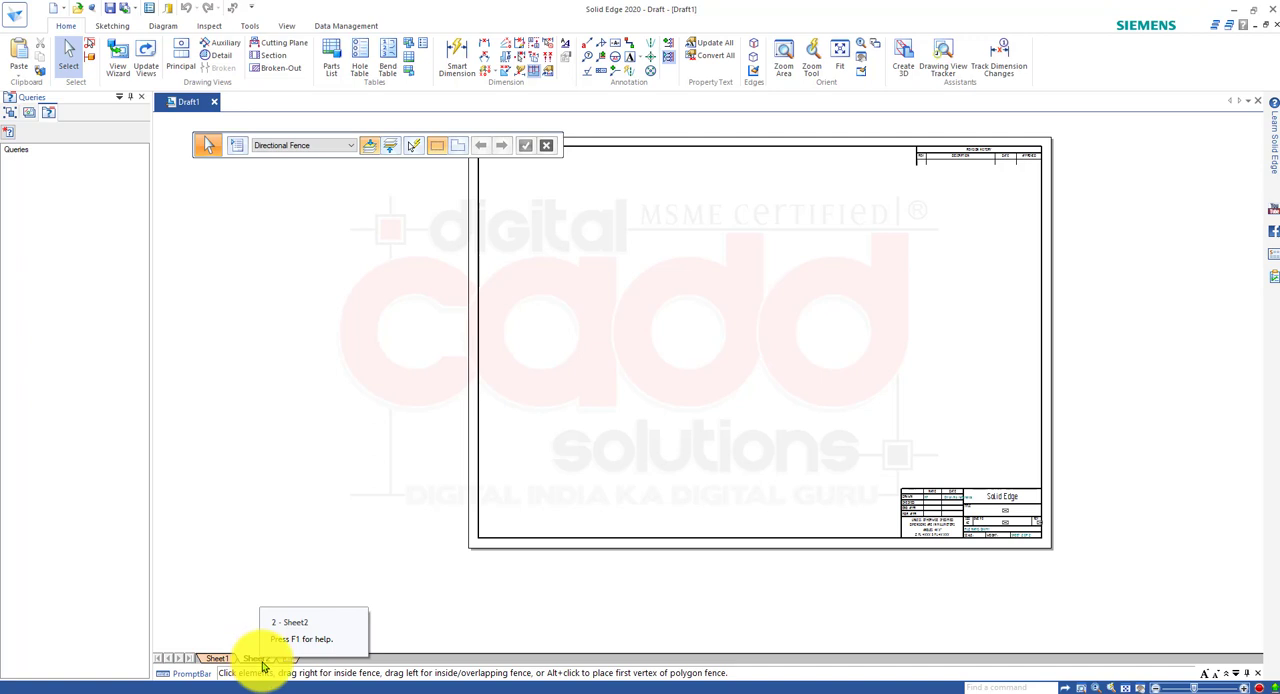
click(286, 663)
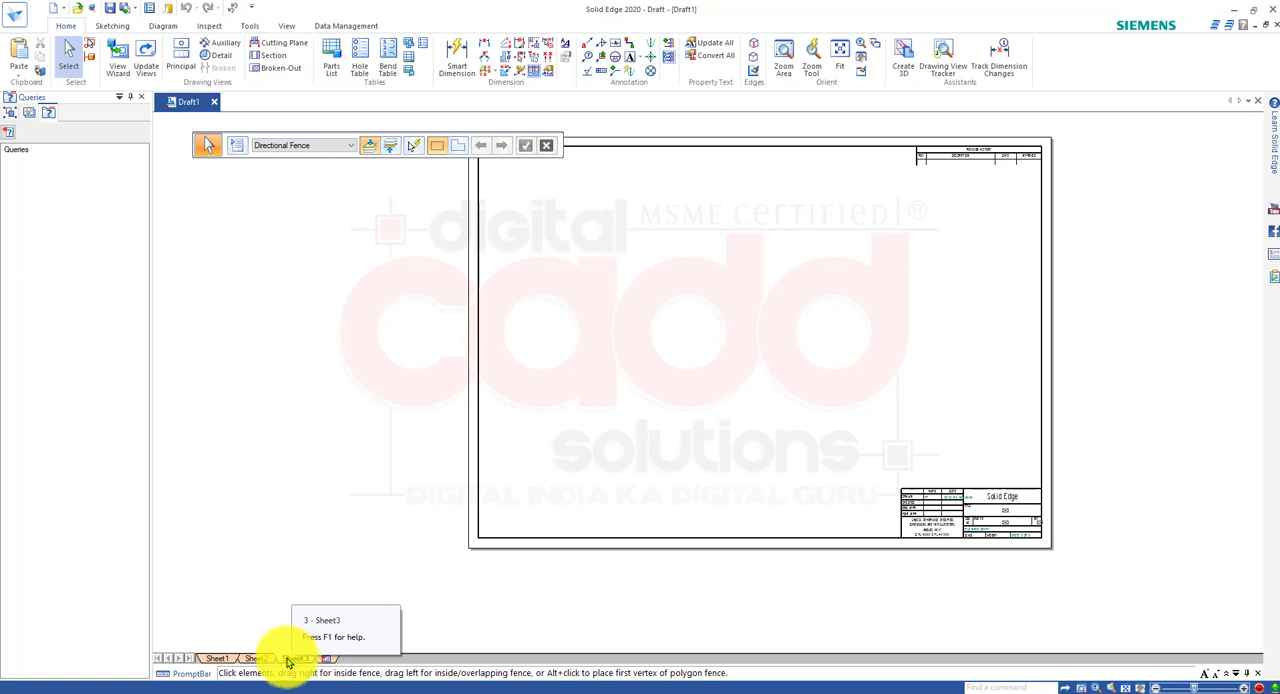
Review the Sheet Setup options of Sheet3, both from the sheet itself and from the application settings, cancelling without changes.
right_click(287, 661)
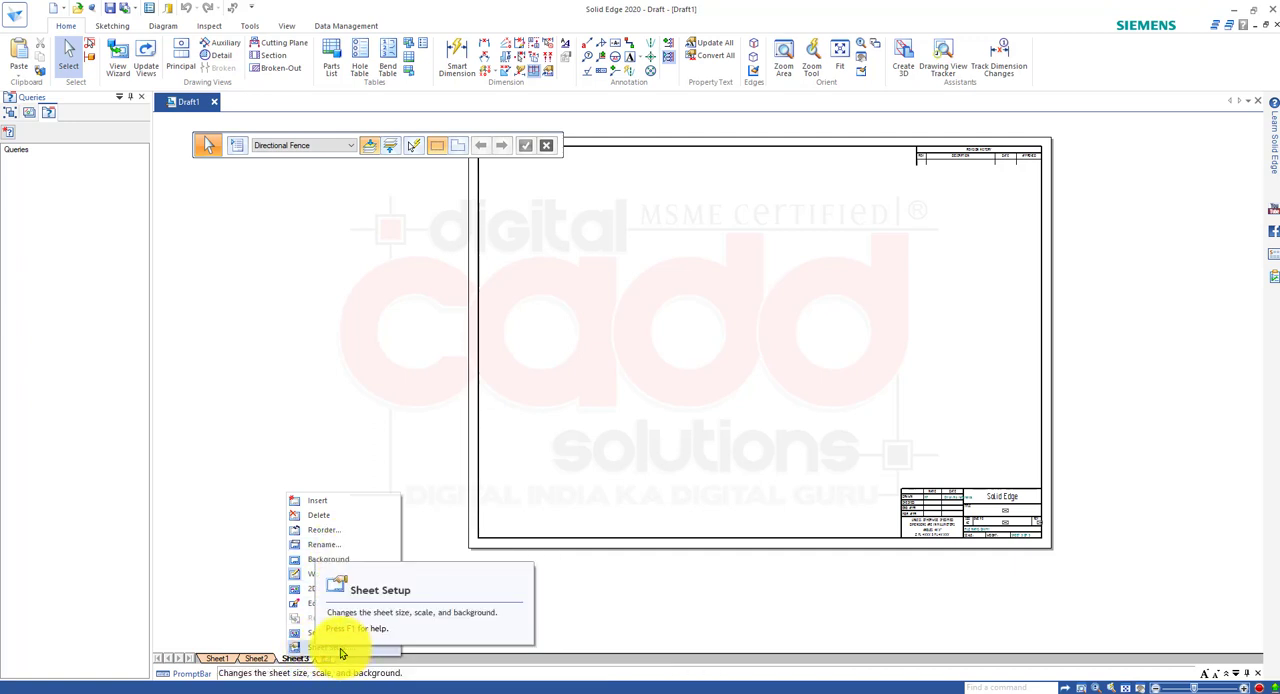
click(344, 650)
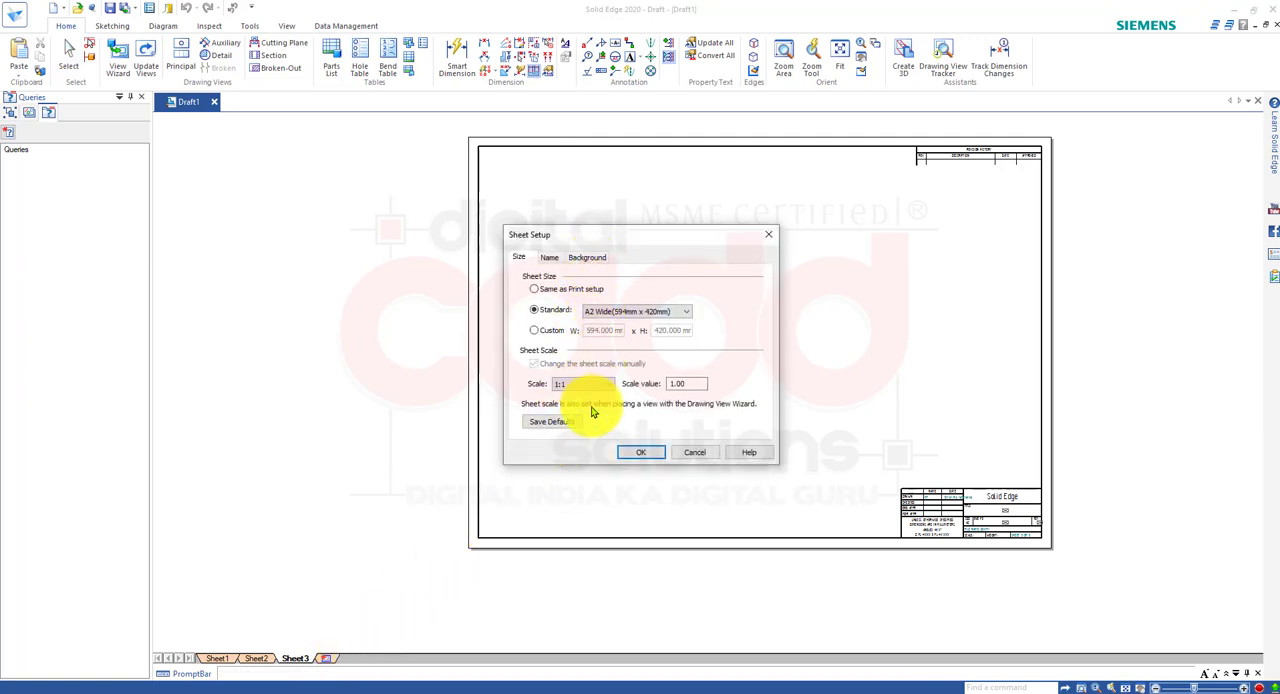
click(694, 452)
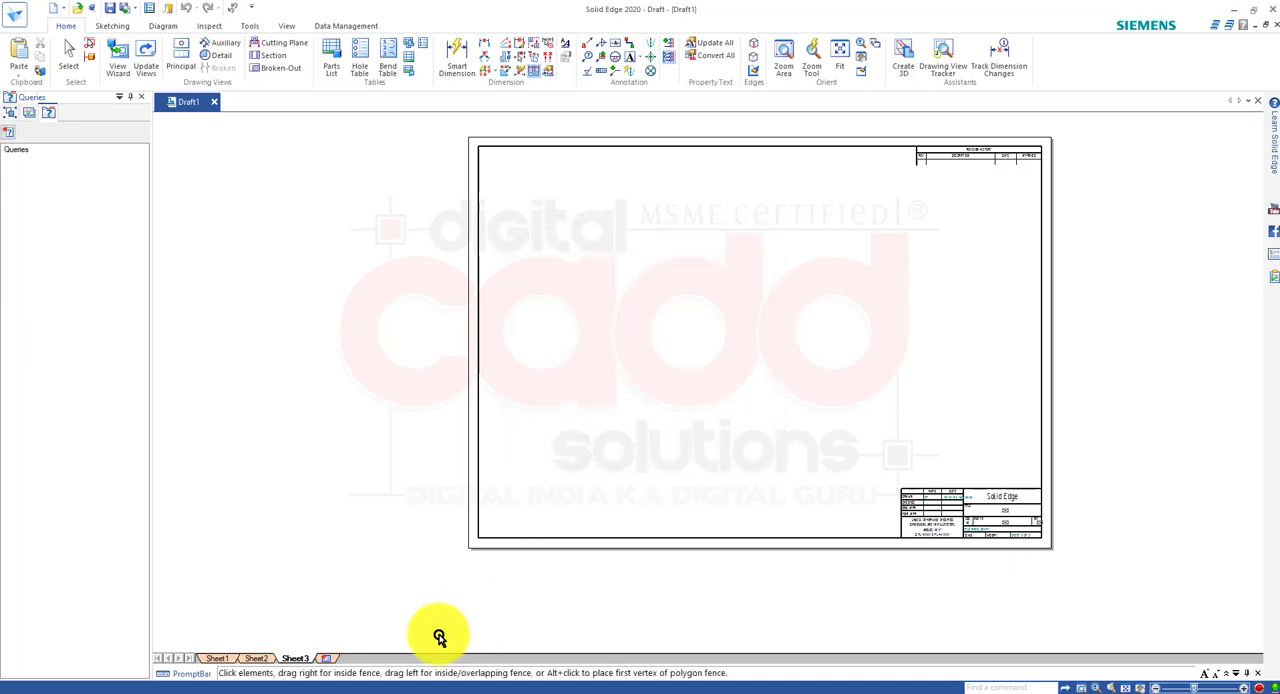
click(15, 13)
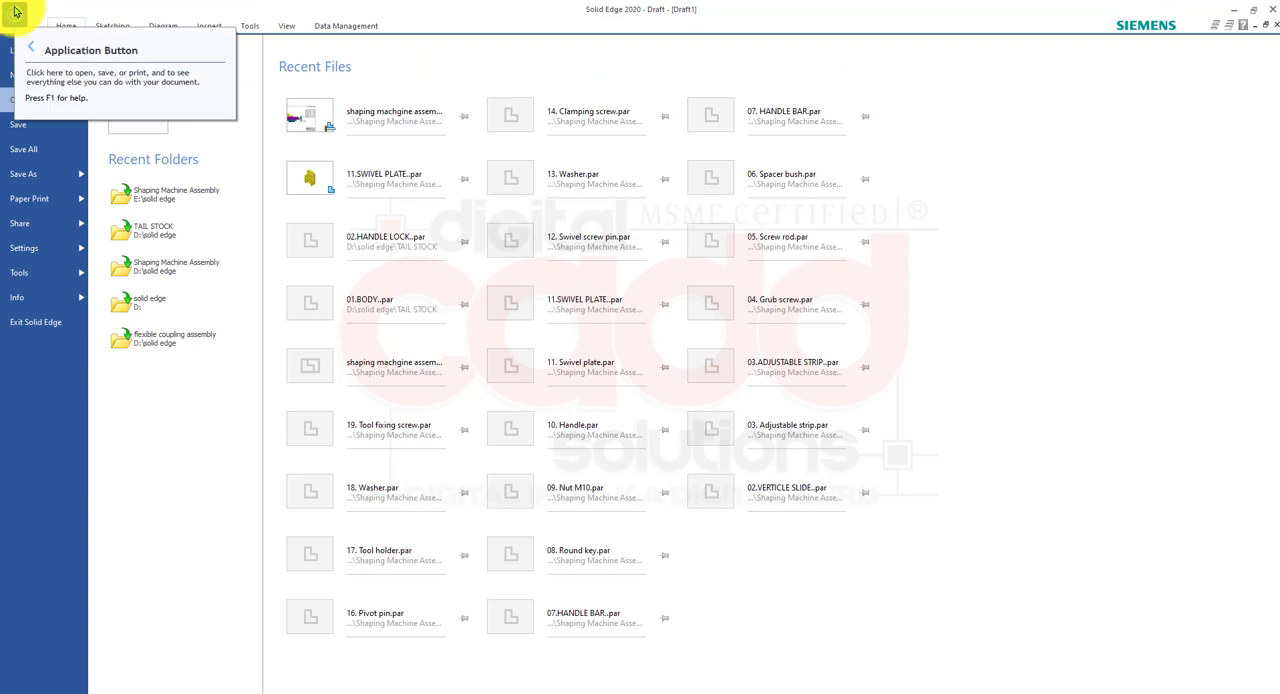
click(20, 248)
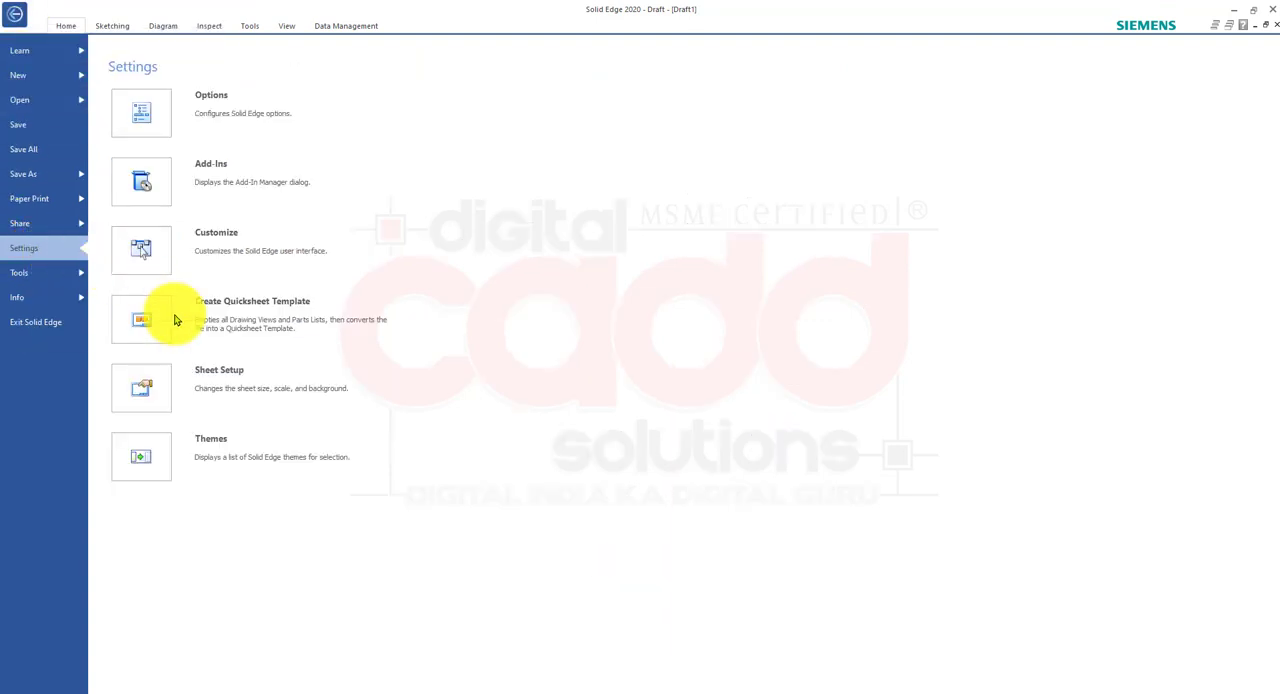
click(229, 380)
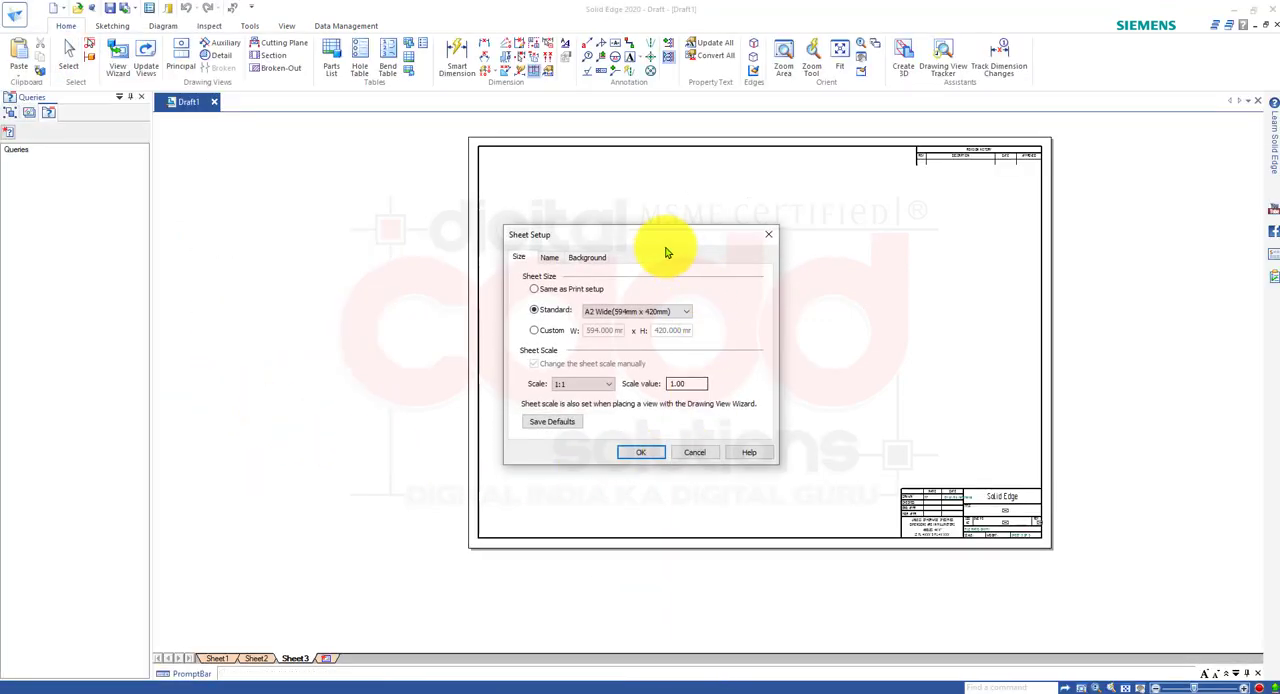
click(693, 452)
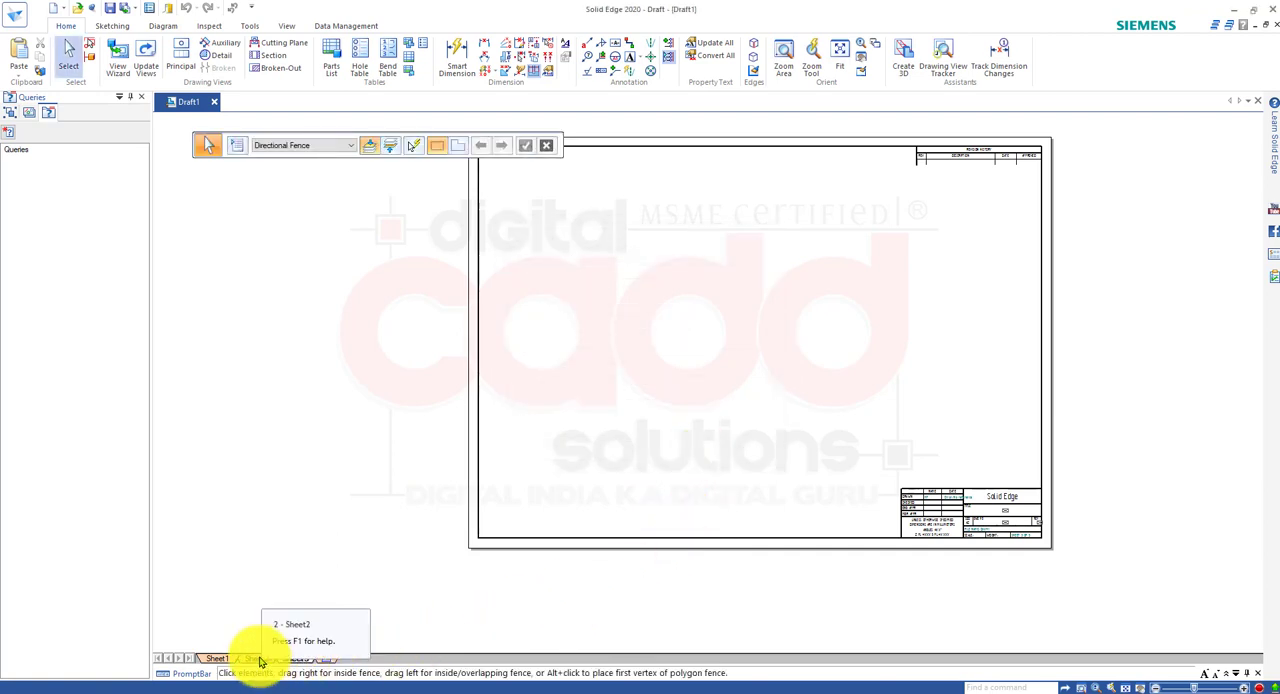
Activate Sheet1 and examine the sheet scale and sheet setup commands available for it.
click(222, 658)
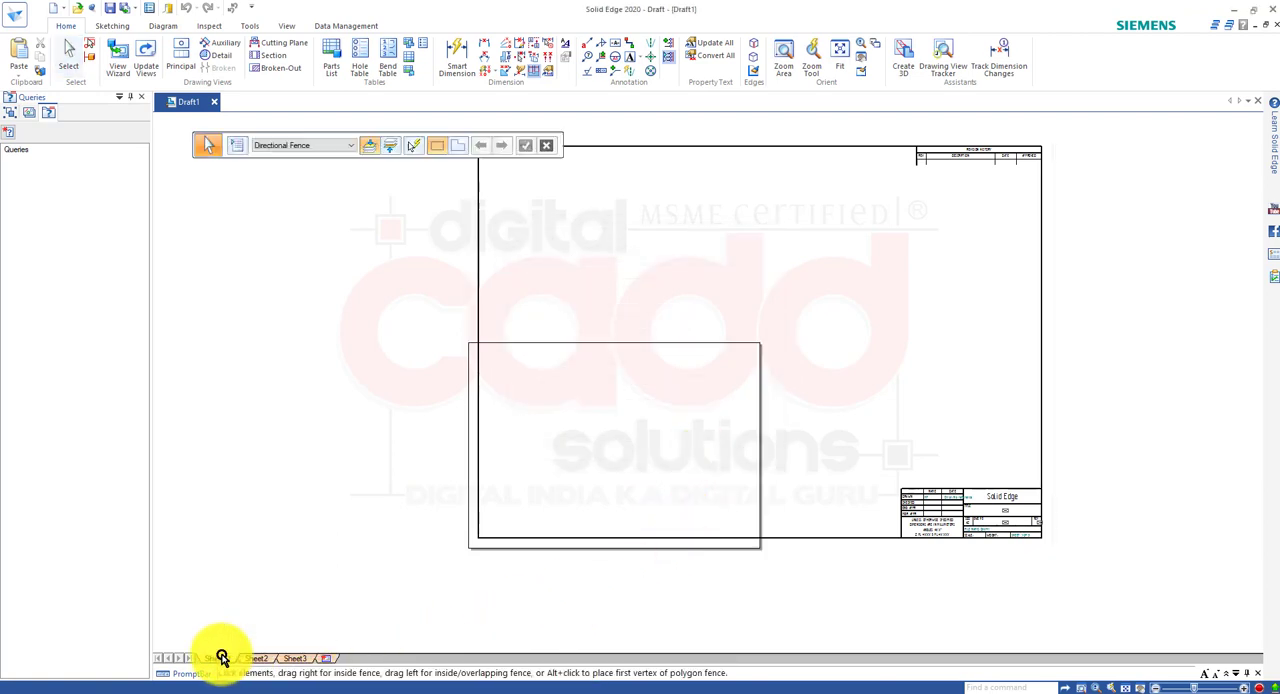
right_click(222, 658)
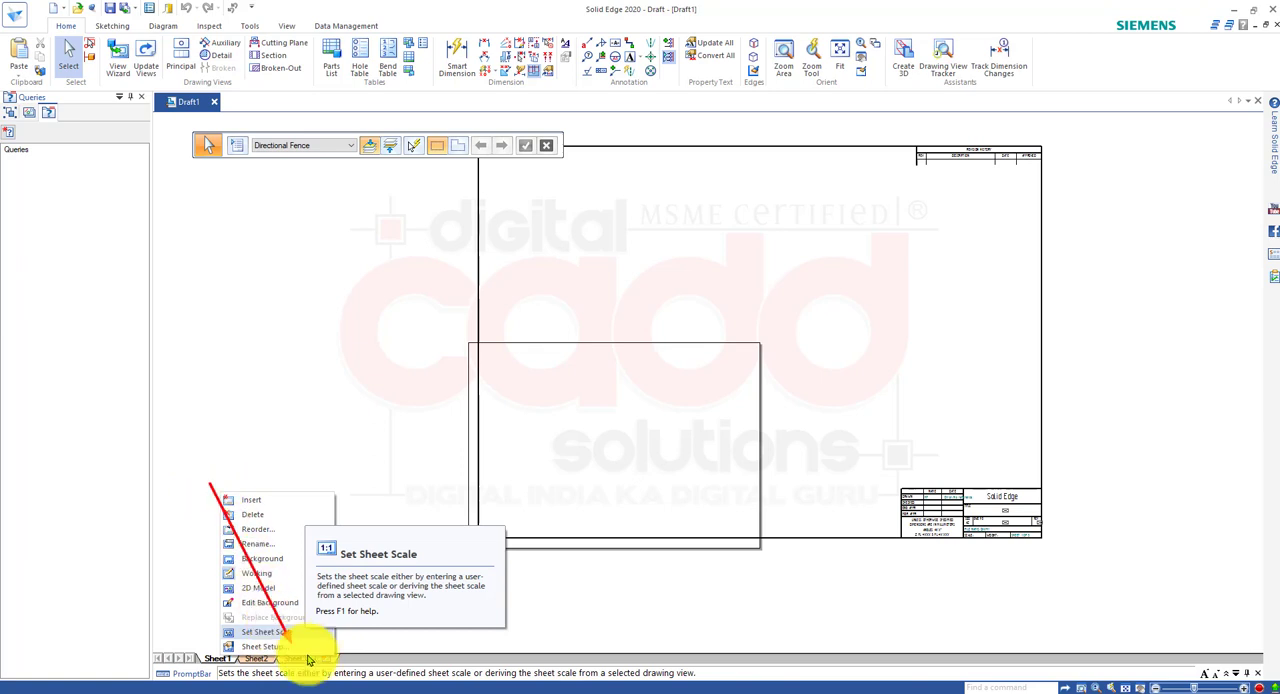
drag(210, 484, 242, 636)
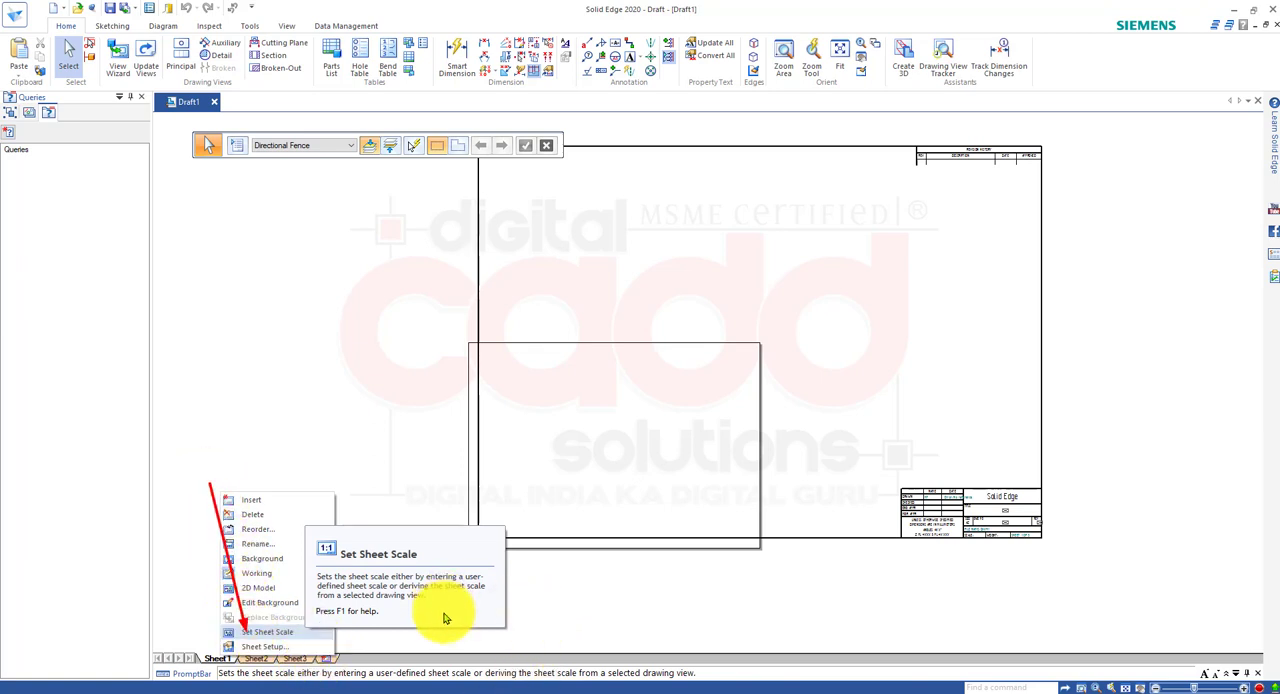
key(ctrl+z)
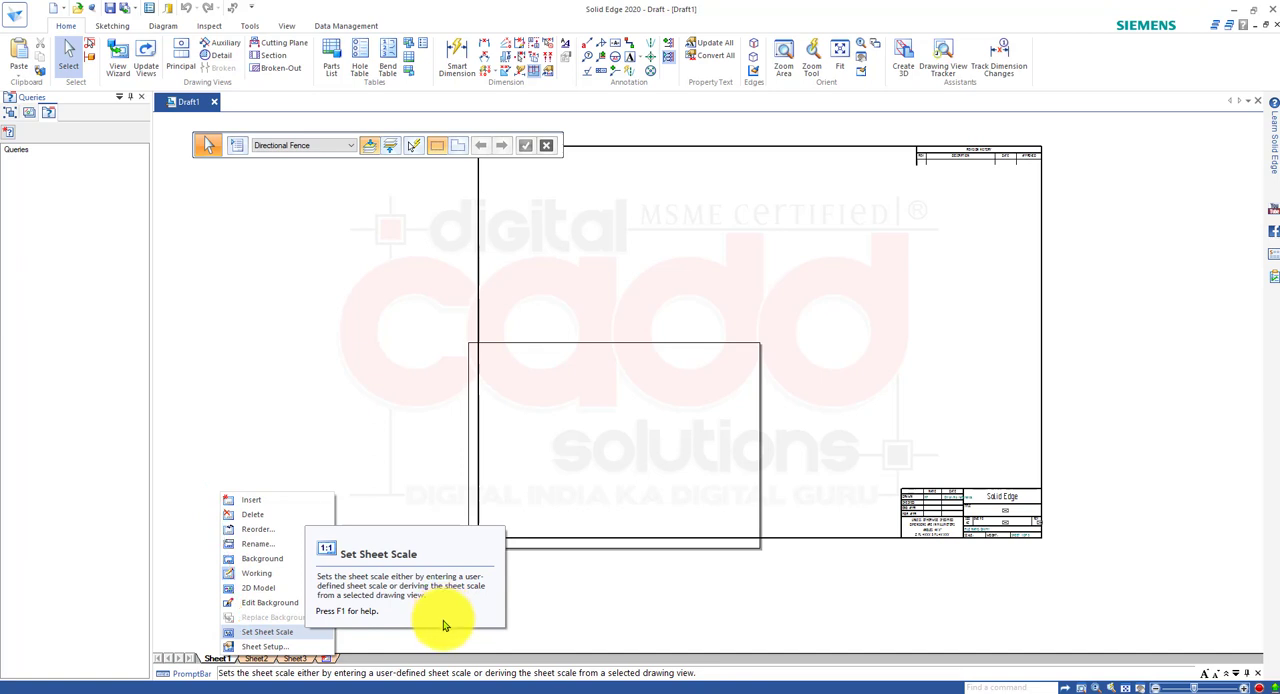
mouse_move(212, 620)
mouse_down()
mouse_move(265, 642)
mouse_move(341, 643)
mouse_up()
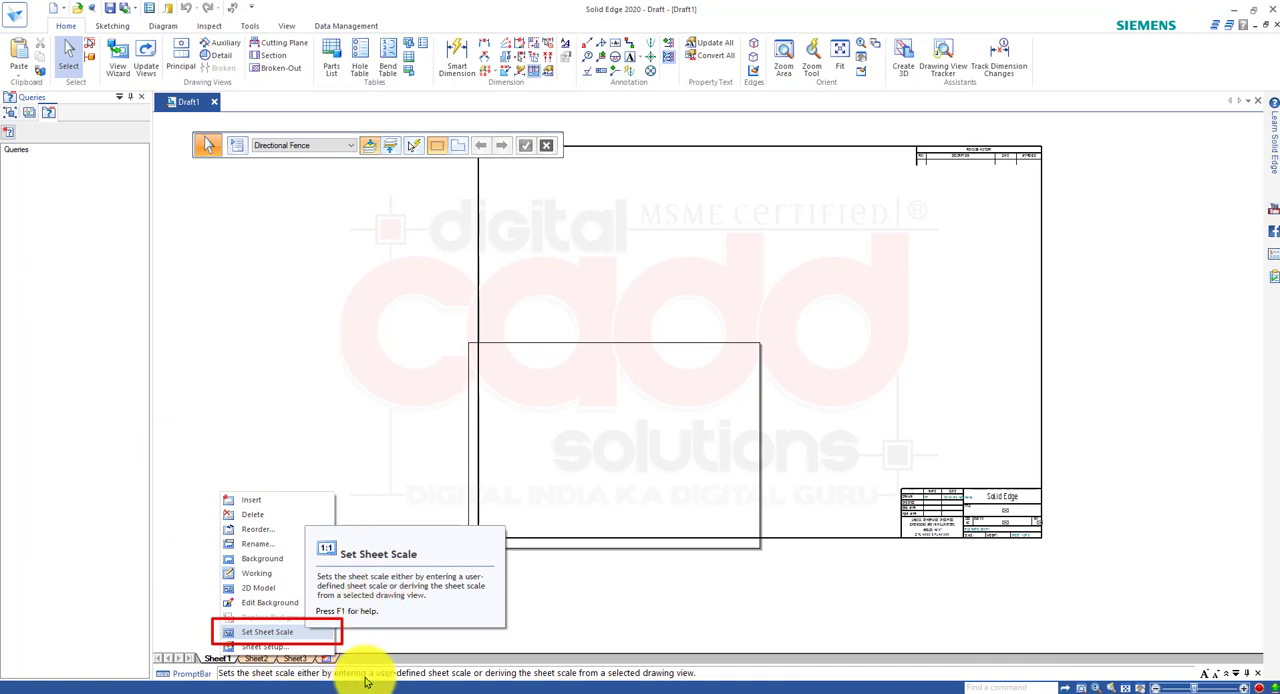
click(255, 648)
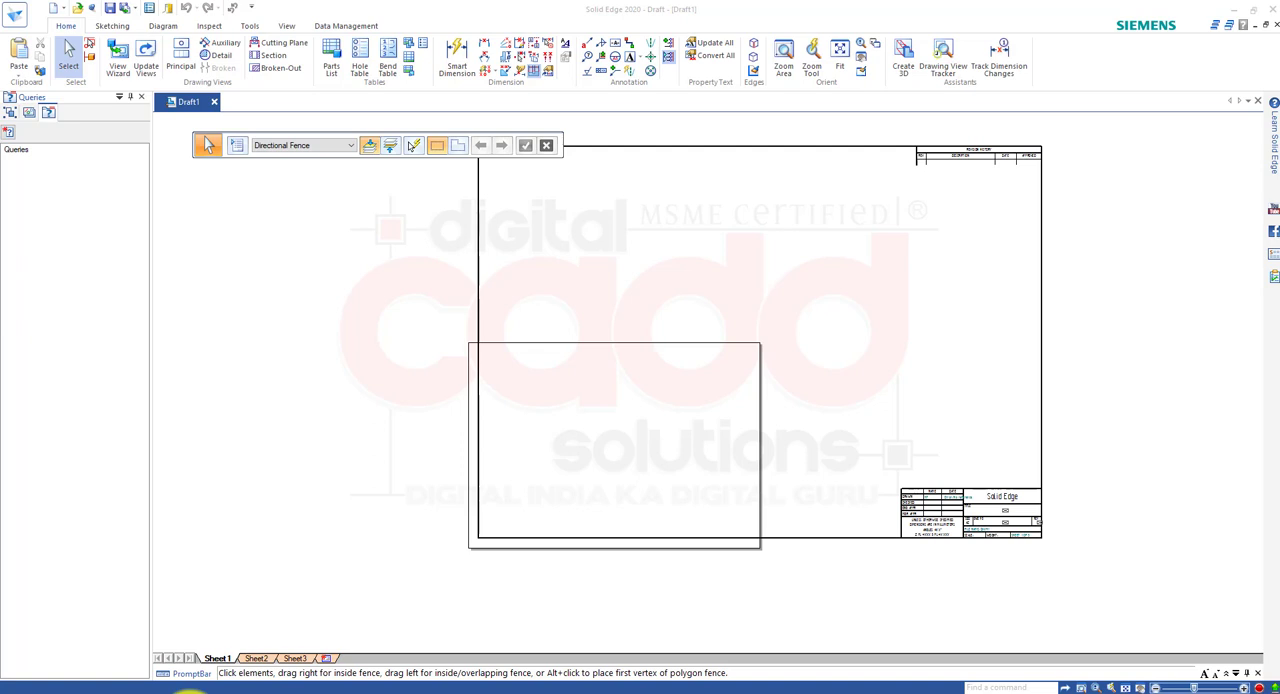
right_click(206, 660)
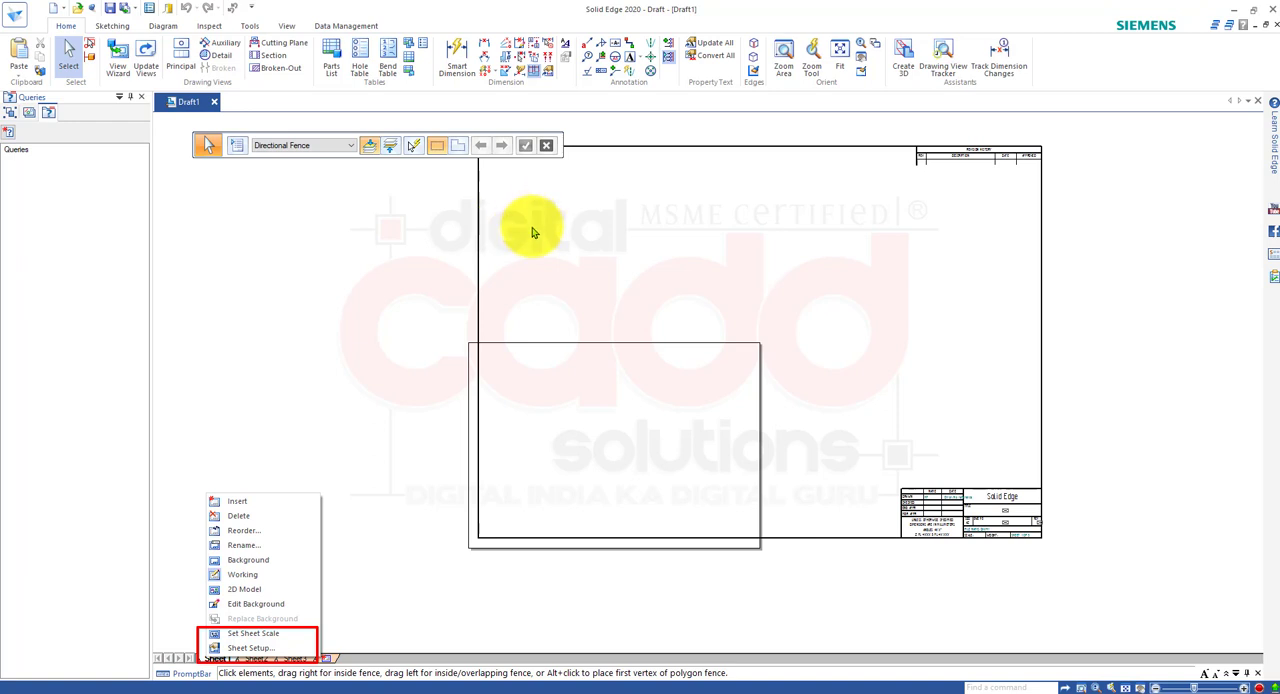
click(270, 649)
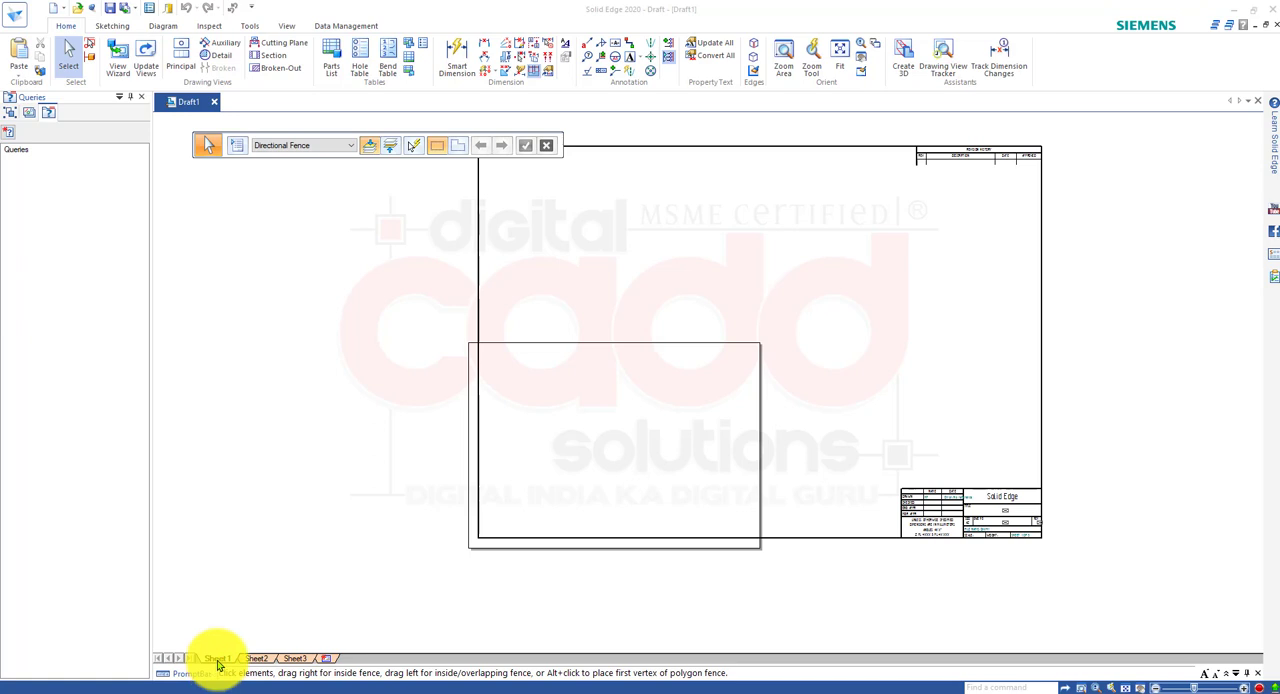
Review the standard sizes in Sheet1's Sheet Setup and close it with the size kept at A4 Wide (297mm x 210mm).
right_click(216, 659)
click(245, 651)
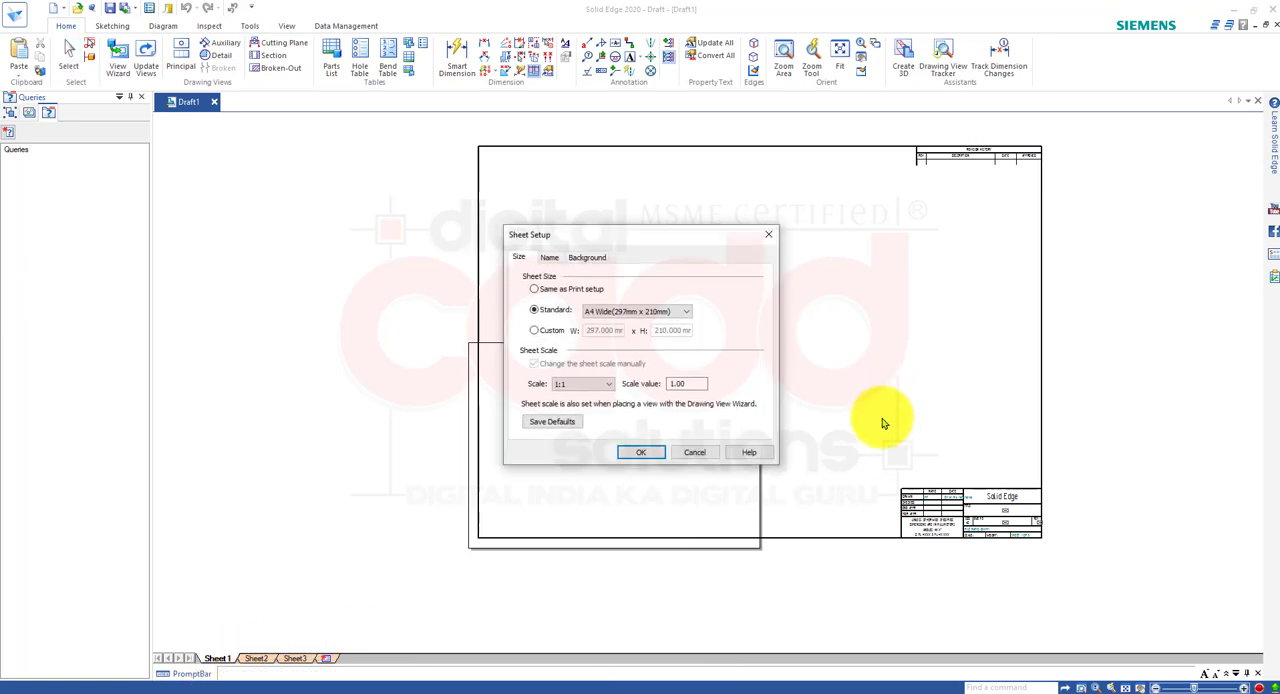
click(650, 311)
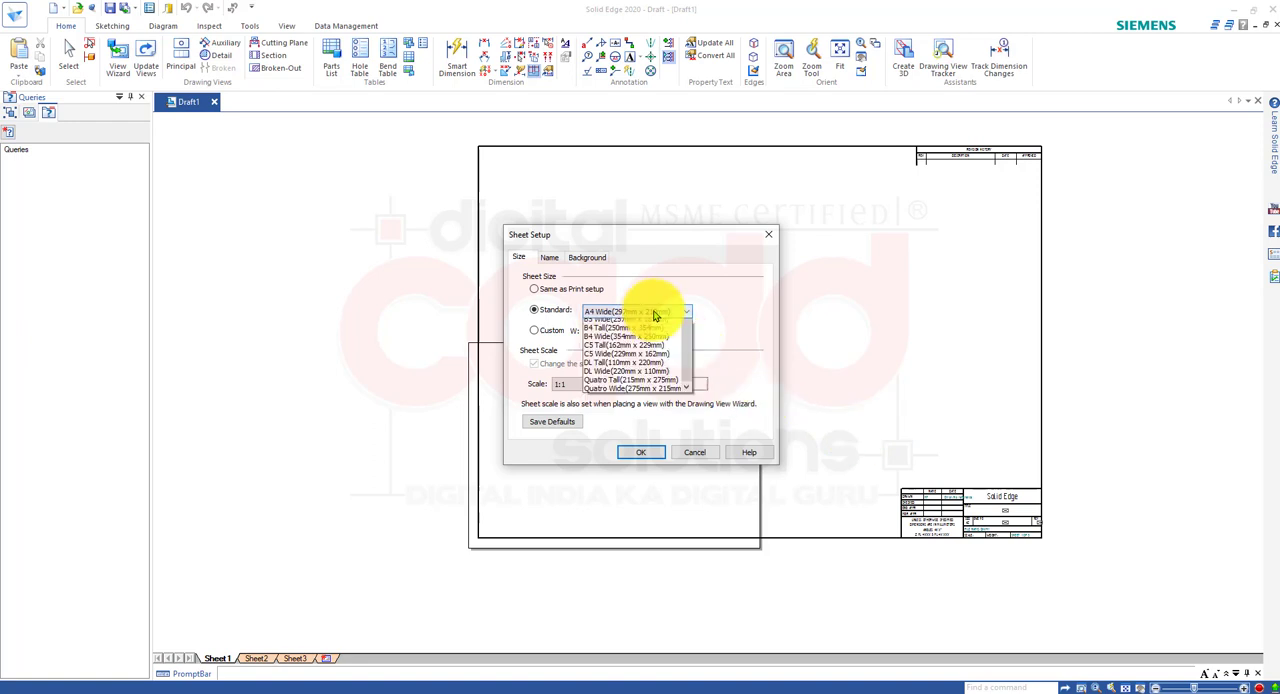
click(807, 364)
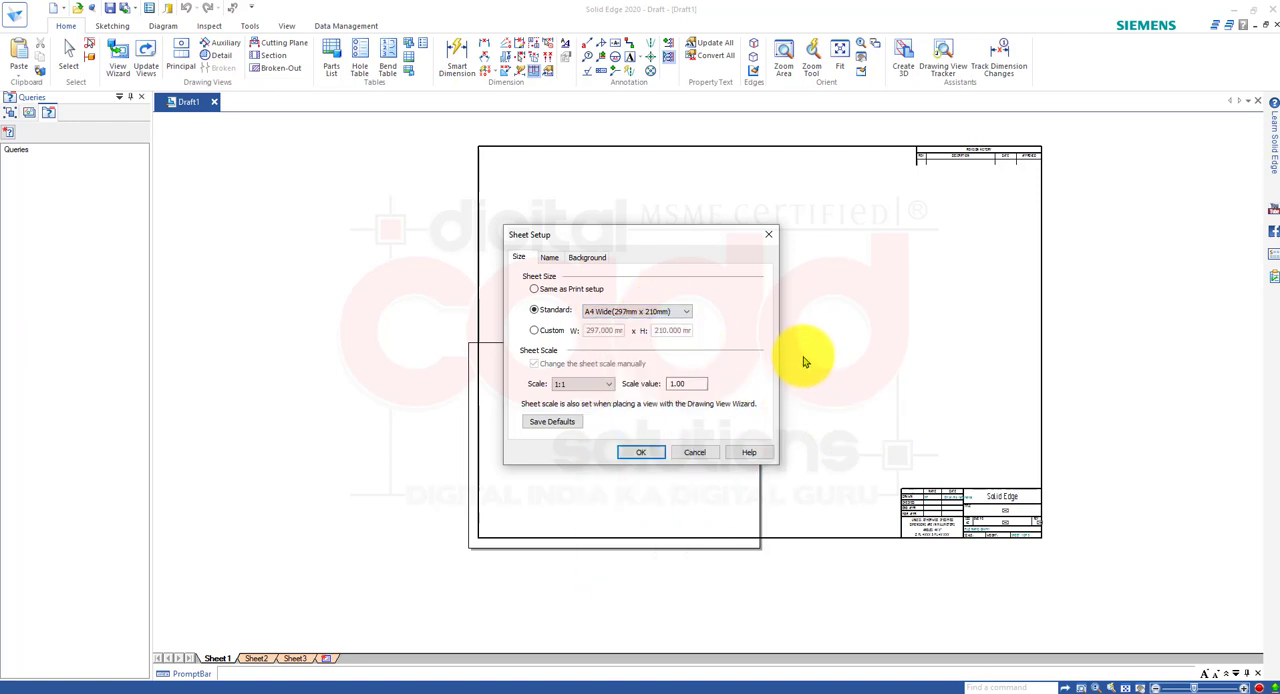
click(636, 452)
Start Set Sheet Scale for Sheet1 and examine the predefined scales from 50:1 to 1:10000 without choosing another.
right_click(216, 657)
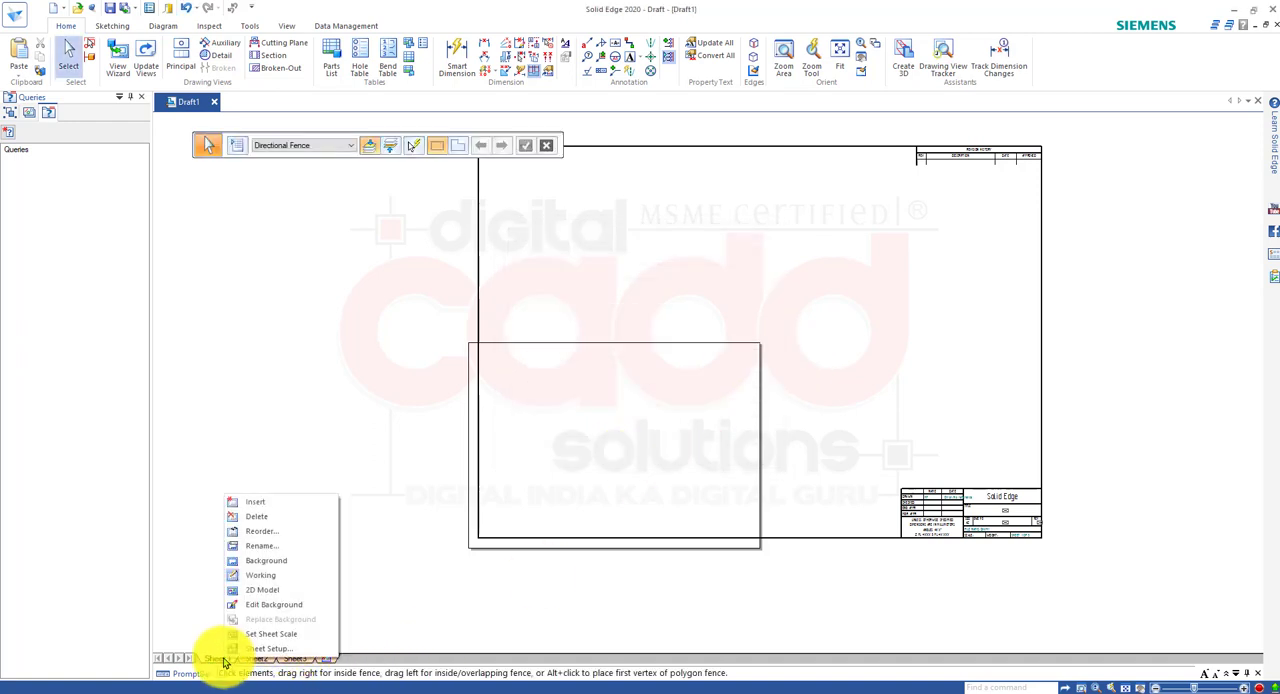
click(276, 633)
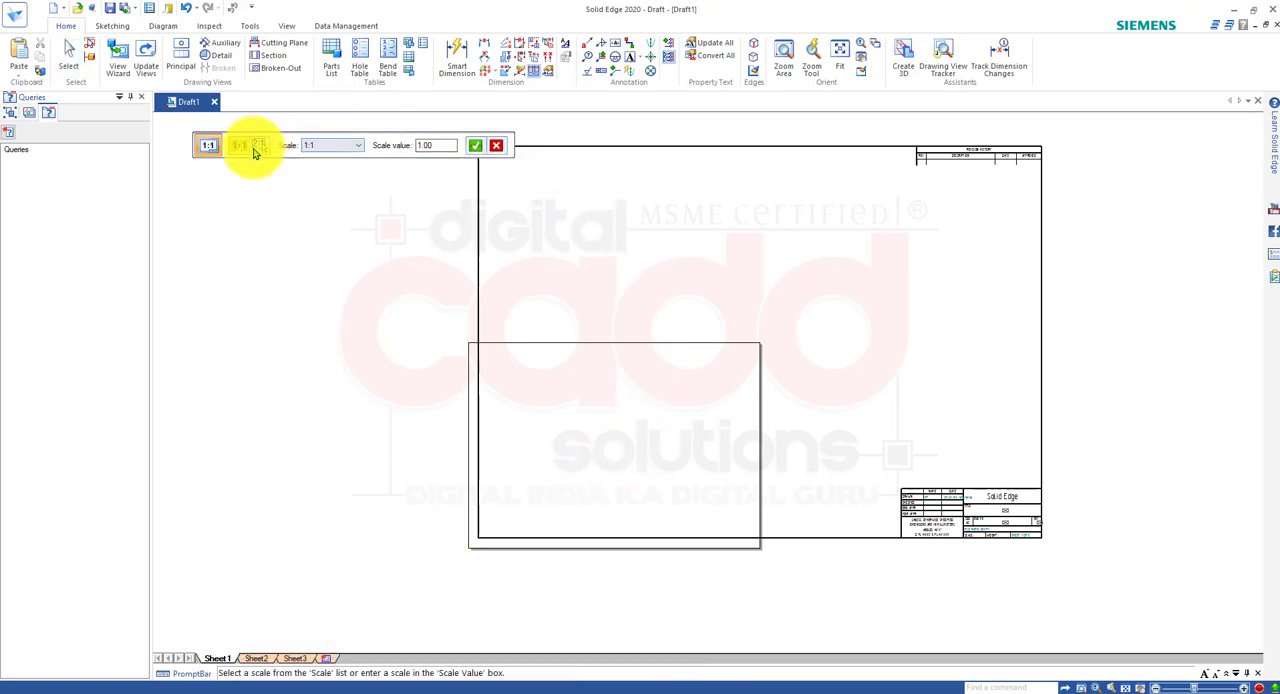
click(316, 146)
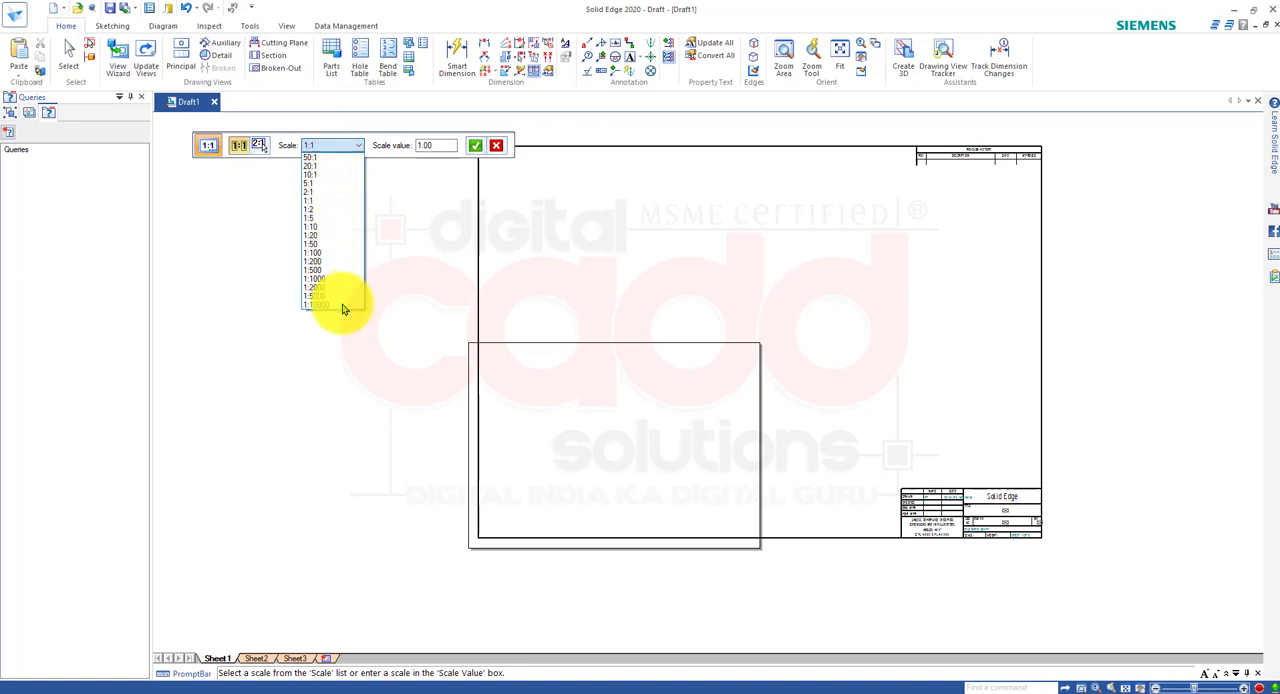
click(390, 228)
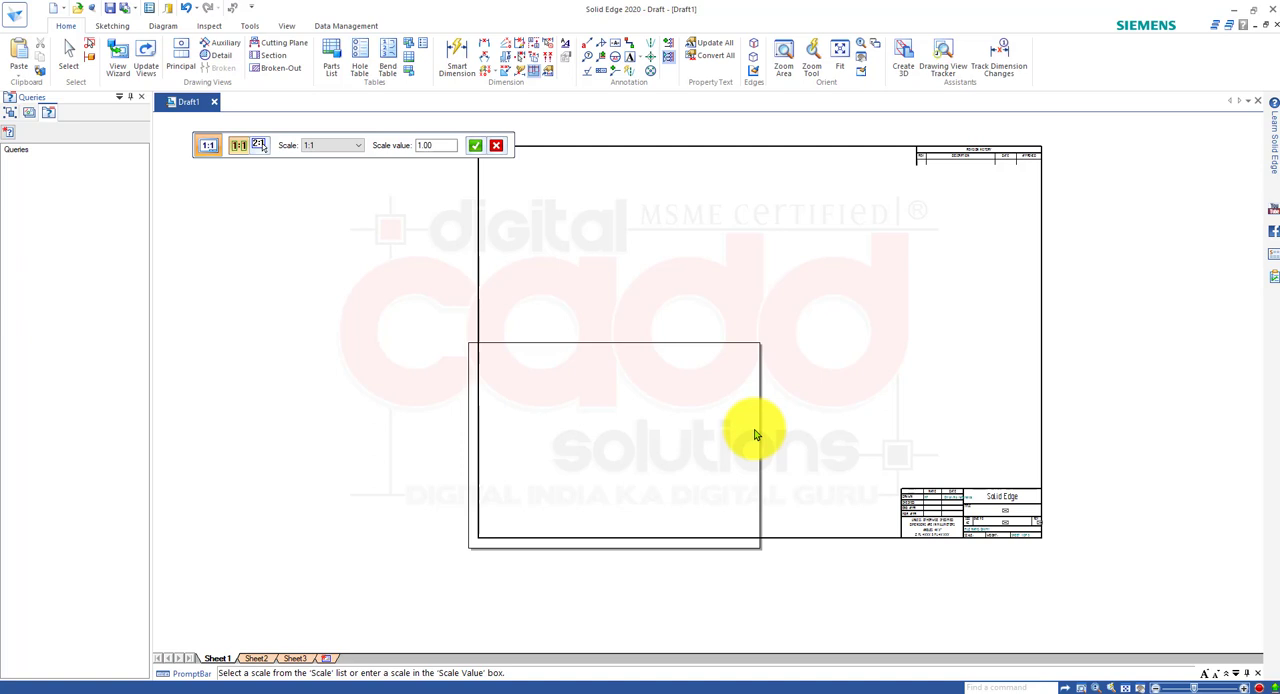
click(352, 146)
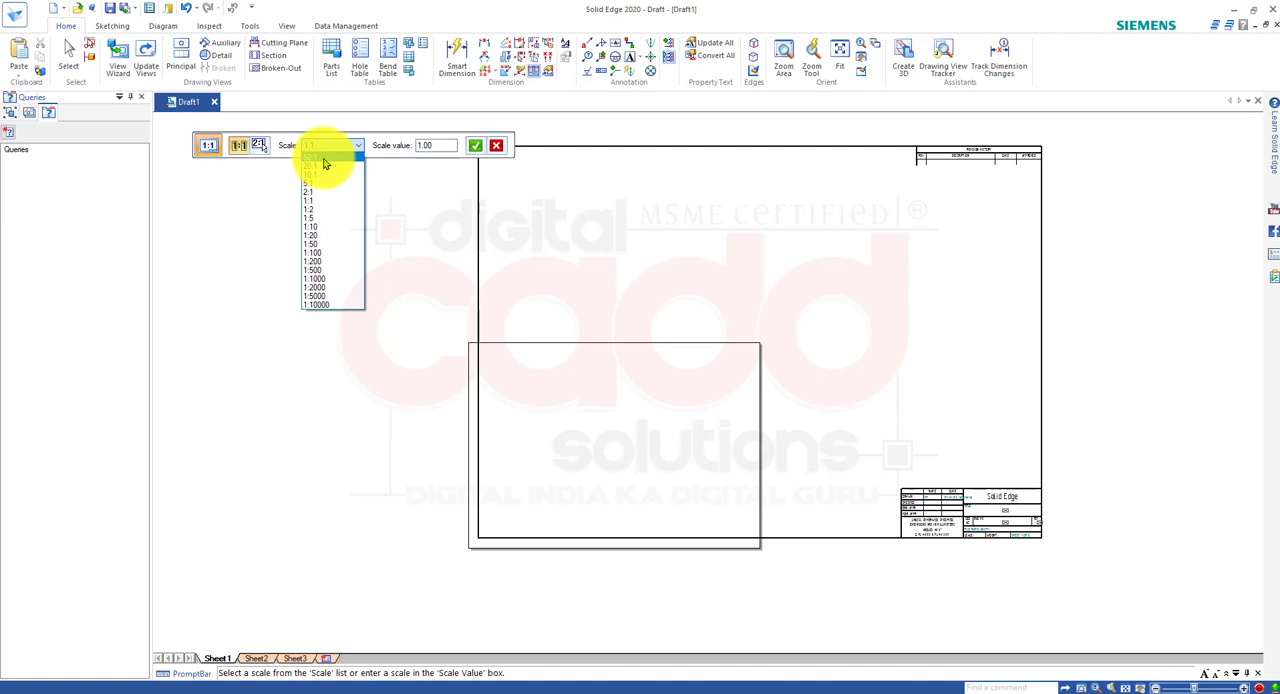
click(307, 354)
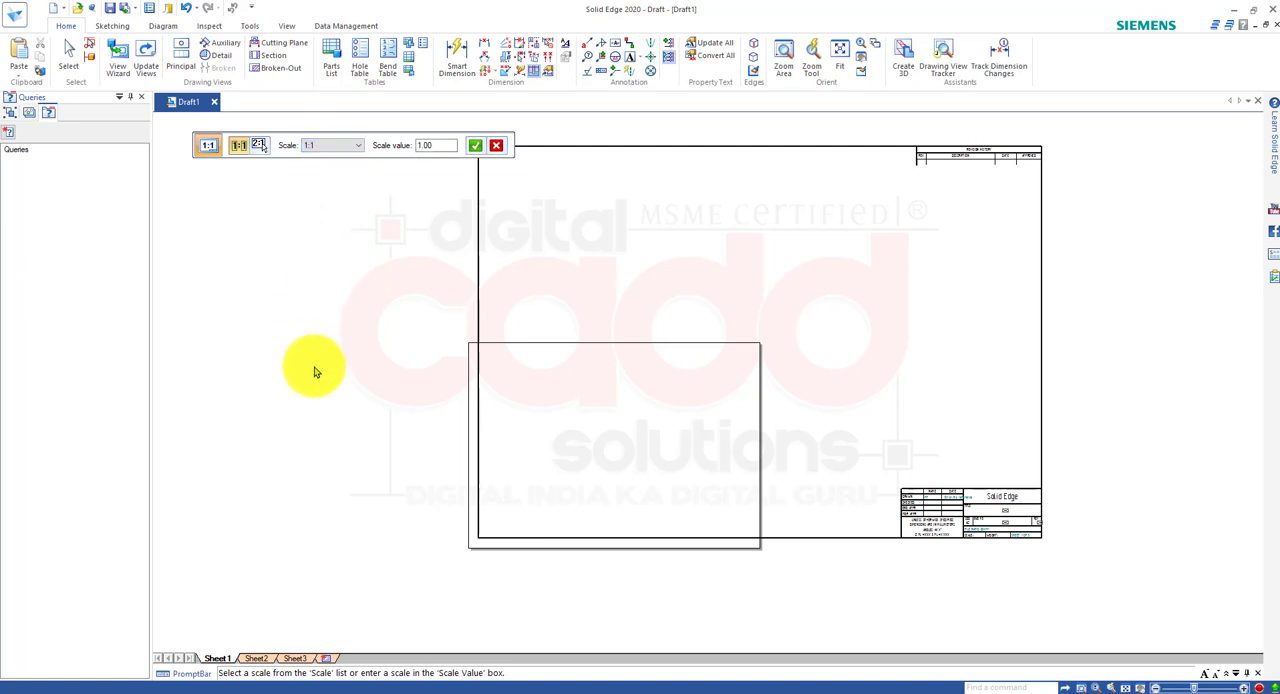
Open the background of Sheet1 for editing.
right_click(213, 662)
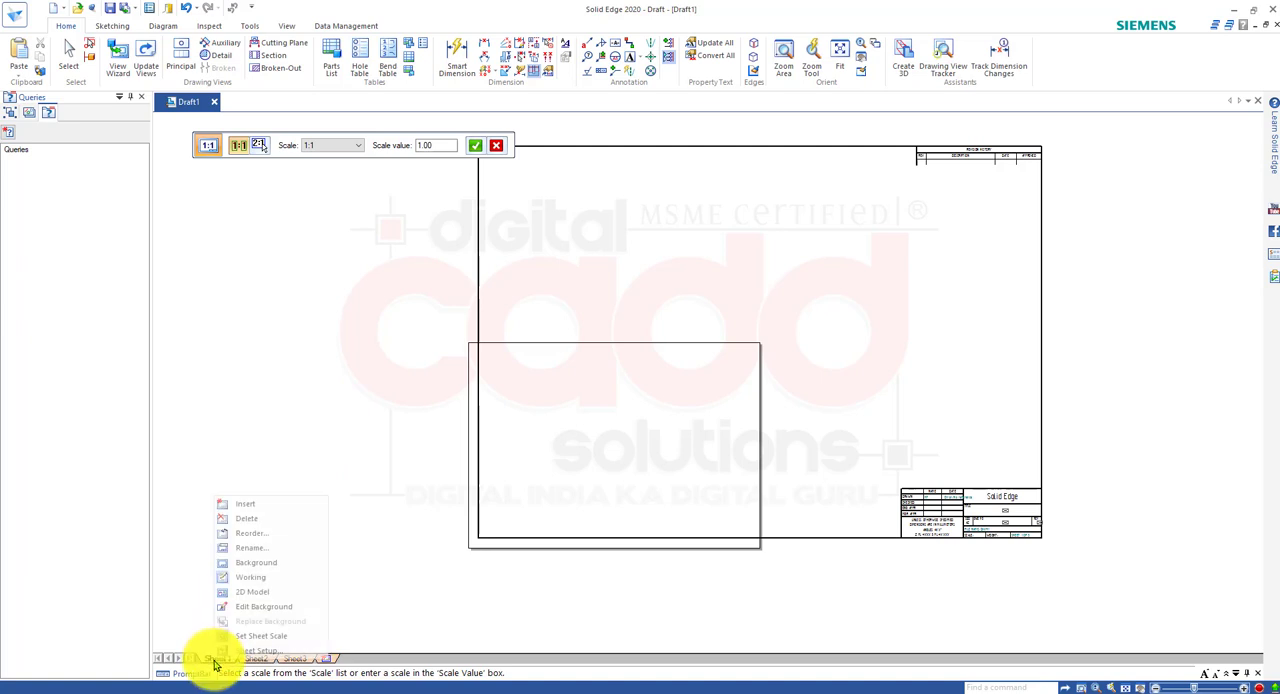
click(285, 607)
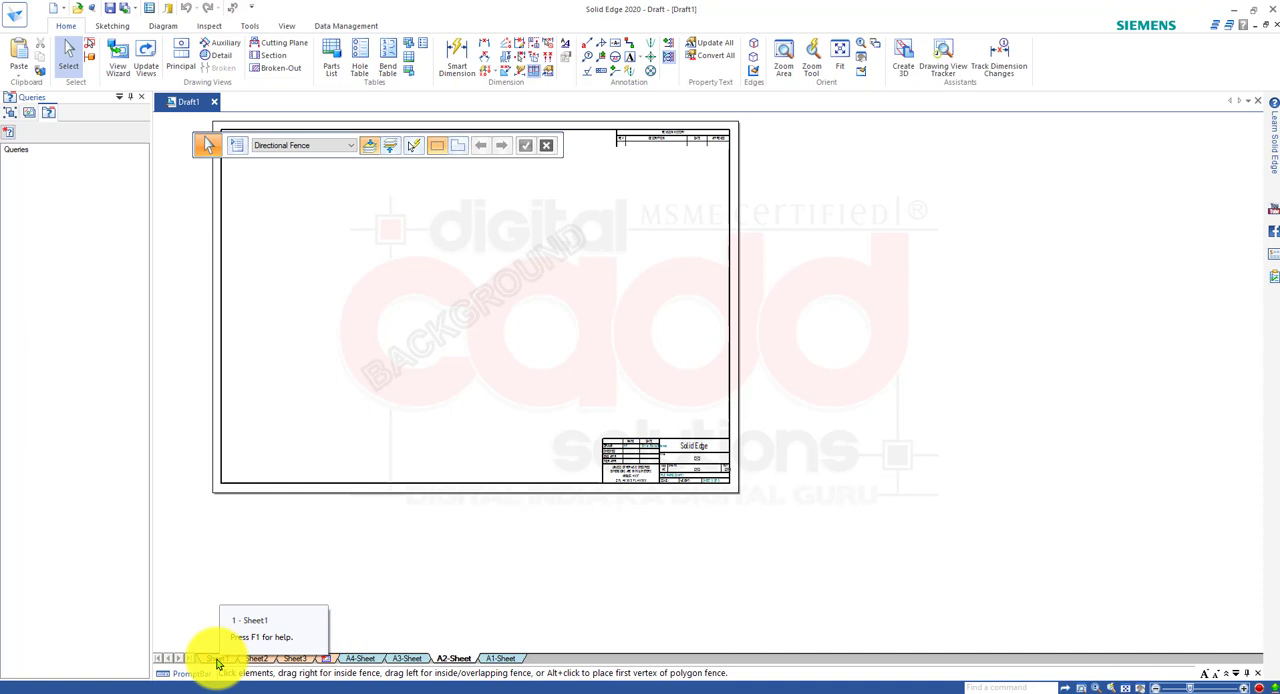
scroll(702, 471, down, 2)
scroll(704, 473, up, 1)
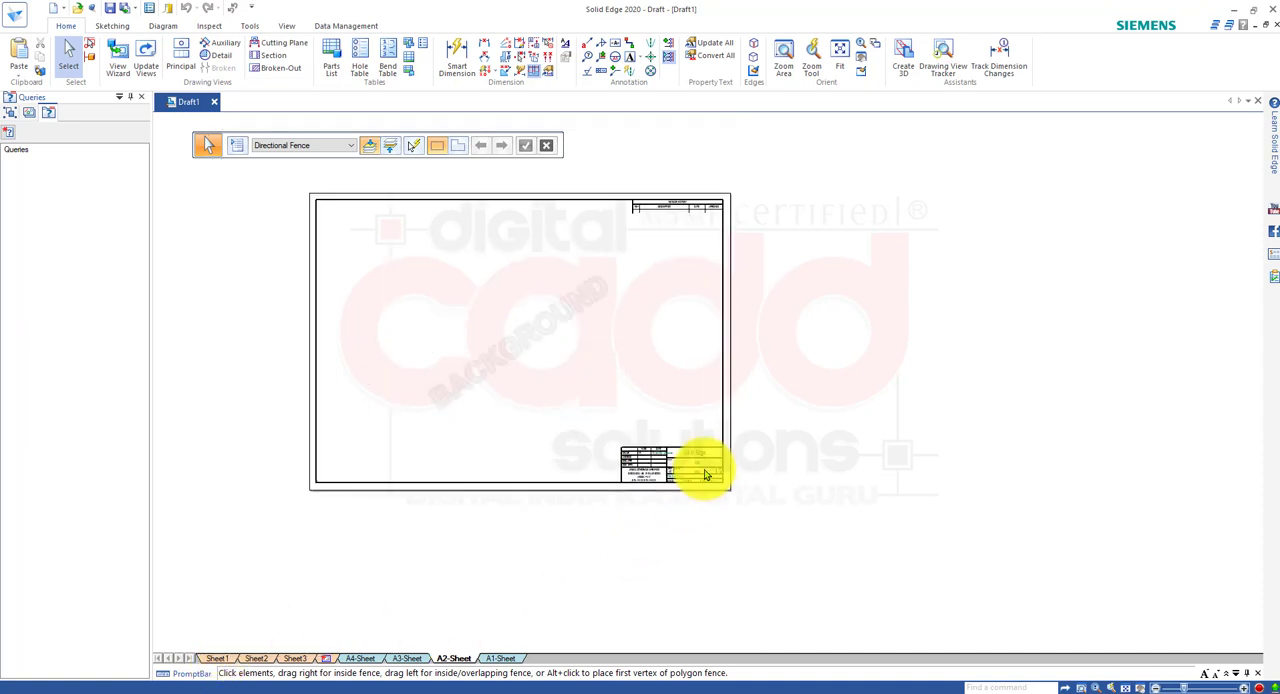
scroll(704, 473, up, 4)
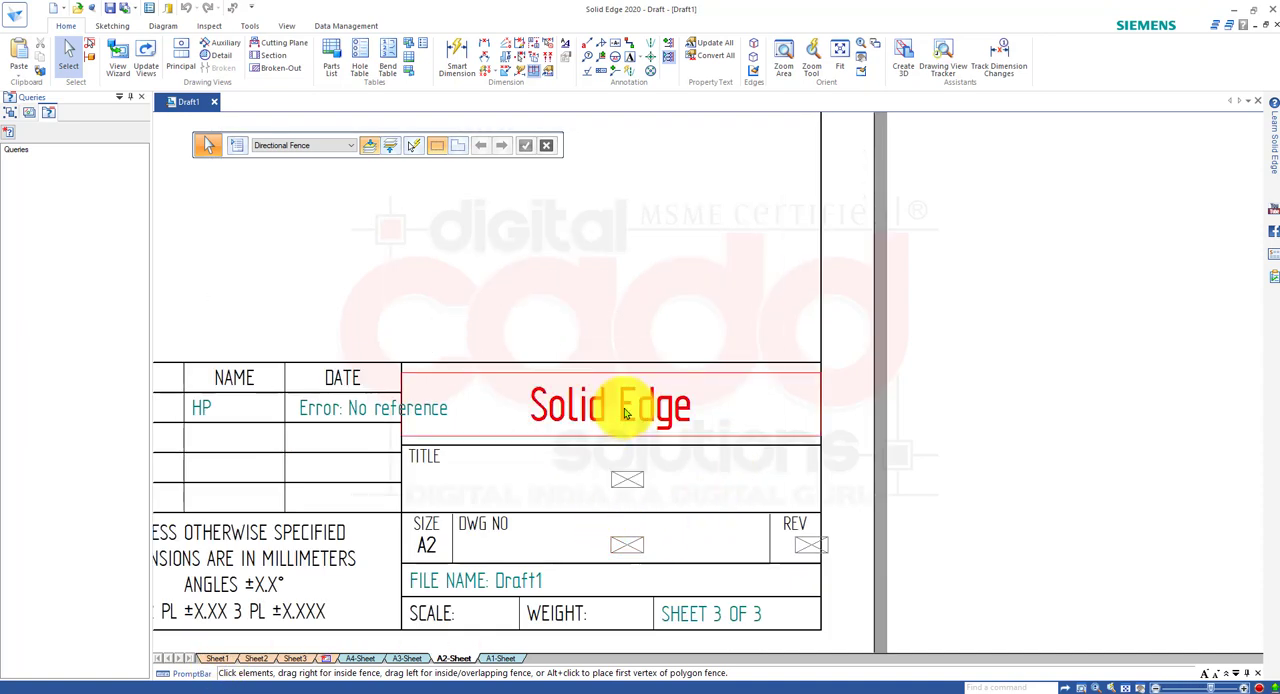
Replace the "Solid Edge" text in the A2 background's title block with "Digital CADD Solutions.".
click(626, 408)
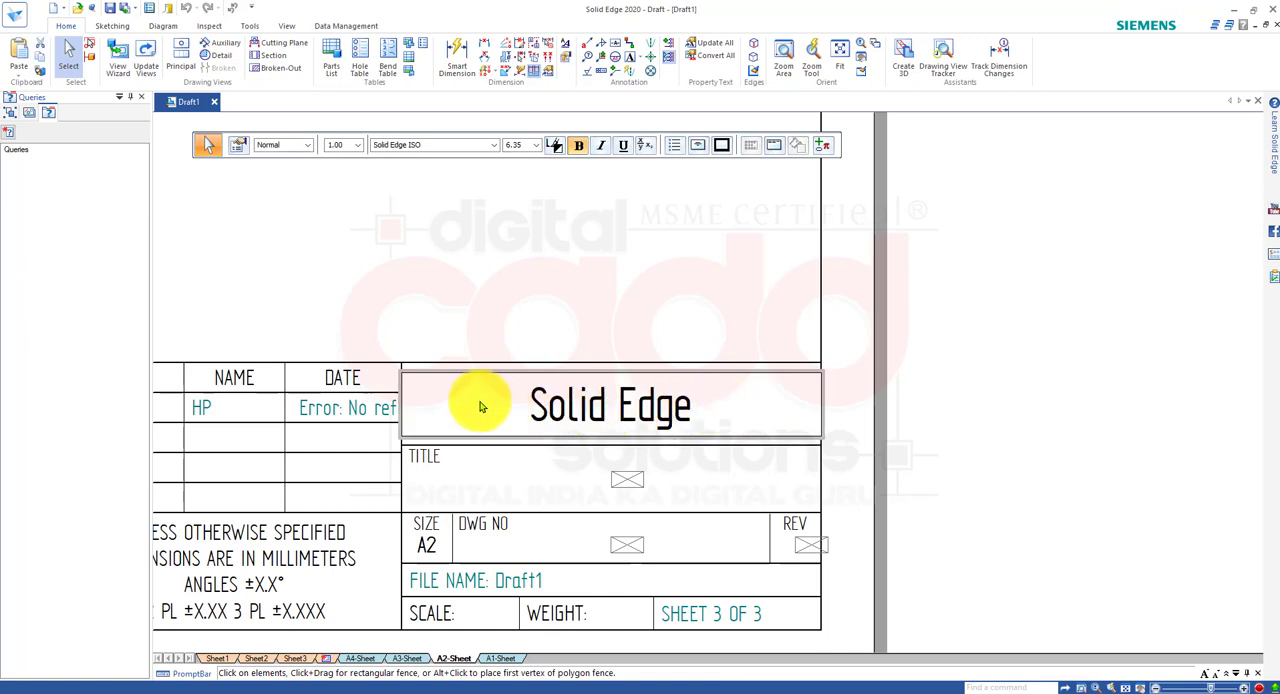
click(617, 405)
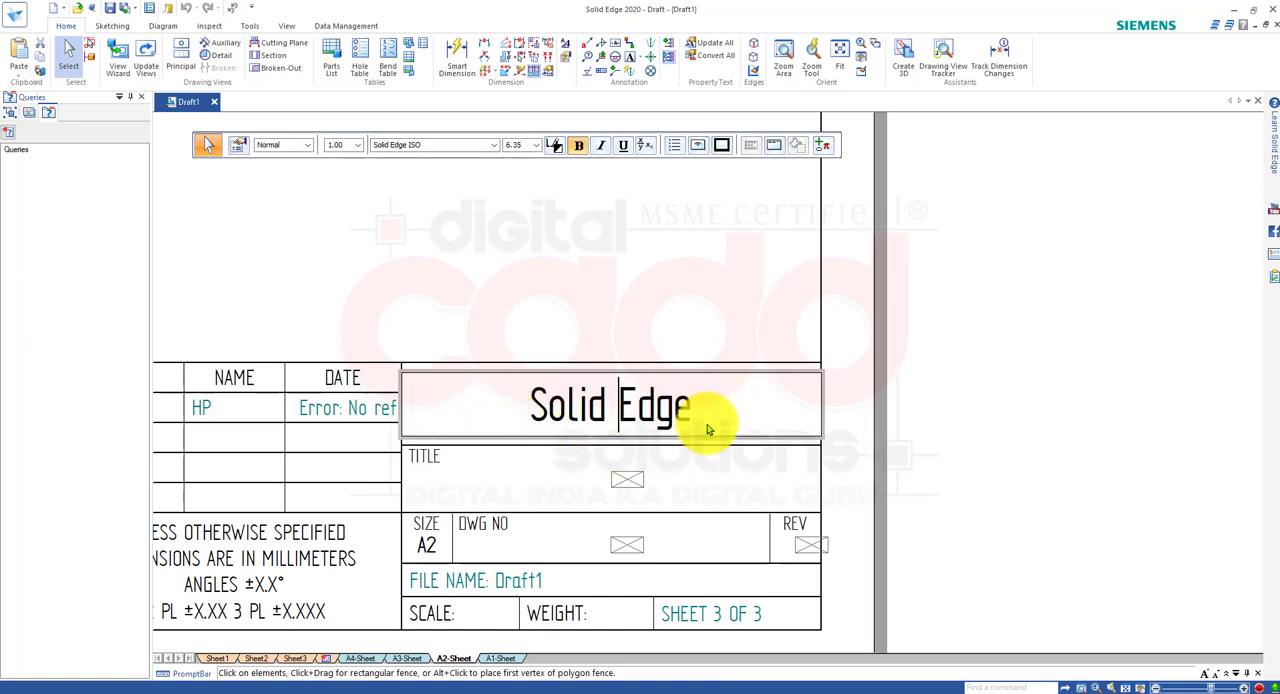
drag(704, 420, 549, 408)
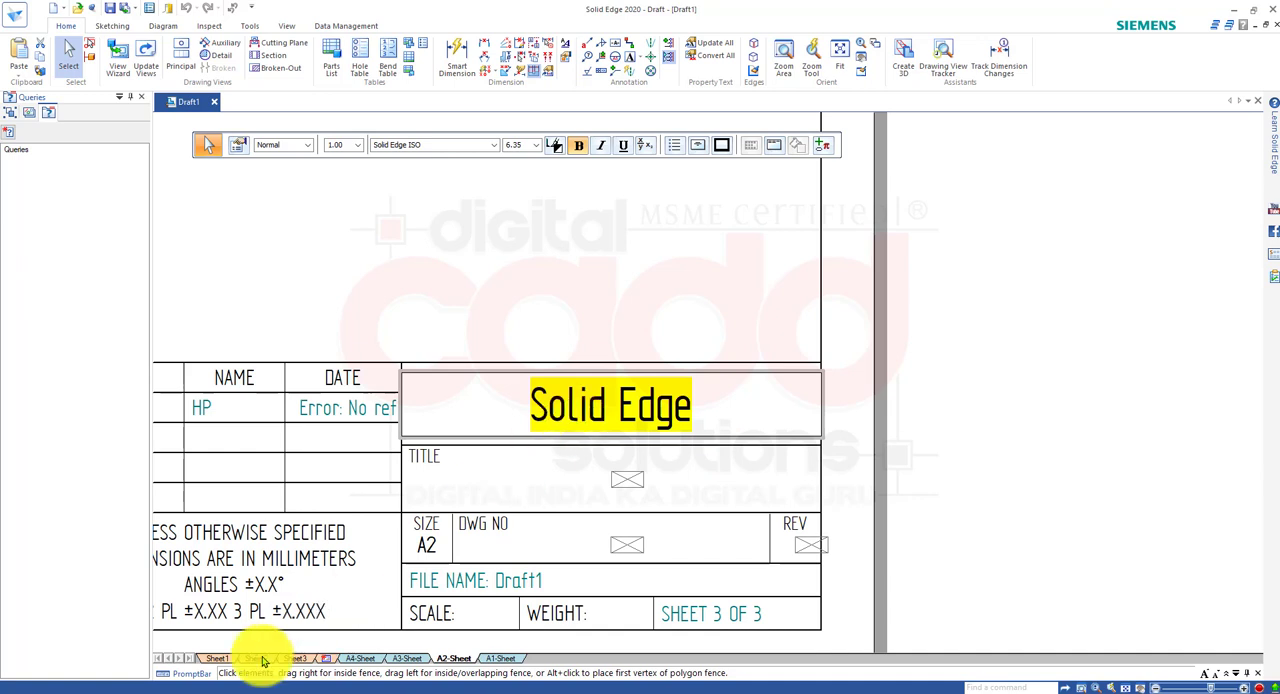
text(d)
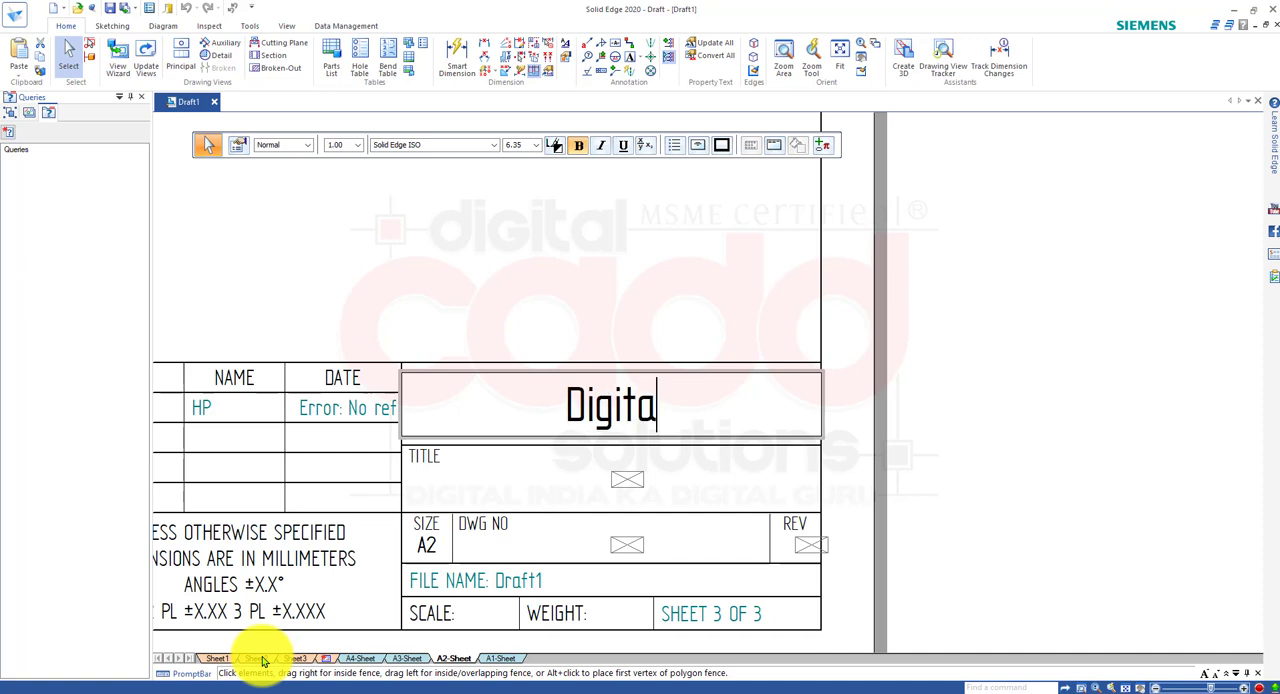
text(igital CADD)
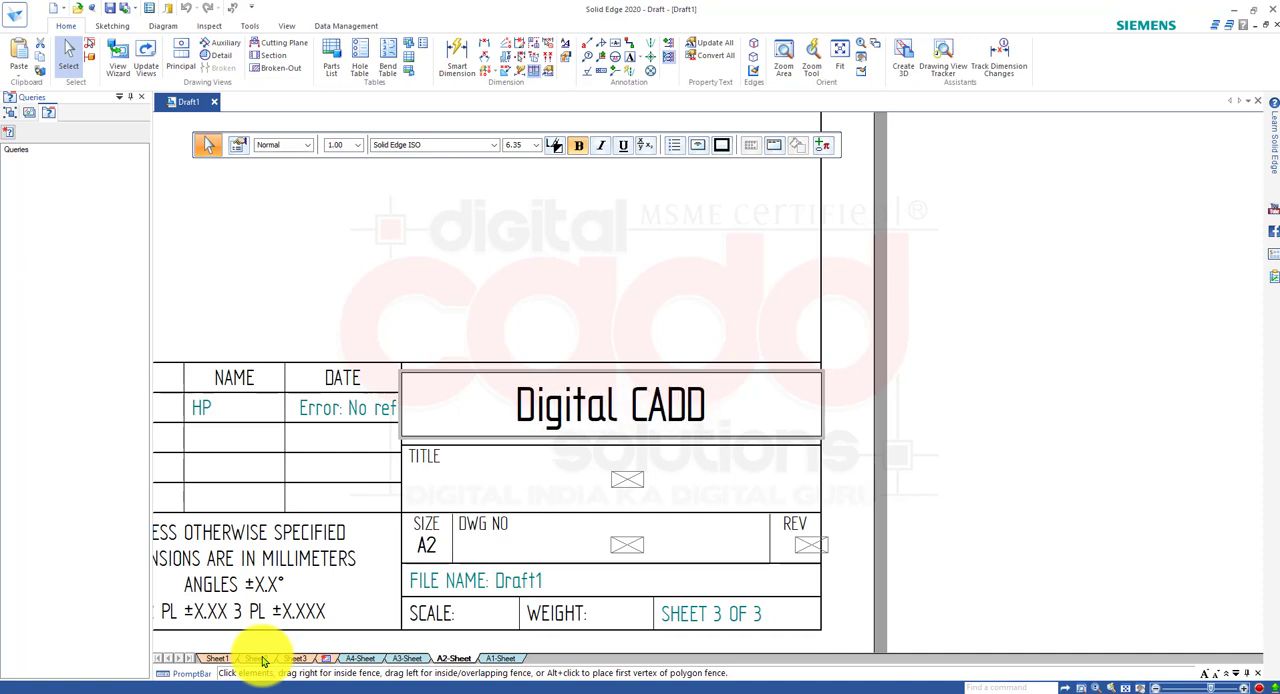
text( Soluti)
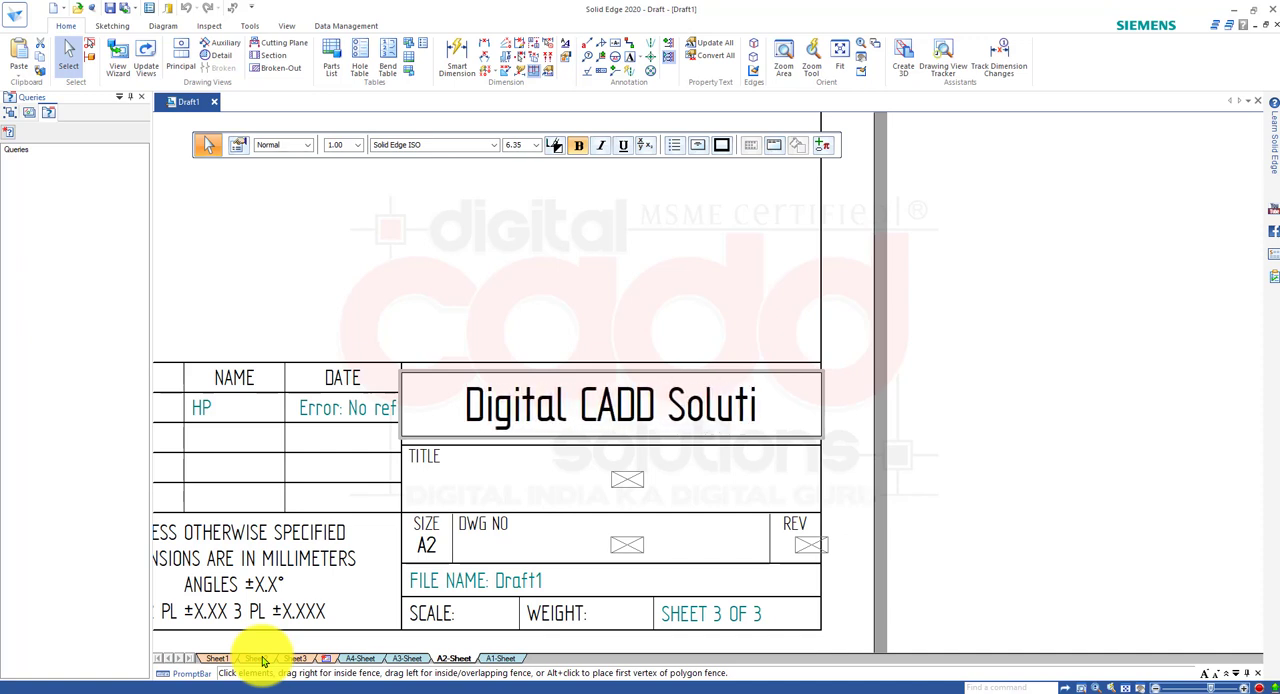
text(ons.)
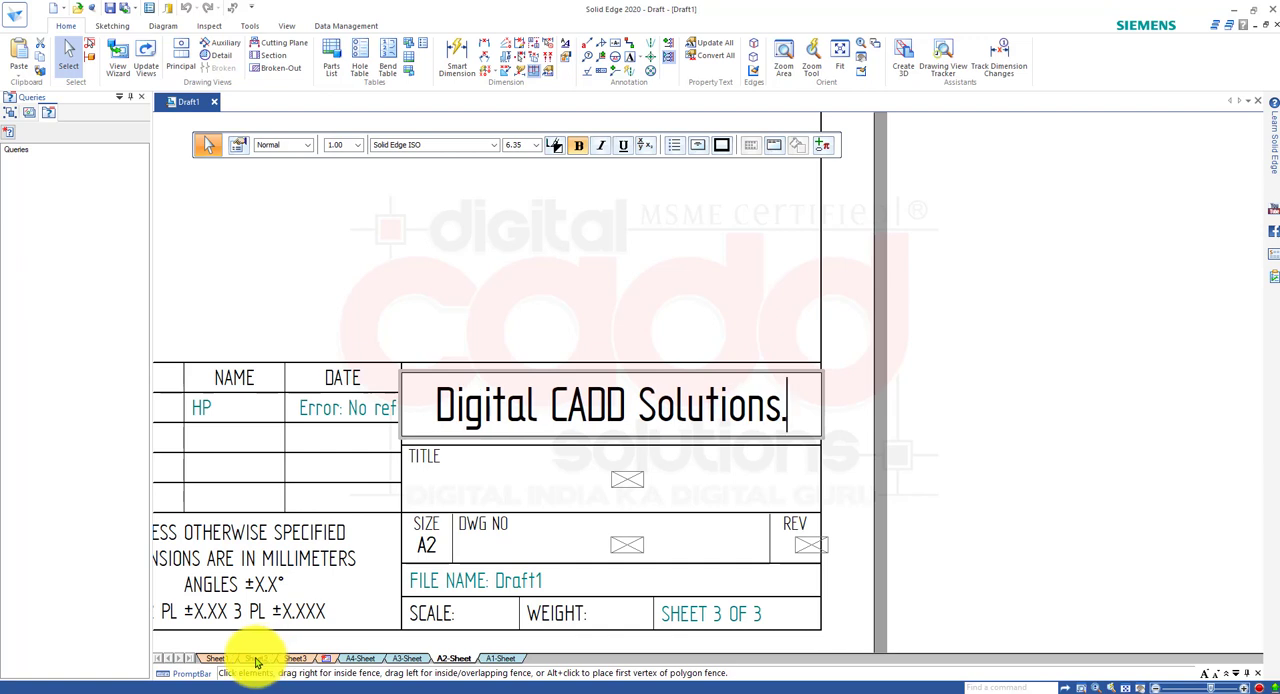
click(987, 410)
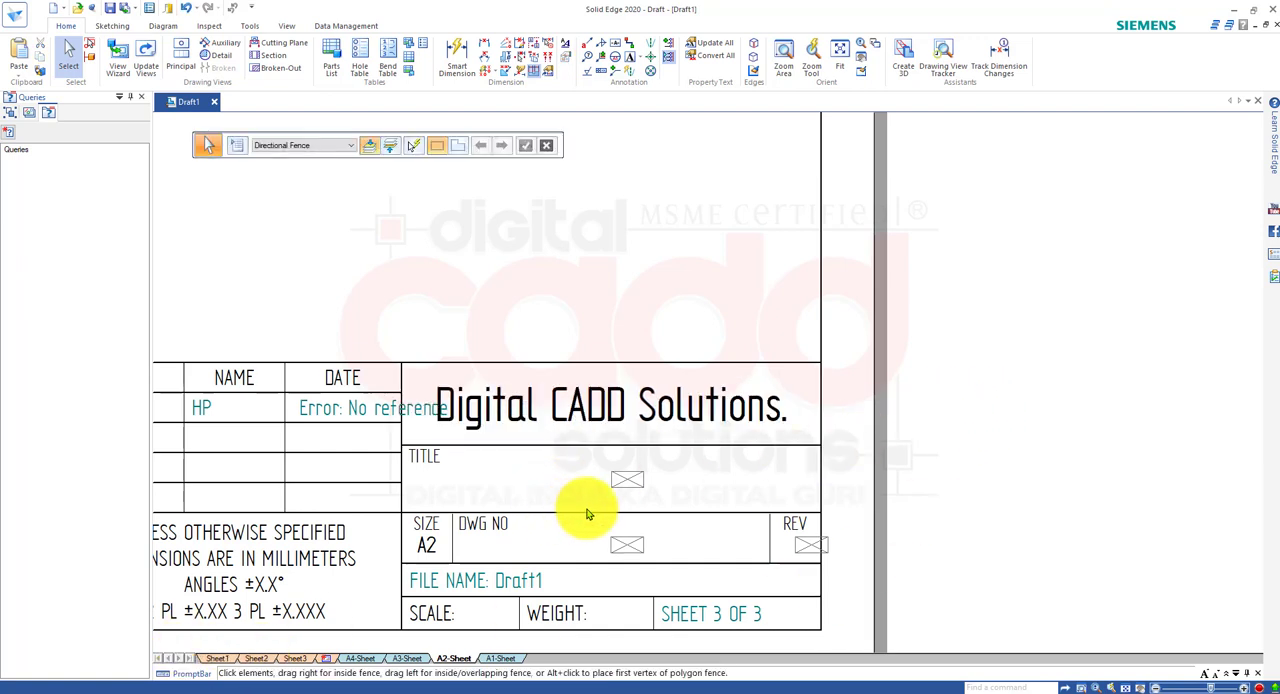
Set the callout text of the title block's TITLE field to "parts02." and apply it.
click(622, 491)
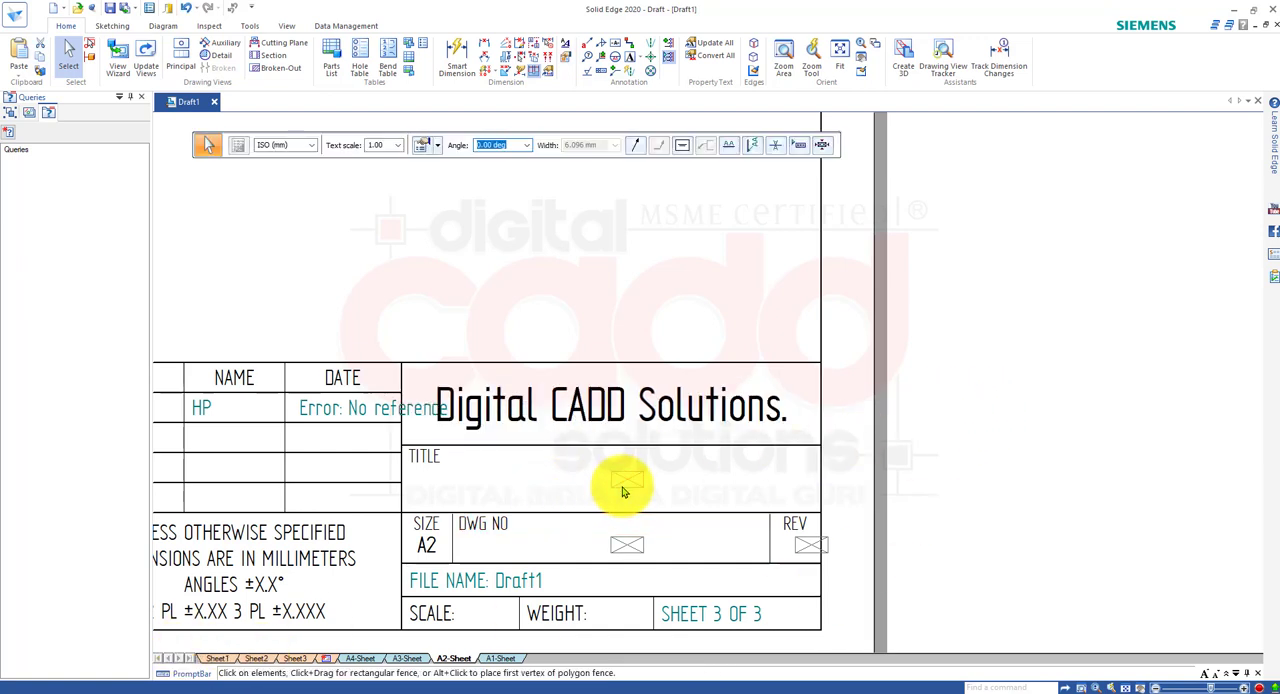
double_click(622, 491)
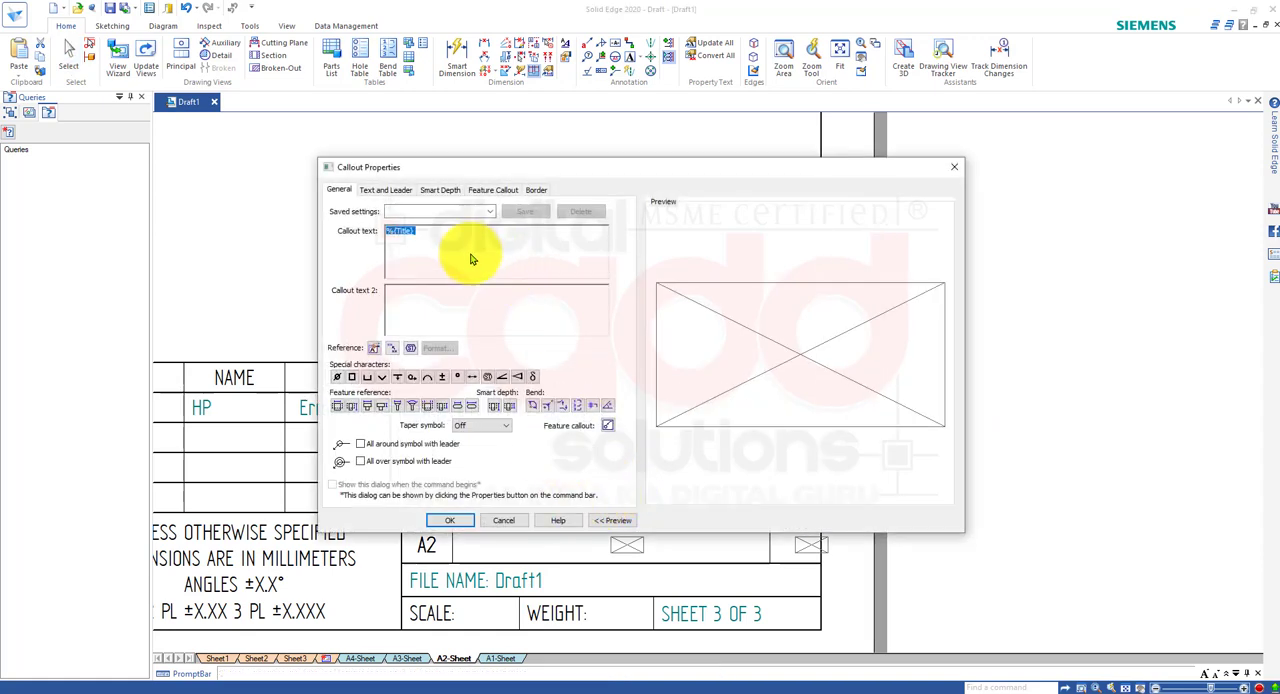
drag(613, 160, 651, 191)
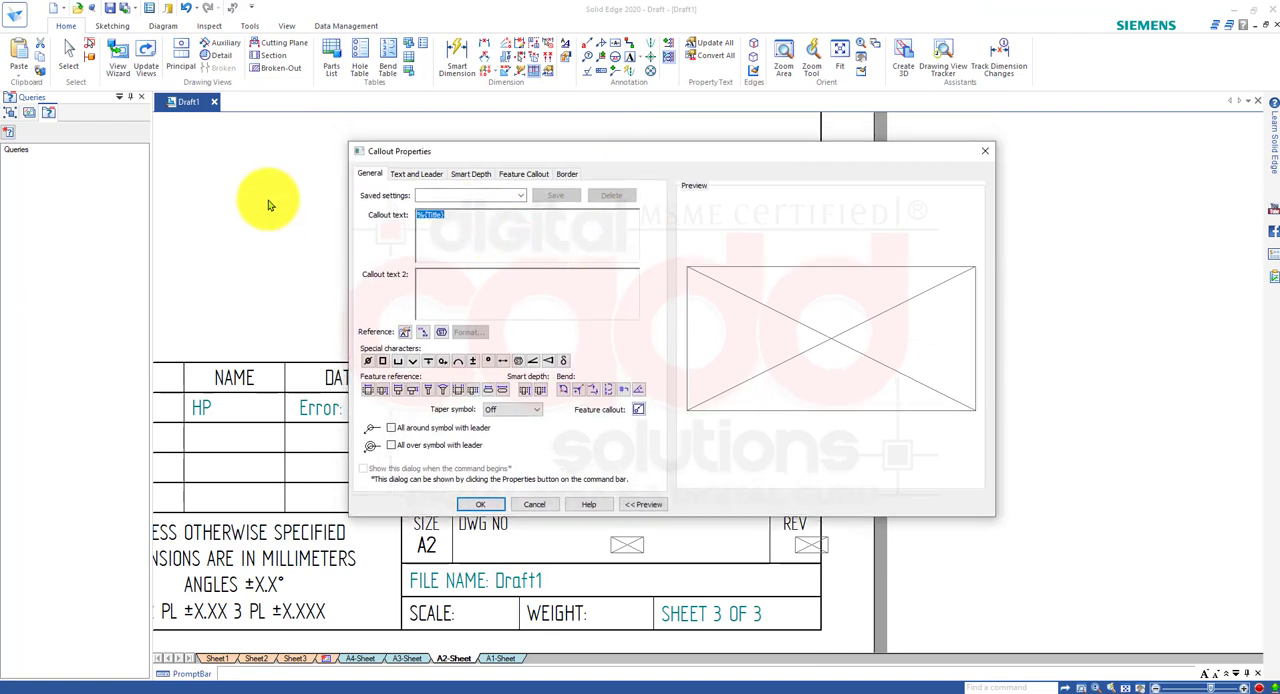
text(parts)
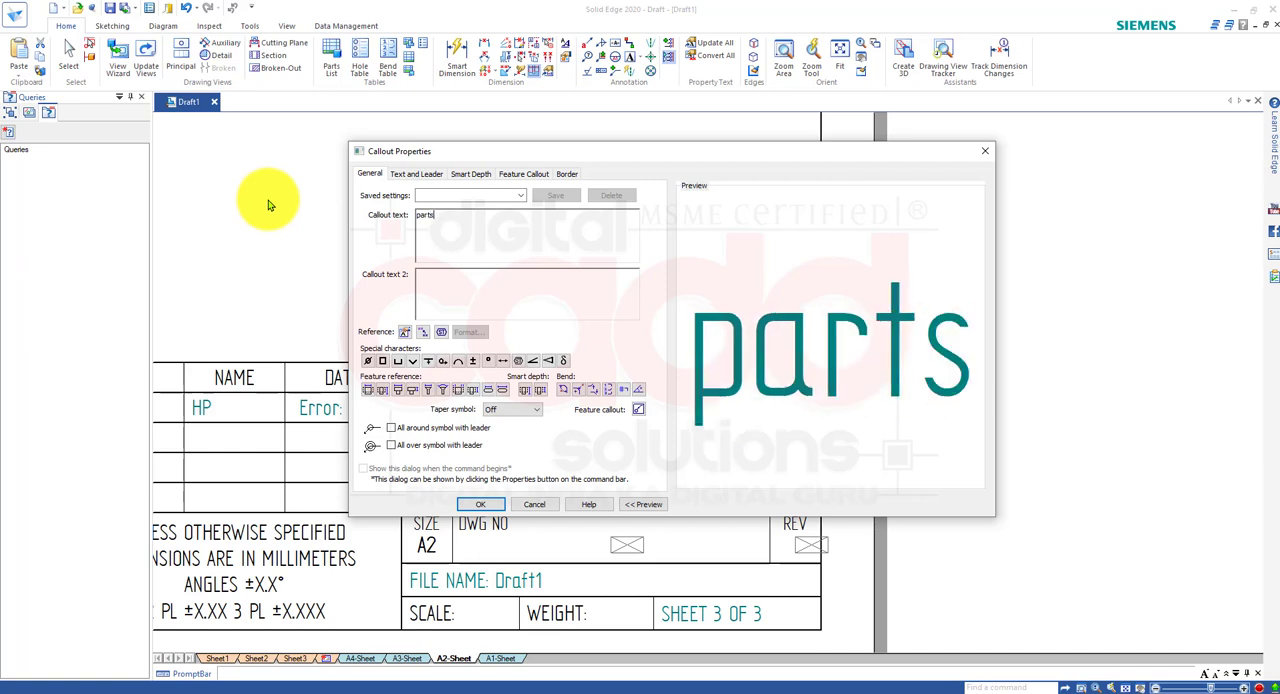
text(02.)
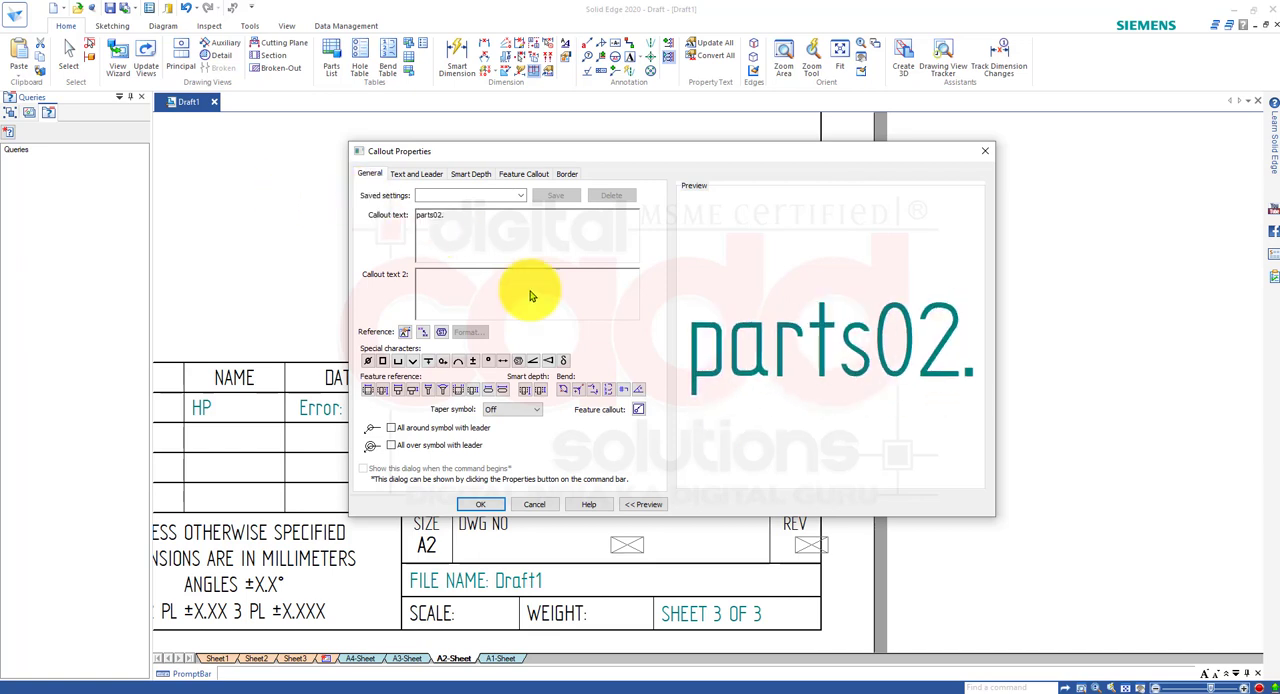
click(478, 505)
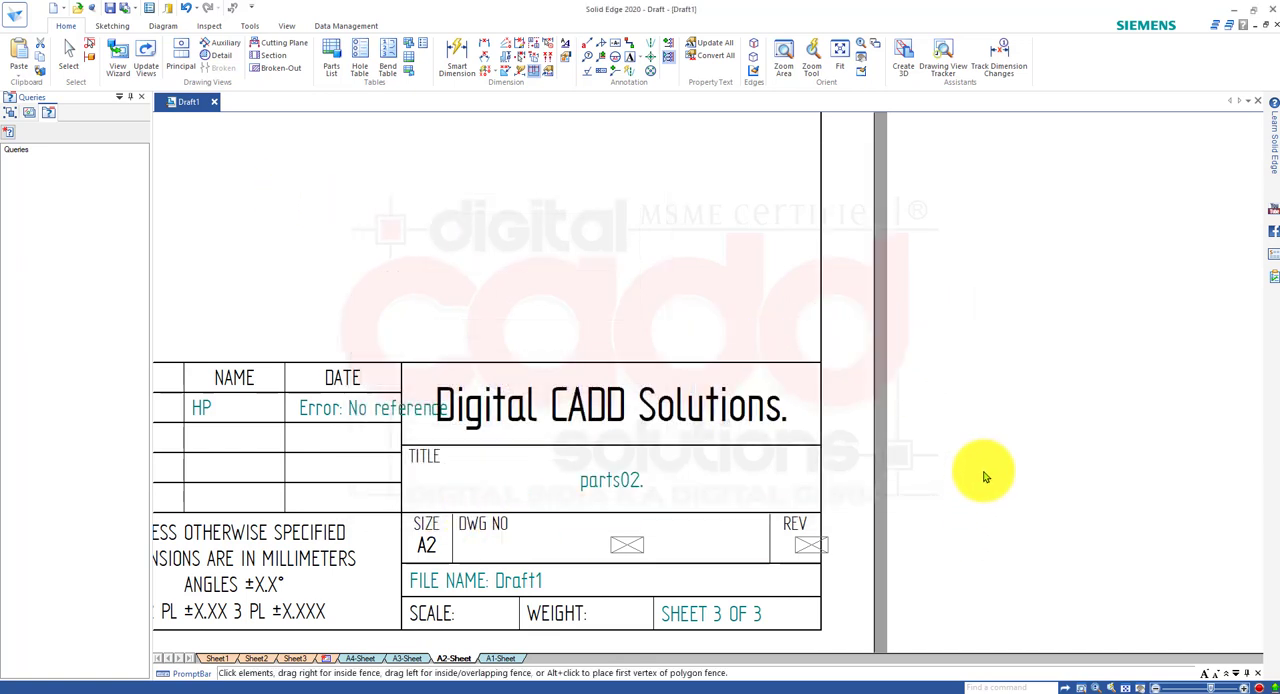
Set the title block's DWG NO callout text to "03." and its REV callout text to "00.".
double_click(622, 550)
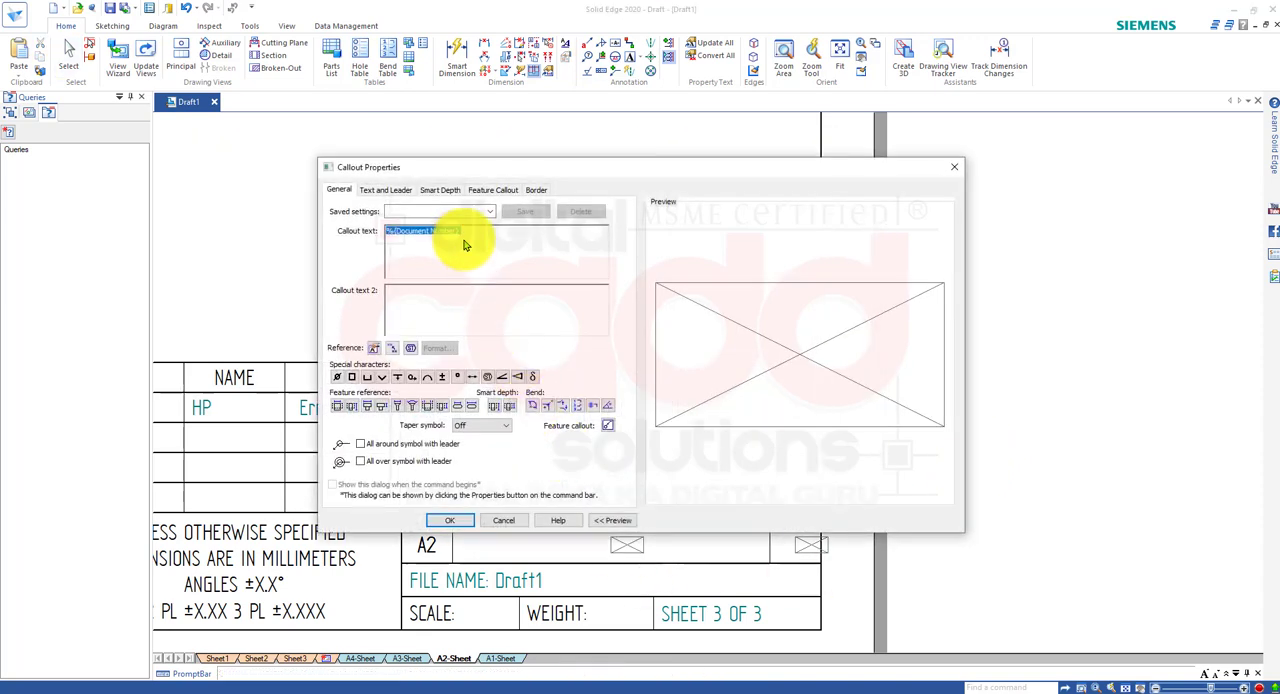
text(03.)
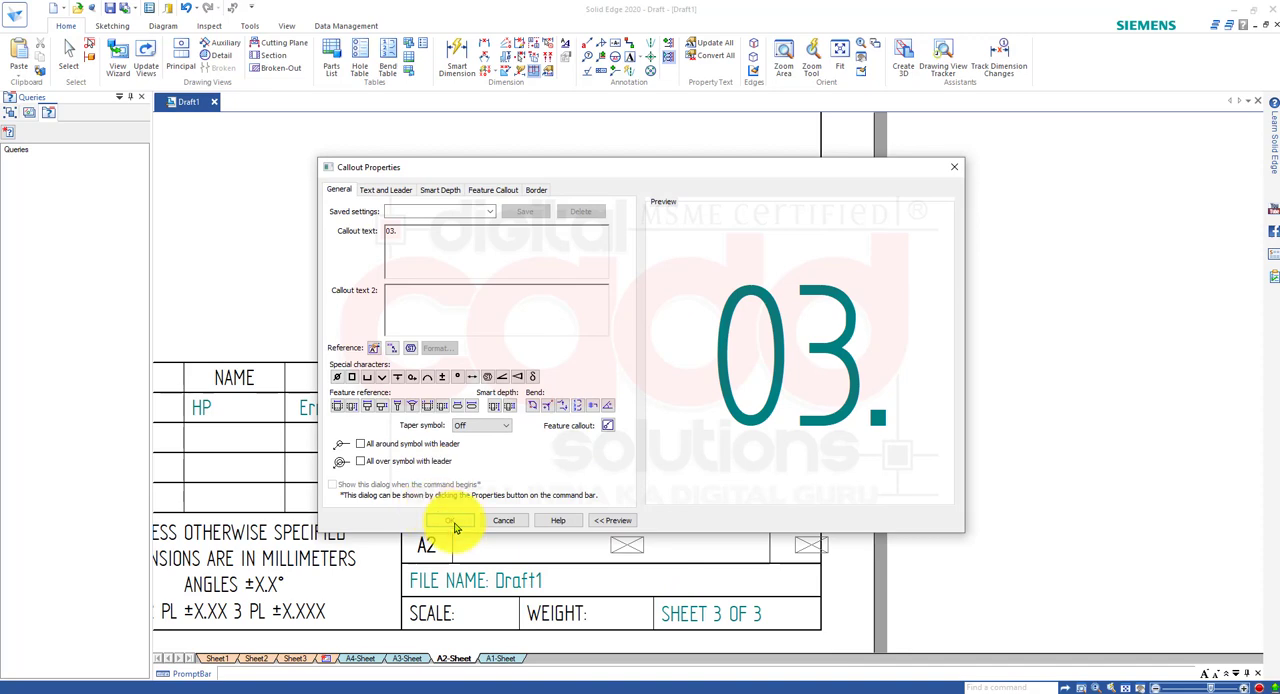
click(455, 521)
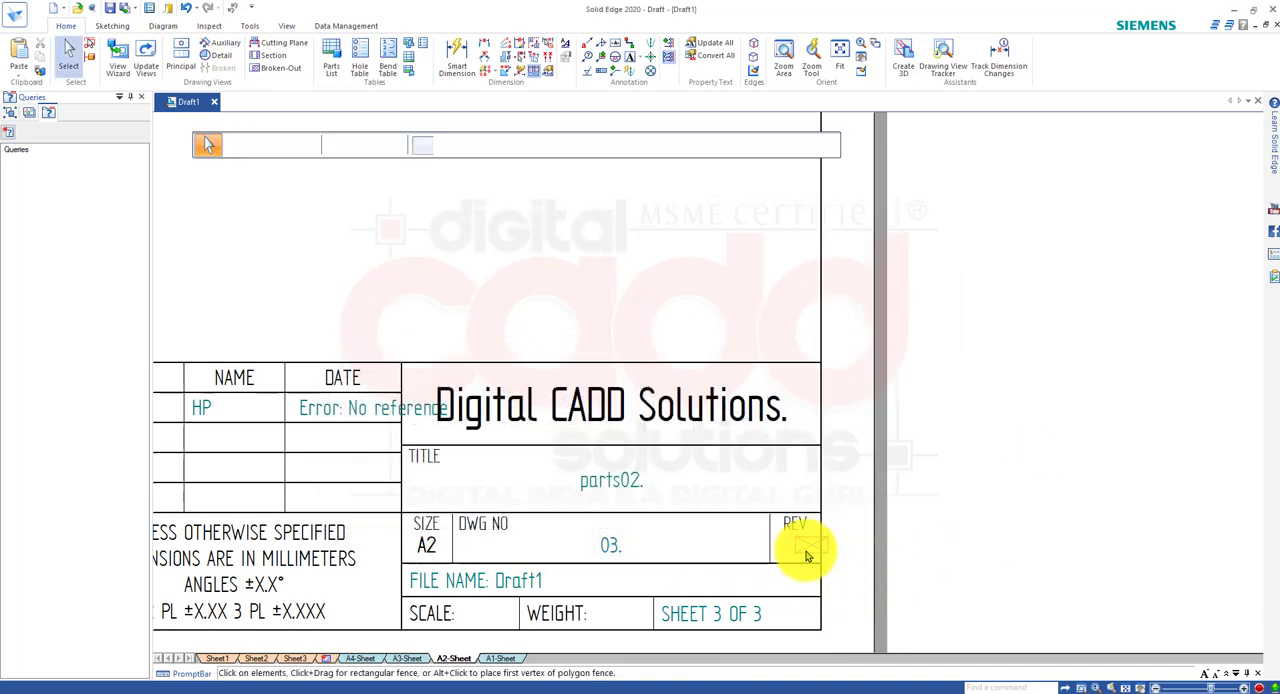
double_click(808, 556)
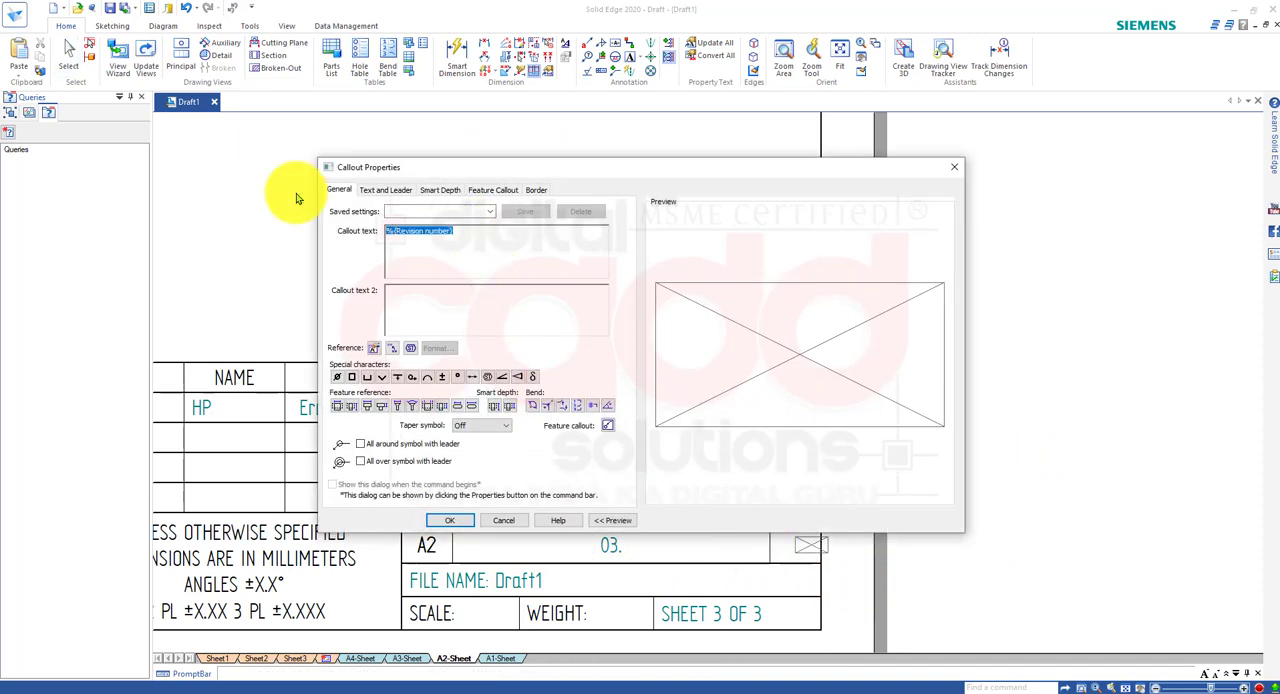
text(00.)
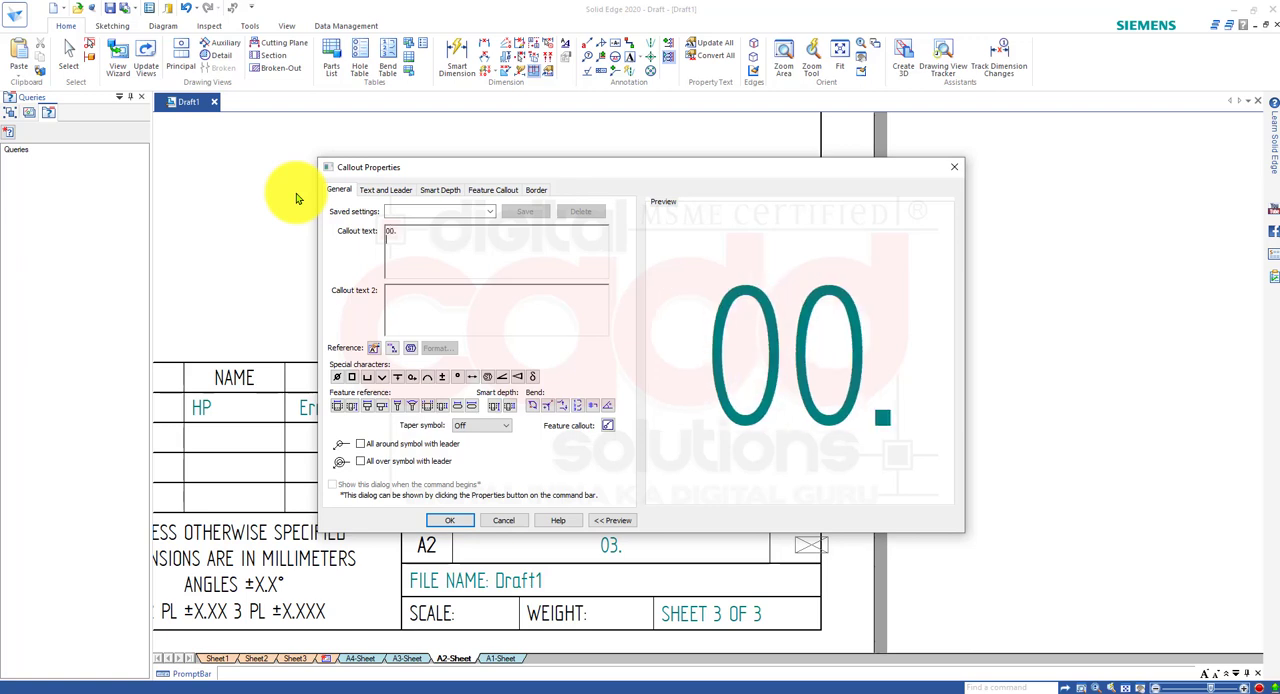
click(458, 520)
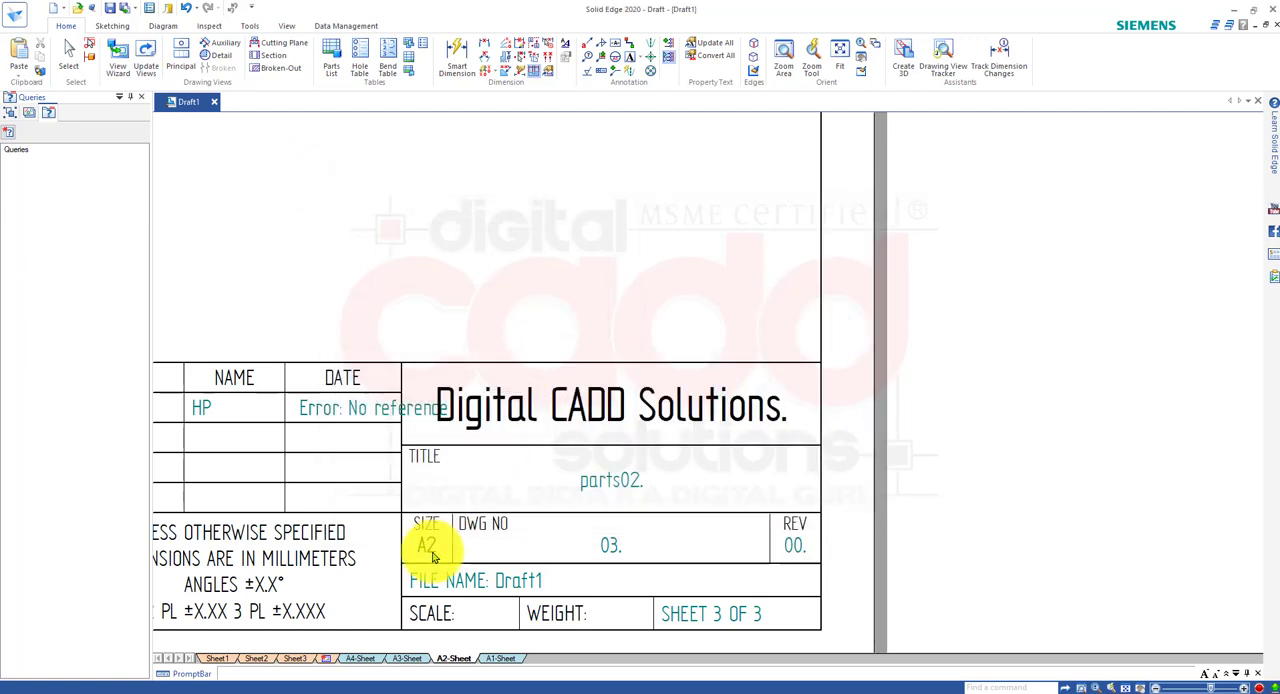
Replace the DATE callout text in the title block's DRAWN row with "25/08/2020." and apply it.
double_click(312, 418)
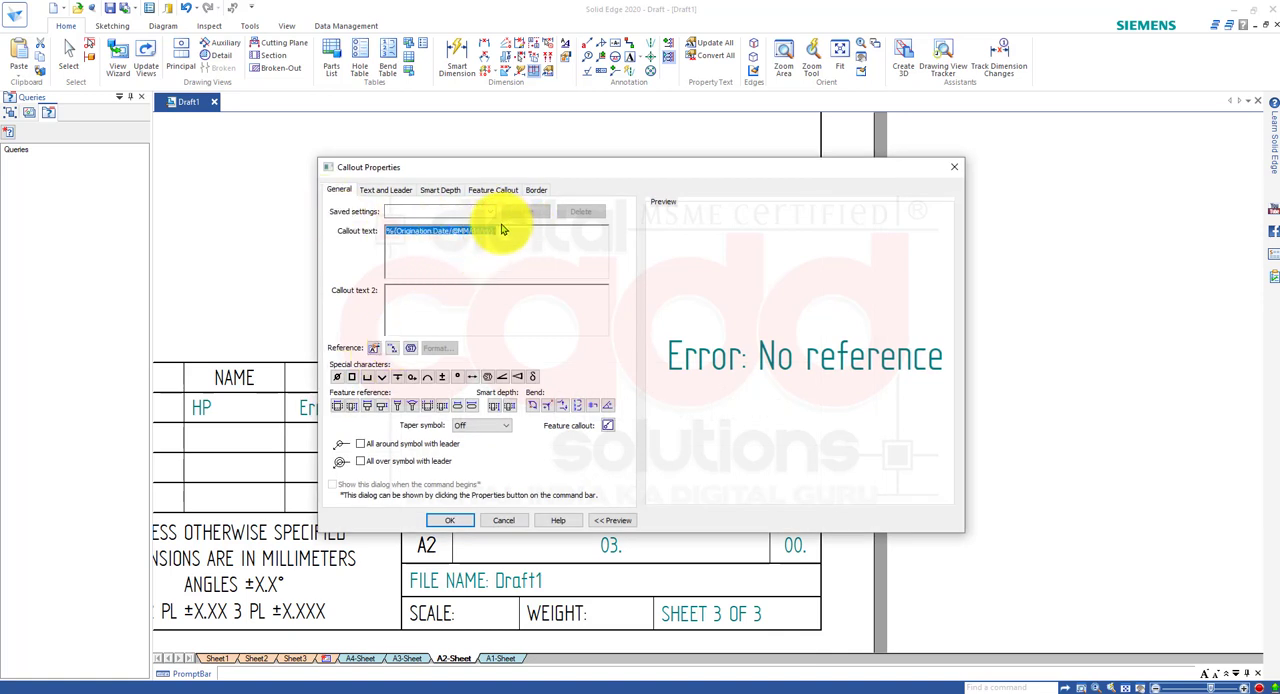
drag(511, 239, 281, 239)
text(2)
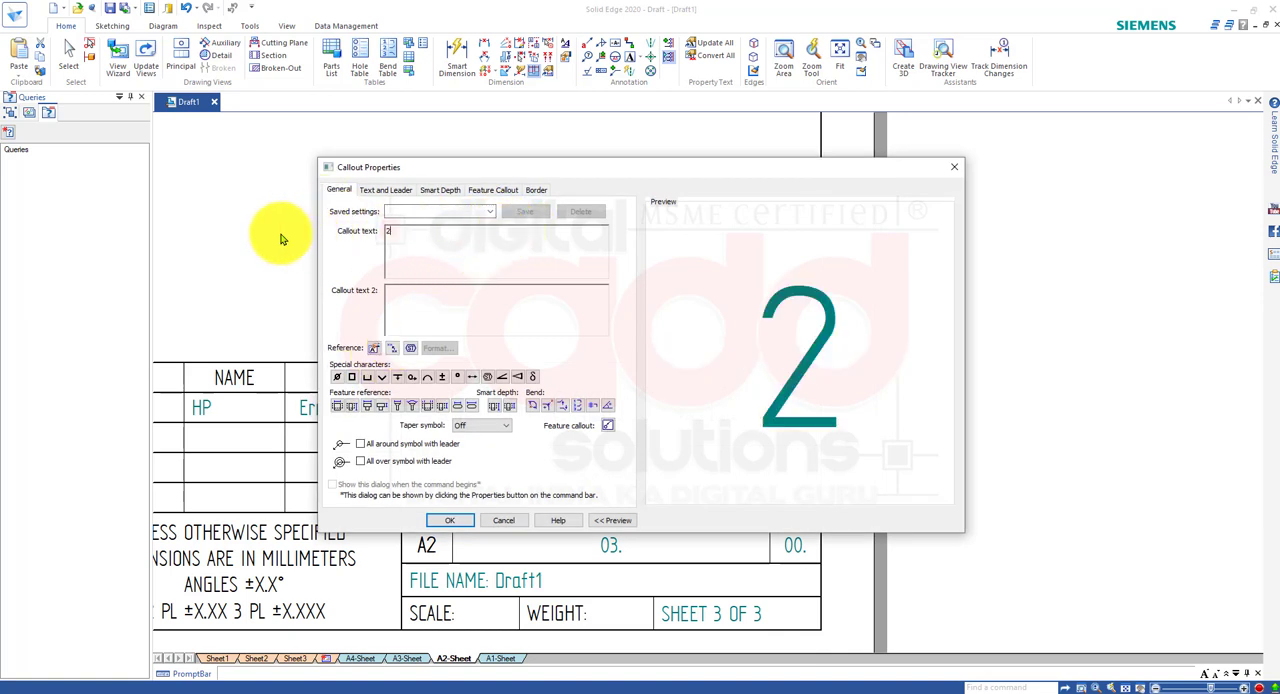
text(5/)
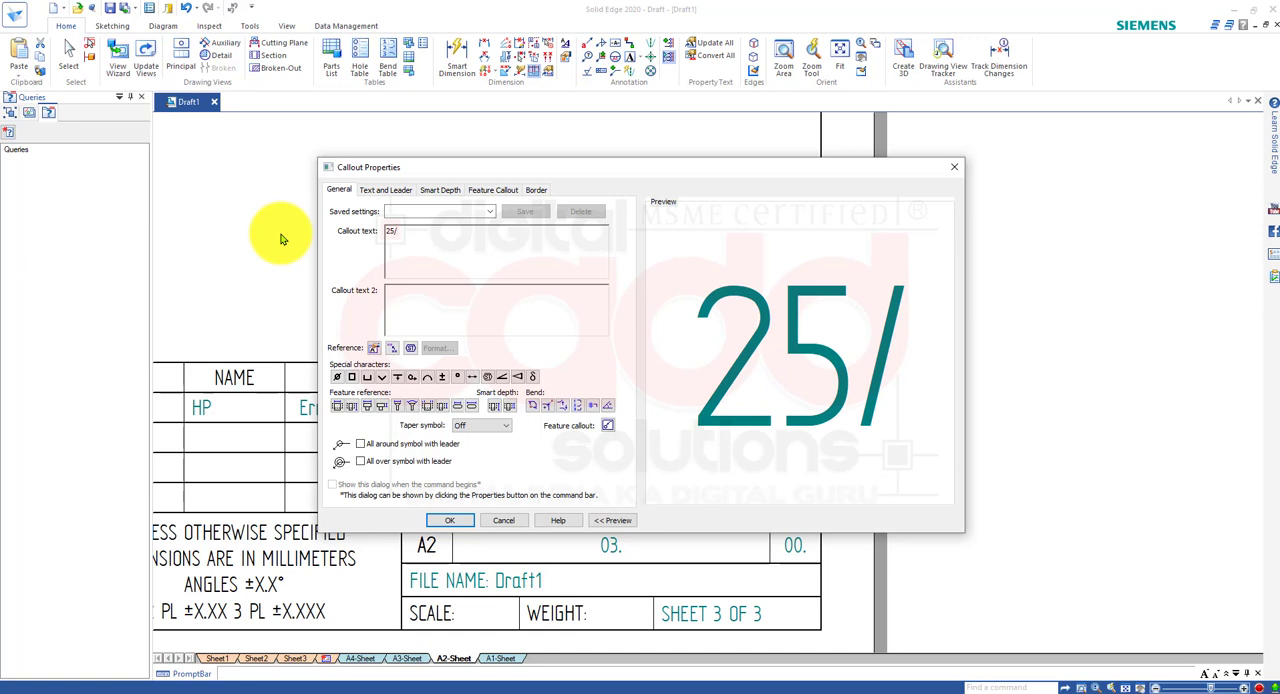
text(08/20)
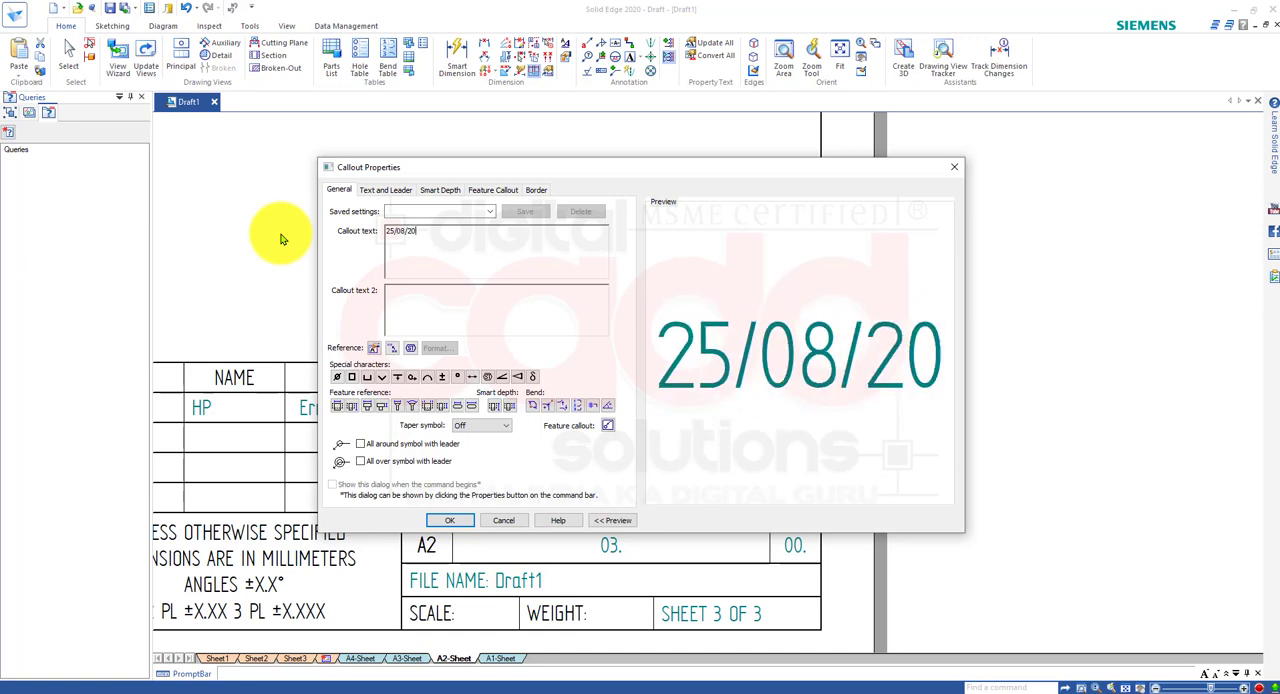
text(20.)
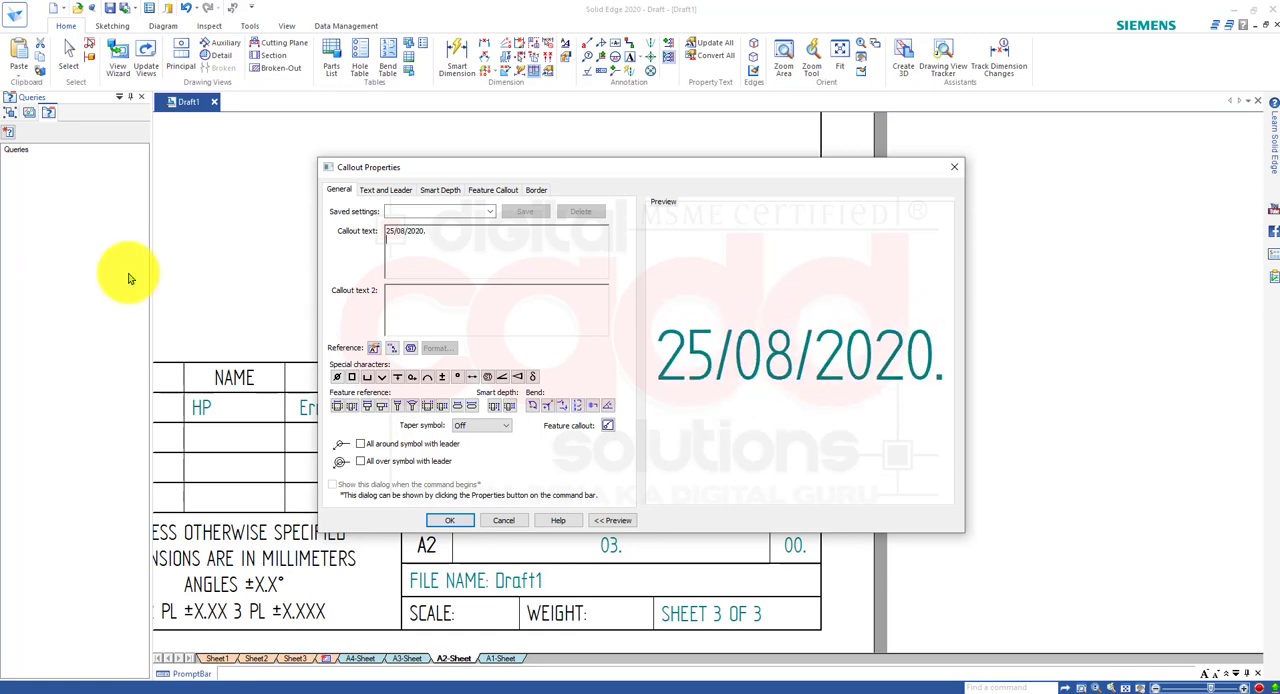
click(431, 525)
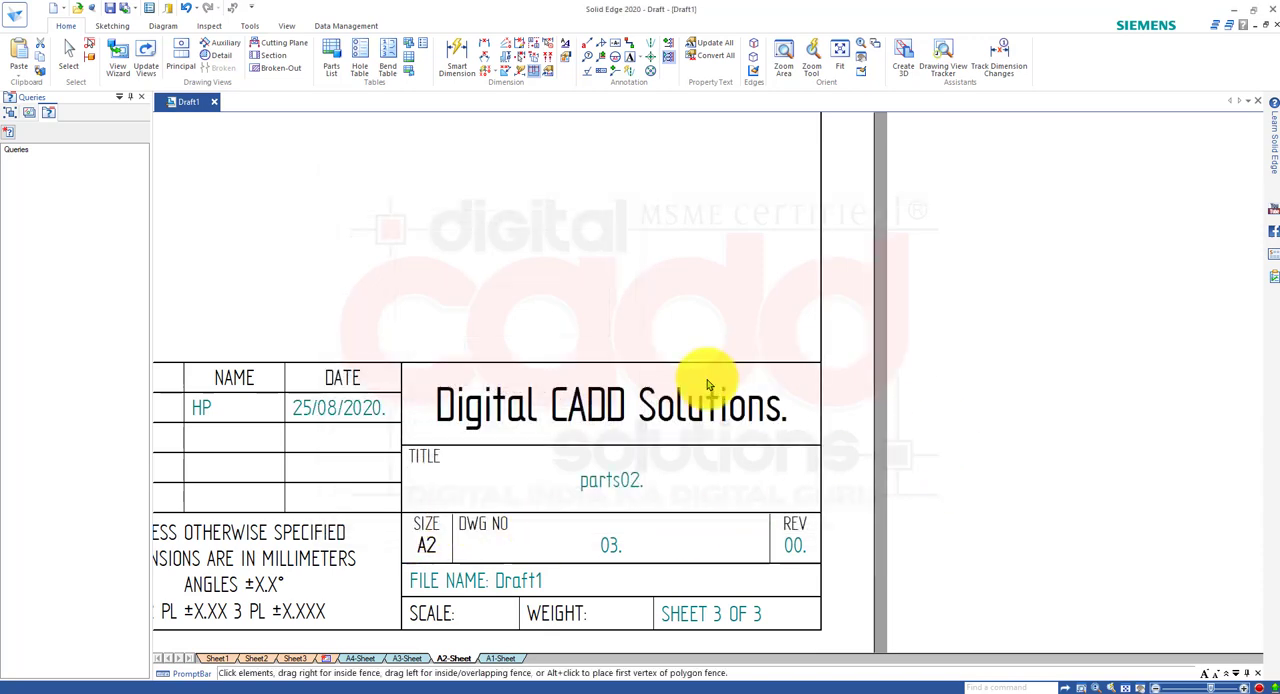
Return to Sheet1 and examine the edited title block as it appears on the working sheet.
scroll(610, 480, down, 4)
middle_drag(575, 379, 710, 431)
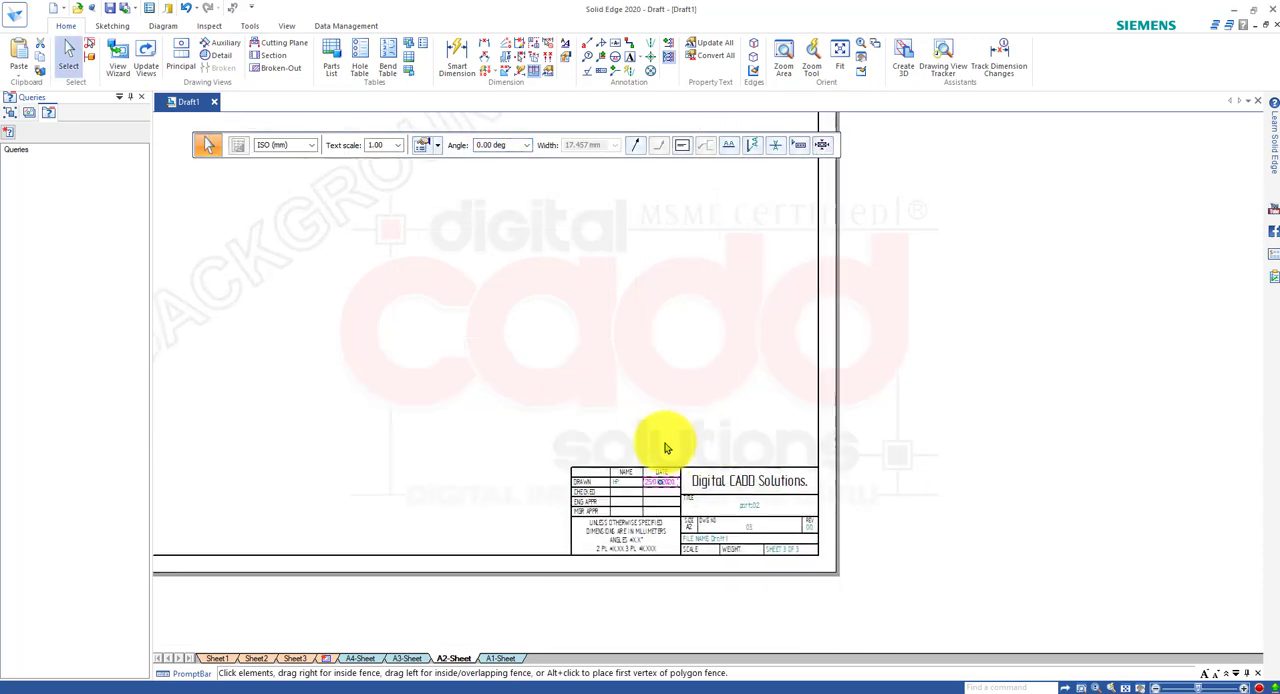
scroll(627, 492, down, 3)
scroll(467, 374, up, 1)
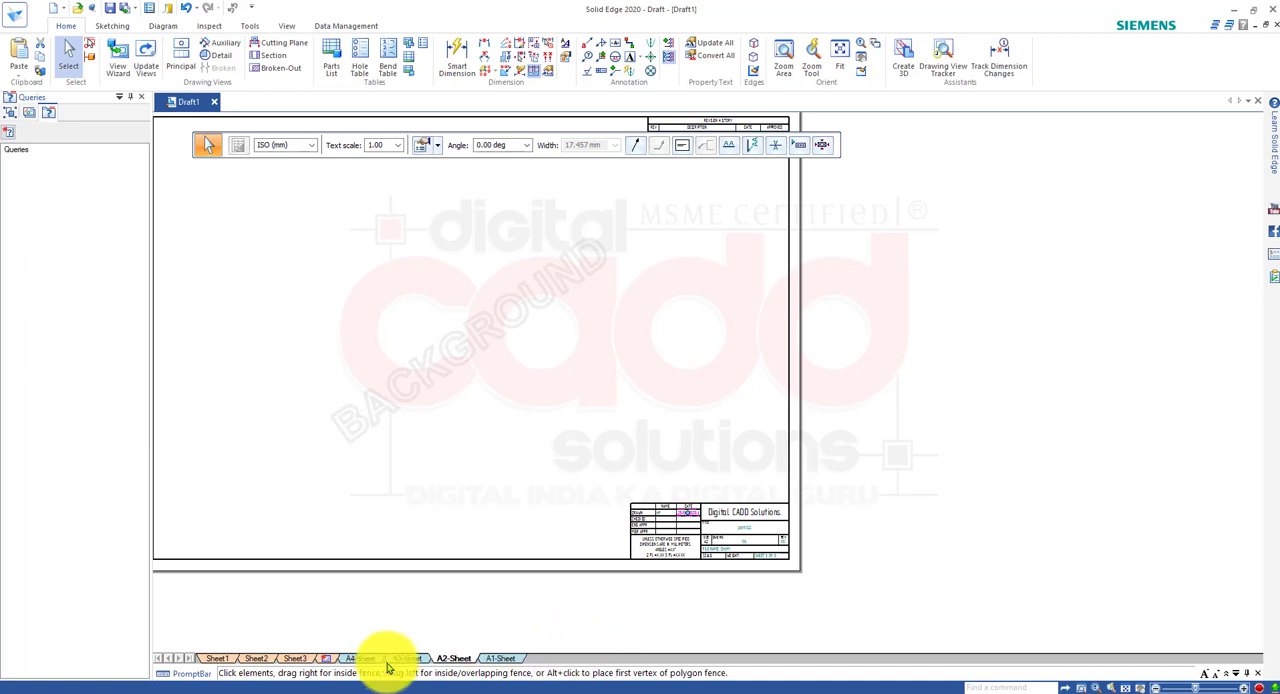
click(218, 658)
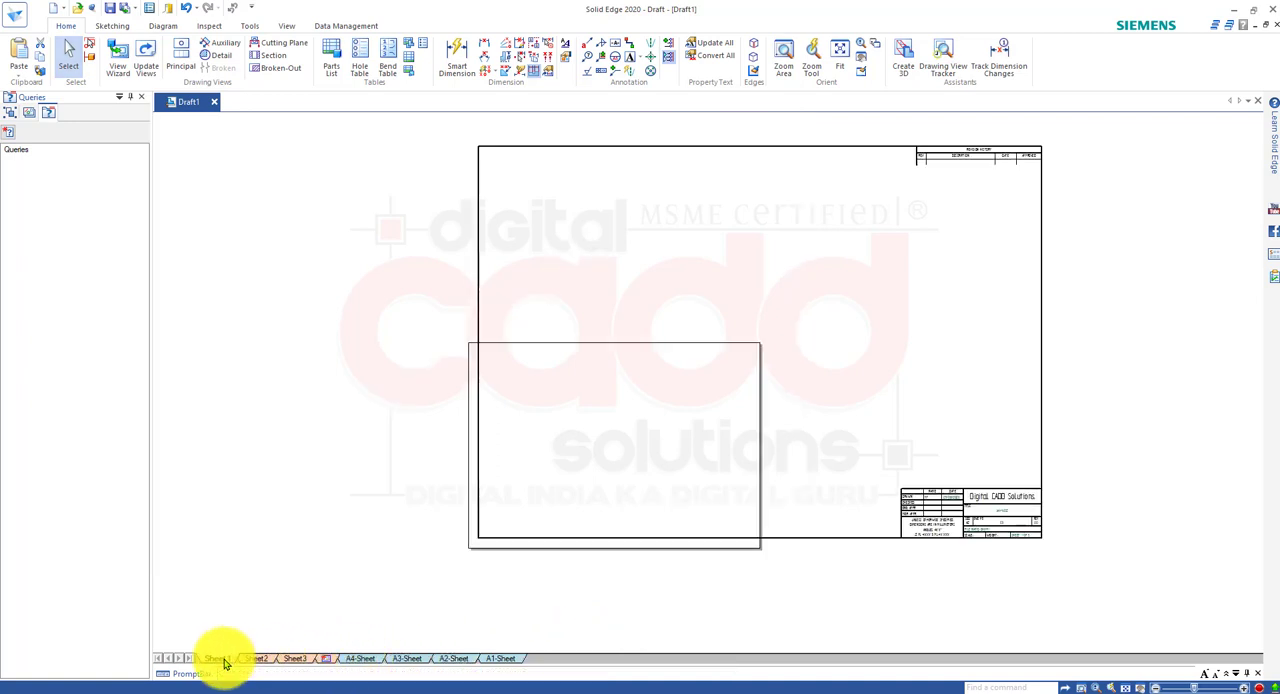
scroll(1068, 507, up, 2)
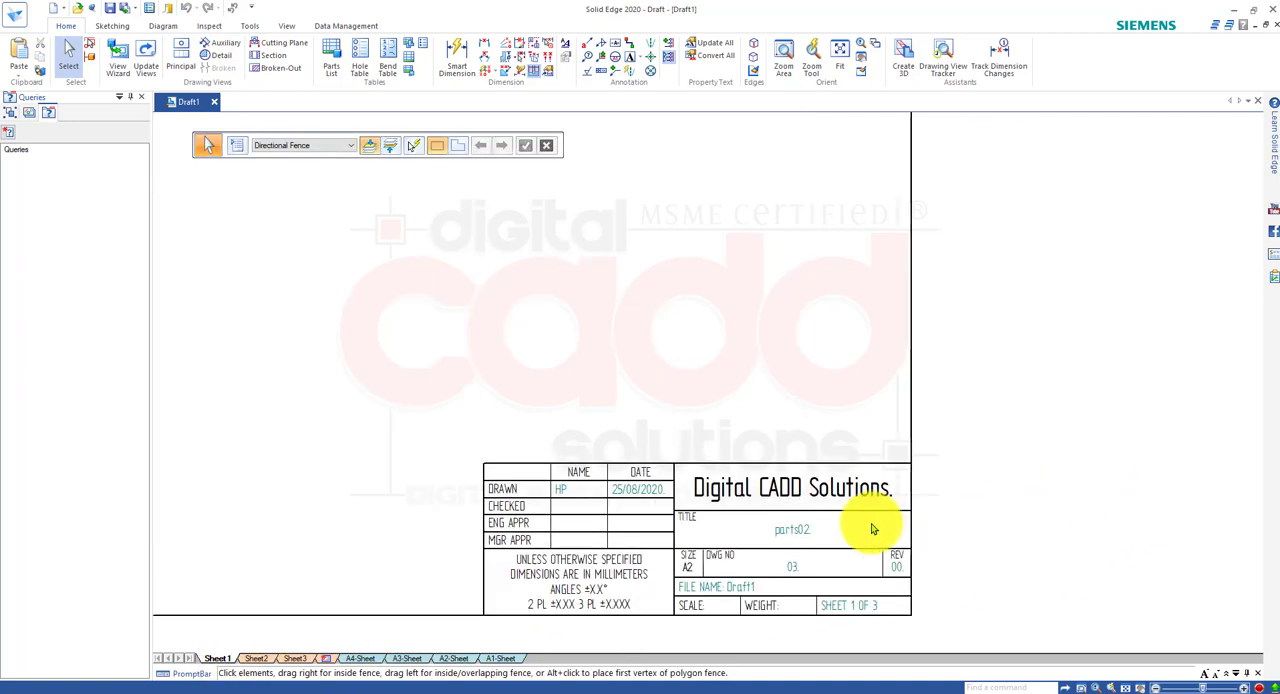
scroll(866, 540, down, 4)
scroll(523, 543, up, 2)
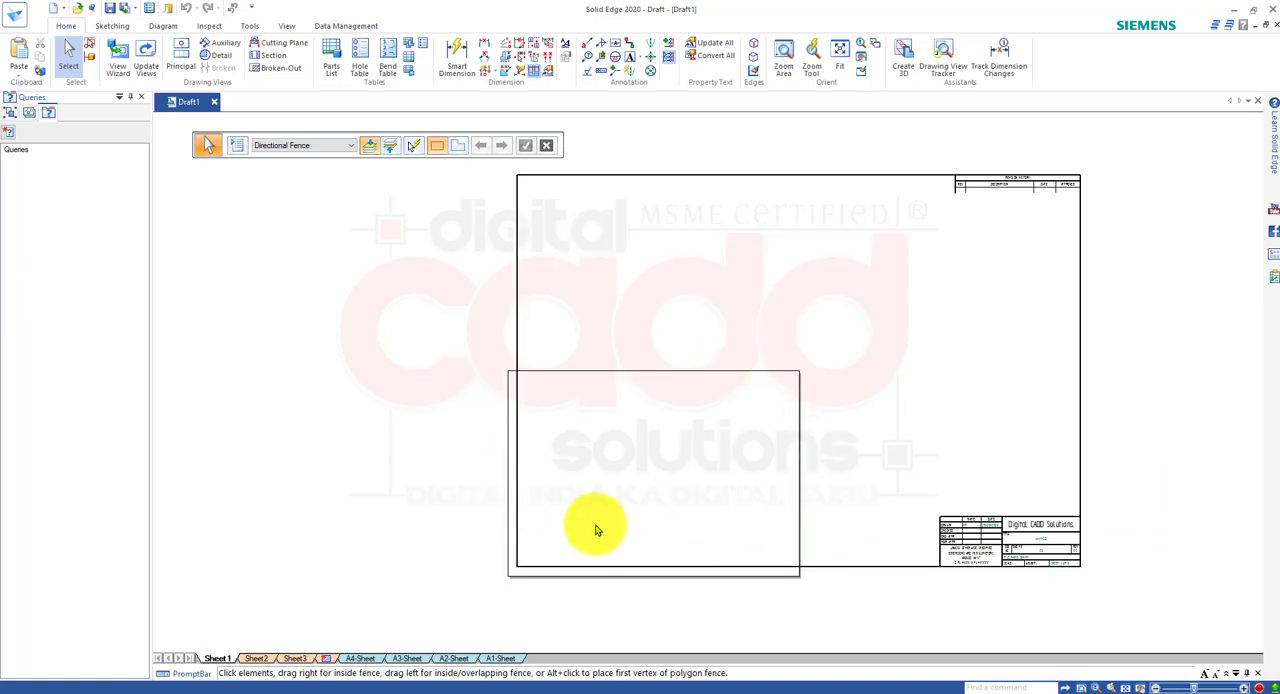
middle_drag(671, 514, 549, 460)
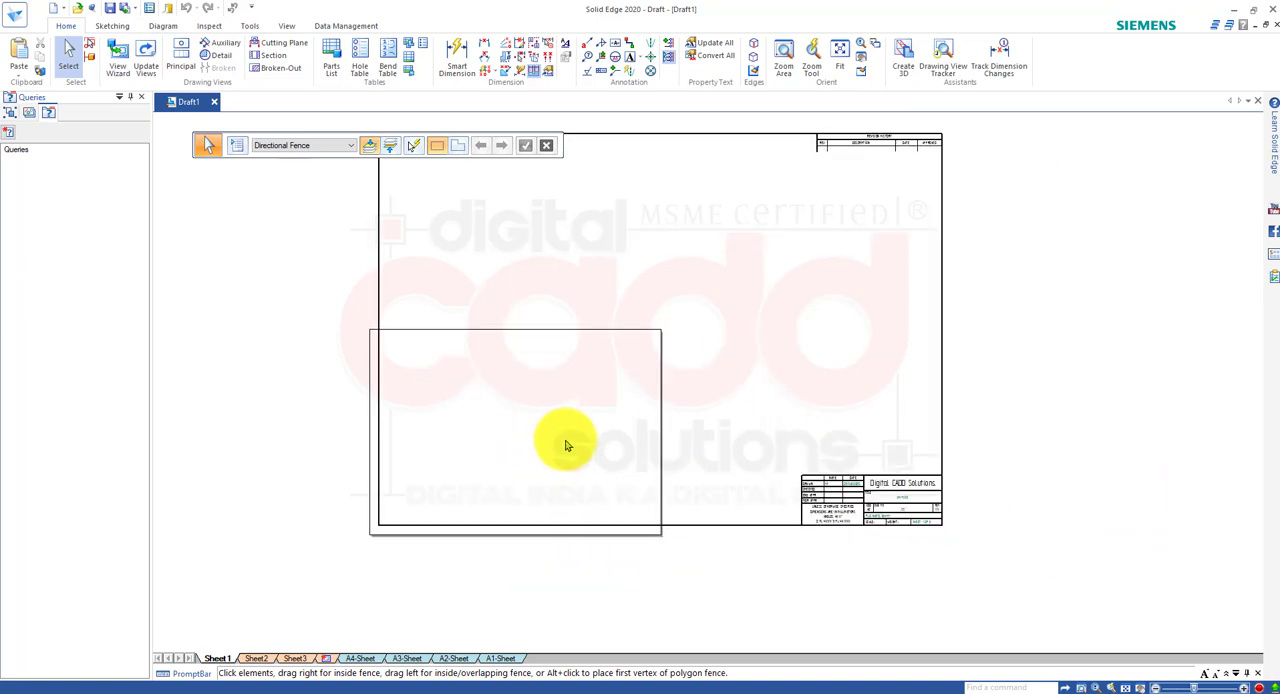
Open Reorder Sheets to view the sheet order, and close it without moving any sheet.
right_click(229, 662)
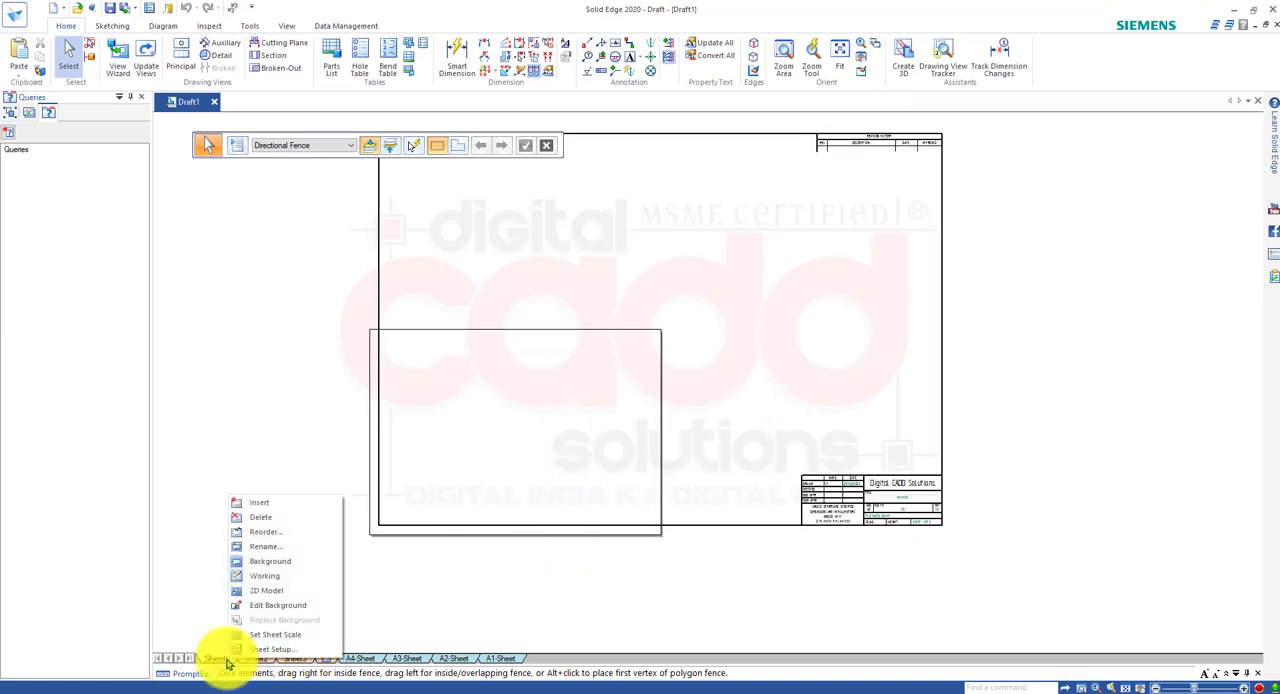
click(265, 534)
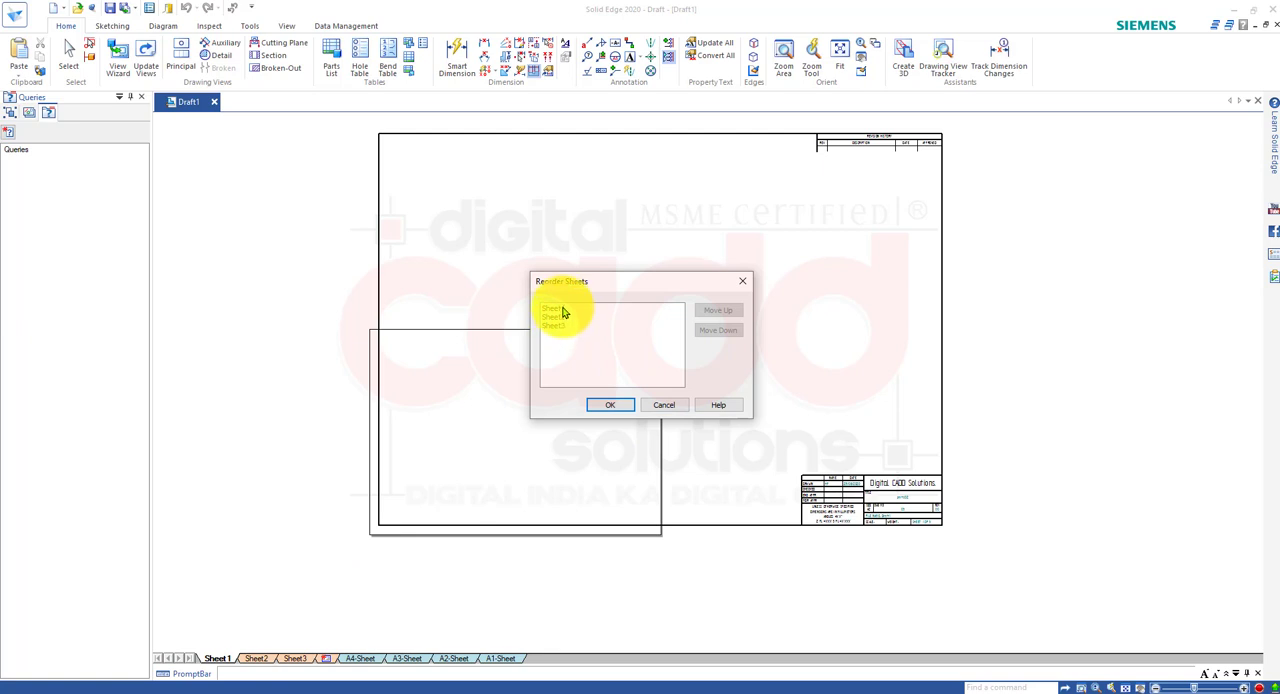
click(661, 405)
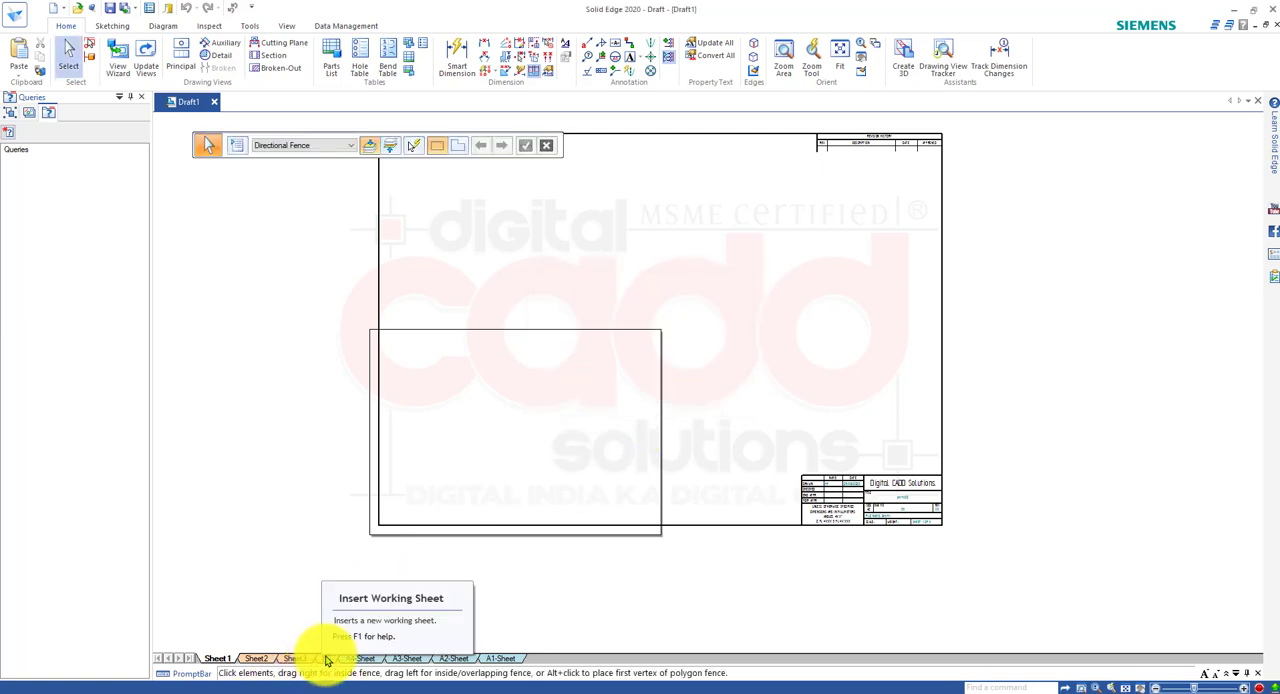
Open Rename for Sheet1, cancel it without changing the name, and review the other sheet commands.
right_click(220, 662)
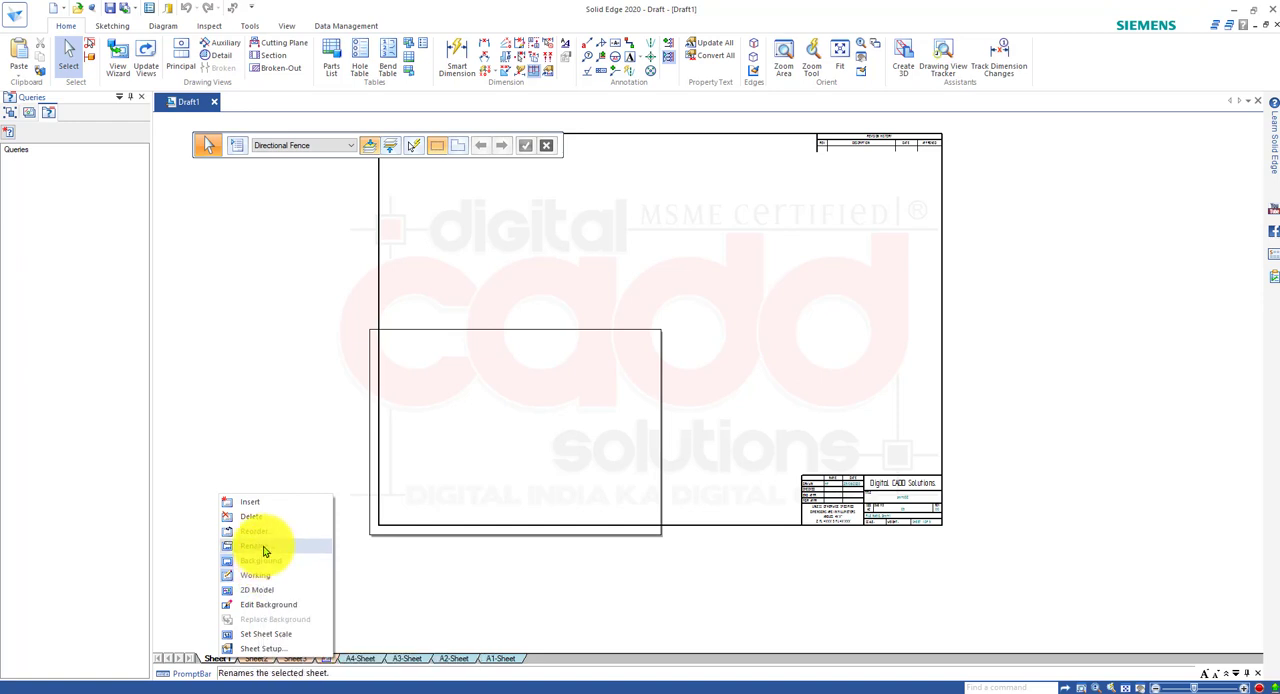
click(256, 545)
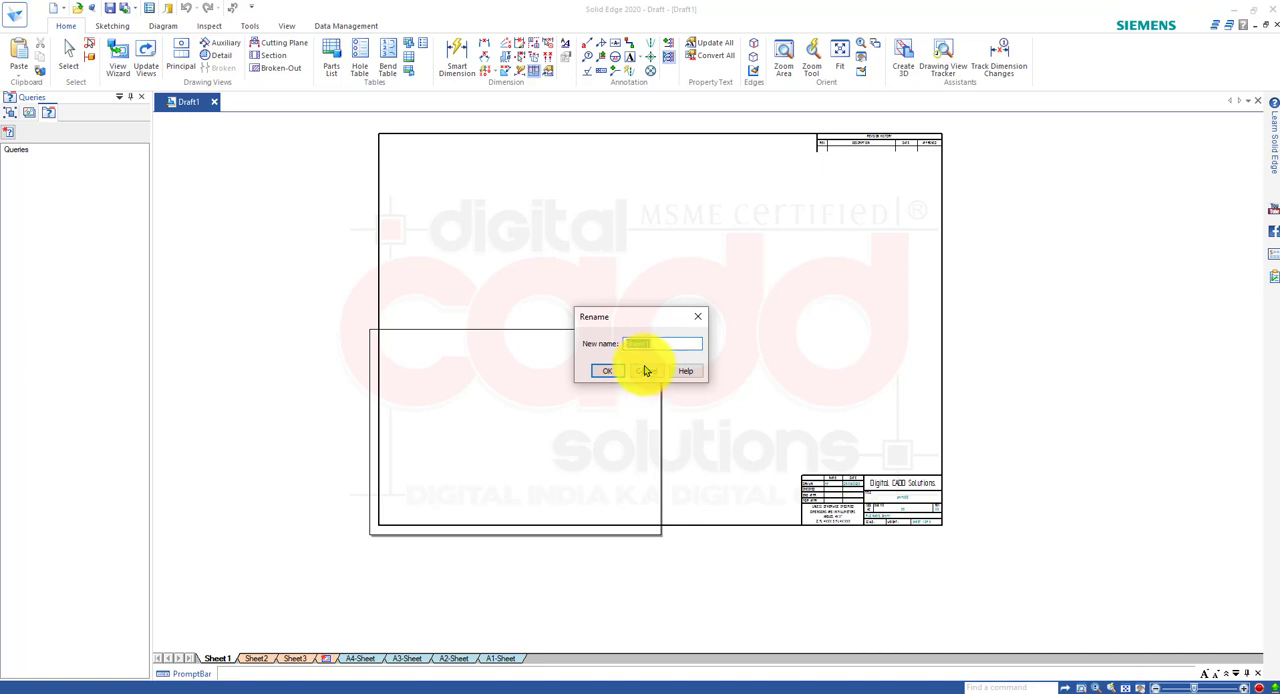
click(646, 371)
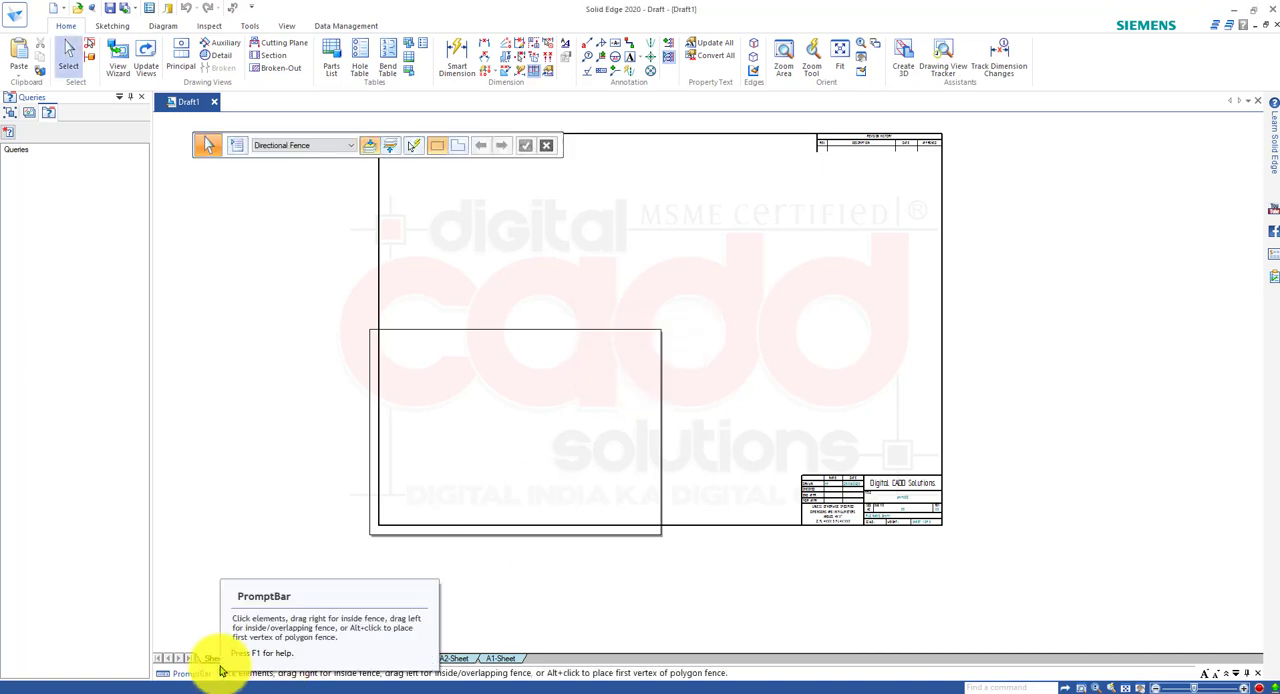
right_click(220, 660)
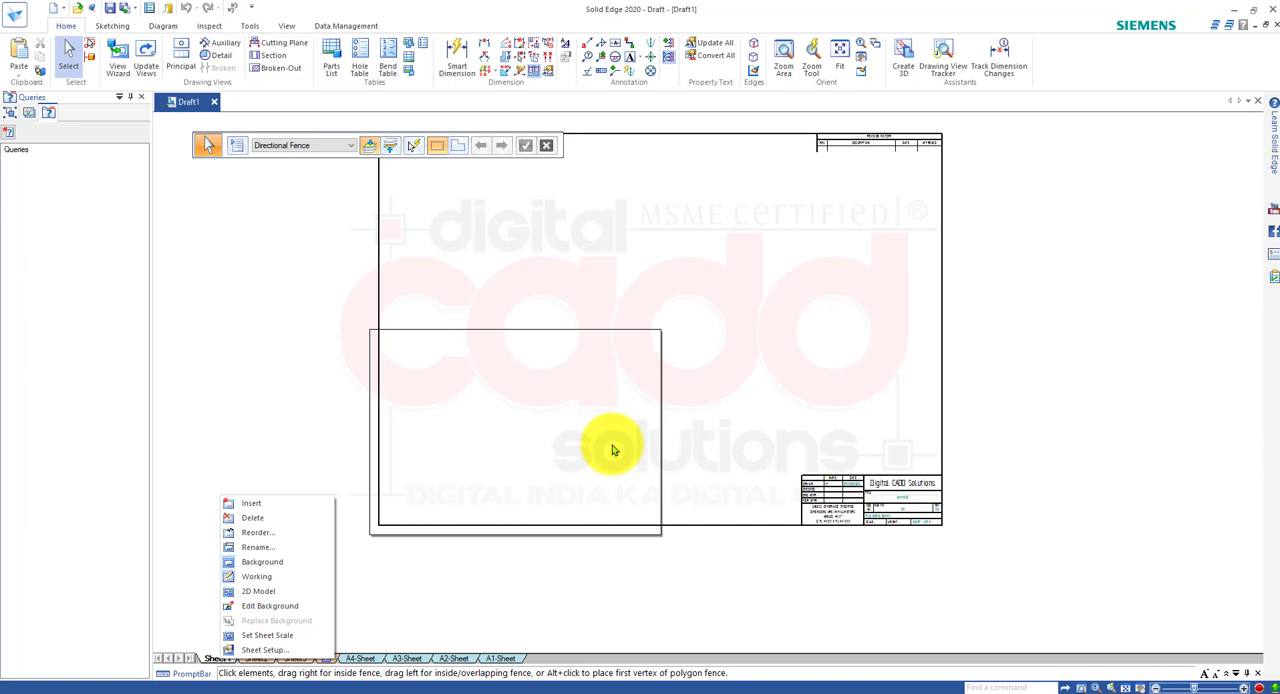
click(494, 423)
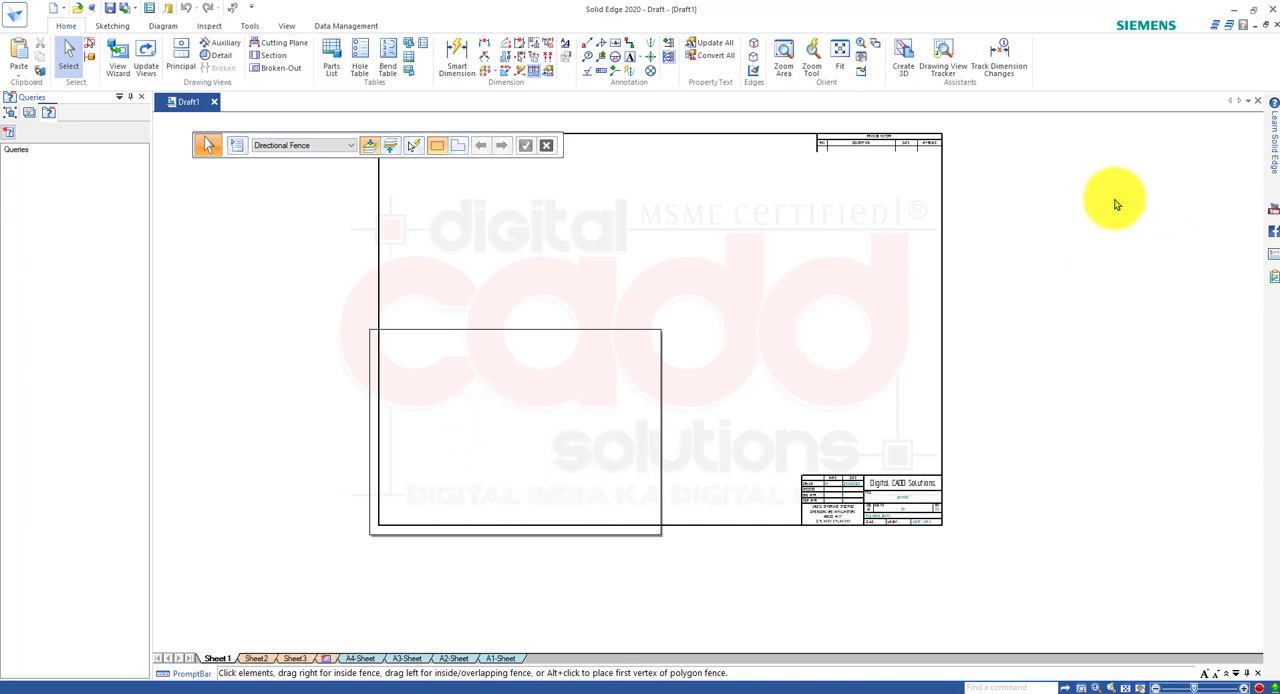
Close Draft1 without saving and create a new draft from the ISO Metric template "iso metric draft.dft".
click(1262, 103)
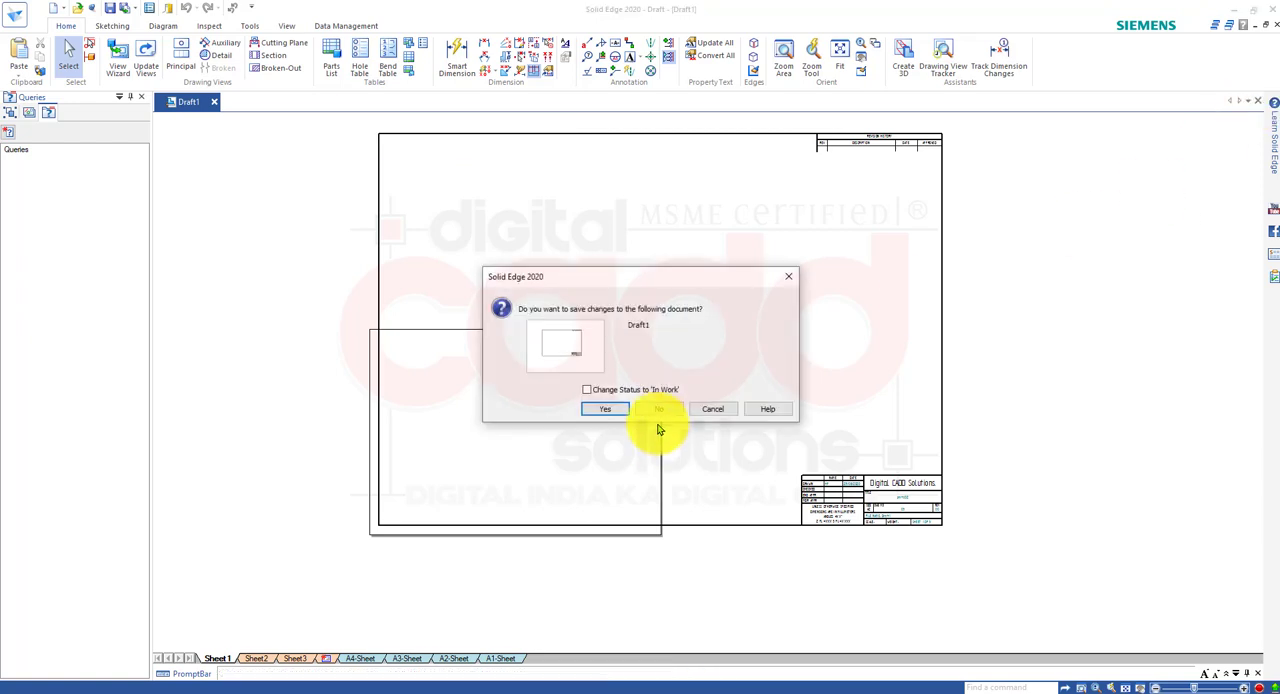
click(659, 410)
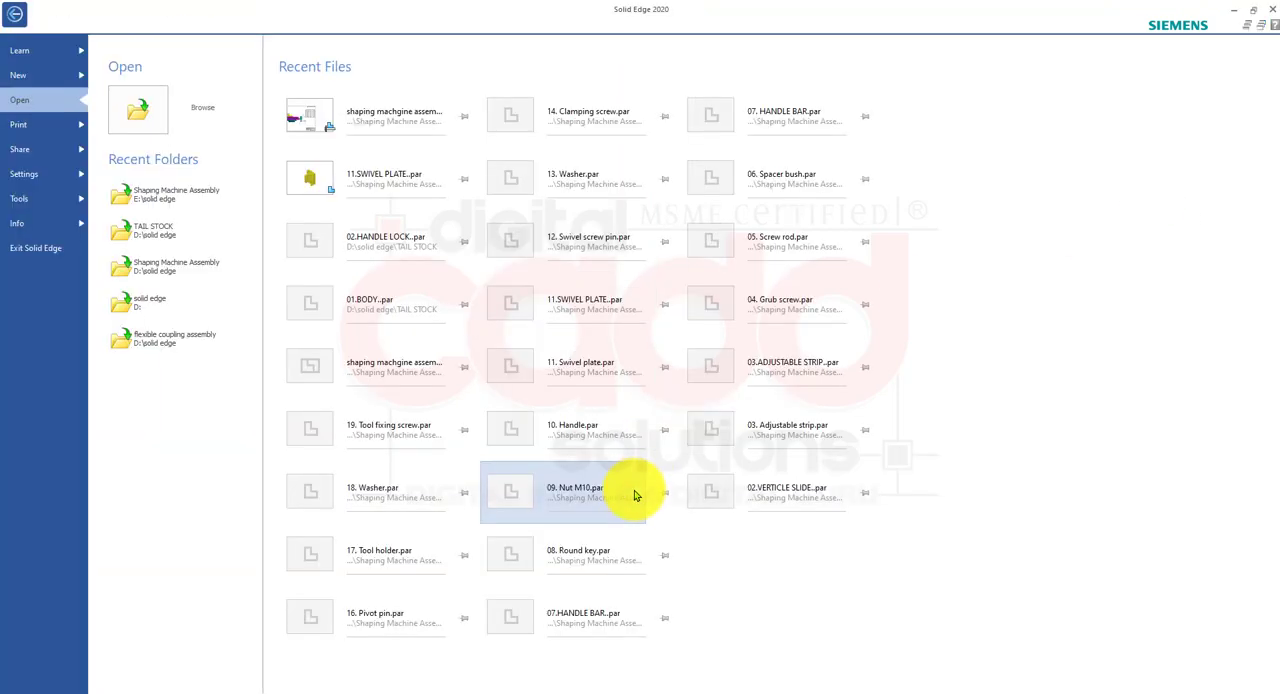
click(37, 76)
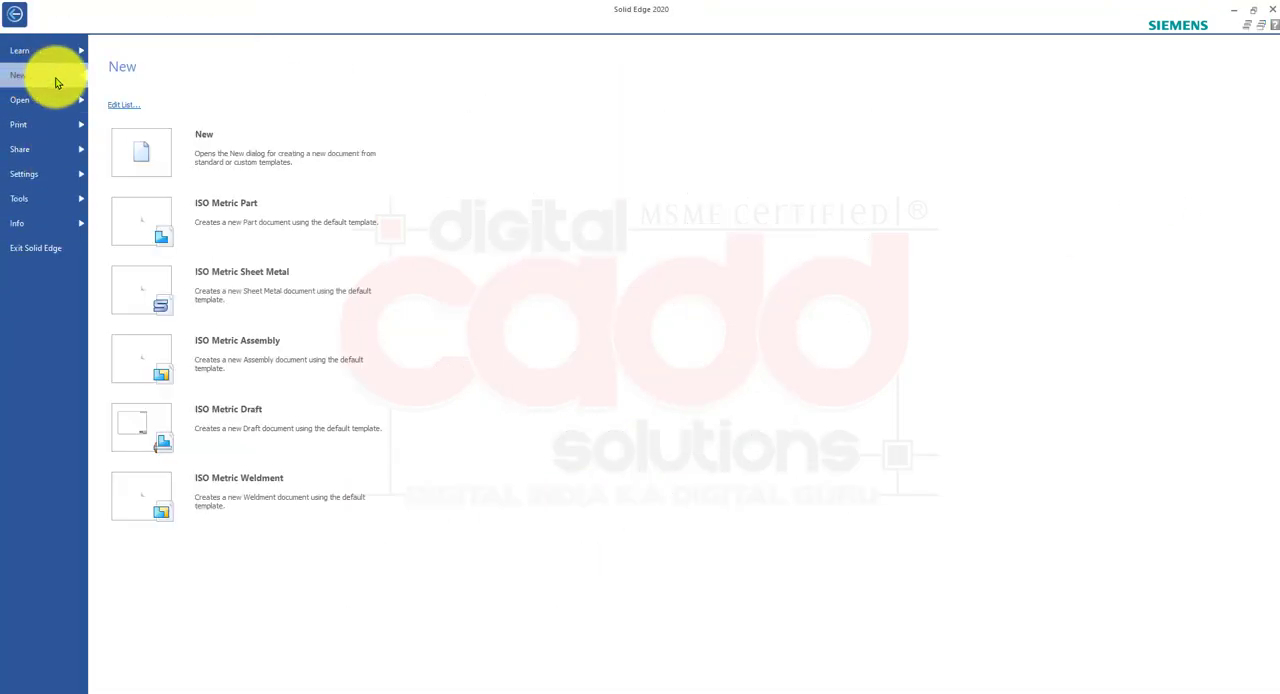
click(225, 153)
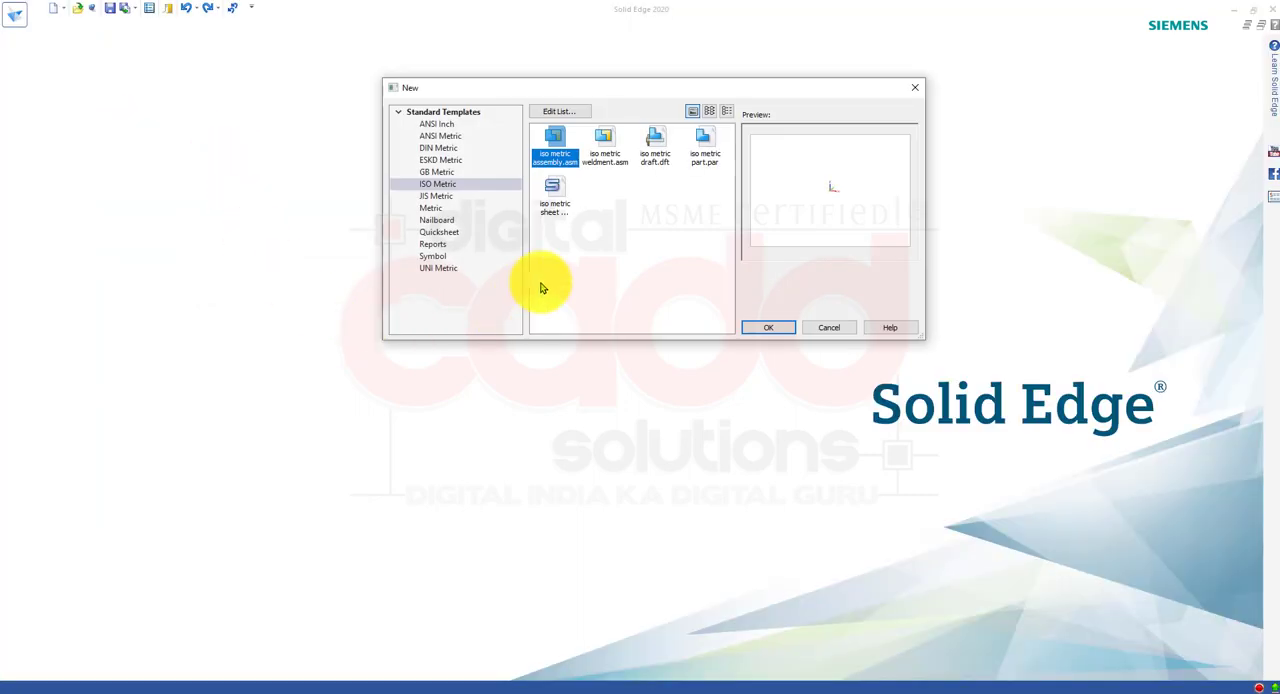
click(656, 148)
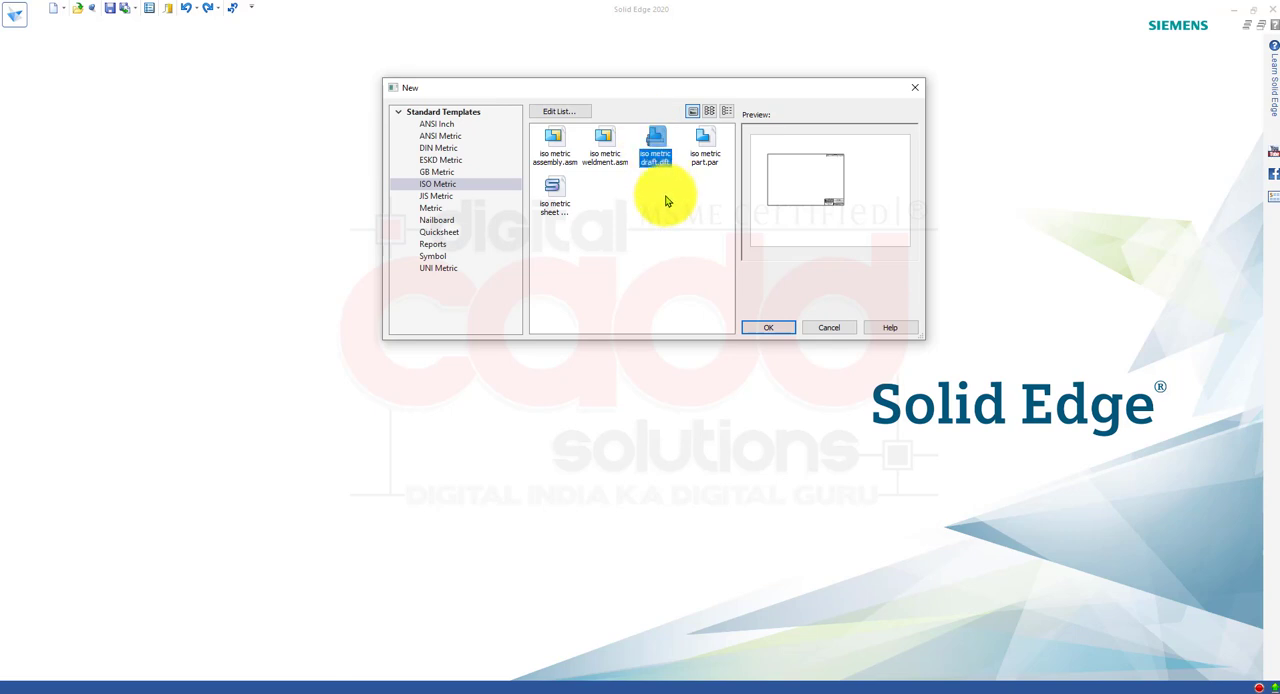
click(766, 330)
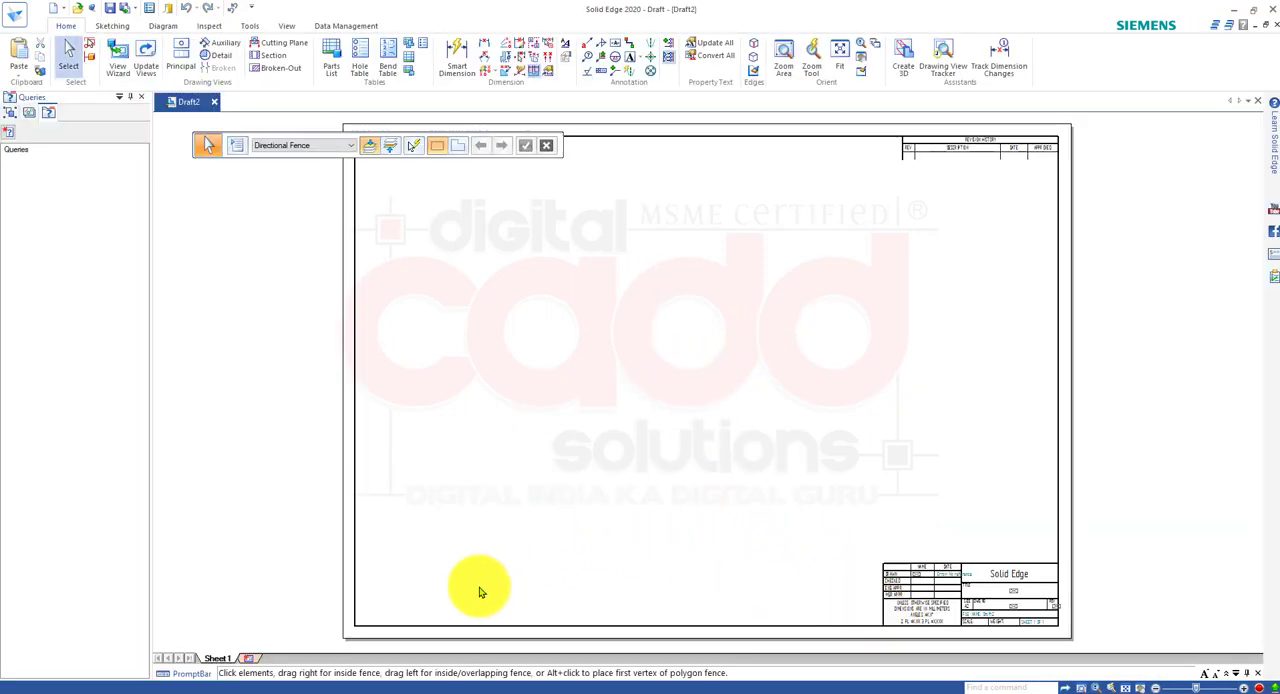
Review Sheet1's size and name settings in Sheet Setup and change its background sheet to A4-Sheet.
right_click(232, 661)
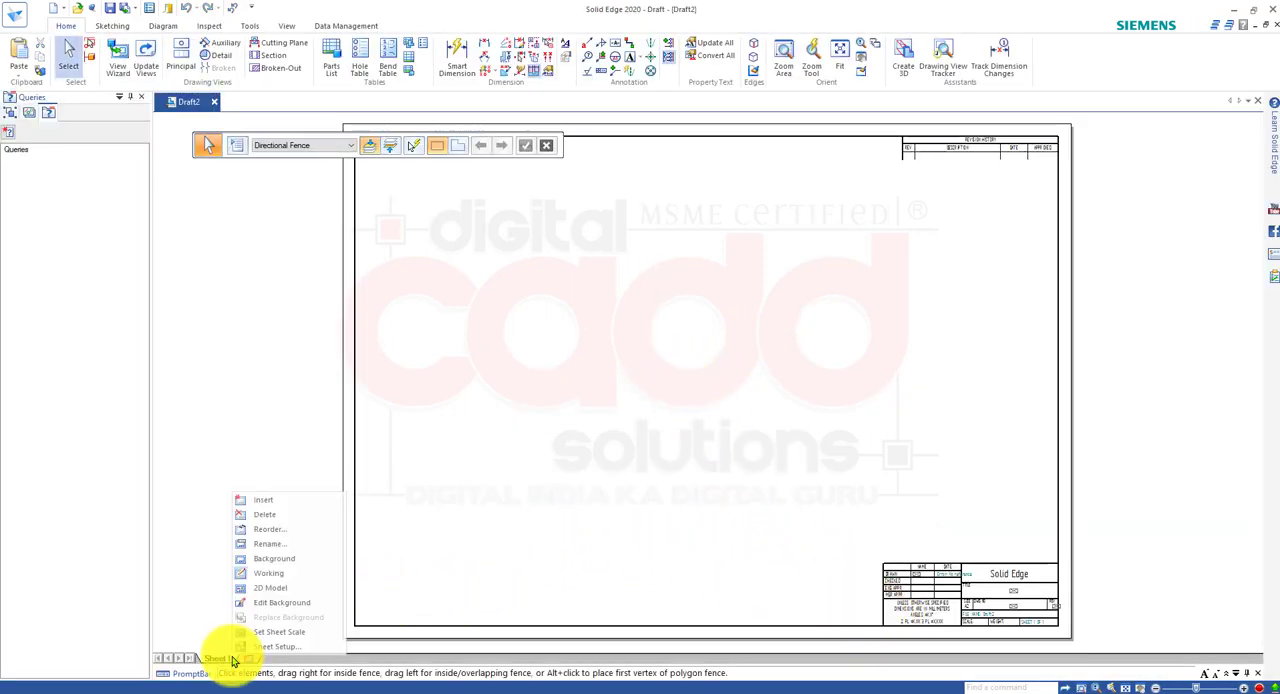
click(262, 646)
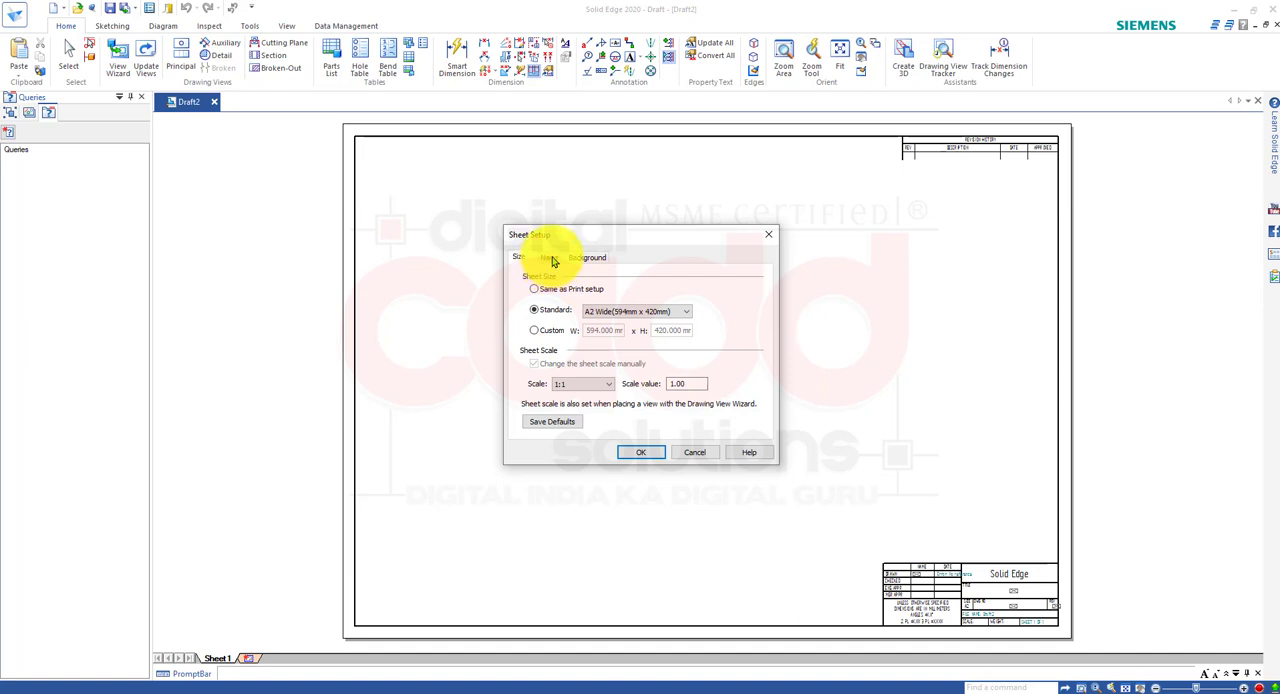
click(550, 258)
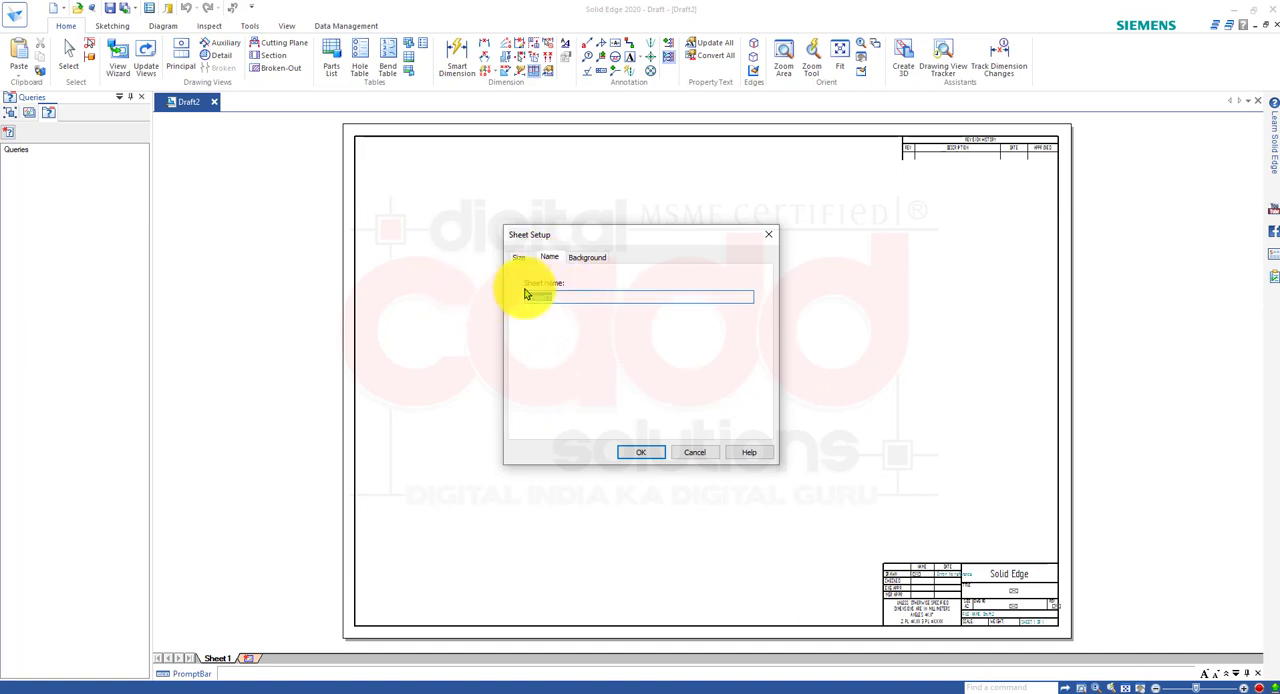
click(587, 256)
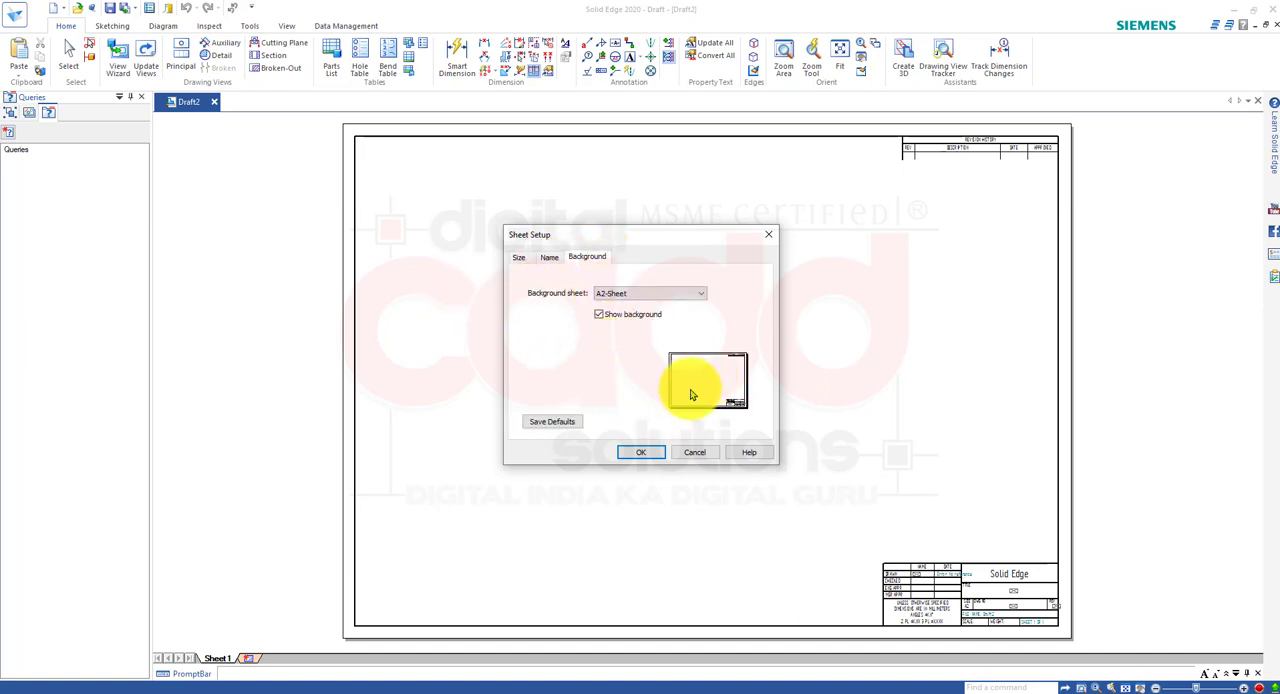
click(665, 296)
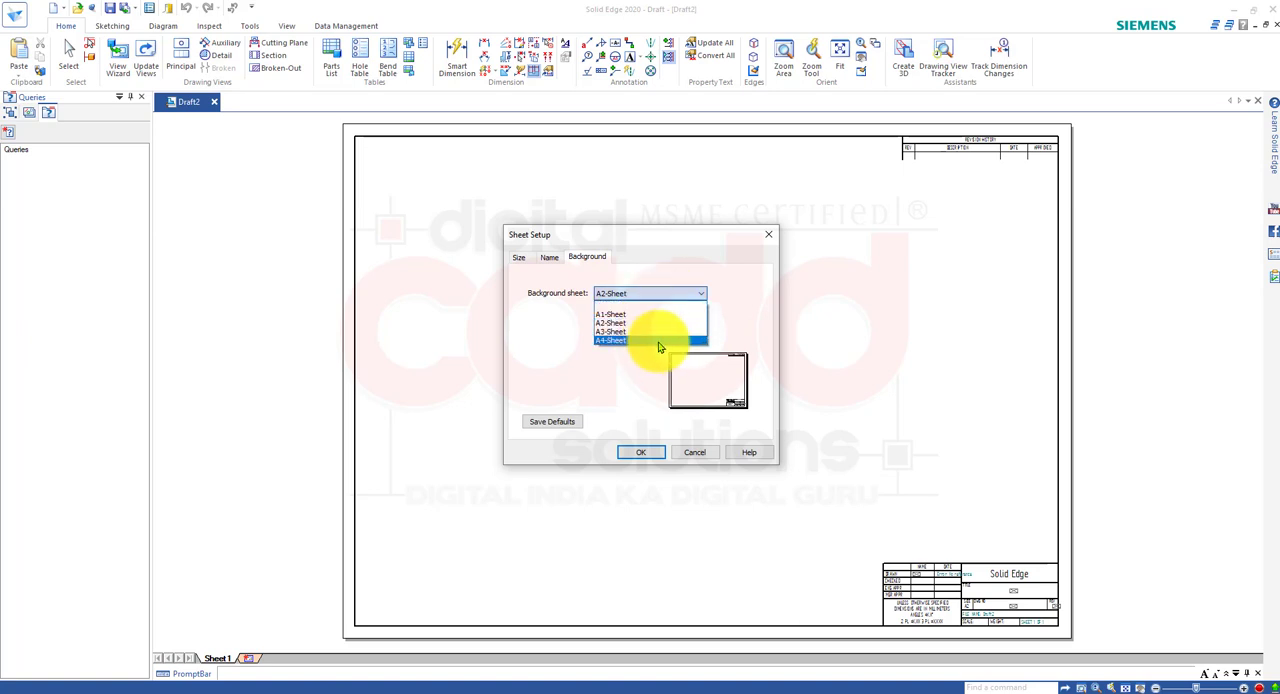
click(813, 341)
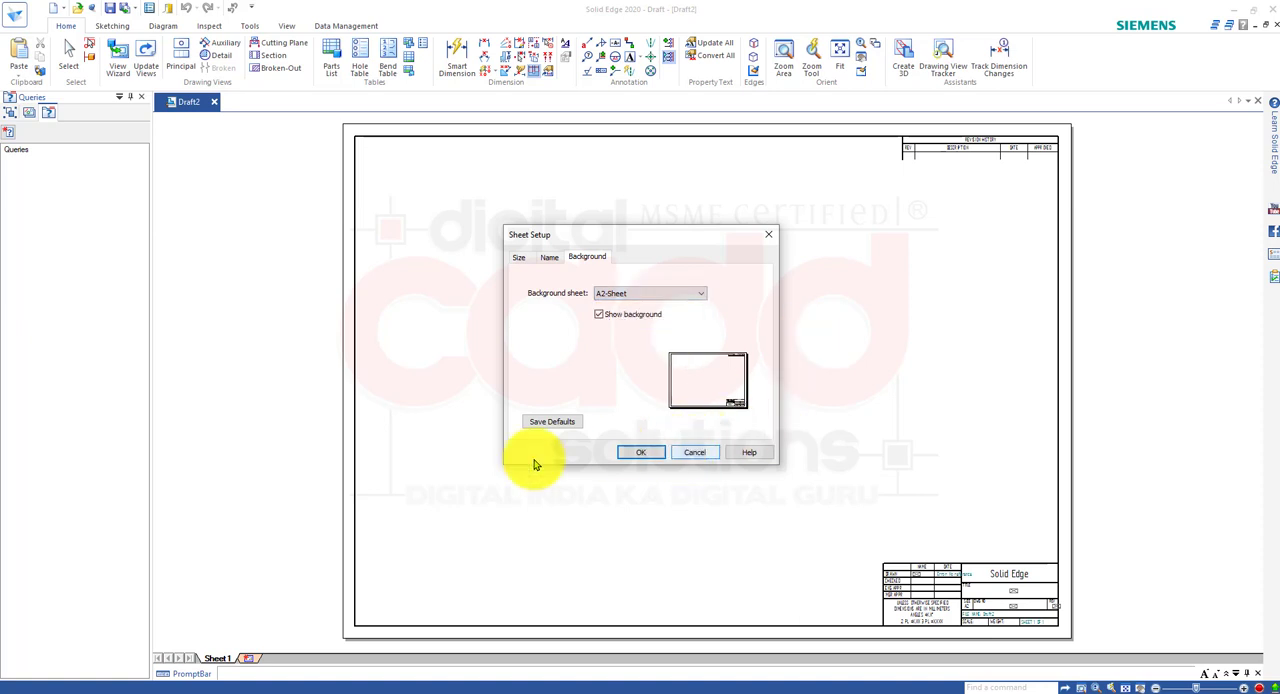
click(626, 297)
click(632, 345)
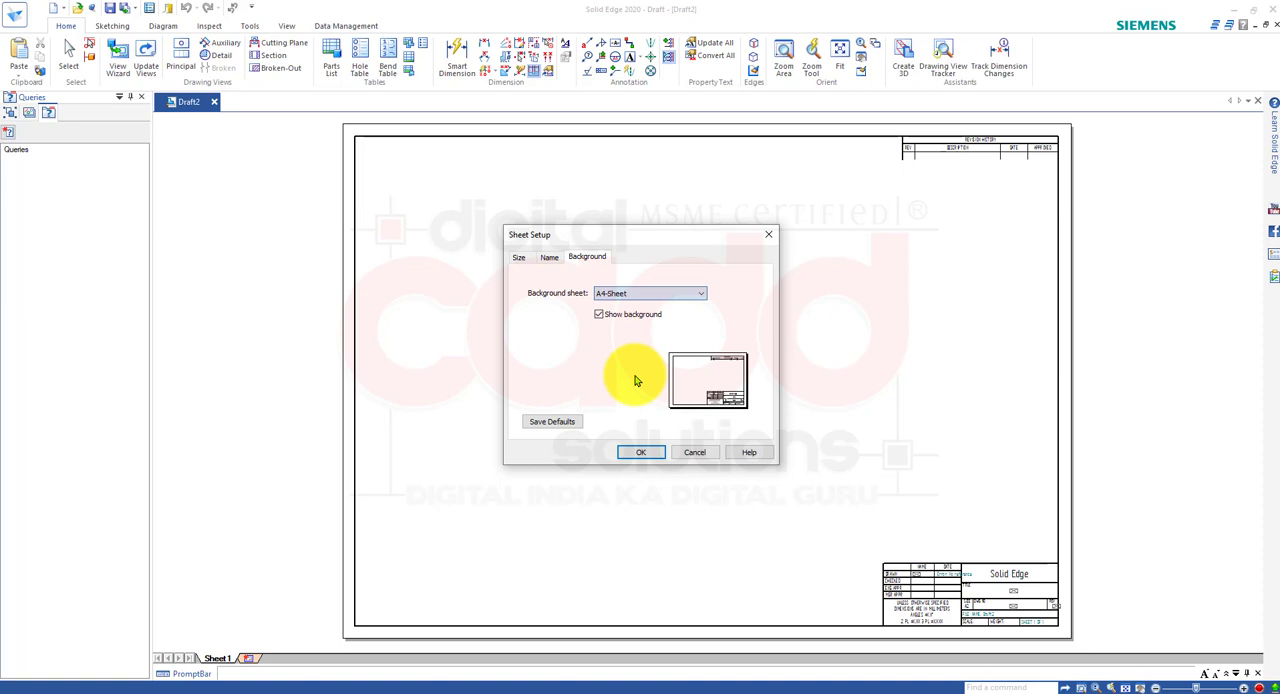
click(643, 452)
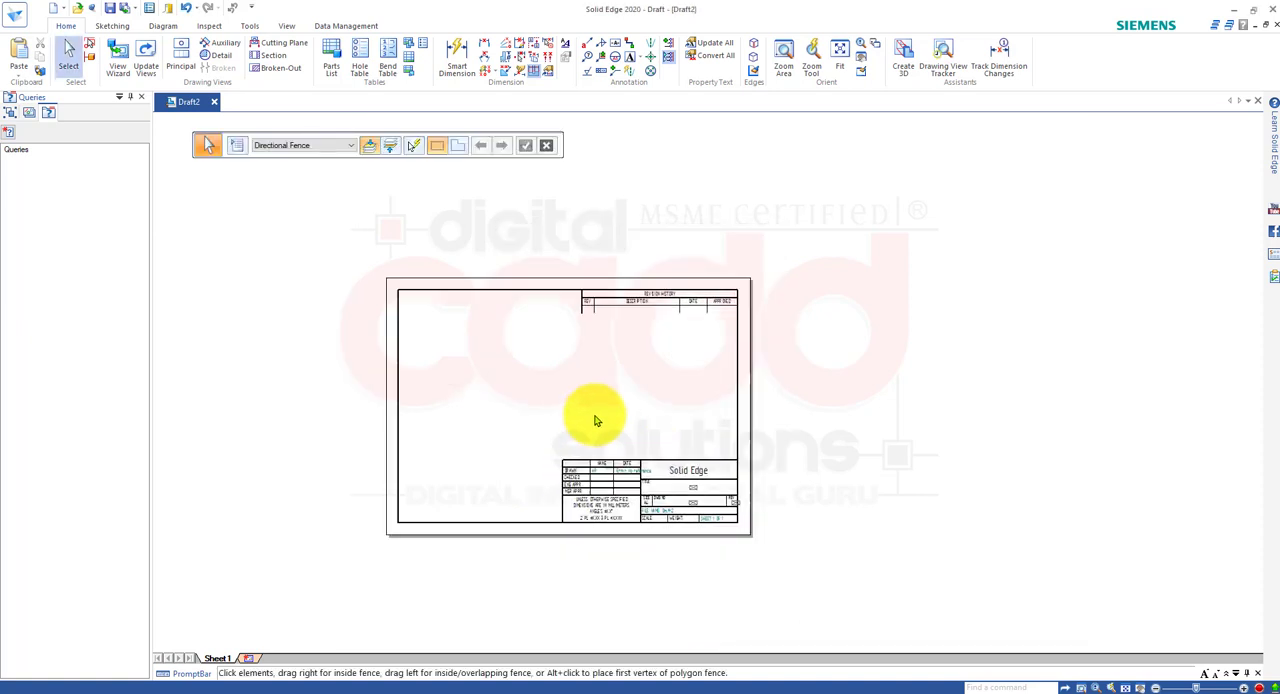
Set Sheet1's standard sheet size to A2 Wide (594mm x 420mm), leaving its A4 background assigned.
scroll(632, 484, up, 4)
scroll(620, 477, down, 3)
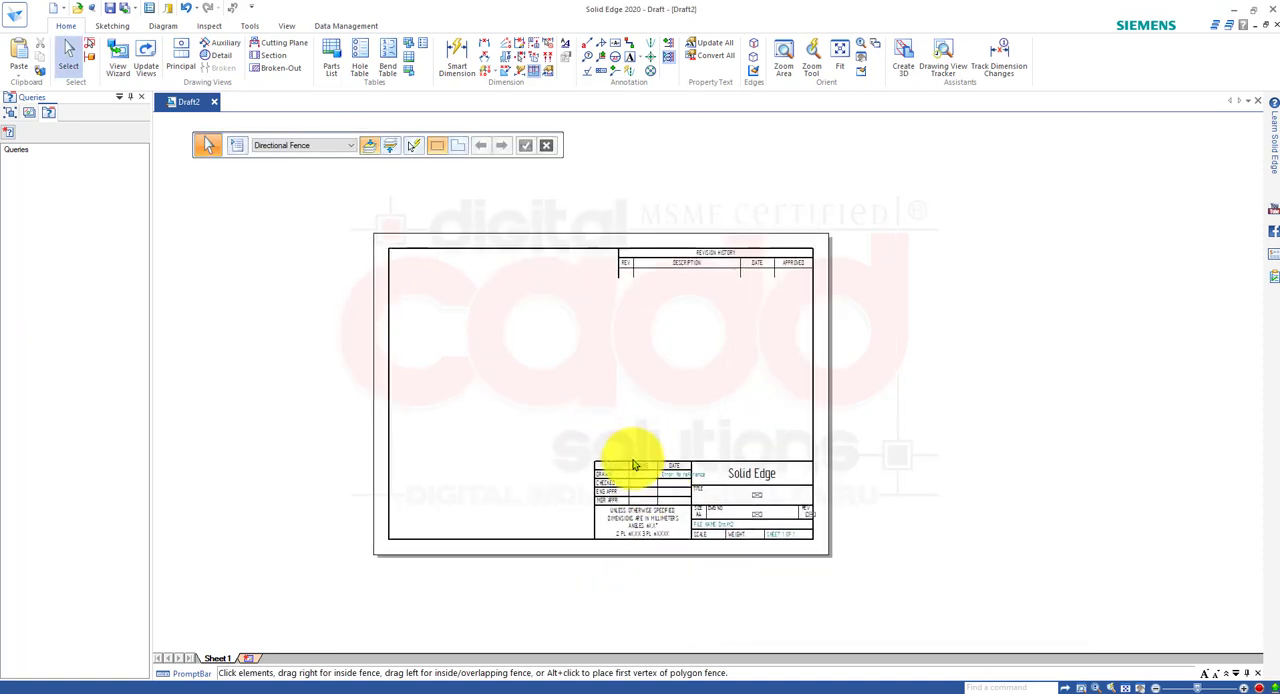
scroll(634, 457, up, 2)
scroll(634, 457, down, 3)
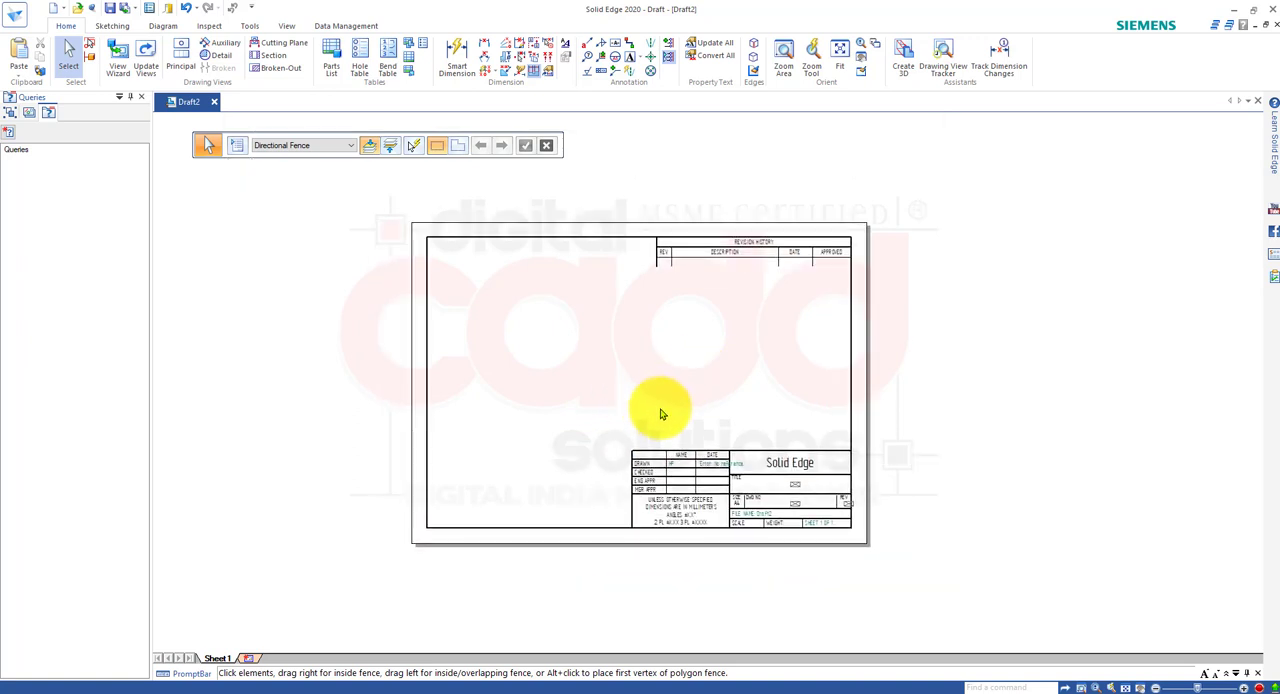
scroll(657, 324, up, 1)
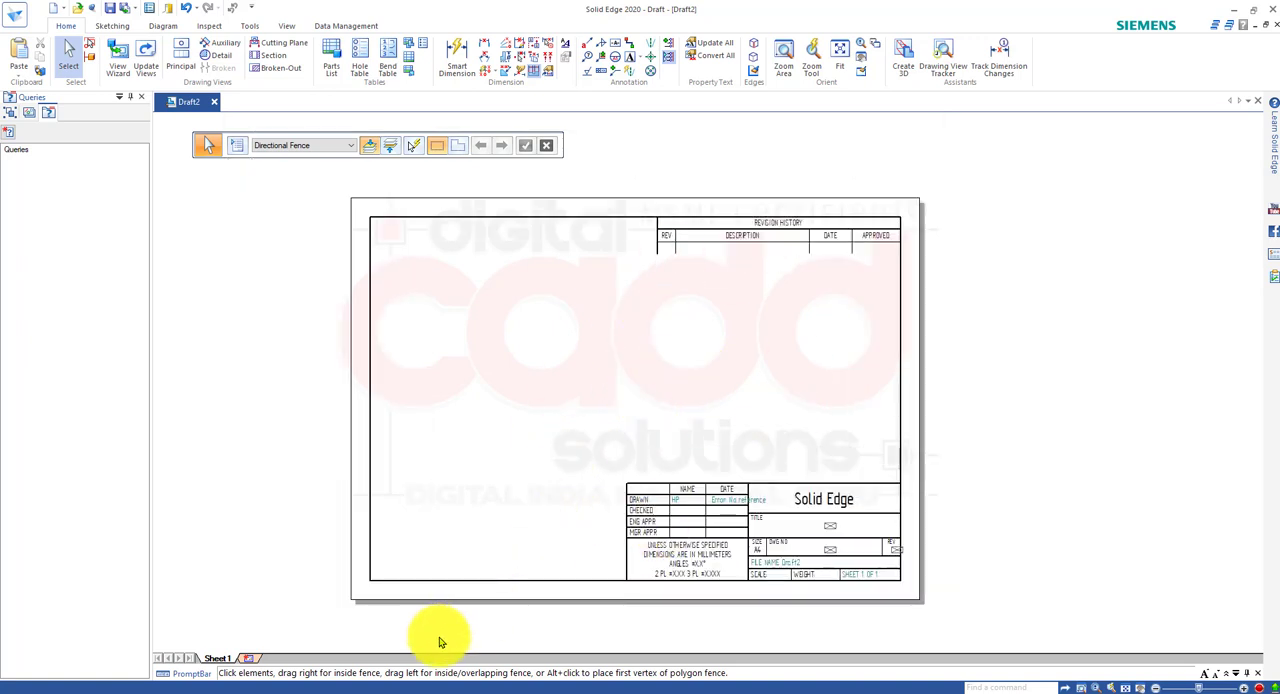
right_click(234, 659)
click(223, 658)
right_click(221, 659)
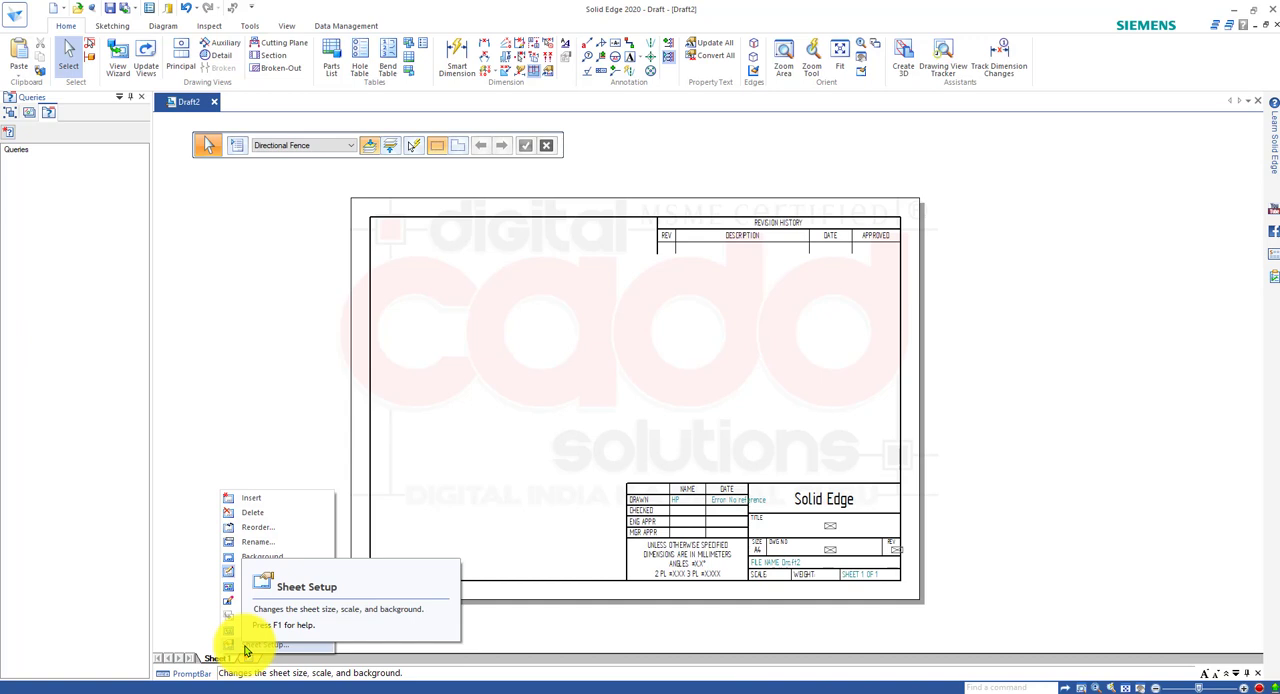
click(246, 648)
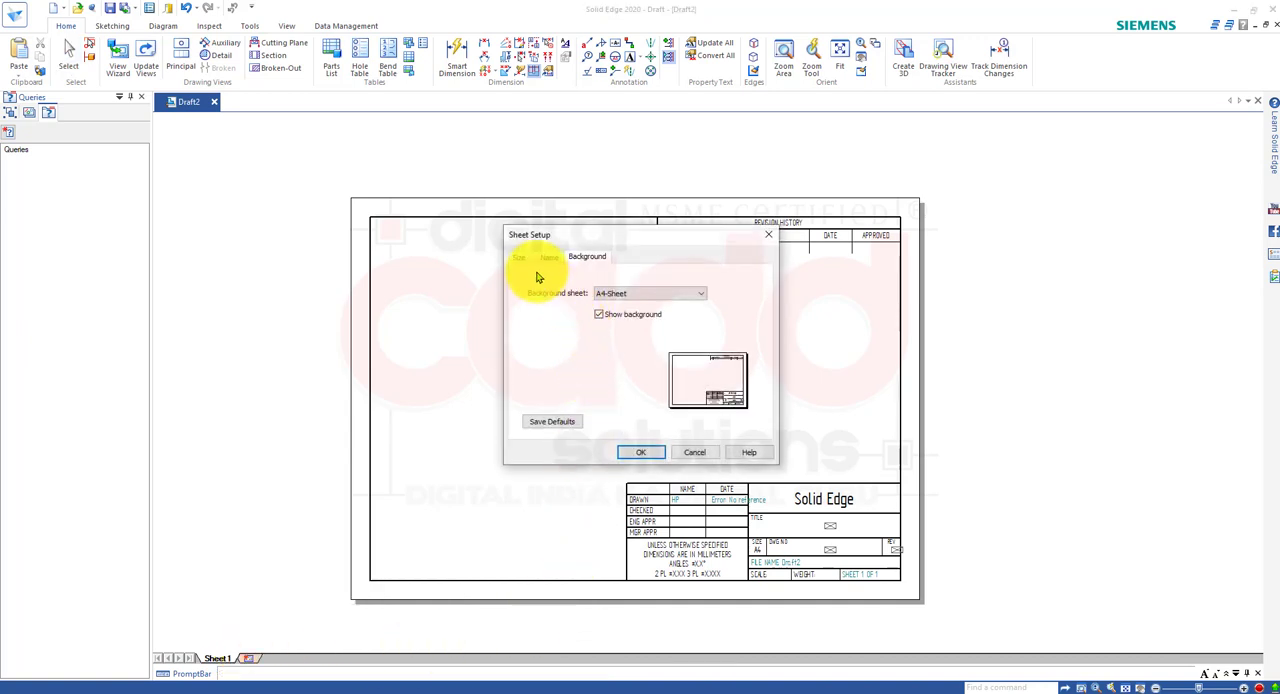
click(519, 260)
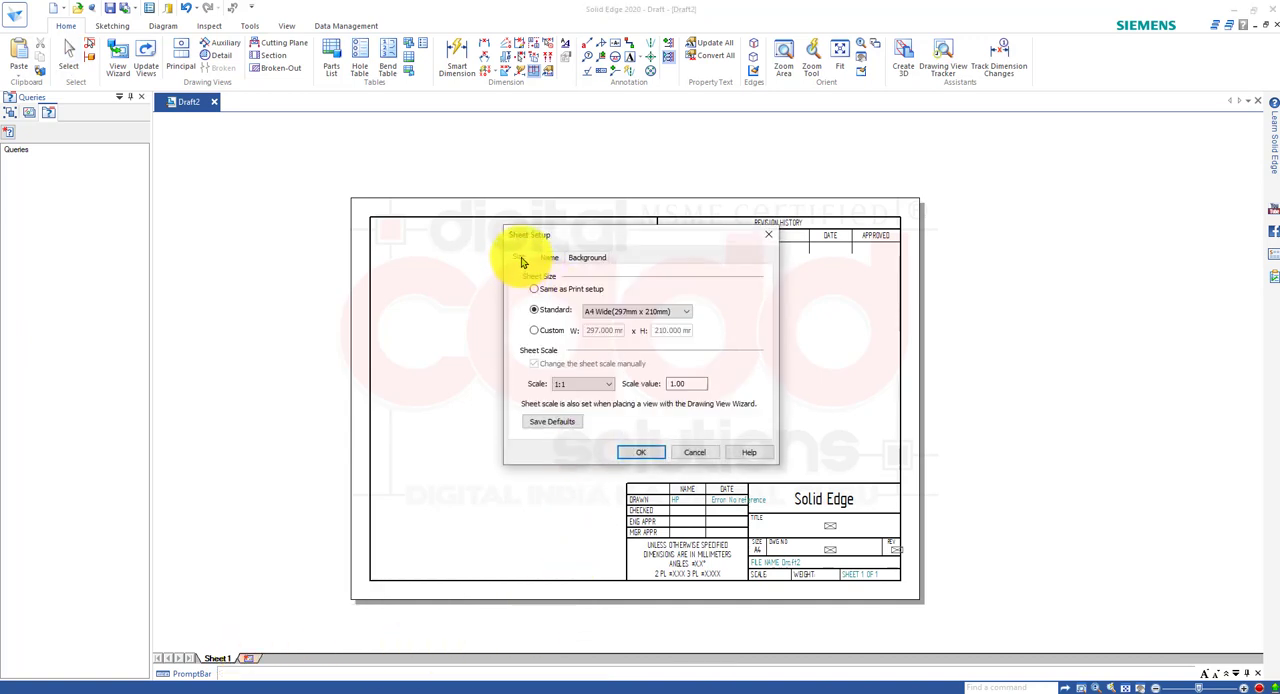
click(628, 316)
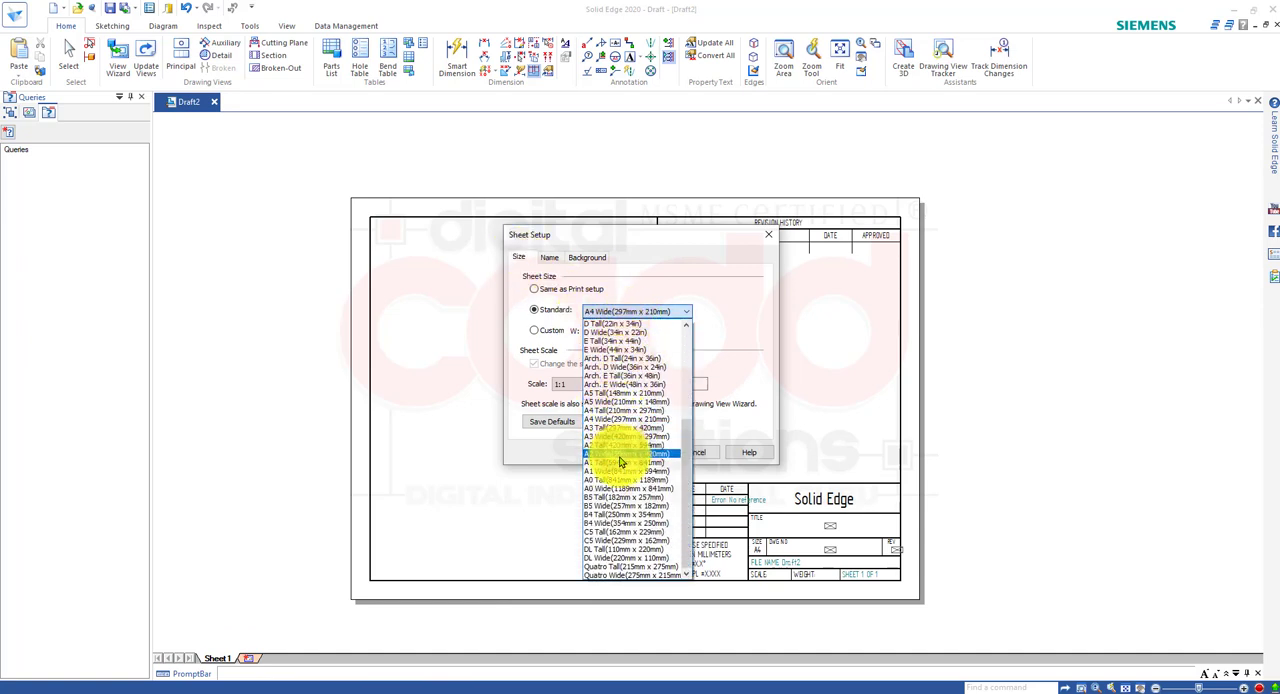
click(621, 454)
click(636, 456)
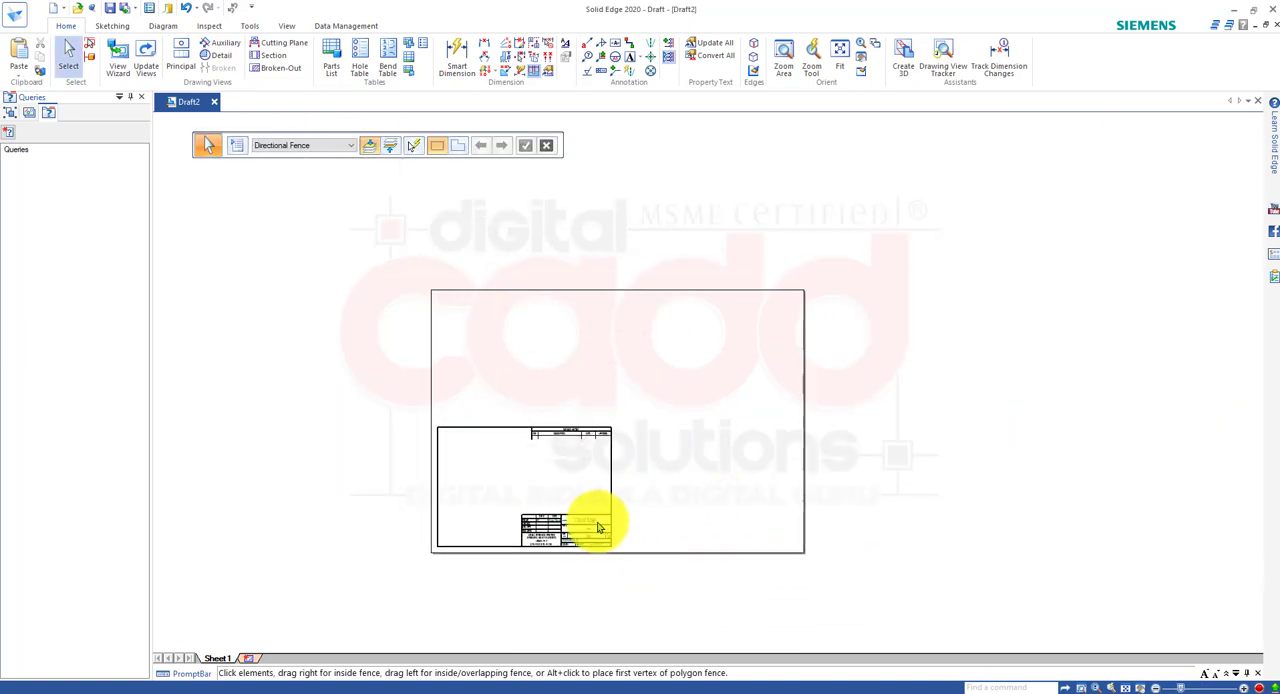
Set Sheet1's background sheet to A2-Sheet in Sheet Setup, matching the A2 Wide sheet size.
scroll(525, 553, up, 2)
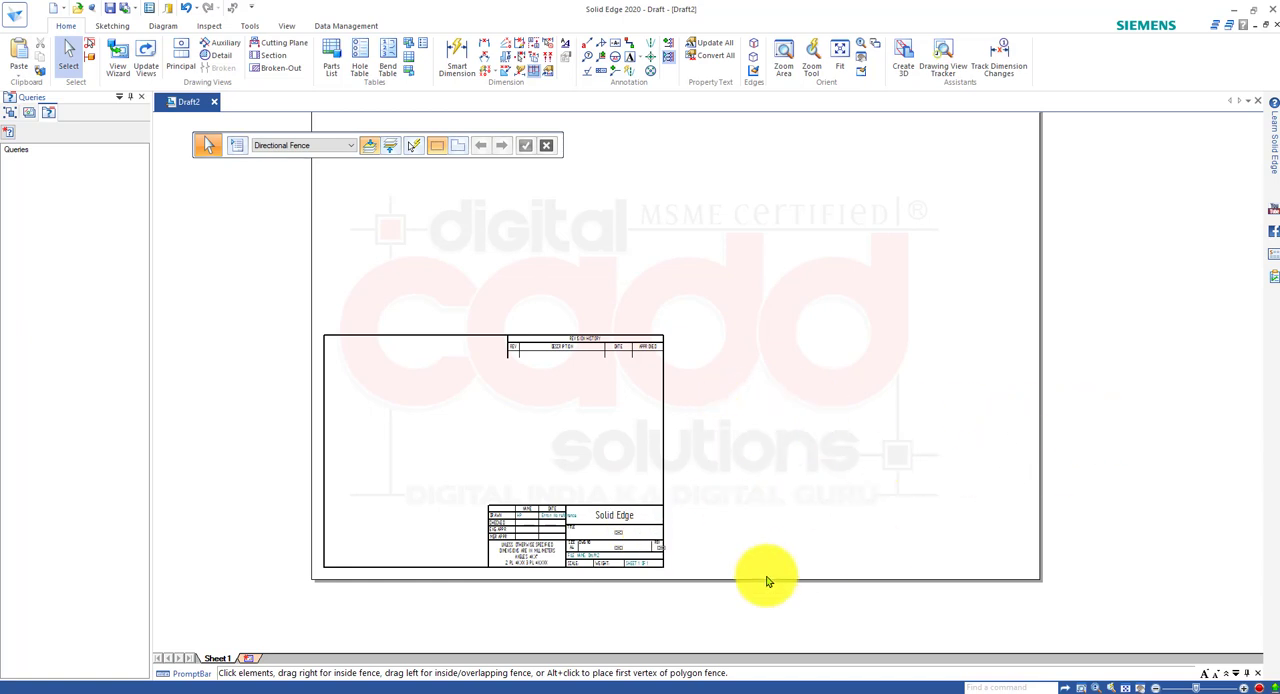
right_click(222, 662)
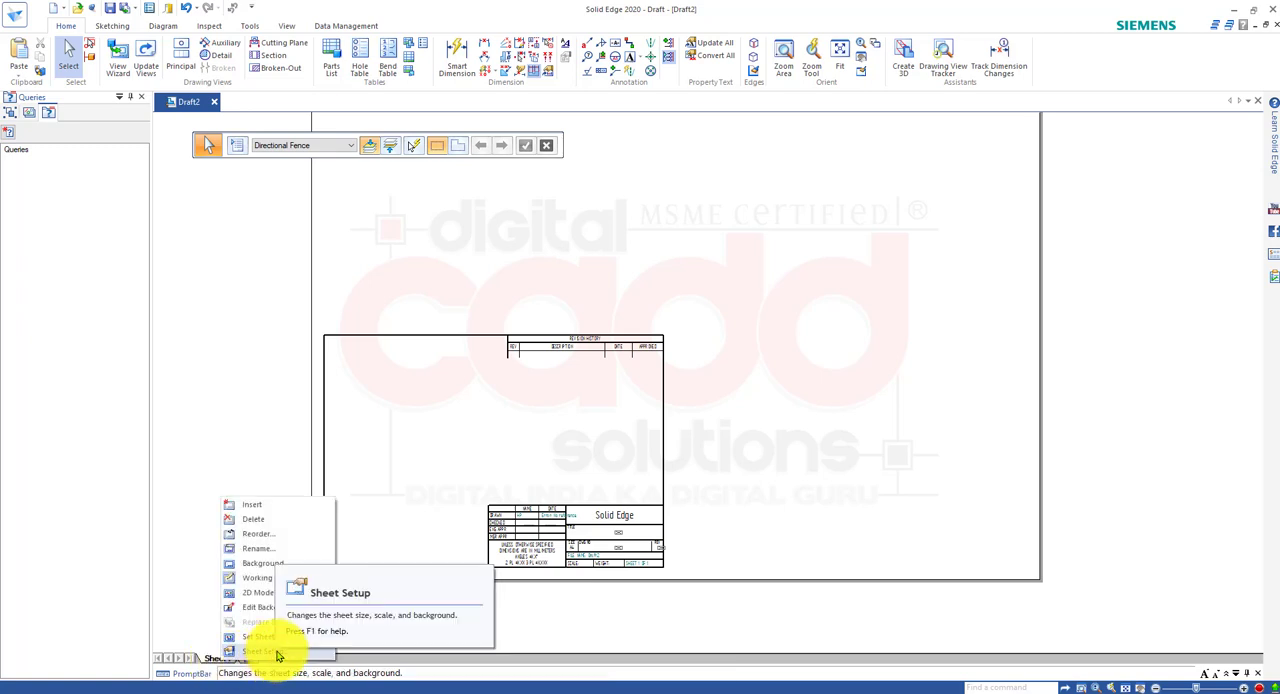
click(265, 652)
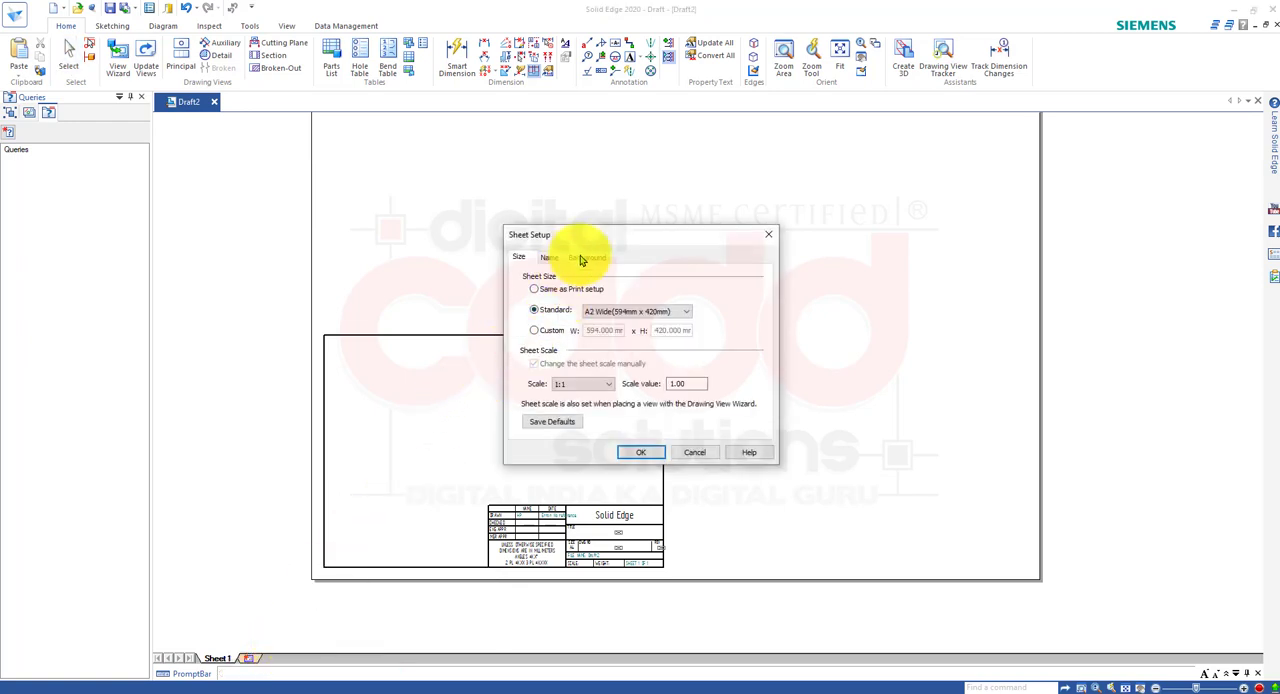
click(586, 258)
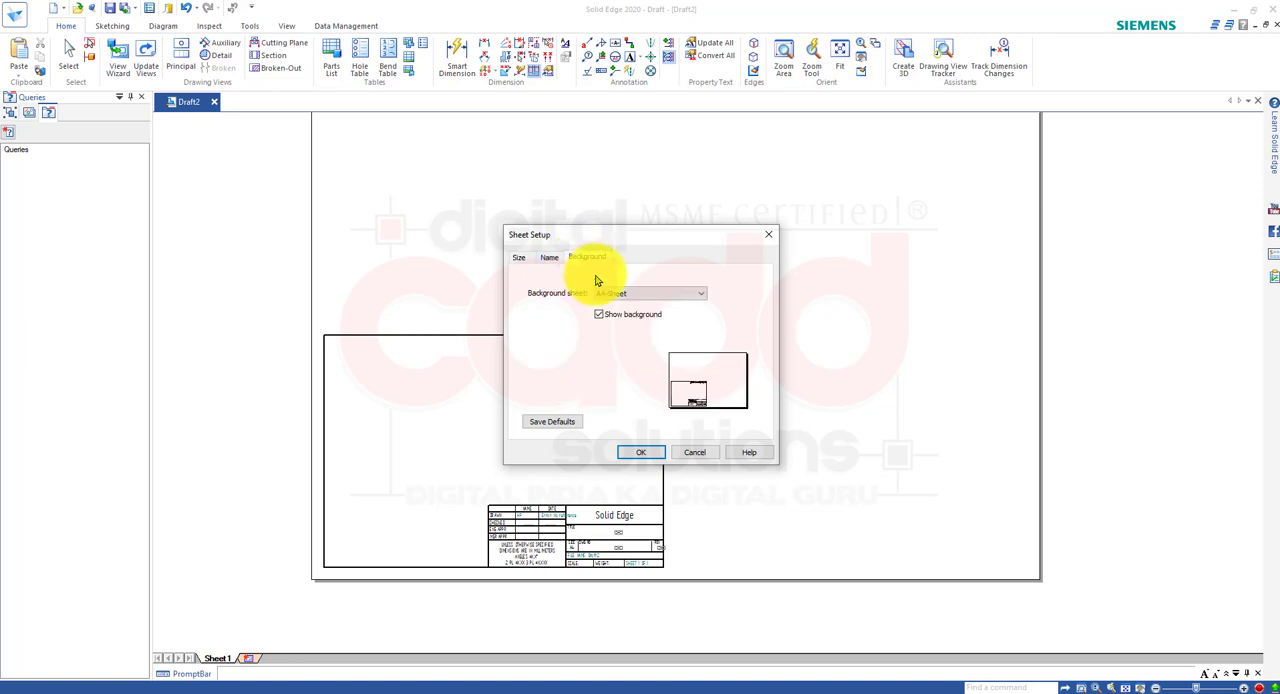
click(651, 293)
click(635, 324)
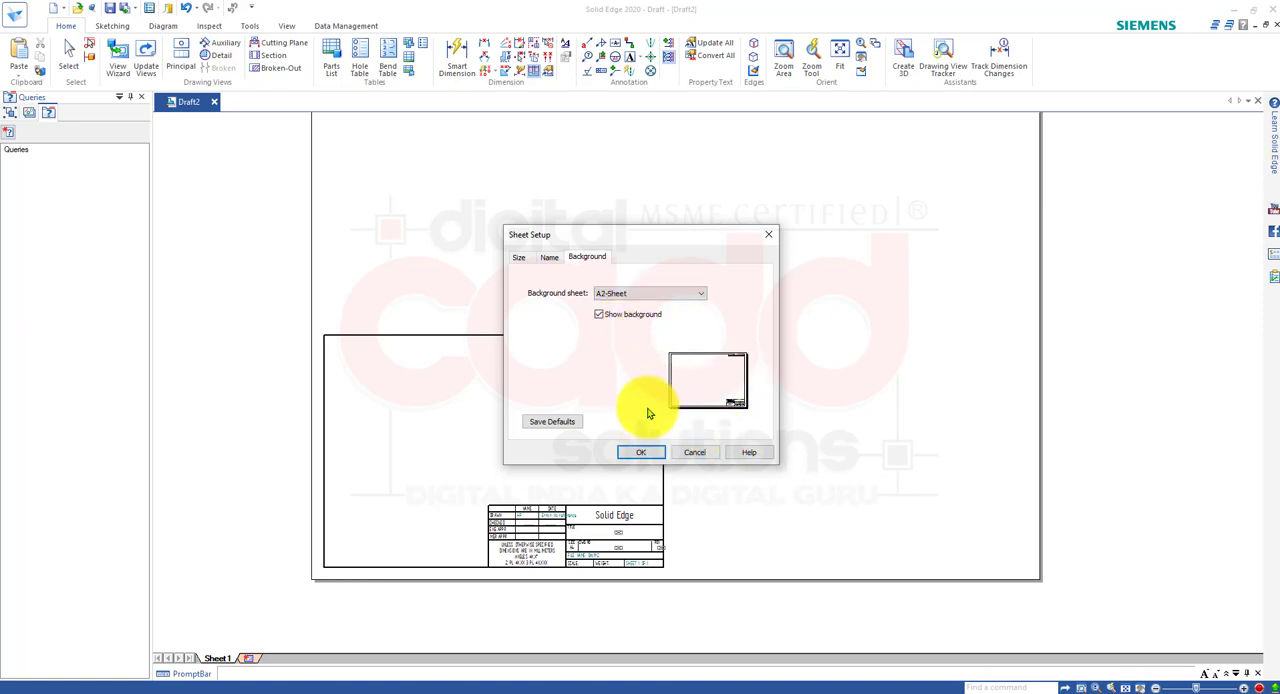
click(641, 452)
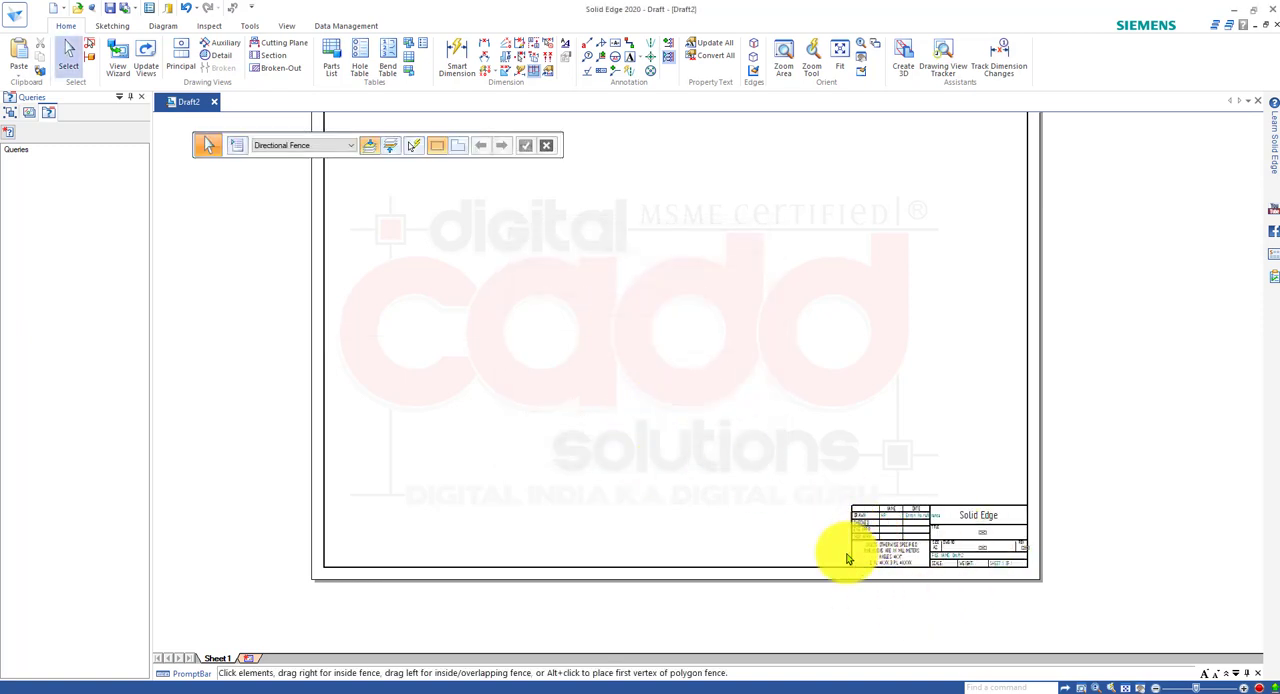
Examine how the A2 border and title block fit Sheet1, including the title block's fields.
scroll(672, 505, down, 2)
scroll(688, 450, up, 1)
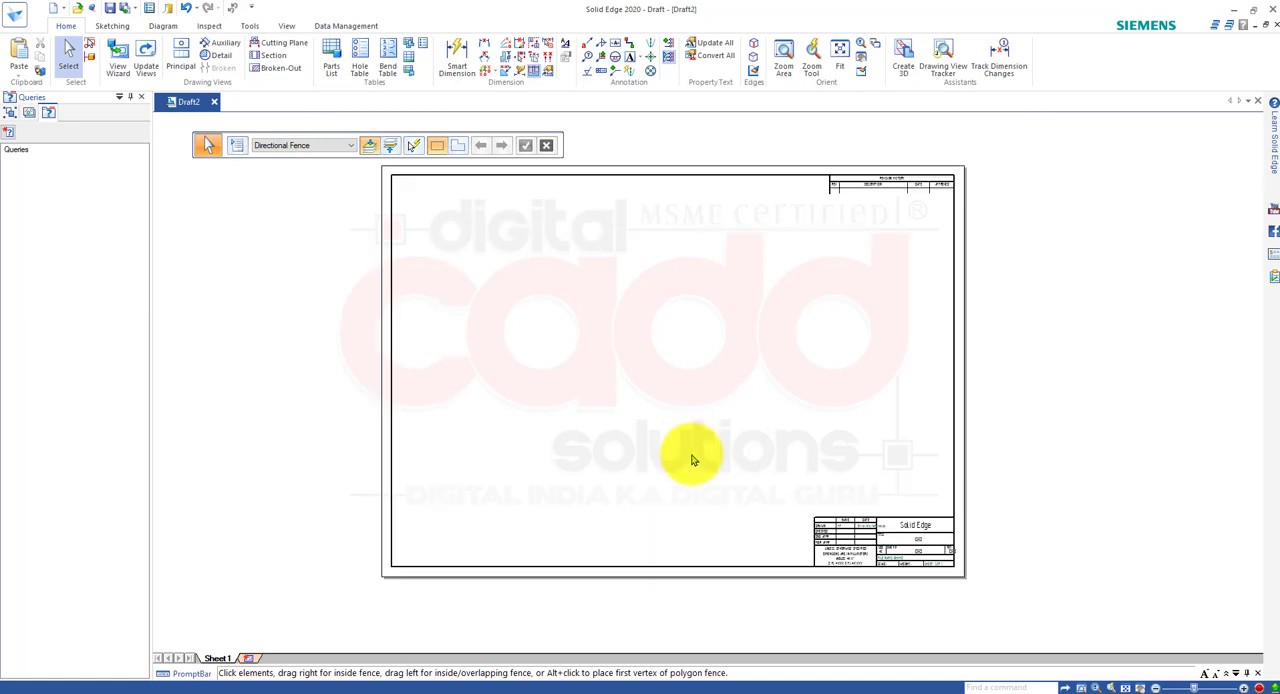
scroll(689, 449, down, 1)
scroll(826, 523, up, 3)
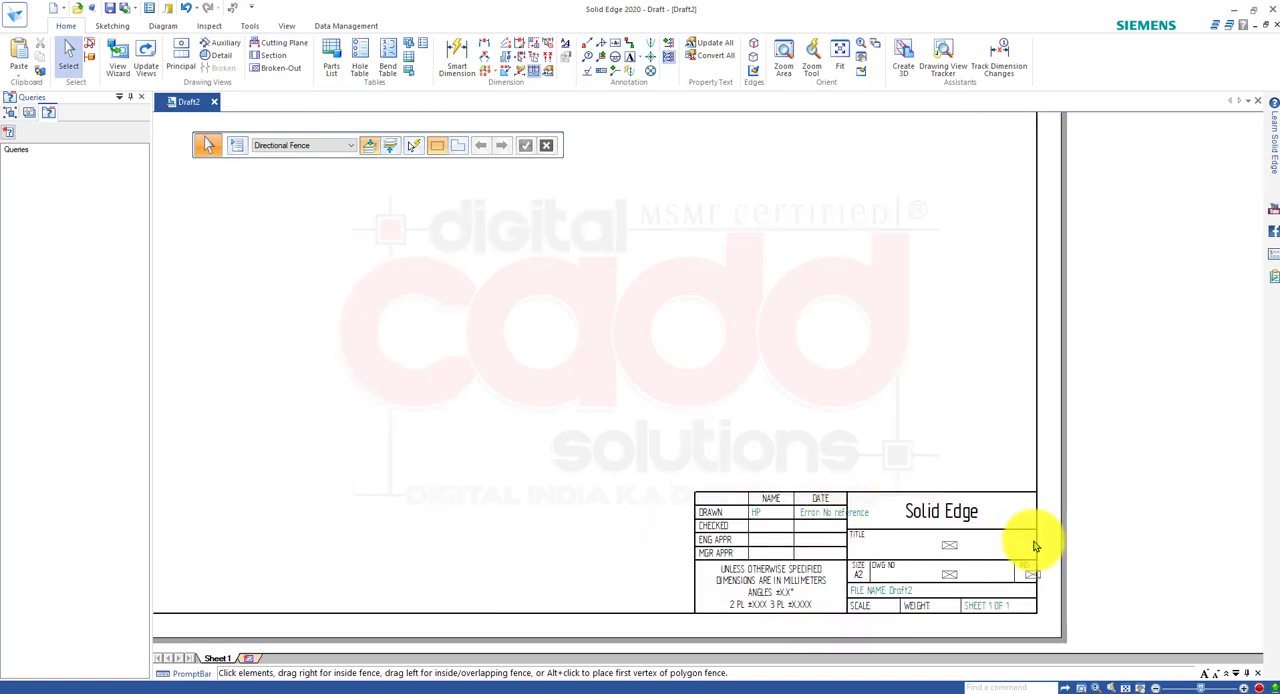
middle_drag(943, 560, 707, 484)
scroll(586, 514, down, 4)
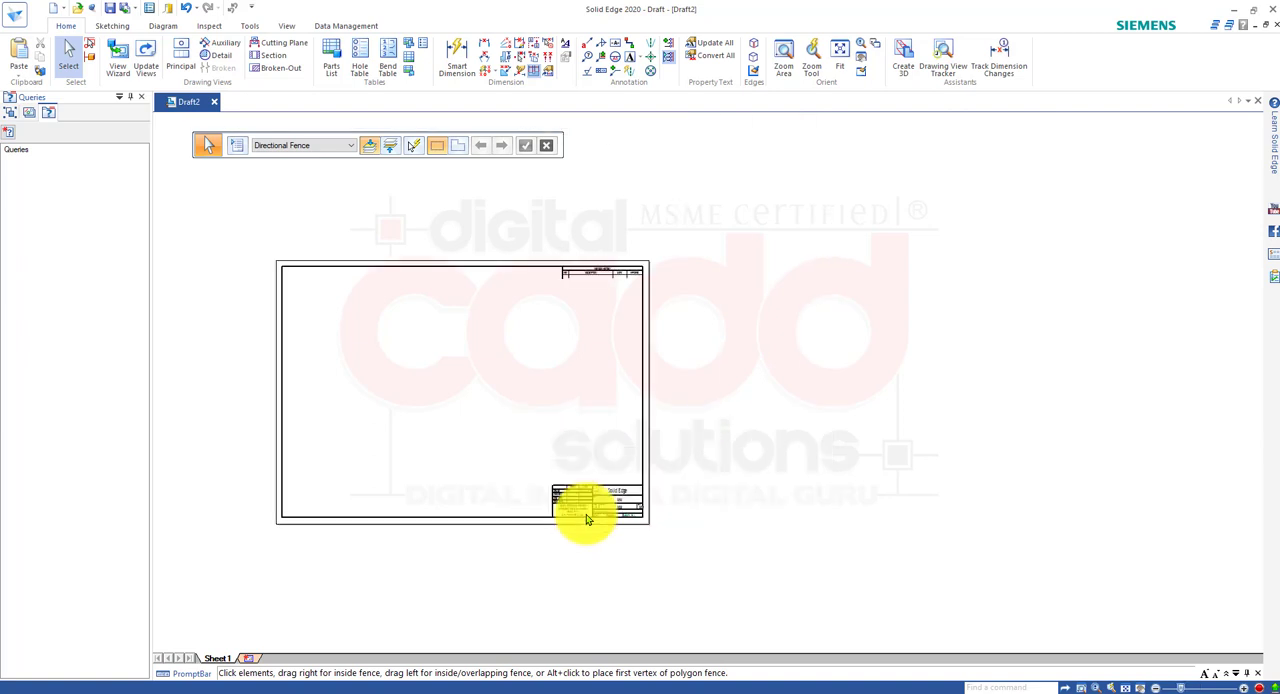
scroll(631, 512, up, 1)
scroll(628, 512, up, 2)
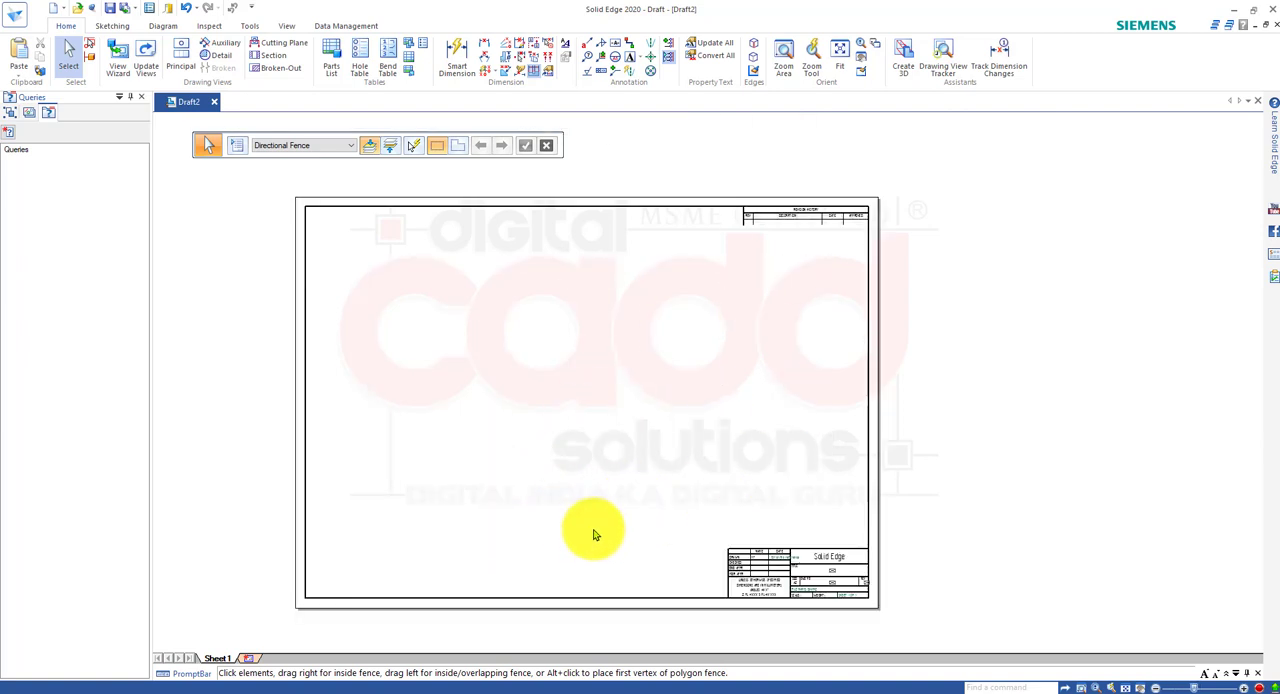
mouse_move(619, 440)
middle_down()
mouse_move(703, 420)
mouse_move(686, 424)
middle_up()
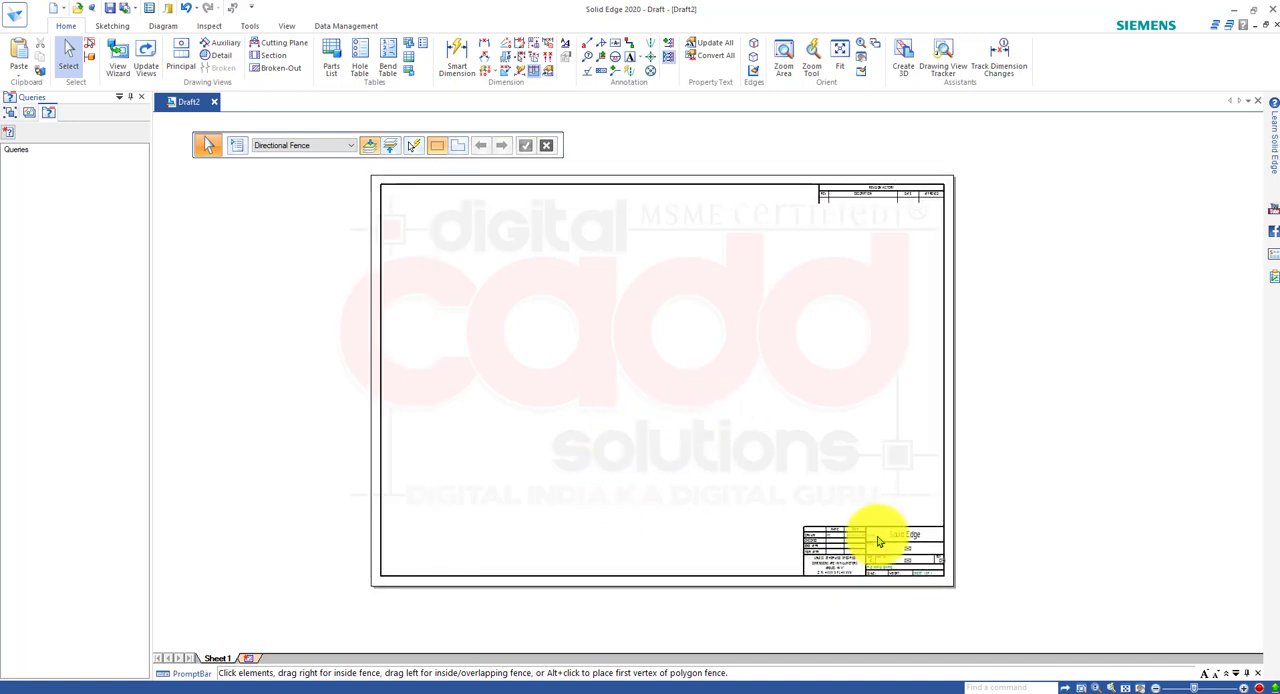
scroll(966, 583, up, 5)
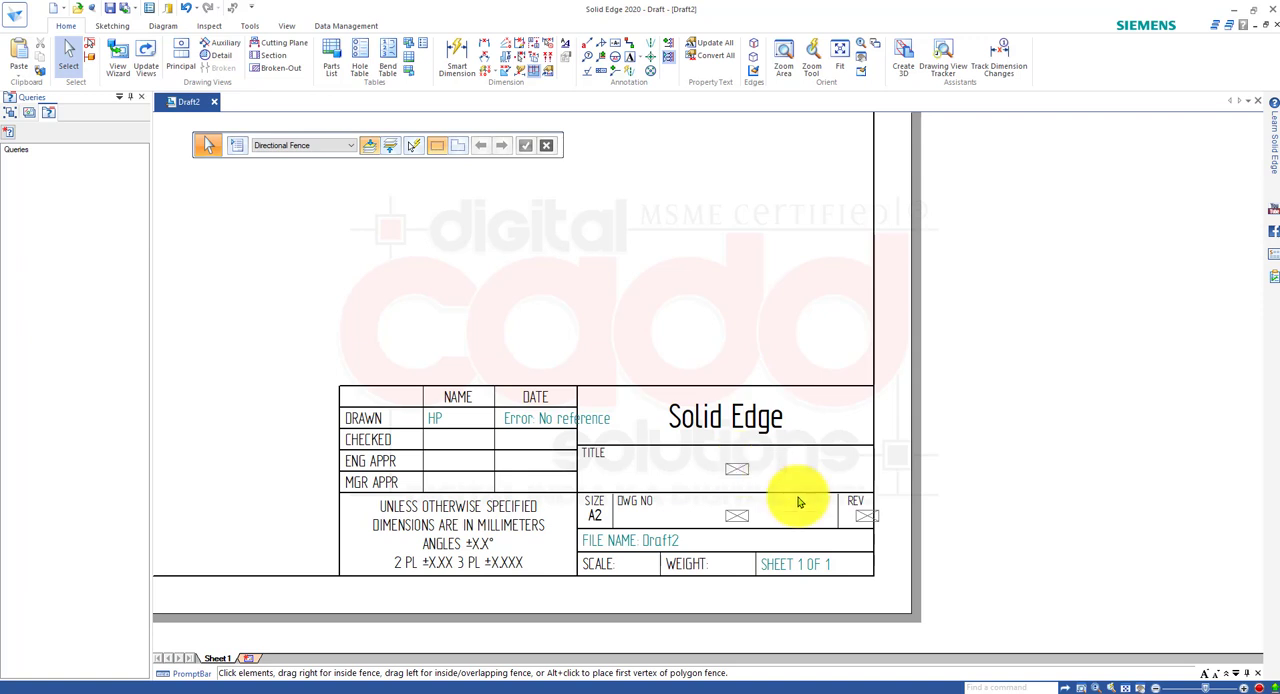
scroll(805, 505, down, 6)
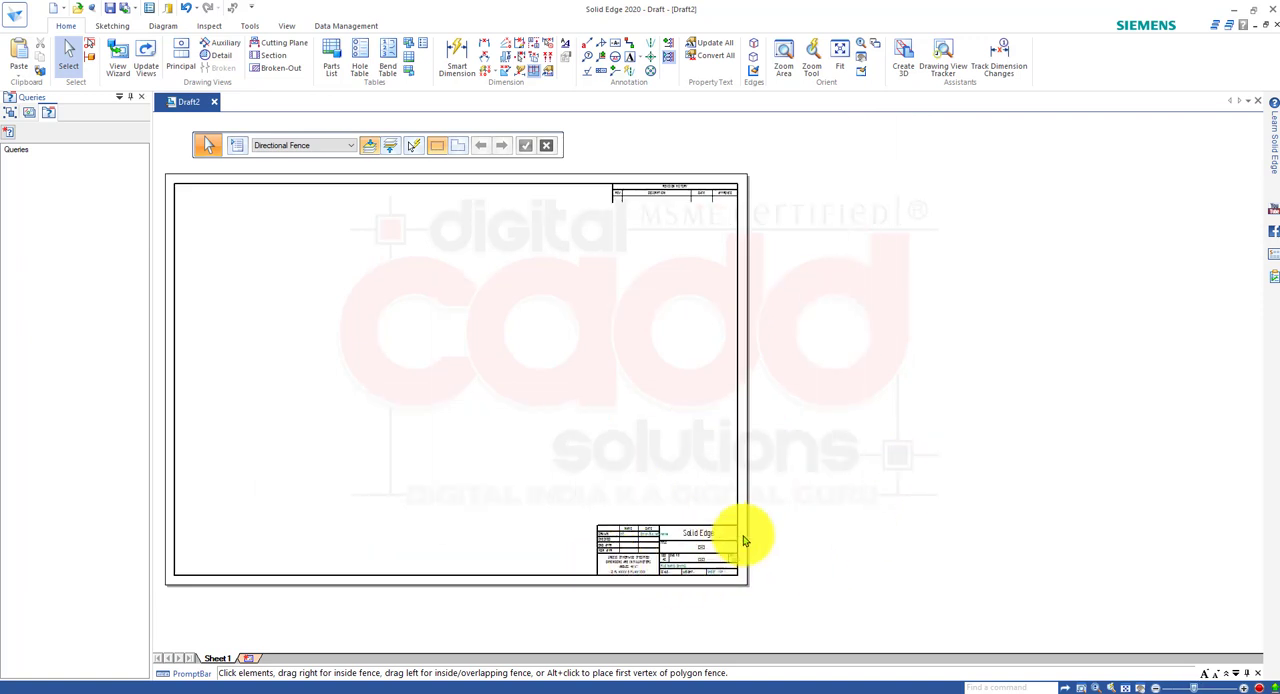
Set Sheet1's standard sheet size to A4 Wide (297mm x 210mm) while keeping the A2-Sheet background.
right_click(221, 662)
click(250, 655)
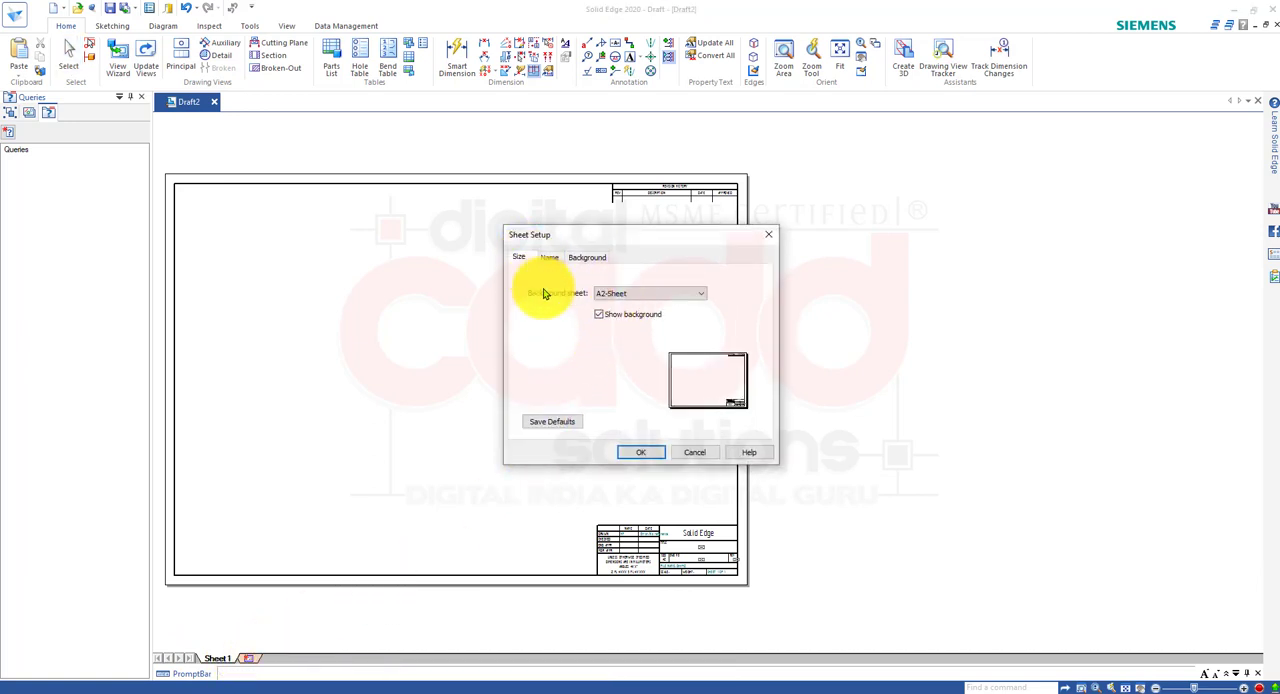
click(519, 257)
click(626, 311)
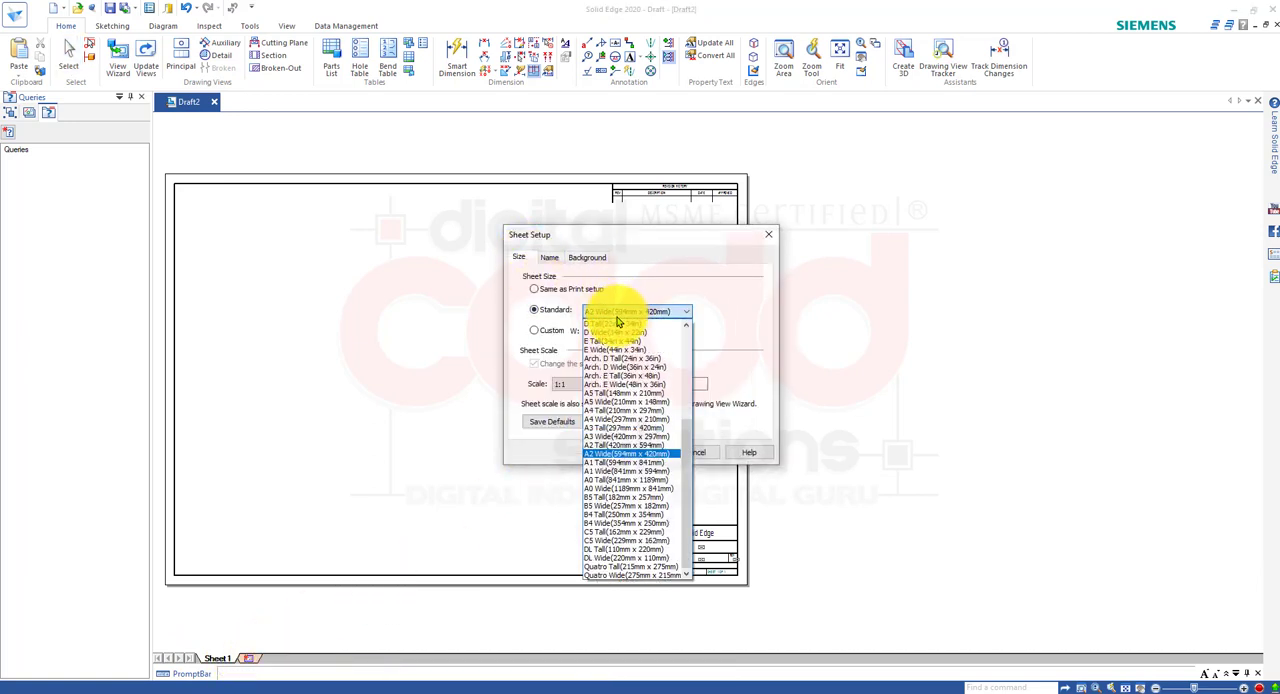
click(632, 420)
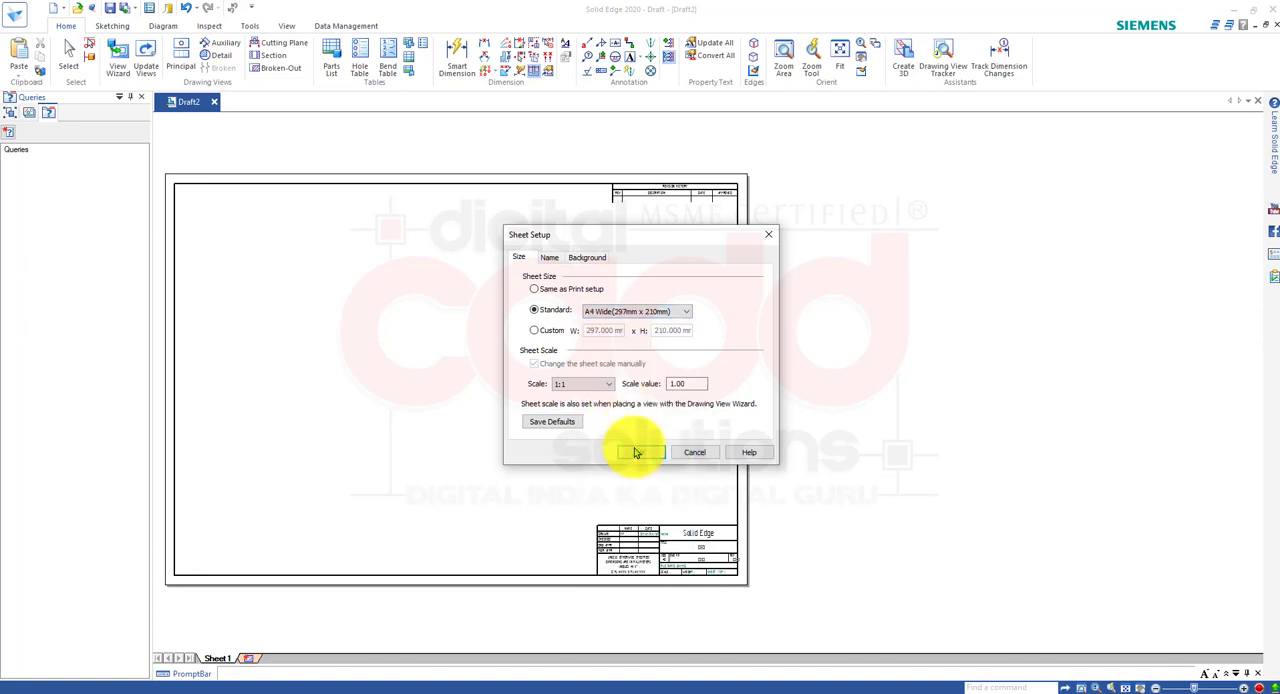
click(635, 455)
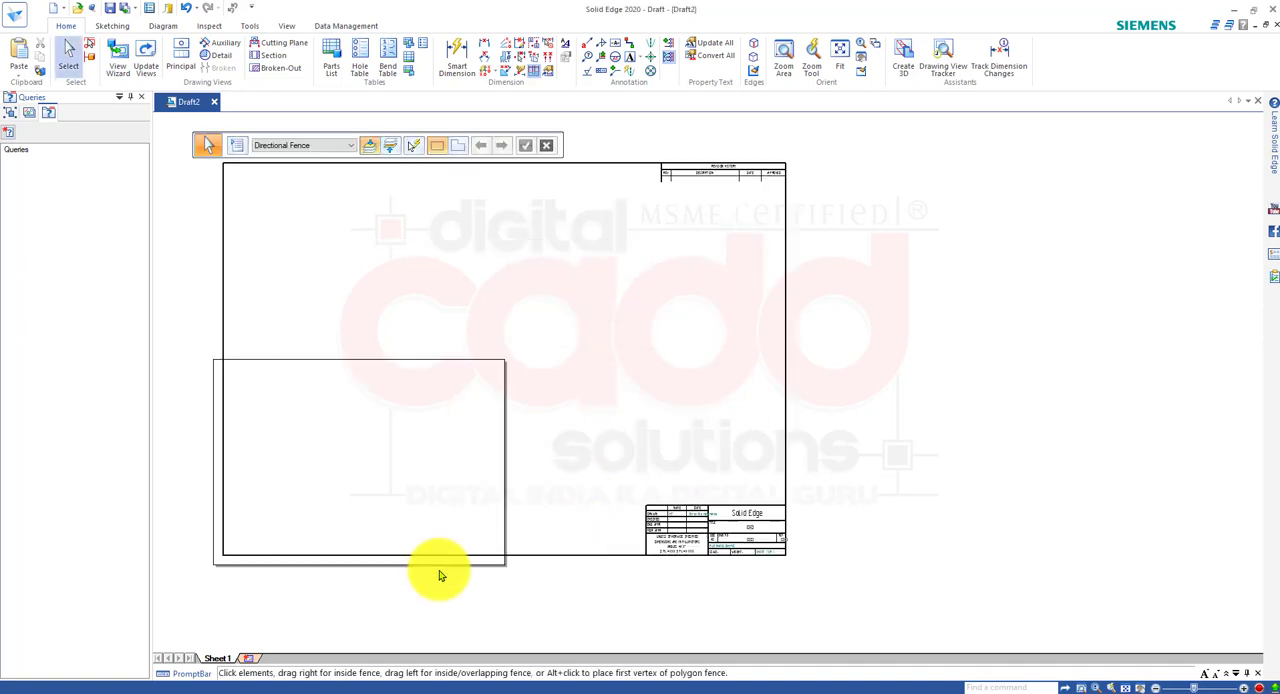
middle_drag(509, 491, 623, 480)
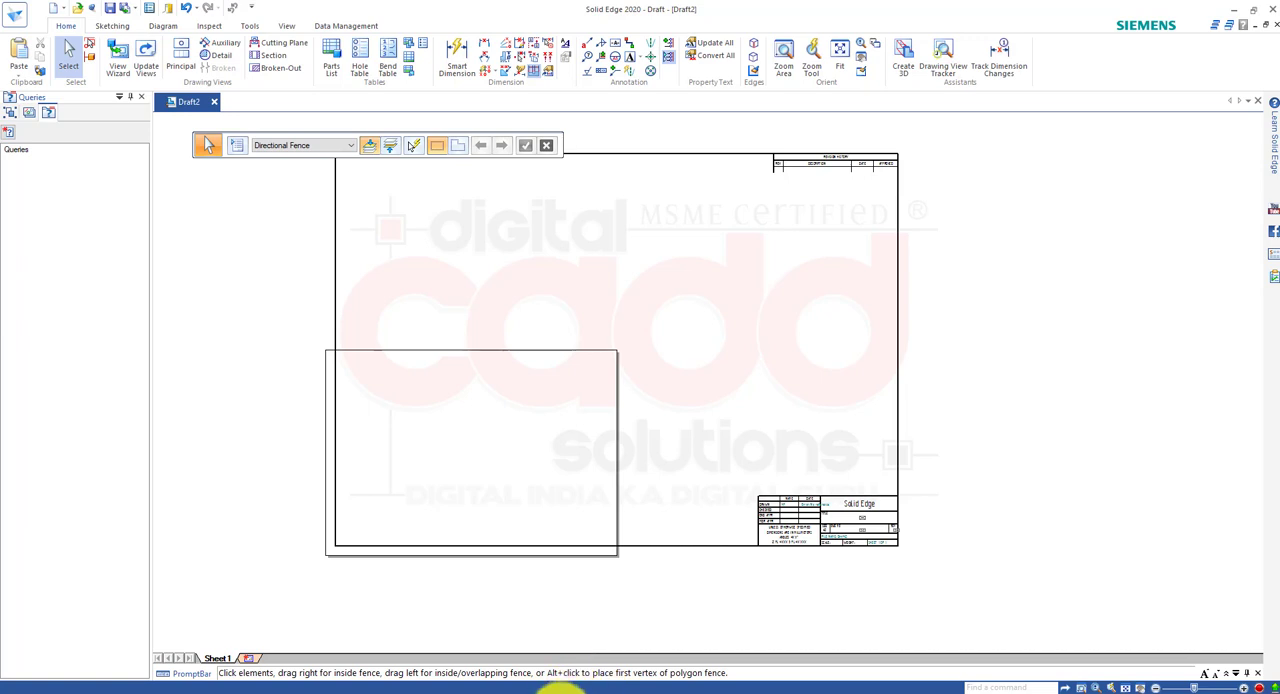
click(565, 690)
click(565, 690)
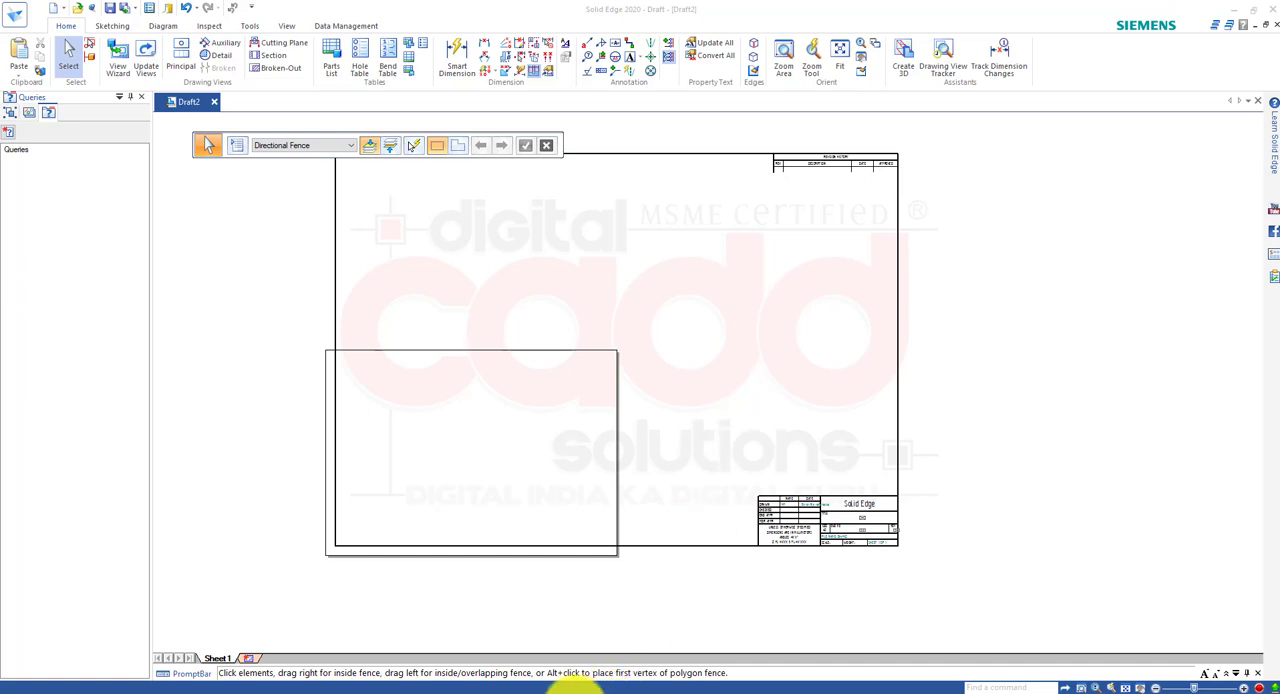
click(575, 690)
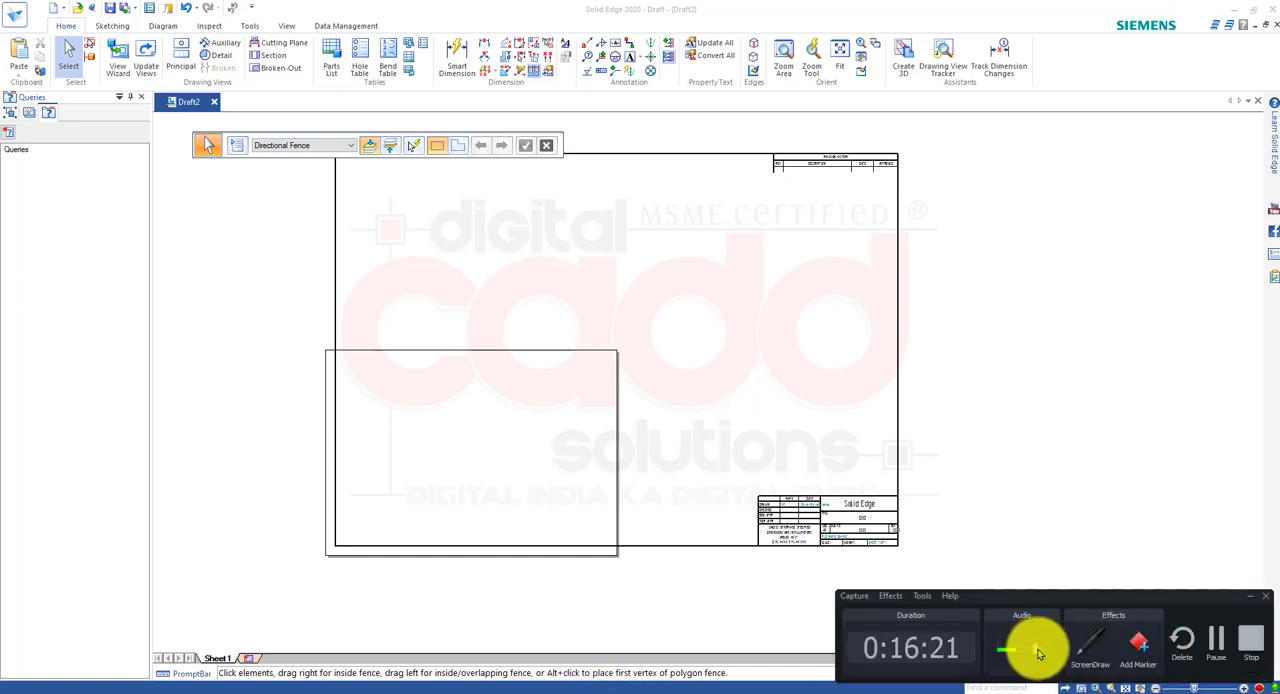
click(1249, 599)
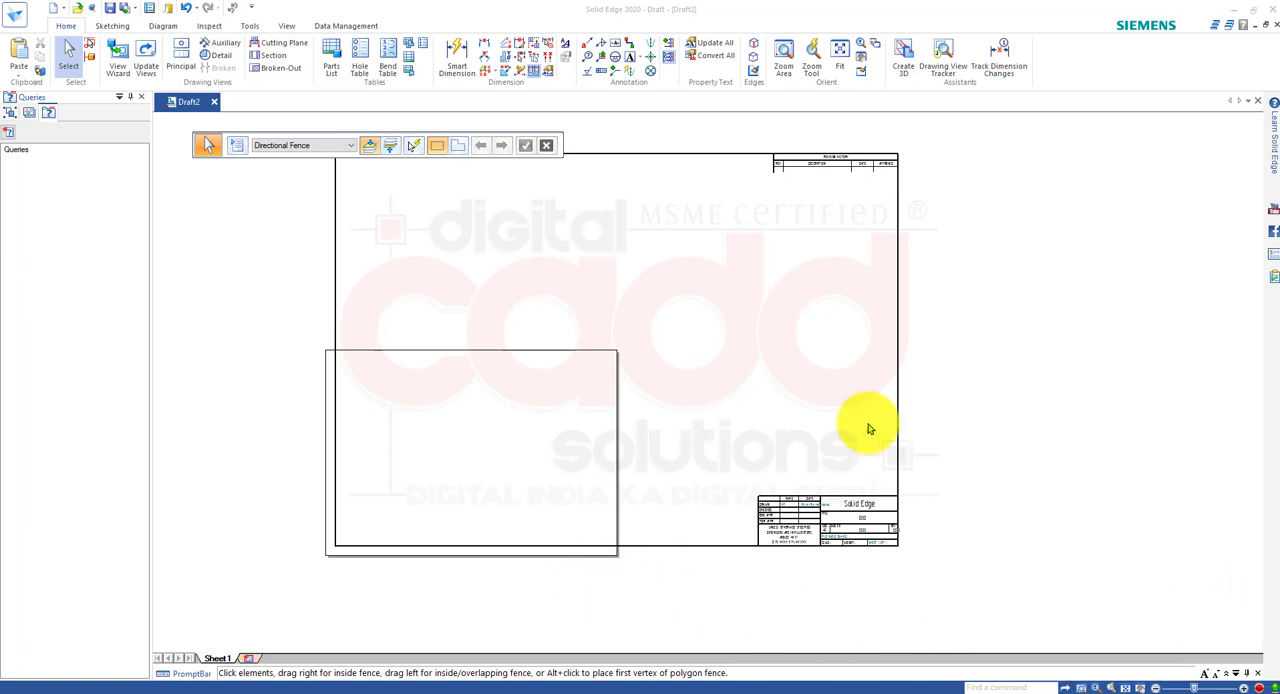
Set Sheet1's background sheet to A4-Sheet in Sheet Setup, matching the A4 Wide sheet size.
right_click(220, 660)
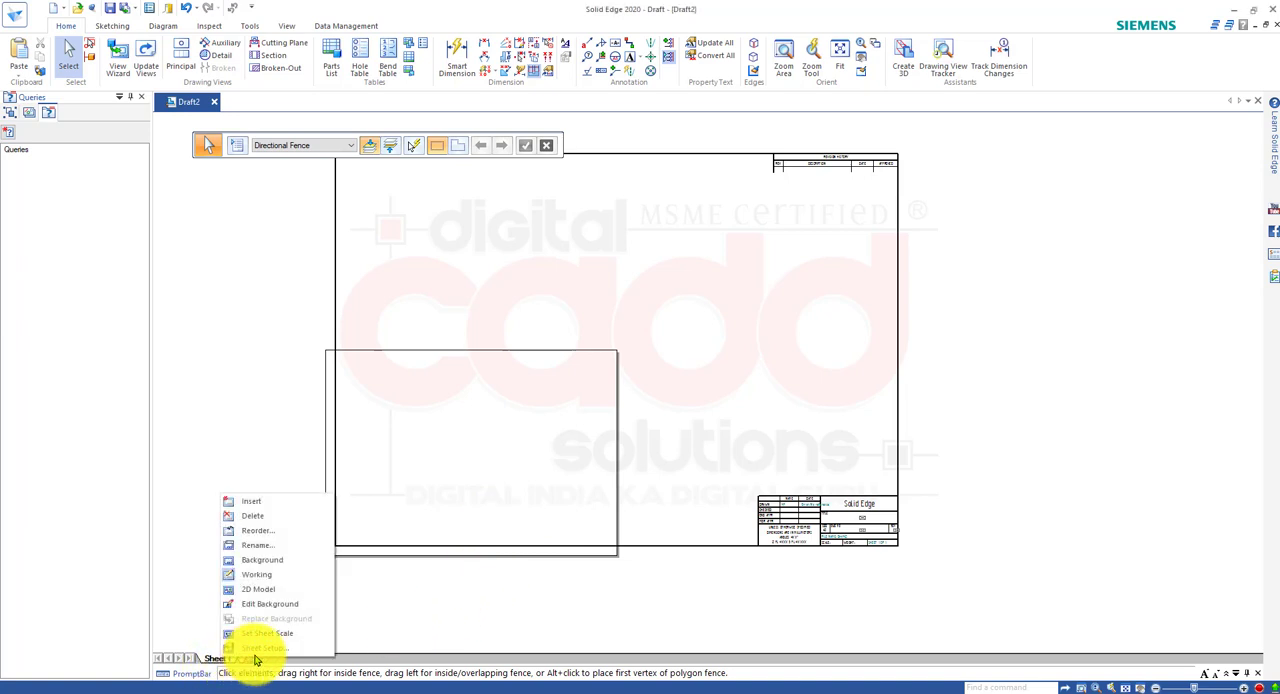
click(257, 652)
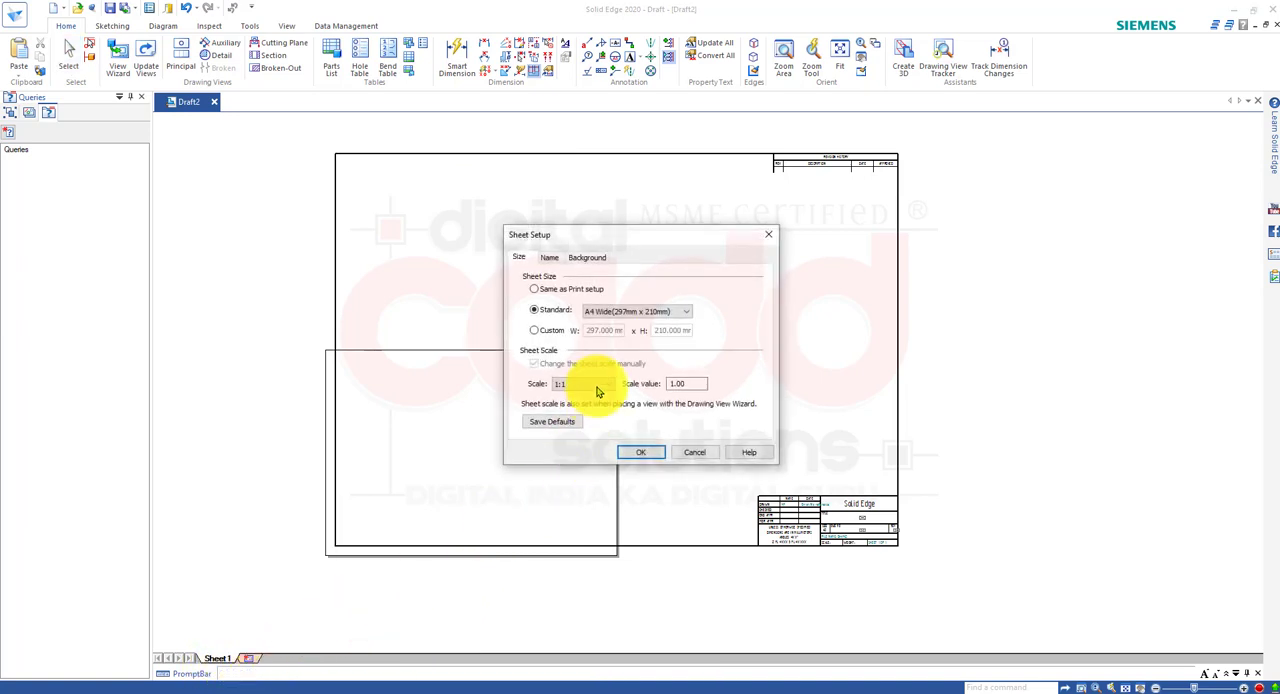
click(587, 257)
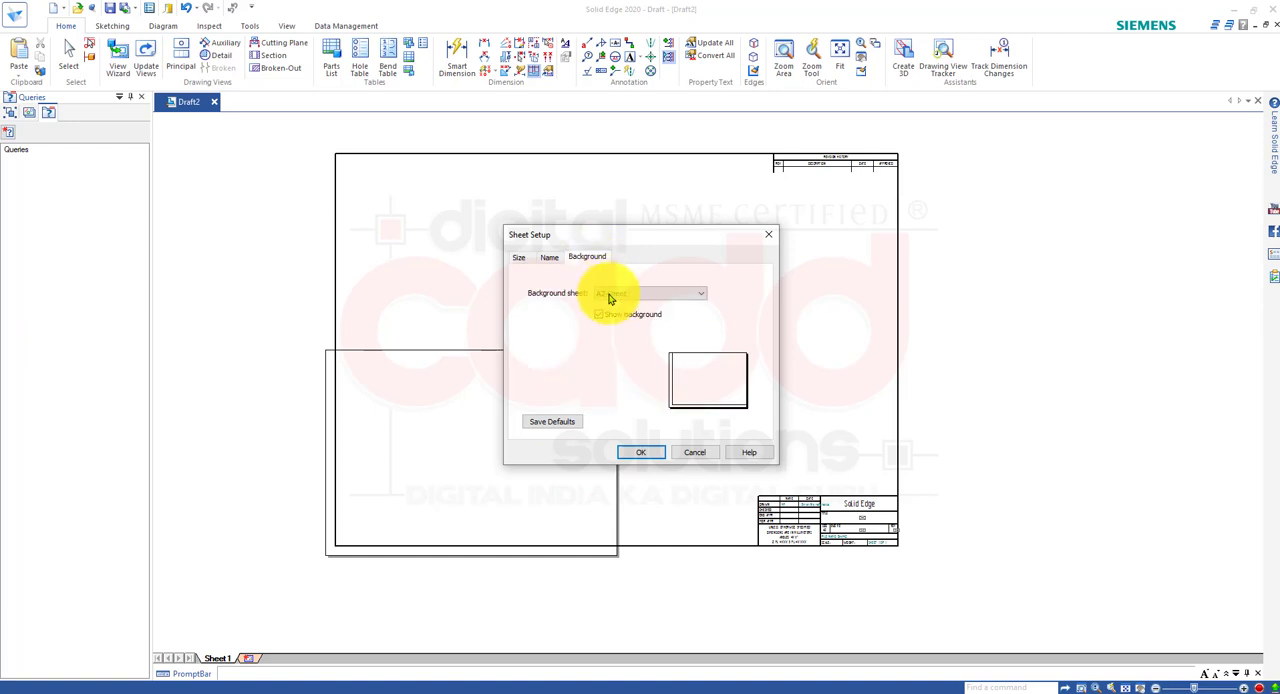
click(645, 292)
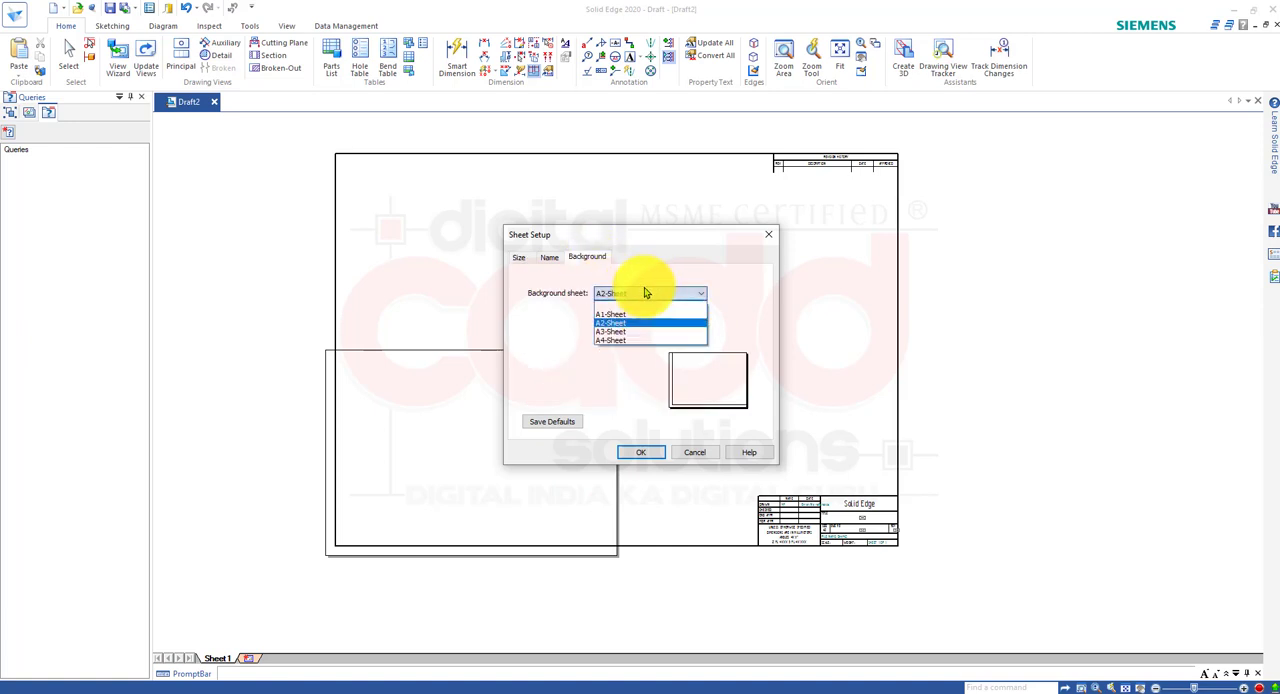
click(634, 340)
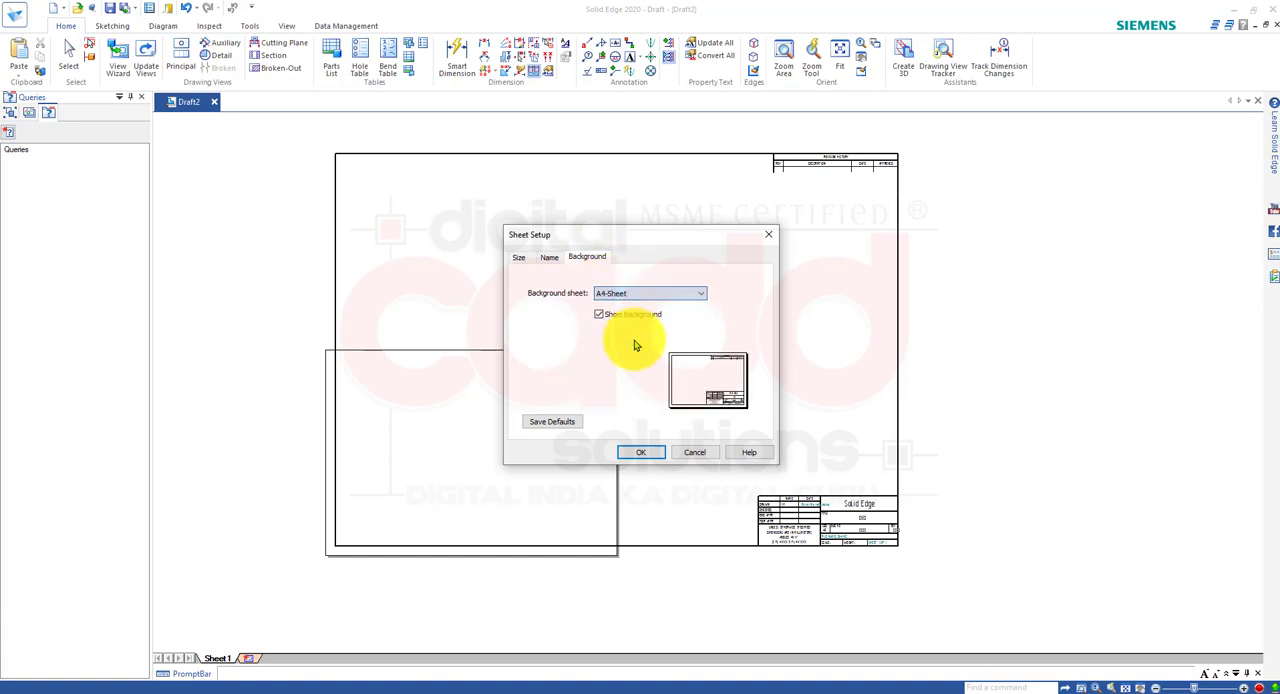
click(648, 456)
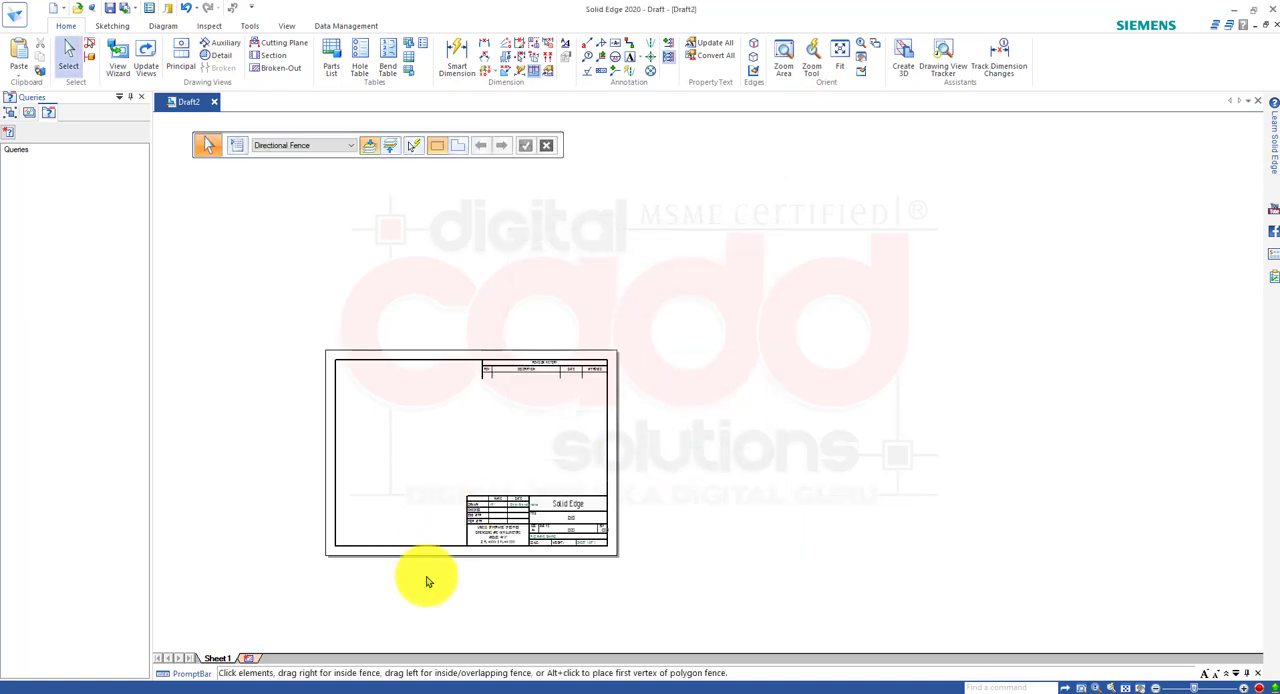
scroll(449, 503, up, 3)
scroll(495, 530, down, 3)
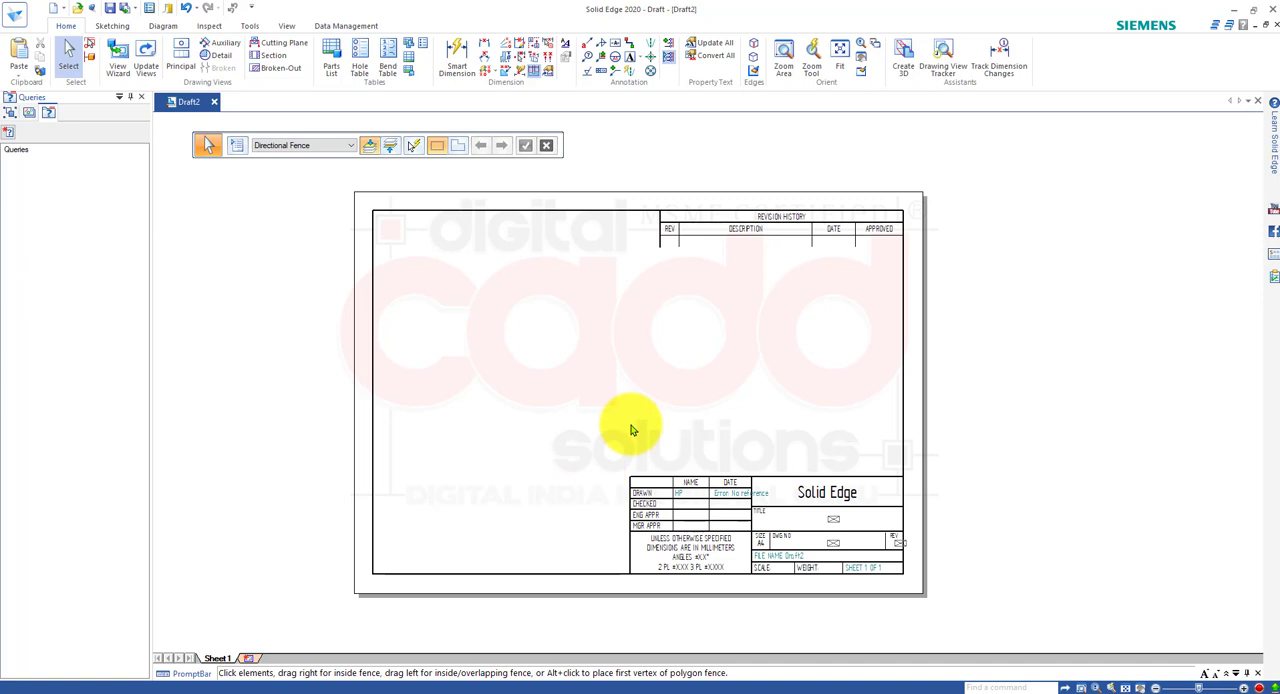
scroll(623, 434, up, 2)
scroll(621, 435, down, 3)
scroll(620, 436, up, 1)
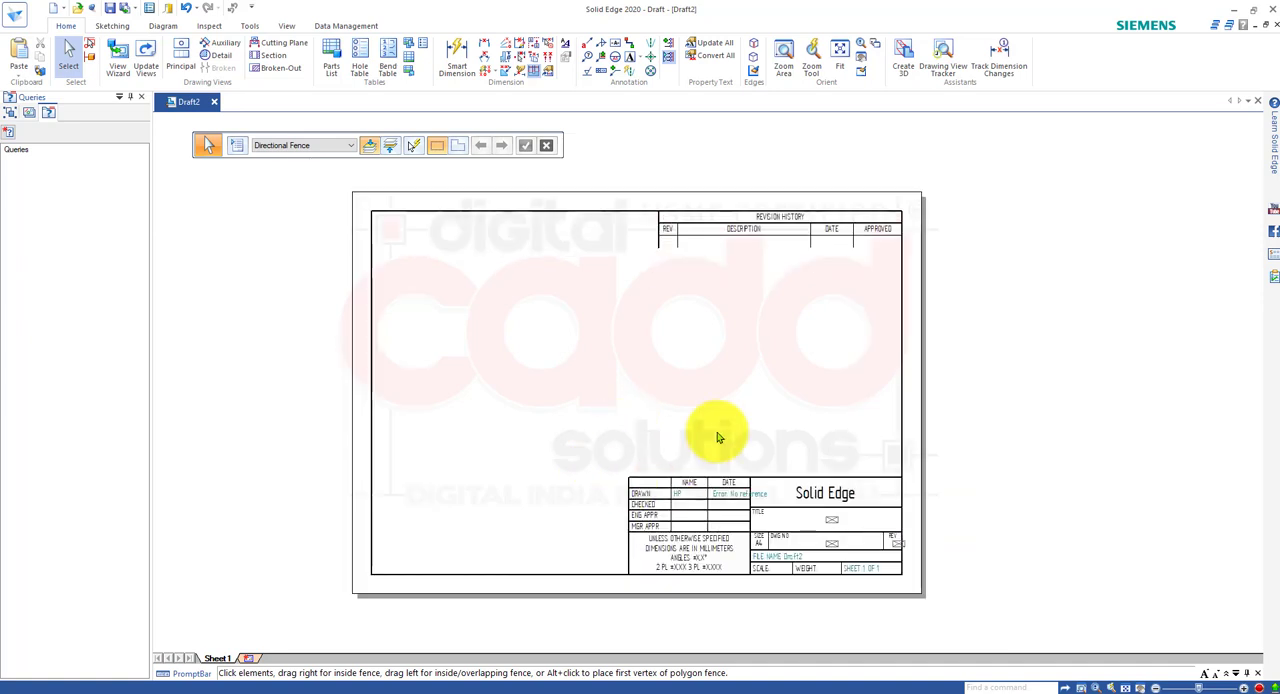
scroll(565, 355, up, 1)
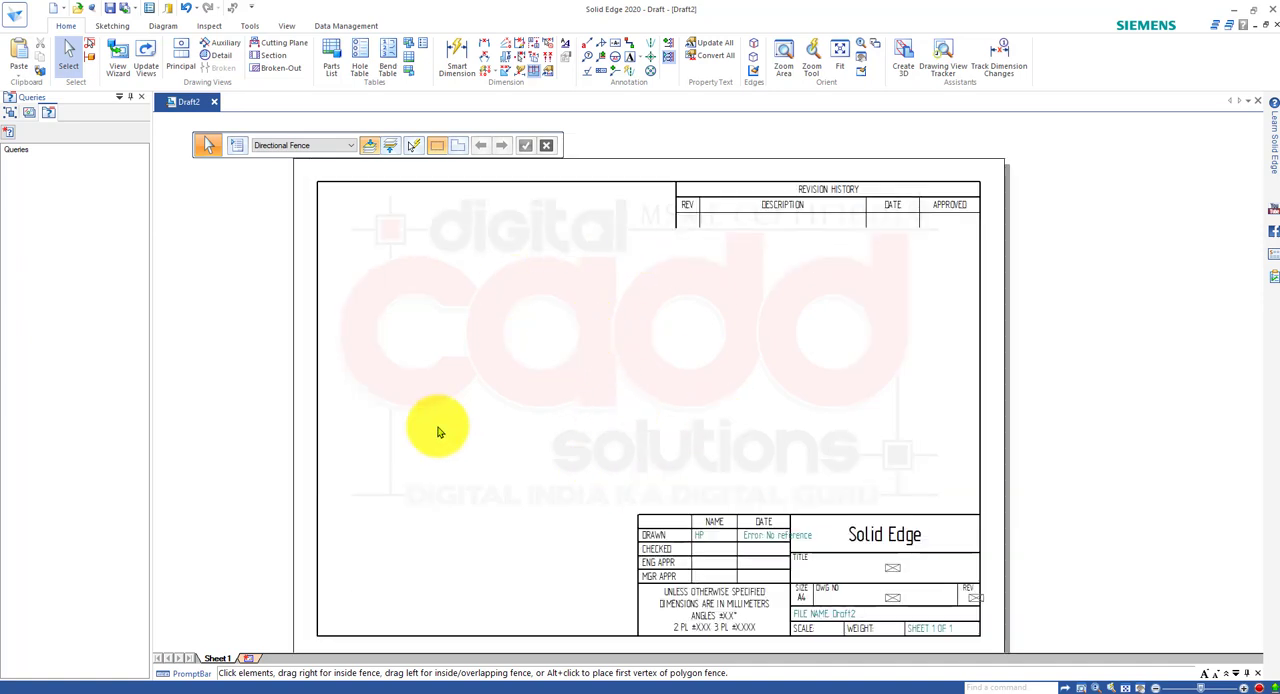
Browse the part documents (*.par) in the Shaping Machine Assembly folder as possible View Wizard models.
click(116, 62)
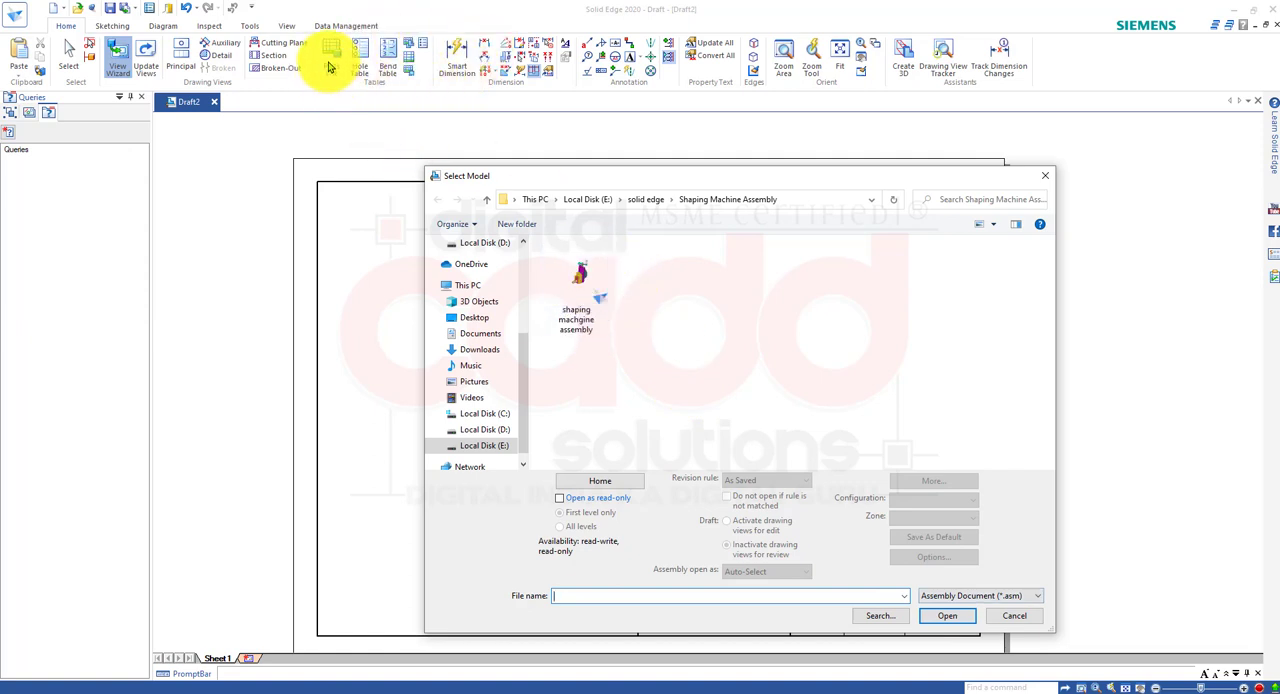
click(583, 288)
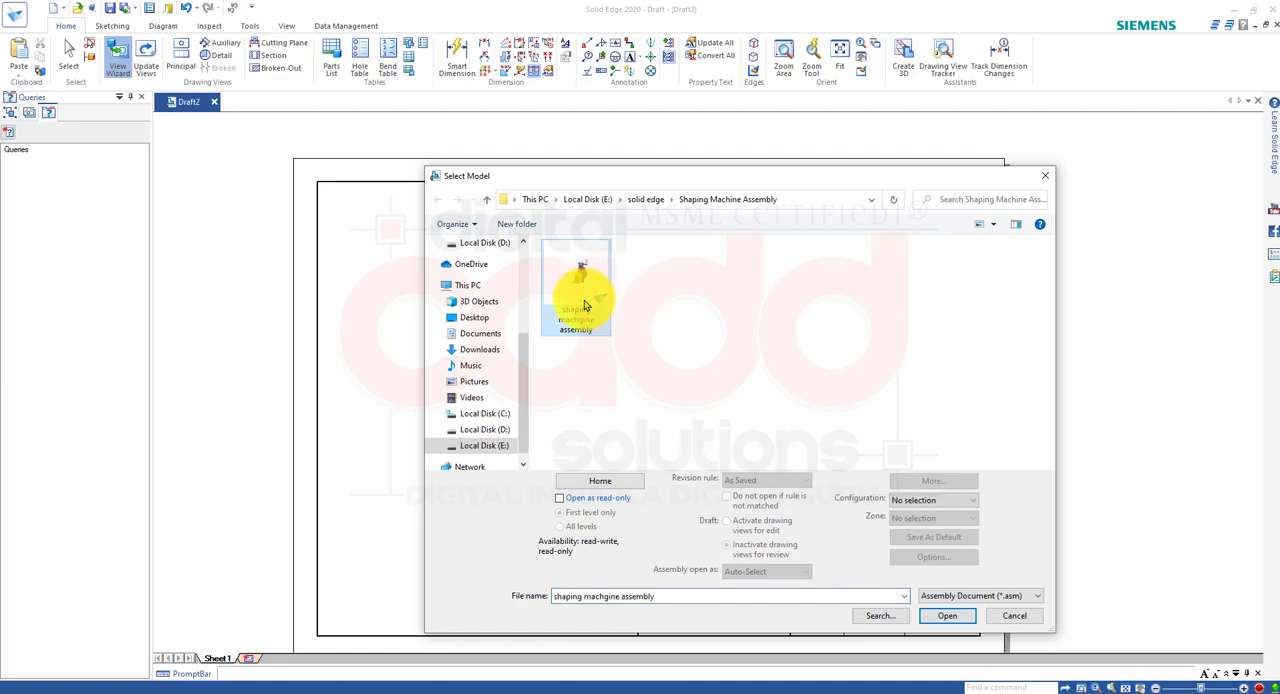
click(963, 598)
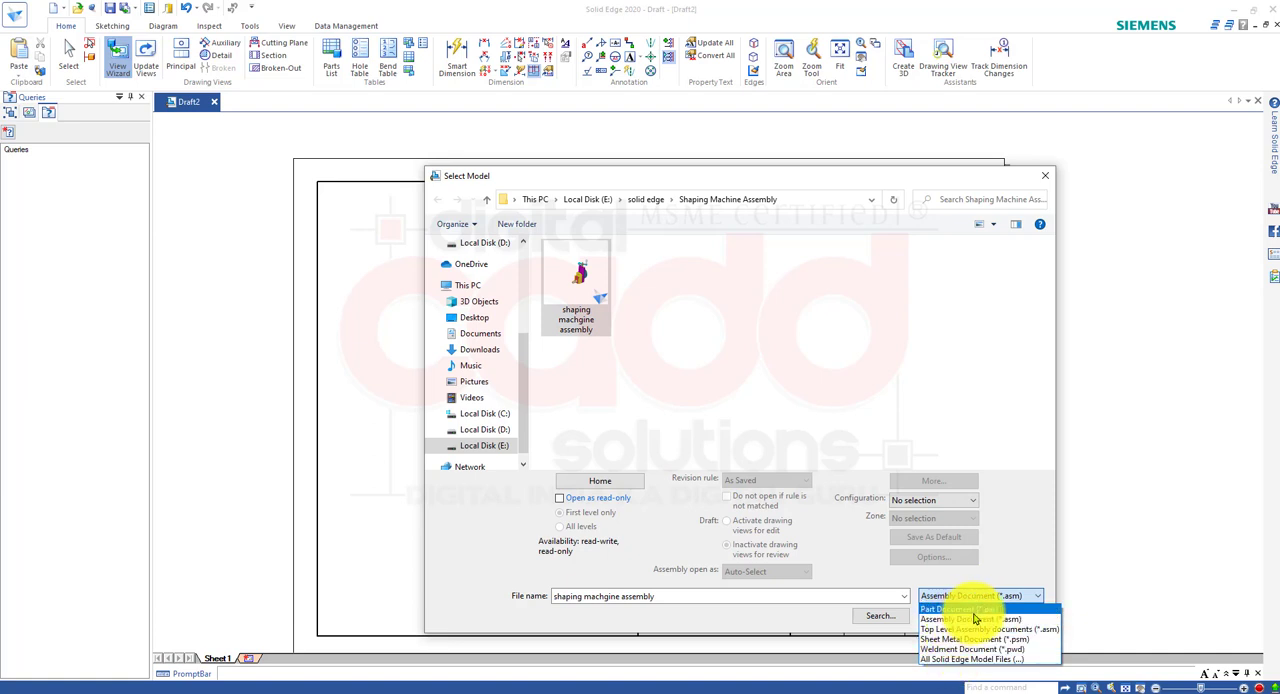
click(977, 611)
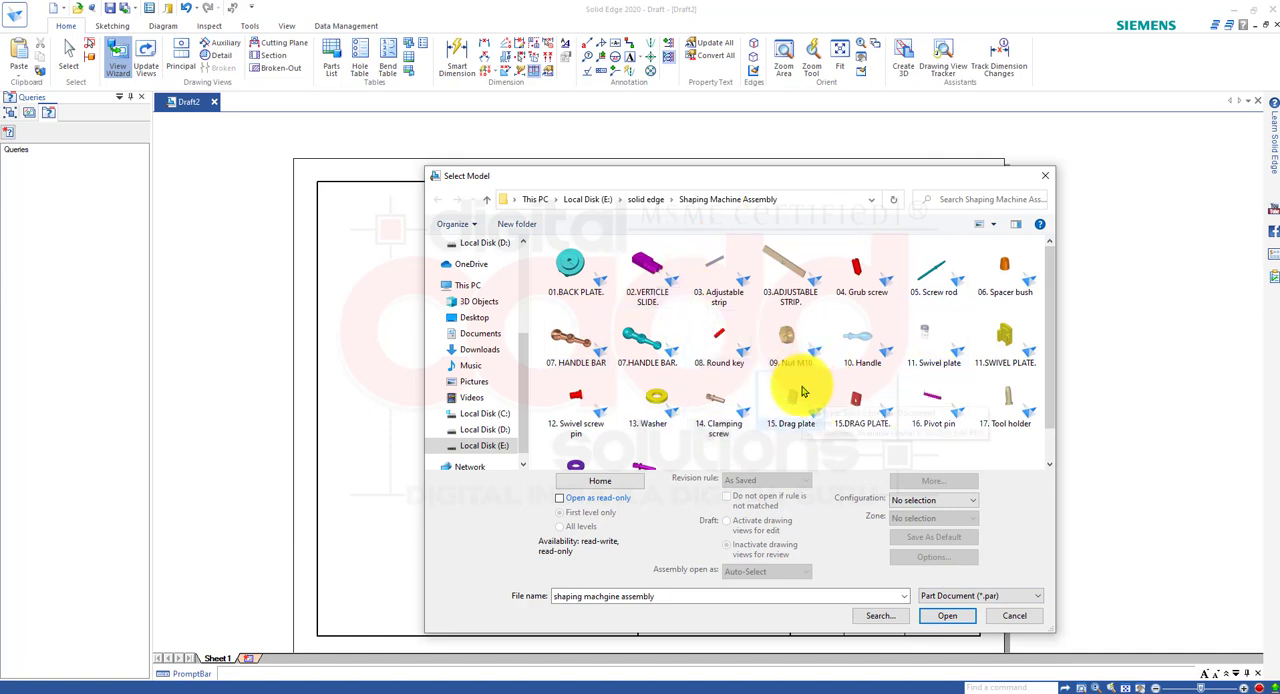
click(966, 596)
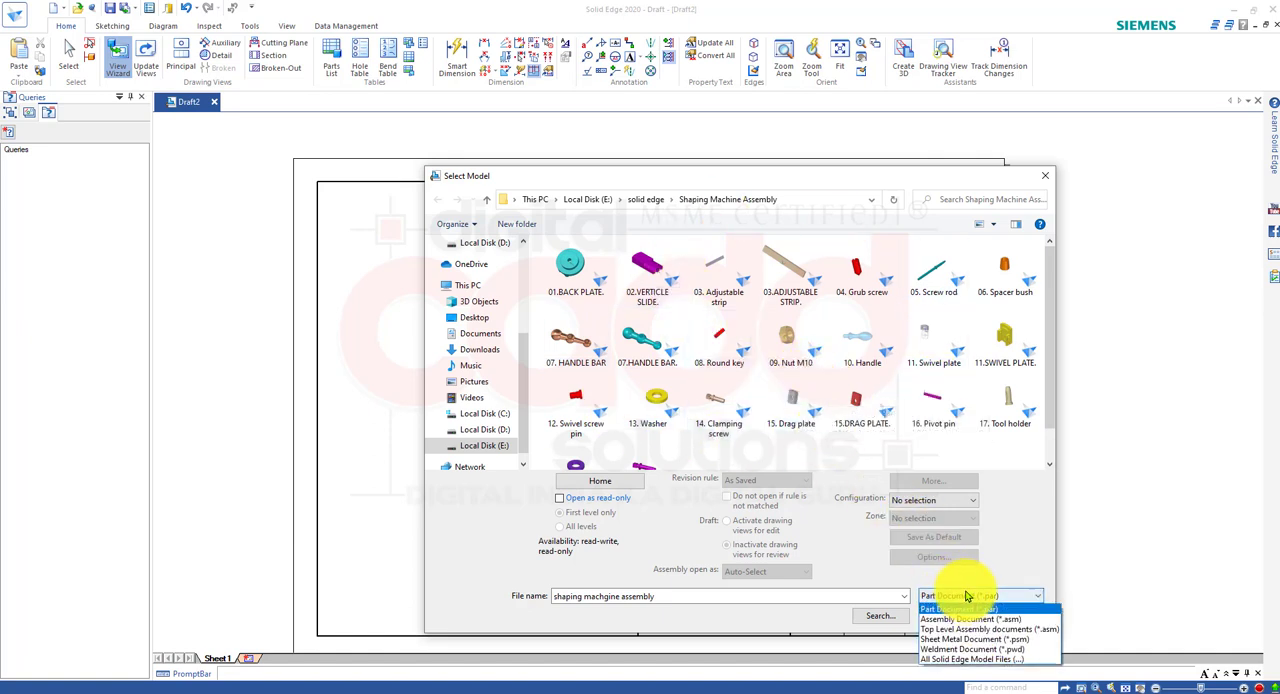
click(920, 450)
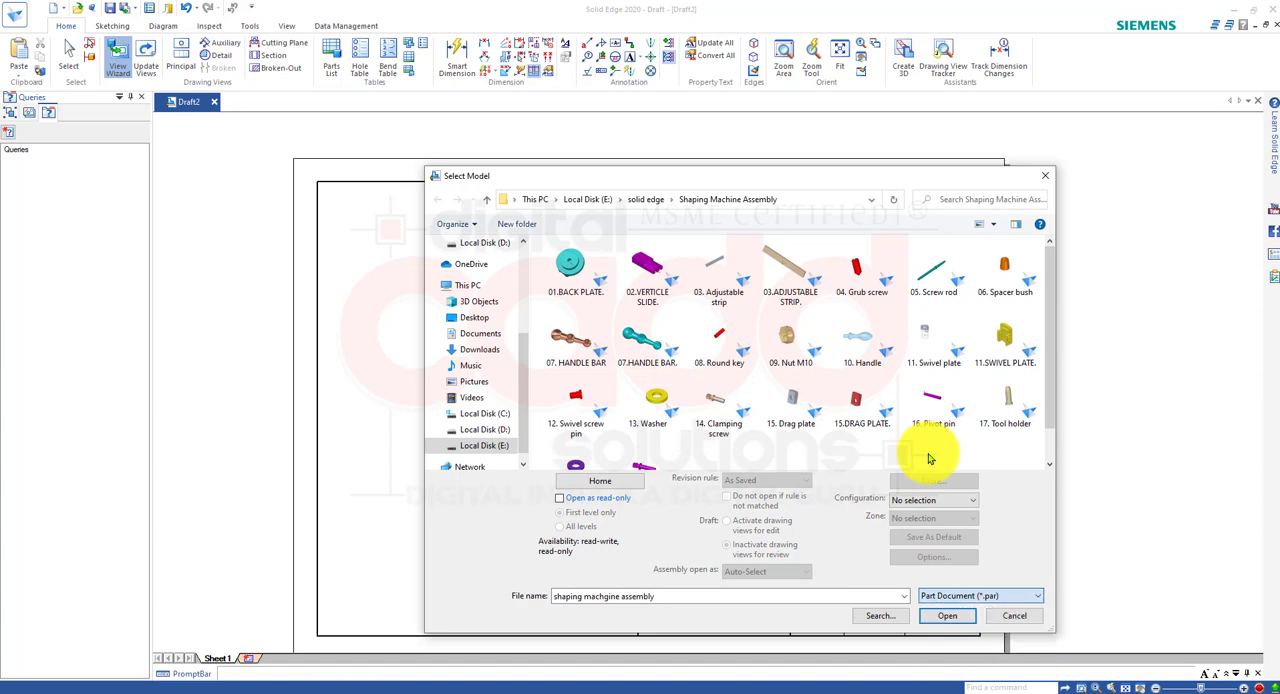
scroll(1010, 385, down, 1)
scroll(790, 375, up, 1)
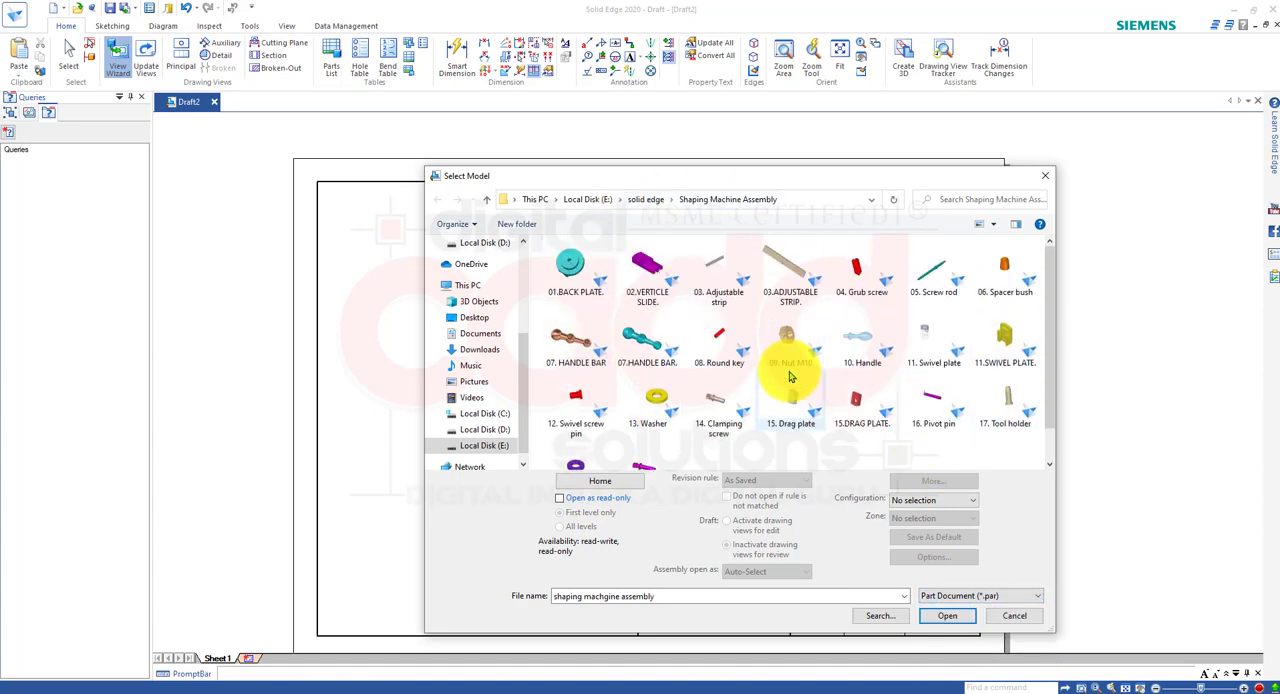
drag(880, 178, 848, 116)
scroll(1012, 380, down, 1)
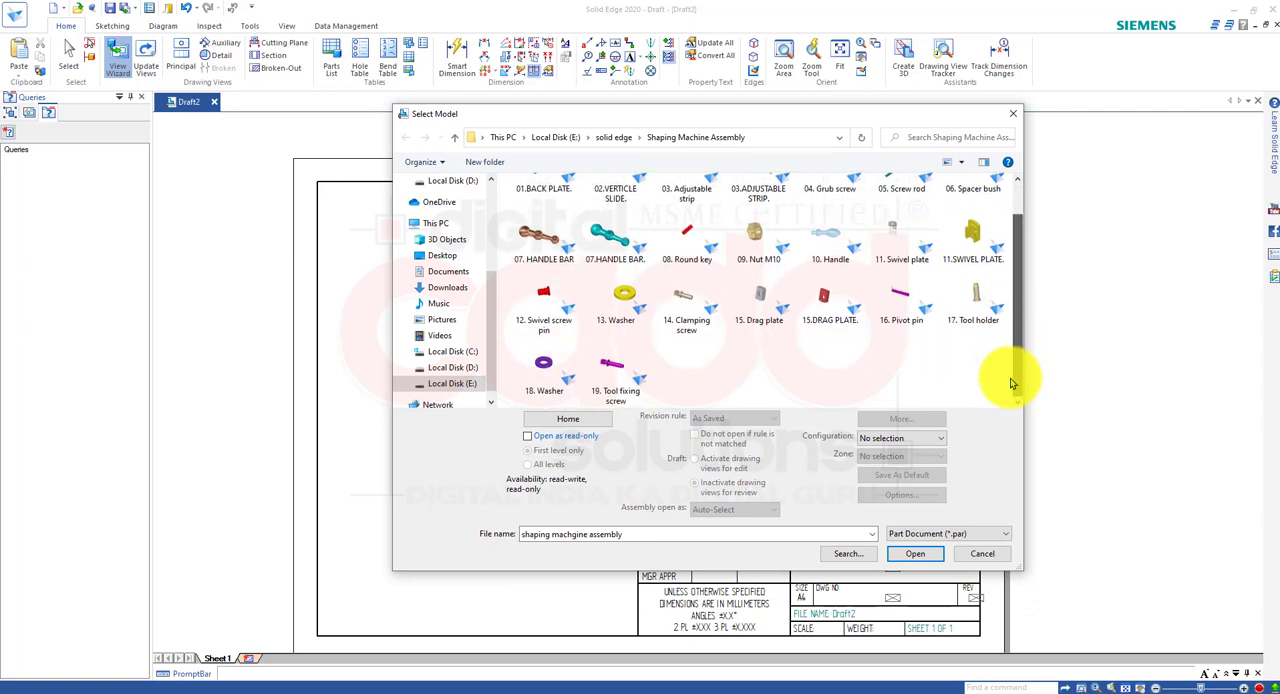
Compare the Assembly Document and All Solid Edge Model Files listings in the model folder, closing model selection without opening a file.
click(980, 535)
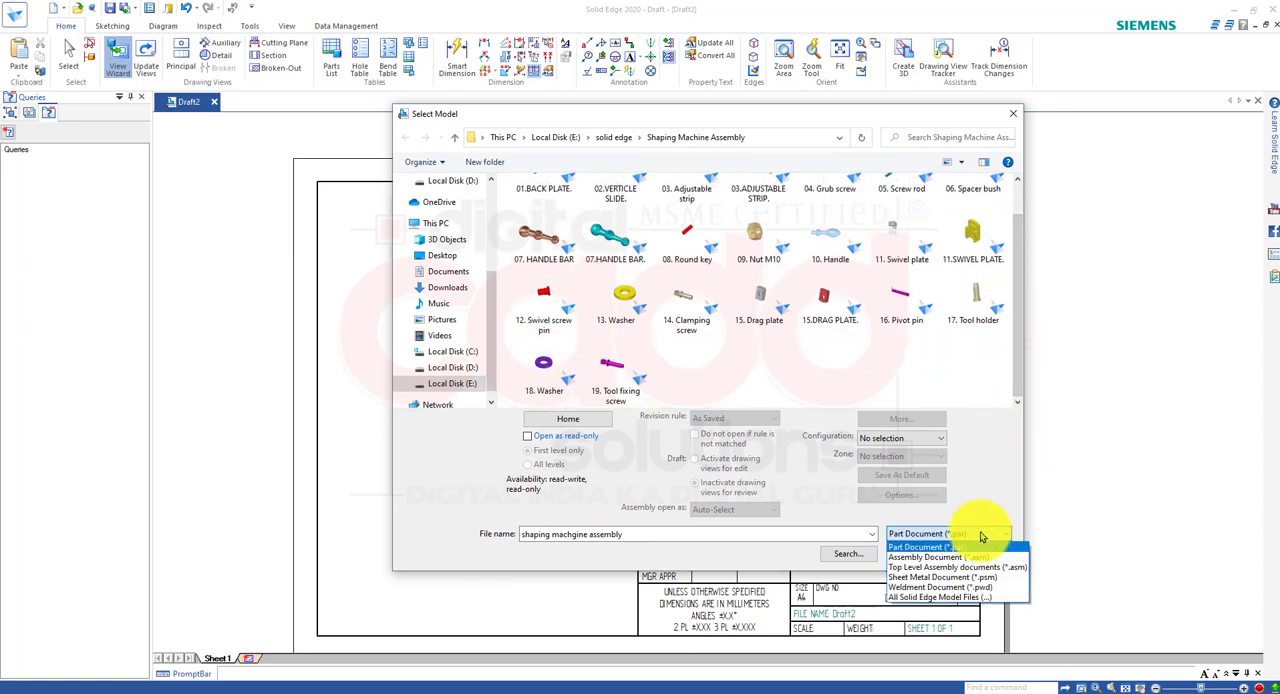
click(982, 557)
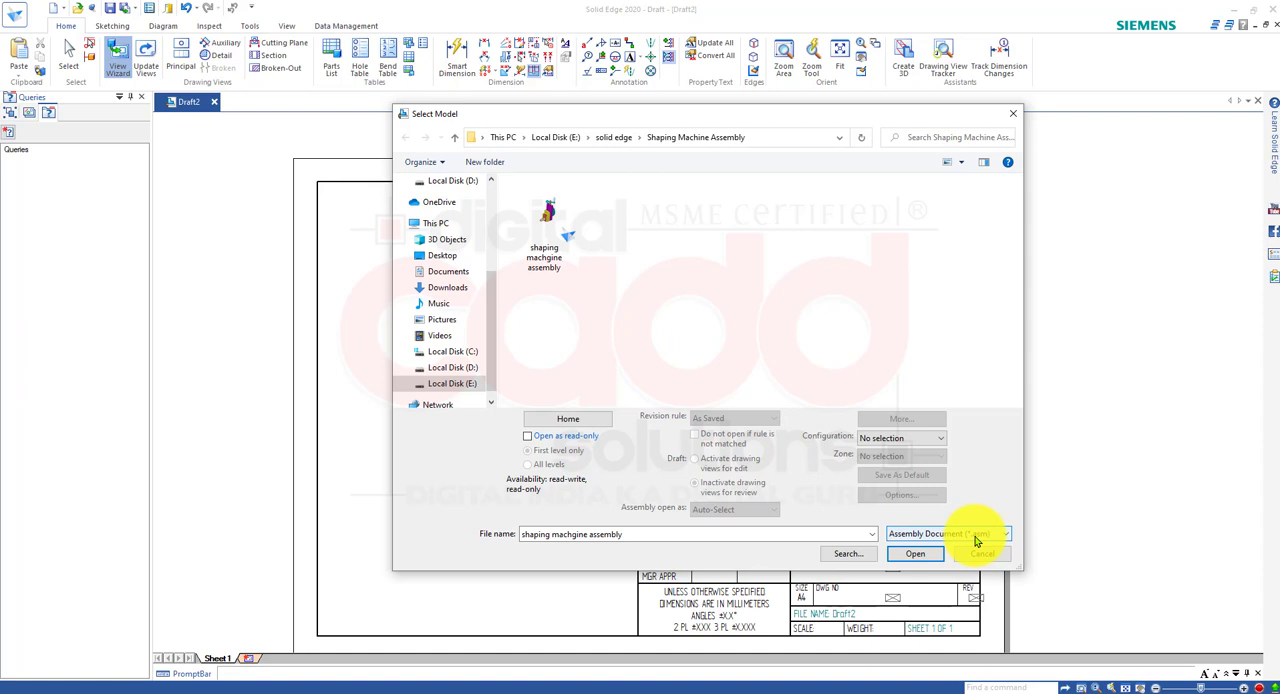
click(978, 537)
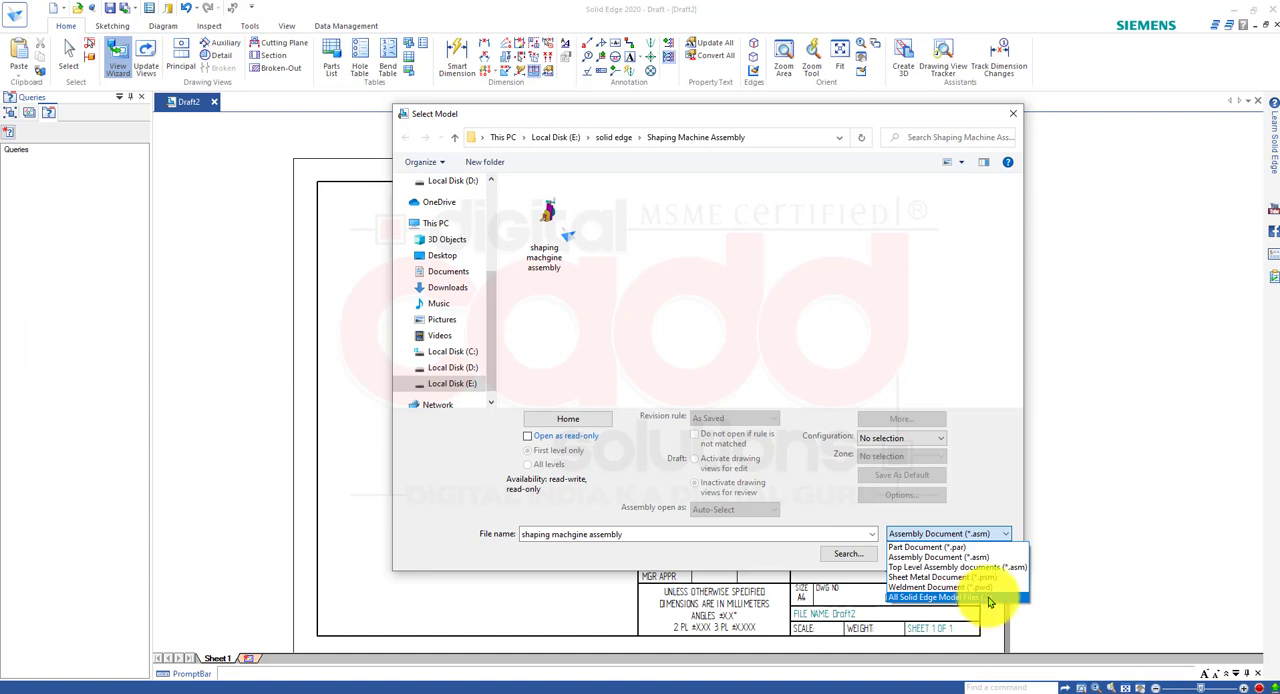
click(986, 597)
scroll(869, 320, down, 2)
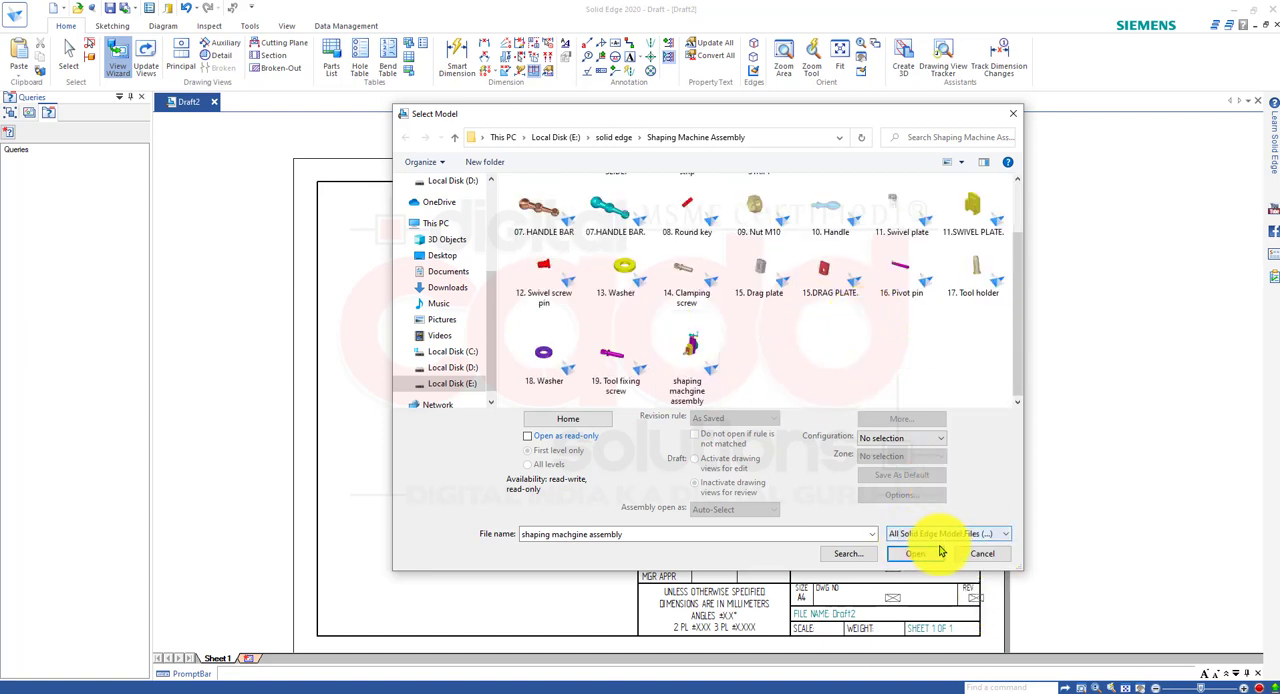
scroll(560, 245, up, 1)
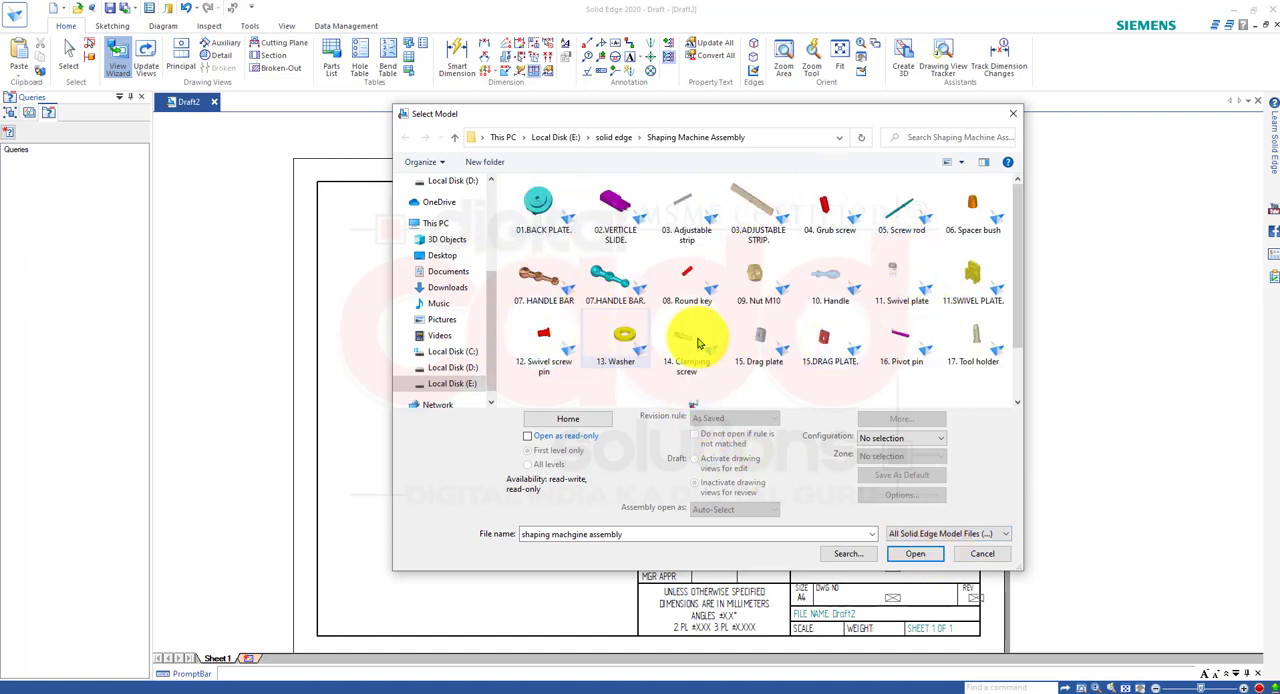
scroll(770, 282, down, 1)
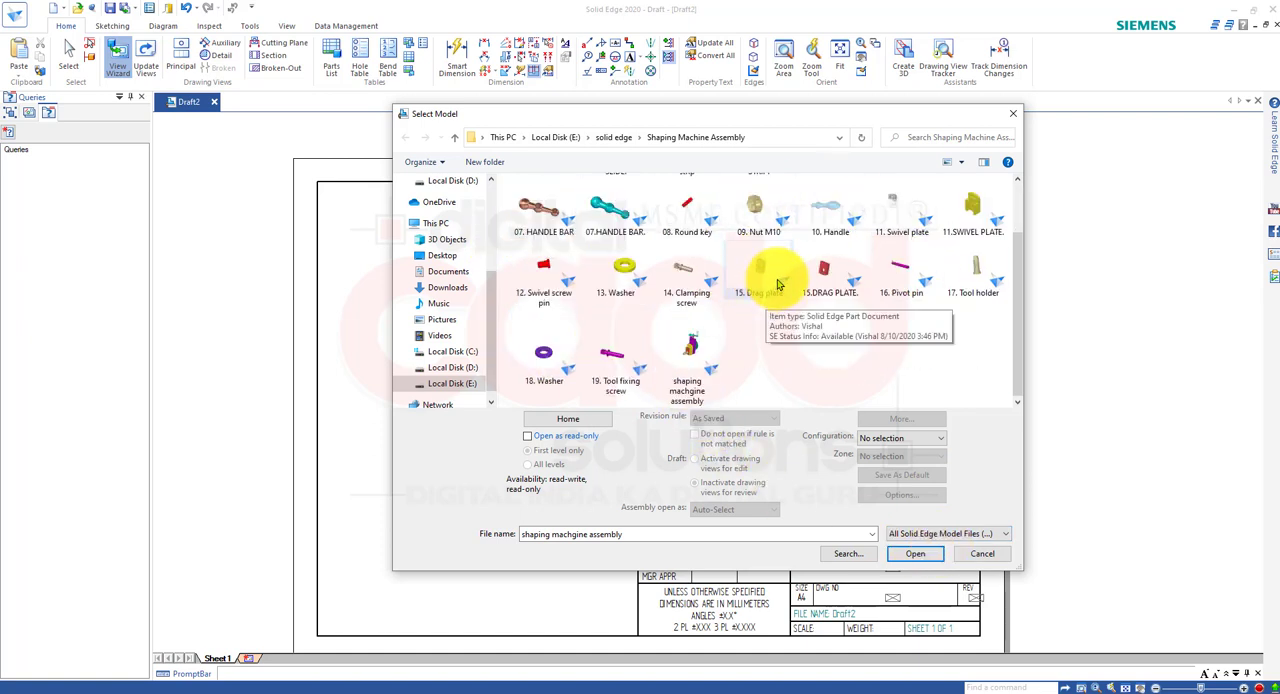
click(690, 360)
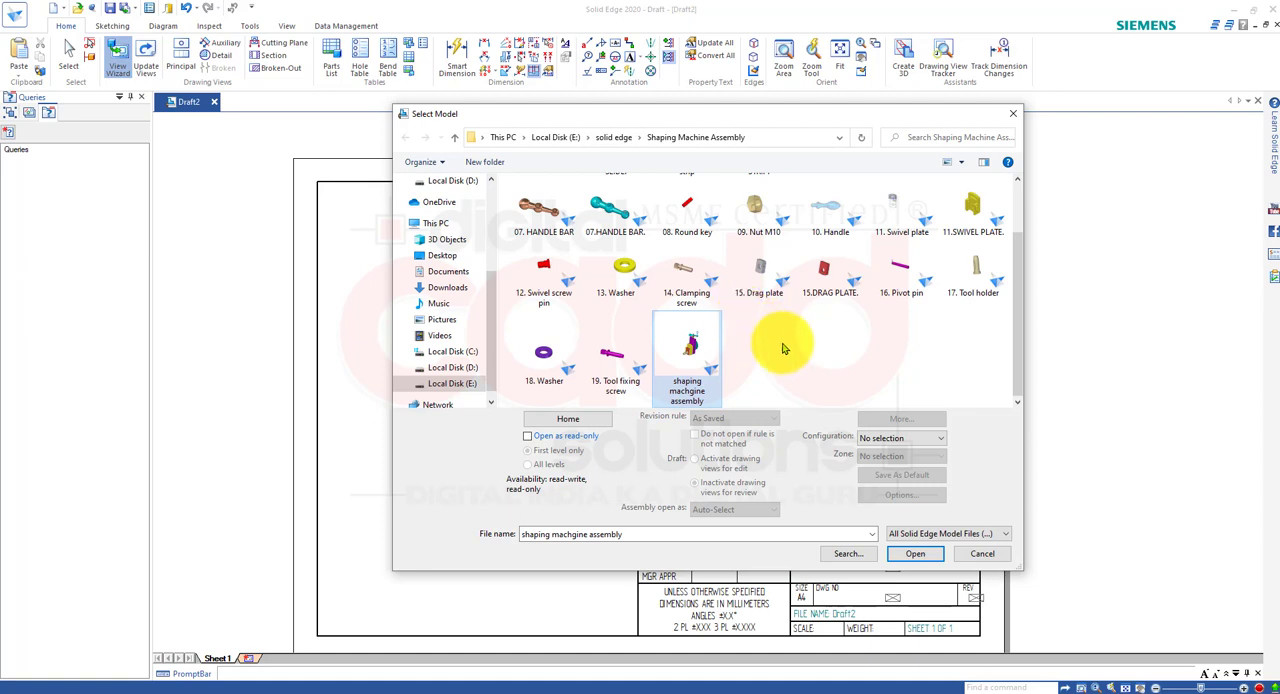
click(940, 533)
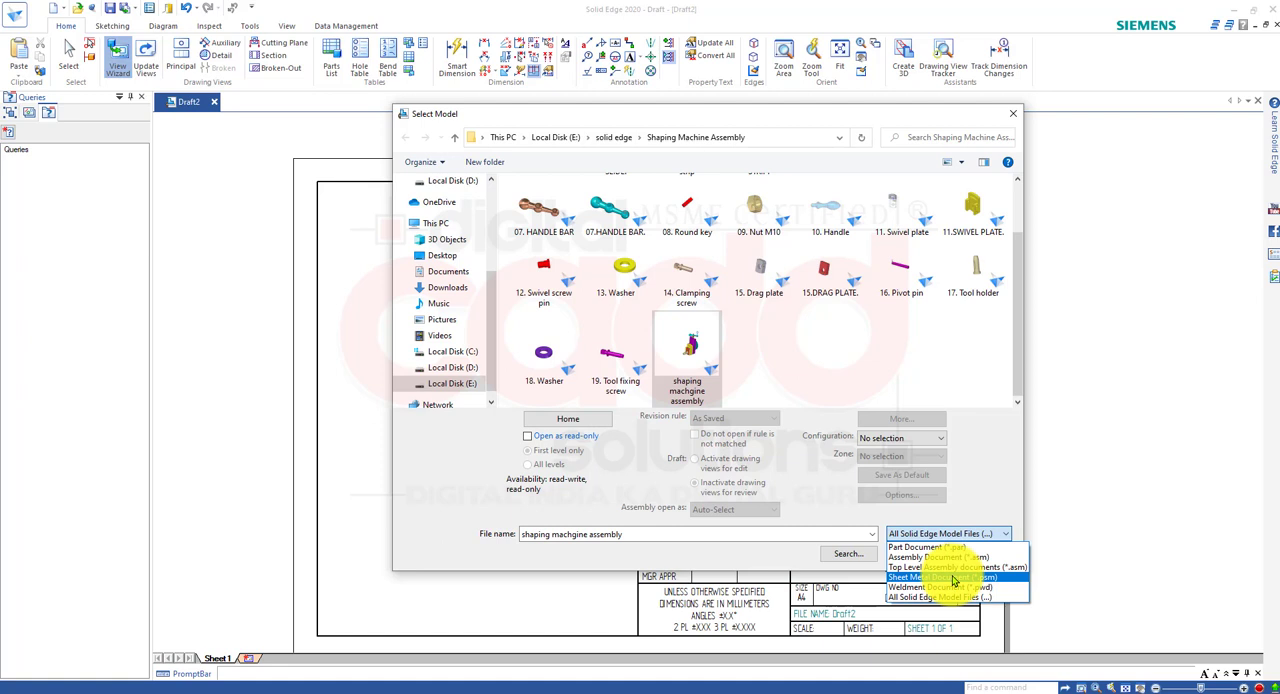
click(1086, 507)
click(1002, 555)
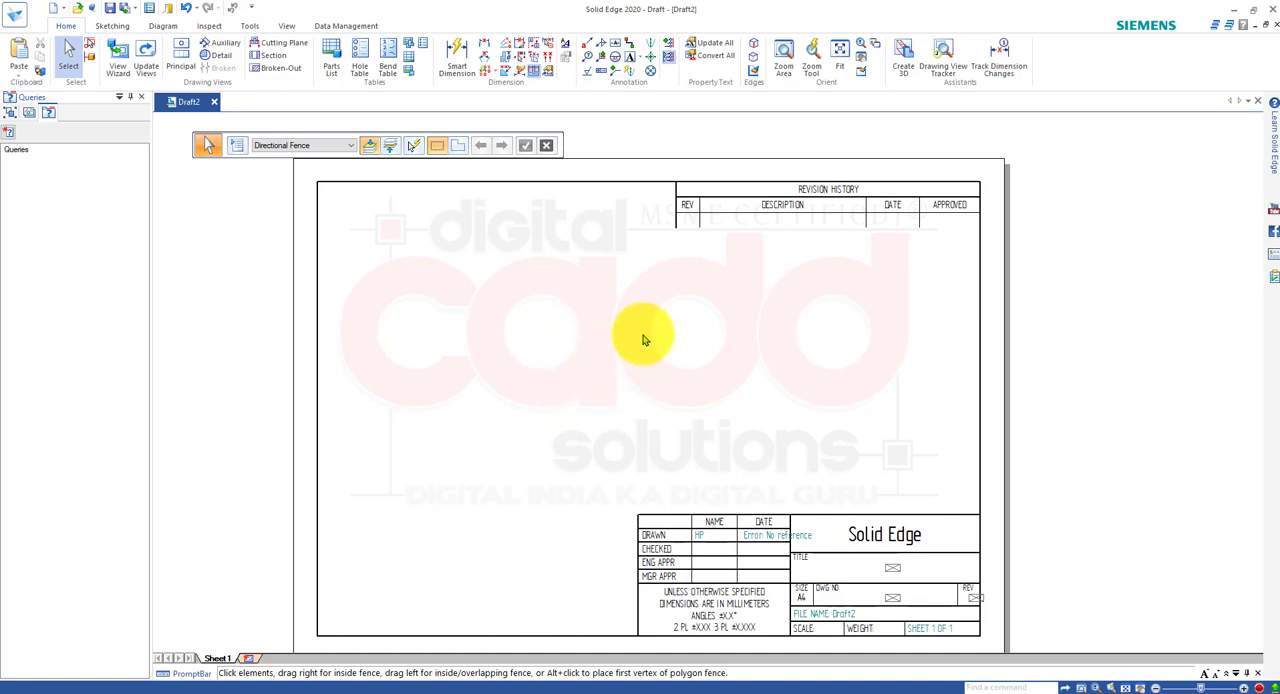
Load the shaping machgine assembly into the View Wizard, with All Solid Edge Model Files as the file type.
click(117, 72)
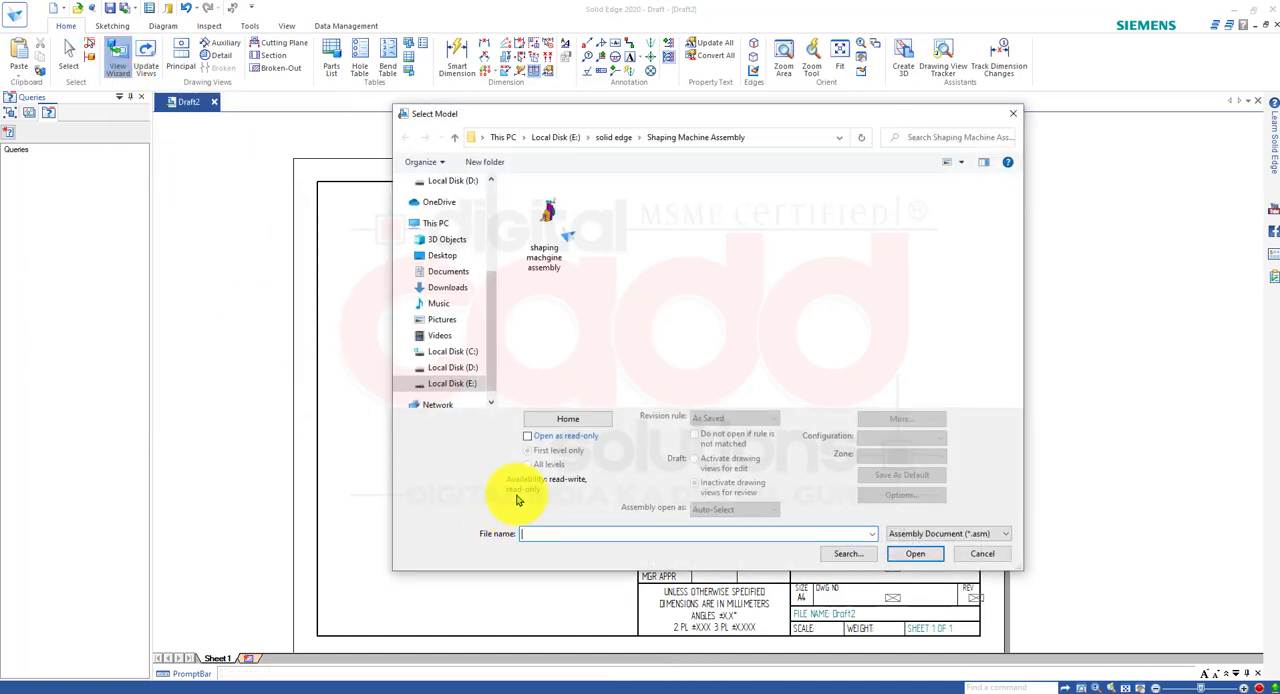
click(950, 533)
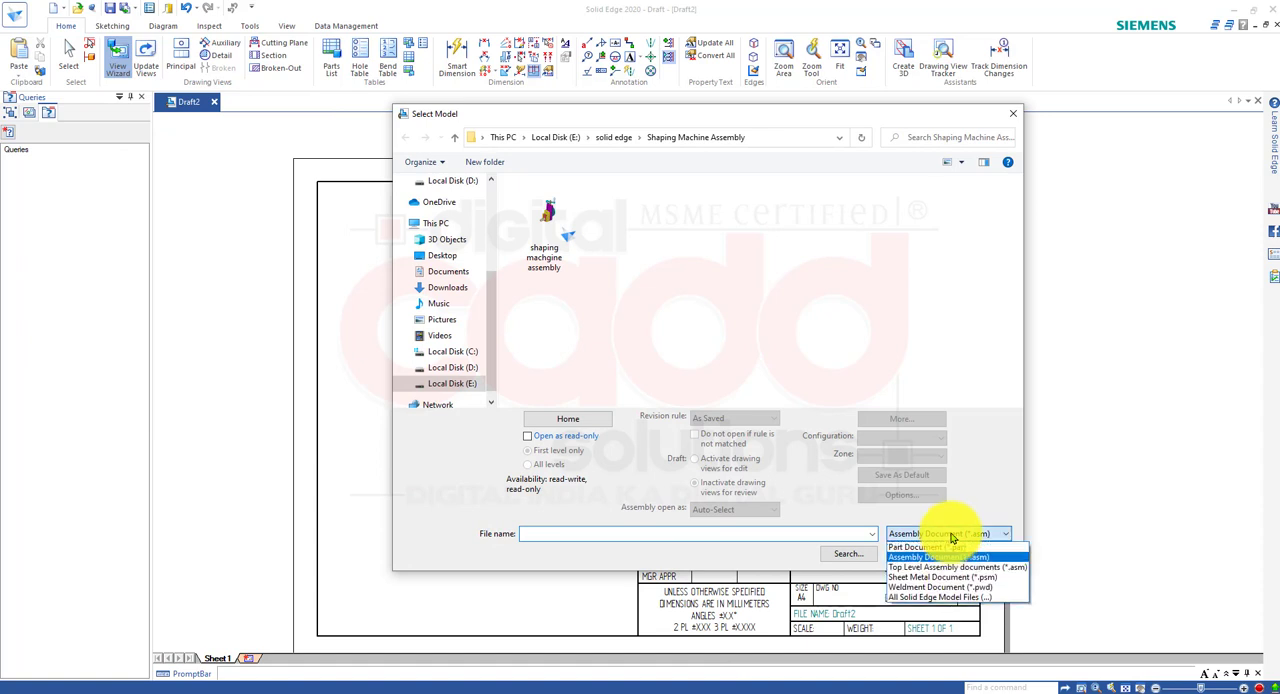
click(925, 598)
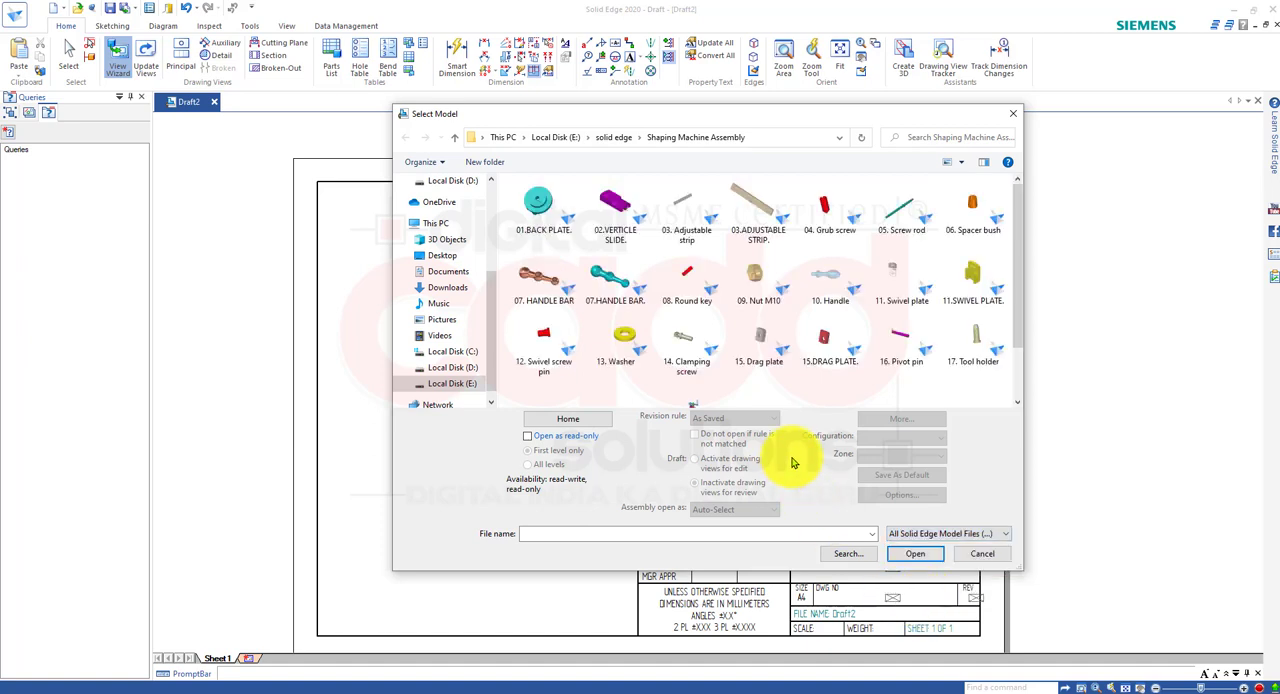
scroll(1017, 229, down, 1)
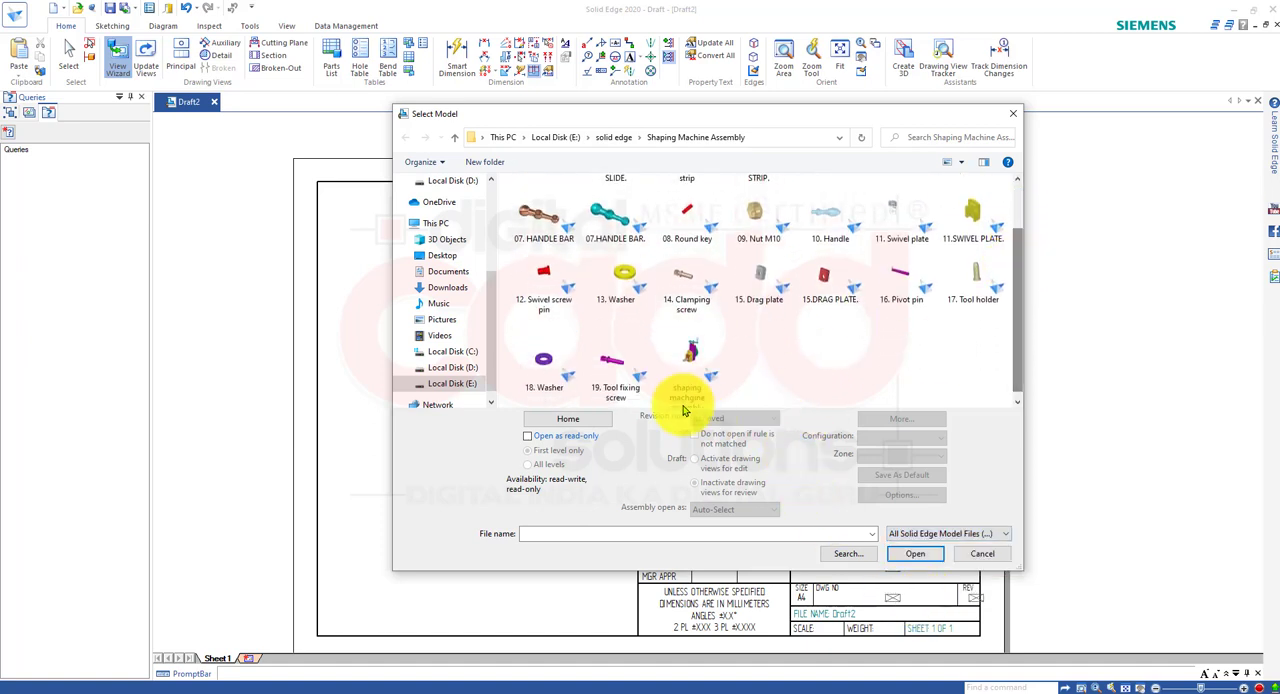
click(680, 368)
click(922, 554)
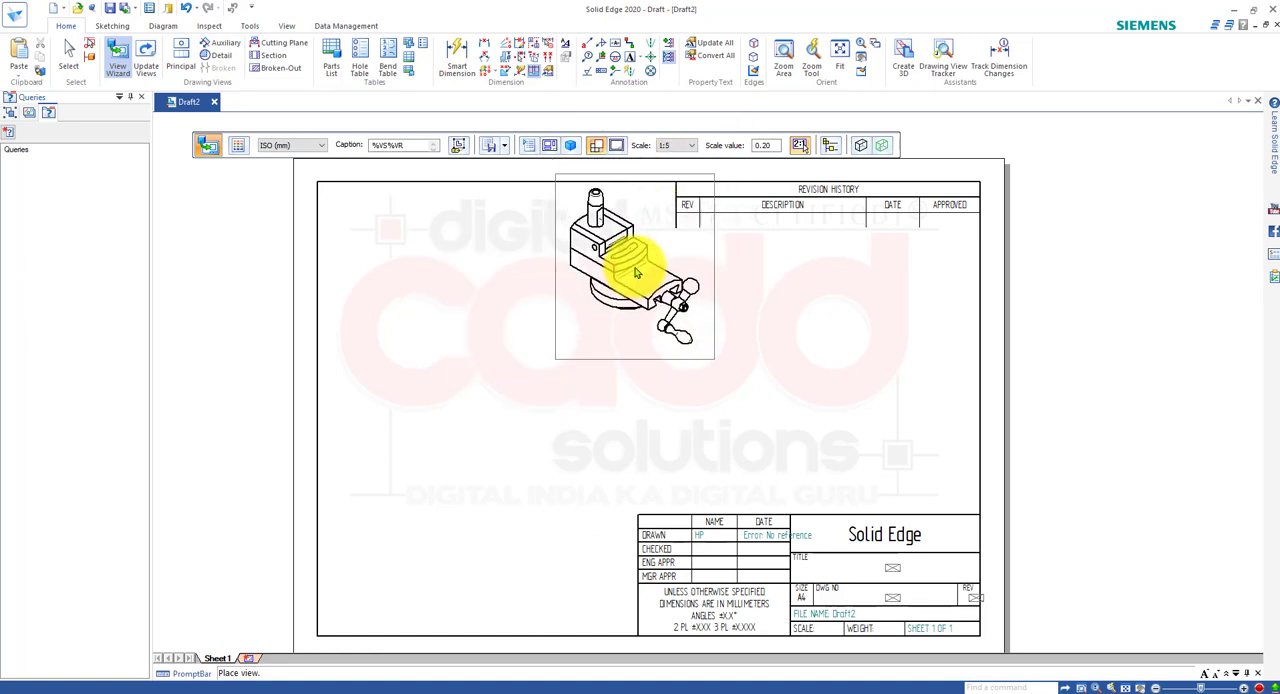
click(638, 265)
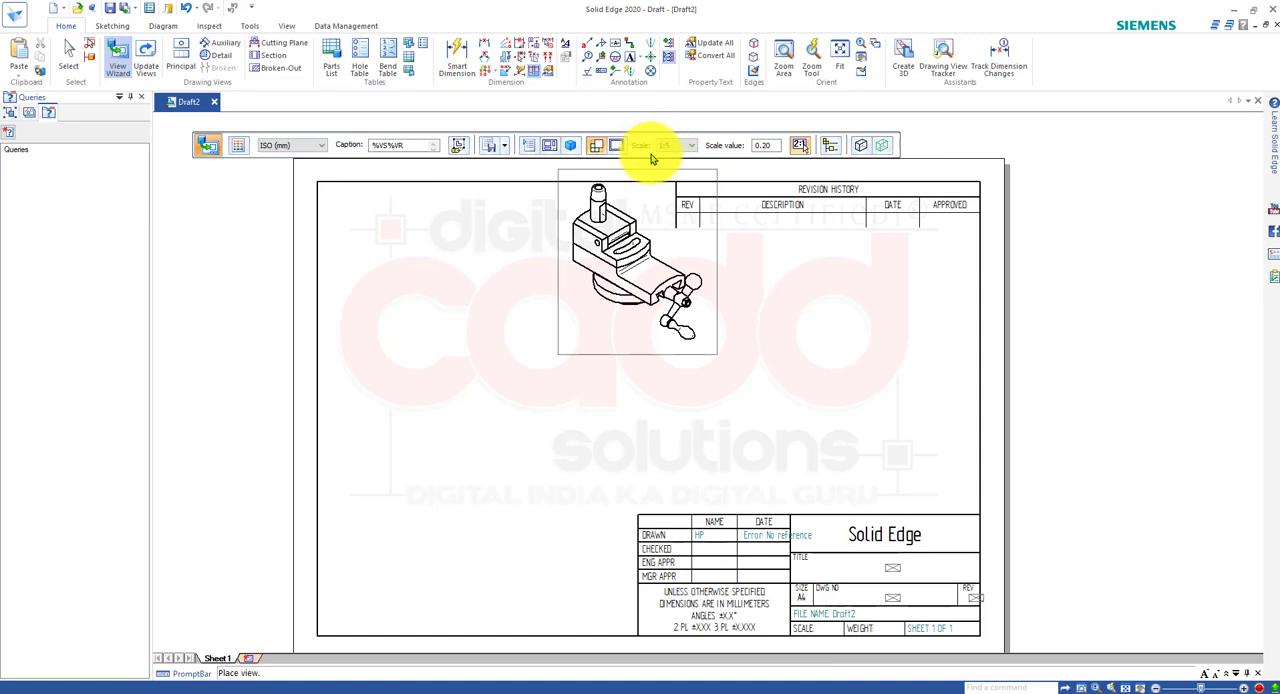
drag(660, 148, 702, 163)
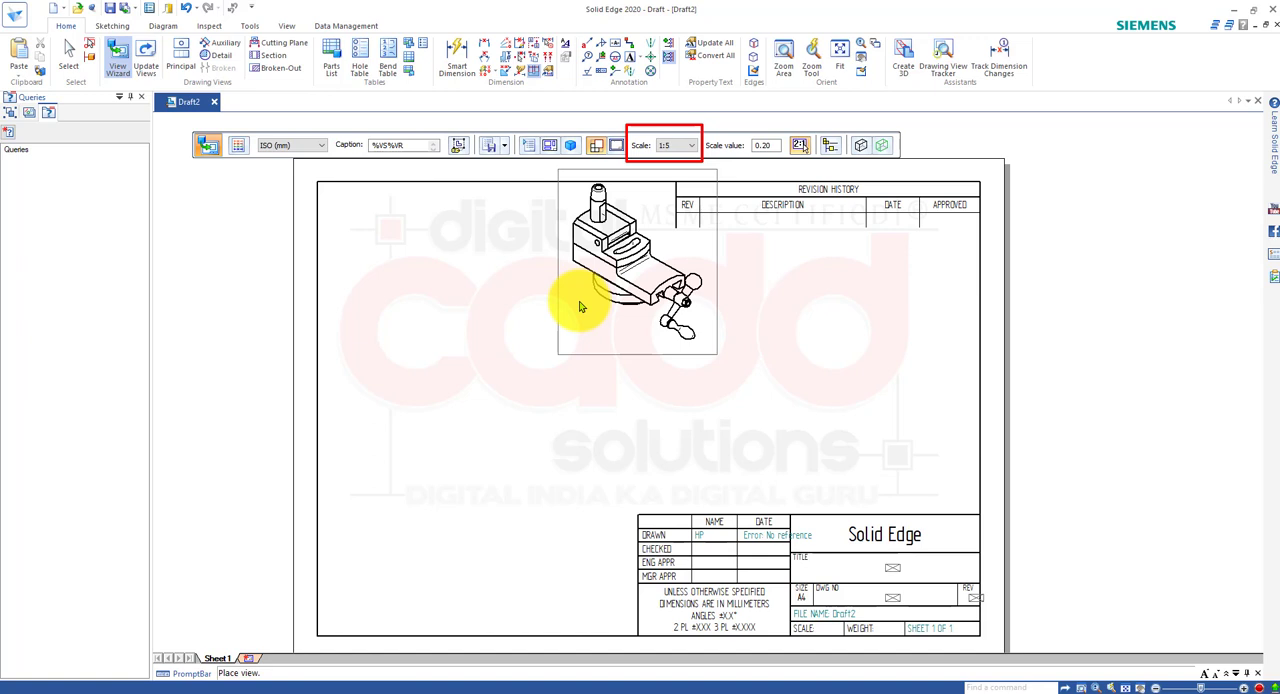
Cancel the pending view placement and reload the shaping machgine assembly model through the View Wizard.
key(Escape)
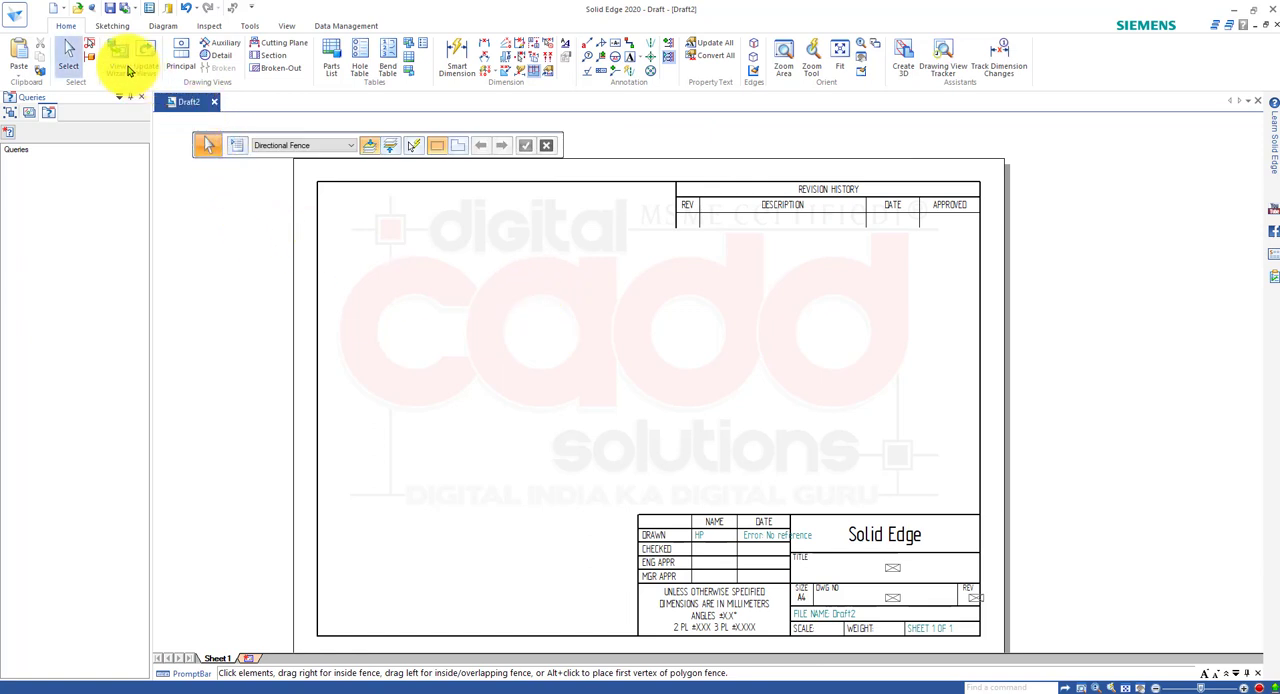
click(116, 56)
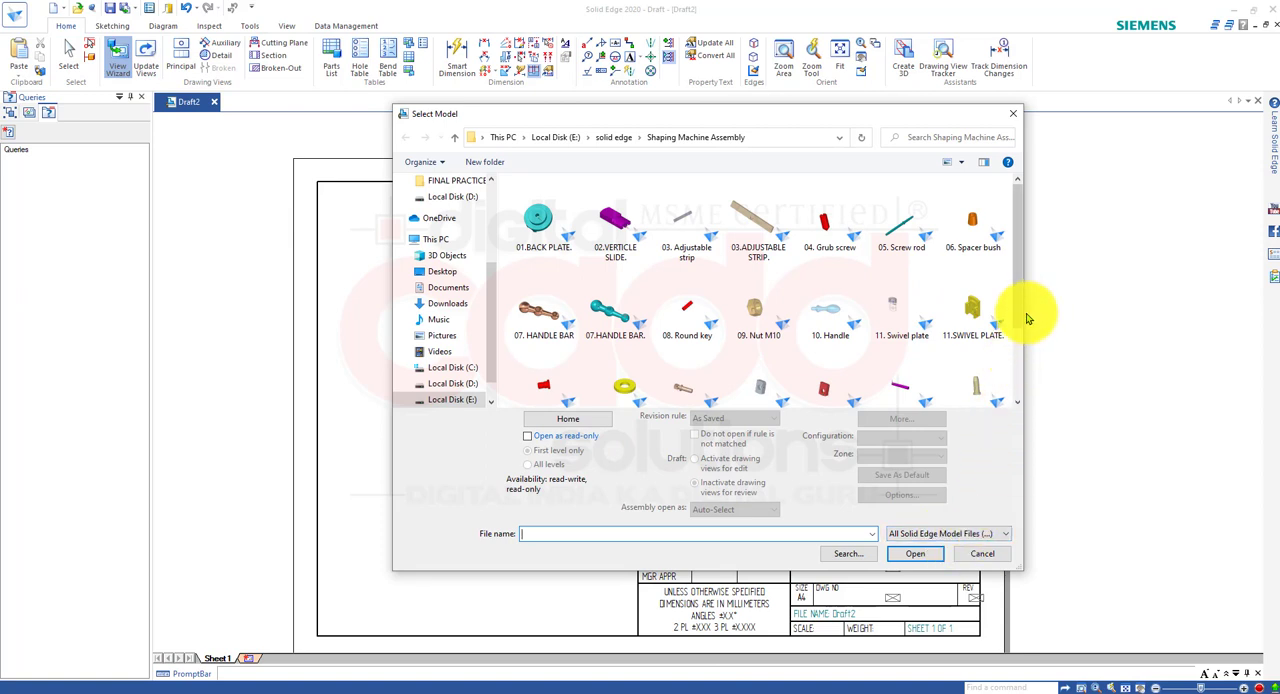
scroll(1019, 340, down, 2)
click(695, 358)
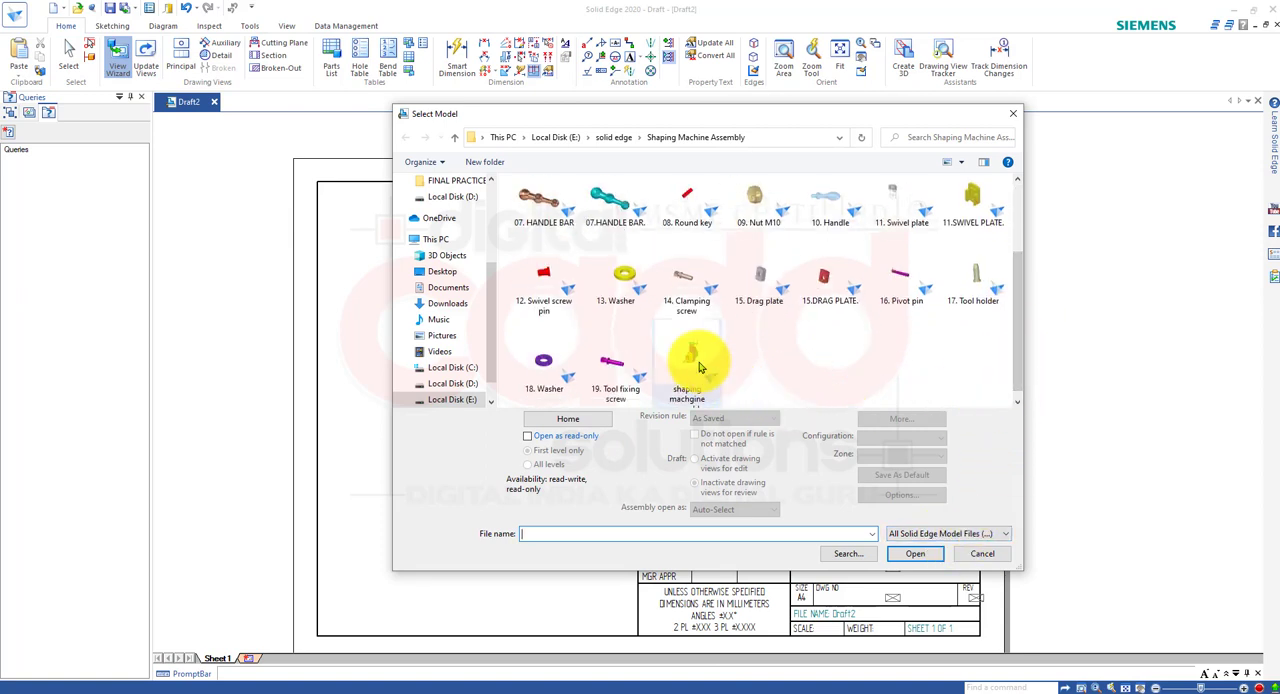
click(578, 688)
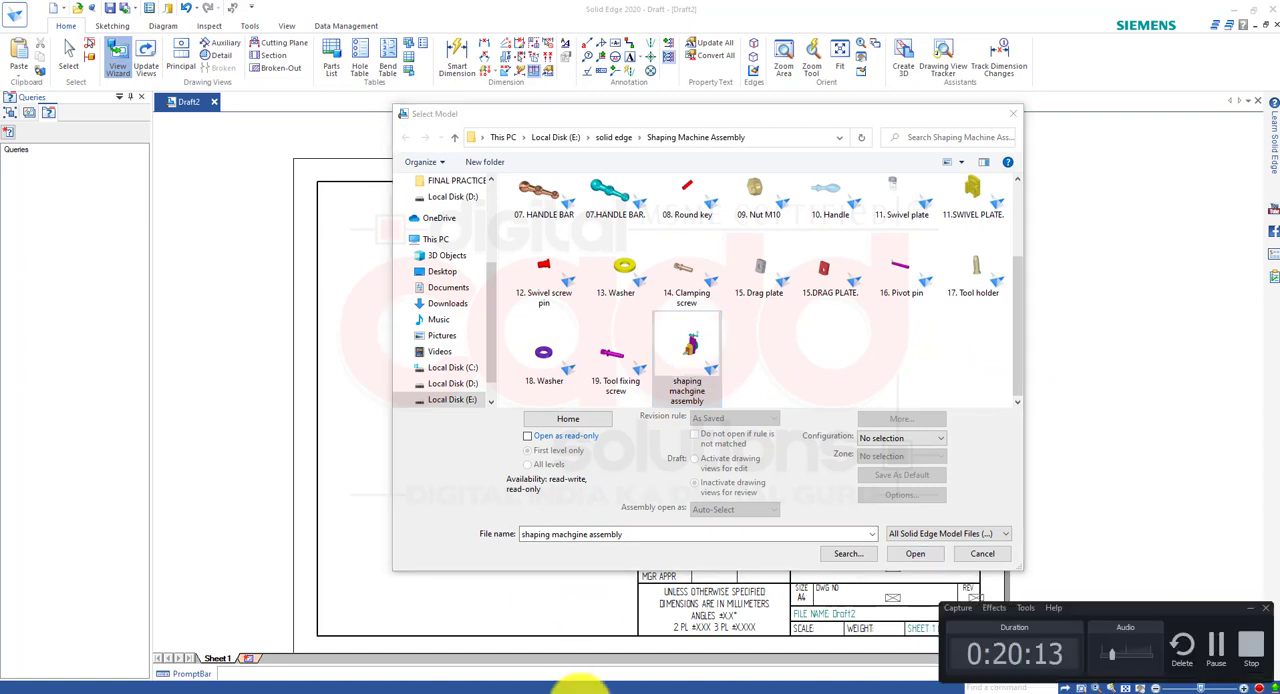
click(915, 553)
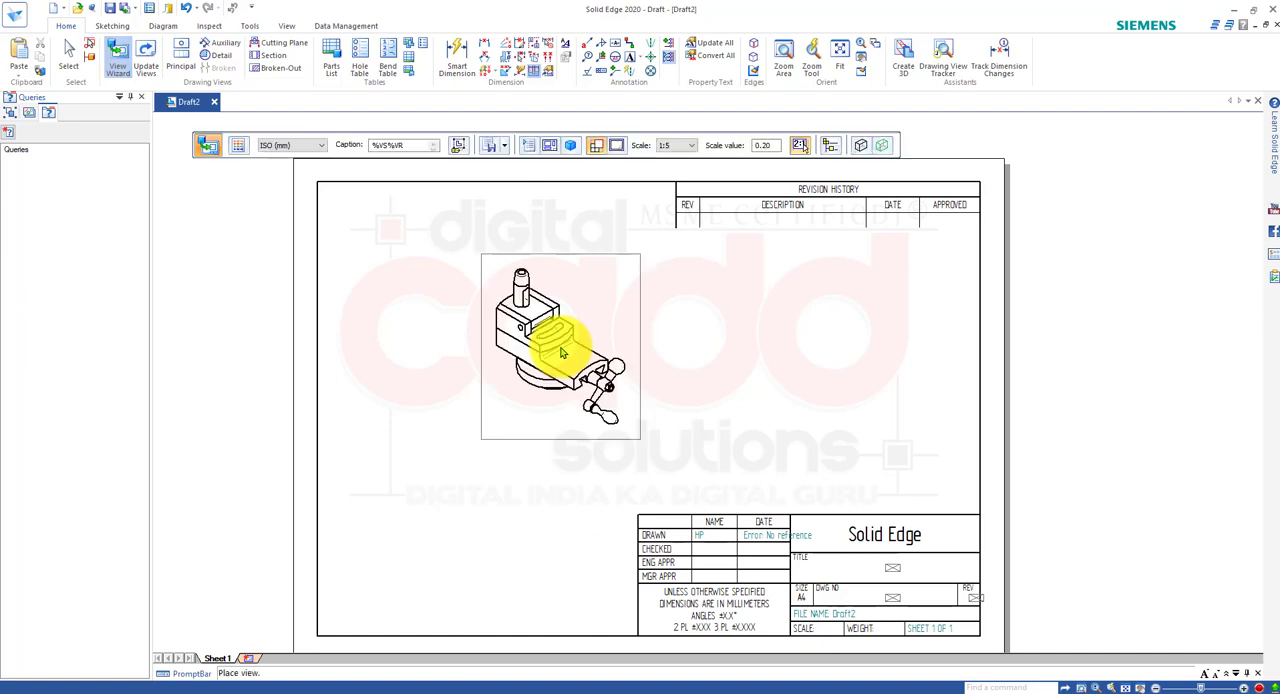
Set the view scale to 1:2 and place the pictorial assembly view beside the revision and title blocks.
click(665, 145)
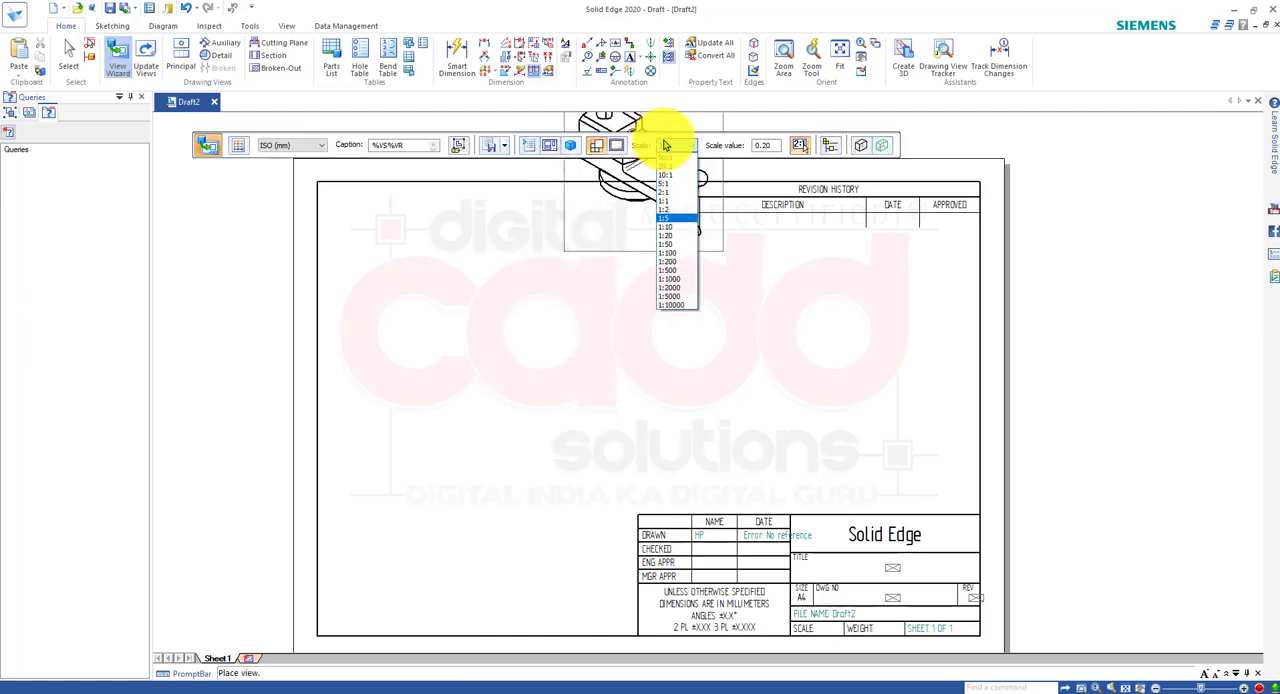
click(684, 211)
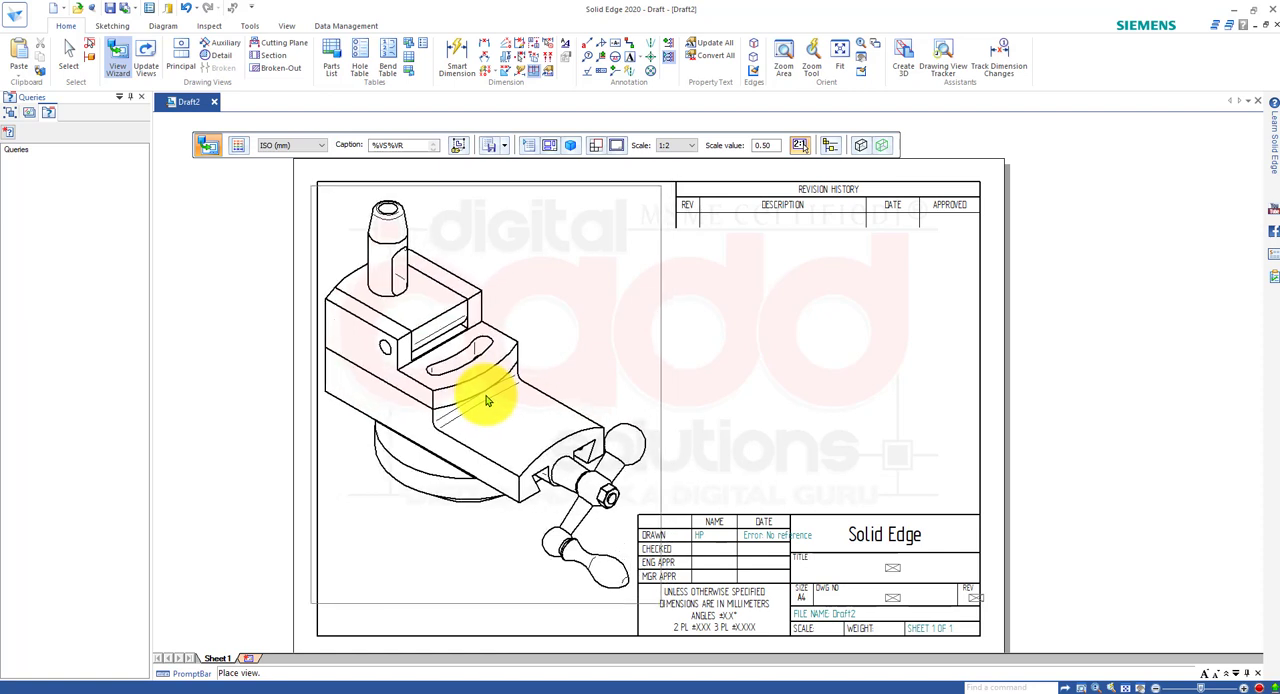
click(487, 400)
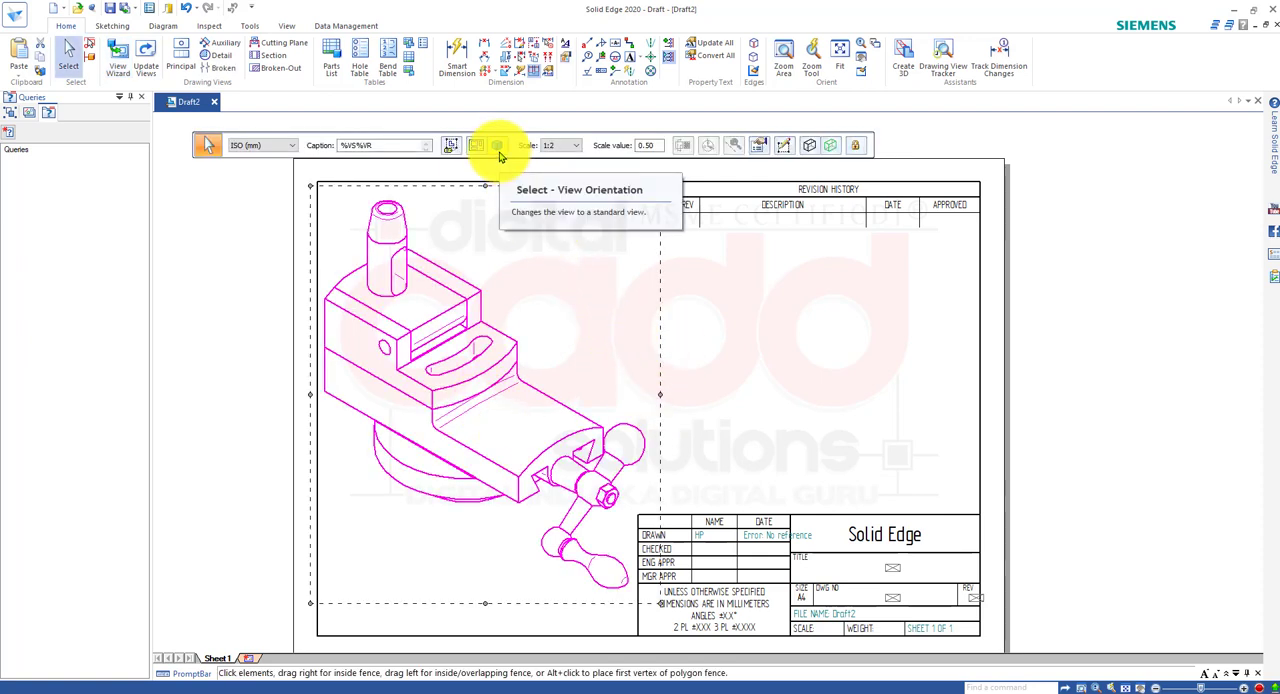
Examine the placed view's available standard scales and its Scale value setting.
click(567, 148)
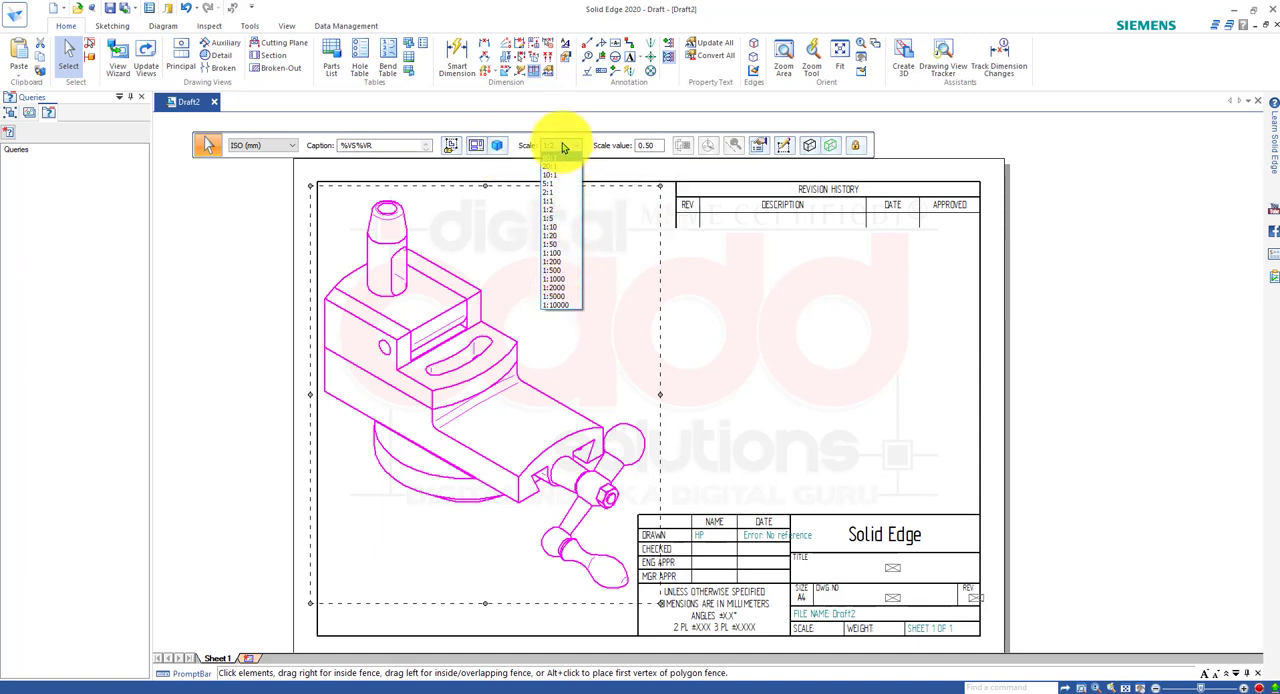
click(661, 154)
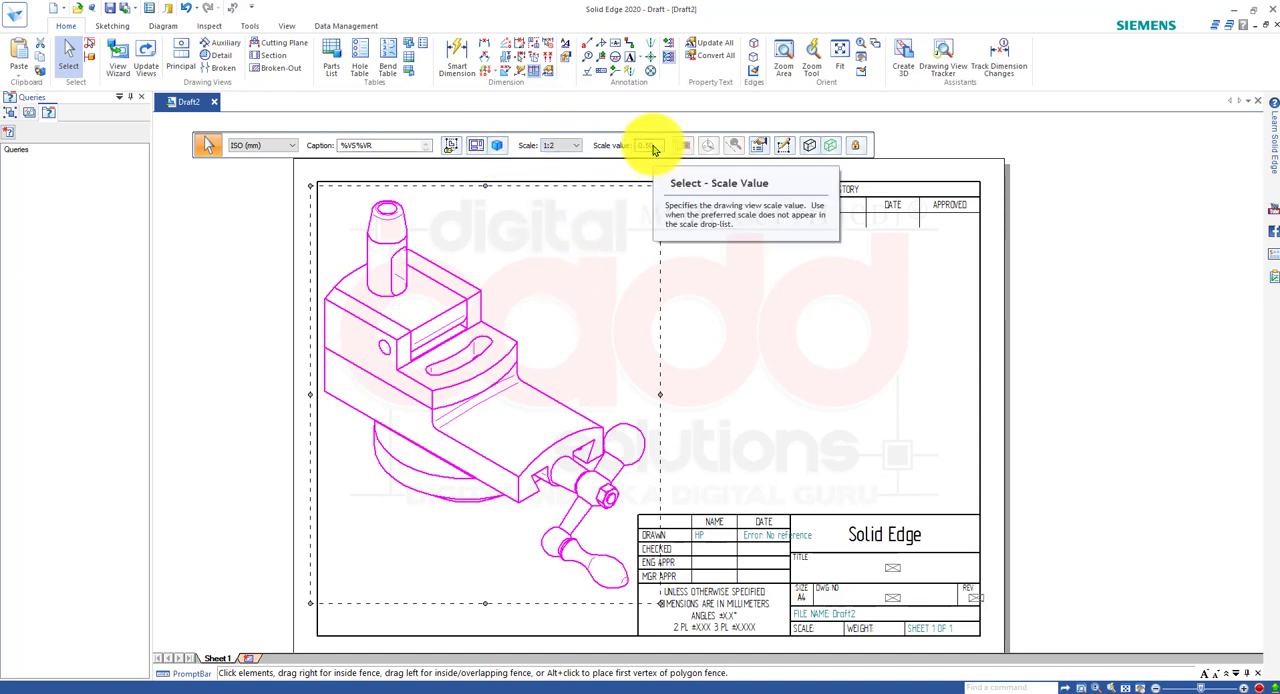
drag(664, 147, 618, 160)
click(662, 150)
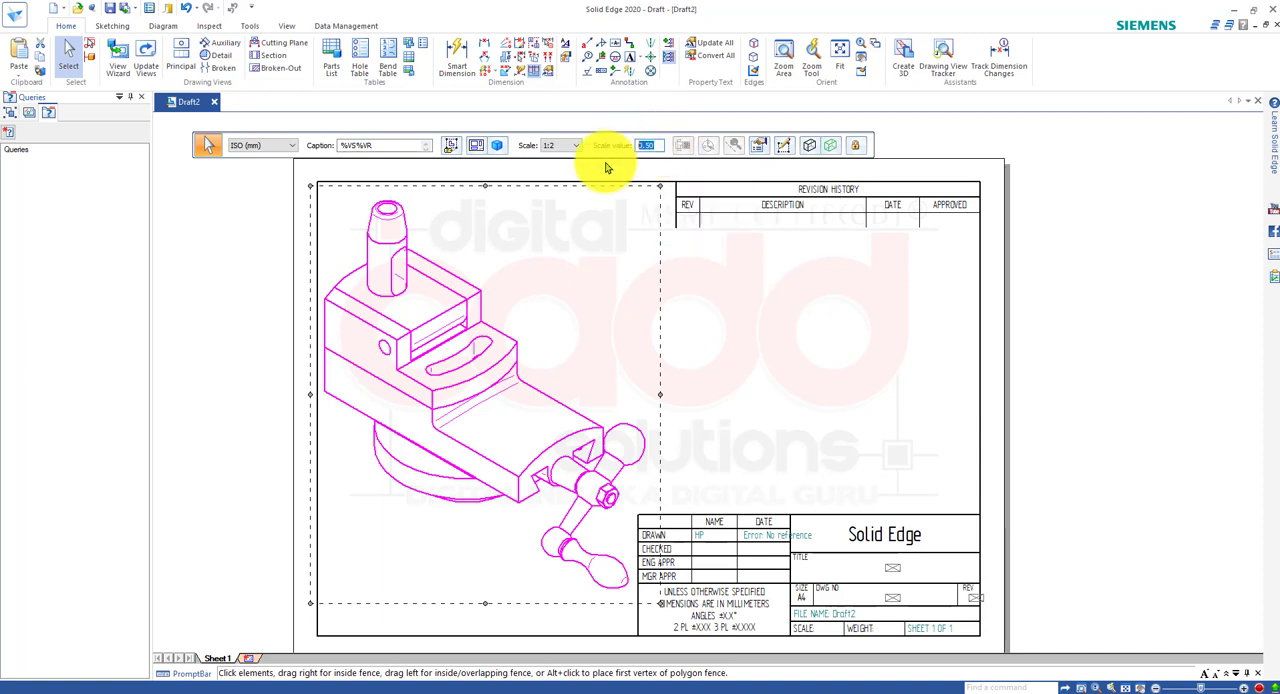
click(565, 147)
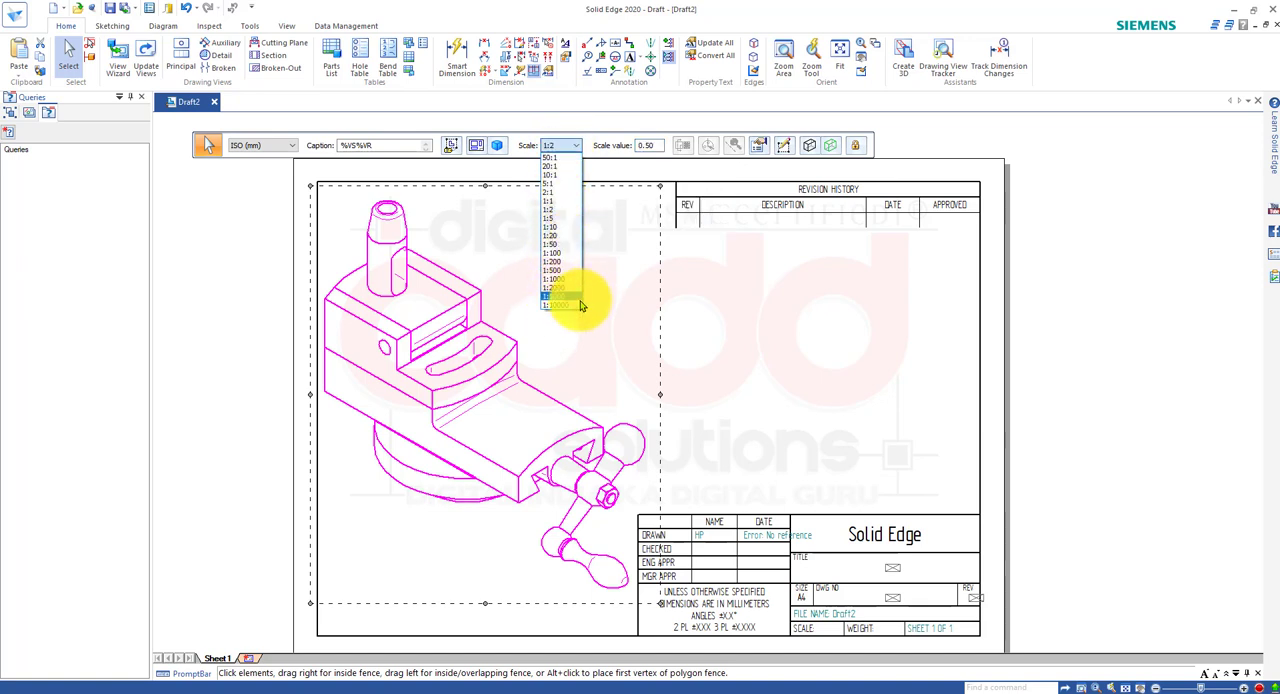
click(697, 304)
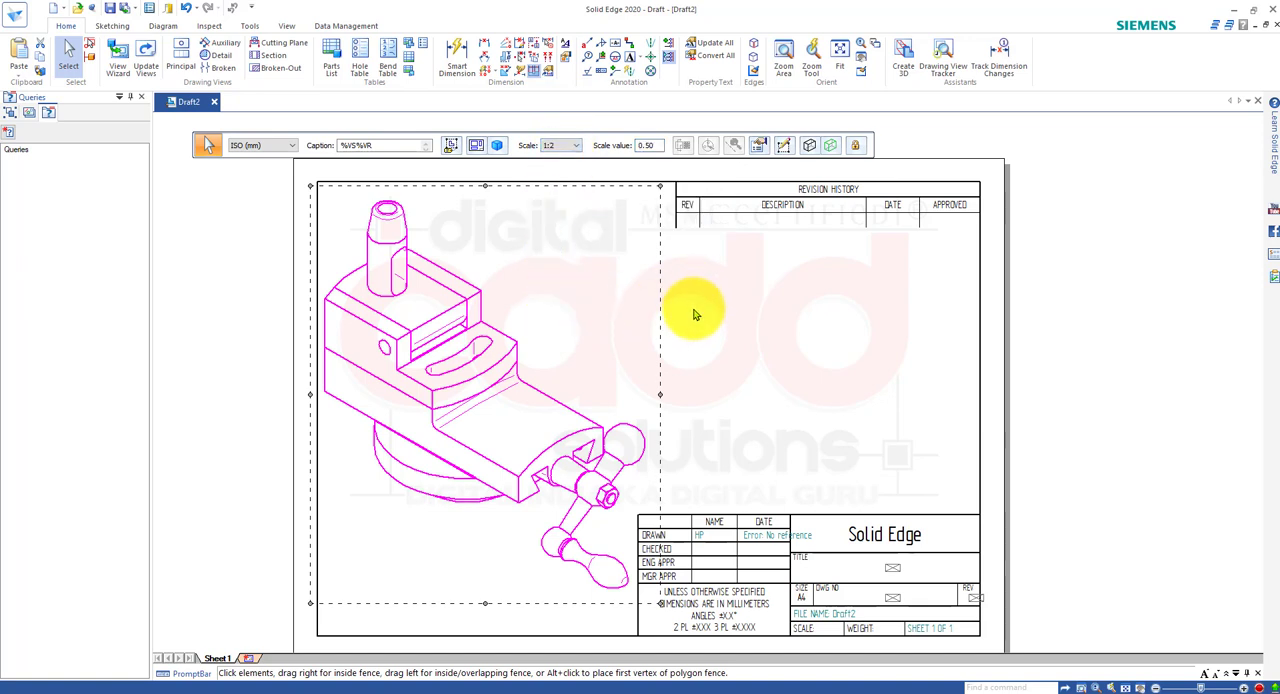
double_click(648, 146)
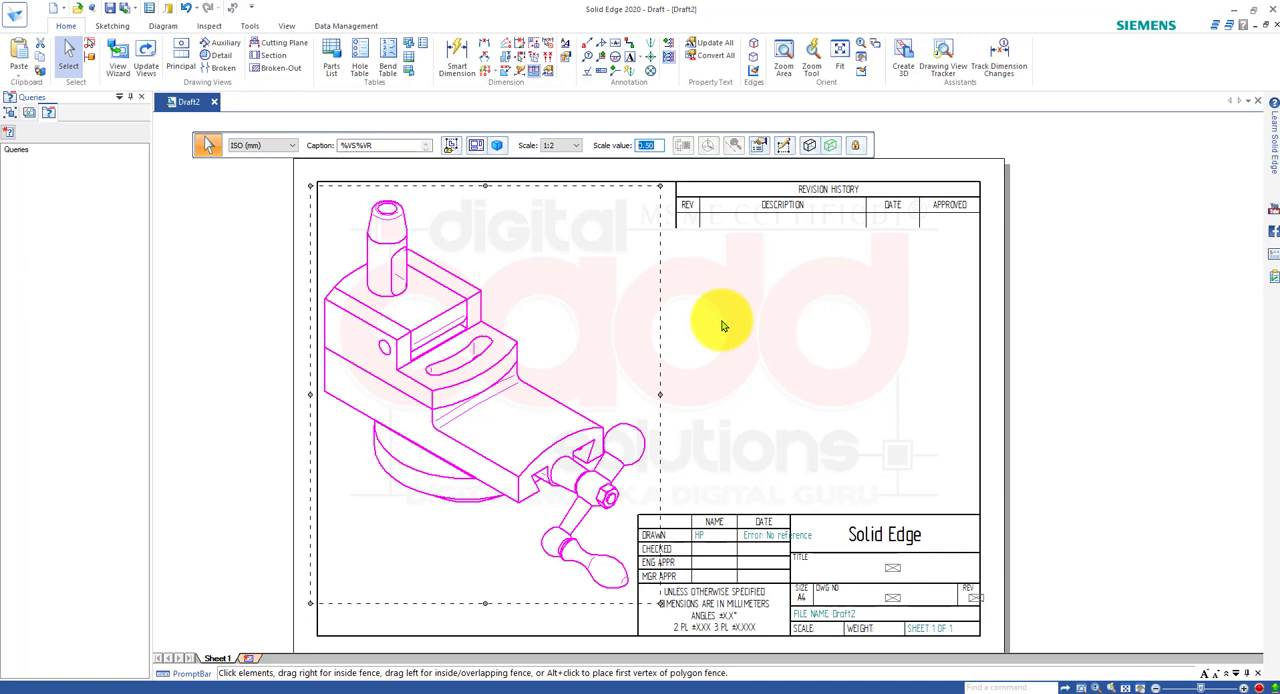
Set the pictorial view's display to Shaded and update the view.
click(811, 146)
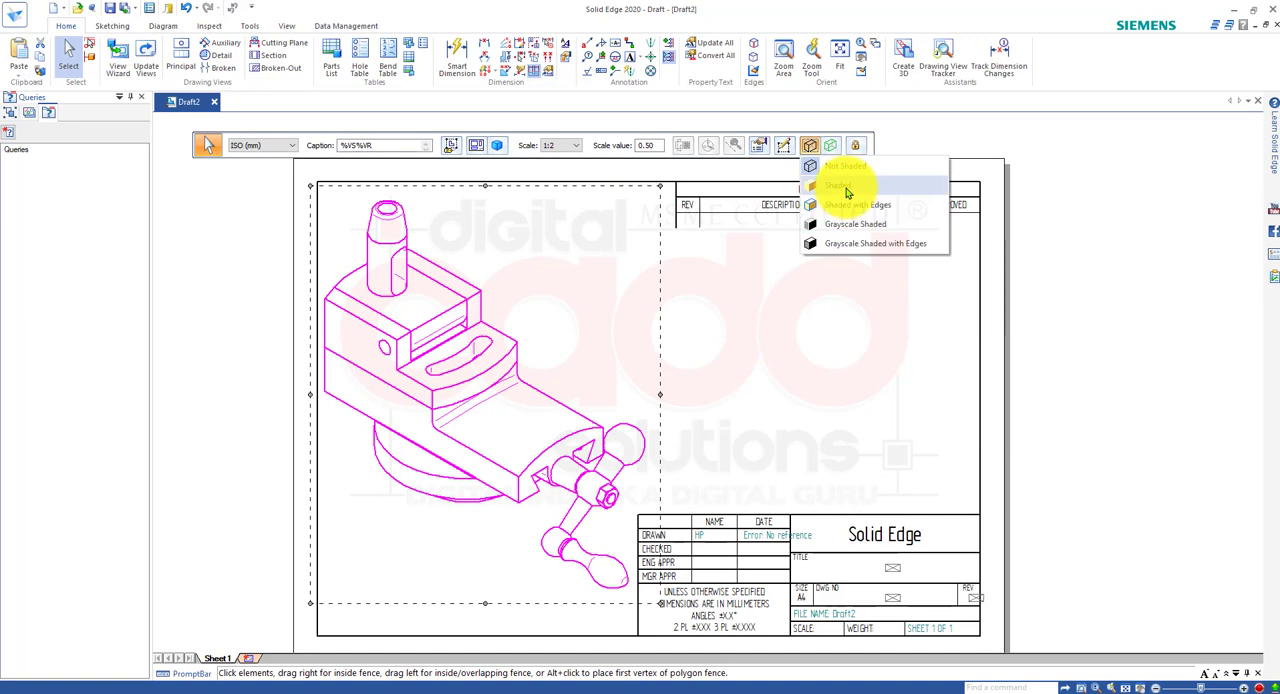
click(846, 192)
key(Escape)
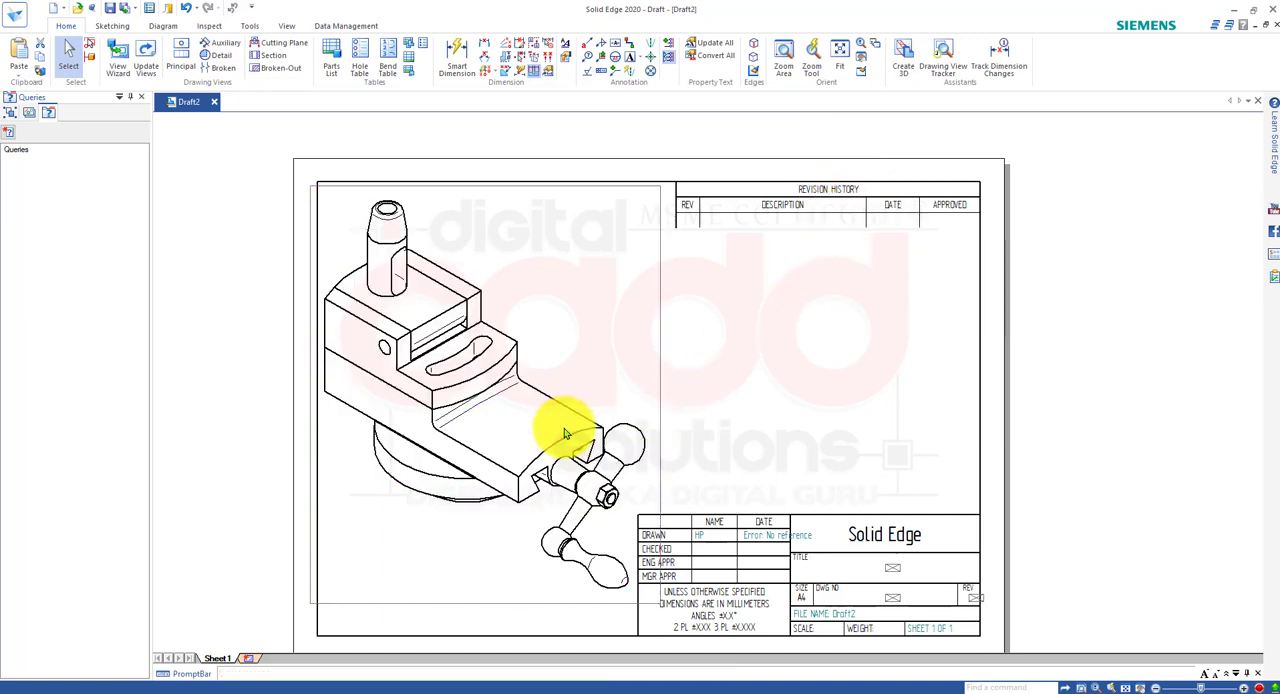
click(567, 434)
right_click(572, 436)
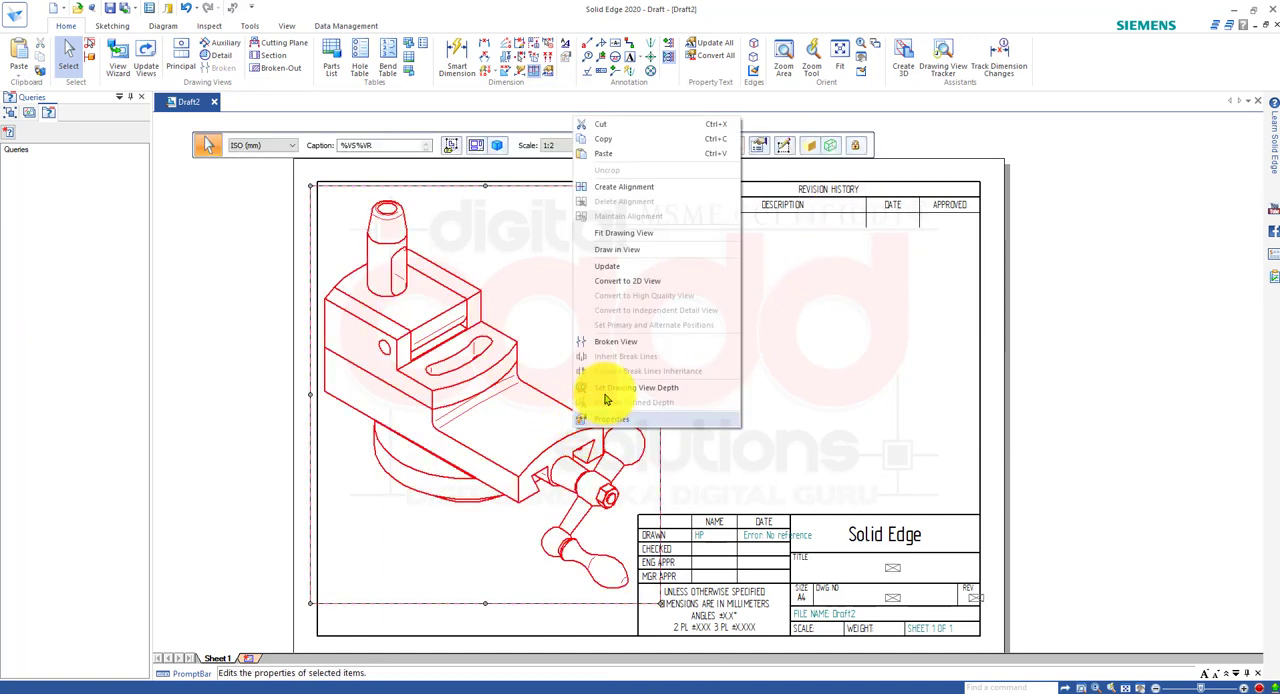
click(617, 272)
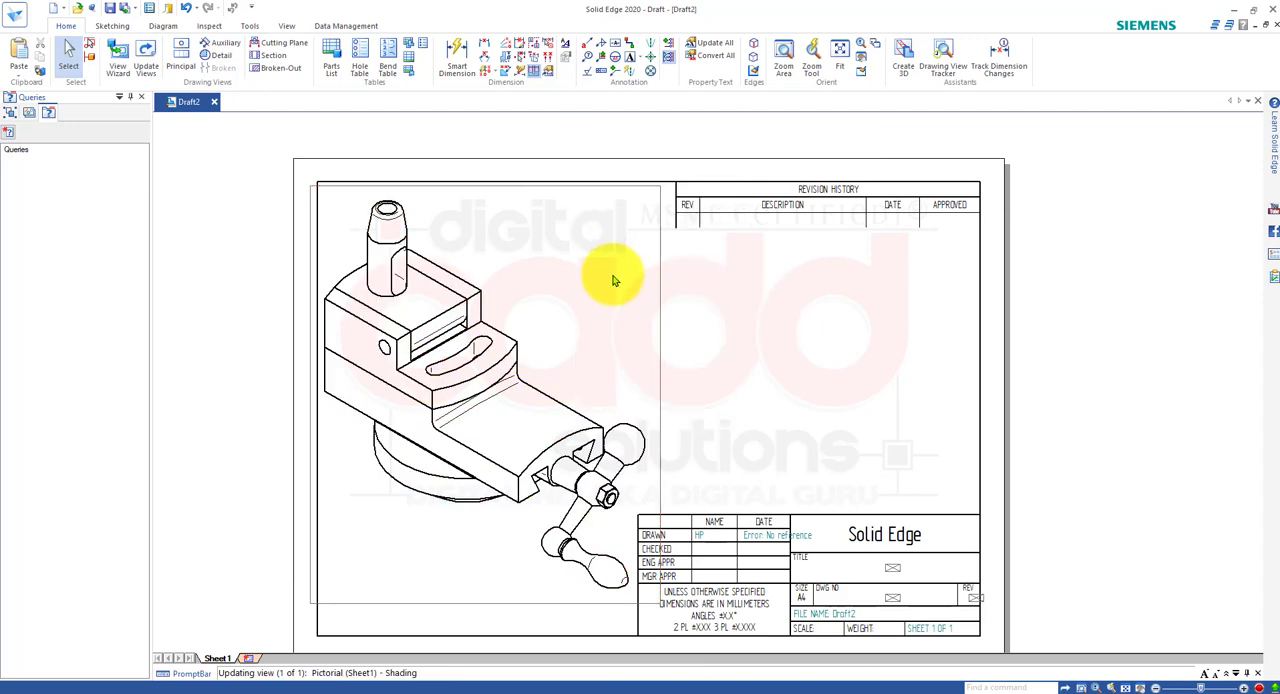
click(797, 393)
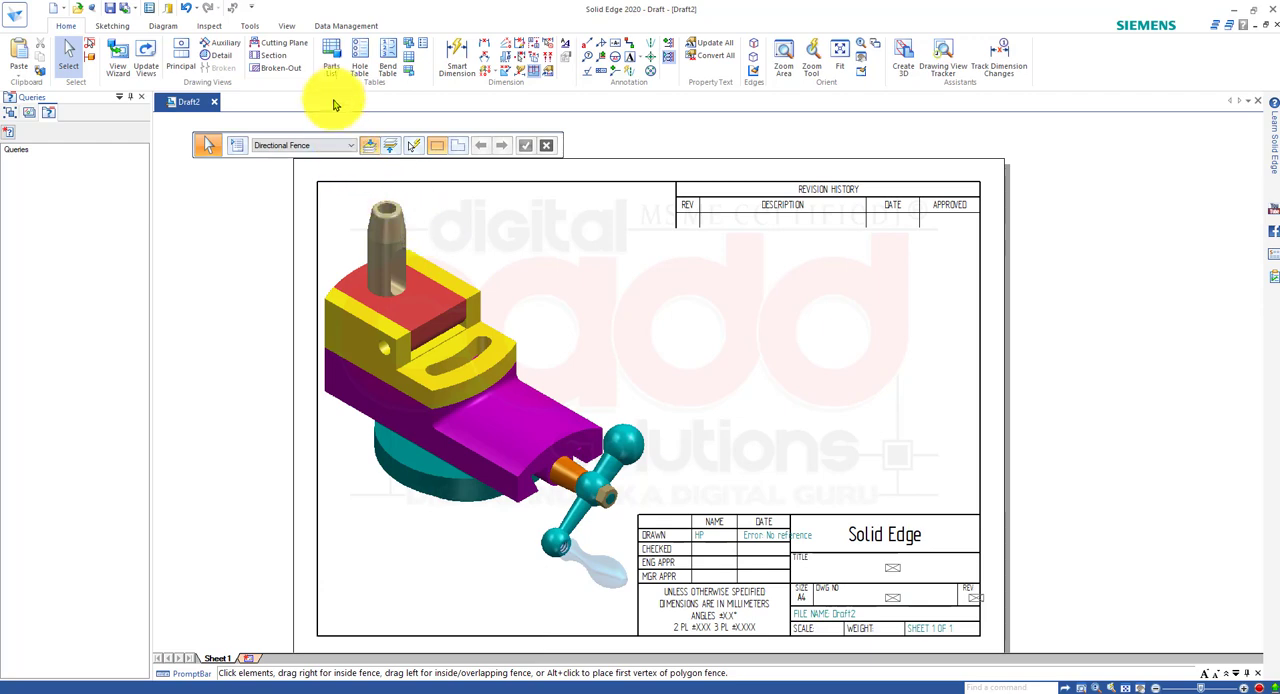
Create a Normal parts list with balloons from the pictorial view, placing the table between the revision block and title block.
click(331, 66)
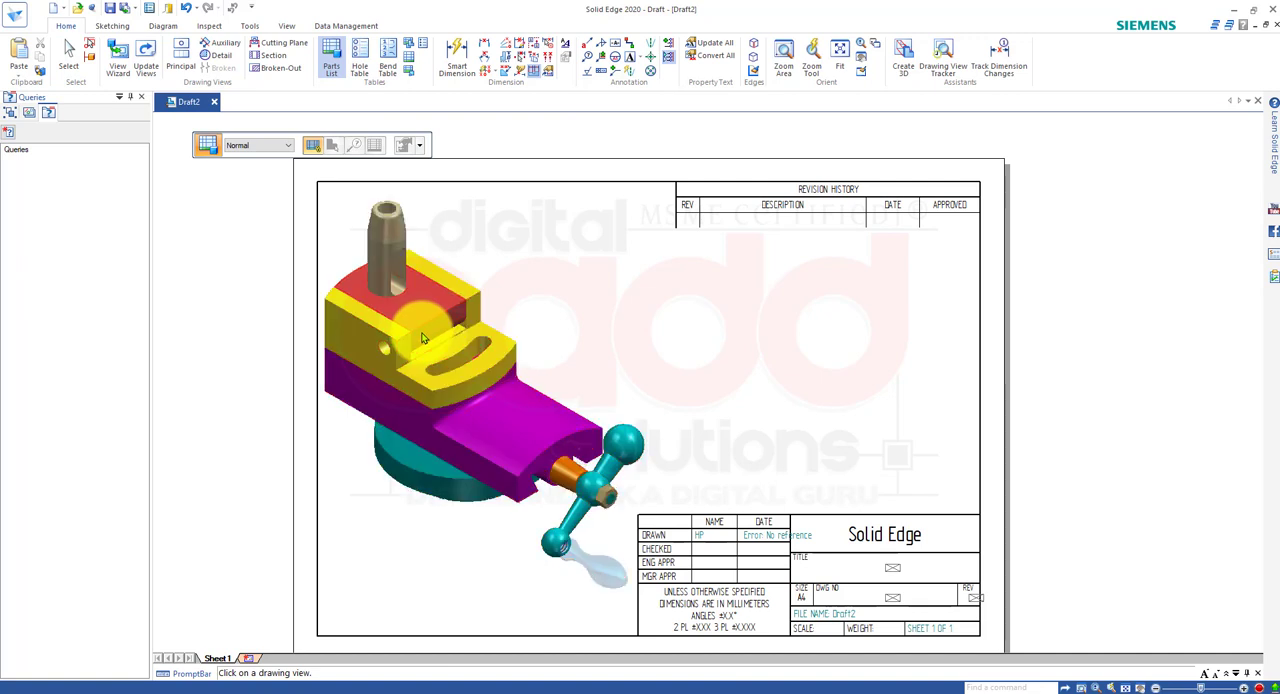
click(422, 338)
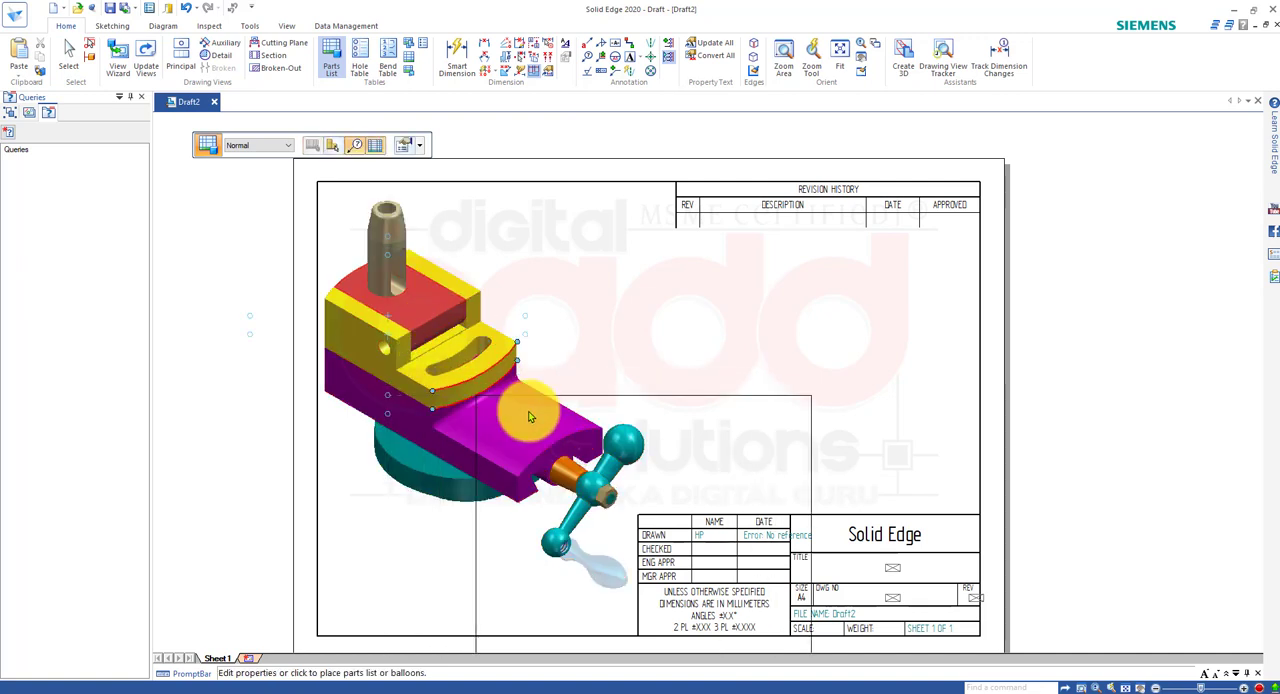
click(644, 232)
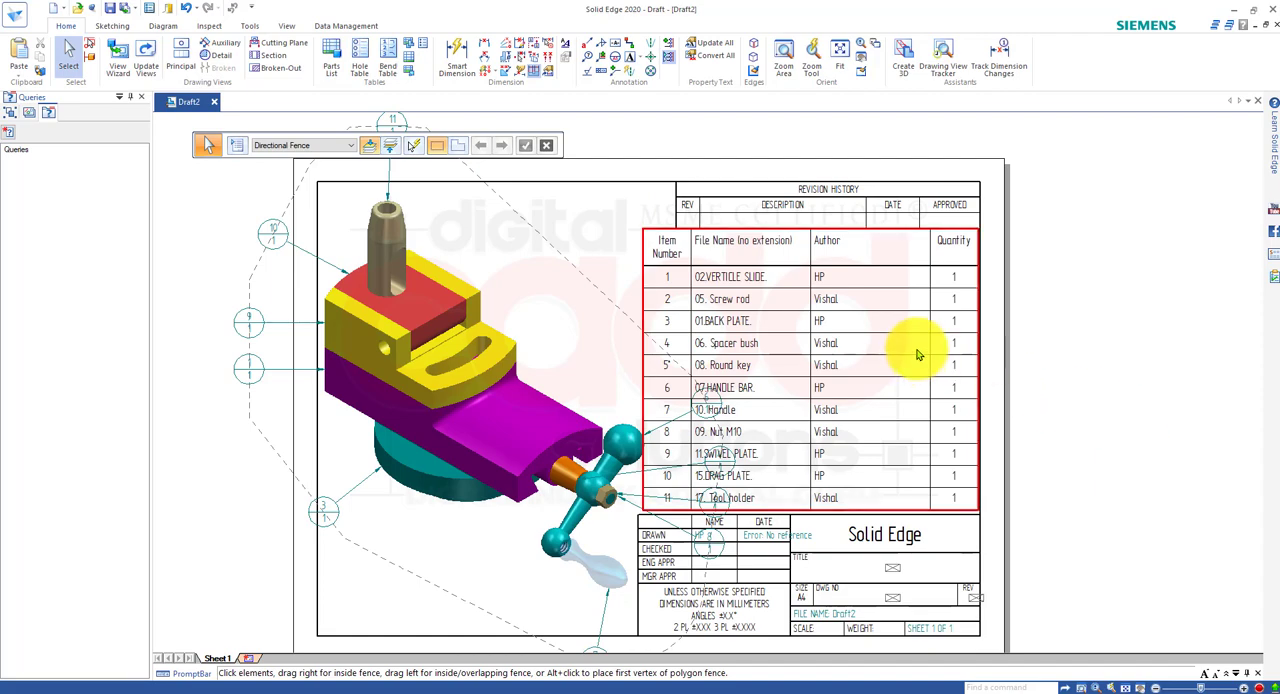
Examine the parts list's item numbers, file names, Author column and quantities together with the balloons around the view.
scroll(908, 362, up, 3)
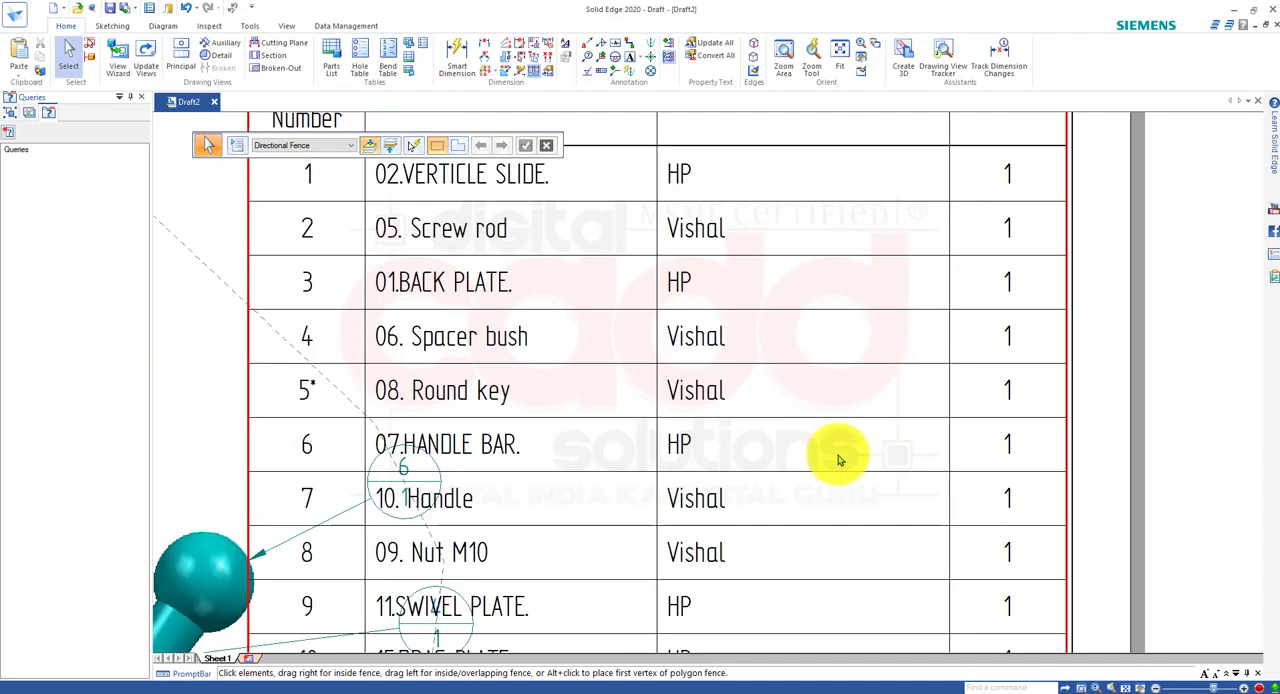
scroll(814, 514, down, 3)
scroll(760, 563, up, 5)
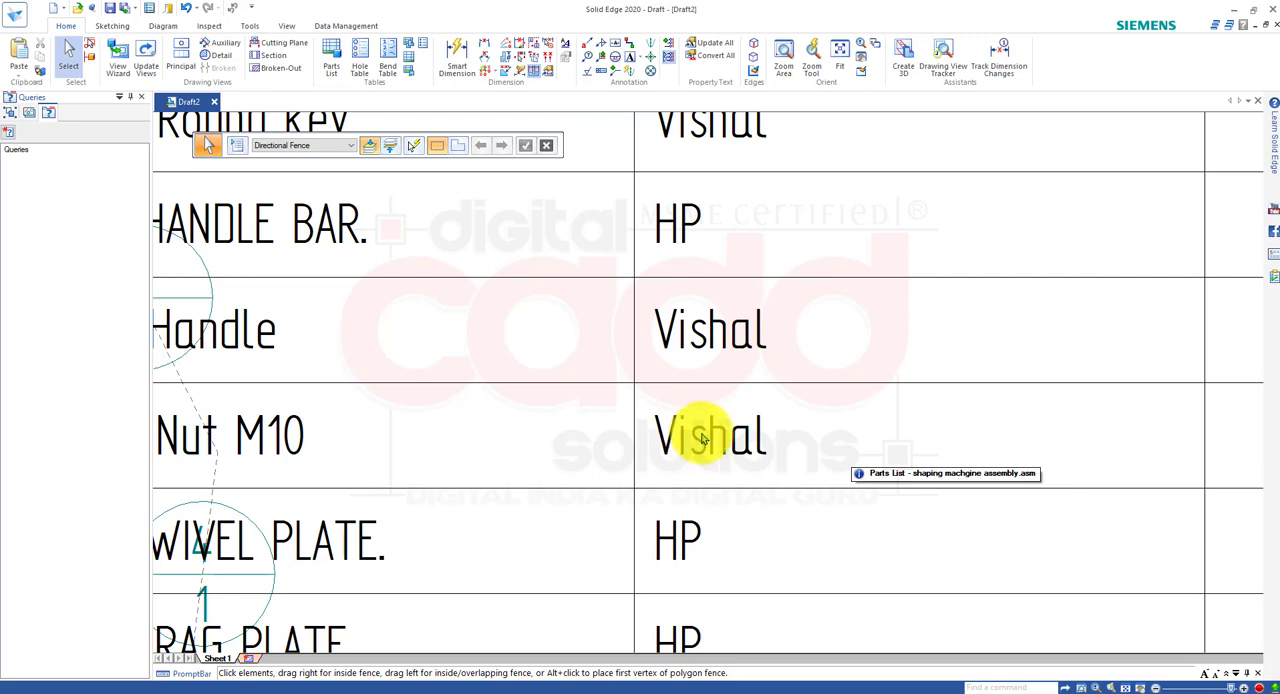
scroll(712, 440, down, 3)
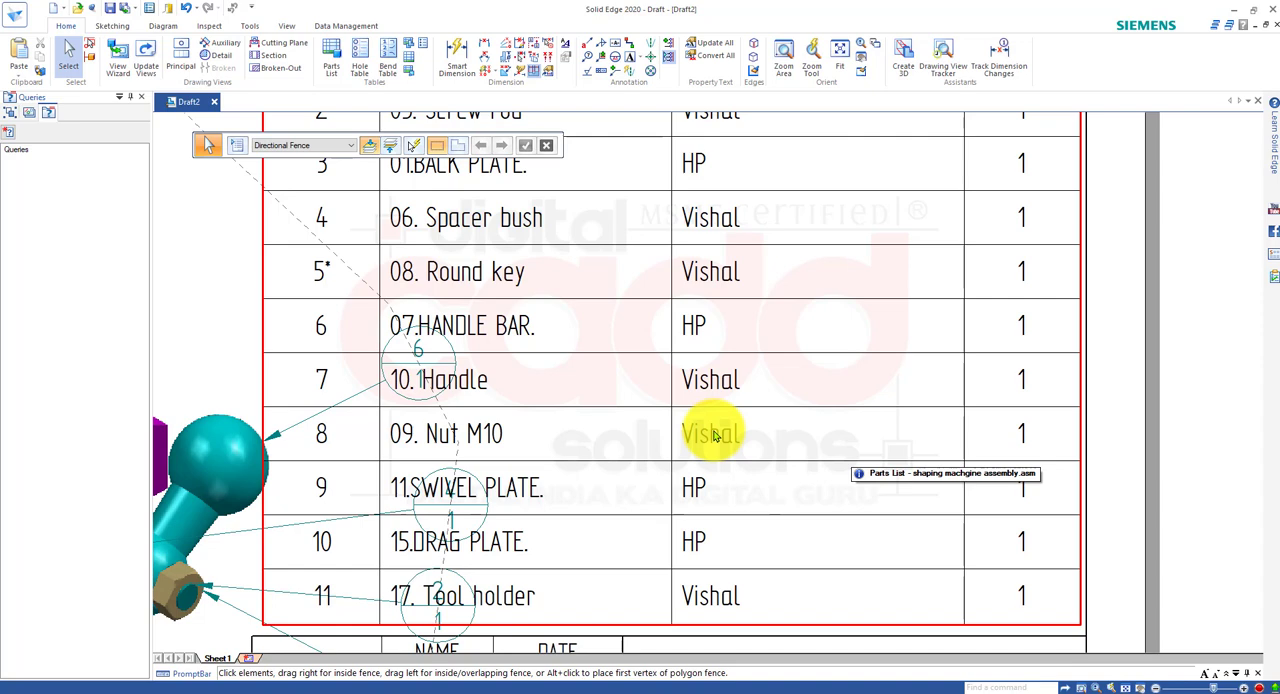
scroll(737, 434, down, 2)
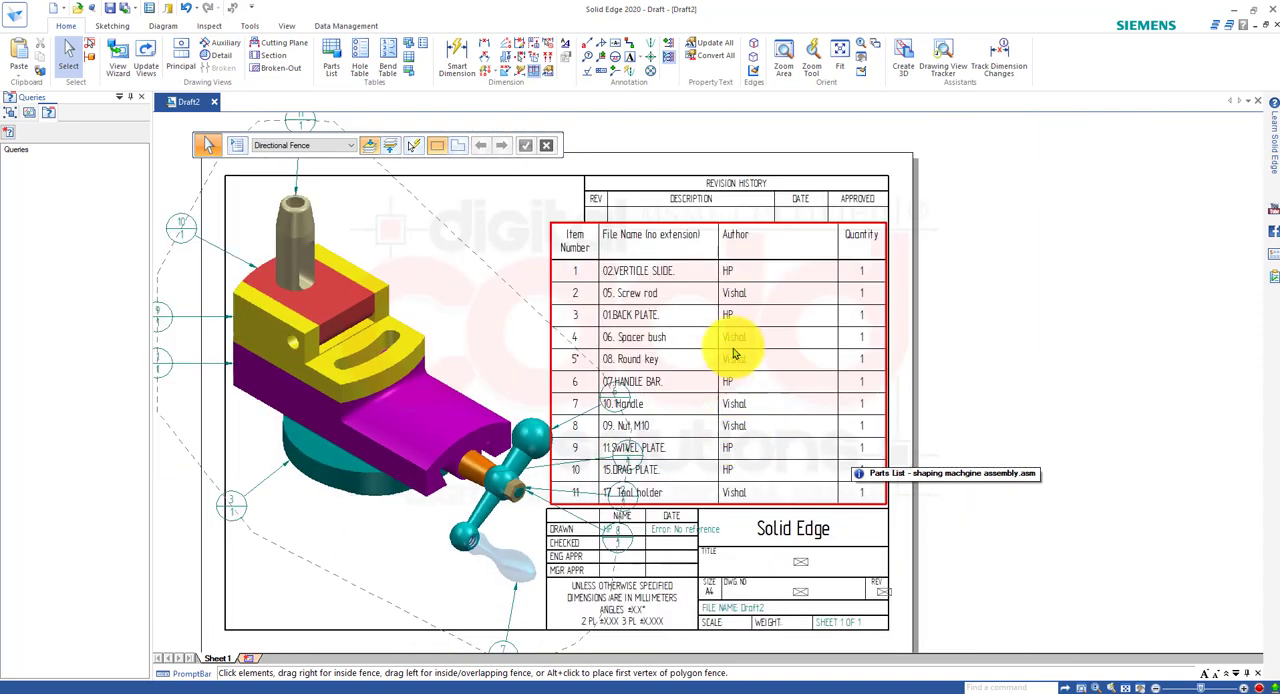
scroll(737, 260, up, 3)
scroll(714, 320, down, 2)
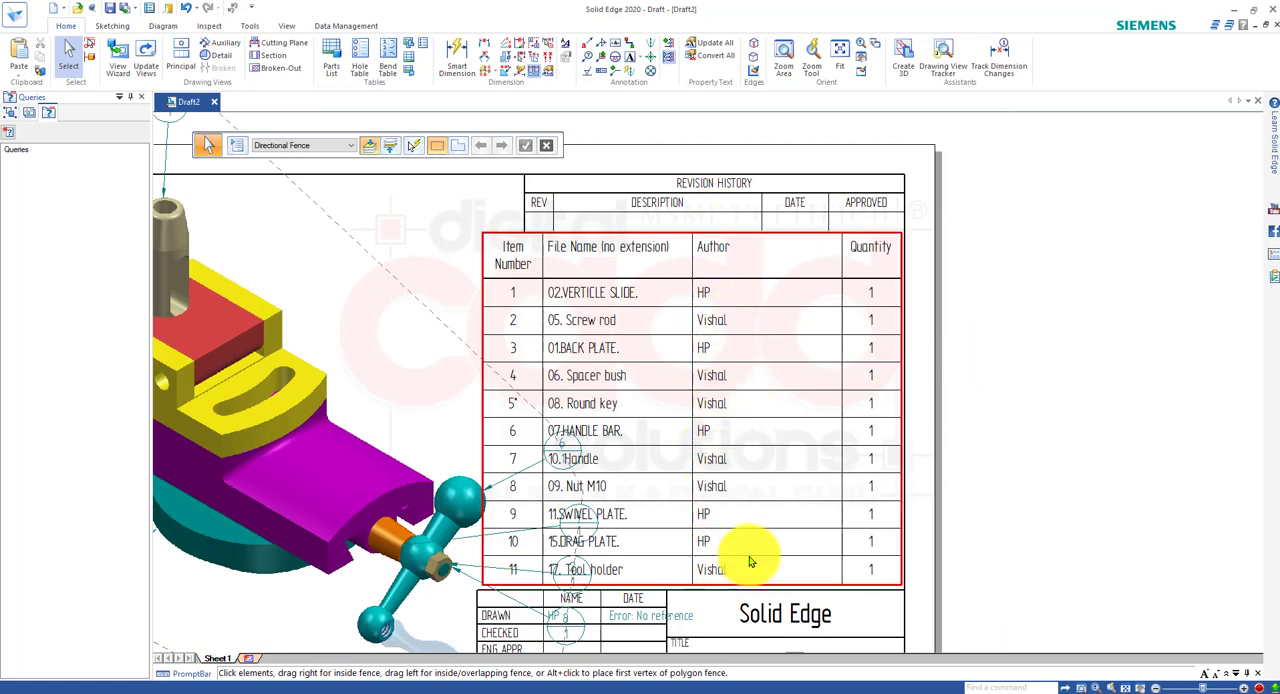
scroll(752, 562, up, 2)
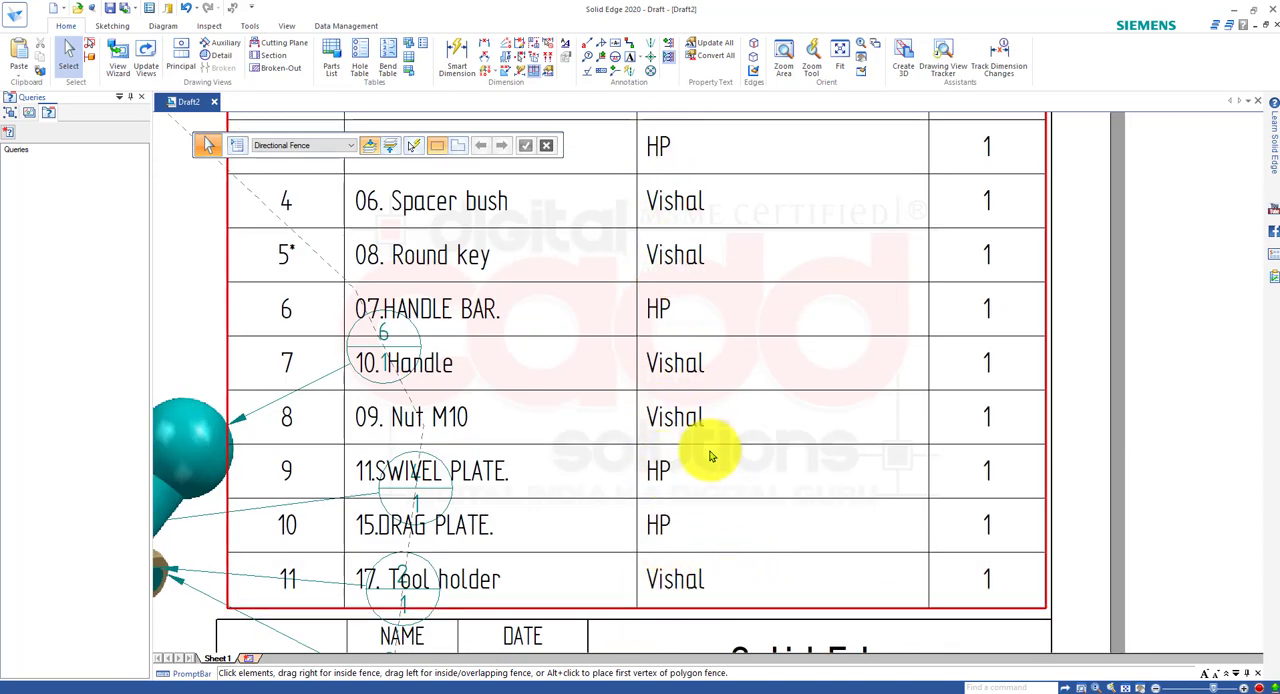
scroll(714, 449, down, 4)
scroll(731, 530, up, 1)
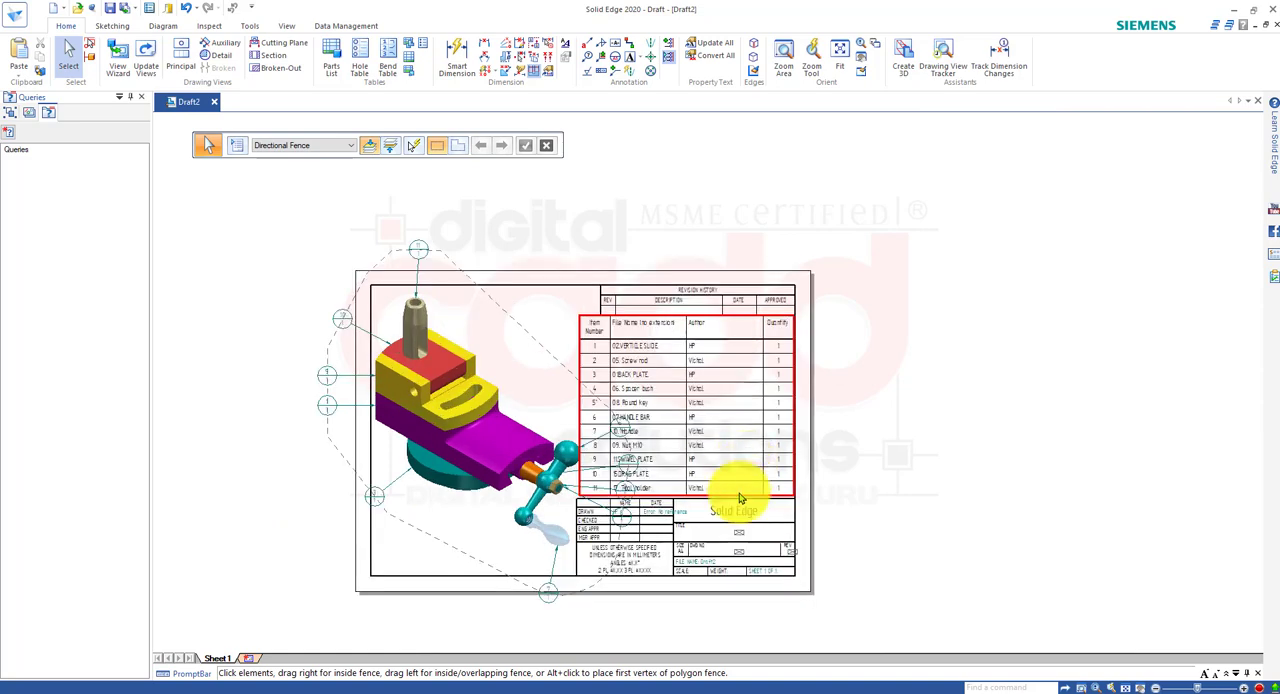
Move balloon 11 on the tool holder to the other side of its leader tip and delete it.
click(417, 263)
scroll(430, 255, up, 3)
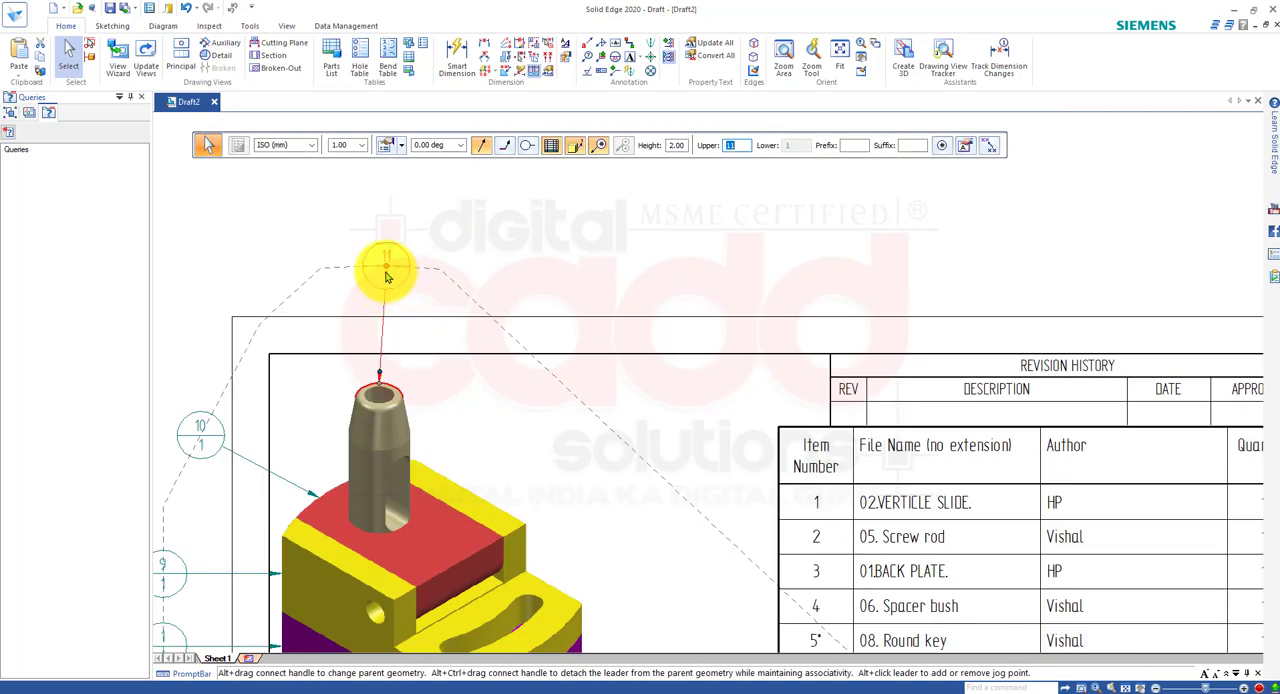
drag(386, 272, 489, 330)
right_click(497, 327)
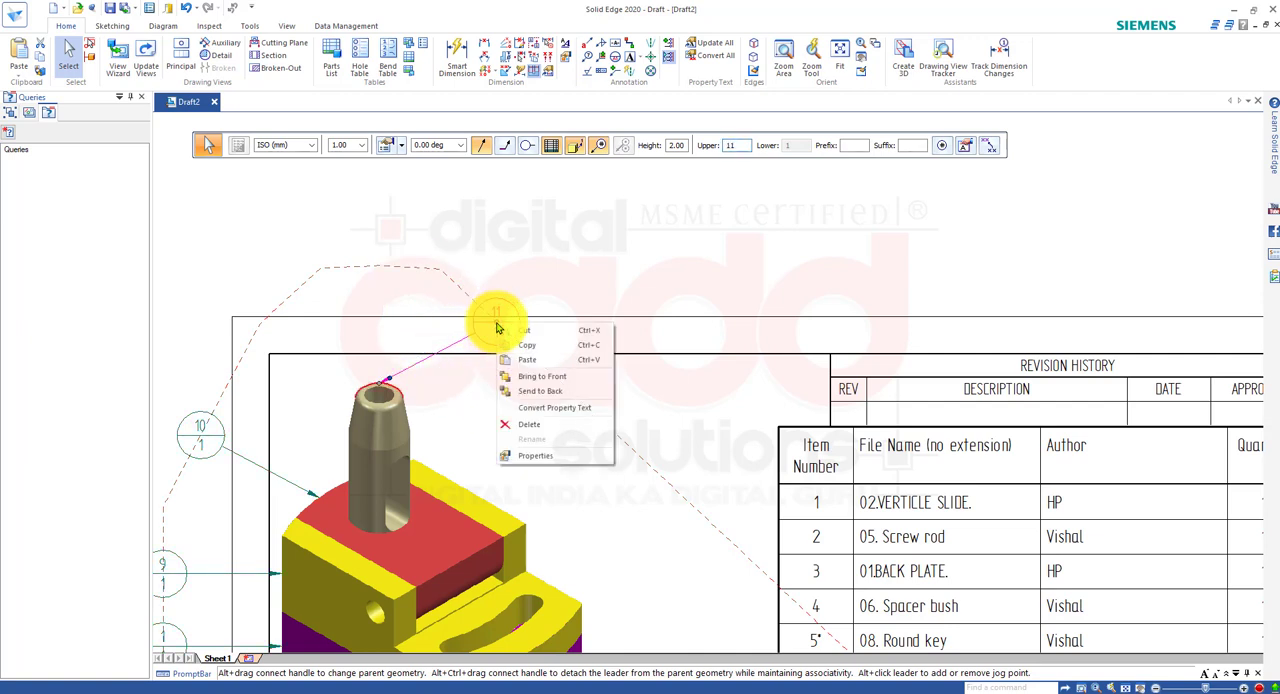
click(538, 432)
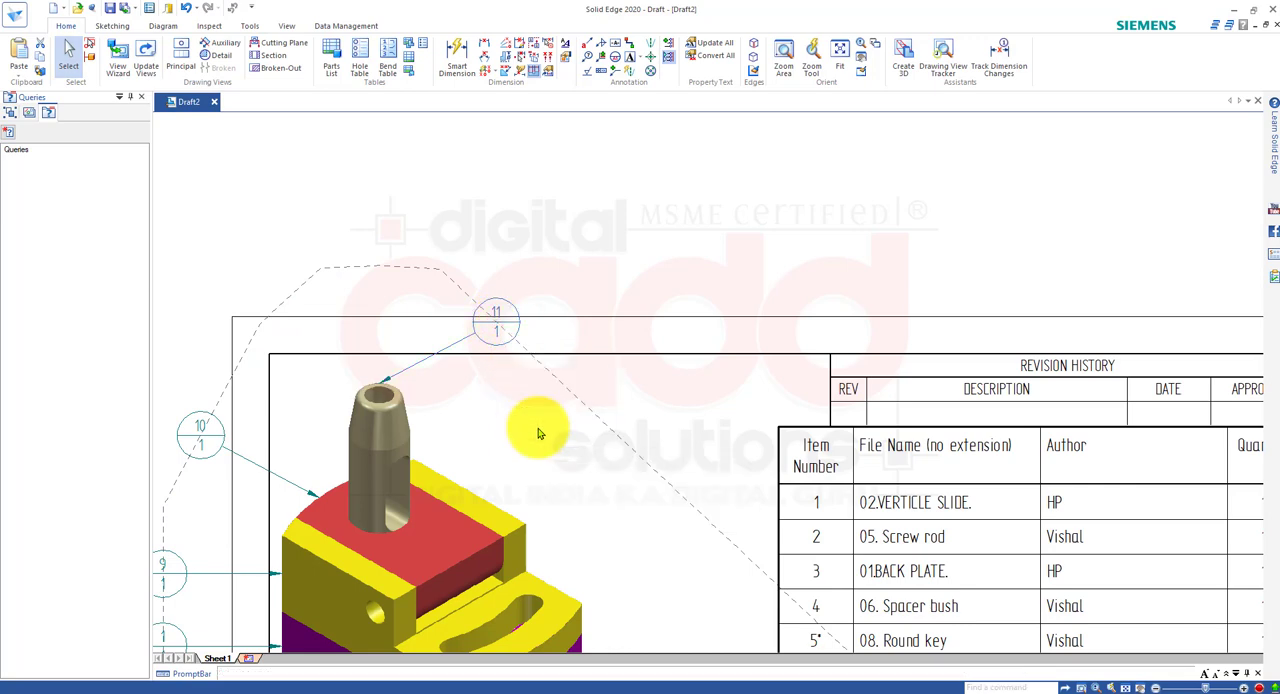
Delete the balloons along the left and lower sides of the pictorial view, including balloons 10, 9, 3 and 7, together with their dashed alignment outline.
scroll(531, 263, down, 3)
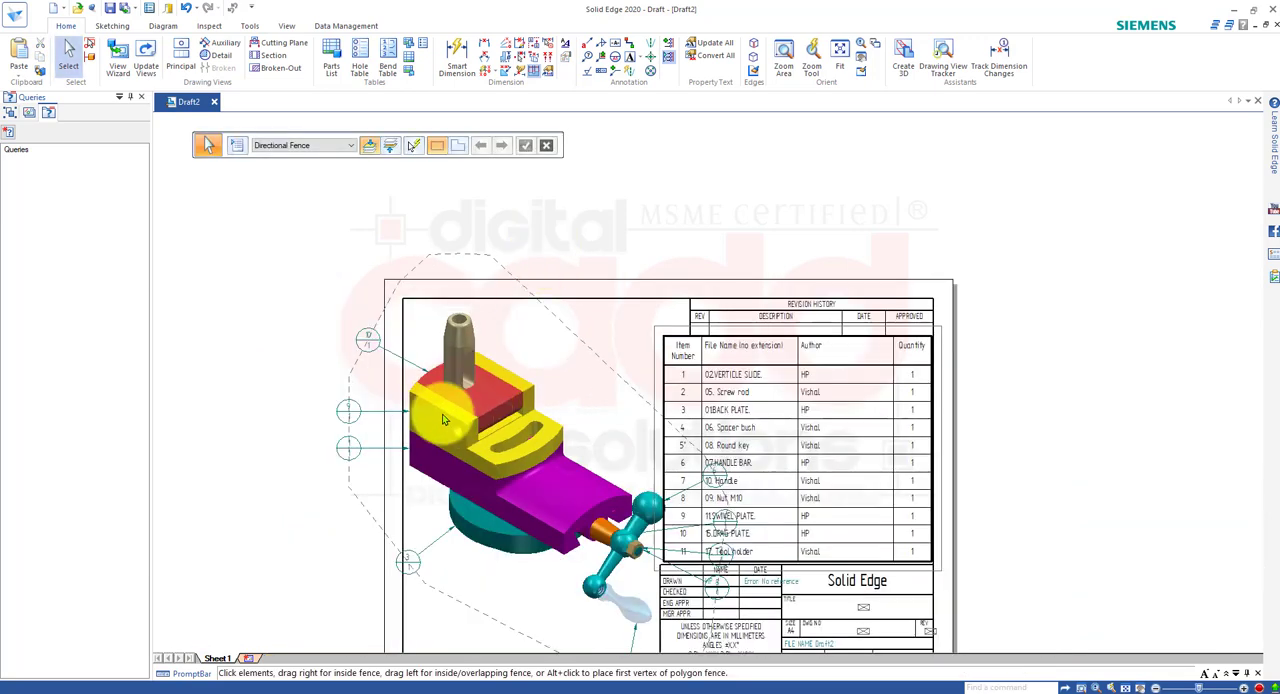
click(371, 357)
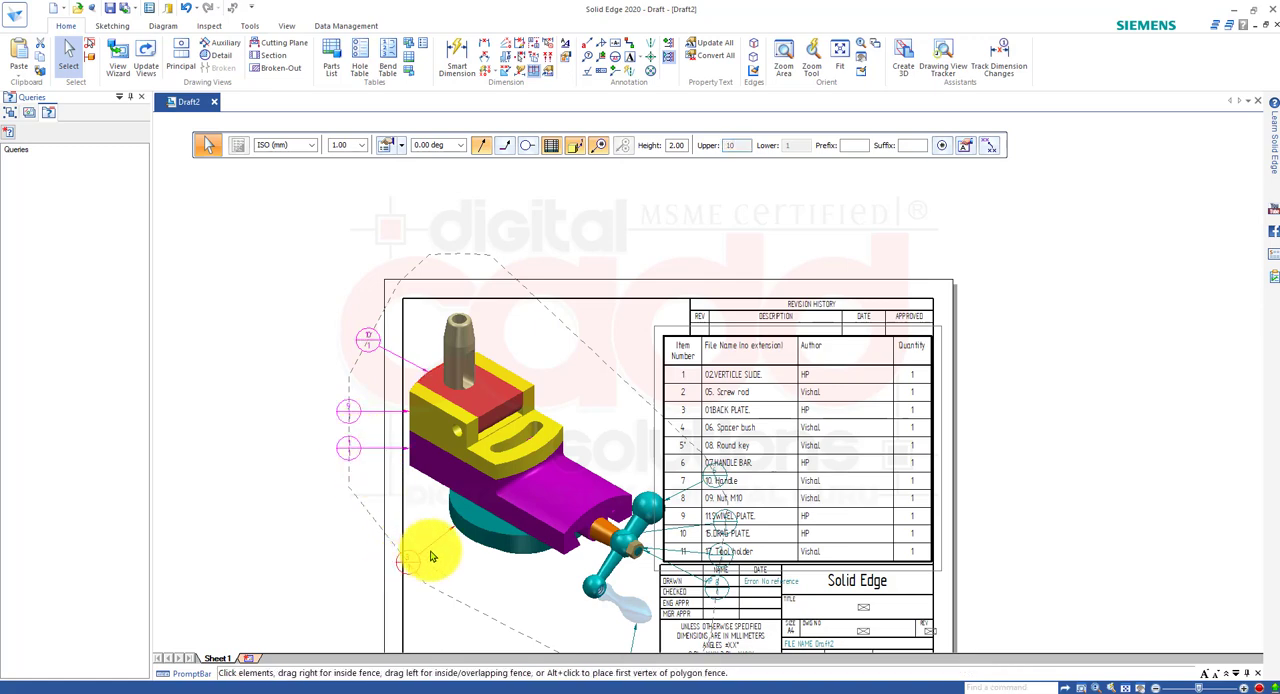
scroll(356, 263, down, 3)
scroll(491, 436, up, 3)
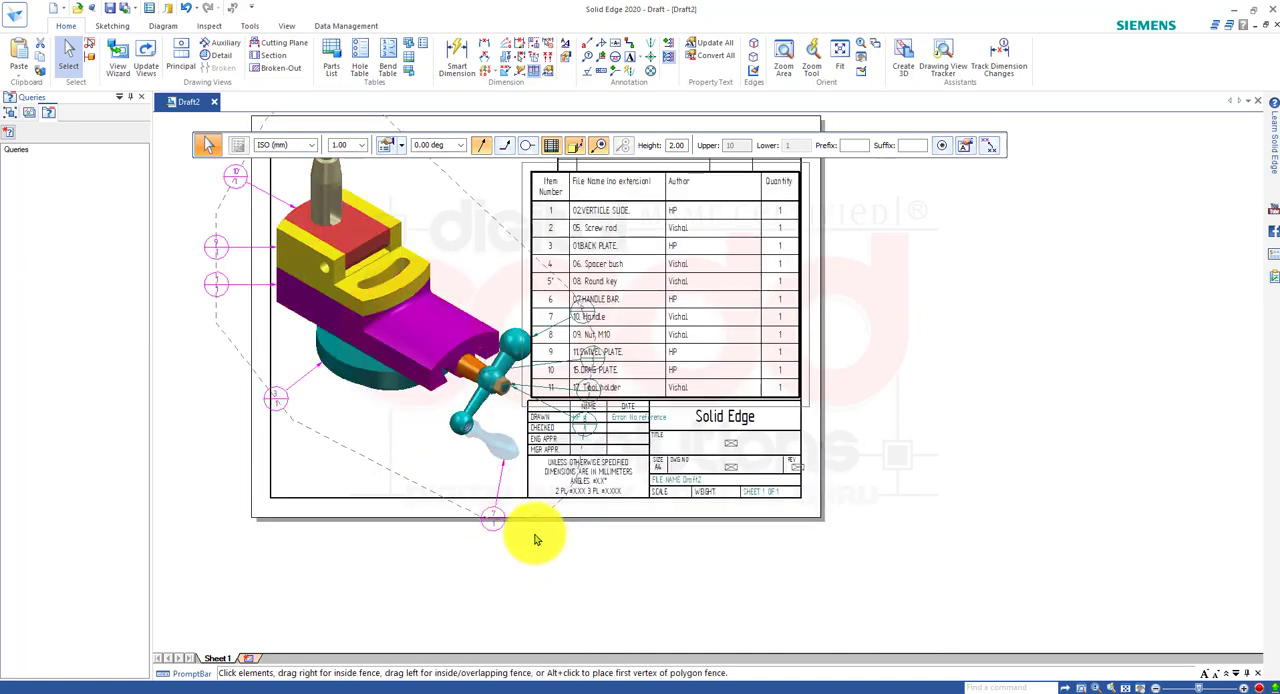
key(Delete)
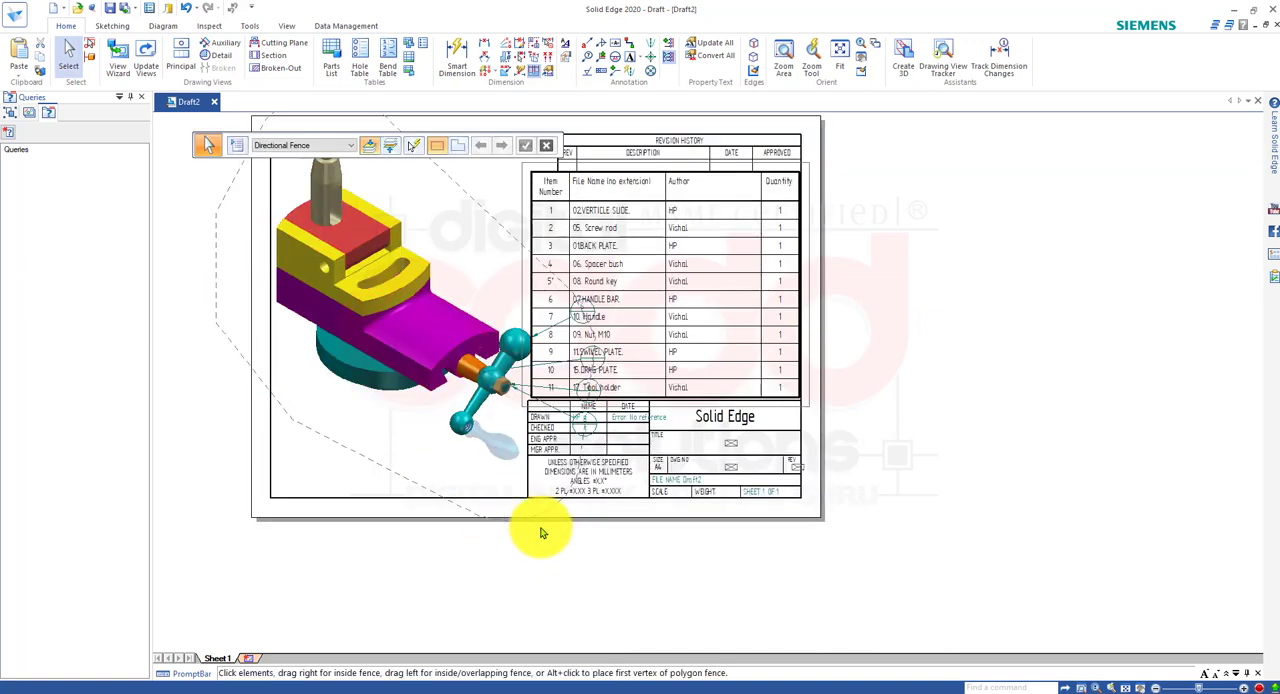
click(494, 224)
key(Escape)
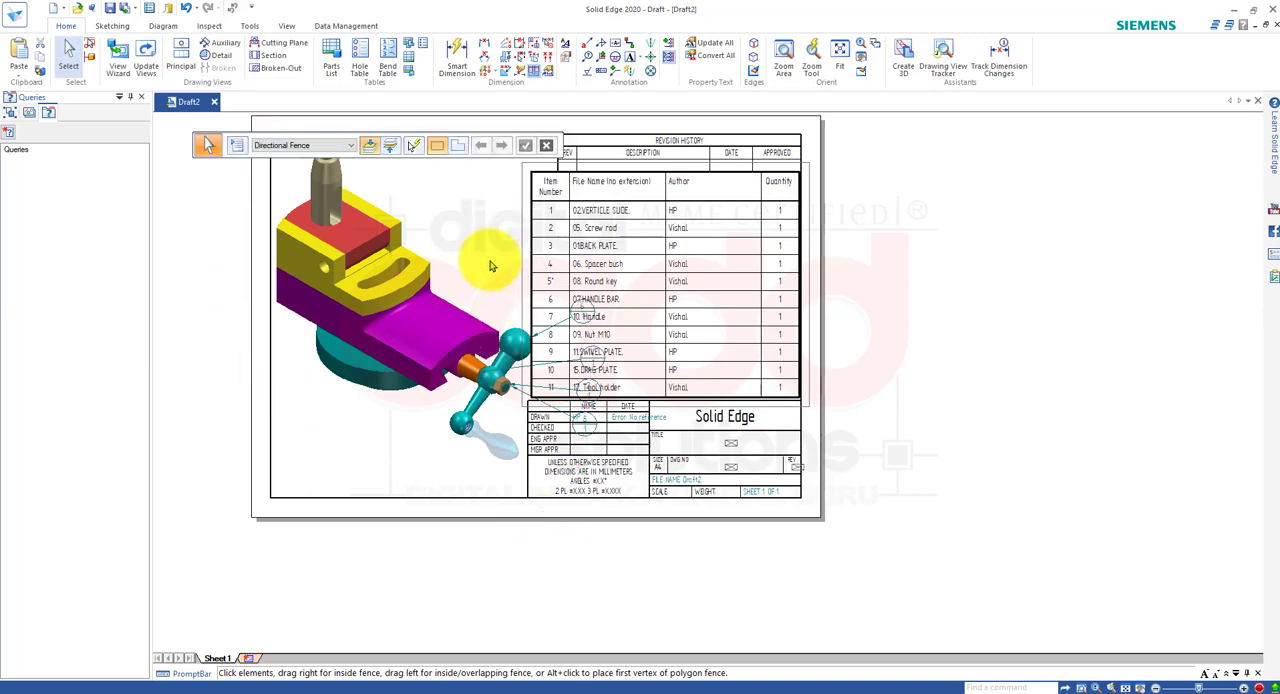
Delete balloon 8, which points to the nut on the handle bar.
scroll(620, 385, up, 5)
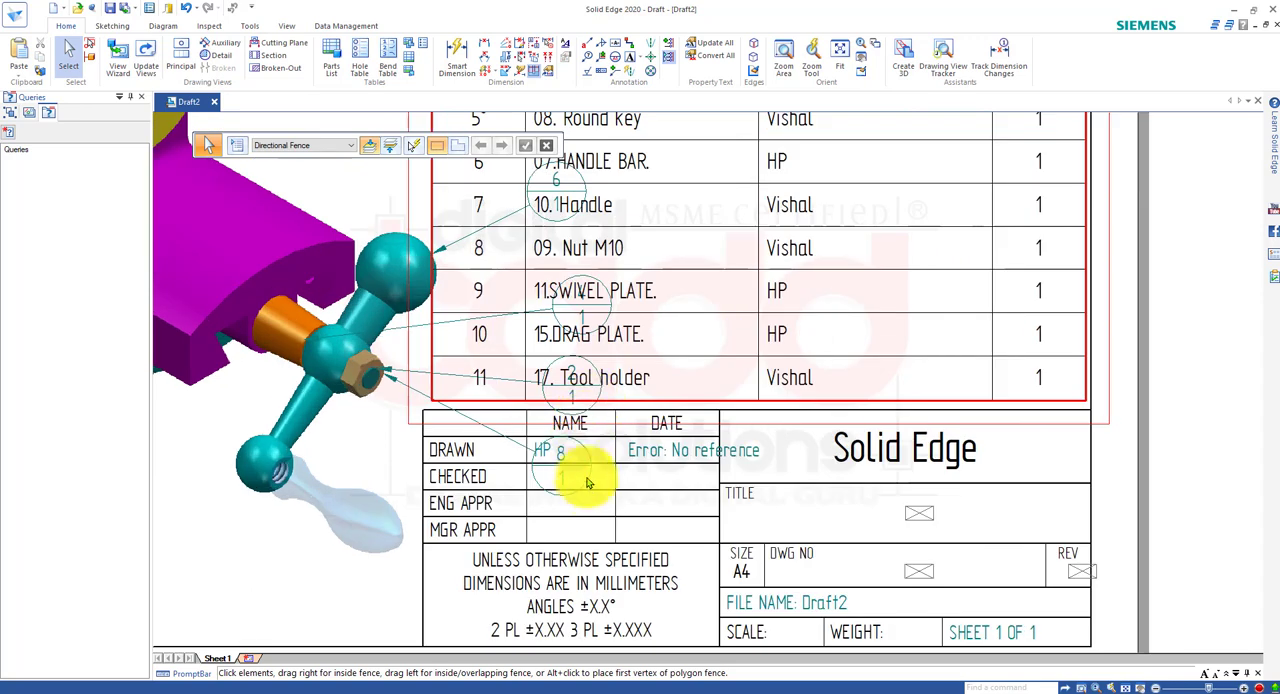
click(570, 492)
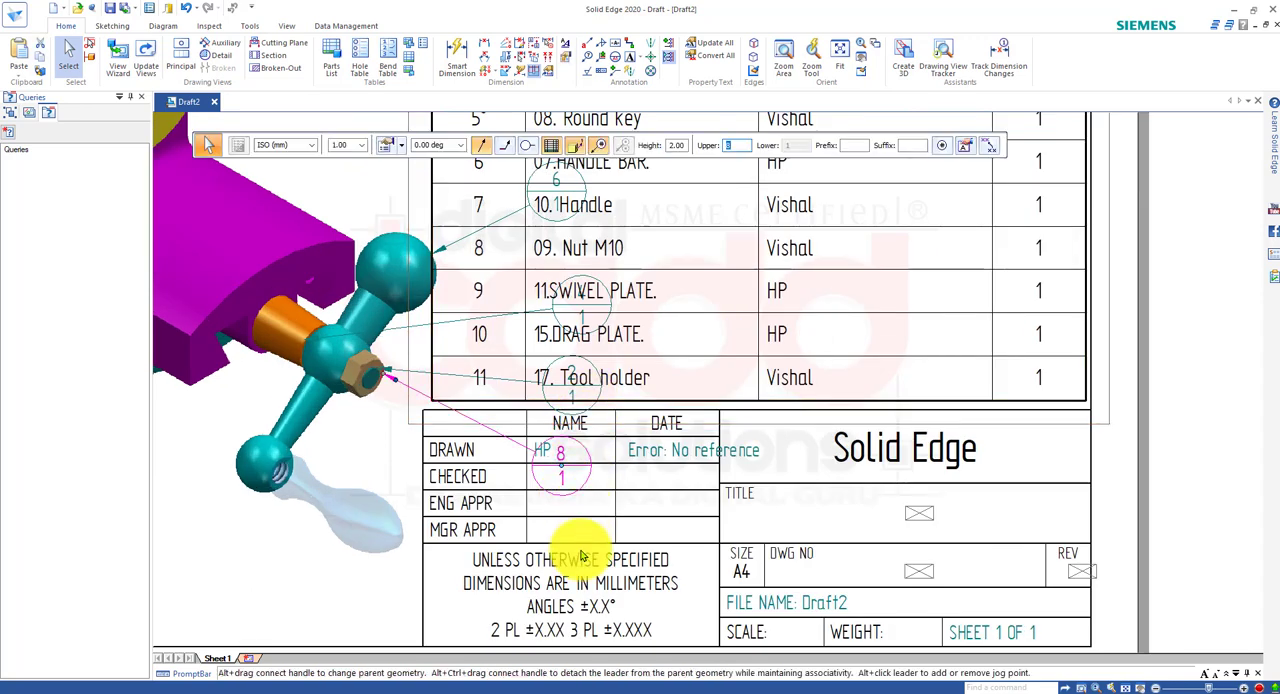
key(Delete)
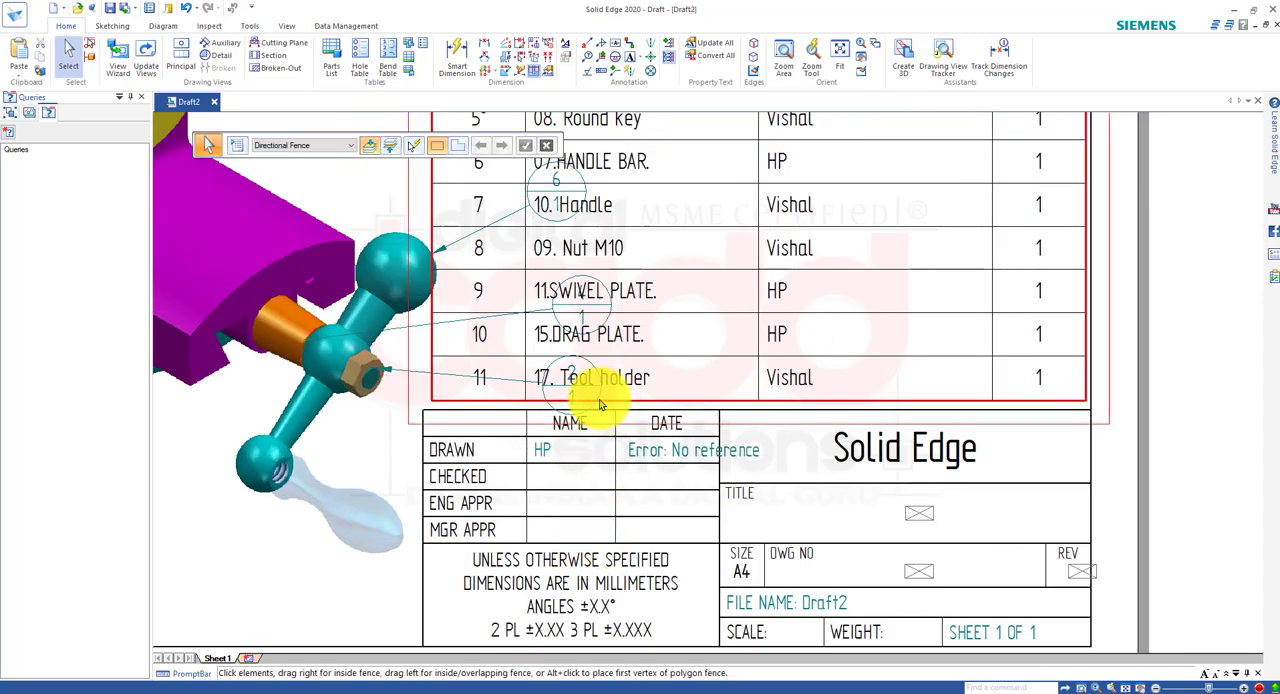
click(574, 398)
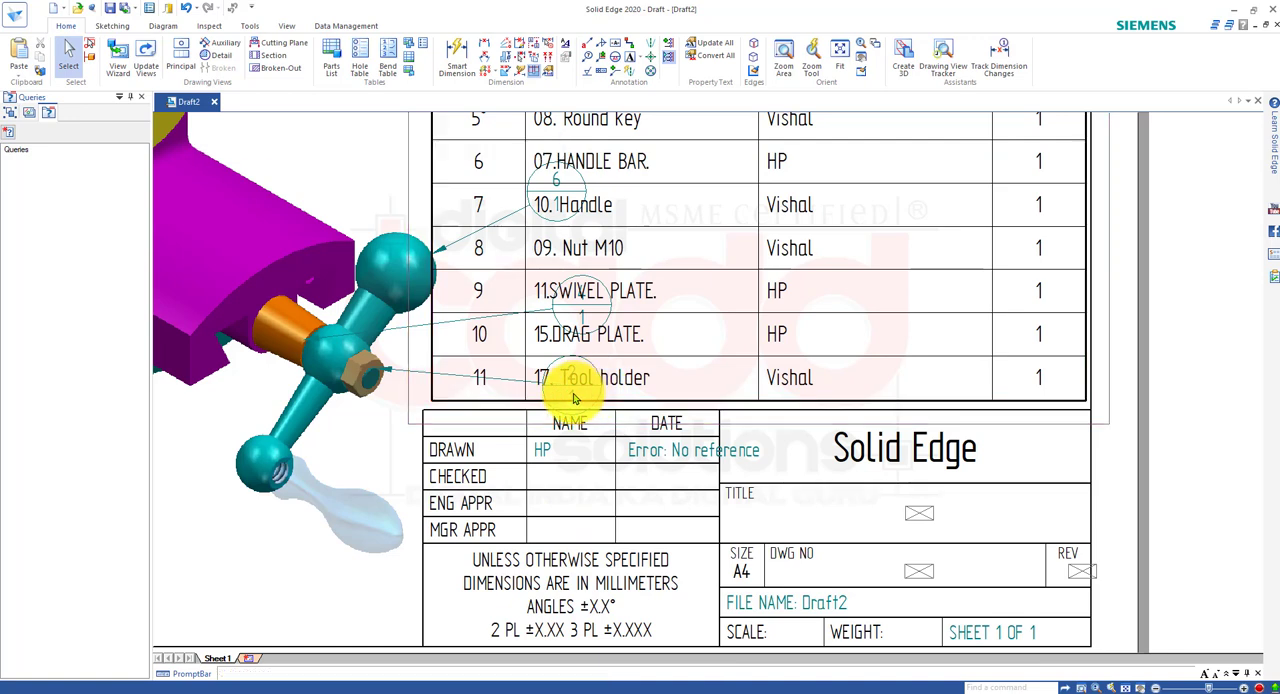
key(Delete)
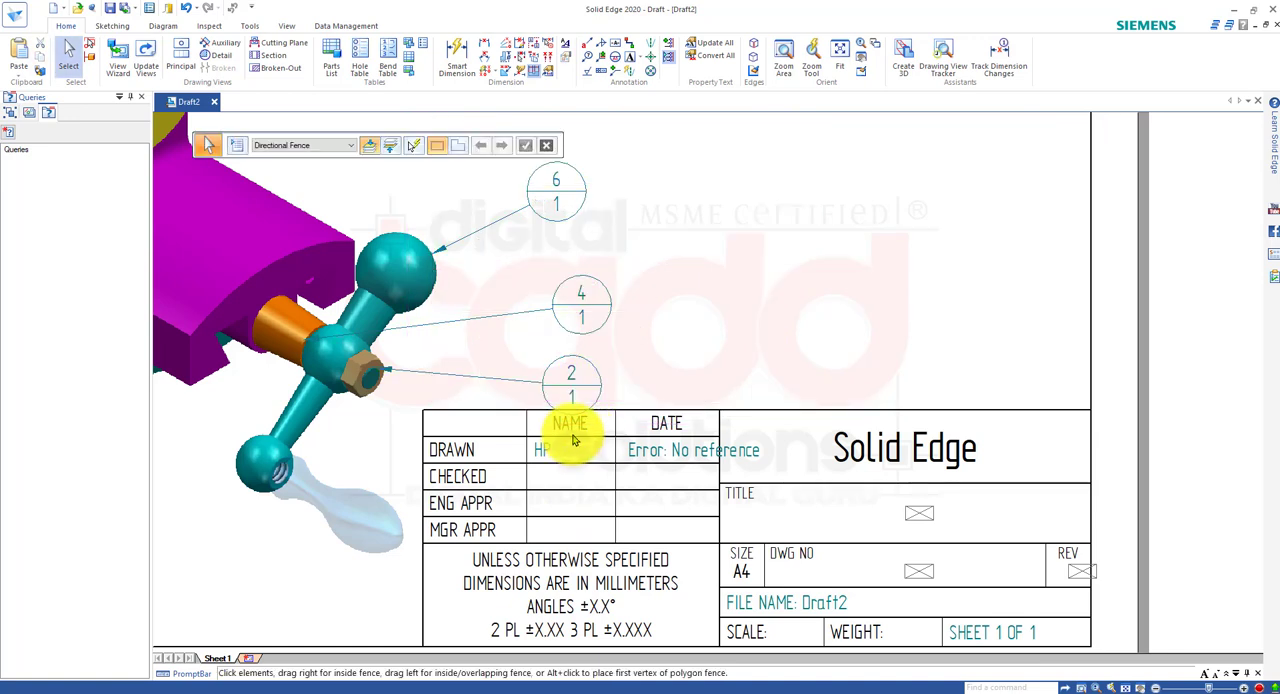
key(ctrl+z)
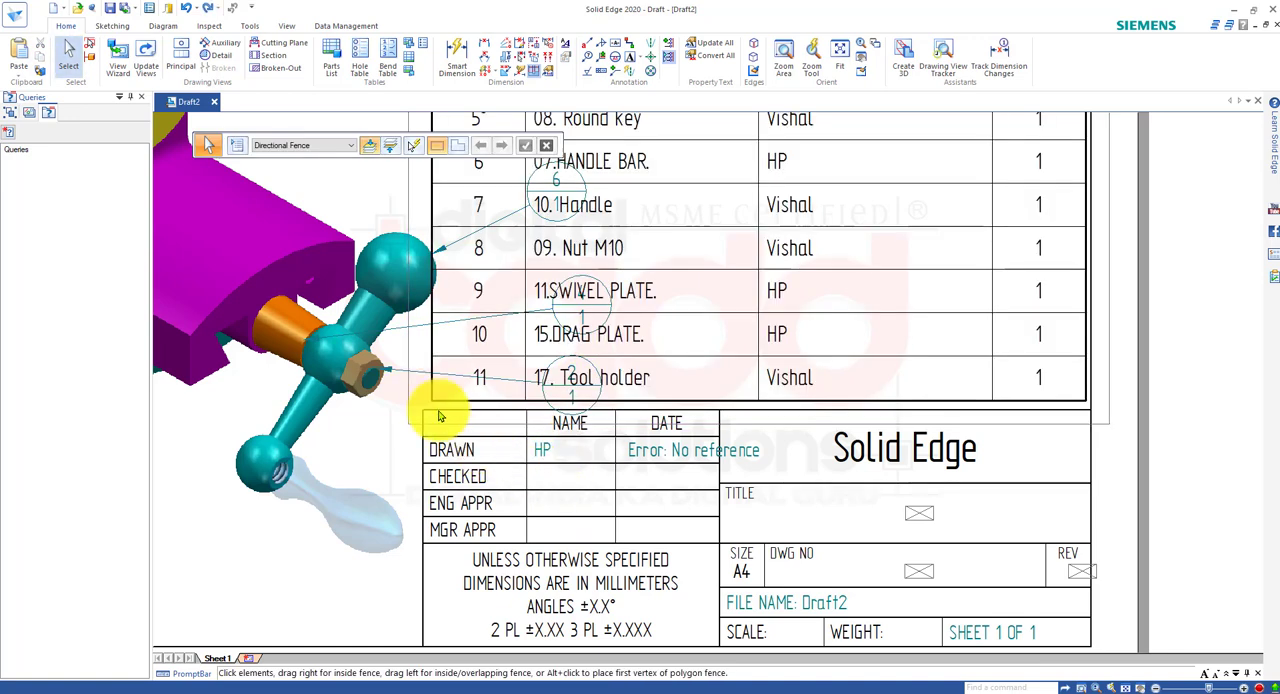
Delete balloons 2 and 4, which overlap the lower rows of the parts list.
click(401, 377)
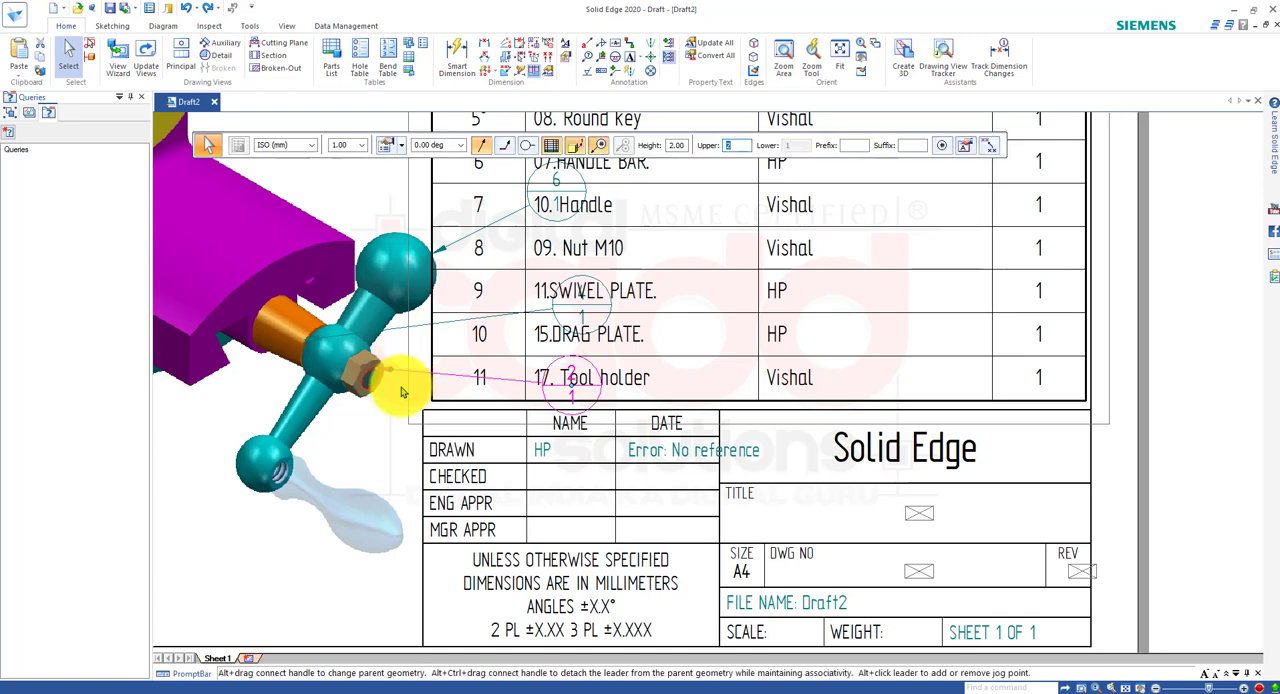
key(Delete)
click(396, 330)
key(Delete)
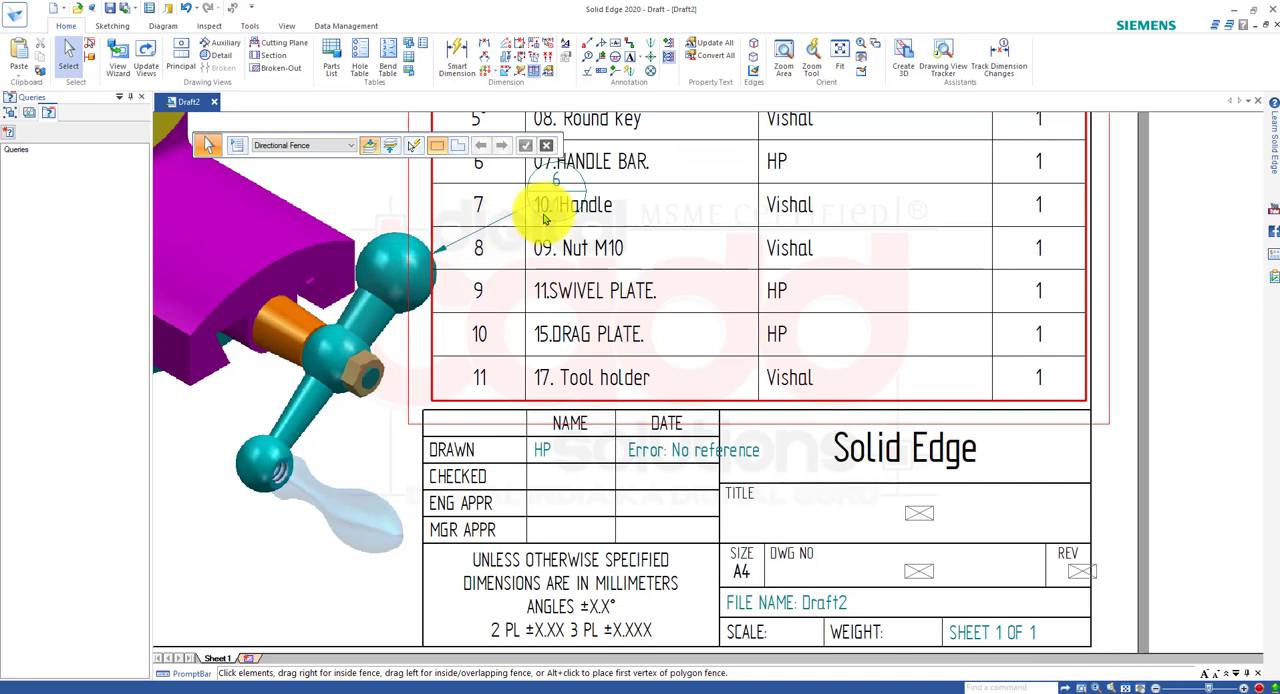
scroll(557, 414, down, 5)
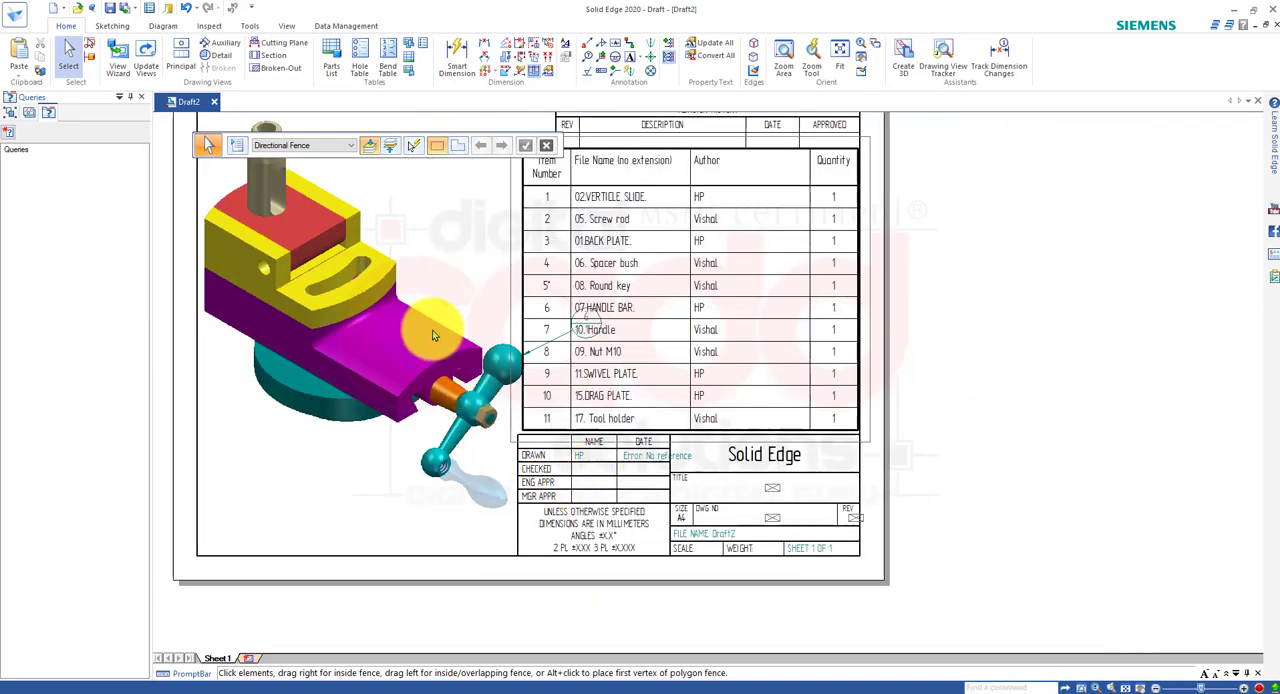
scroll(466, 250, up, 6)
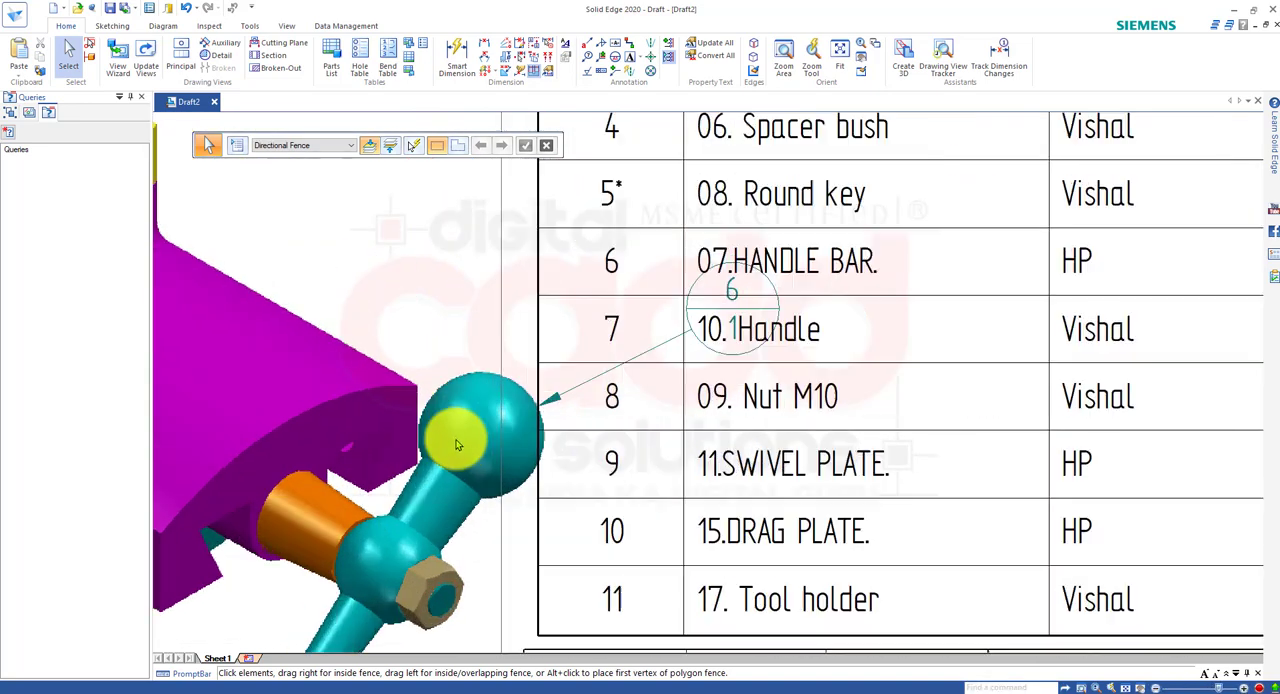
click(648, 370)
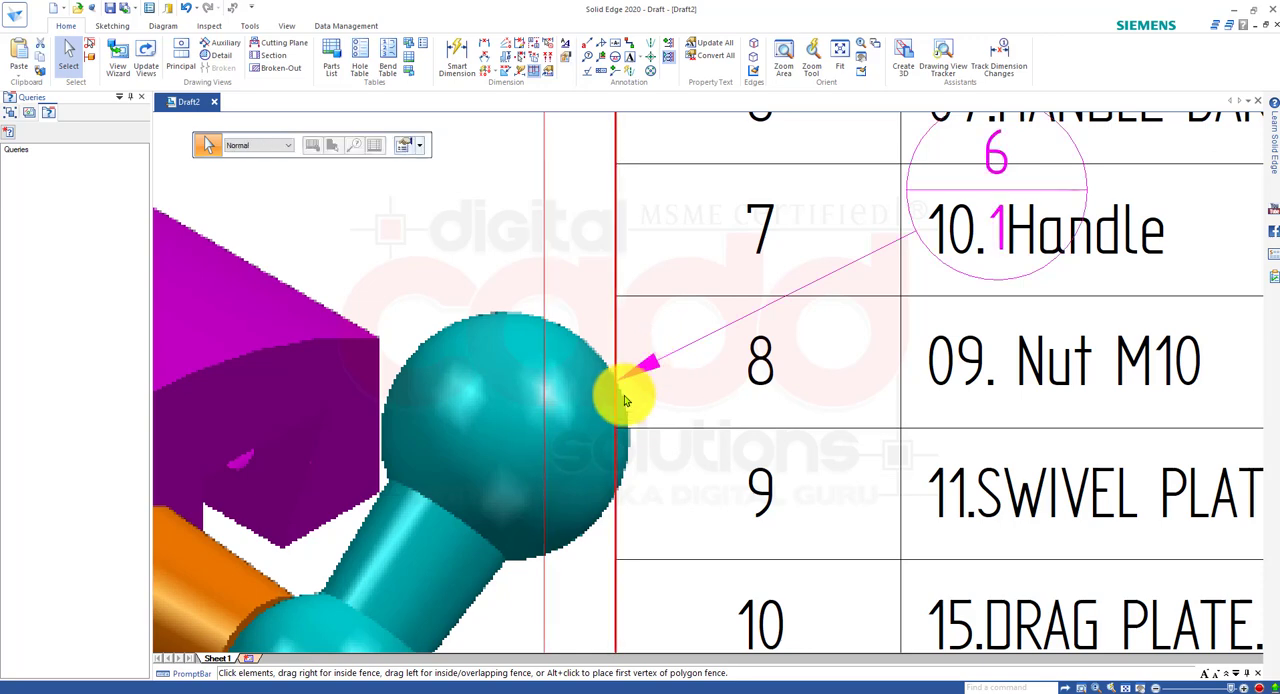
scroll(632, 400, down, 2)
key(Delete)
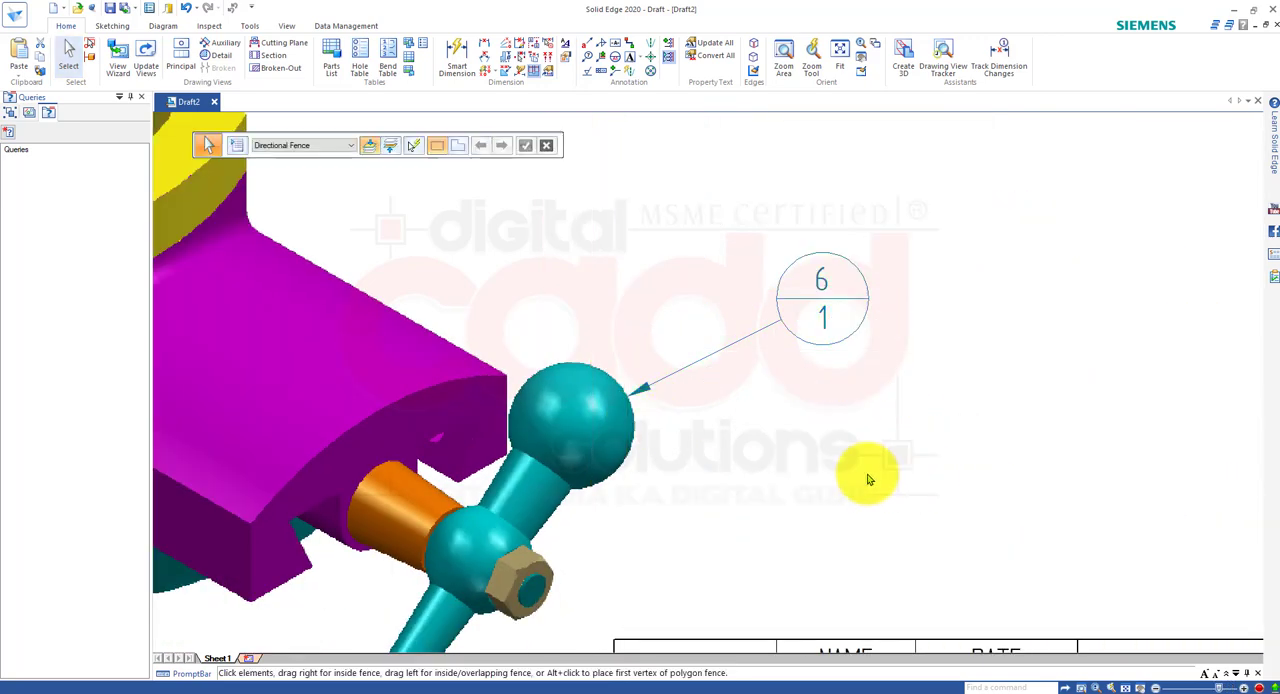
key(ctrl+z)
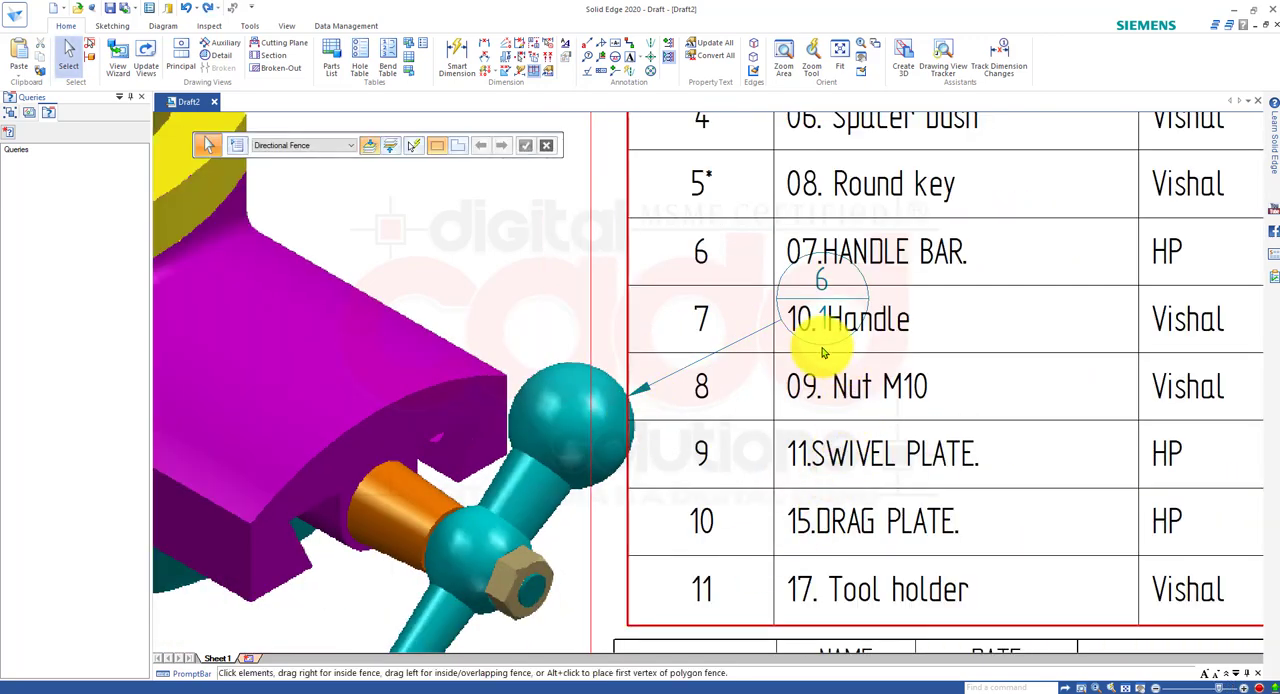
Move the parts list off the sheet, beyond its right edge, to uncover balloon 6.
scroll(595, 375, down, 2)
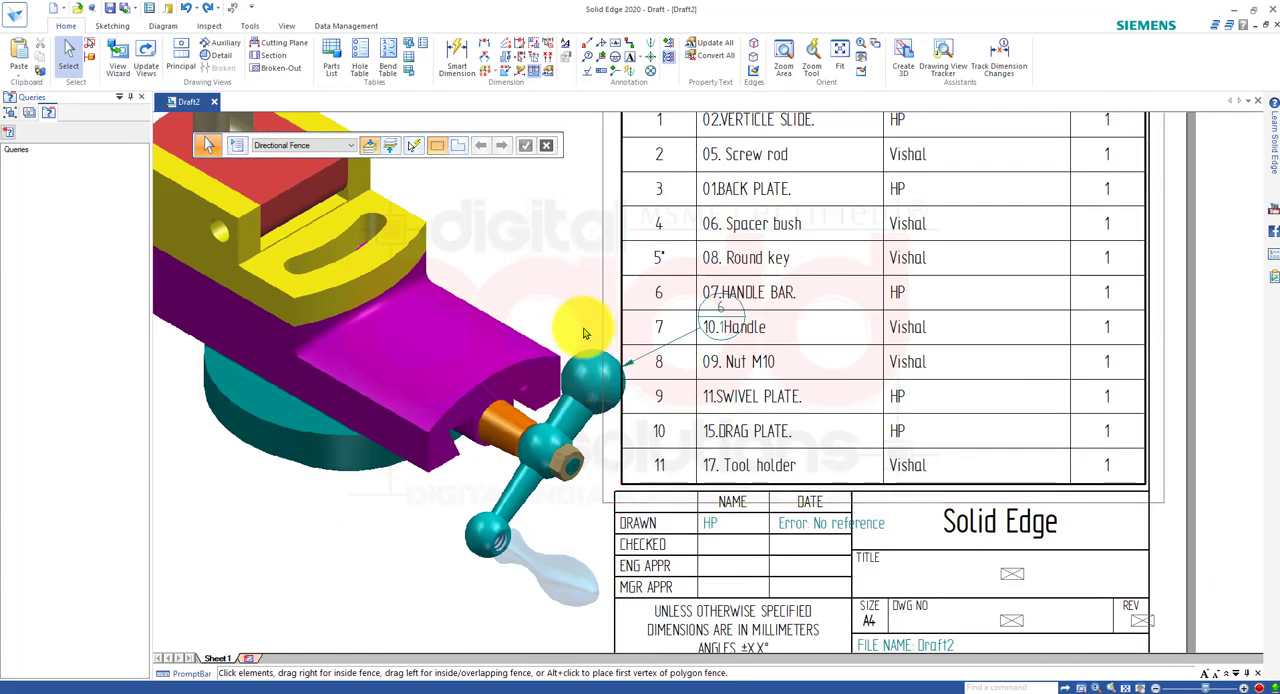
scroll(647, 379, up, 2)
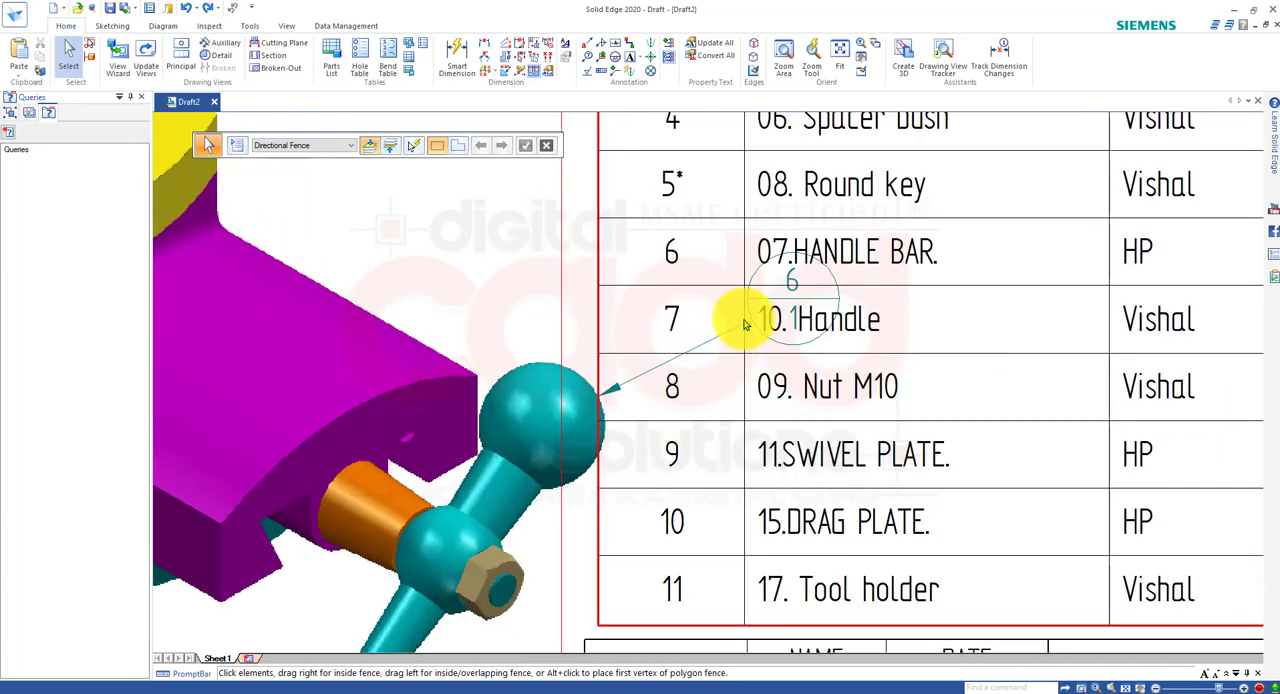
scroll(803, 316, down, 3)
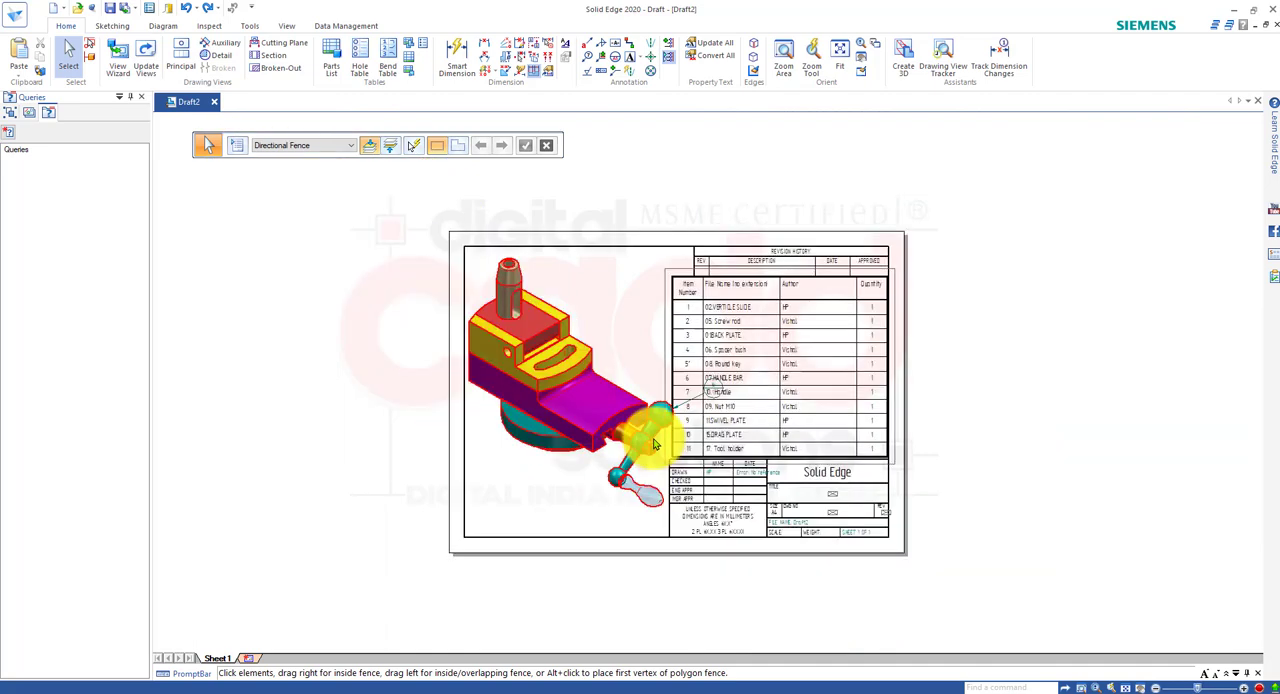
scroll(715, 385, up, 5)
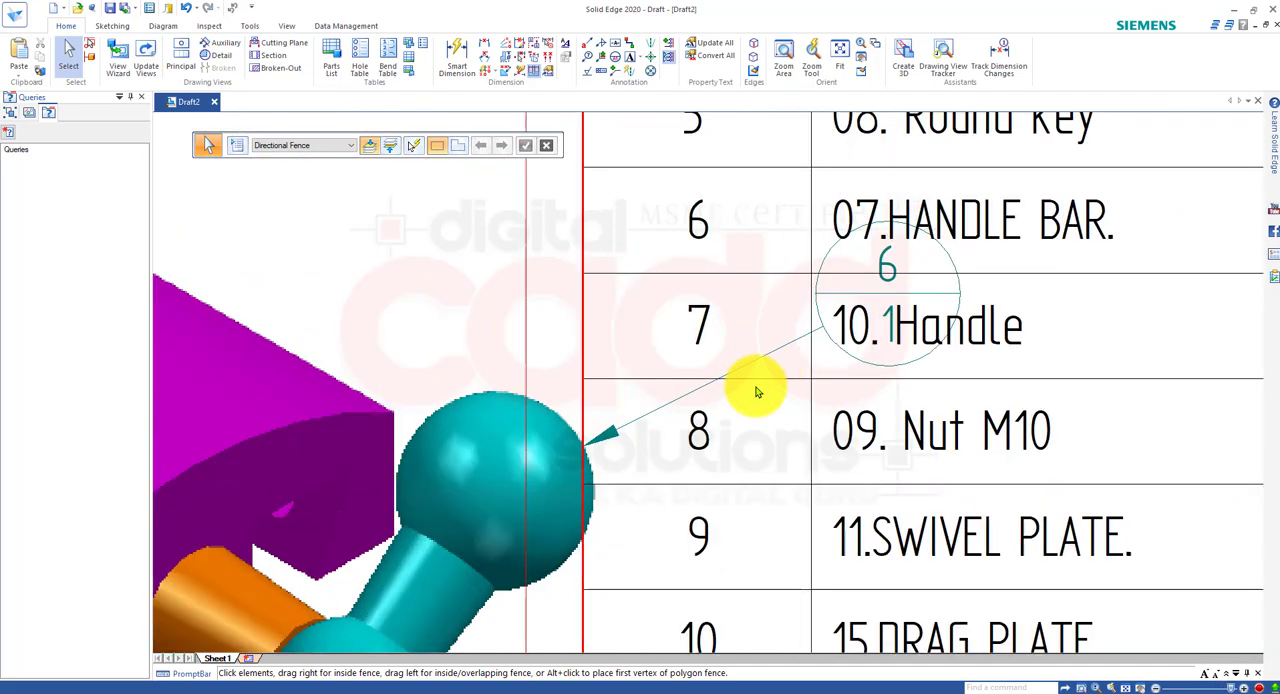
scroll(749, 471, down, 5)
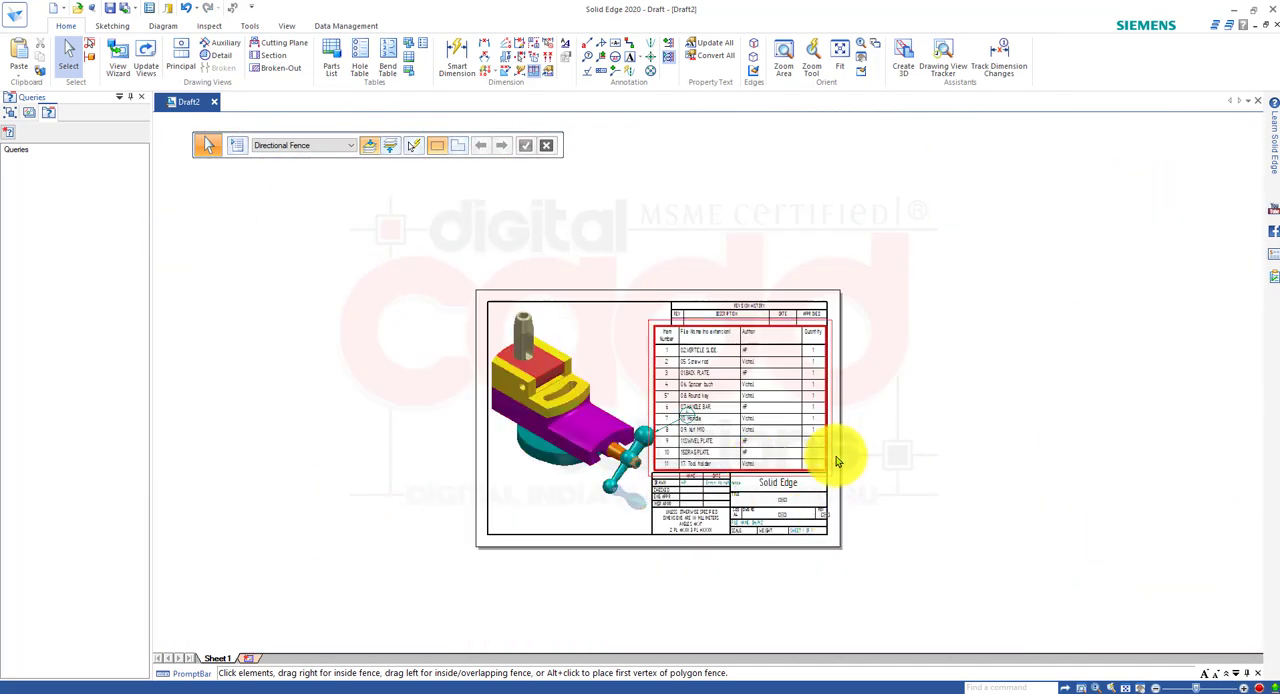
click(825, 470)
drag(825, 470, 1045, 430)
Delete balloon 6 on the handle bar's ball end.
scroll(715, 462, up, 3)
click(690, 461)
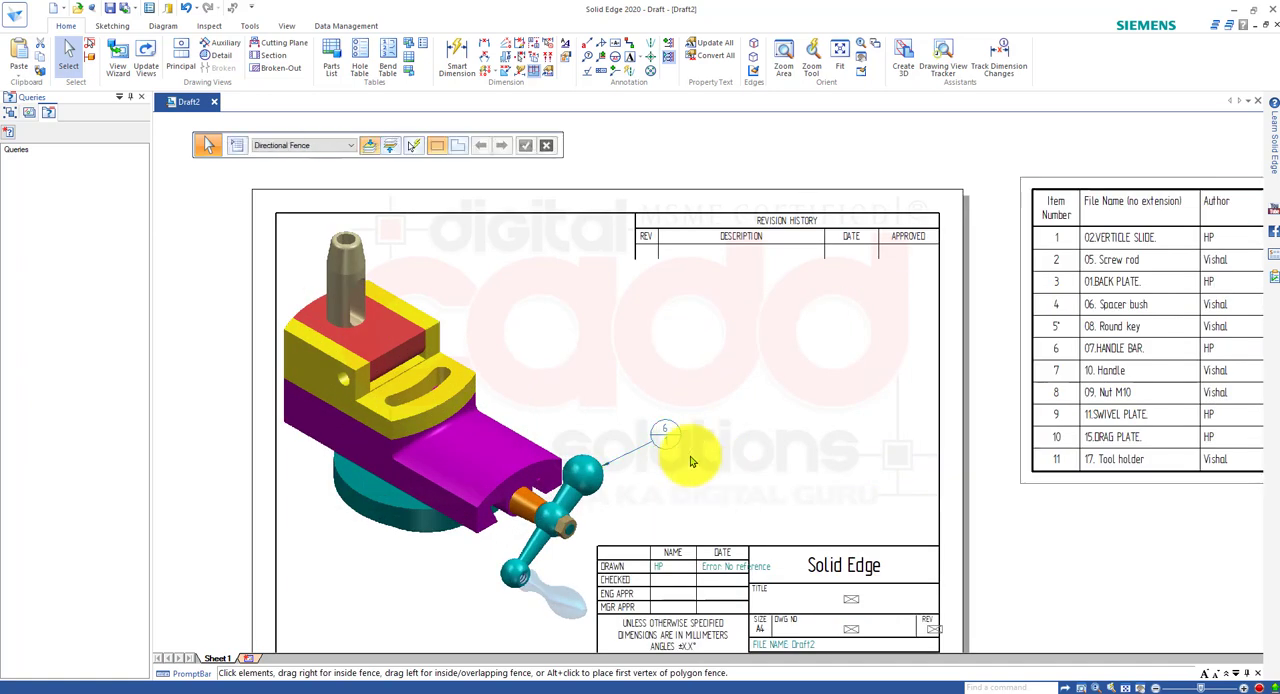
click(675, 452)
key(Delete)
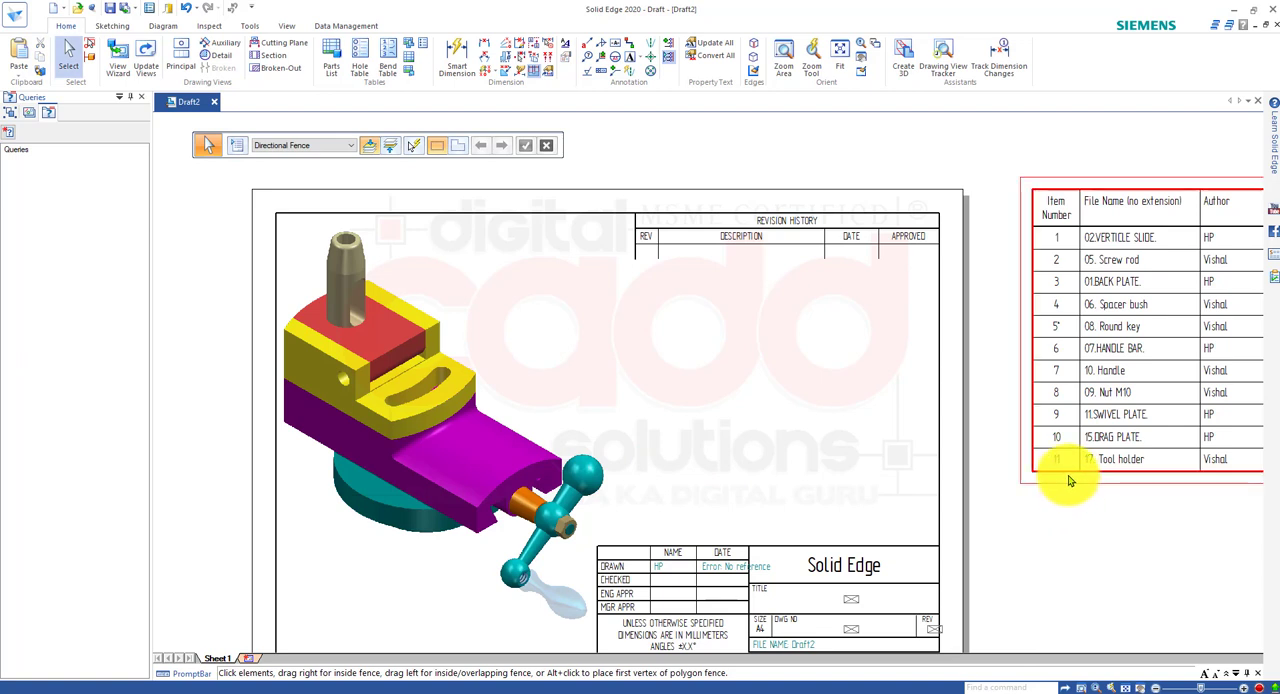
Move the parts list back between the revision and title blocks, flush with the right border, and shift the pictorial view slightly left.
drag(1063, 474, 636, 553)
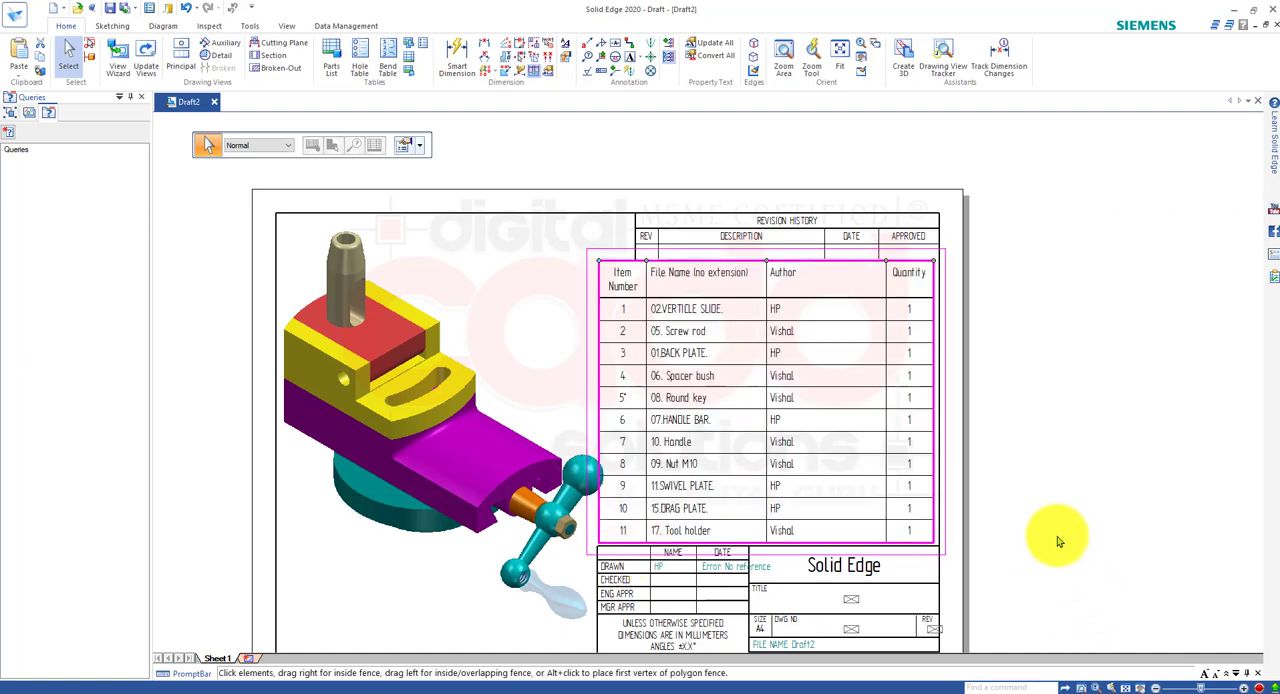
click(920, 532)
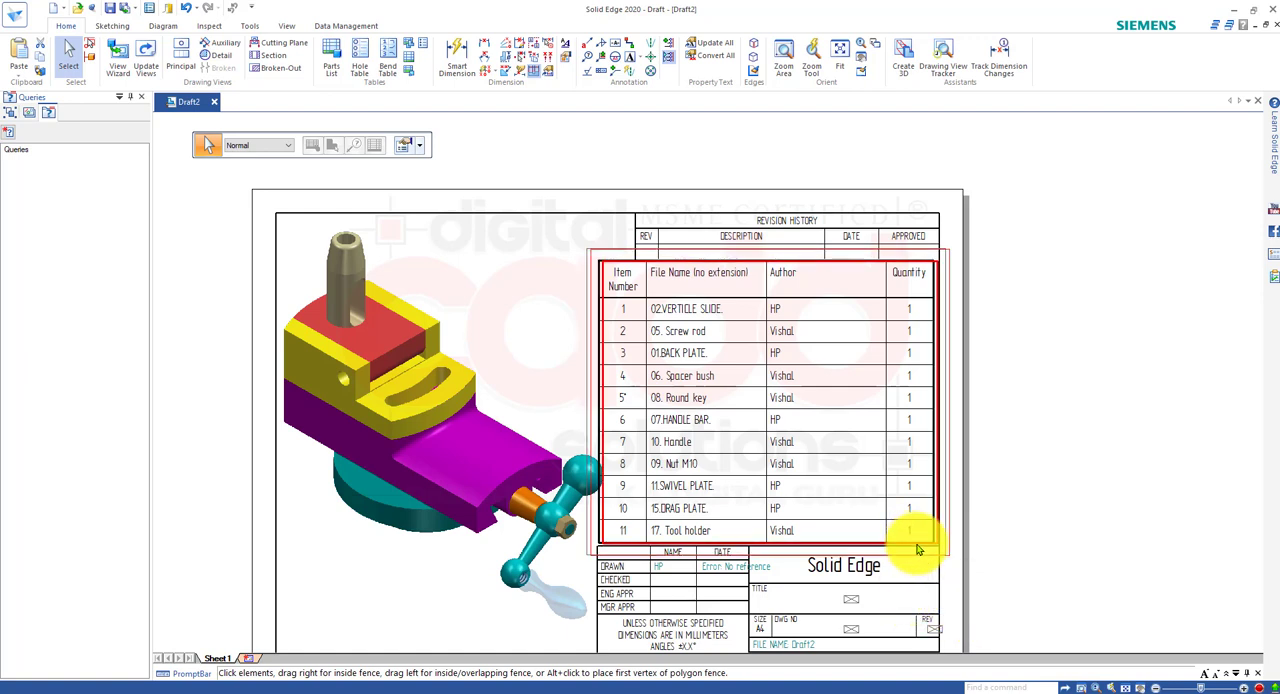
click(1103, 508)
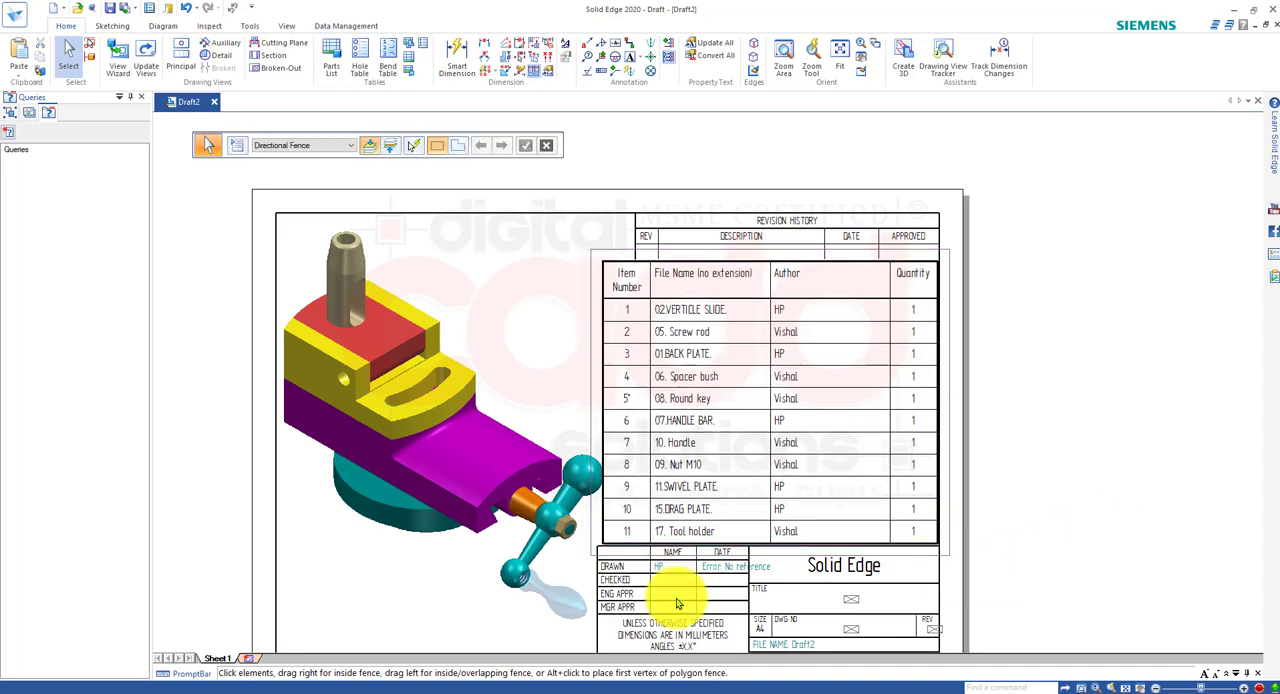
click(434, 490)
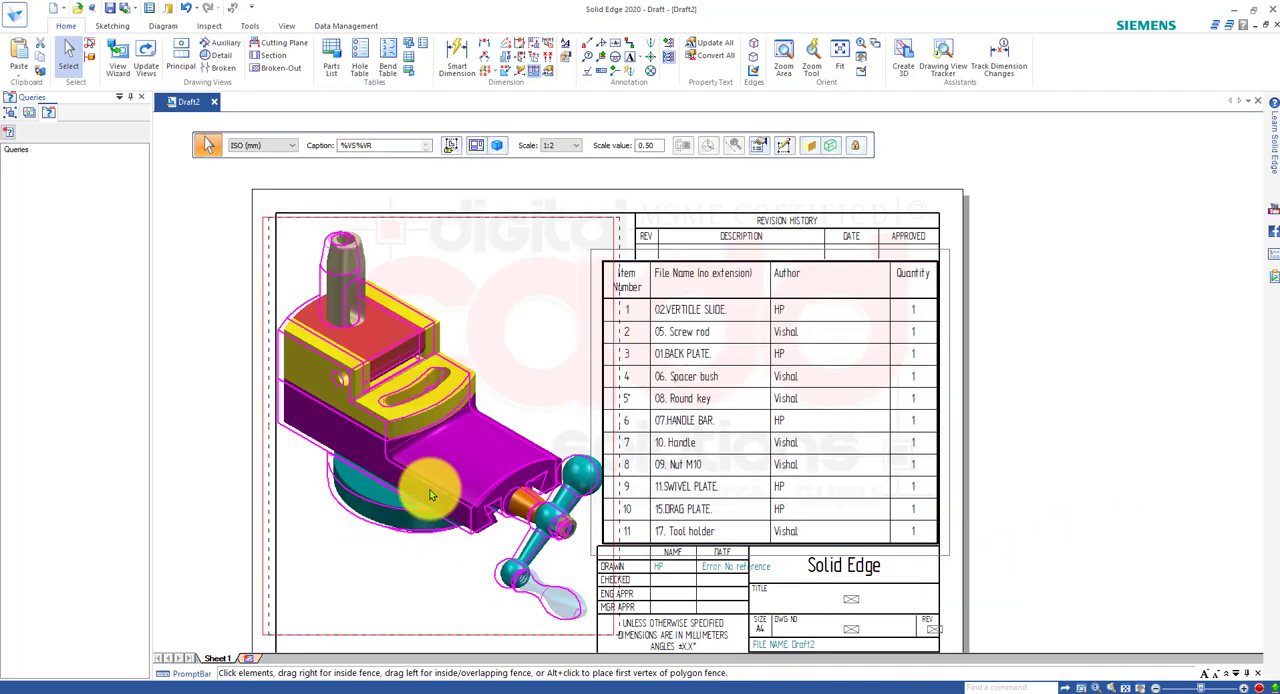
click(1031, 431)
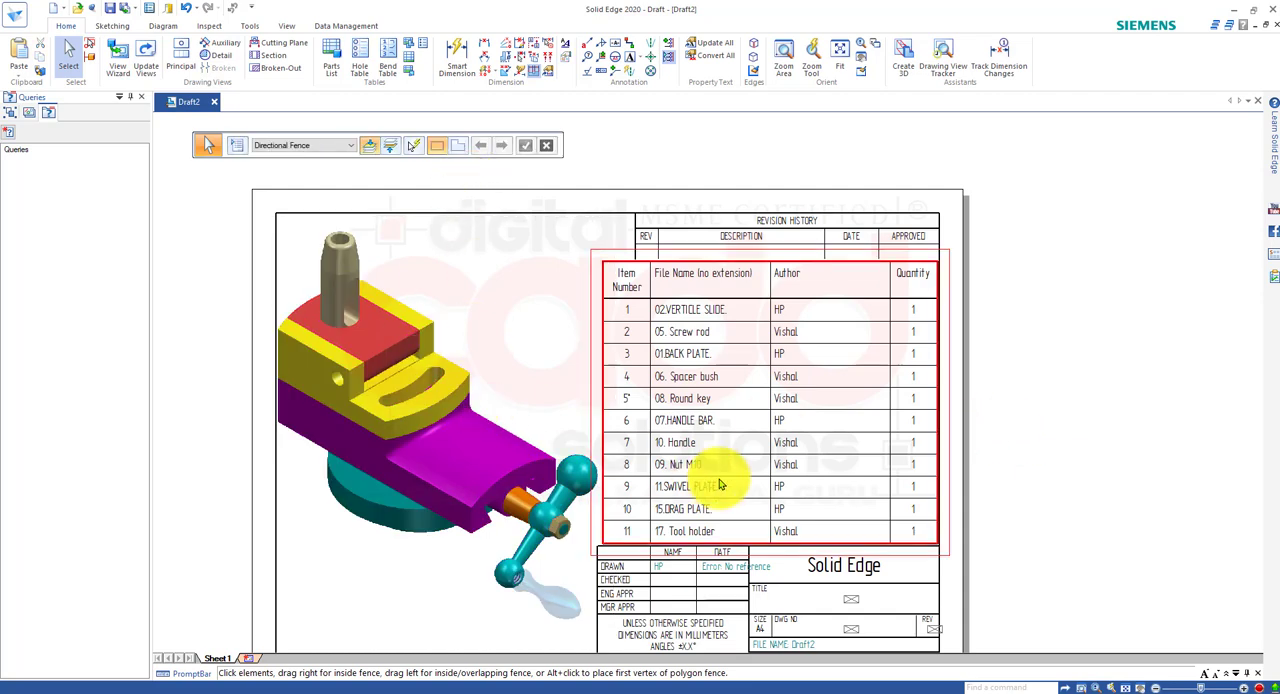
scroll(729, 491, down, 5)
scroll(747, 447, up, 4)
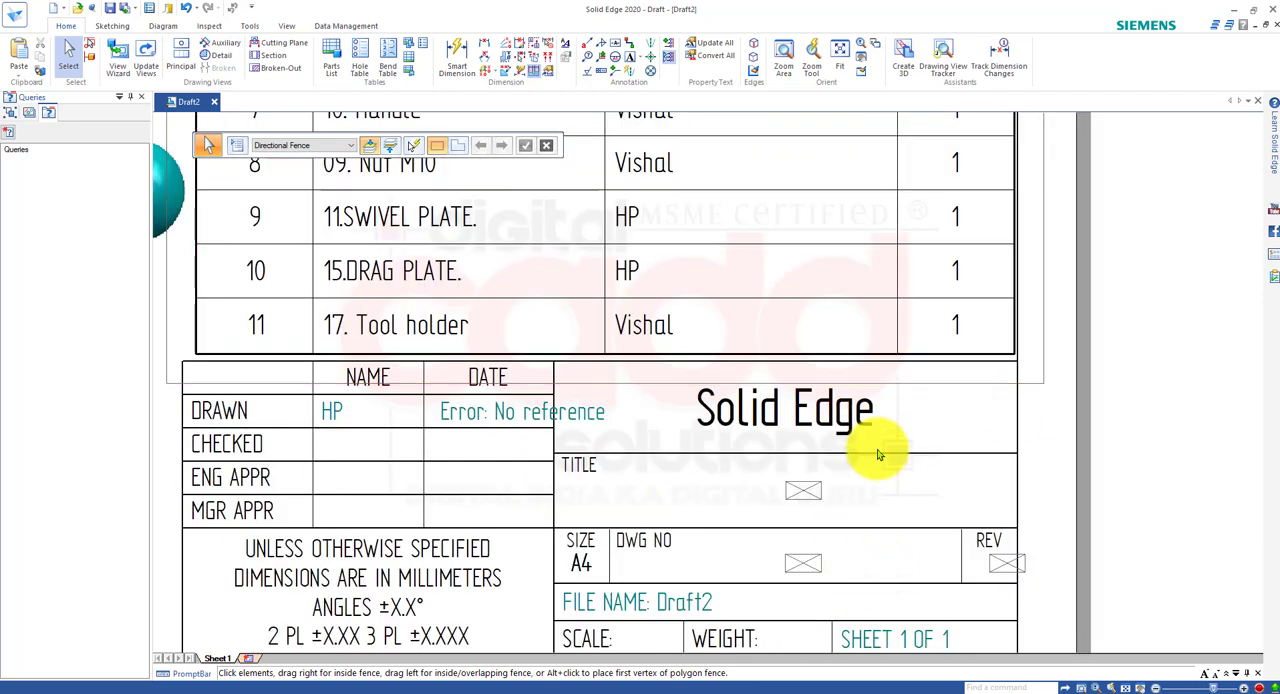
scroll(779, 484, down, 3)
scroll(779, 484, down, 4)
scroll(757, 510, up, 2)
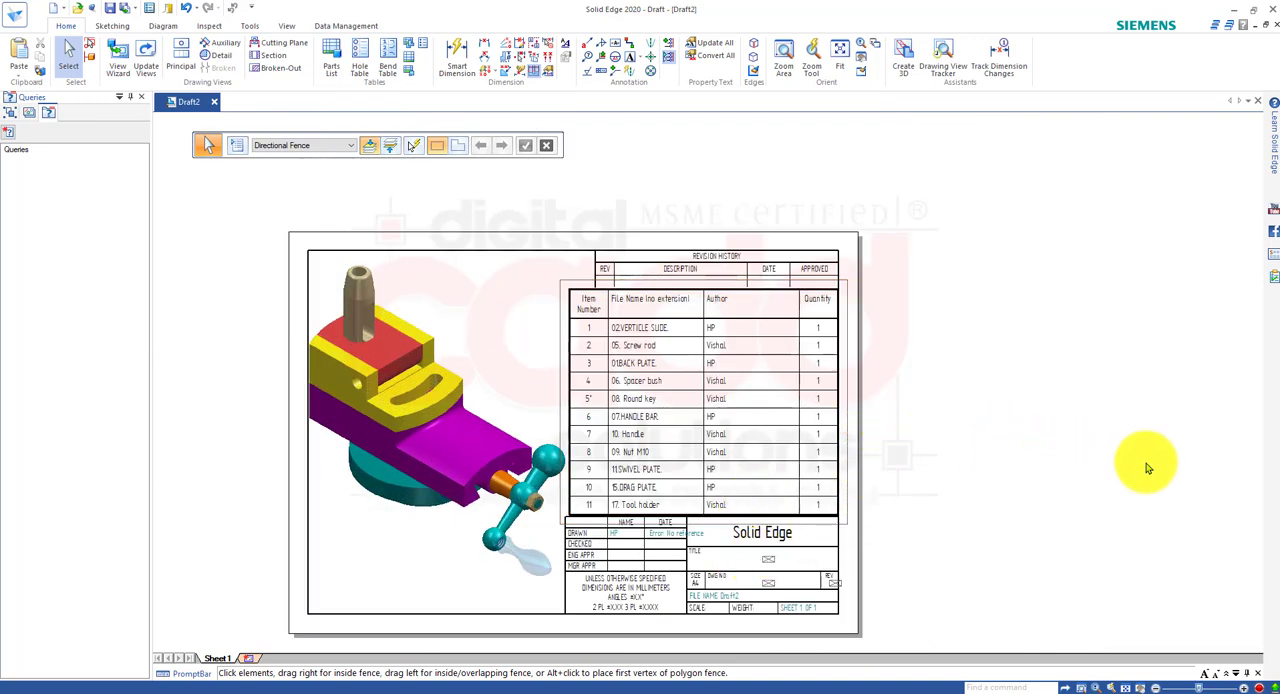
scroll(802, 611, up, 3)
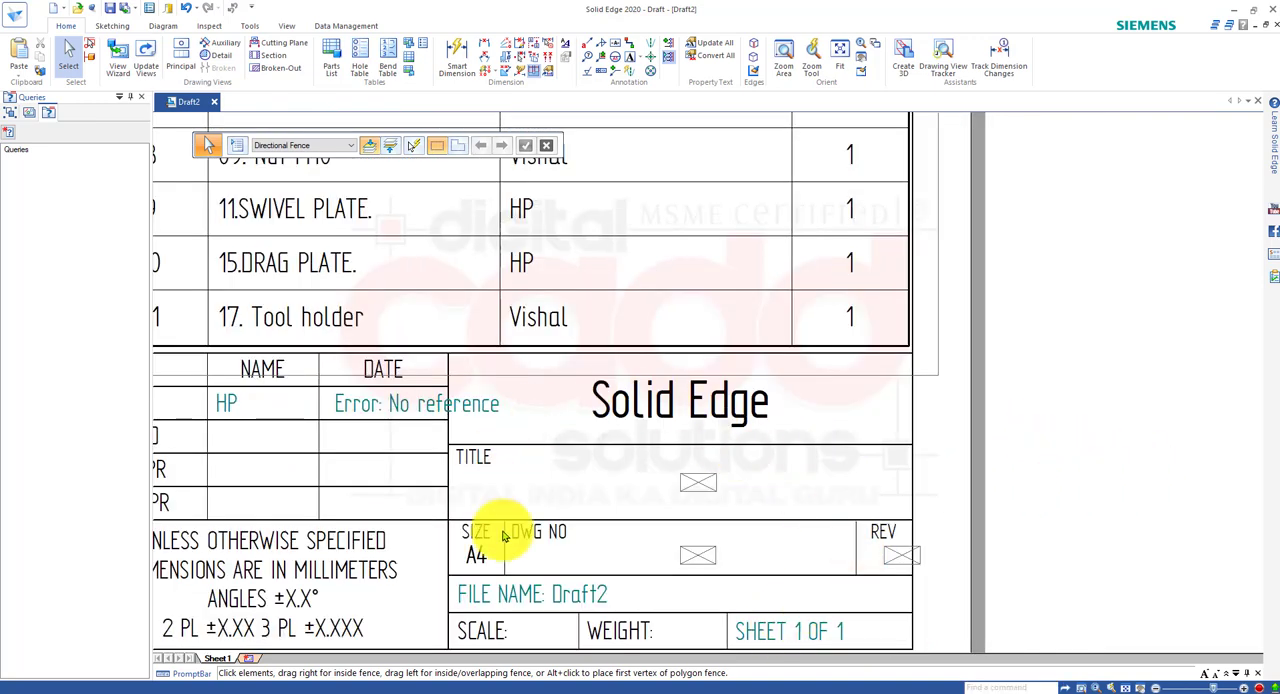
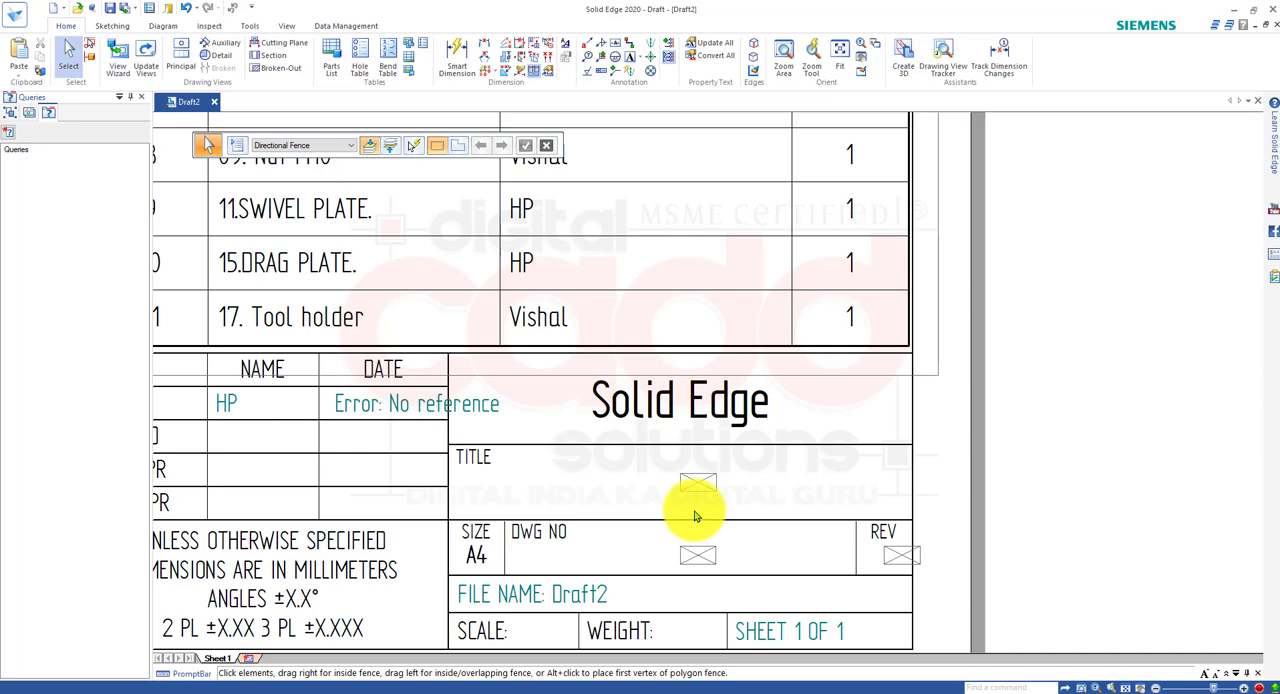
Narrow the parts list's Item Number column very slightly.
scroll(663, 513, down, 3)
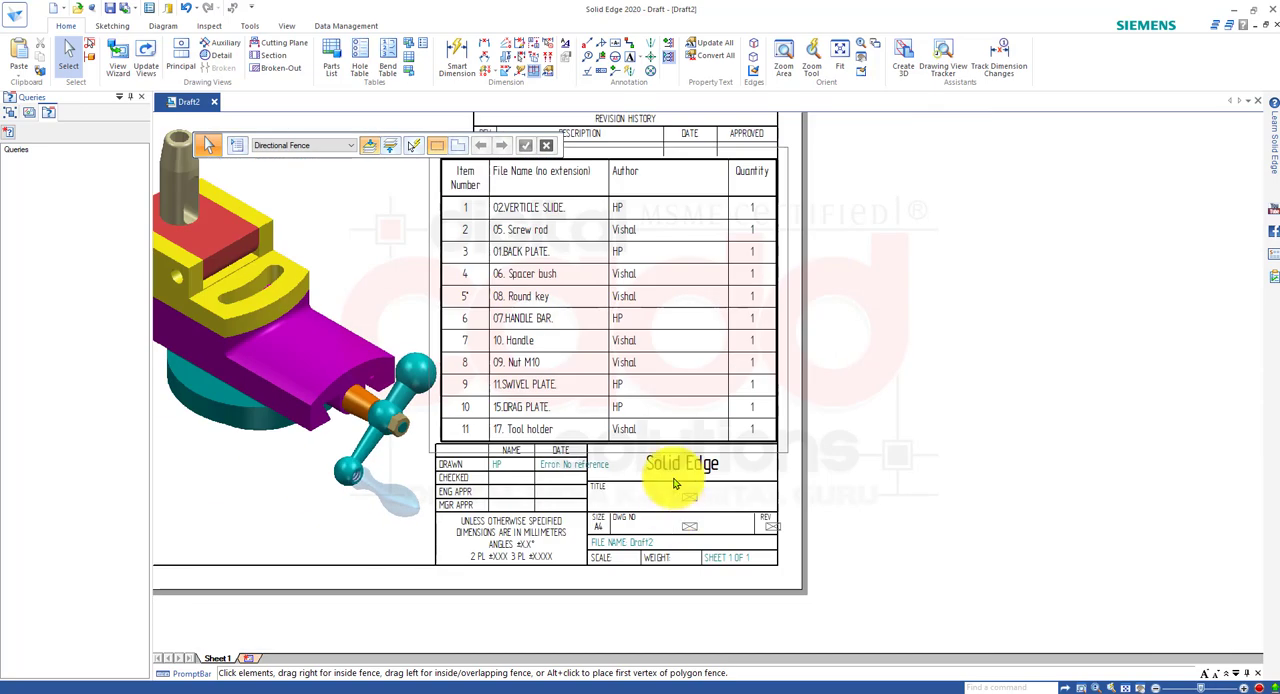
scroll(630, 315, up, 3)
scroll(630, 315, up, 2)
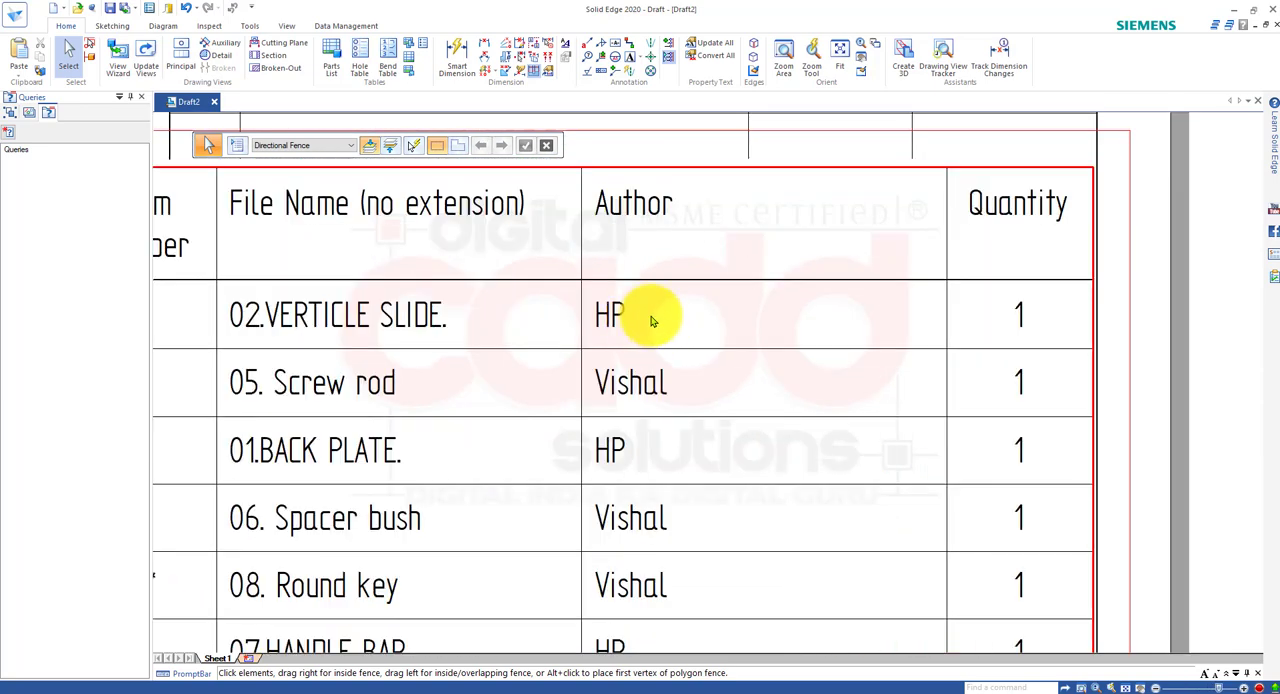
click(610, 322)
scroll(610, 322, down, 2)
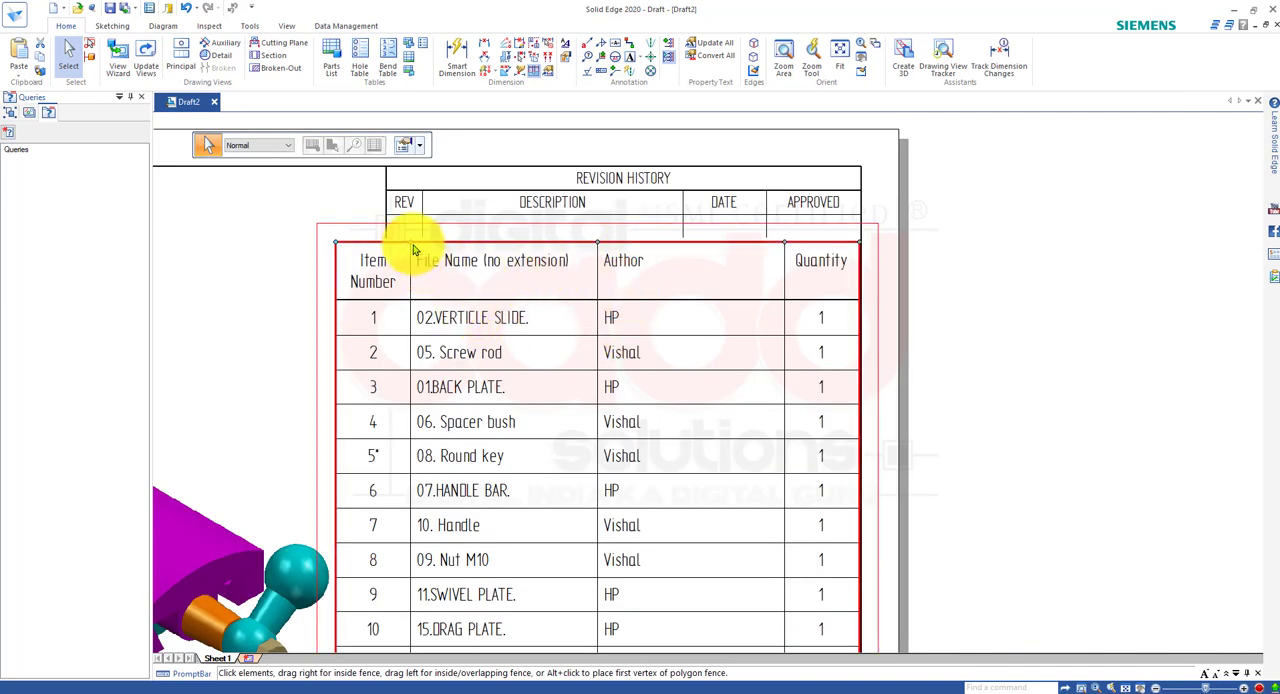
mouse_move(410, 244)
mouse_down()
mouse_move(393, 247)
mouse_move(409, 249)
mouse_up()
Try to edit the Author cell of the 02.VERTICLE SLIDE. row in the parts list.
click(611, 322)
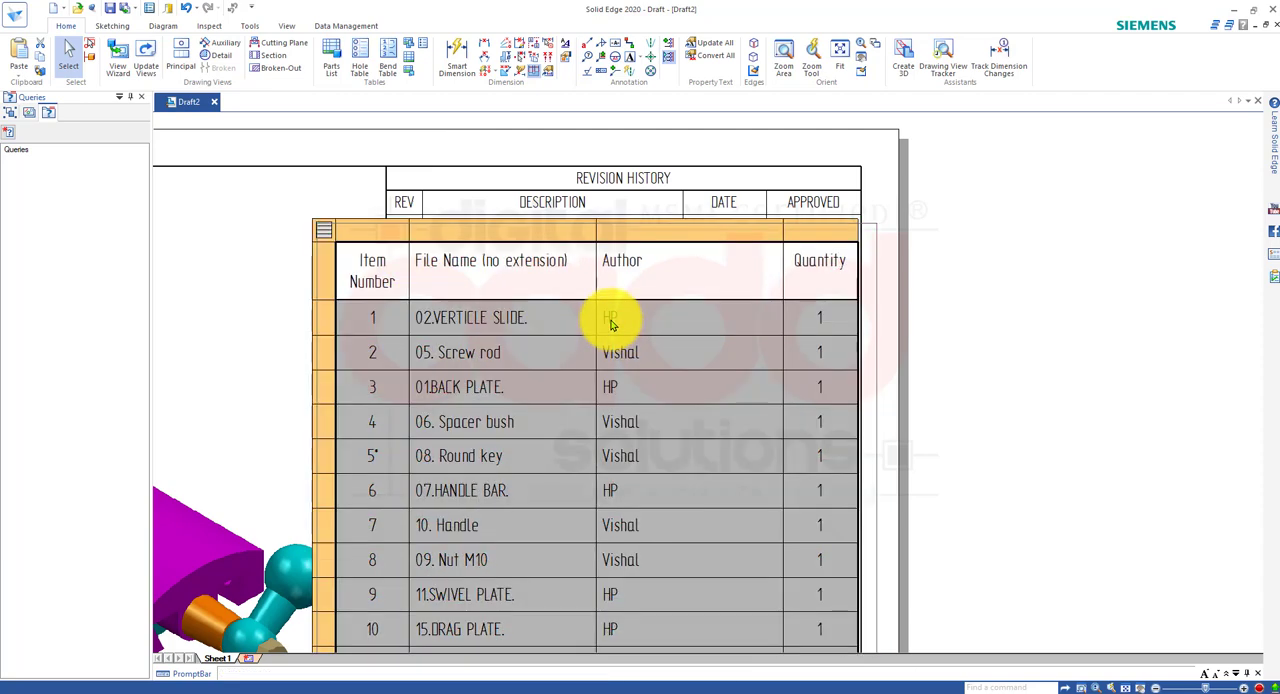
click(611, 322)
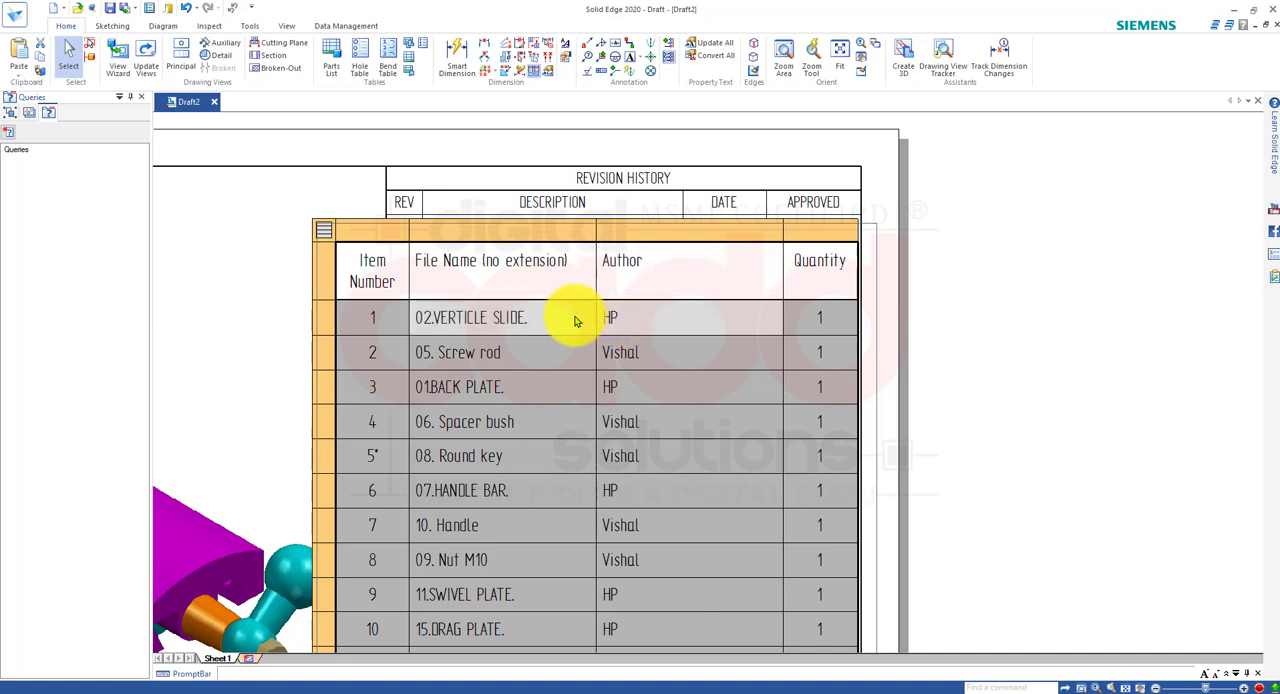
click(620, 320)
click(621, 321)
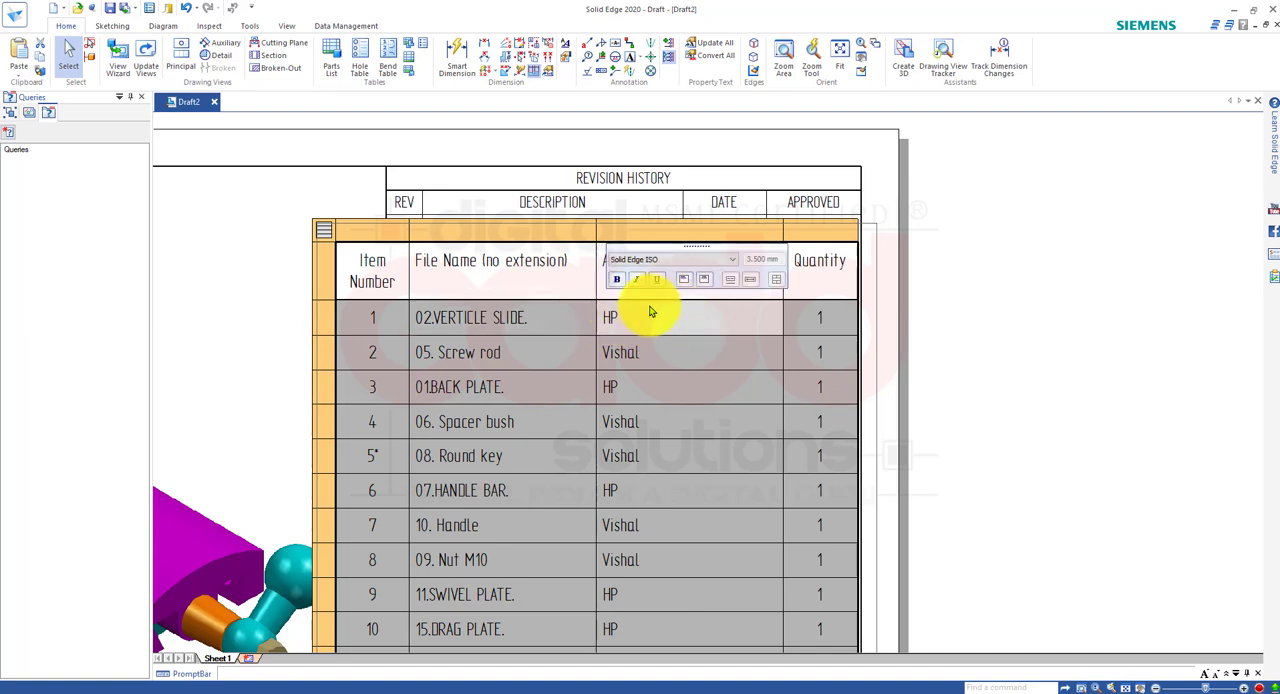
click(621, 320)
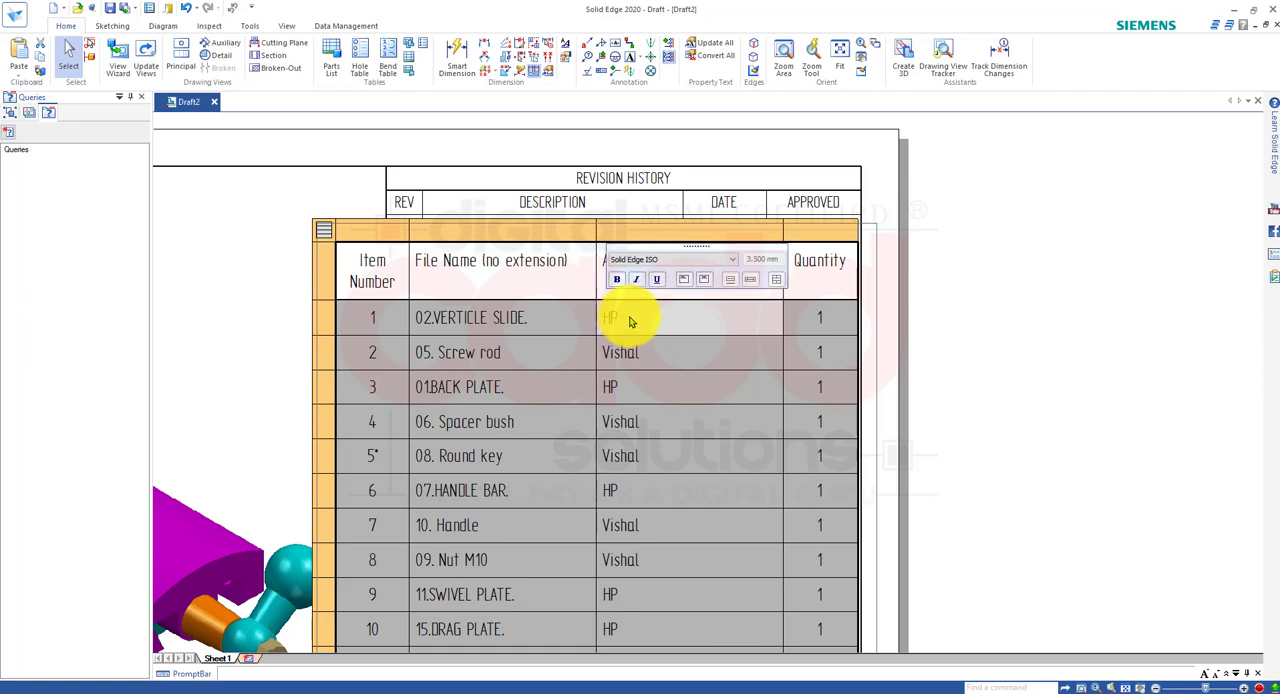
click(1010, 420)
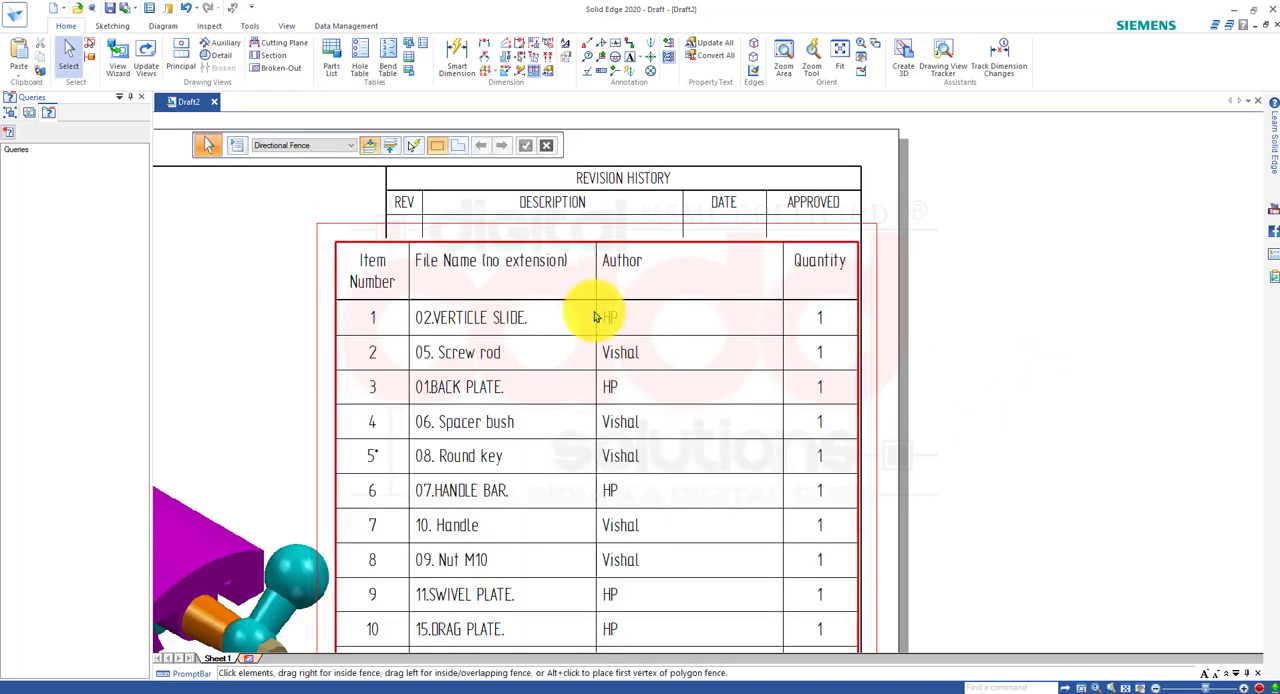
Narrow the parts list's File Name column slightly and shrink the Author column to just fit its entries.
click(594, 317)
drag(596, 248, 568, 258)
mouse_move(596, 258)
mouse_down()
mouse_move(623, 251)
mouse_move(584, 263)
mouse_up()
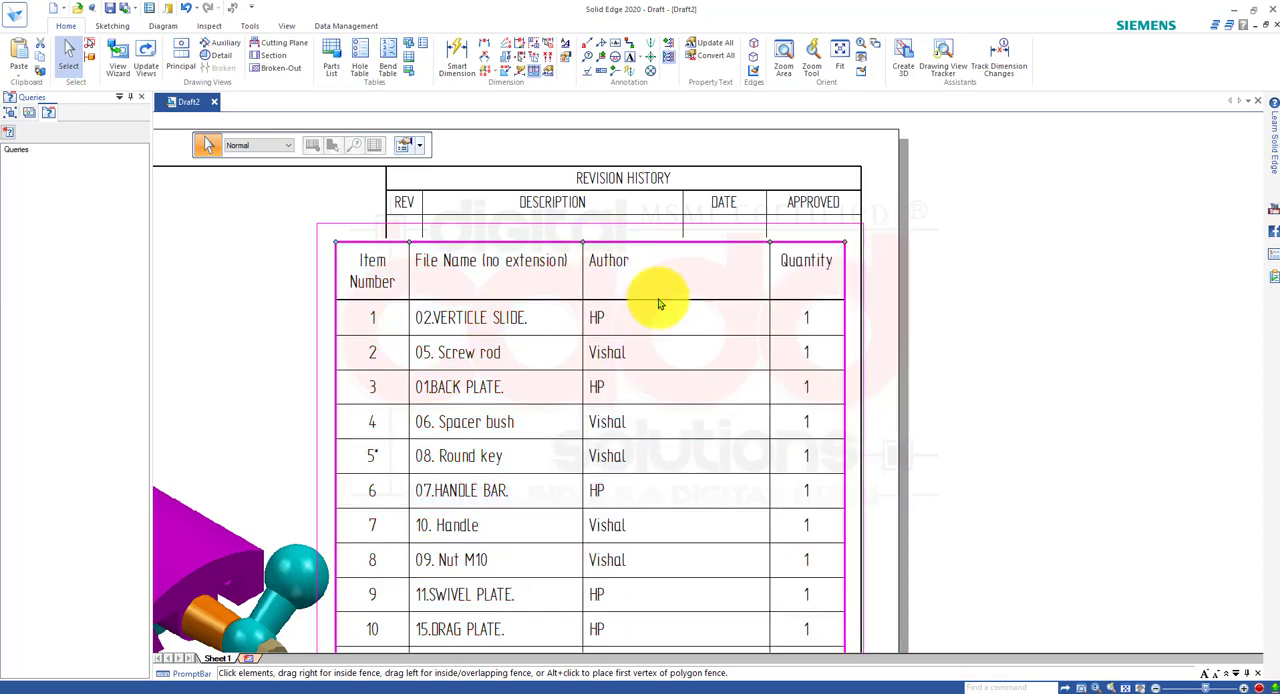
drag(770, 249, 657, 248)
Move the narrowed parts list toward the sheet's right border, just above the title block.
scroll(731, 326, down, 3)
scroll(818, 530, up, 3)
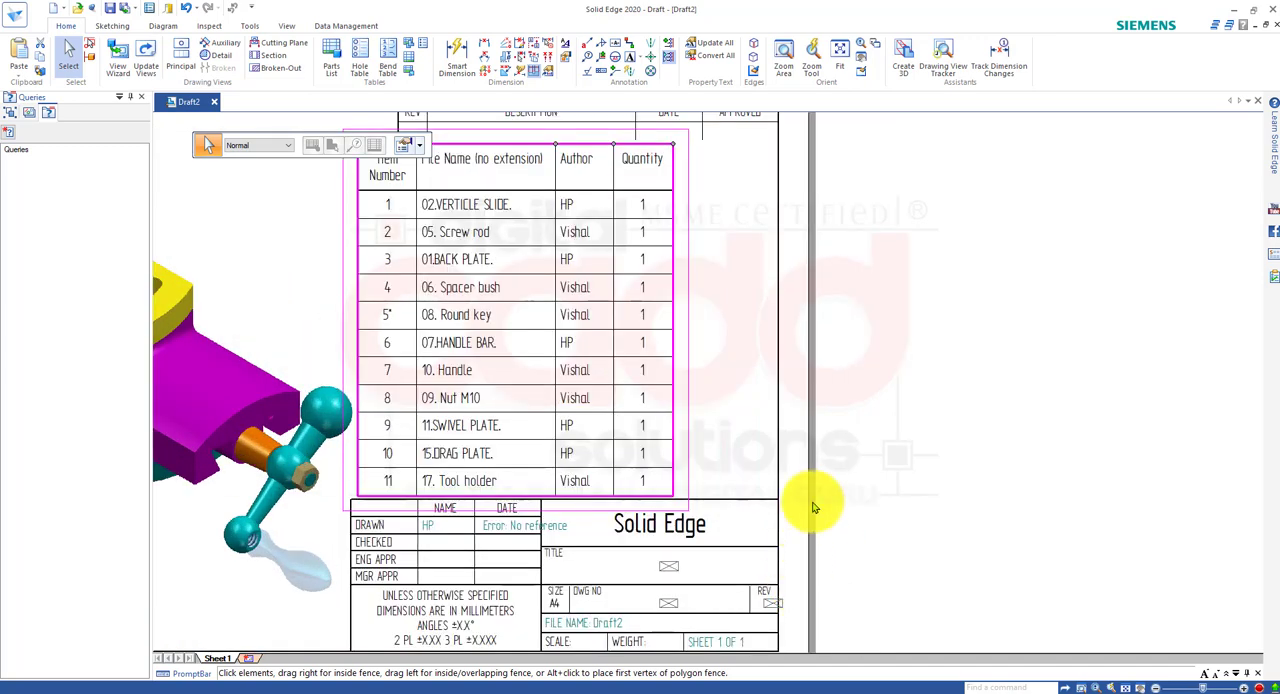
scroll(903, 528, down, 3)
scroll(888, 523, up, 2)
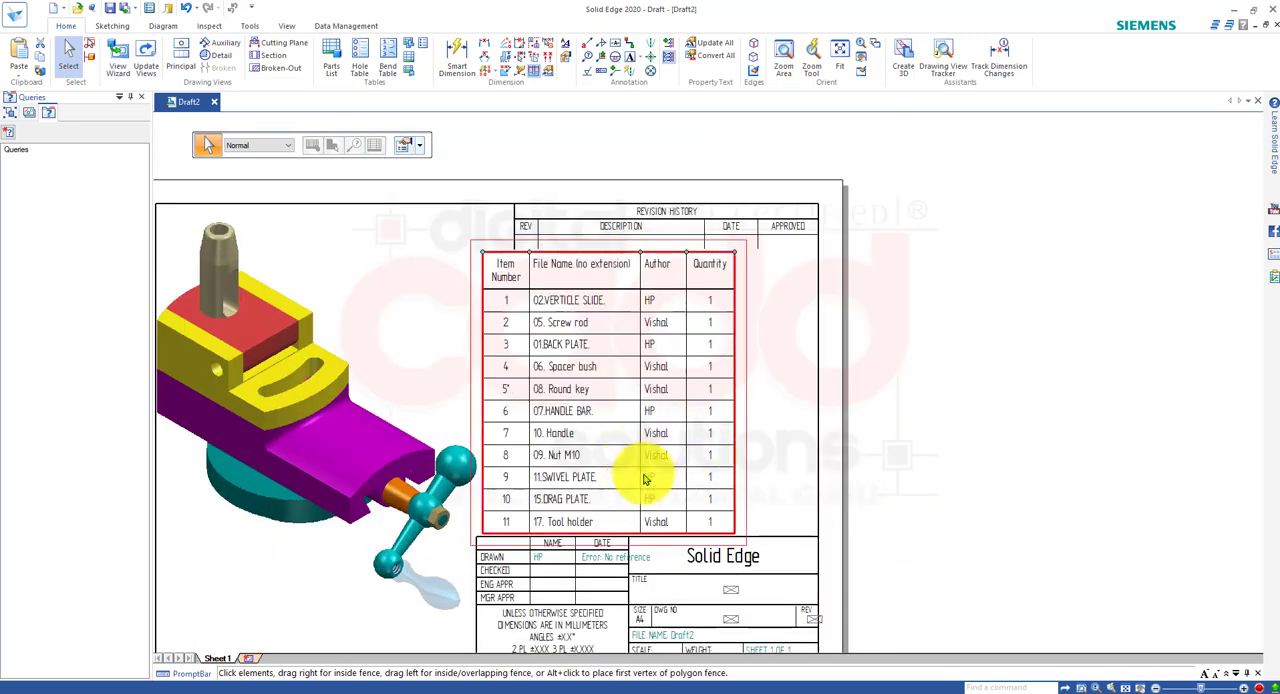
drag(735, 442, 818, 438)
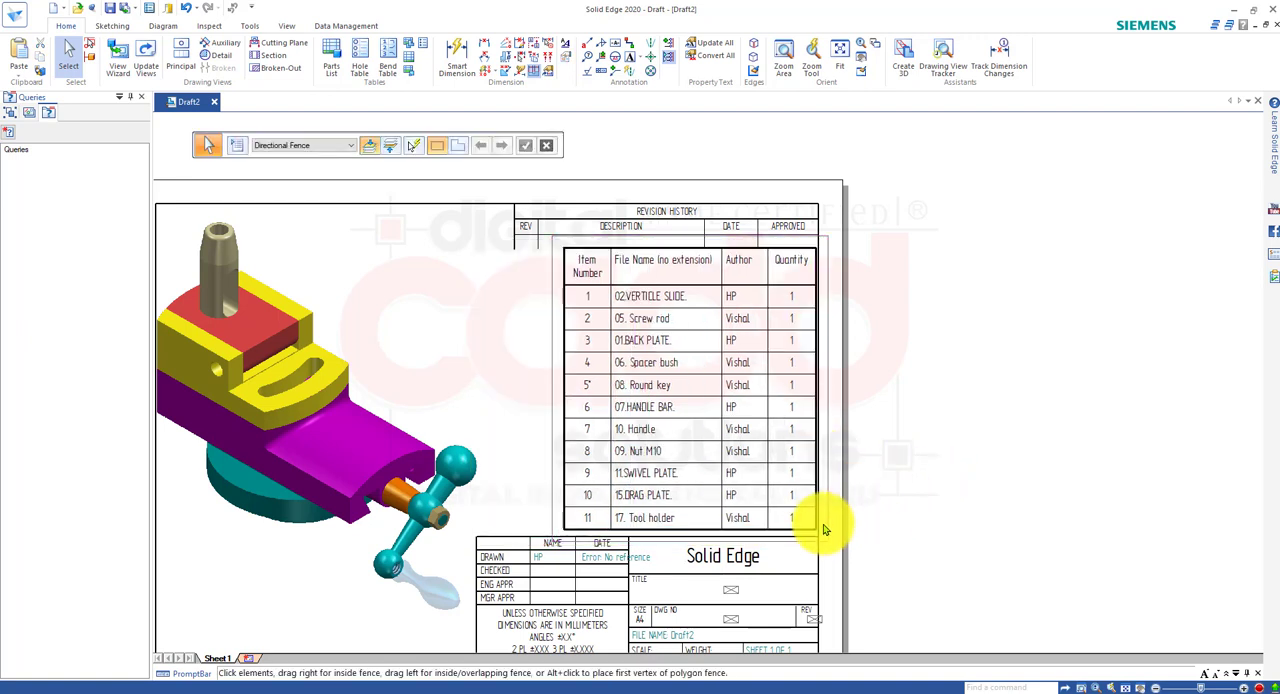
drag(815, 512, 800, 510)
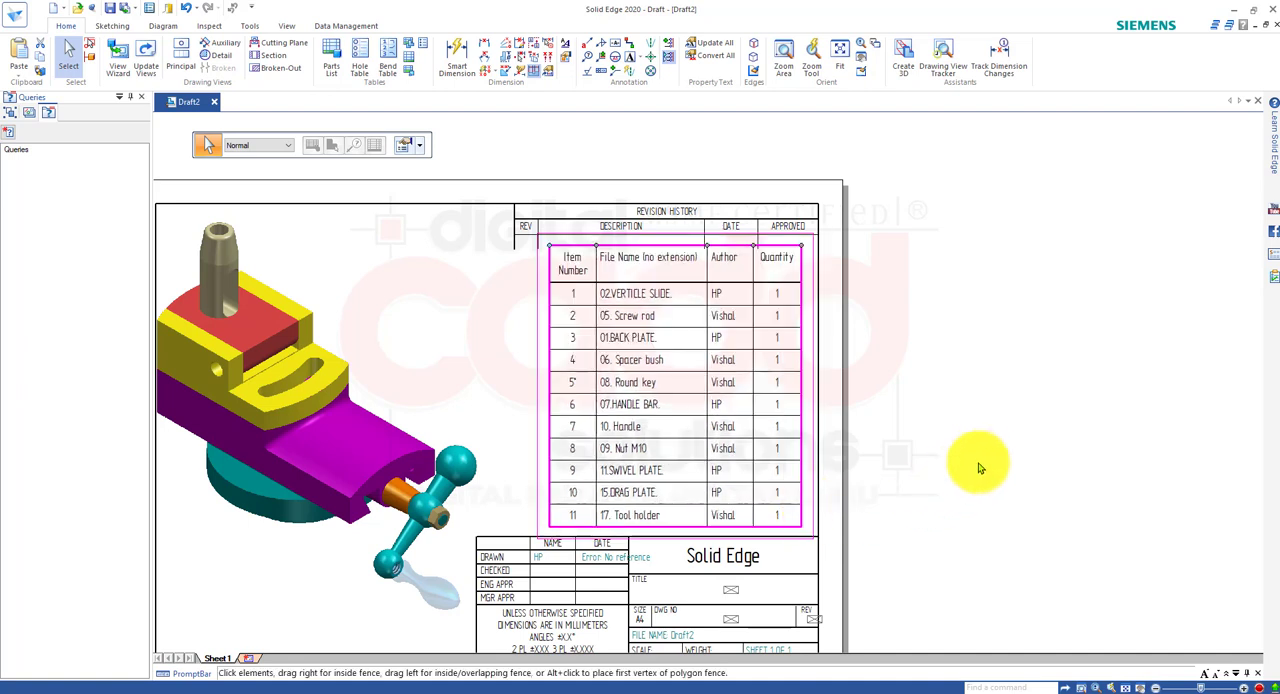
click(949, 442)
Fine-tune the parts list's position between the revision and title blocks, leaving a small gap to the right border.
click(794, 283)
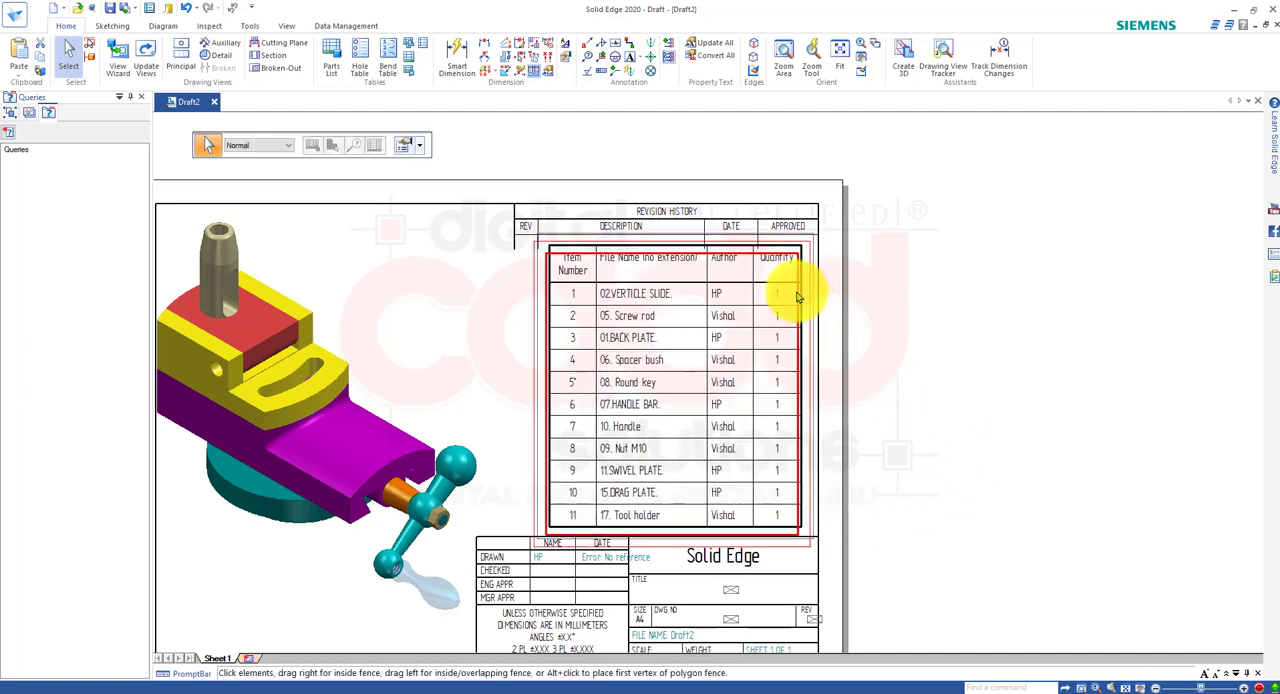
click(910, 330)
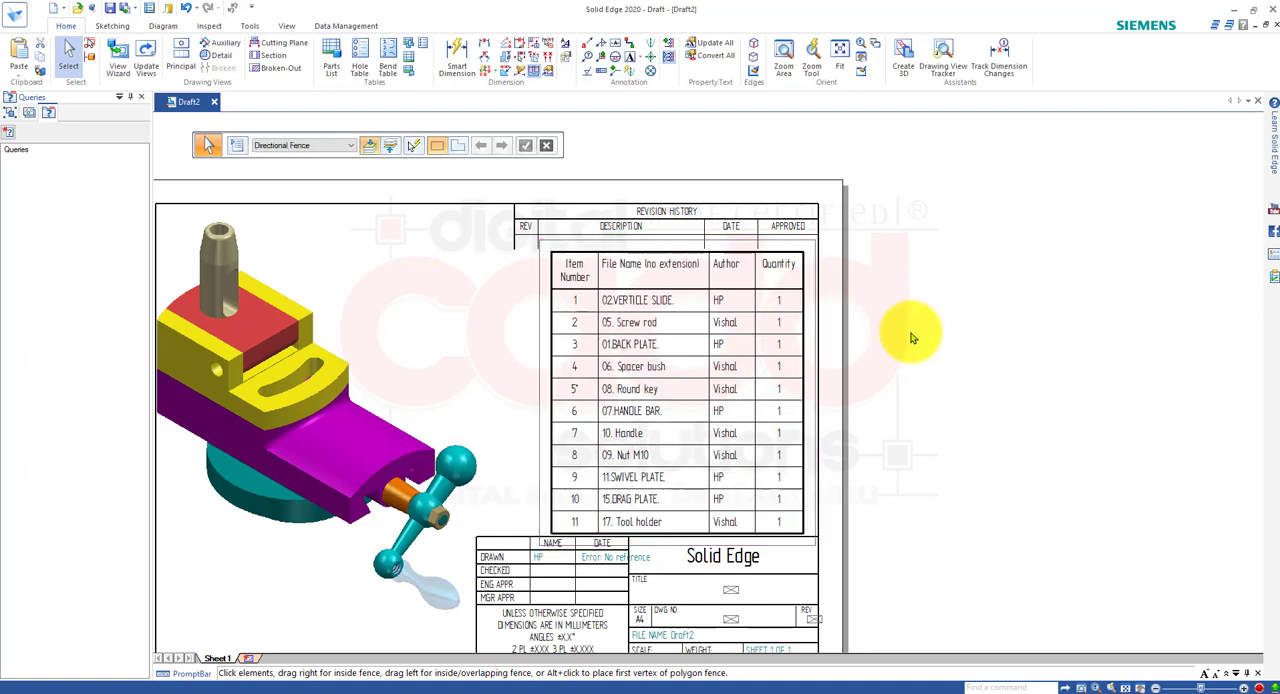
click(805, 484)
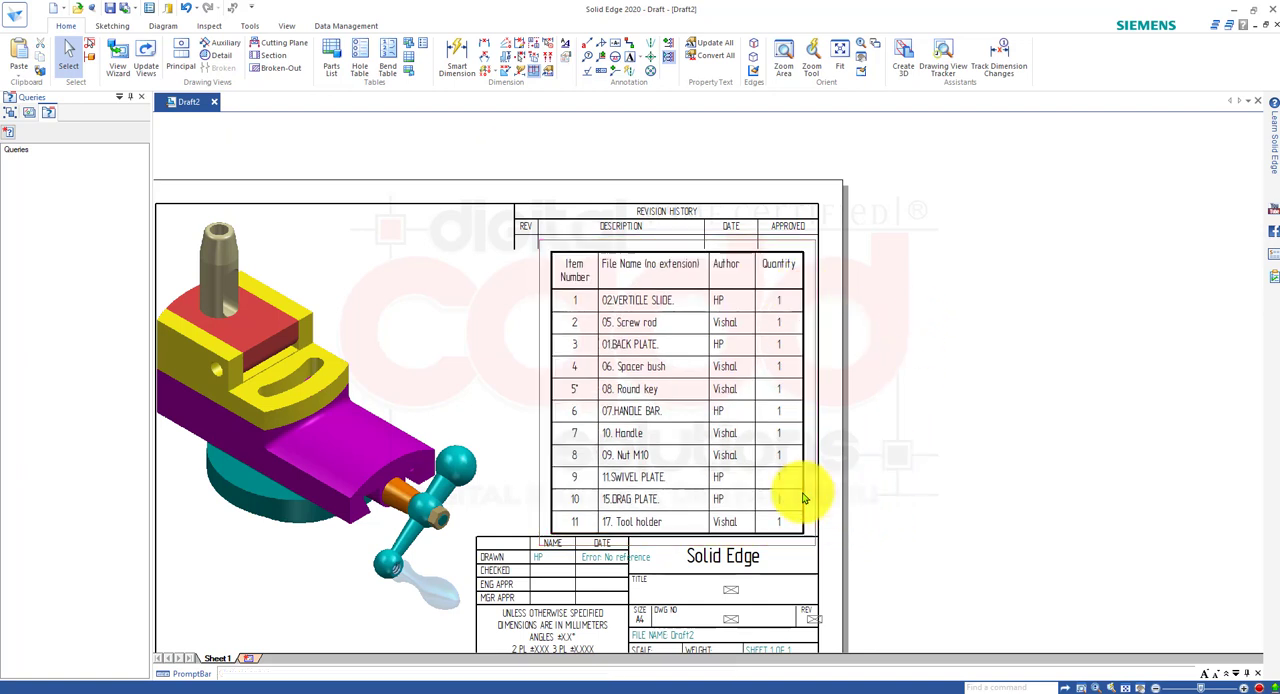
drag(805, 484, 810, 490)
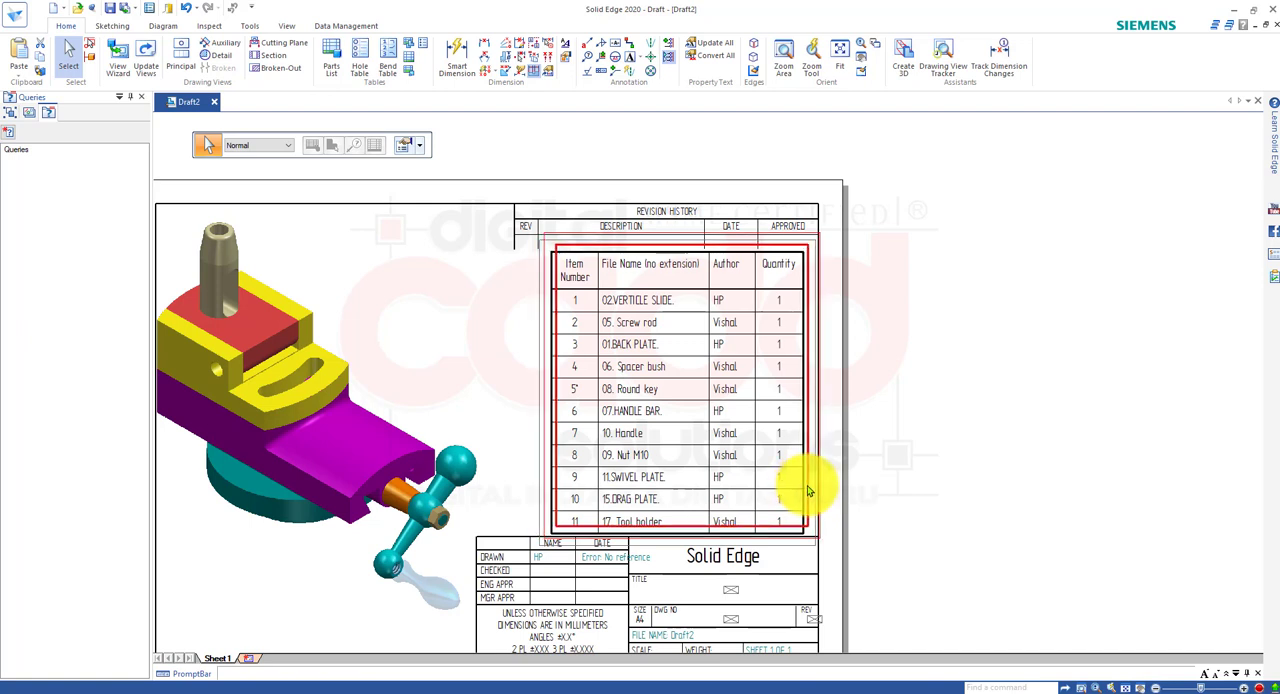
drag(810, 490, 814, 486)
click(997, 494)
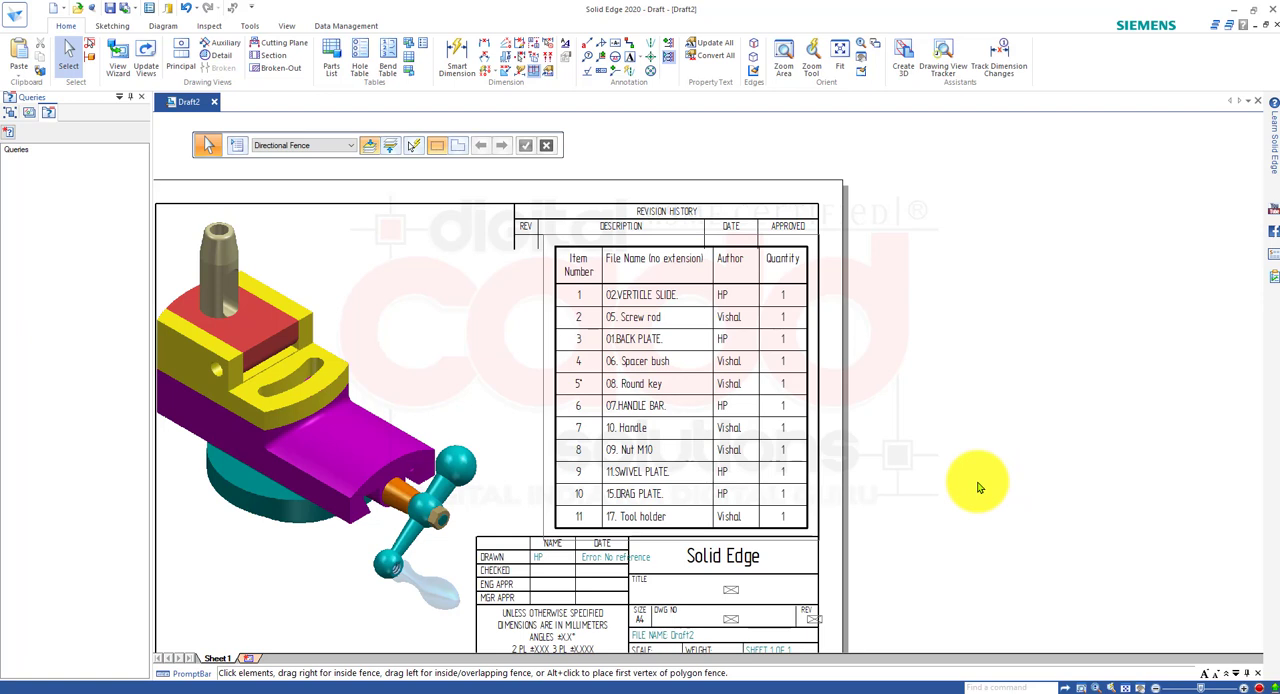
Narrow the Item Number and File Name columns and move the parts list flush with the sheet's right border.
click(605, 290)
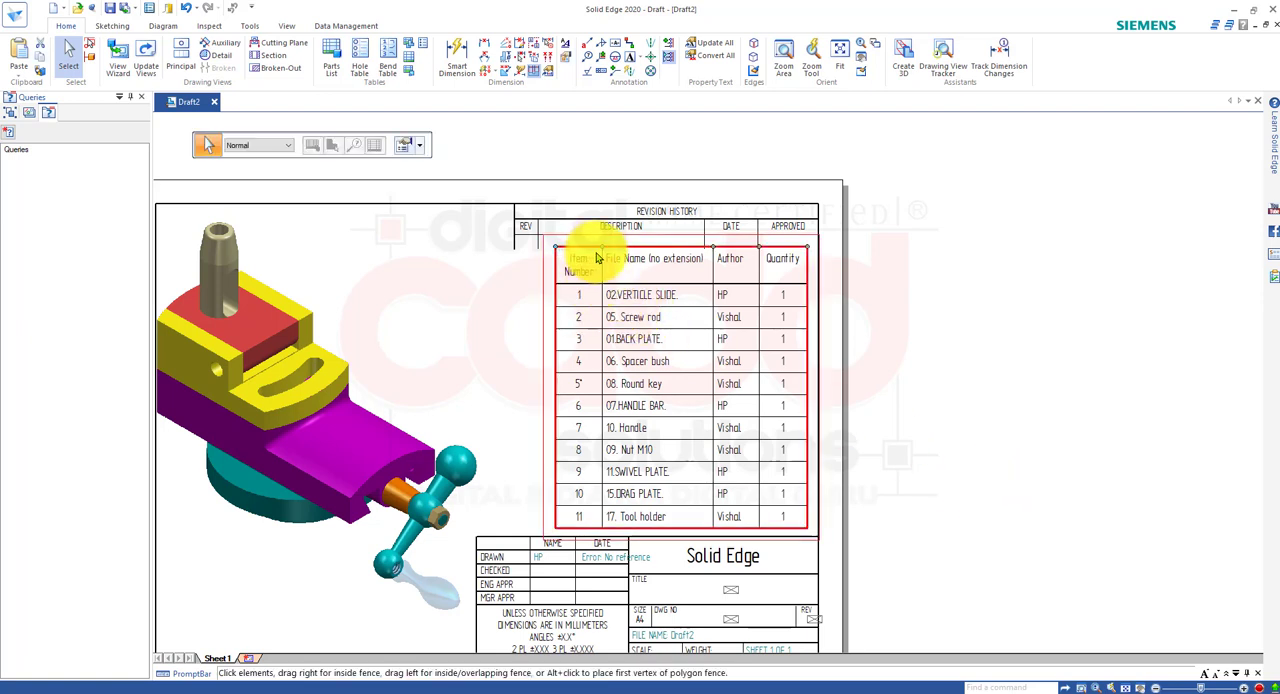
drag(602, 247, 590, 251)
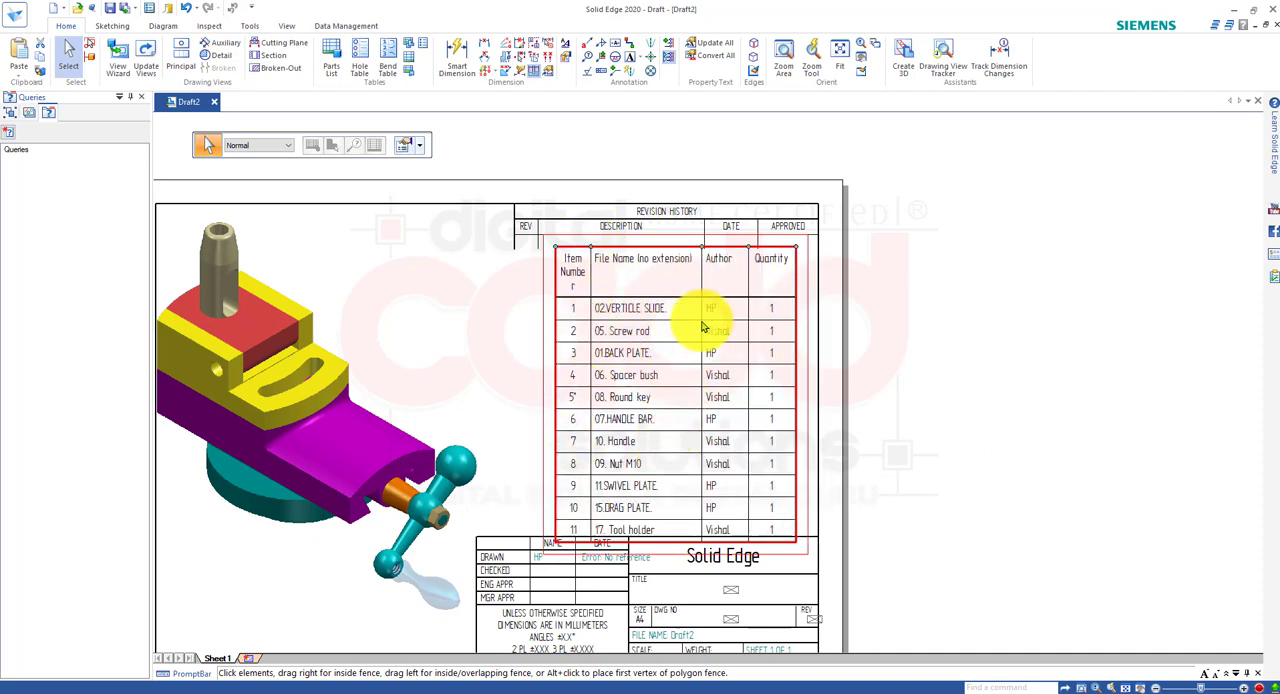
drag(702, 248, 696, 250)
click(948, 452)
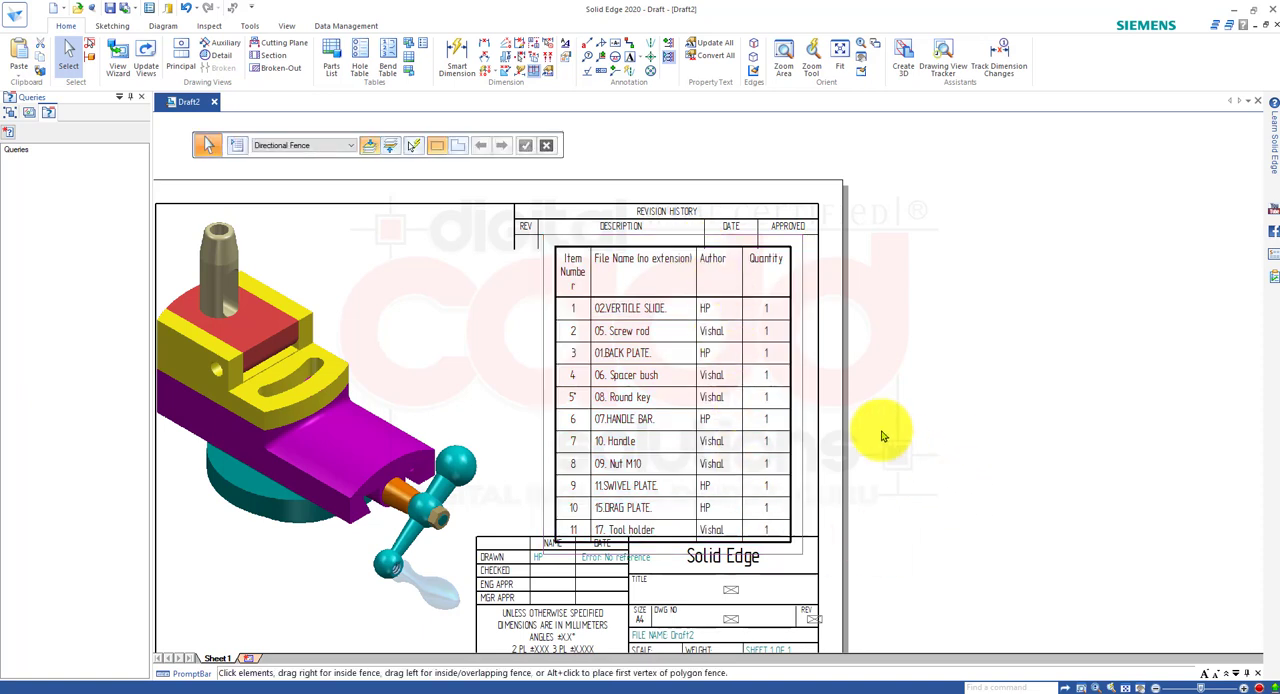
drag(794, 376, 819, 363)
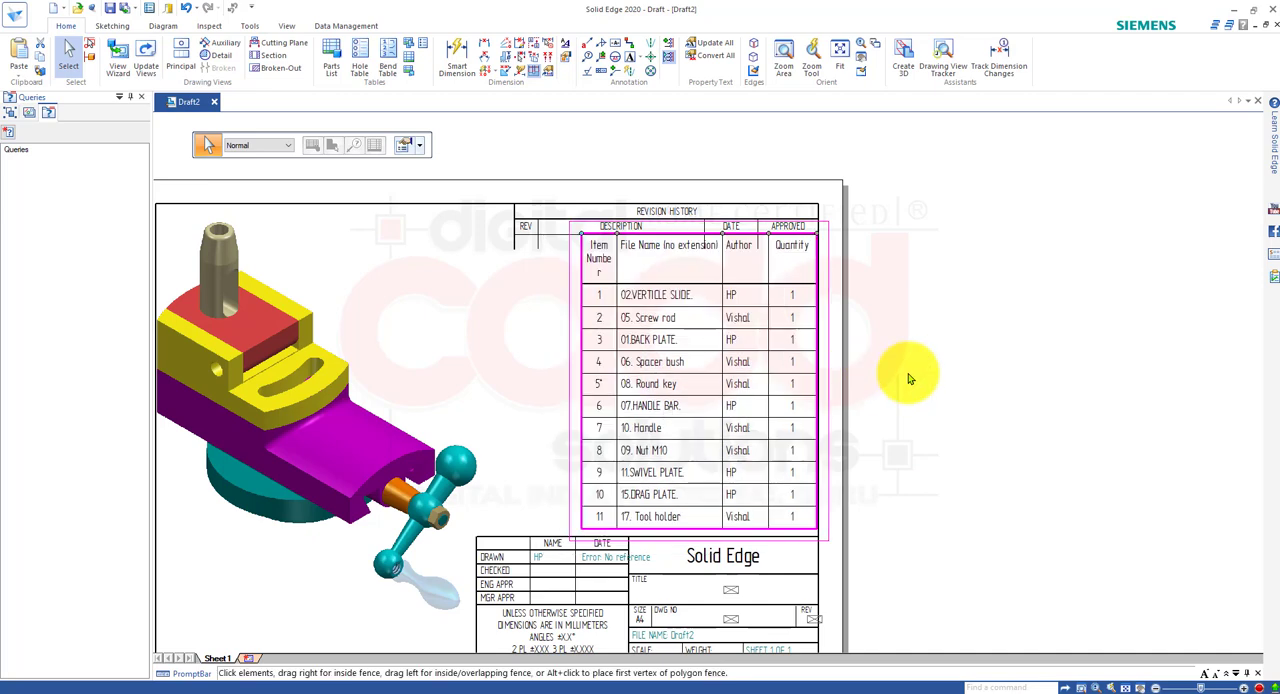
click(948, 452)
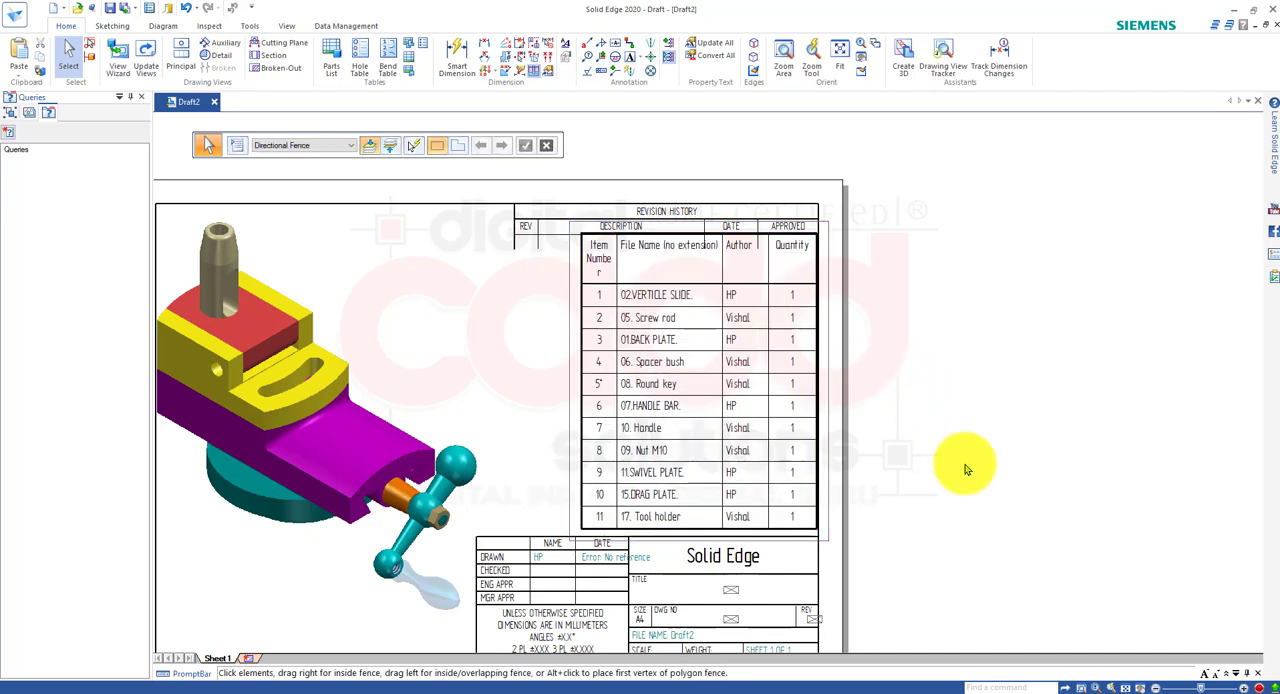
Turn on the display of the background sheets and open the A1-Sheet background.
scroll(634, 520, down, 2)
scroll(800, 586, up, 3)
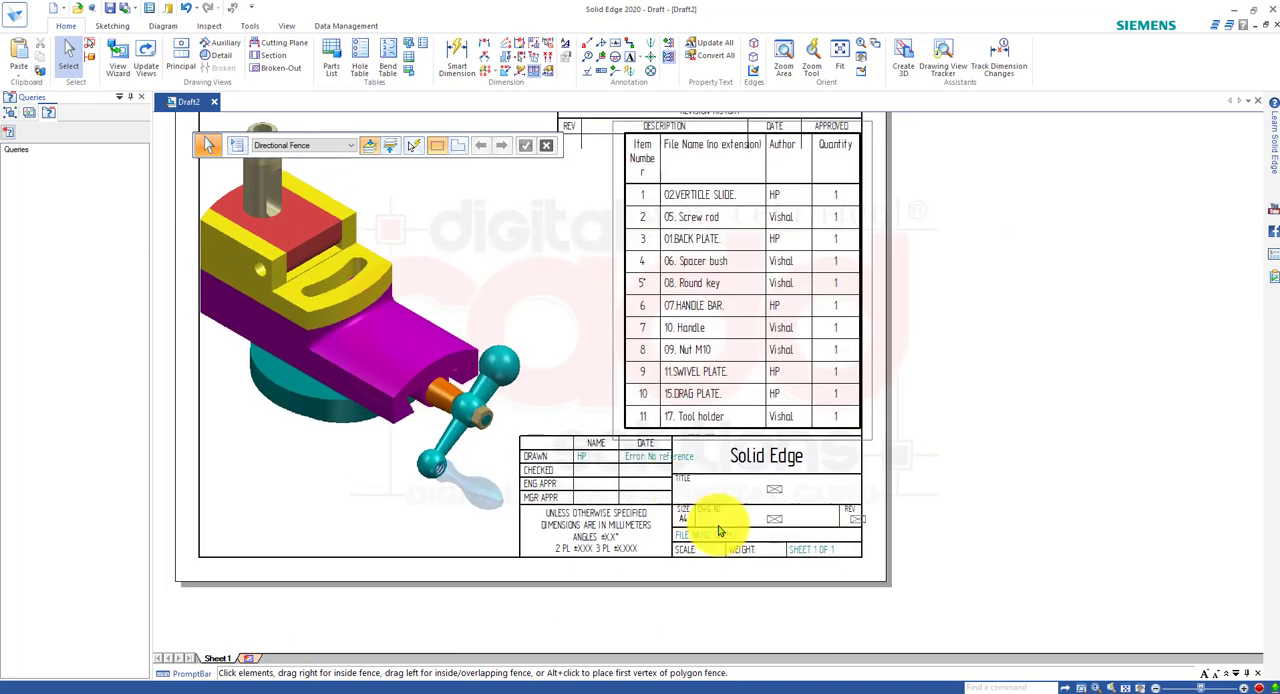
scroll(817, 553, up, 2)
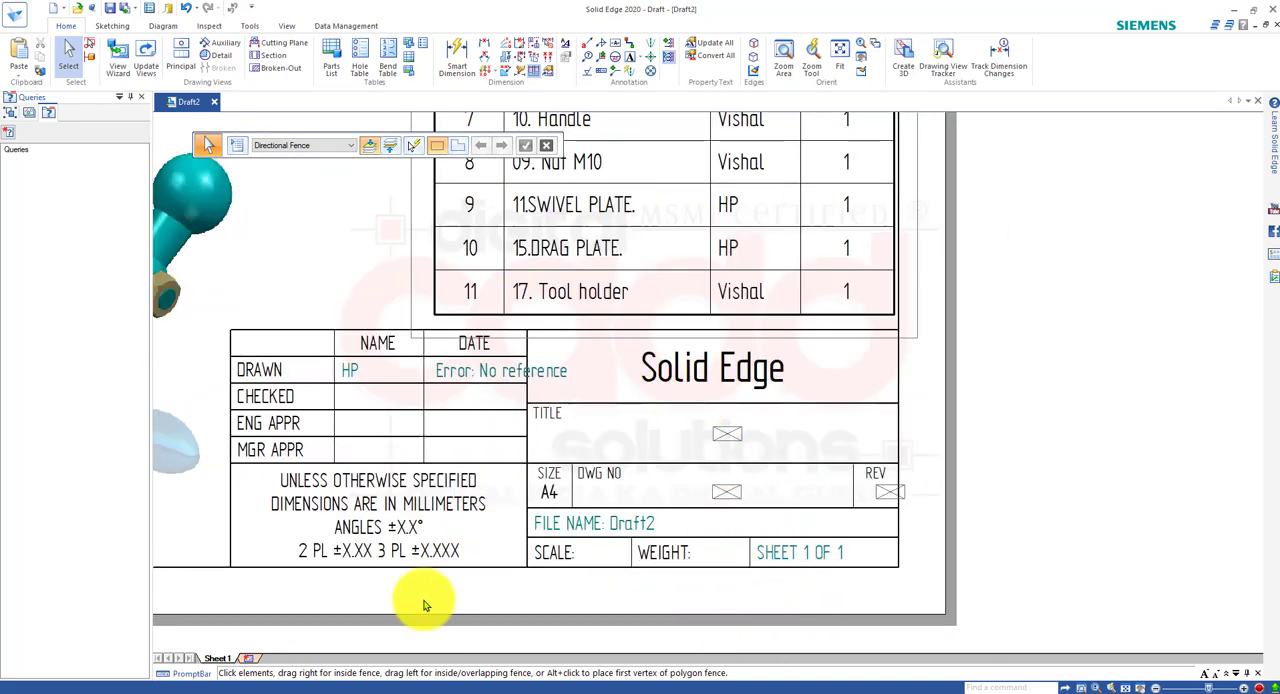
right_click(216, 659)
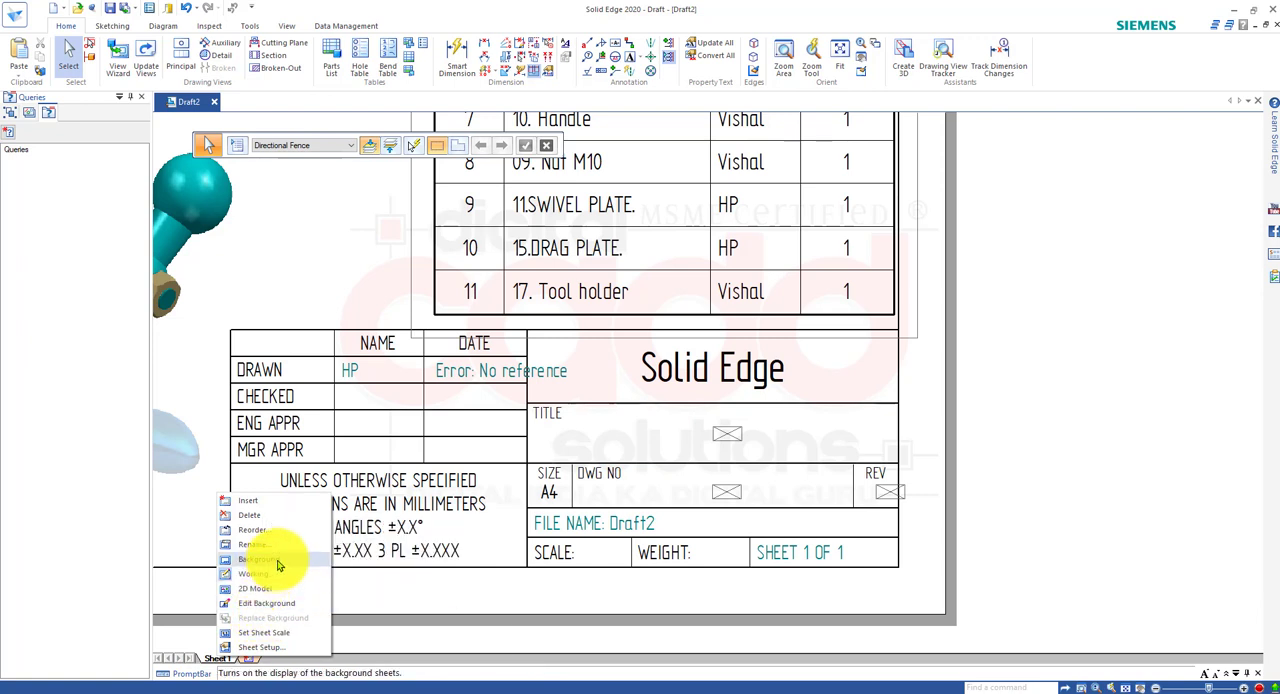
click(276, 560)
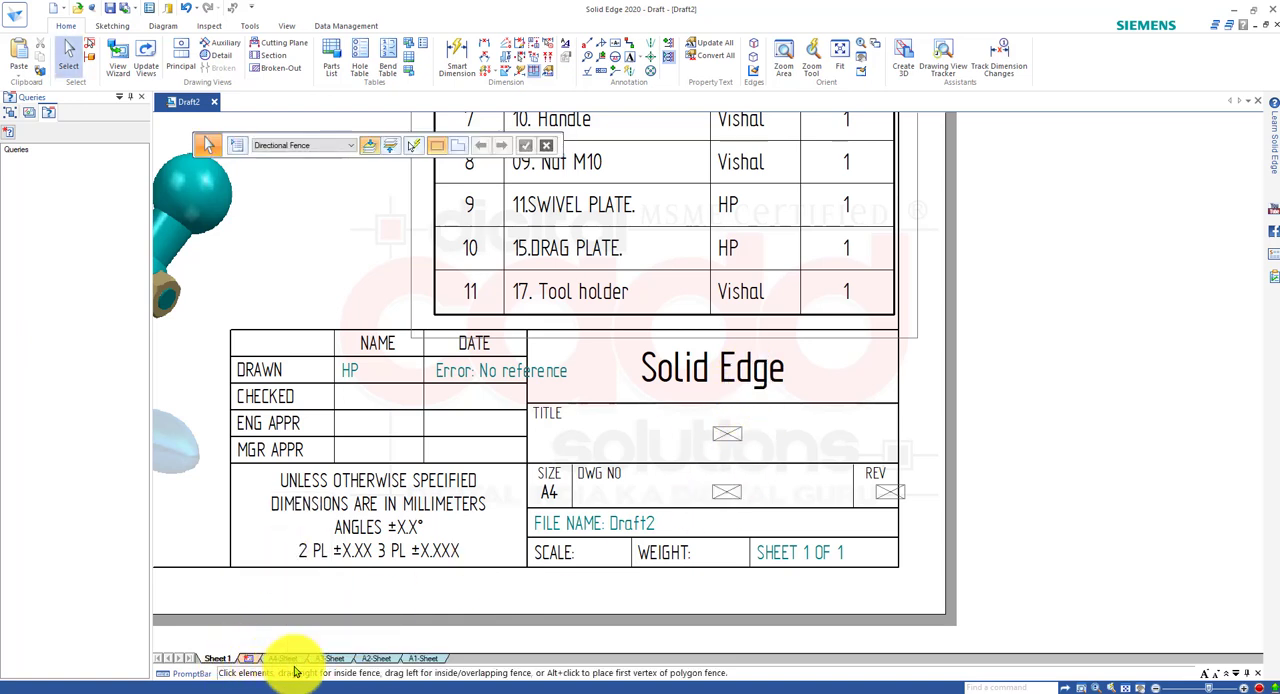
click(422, 659)
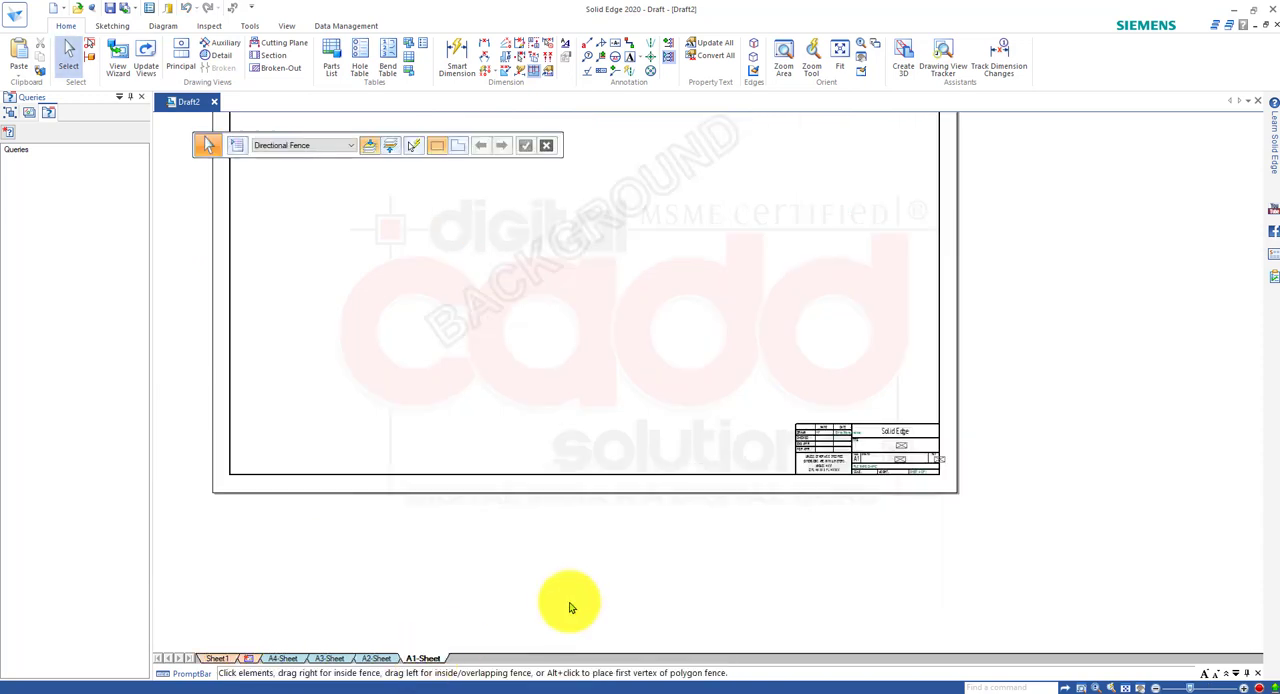
Replace the "Solid Edge" text in the A1 background's title block with "Digital CADD Solutions.".
scroll(955, 449, up, 6)
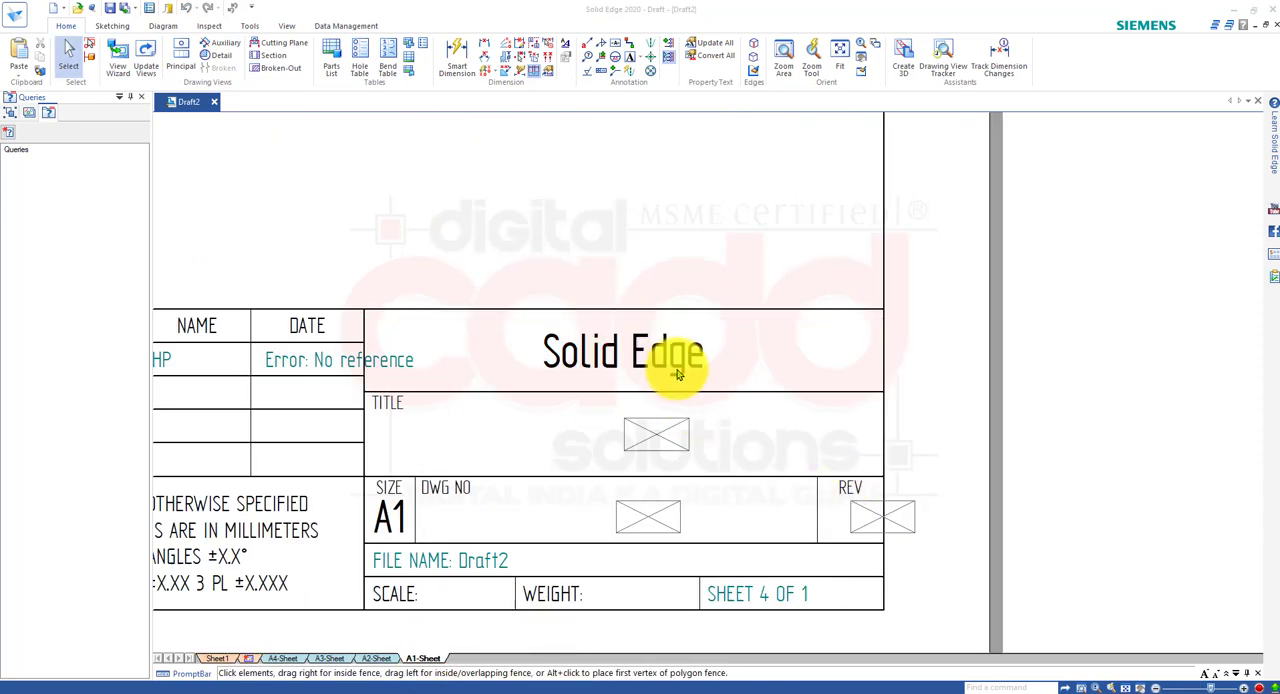
click(685, 368)
click(685, 365)
drag(712, 357, 529, 359)
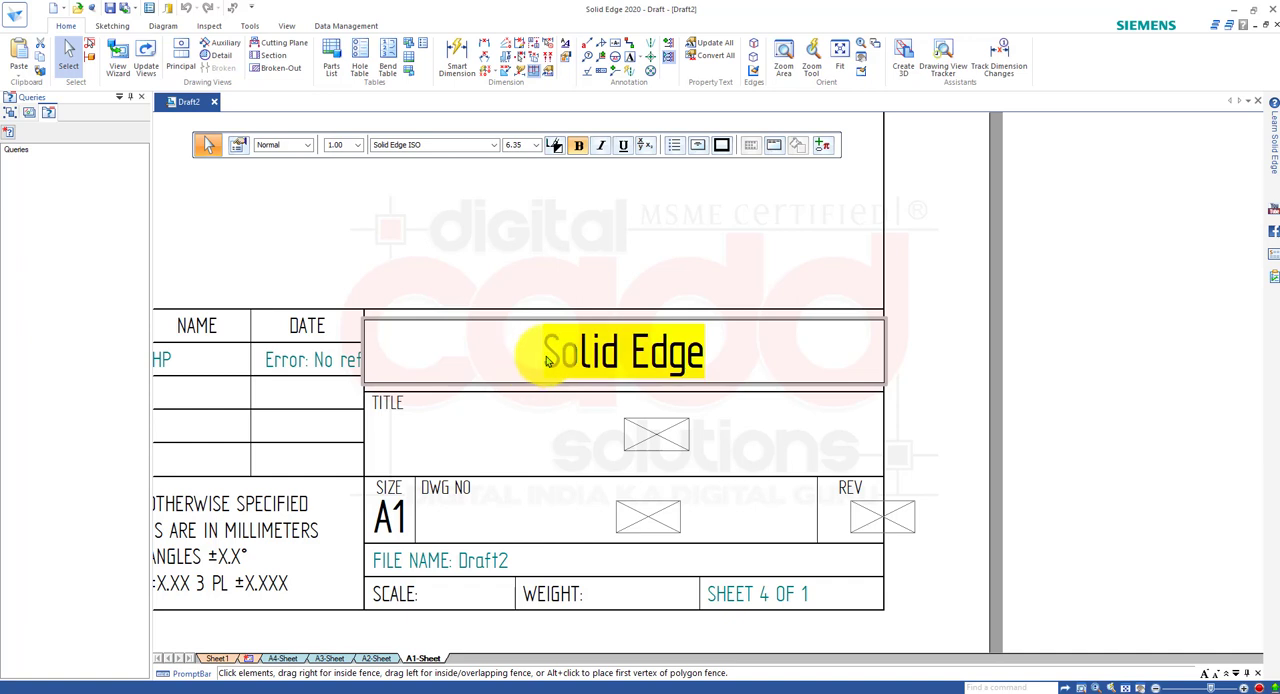
text(Digita)
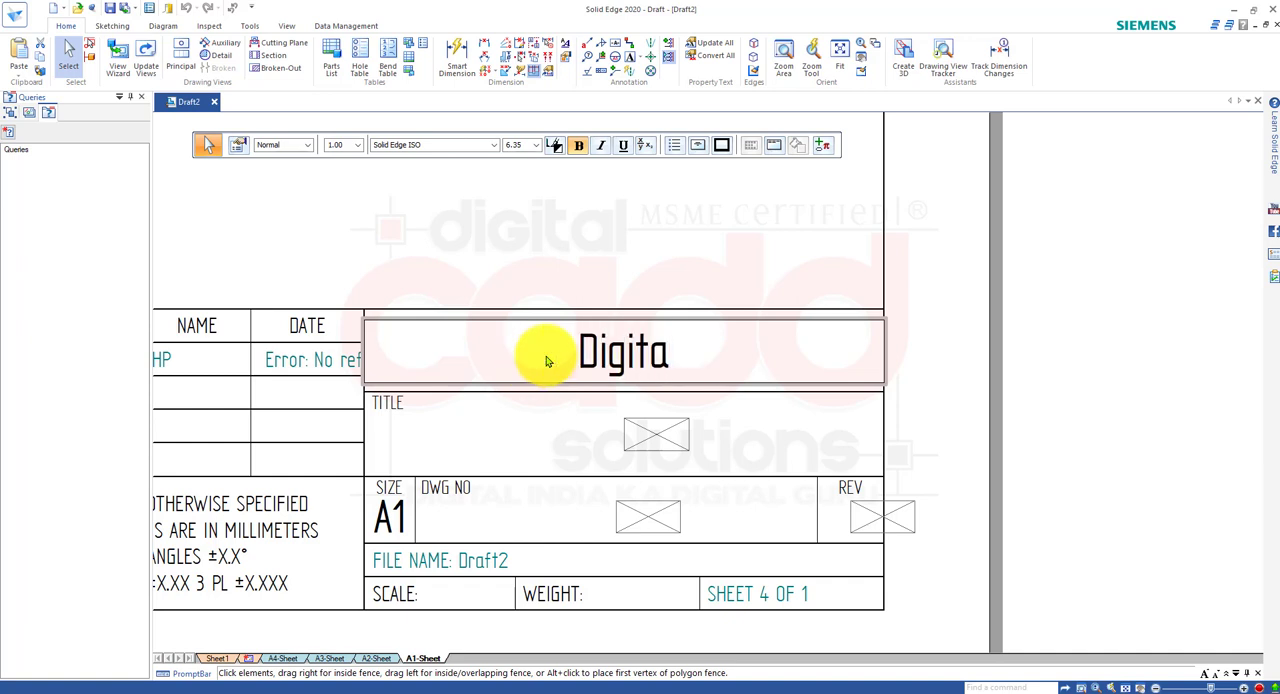
text(l CAD)
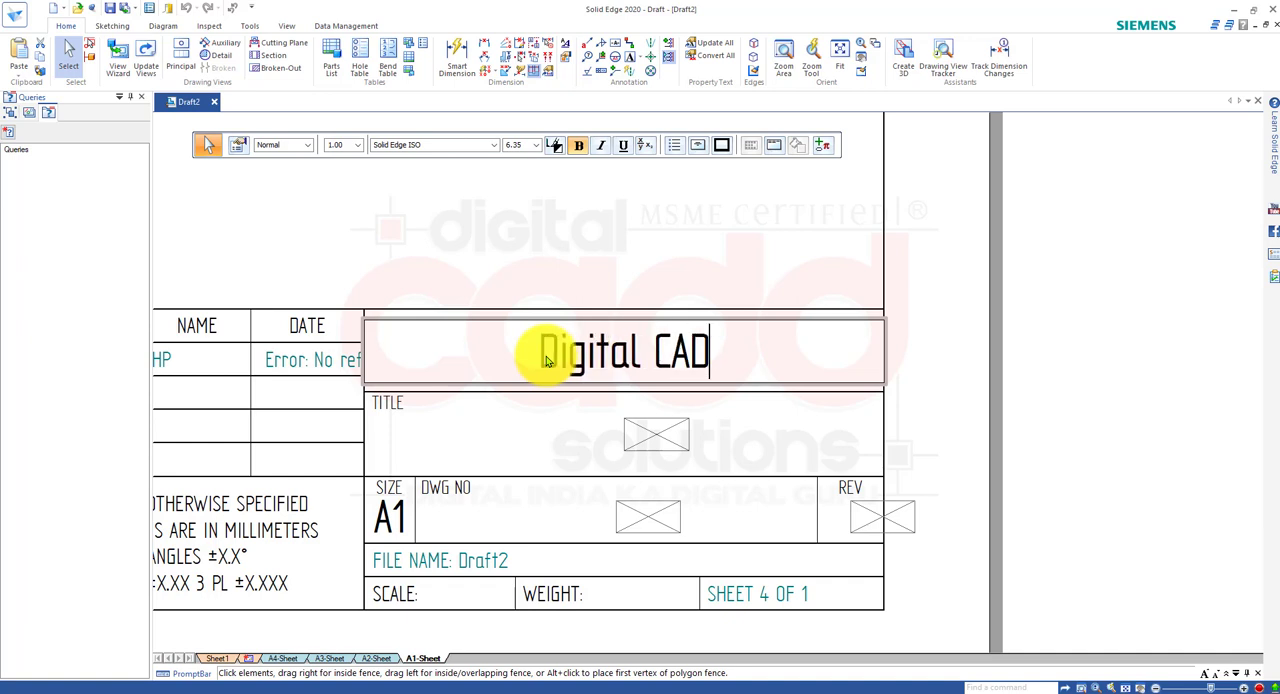
text(D S)
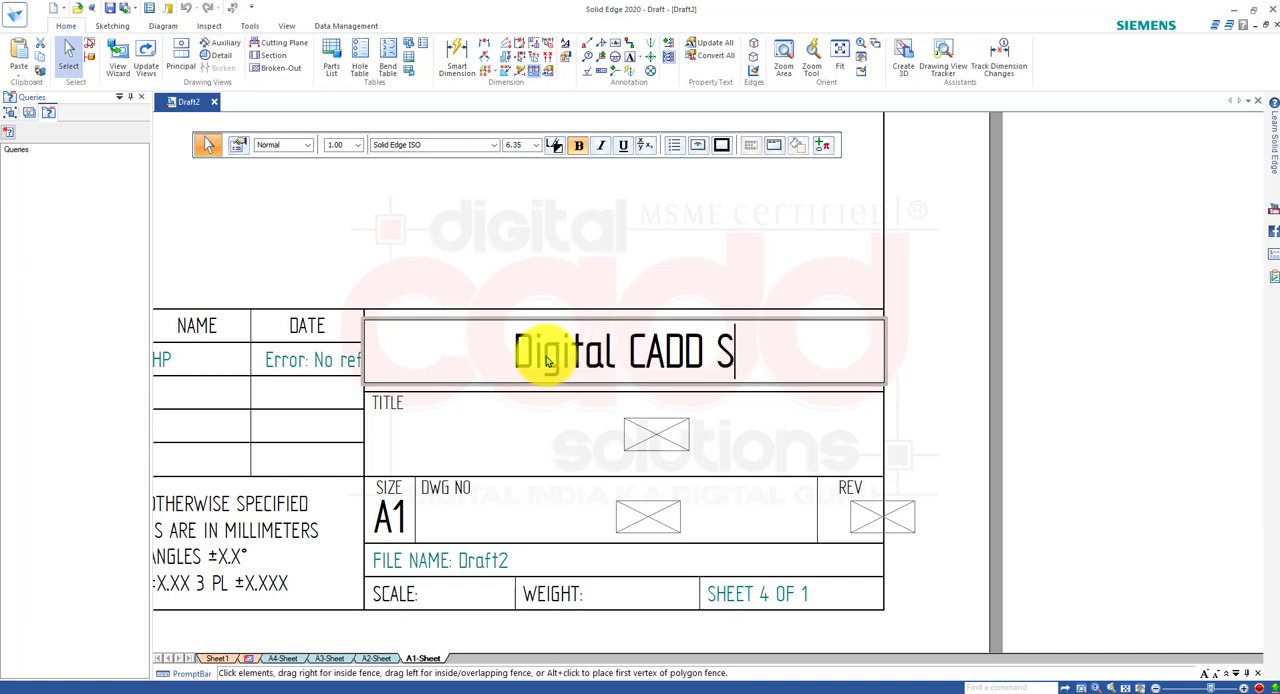
text(olution)
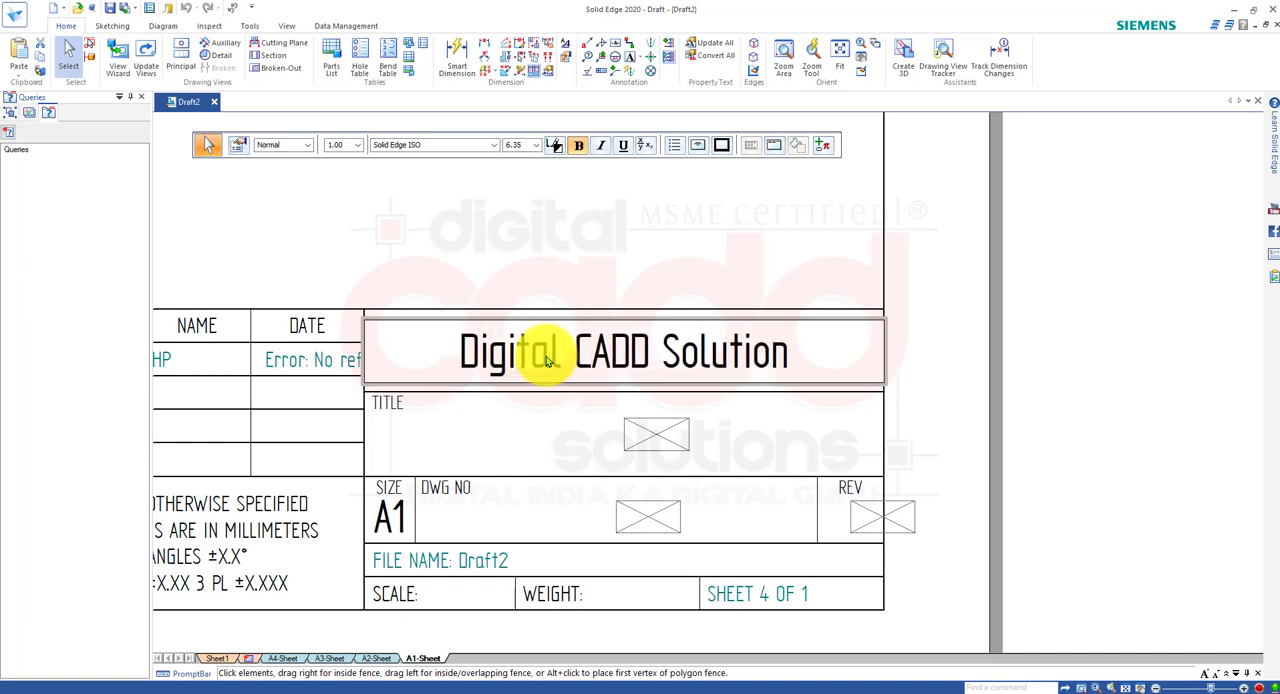
text(s.)
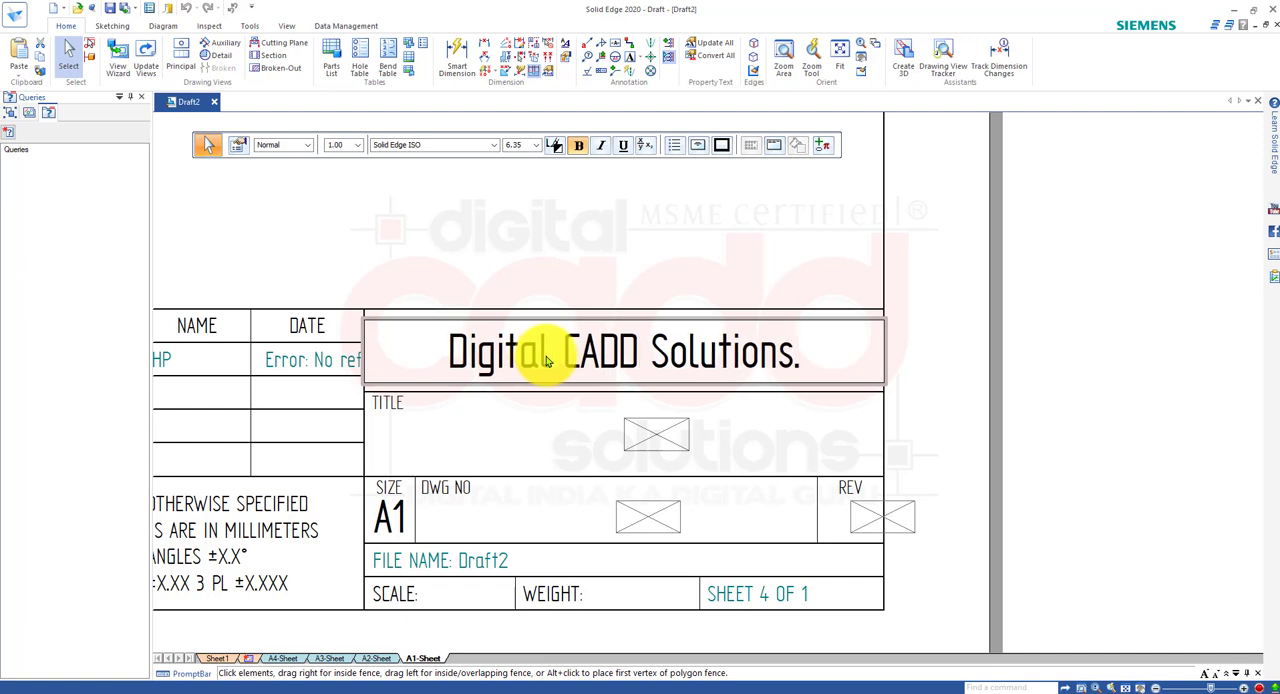
Replace the title placeholder in the A1 background's title block with "Shaping Mashine Assembly.".
click(957, 357)
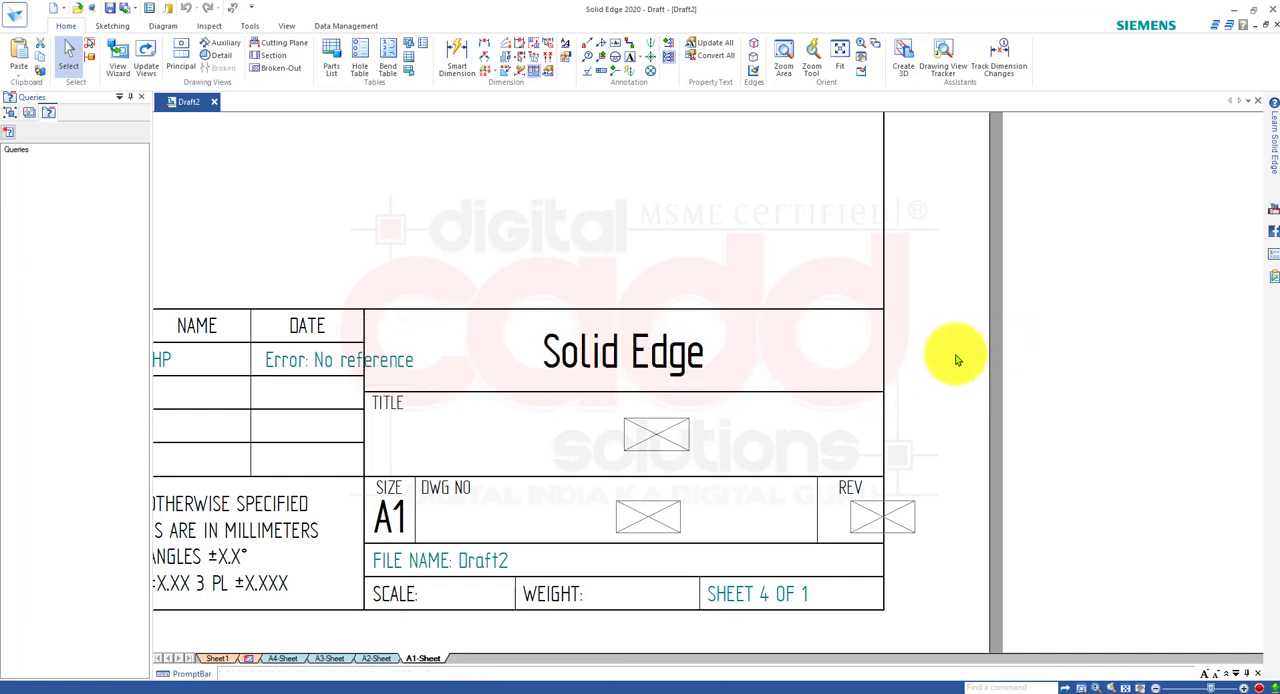
double_click(661, 435)
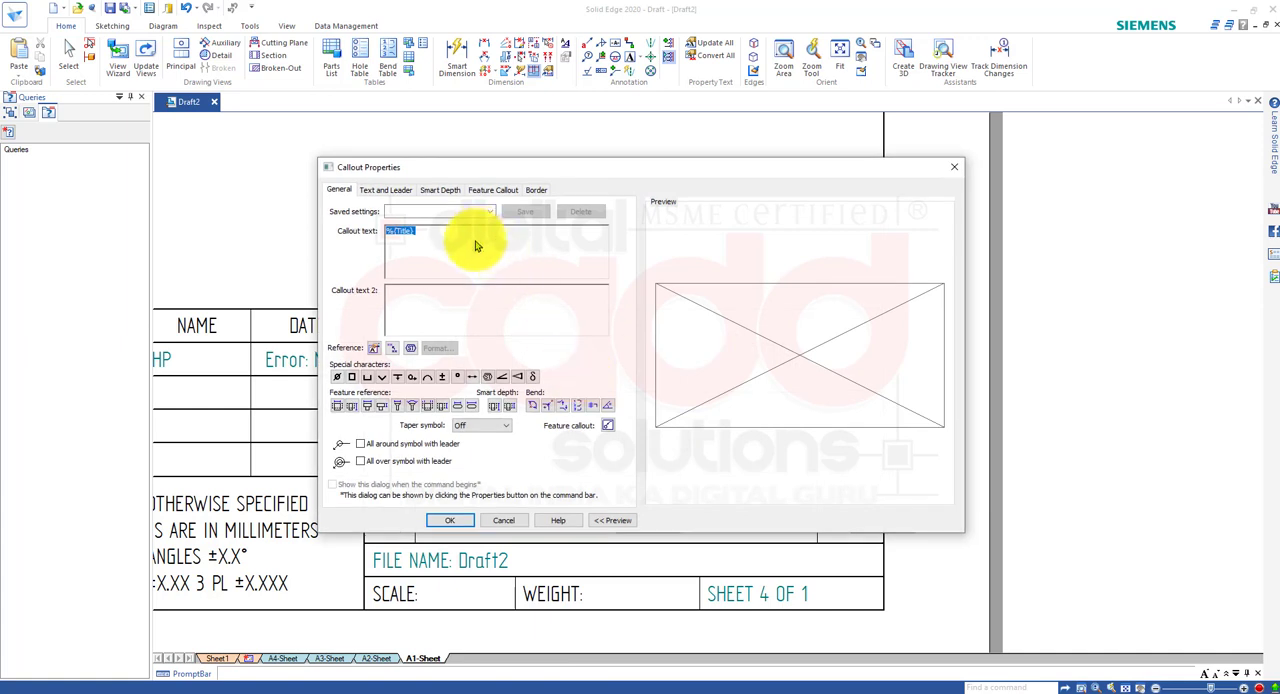
text(S)
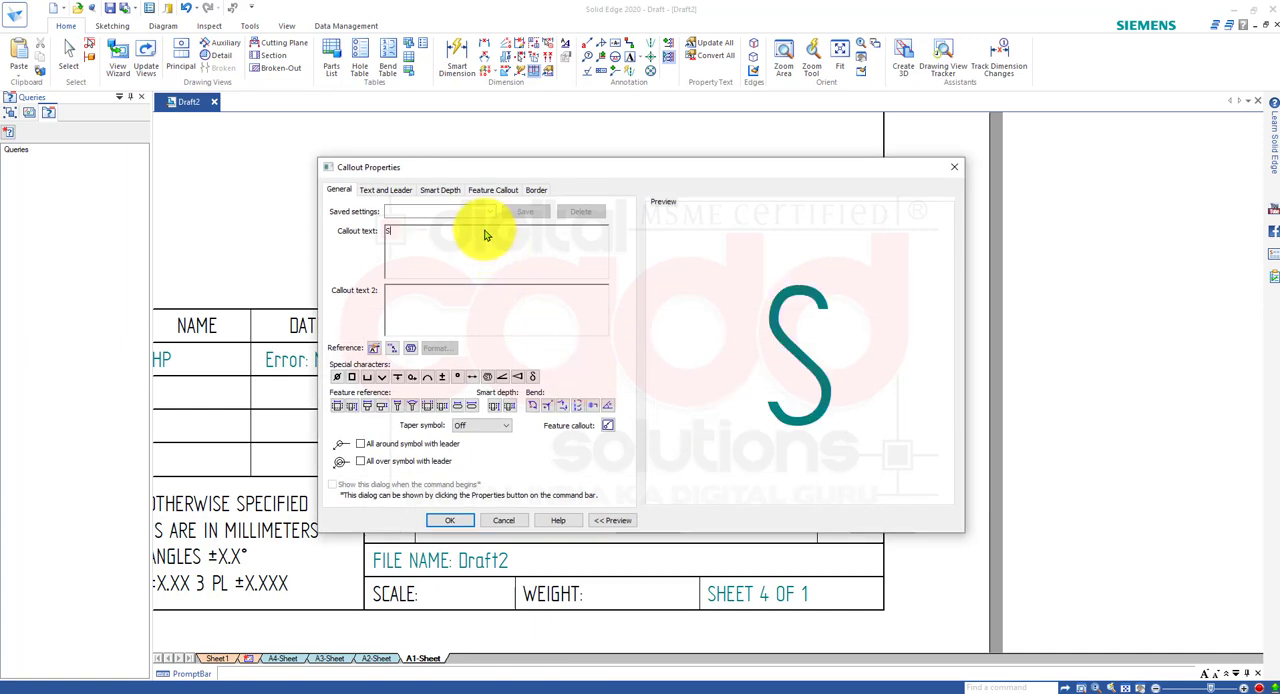
text(haping )
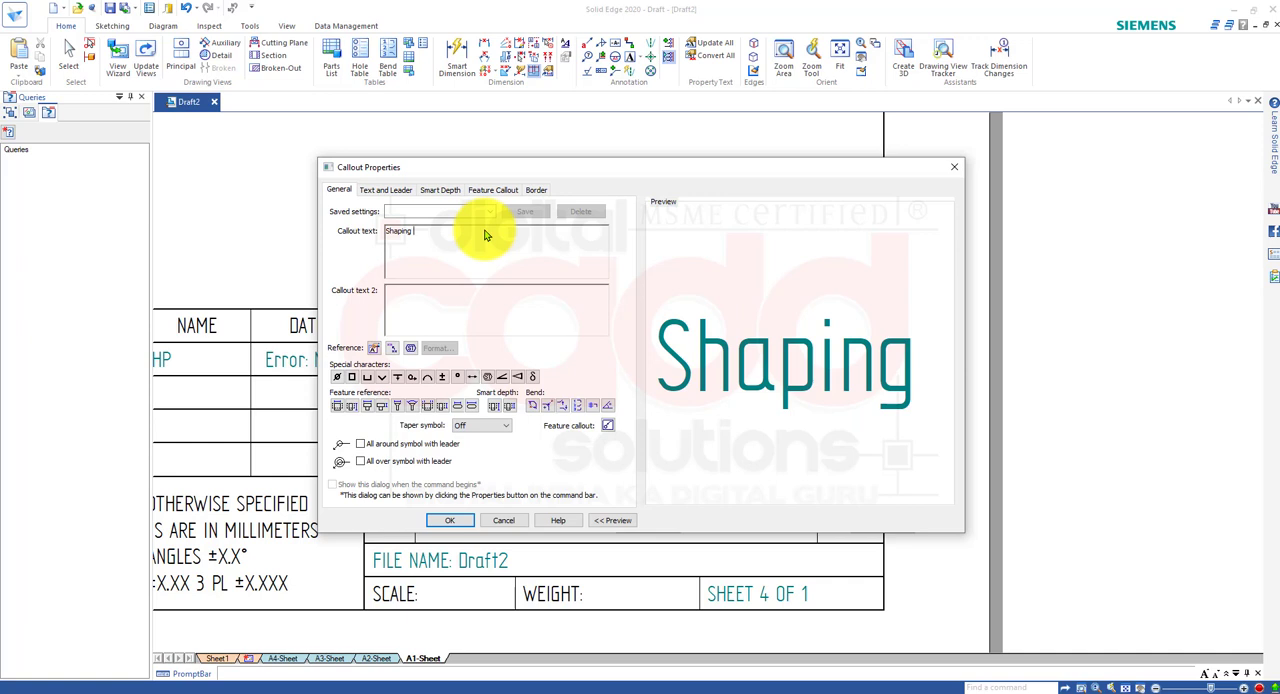
text( Mashin)
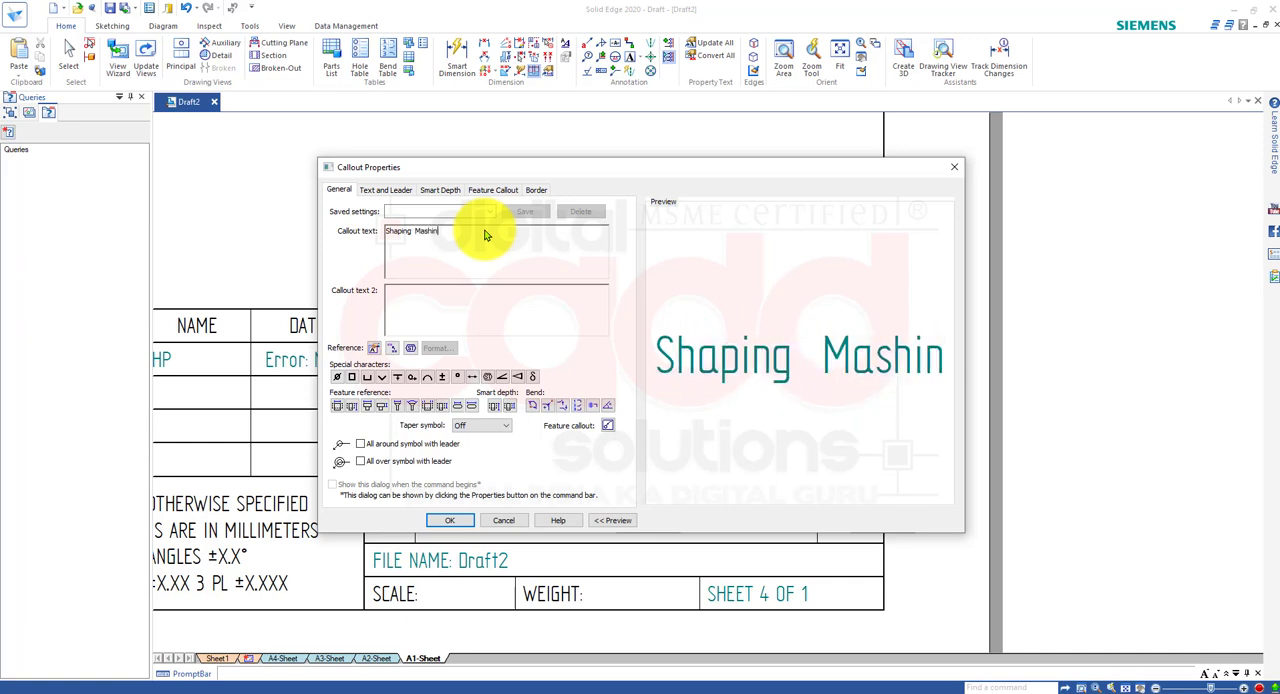
text(e AS)
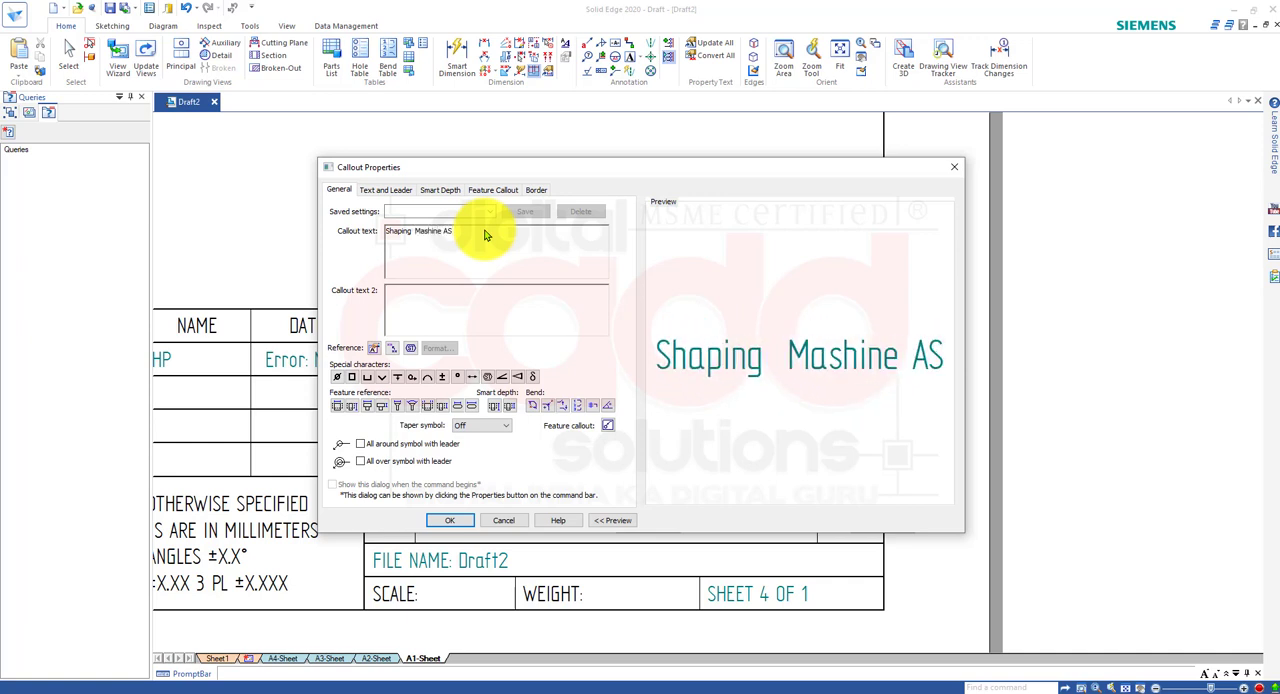
text(SEmbly)
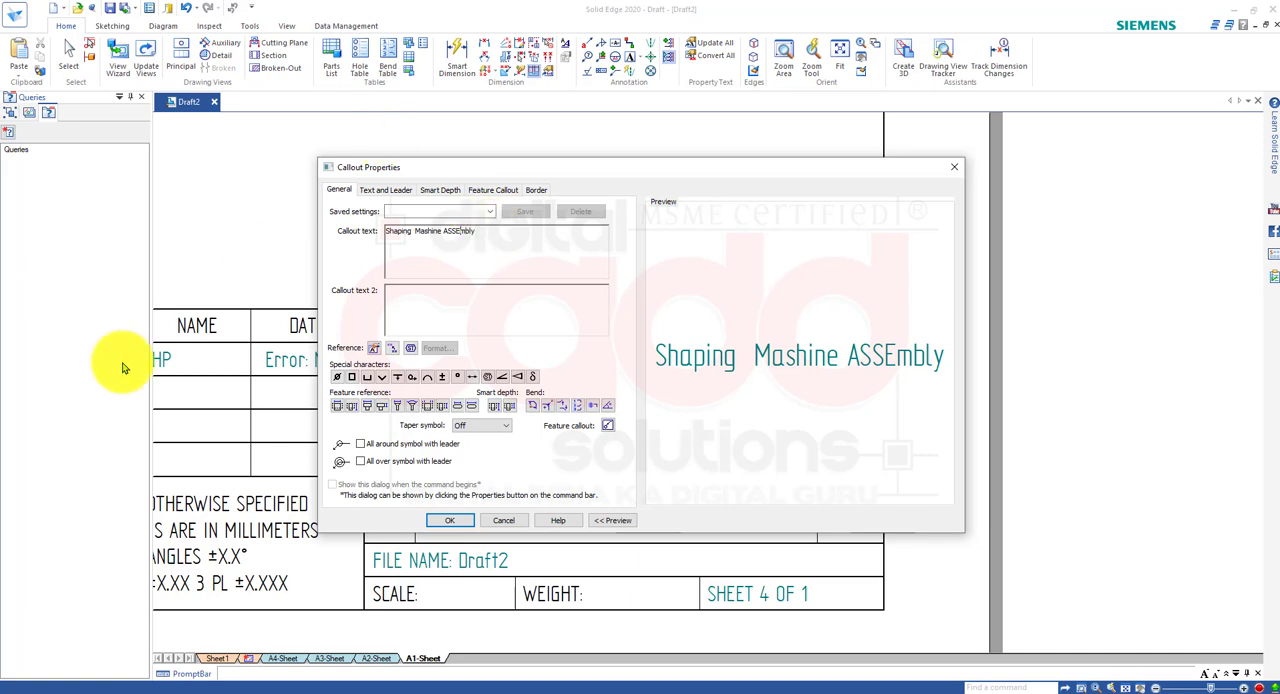
key(BackSpace)
key(BackSpace)
key(BackSpace)
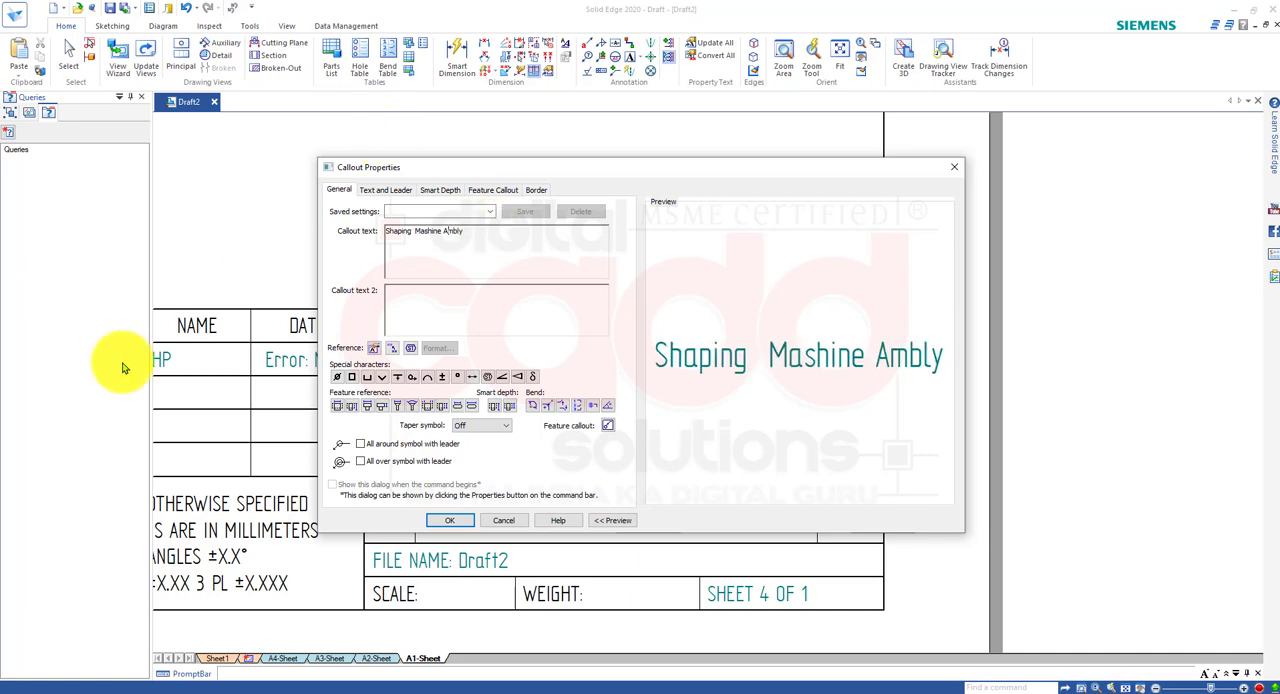
text(sse)
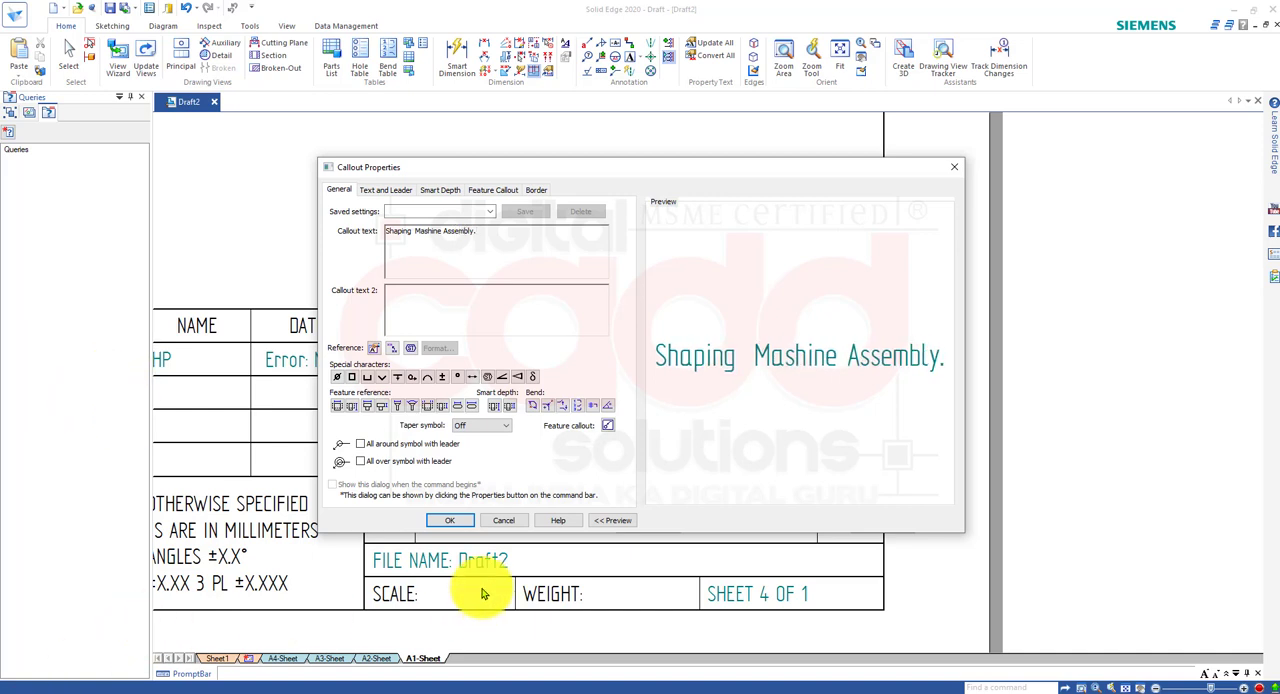
click(458, 524)
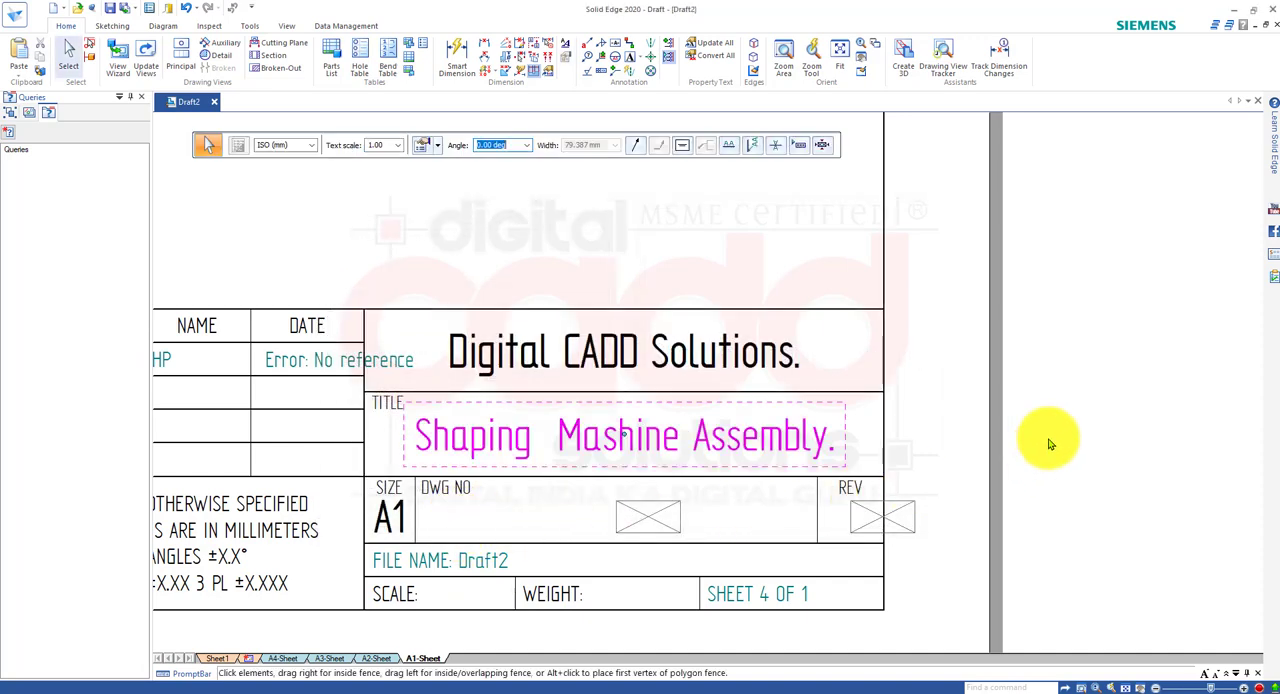
click(1091, 421)
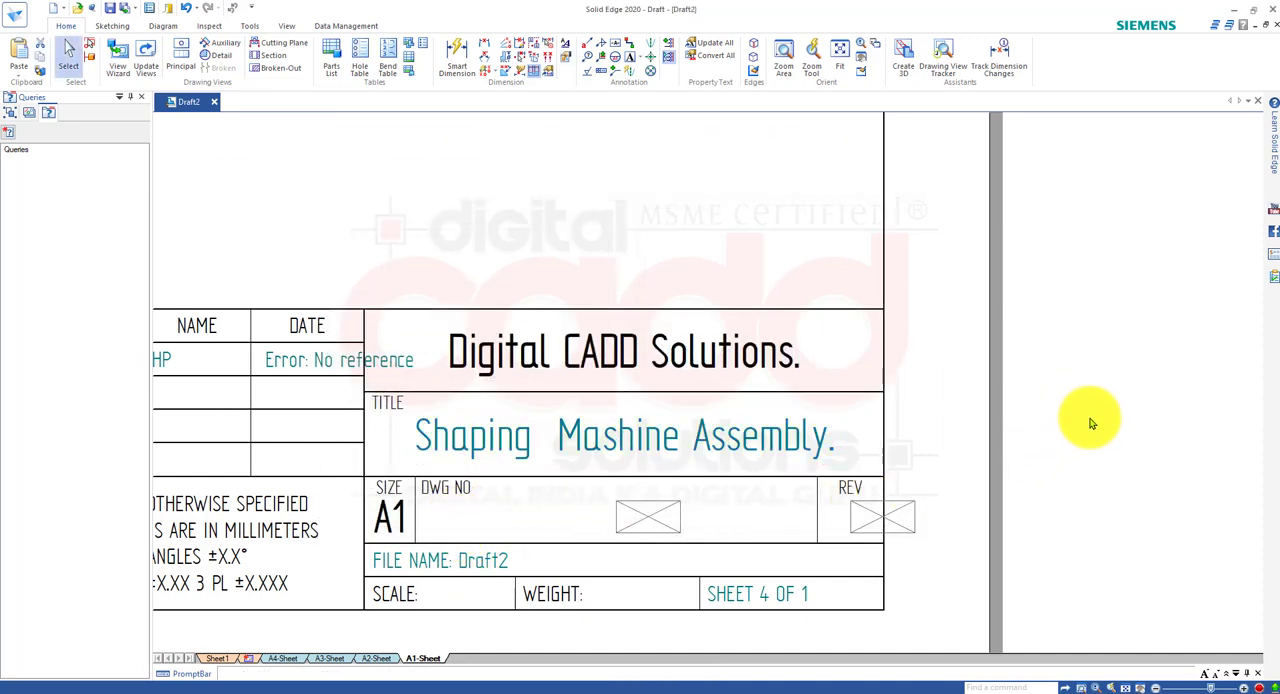
Fill in the A1 title block's drawing number as "01" and its revision as "00.".
double_click(651, 521)
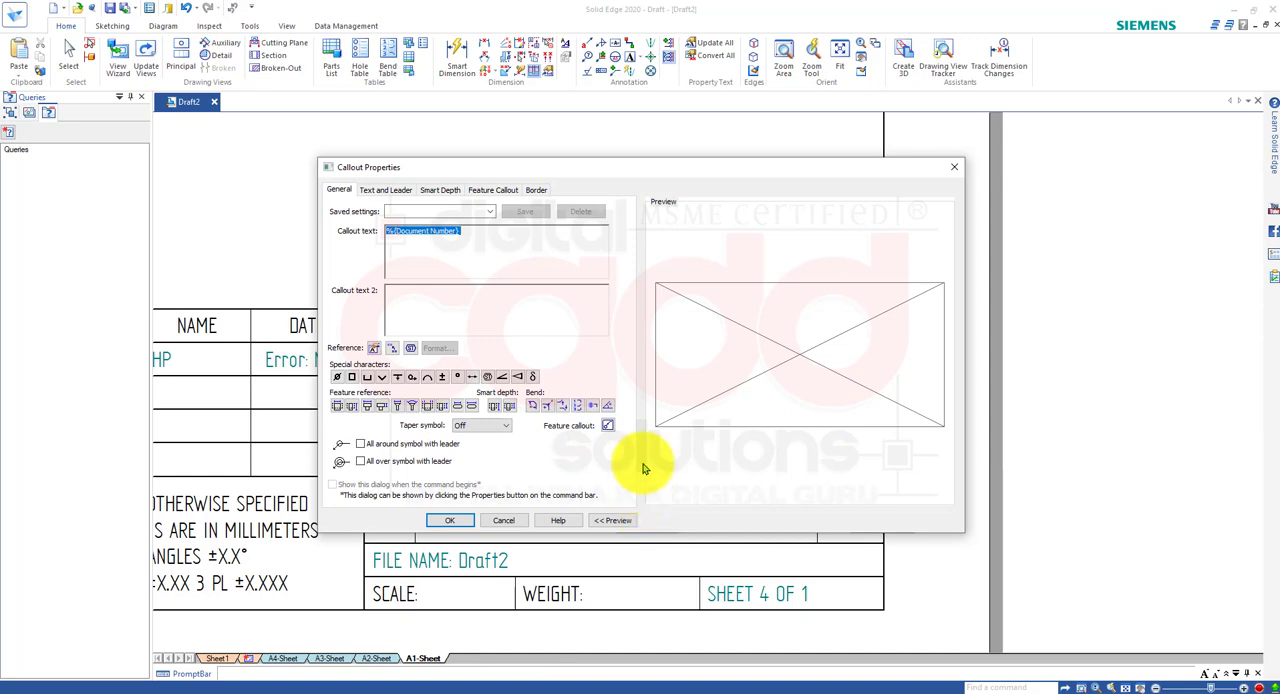
text(01)
click(458, 522)
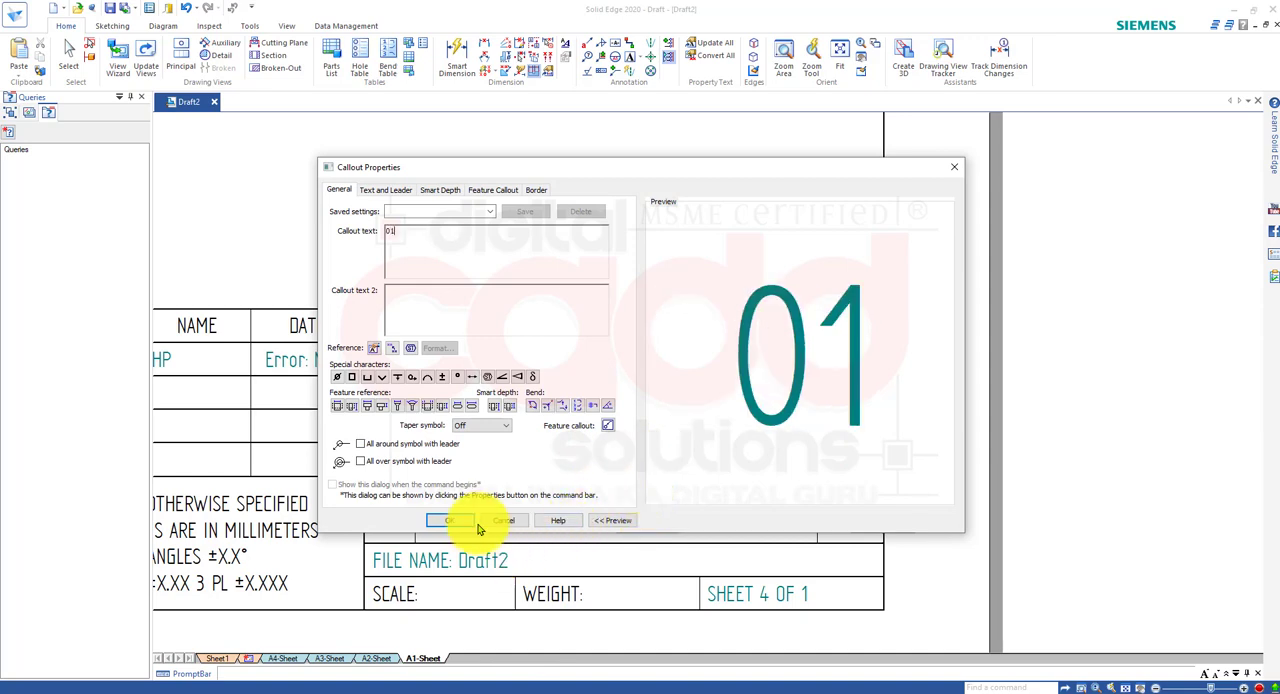
double_click(870, 523)
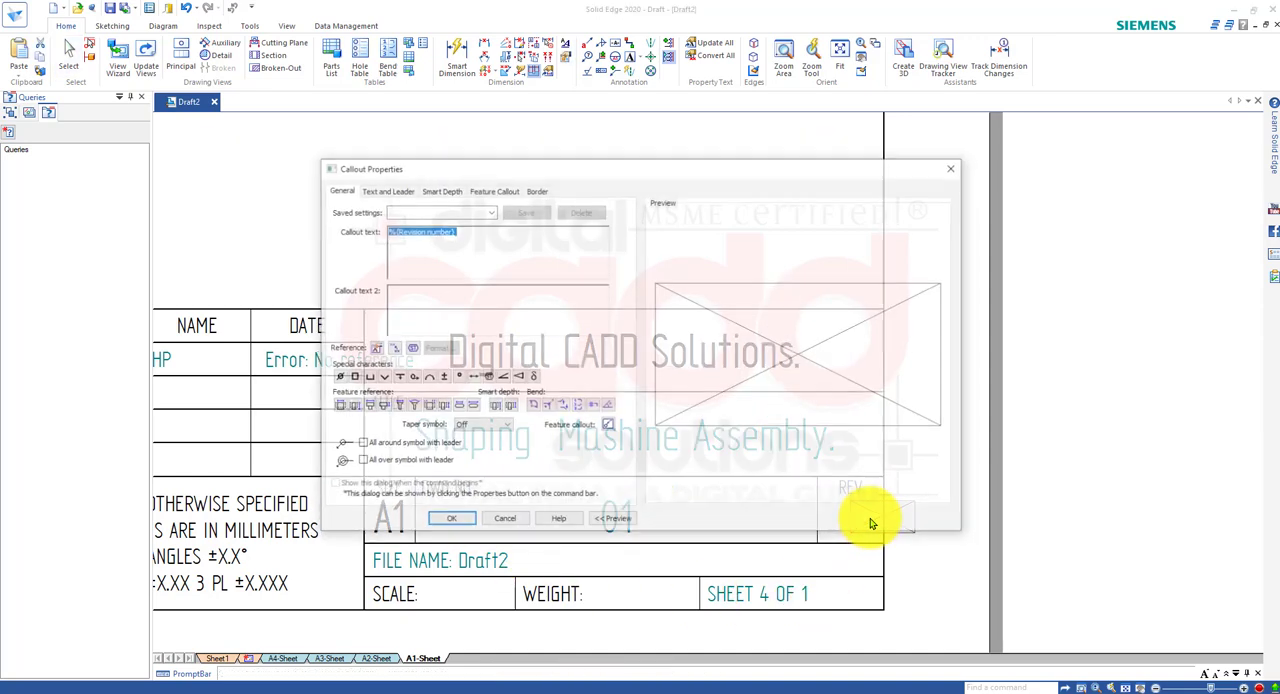
text(00.)
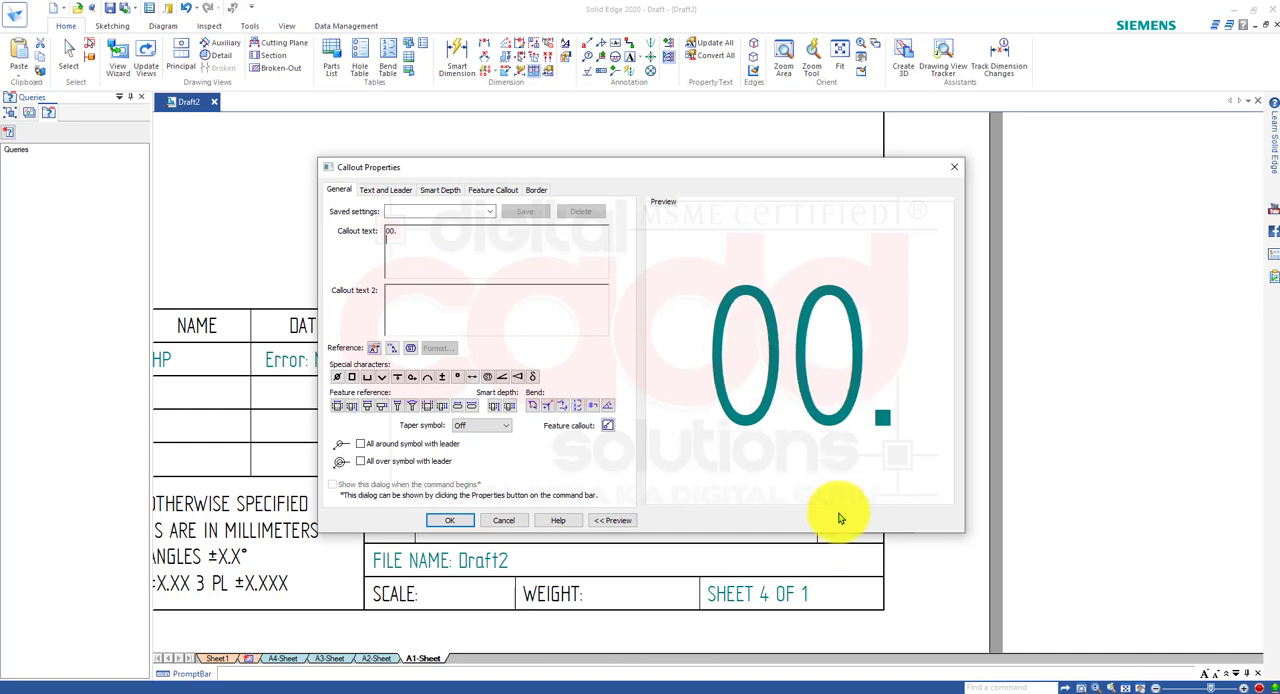
click(455, 520)
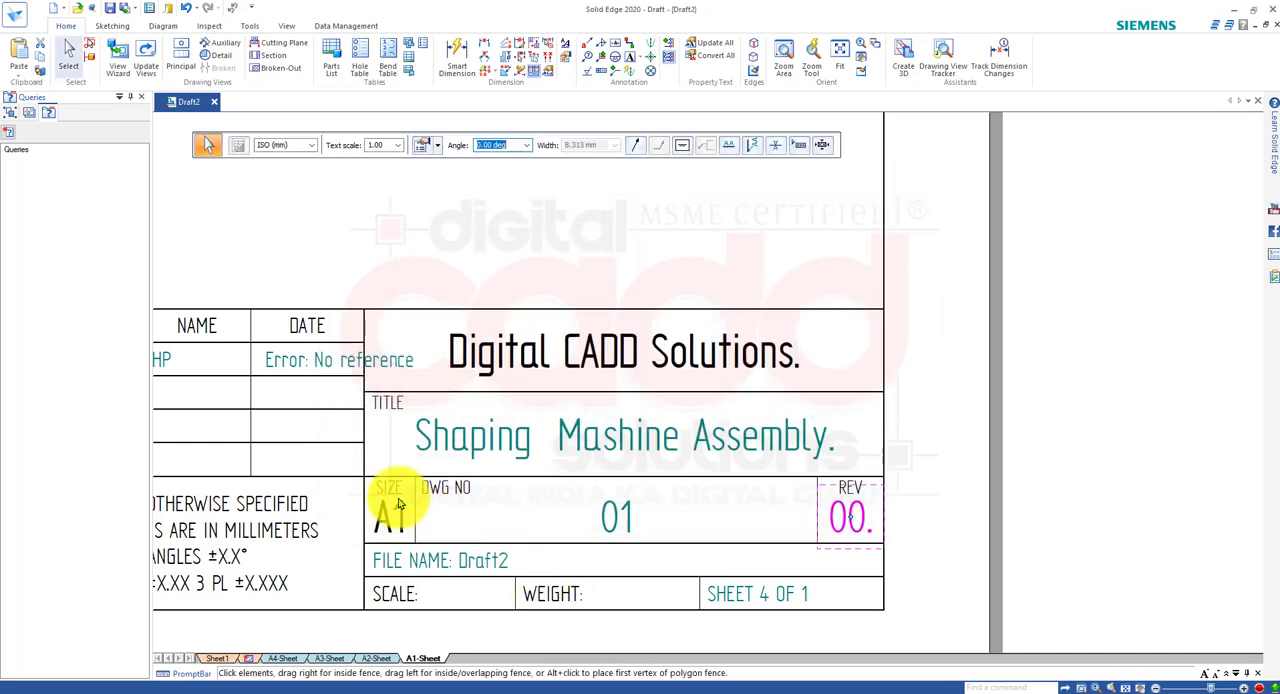
Replace the drawn-by date error text in the A1 title block with "24/08/2020.".
double_click(335, 362)
text(24)
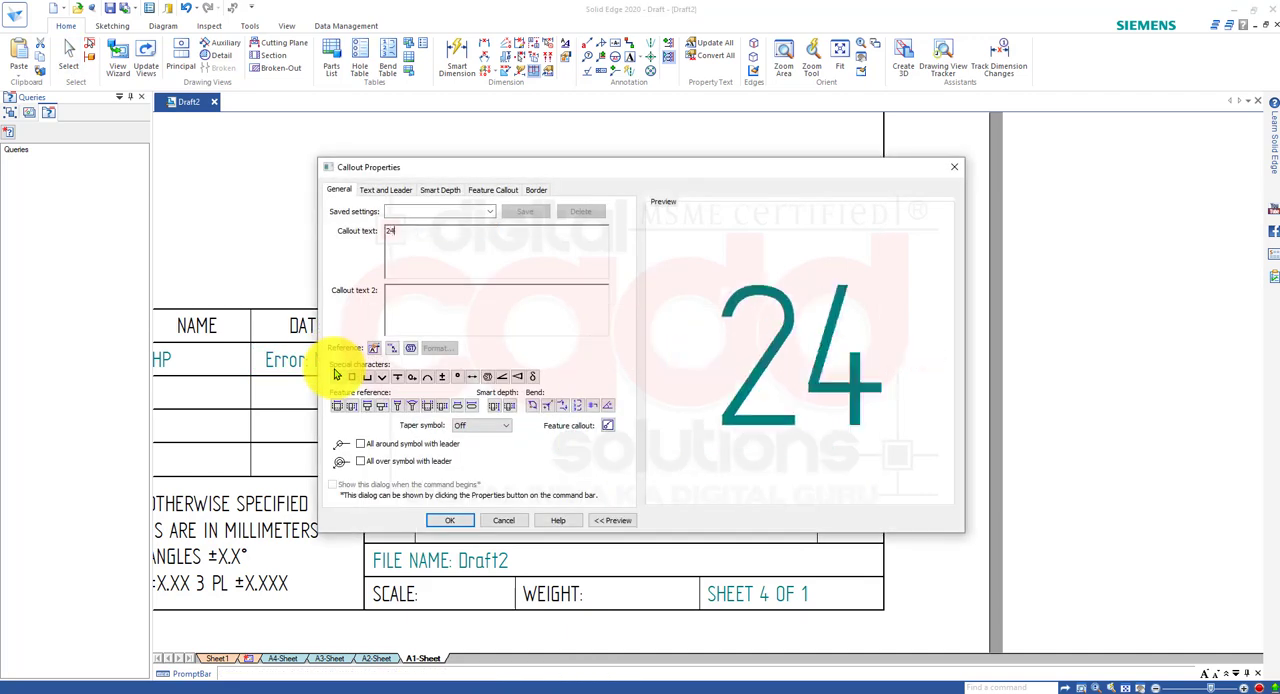
text(/08)
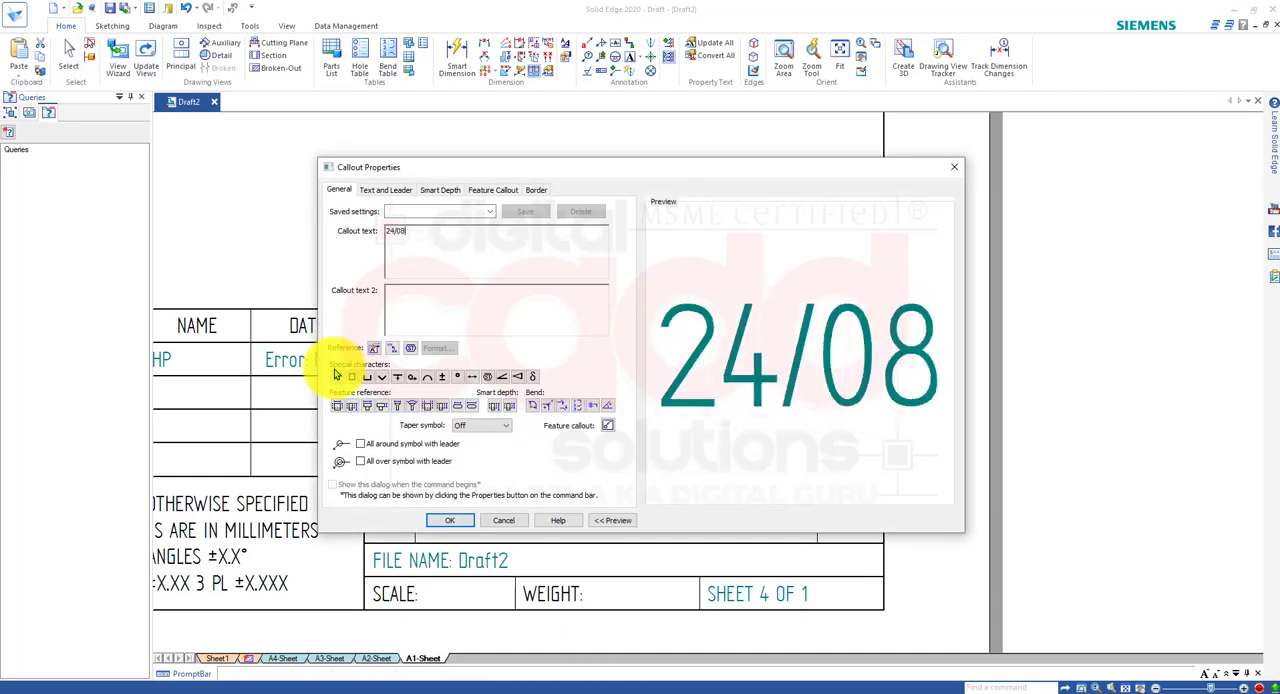
text(/2020.)
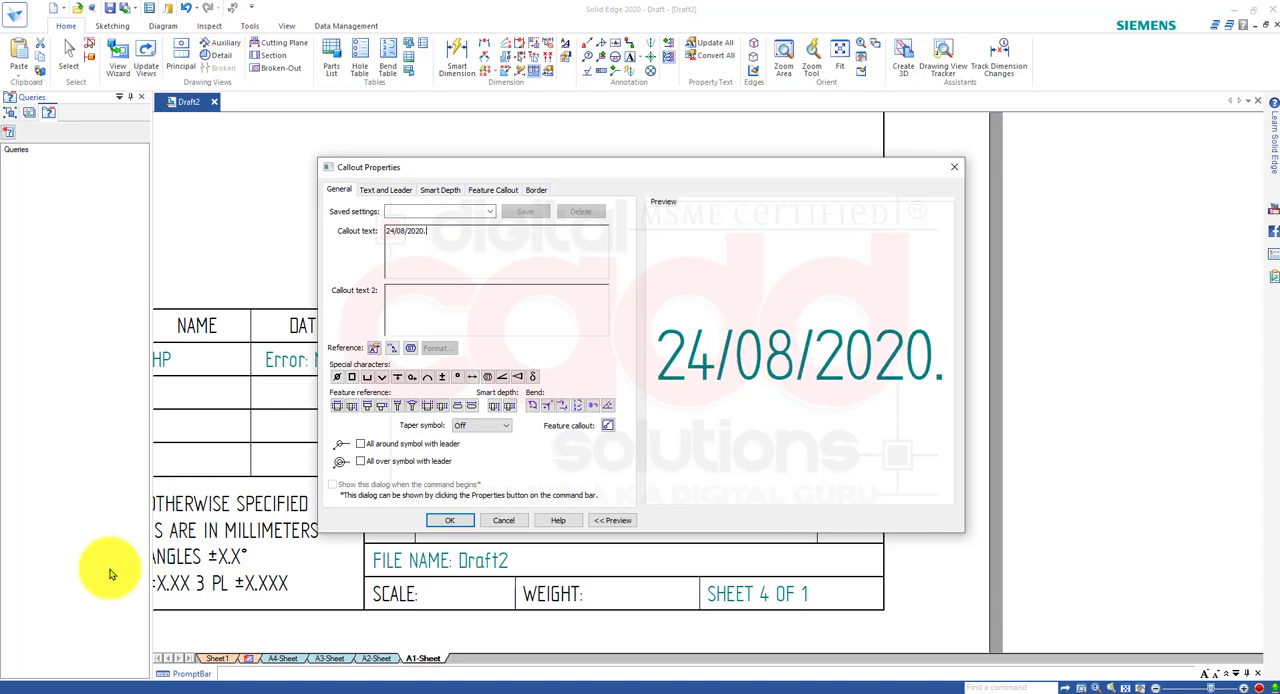
click(449, 520)
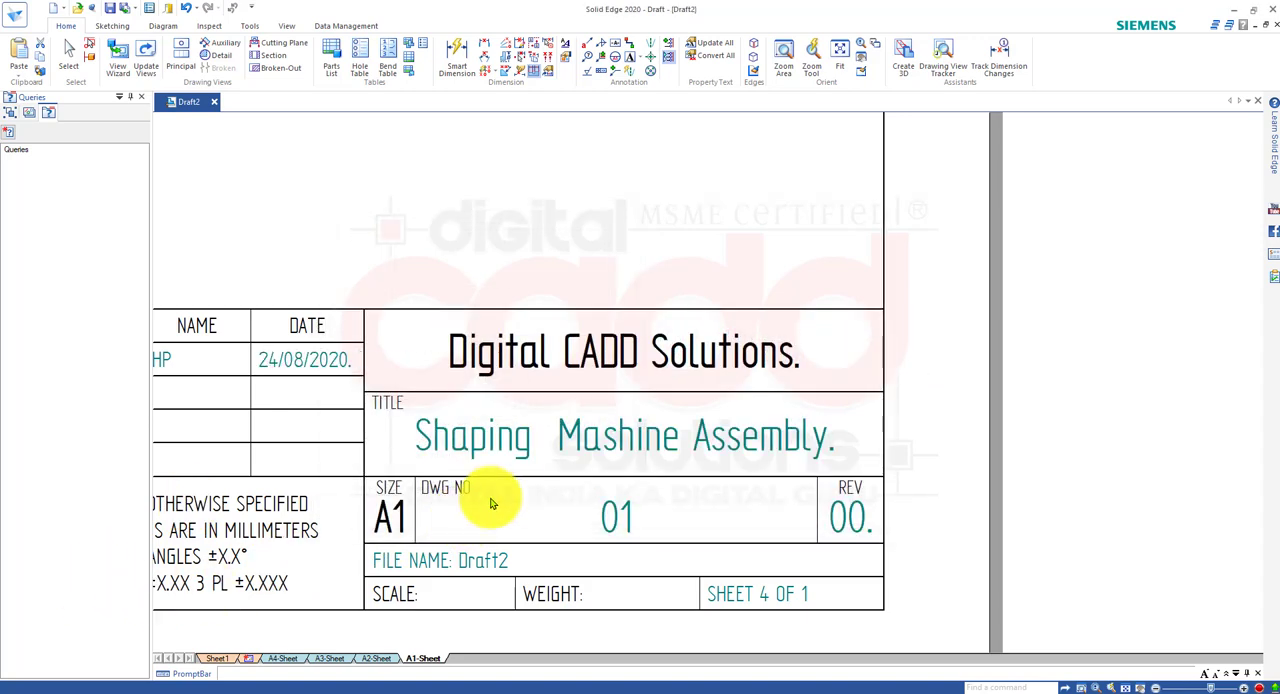
key(Escape)
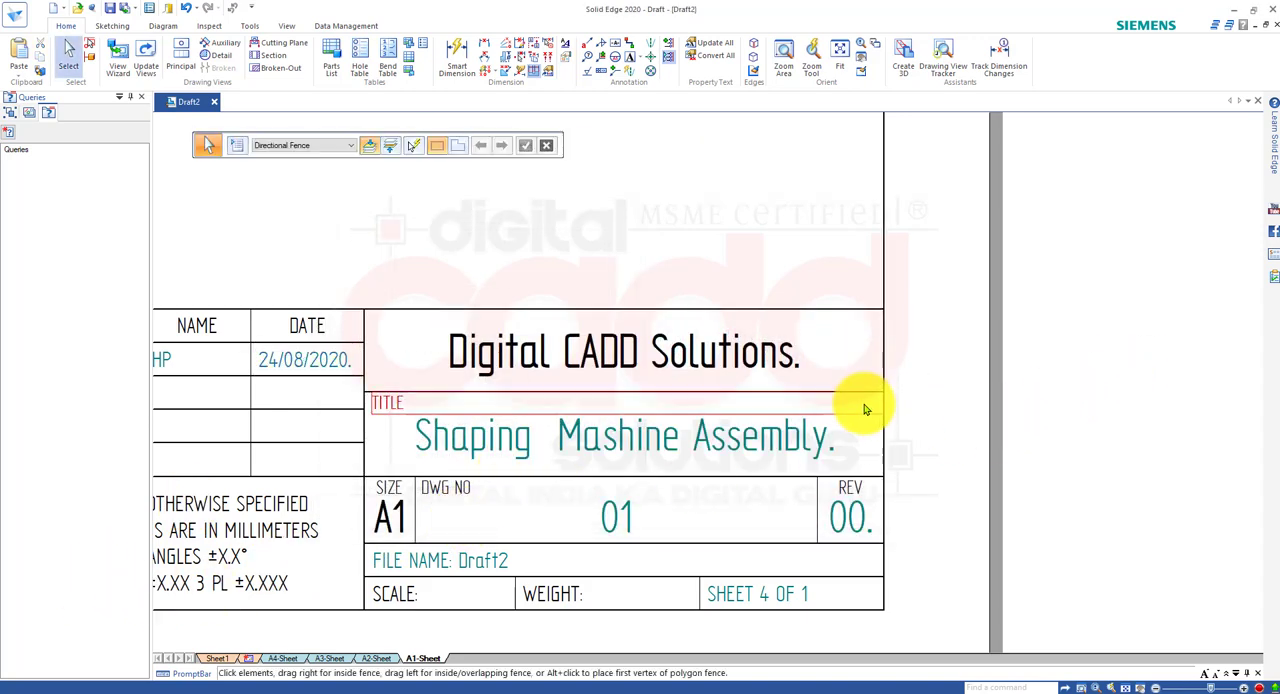
Compare the title block shown on Sheet1 with the edited A1-Sheet background and check which sheet size Sheet1 uses.
scroll(863, 405, down, 2)
scroll(441, 503, up, 2)
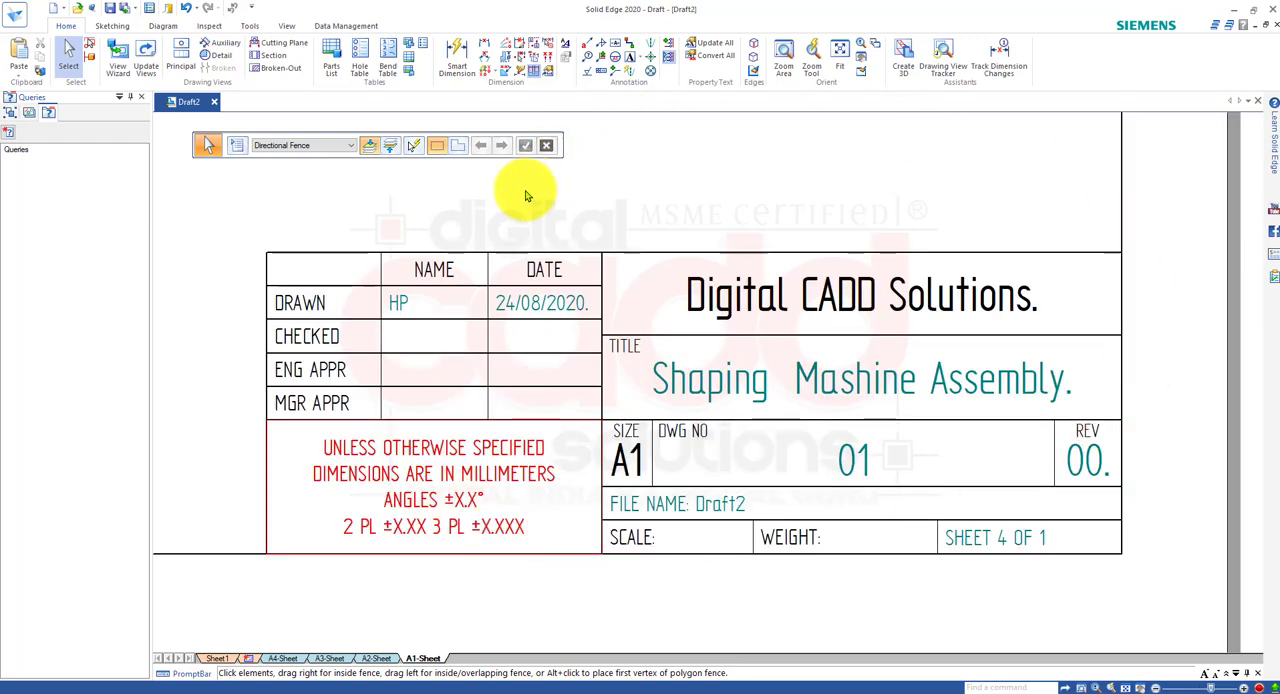
scroll(646, 444, down, 2)
scroll(580, 480, up, 1)
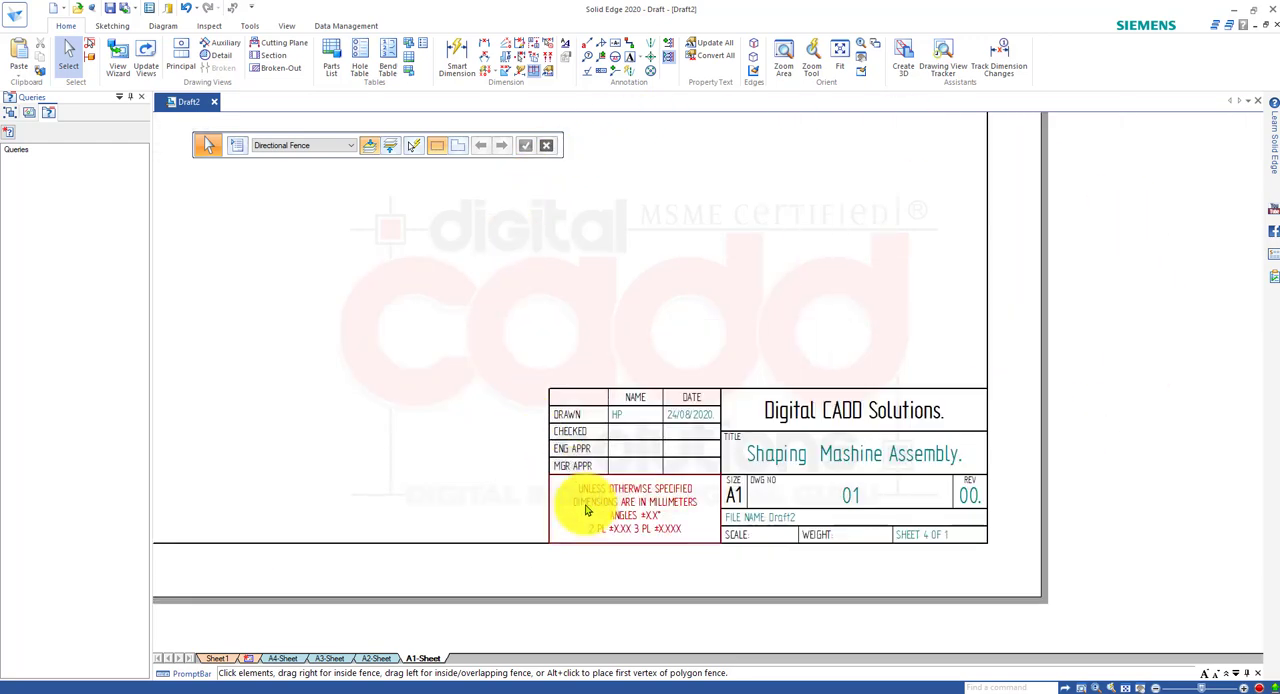
click(219, 660)
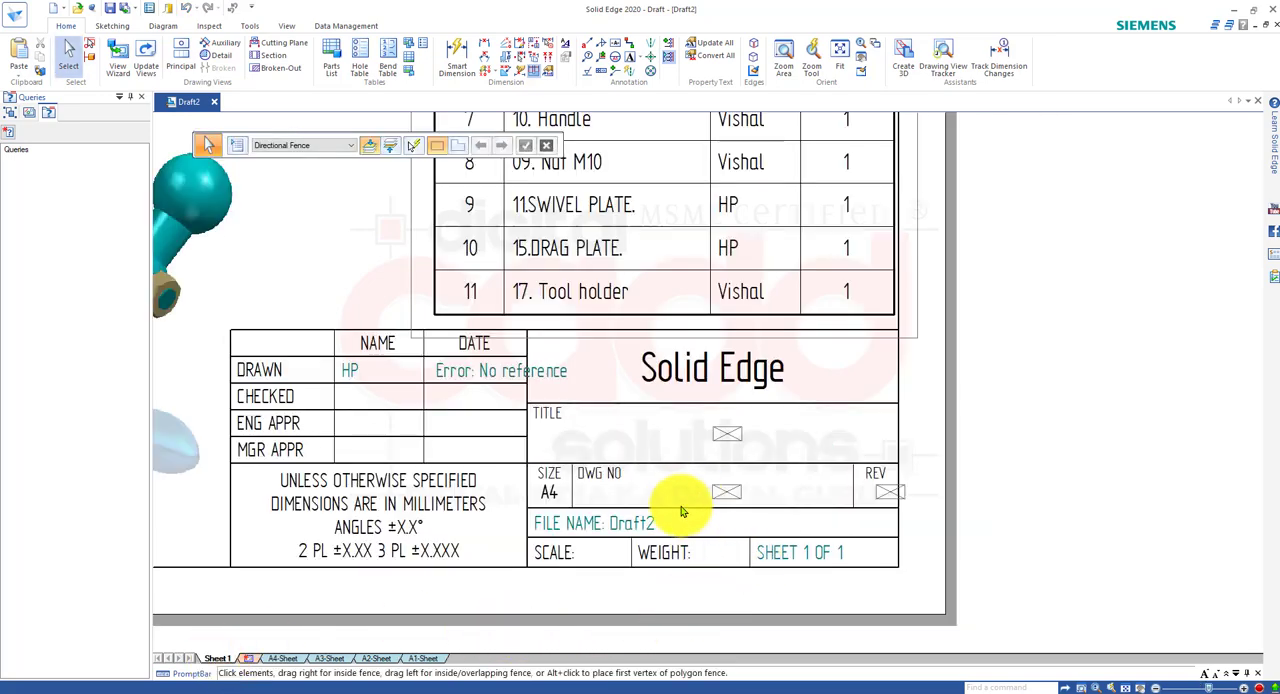
scroll(684, 513, down, 2)
scroll(686, 514, up, 2)
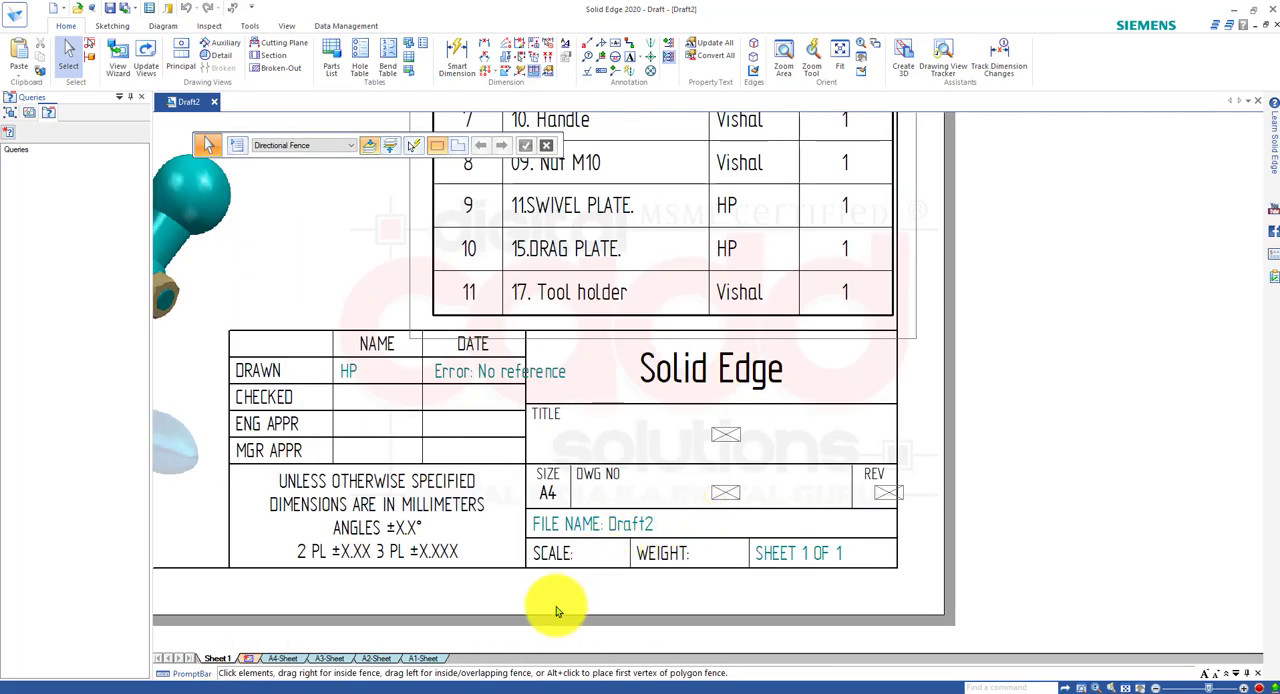
click(432, 662)
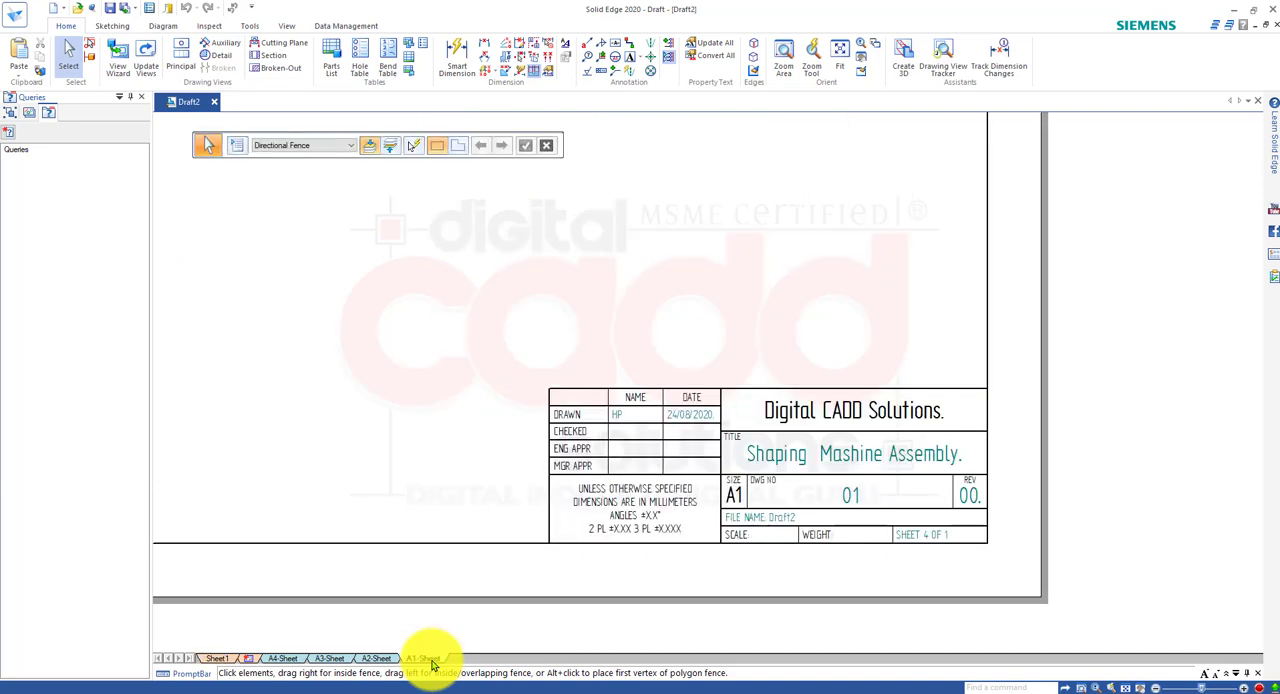
right_click(432, 664)
click(691, 582)
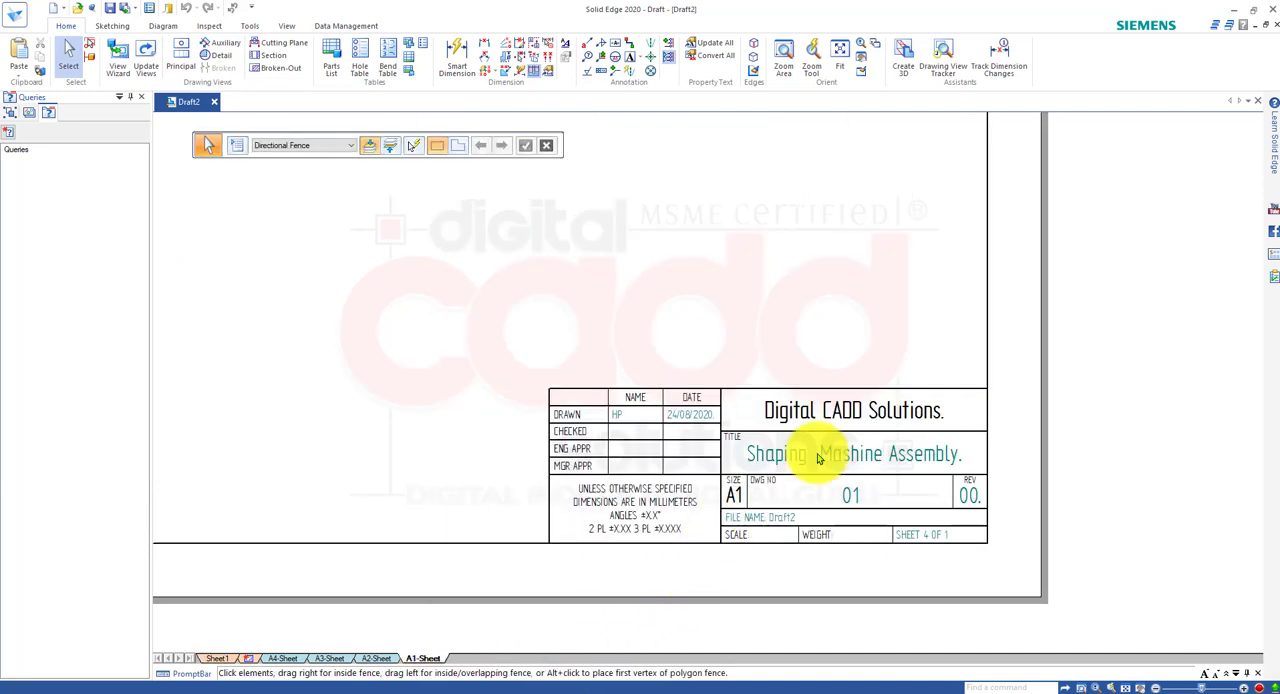
scroll(820, 458, down, 6)
scroll(571, 516, up, 2)
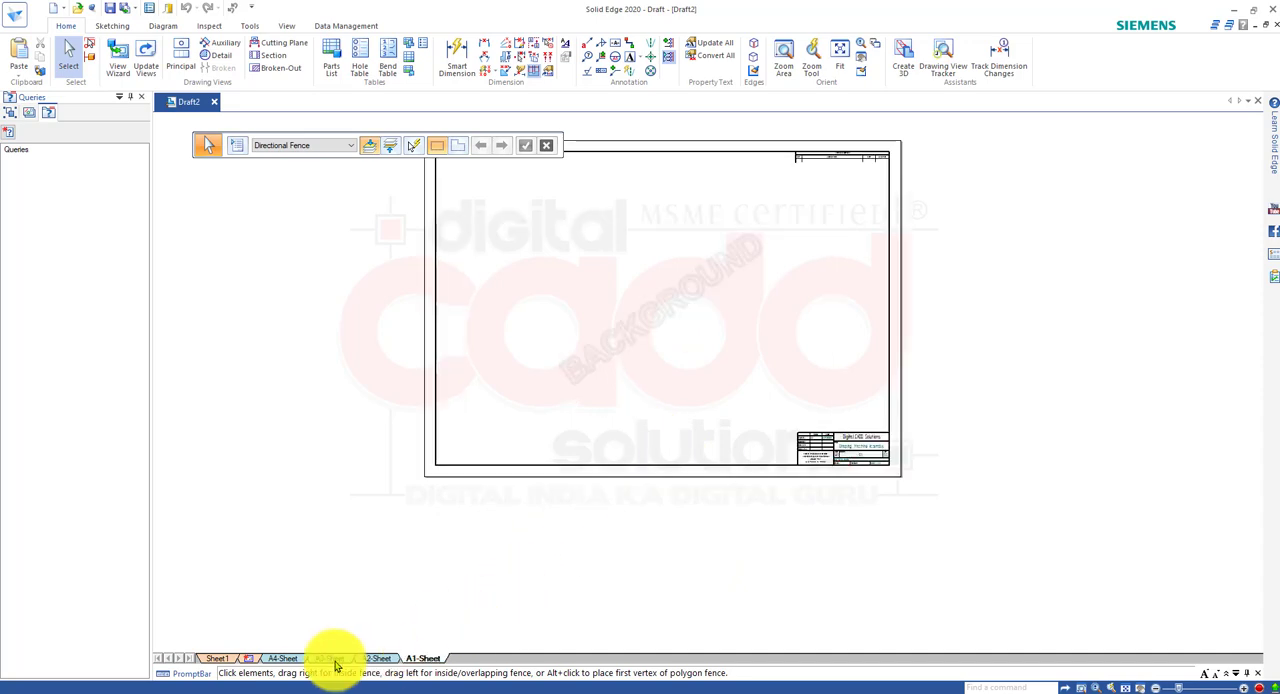
click(217, 658)
scroll(808, 508, down, 2)
scroll(571, 423, down, 1)
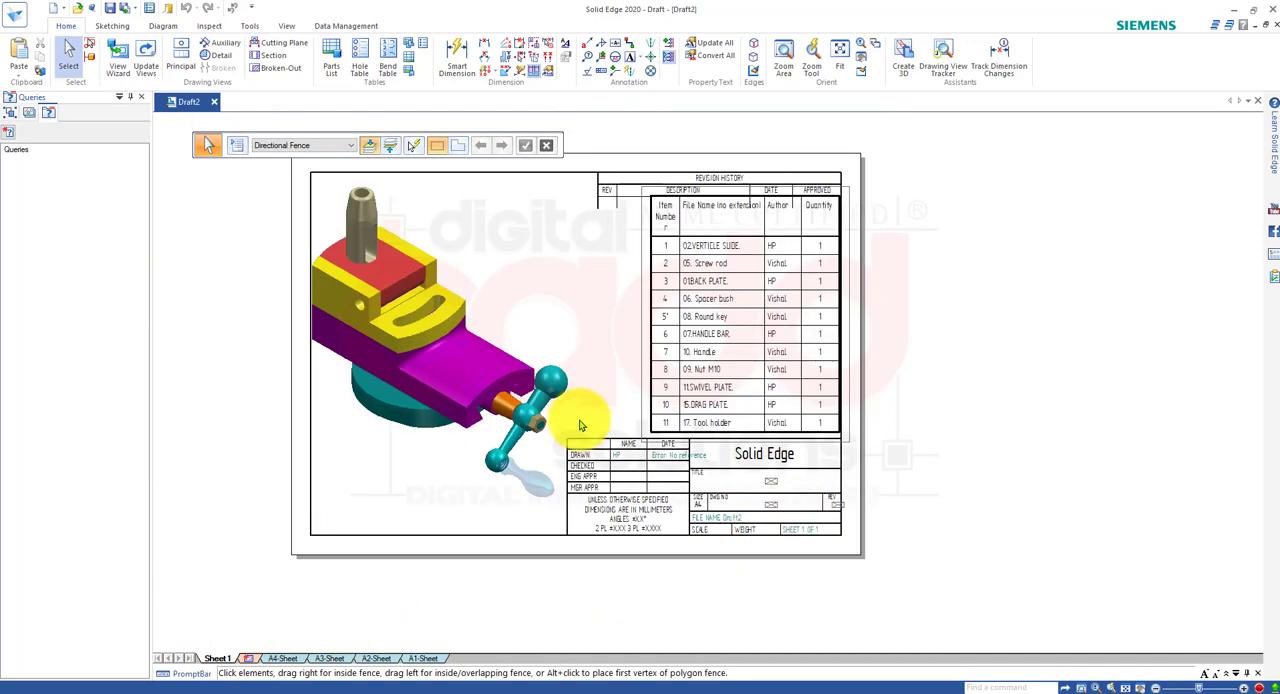
scroll(503, 557, down, 1)
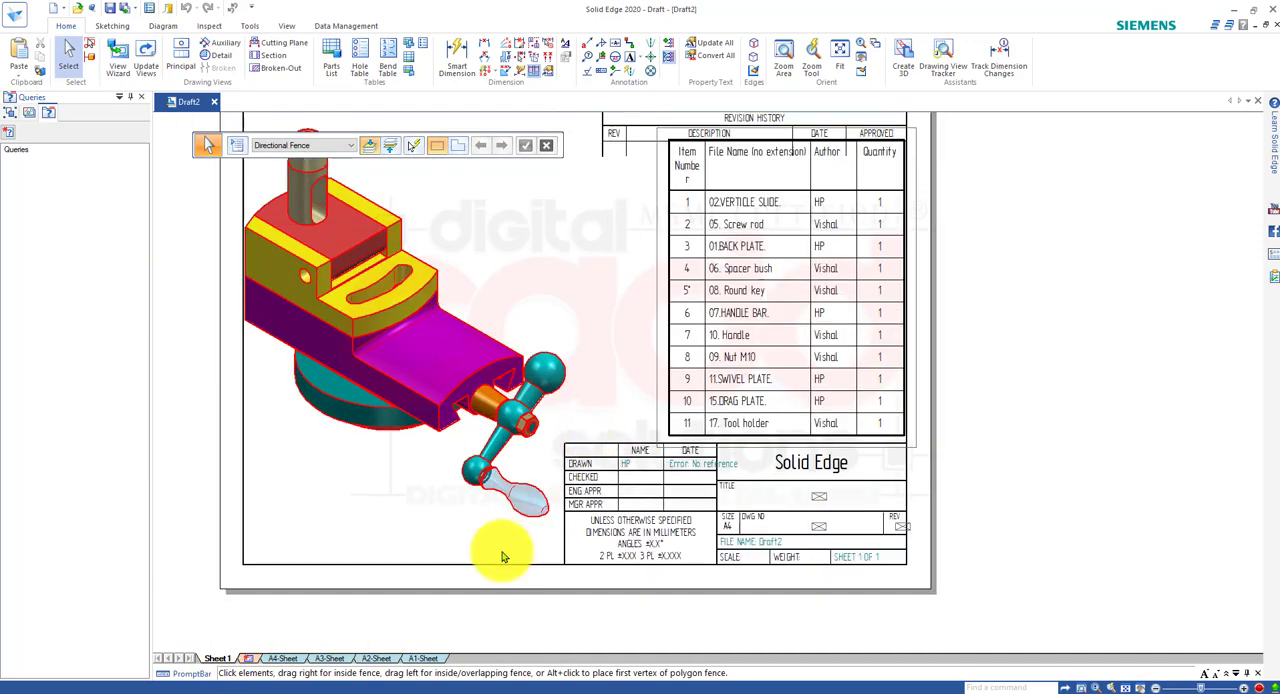
Edit Sheet1's A4 background and replace the "Solid Edge" heading in its title block with "Digitral CADD Solutions..".
right_click(222, 660)
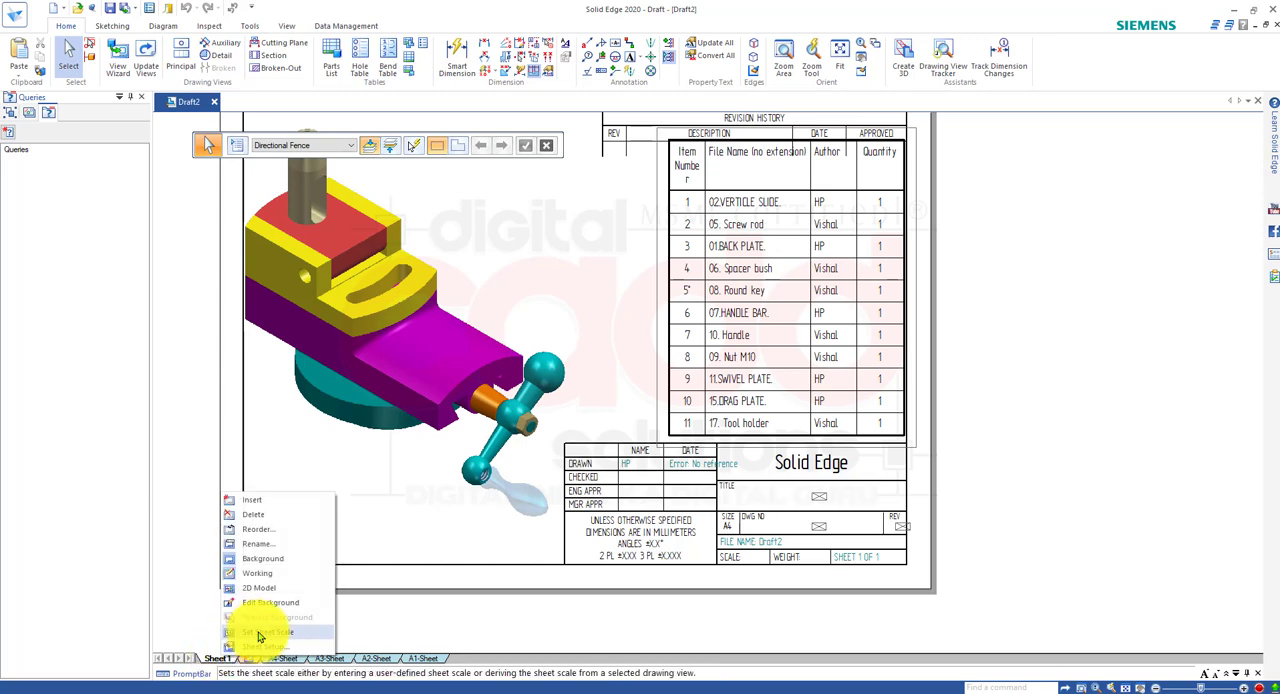
click(282, 603)
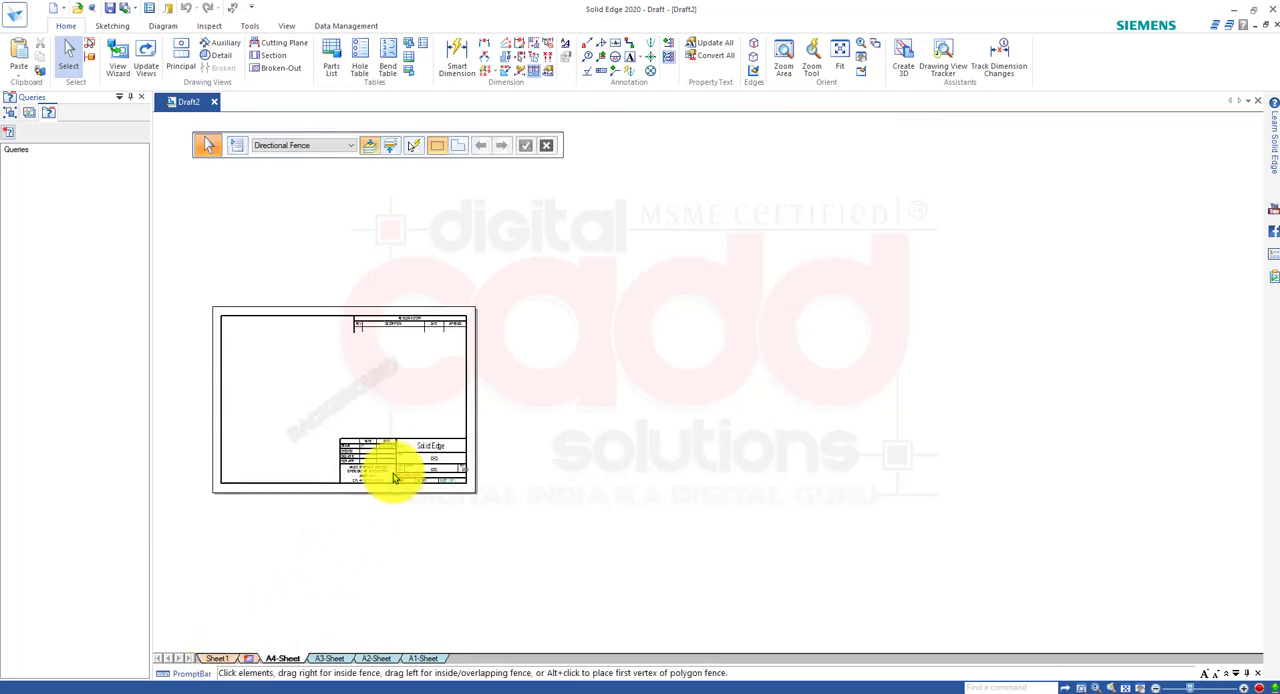
scroll(392, 466, up, 5)
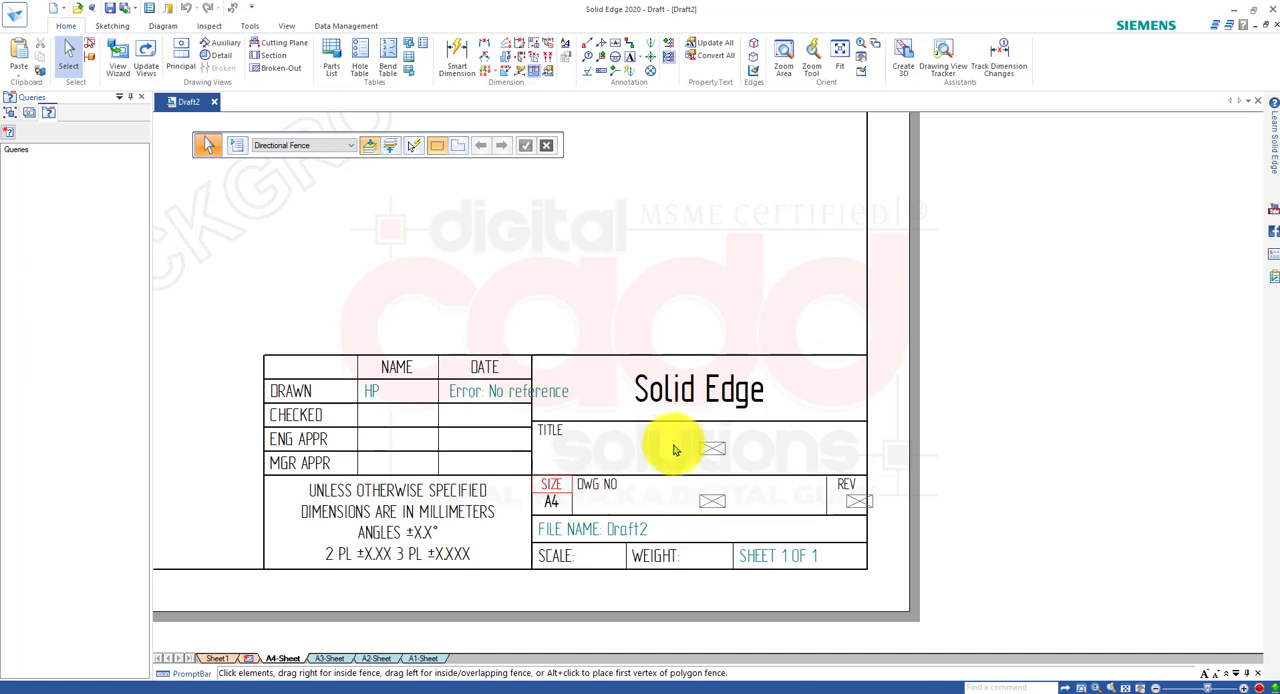
double_click(694, 391)
drag(755, 401, 620, 392)
text(Digitral)
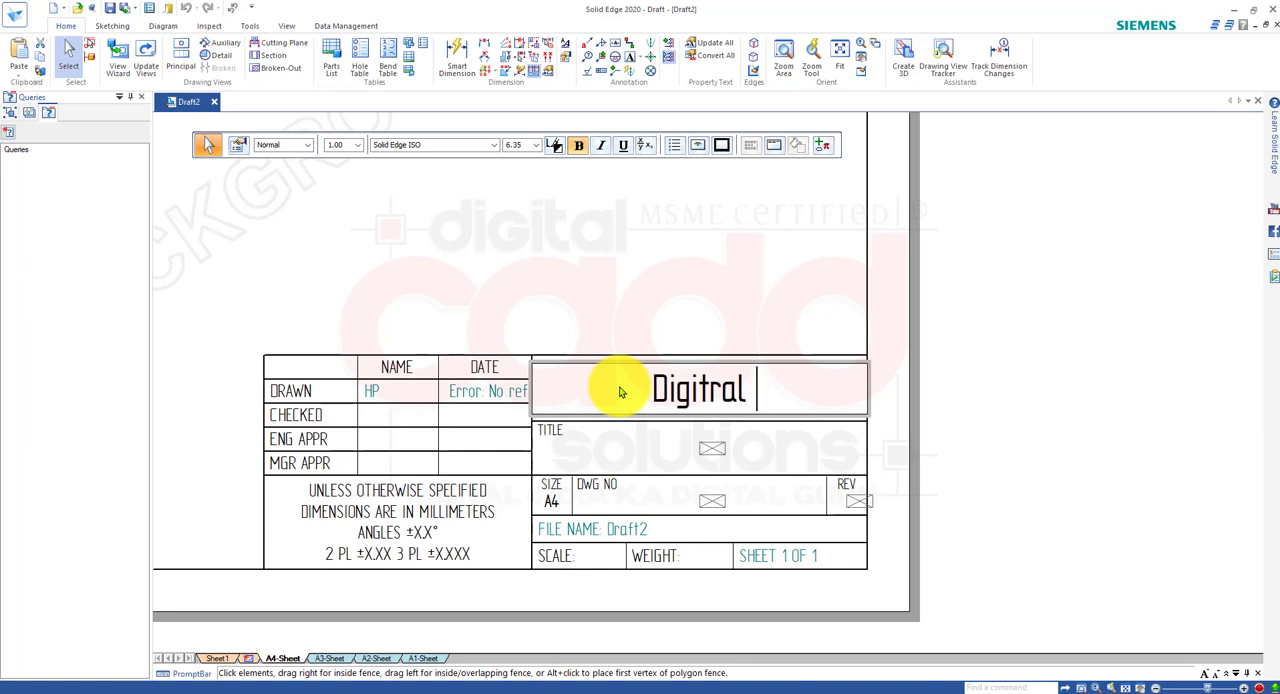
text( CADD S)
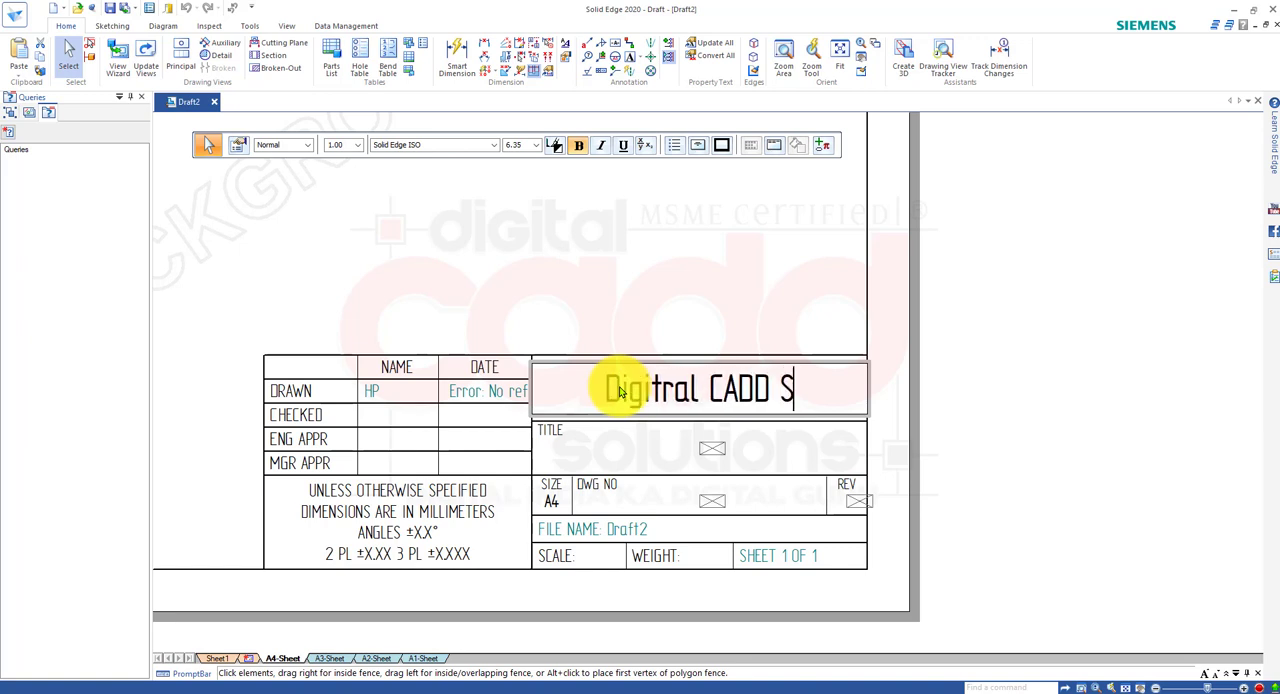
text(olutions.)
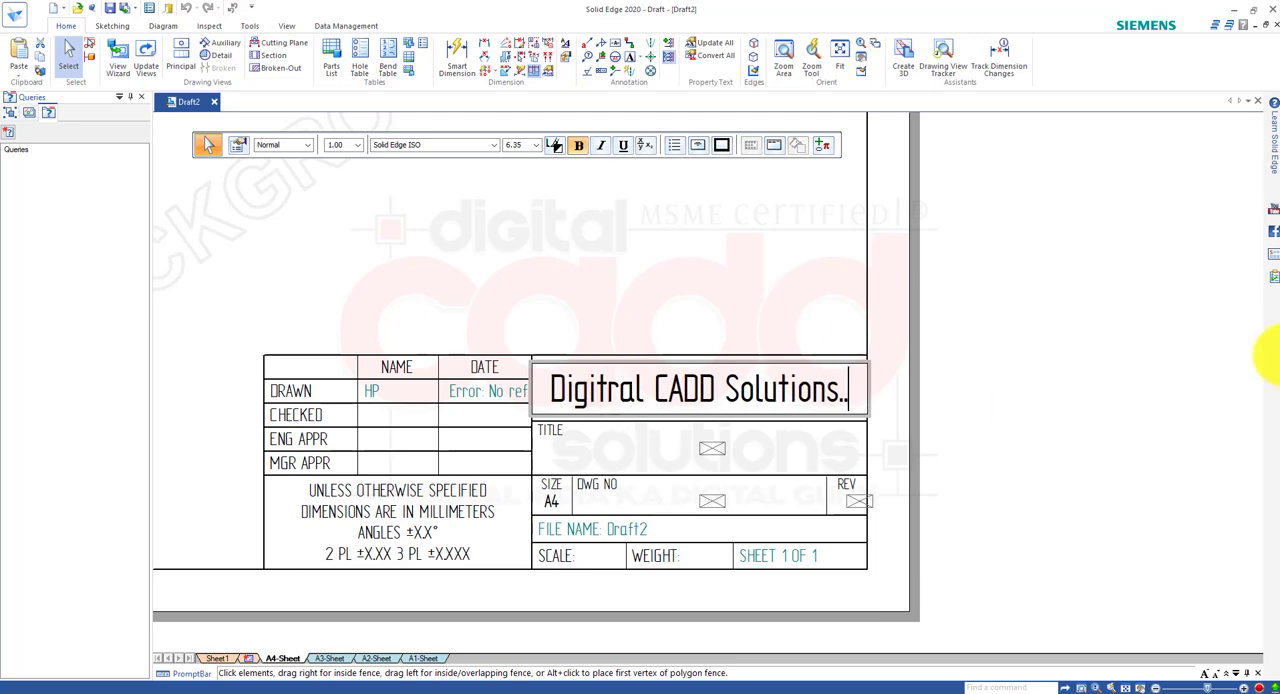
click(1071, 343)
Replace the title placeholder in the A4 background's title block with "Shaping Machine Assembly.".
double_click(712, 450)
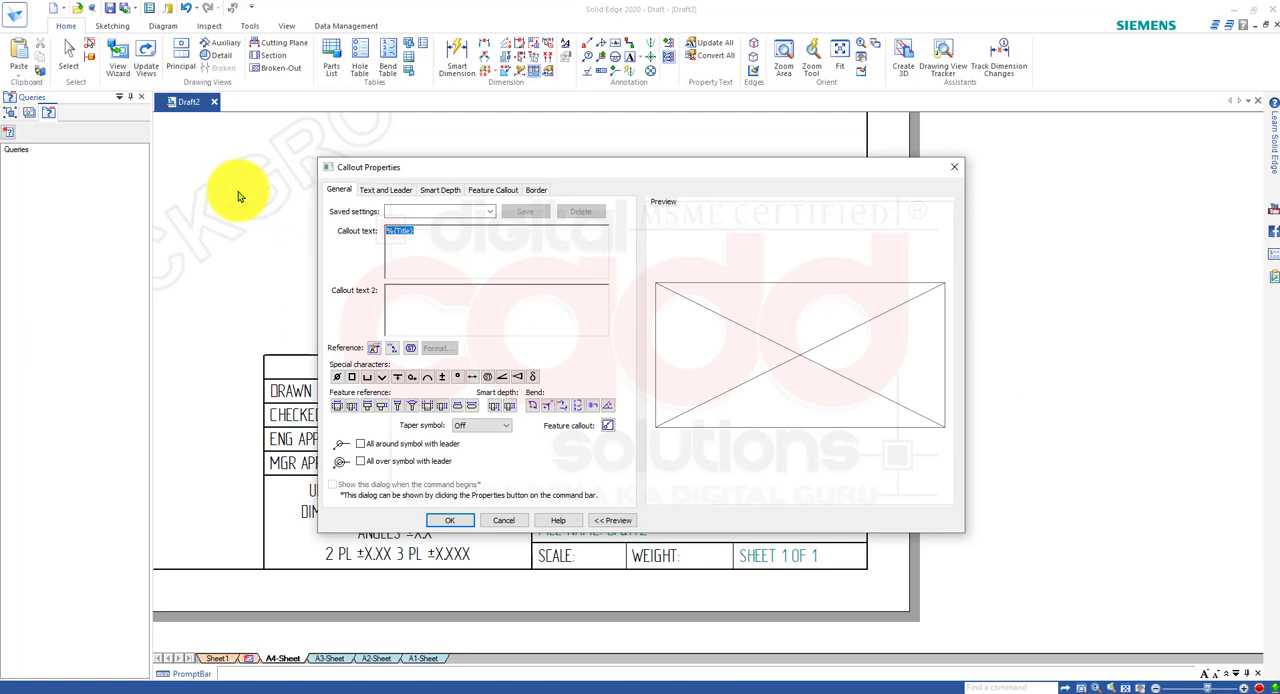
text(Shapi)
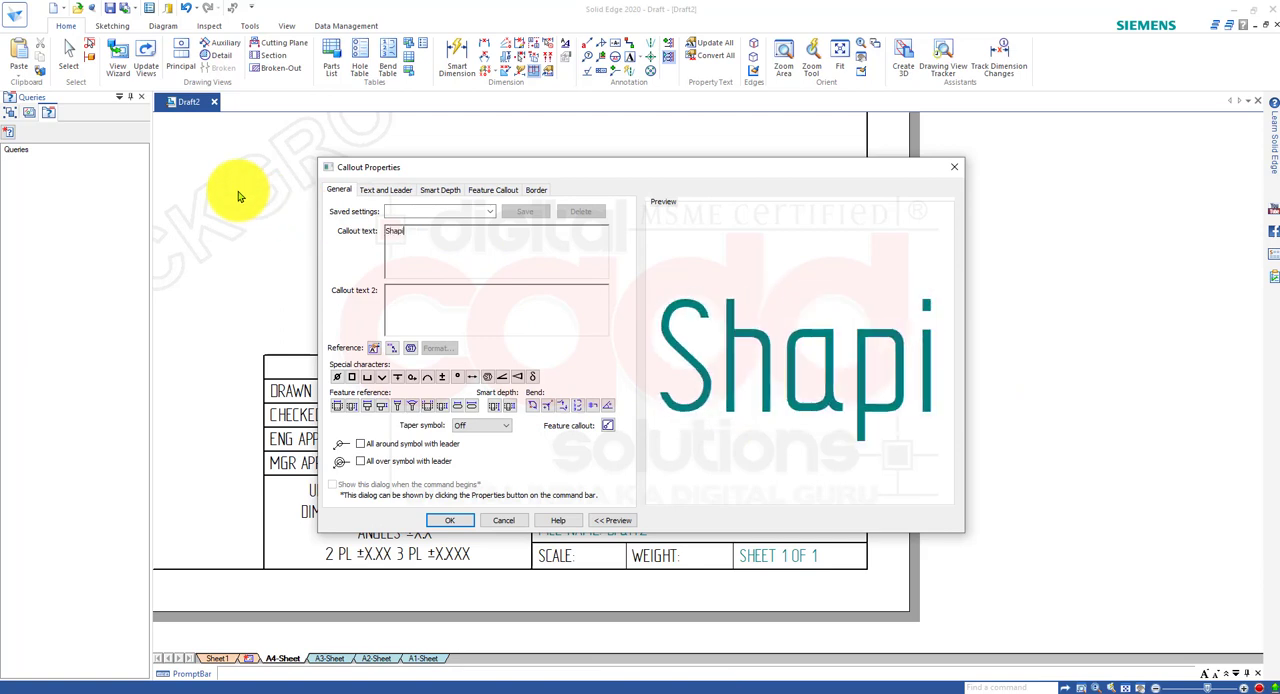
text(ng Ma)
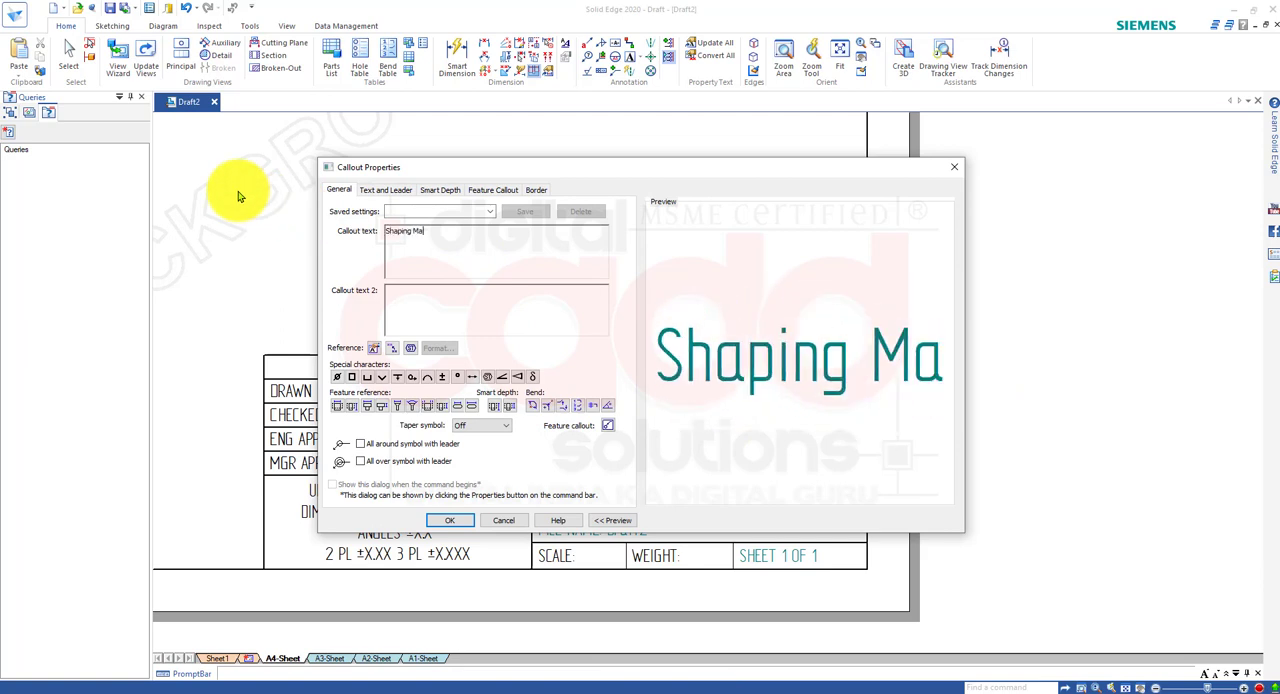
text(chine )
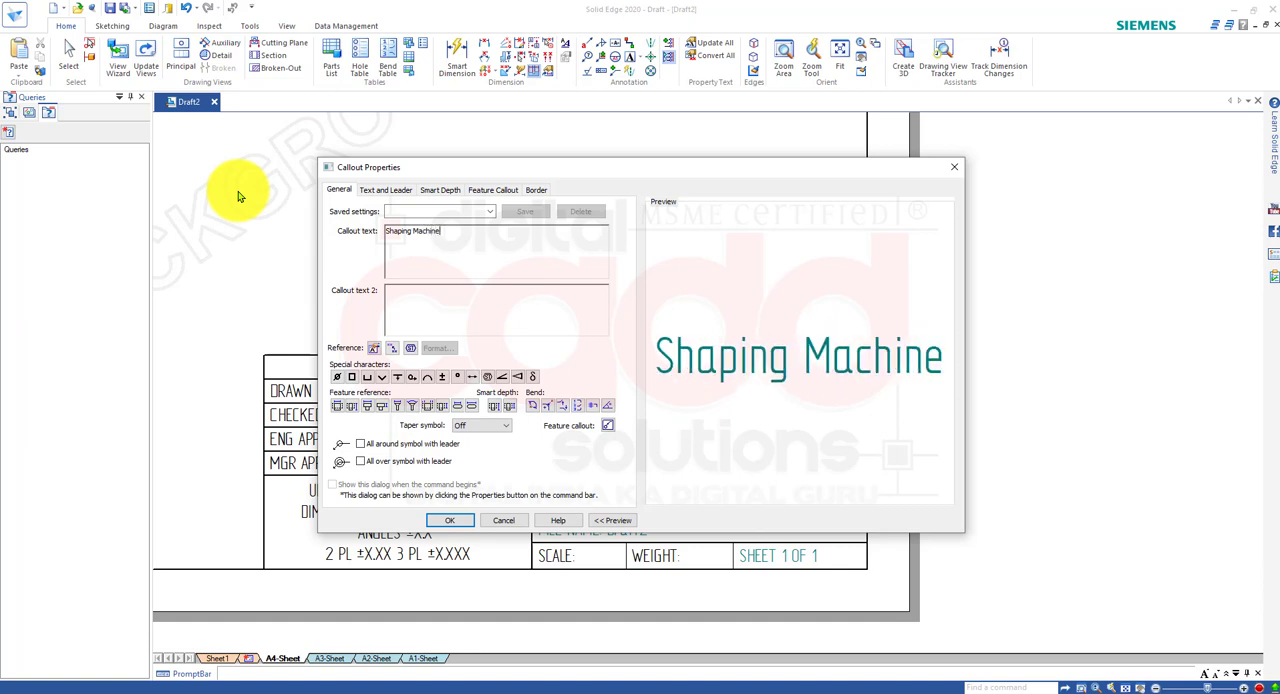
text(Asse)
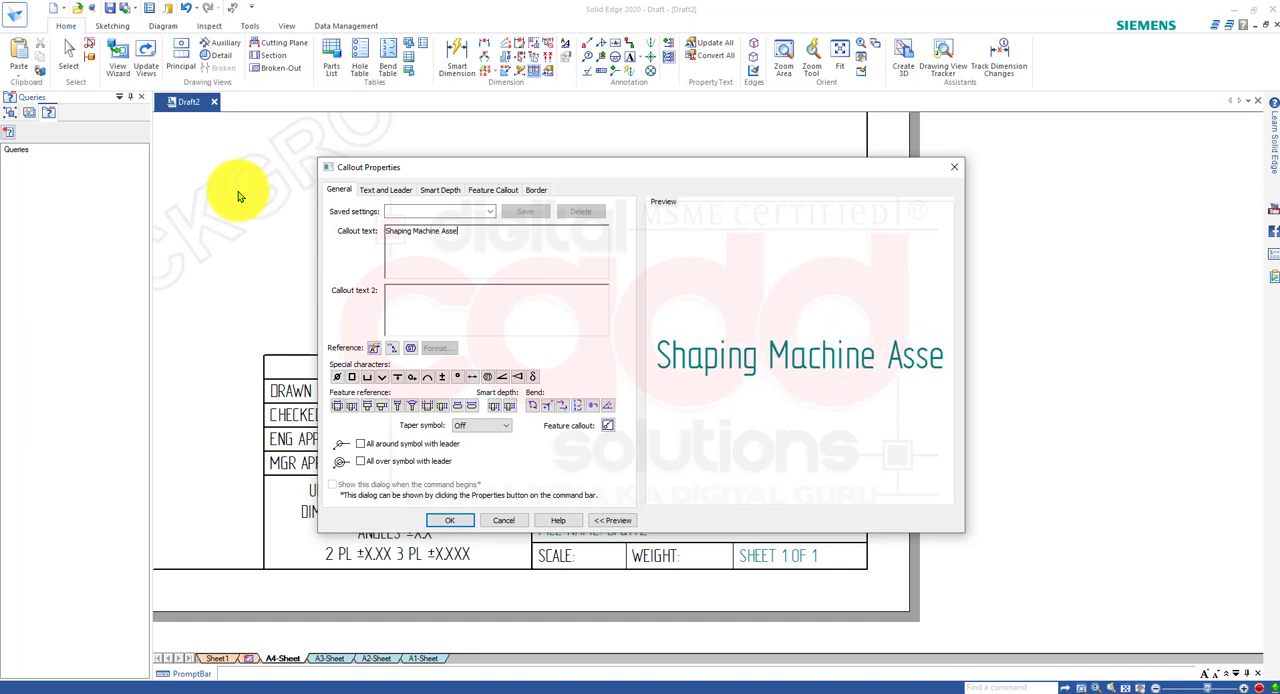
text(mbly.)
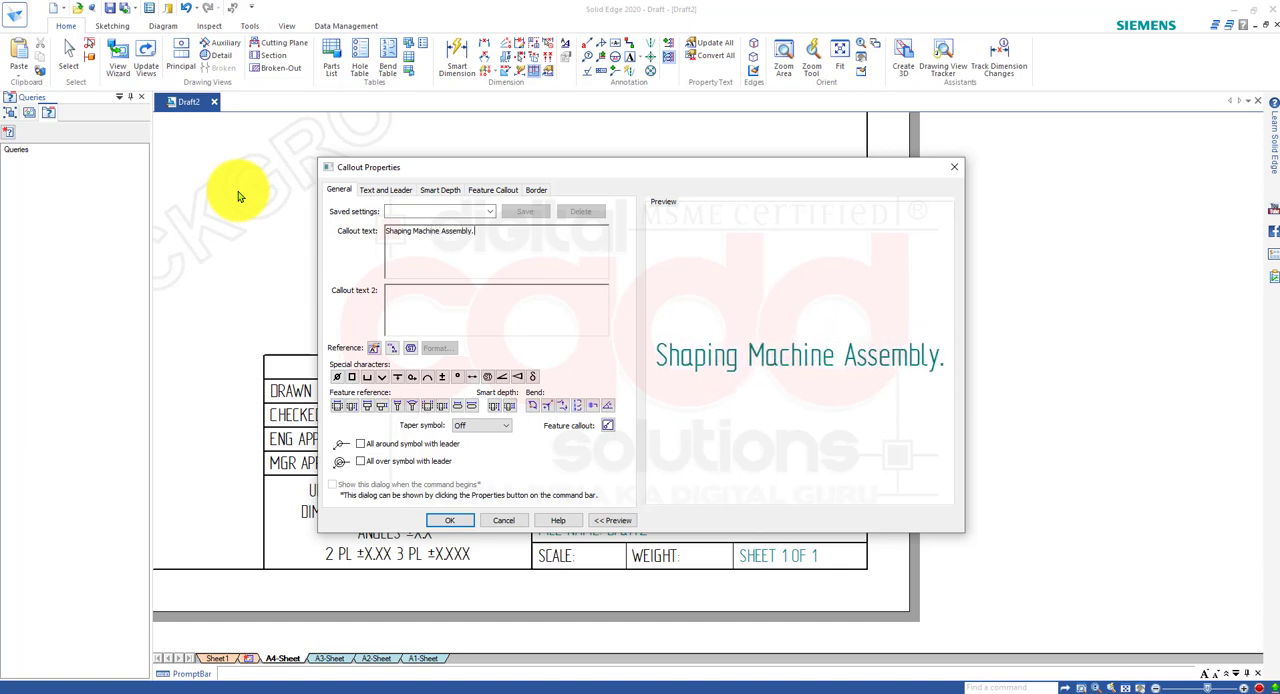
click(447, 520)
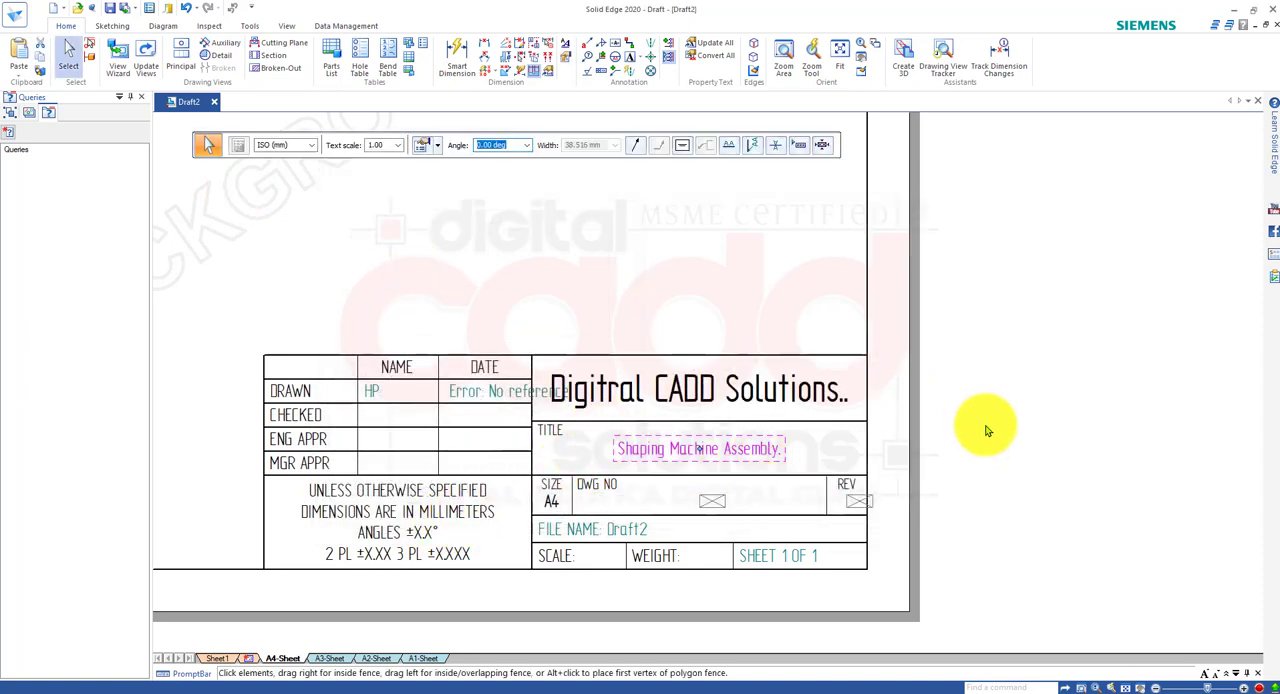
key(Escape)
Fill in the A4 title block's drawing number as "01." and its revision as "00.".
double_click(713, 513)
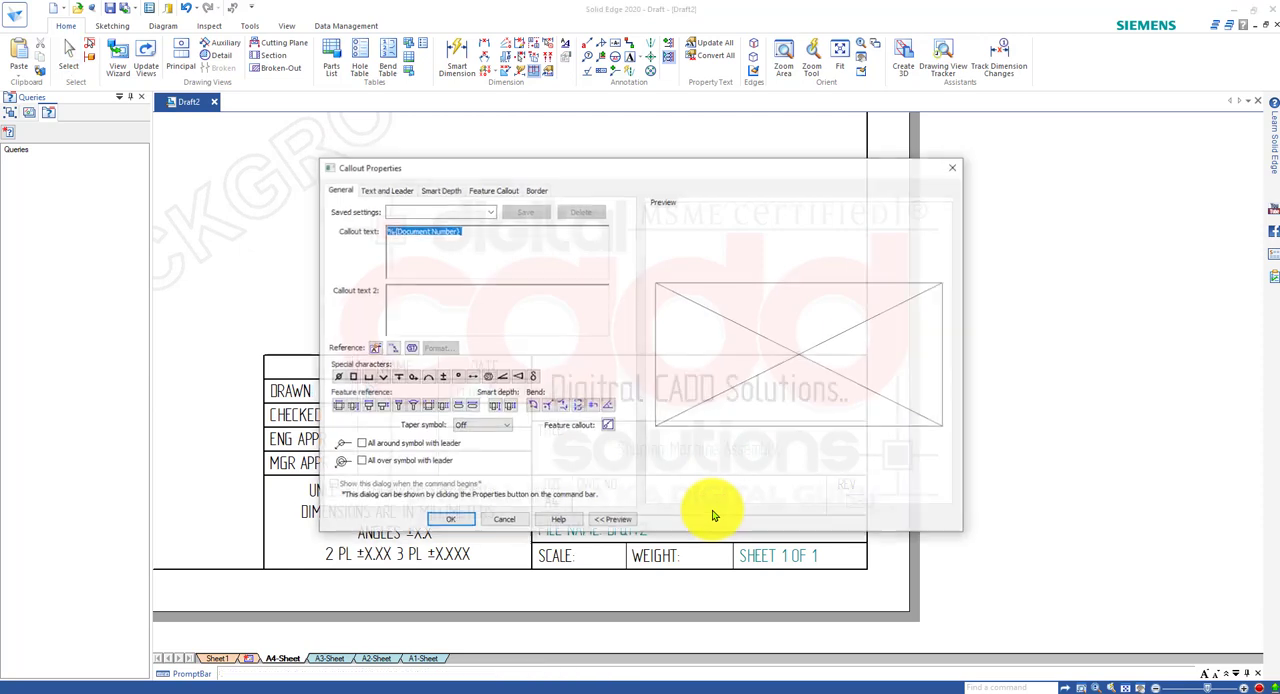
text(01.)
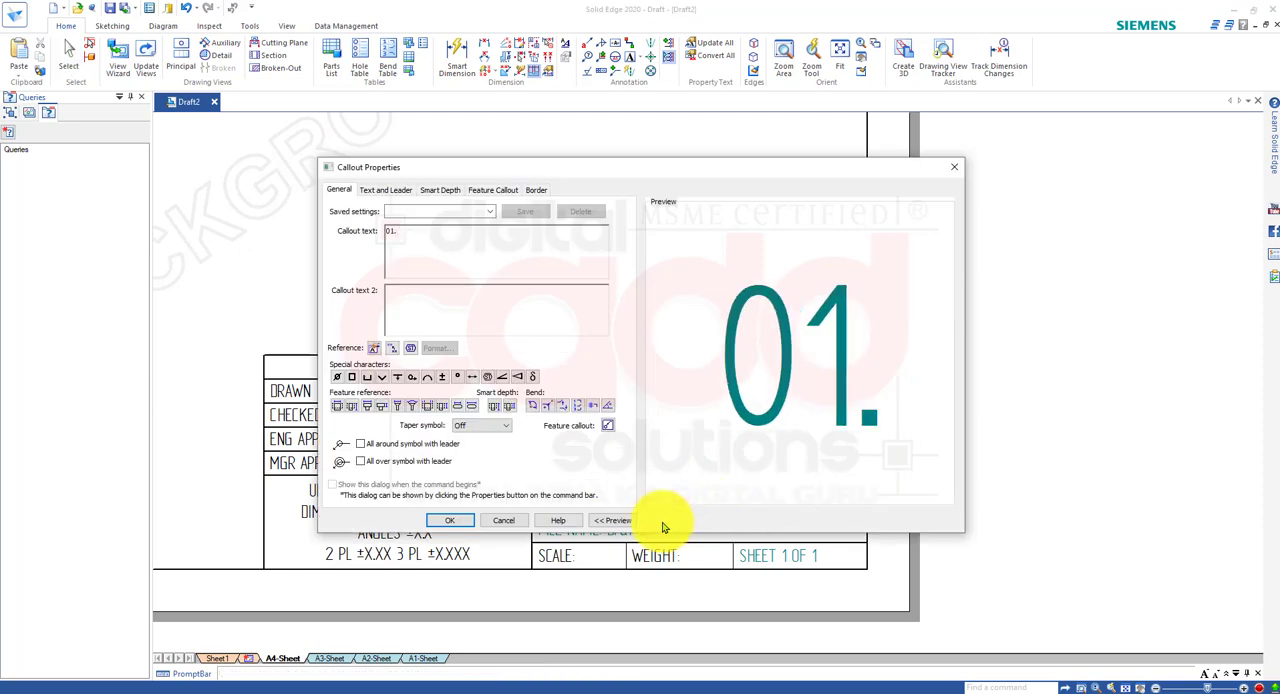
click(452, 520)
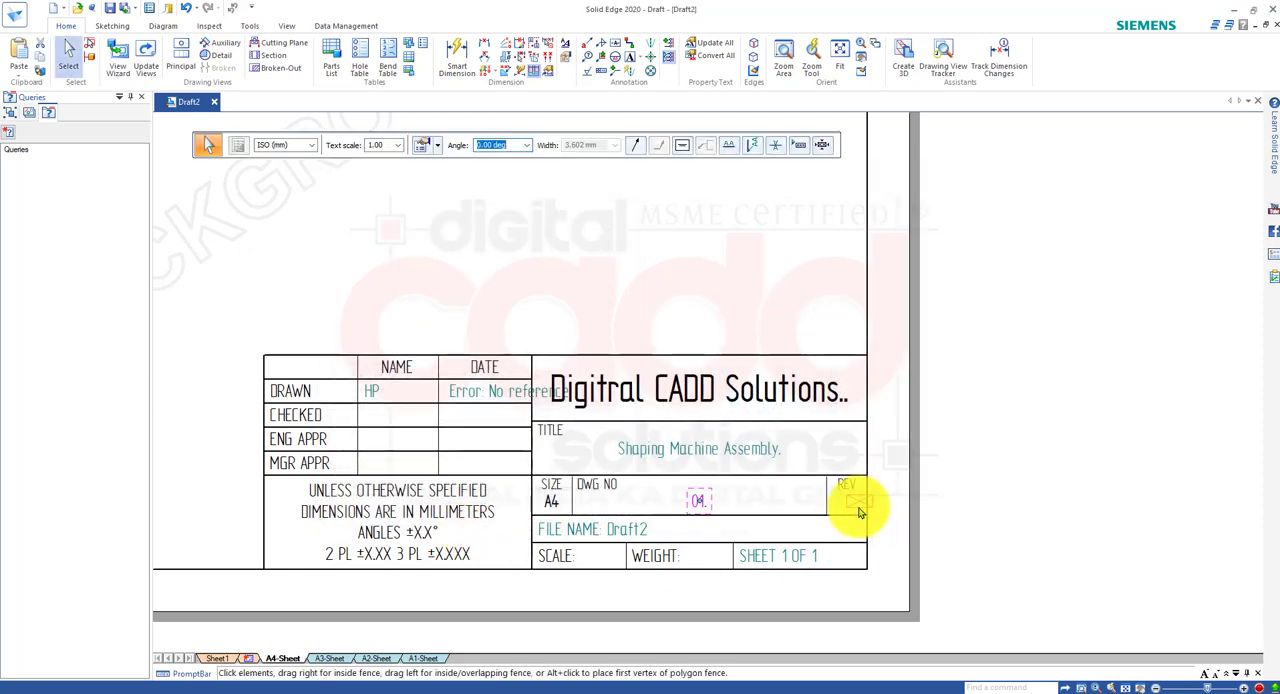
double_click(862, 505)
text(00.)
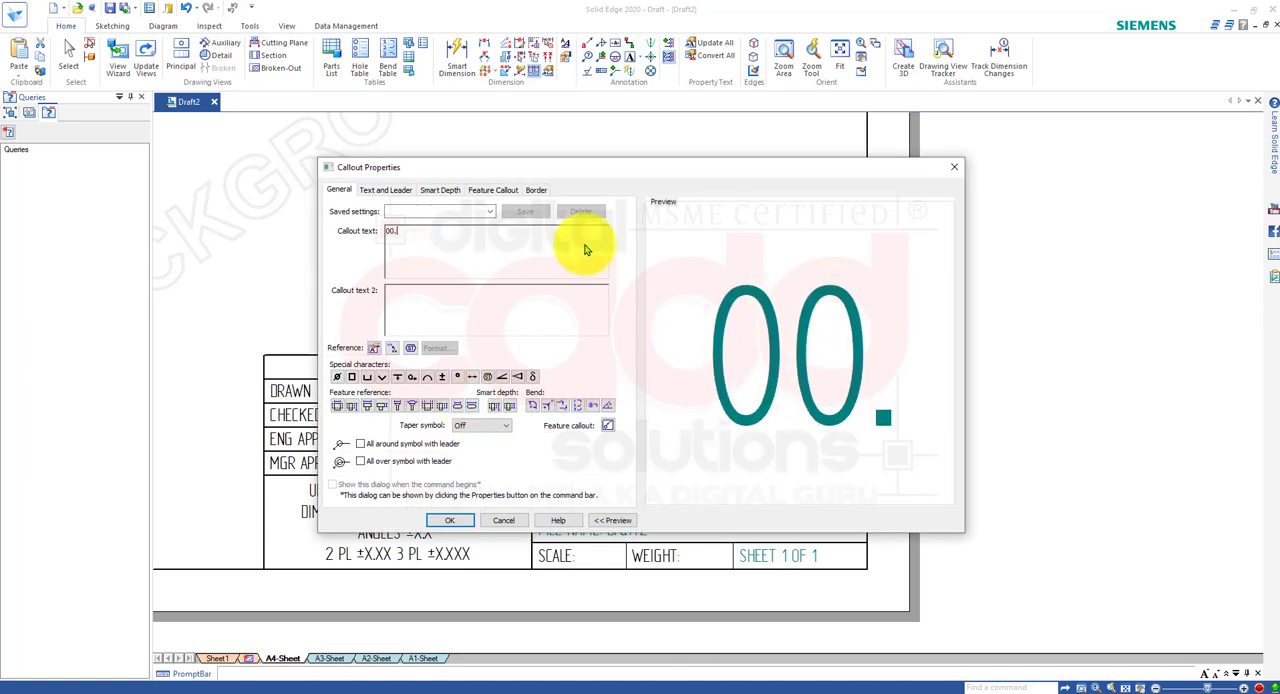
click(452, 520)
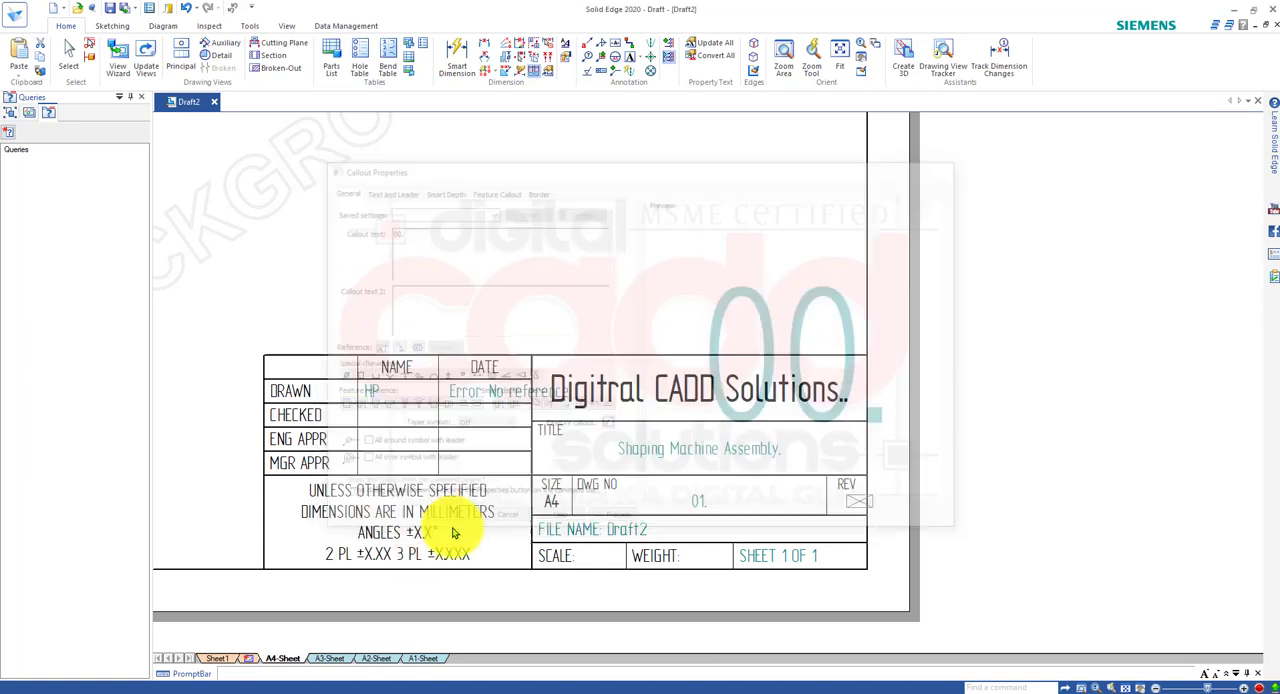
Replace the drawn-by date error text in the A4 title block with "24/08/2020.".
double_click(463, 398)
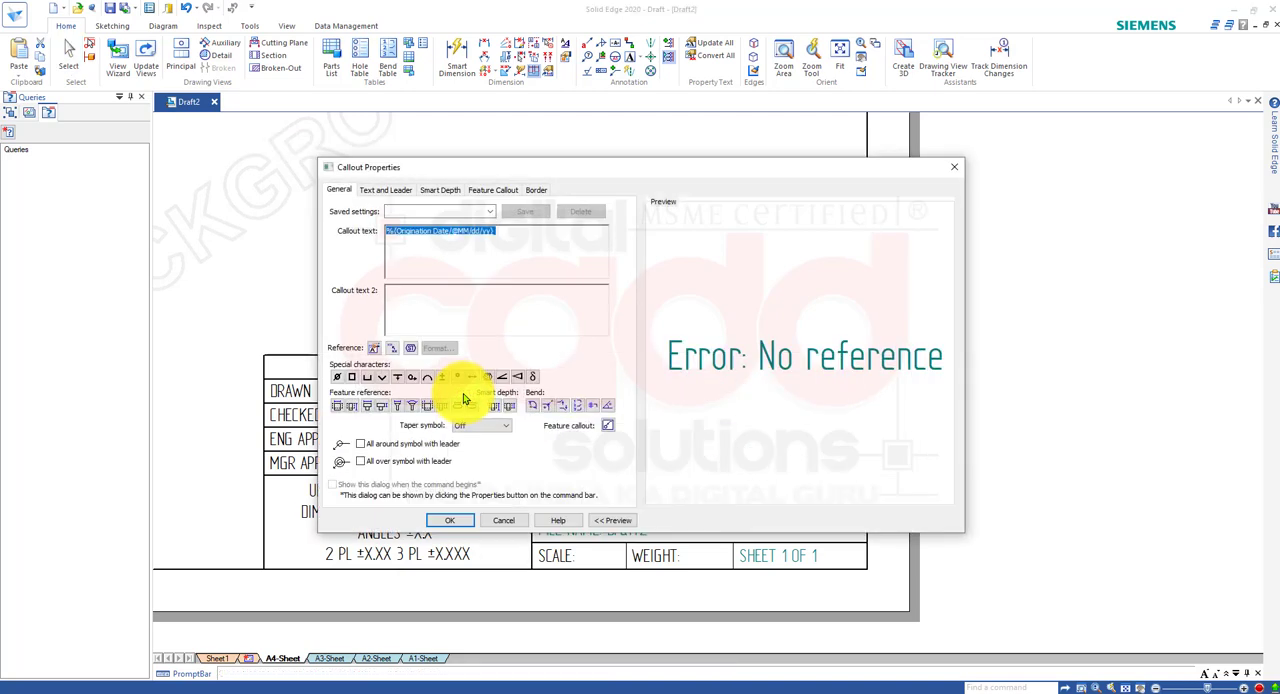
text(0)
key(BackSpace)
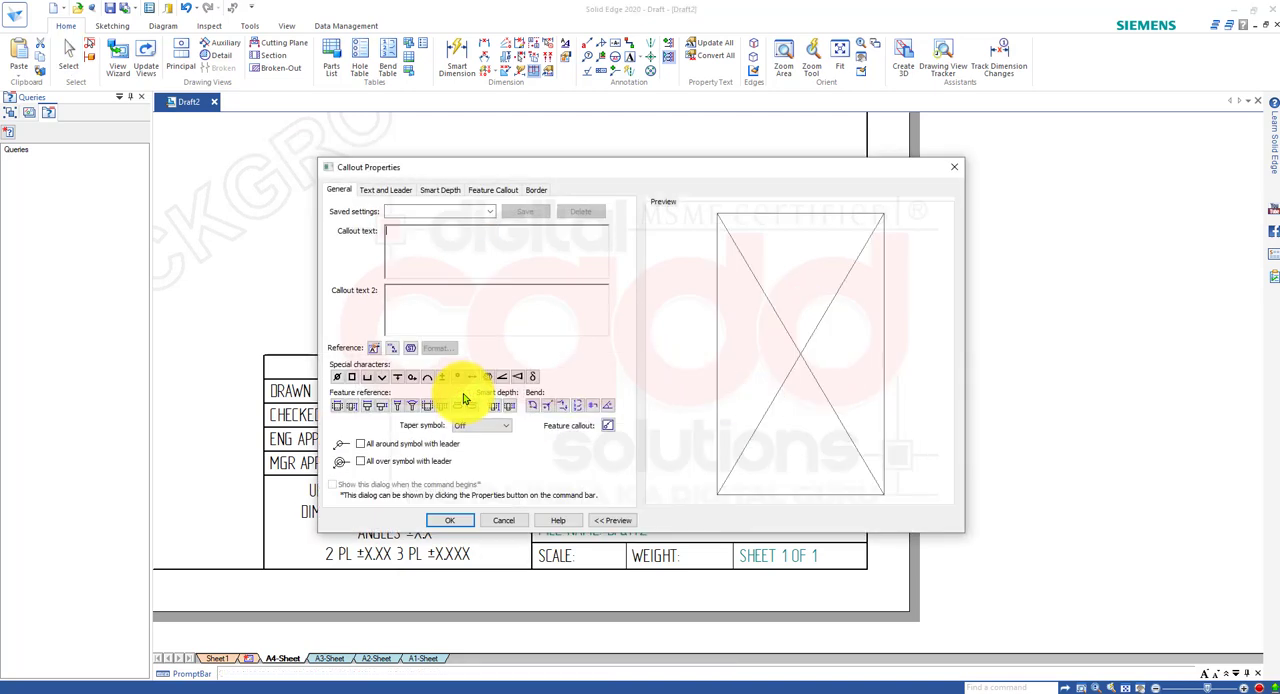
text(24/08)
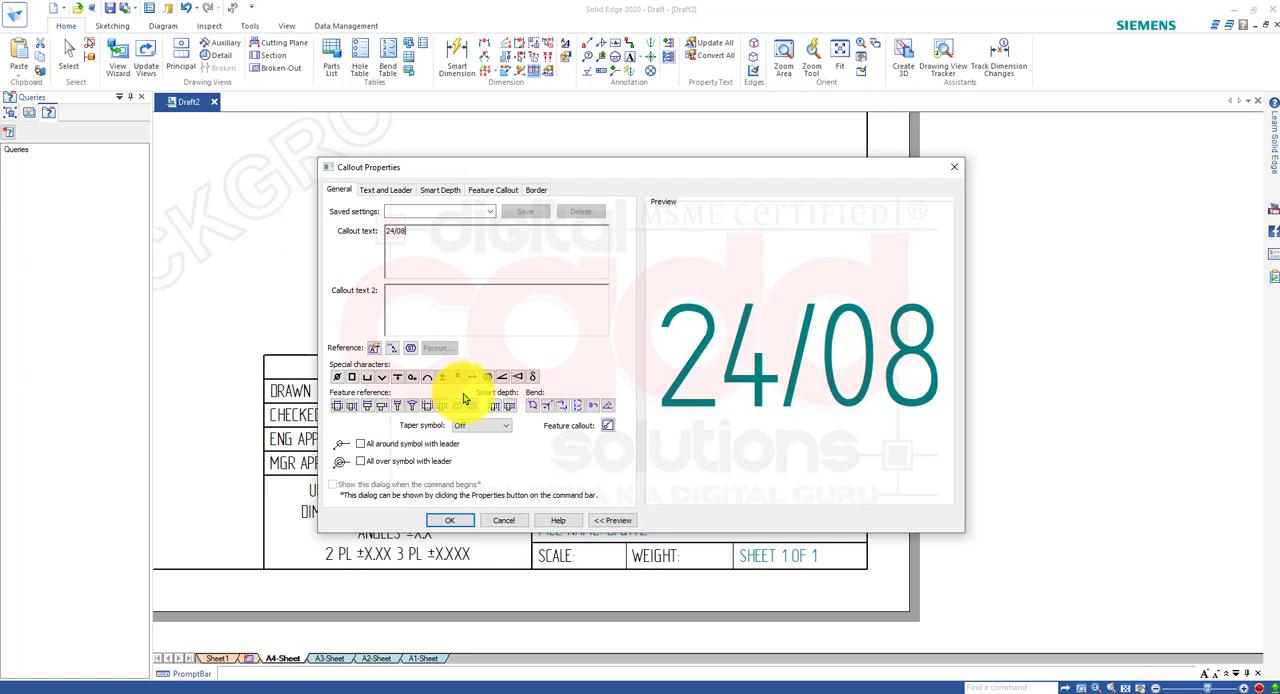
text(/2020.)
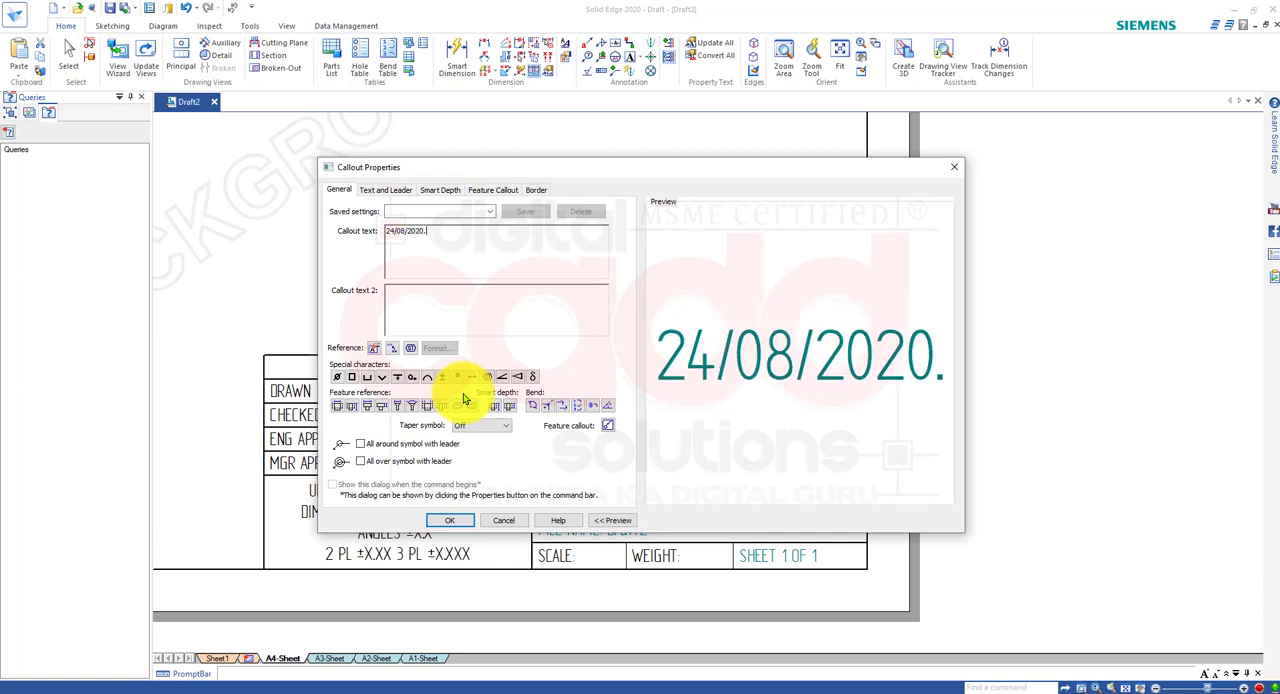
click(450, 519)
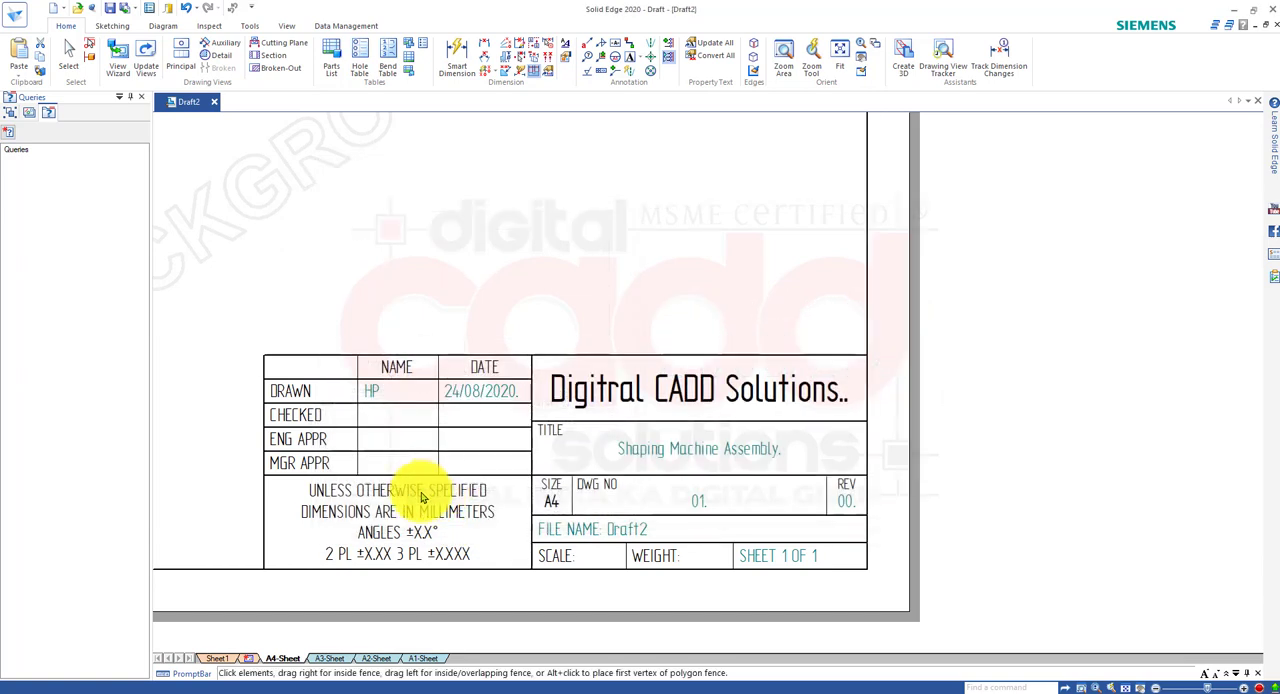
key(Escape)
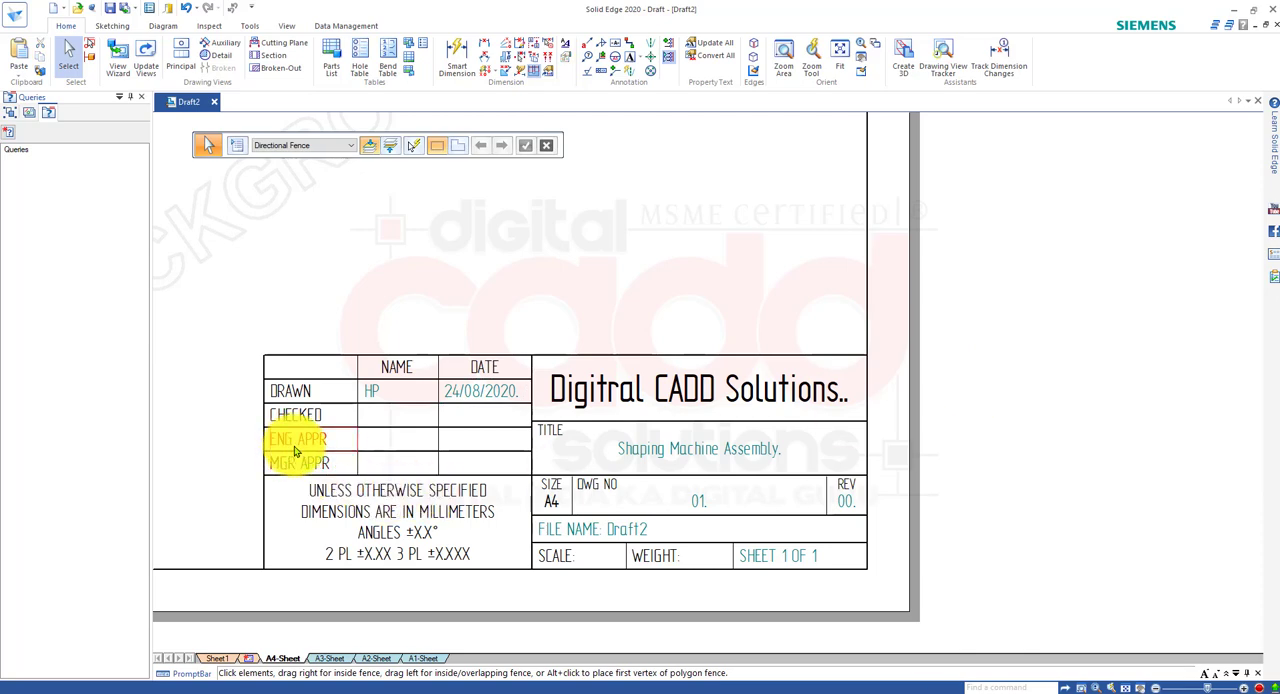
Return to Sheet1 and check how the edited A4 title block appears beside the assembly view and parts list.
scroll(296, 447, up, 3)
scroll(515, 415, down, 6)
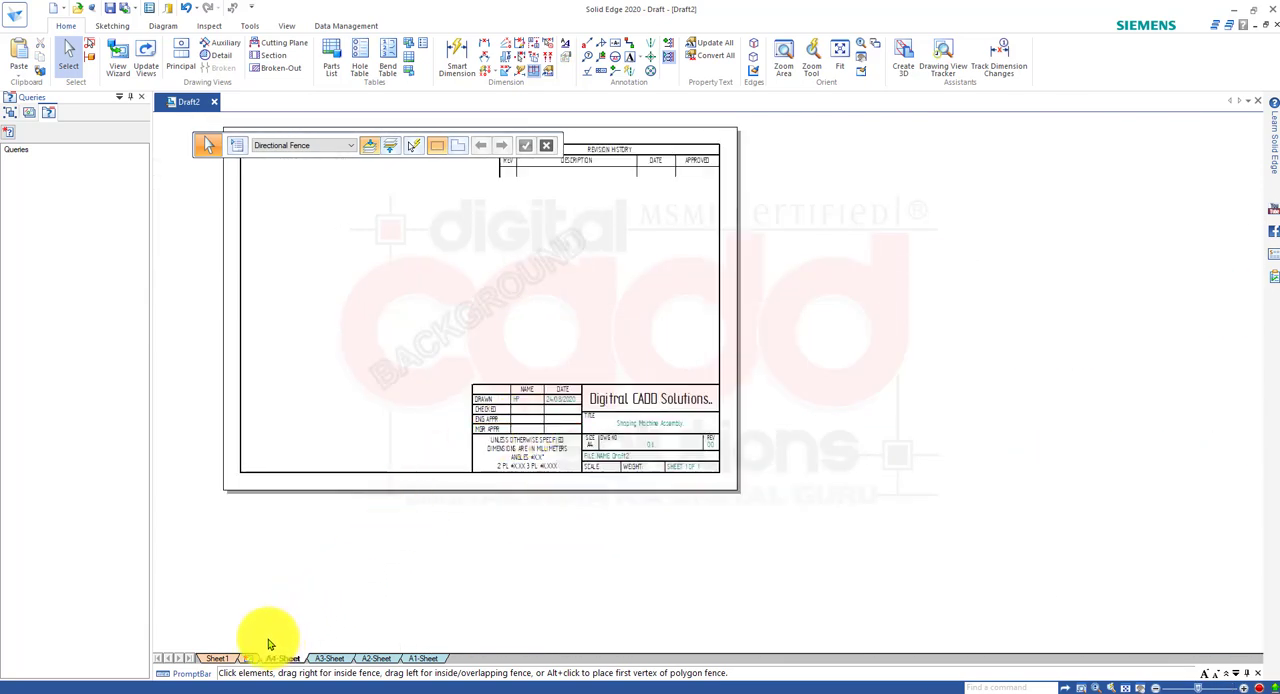
click(218, 661)
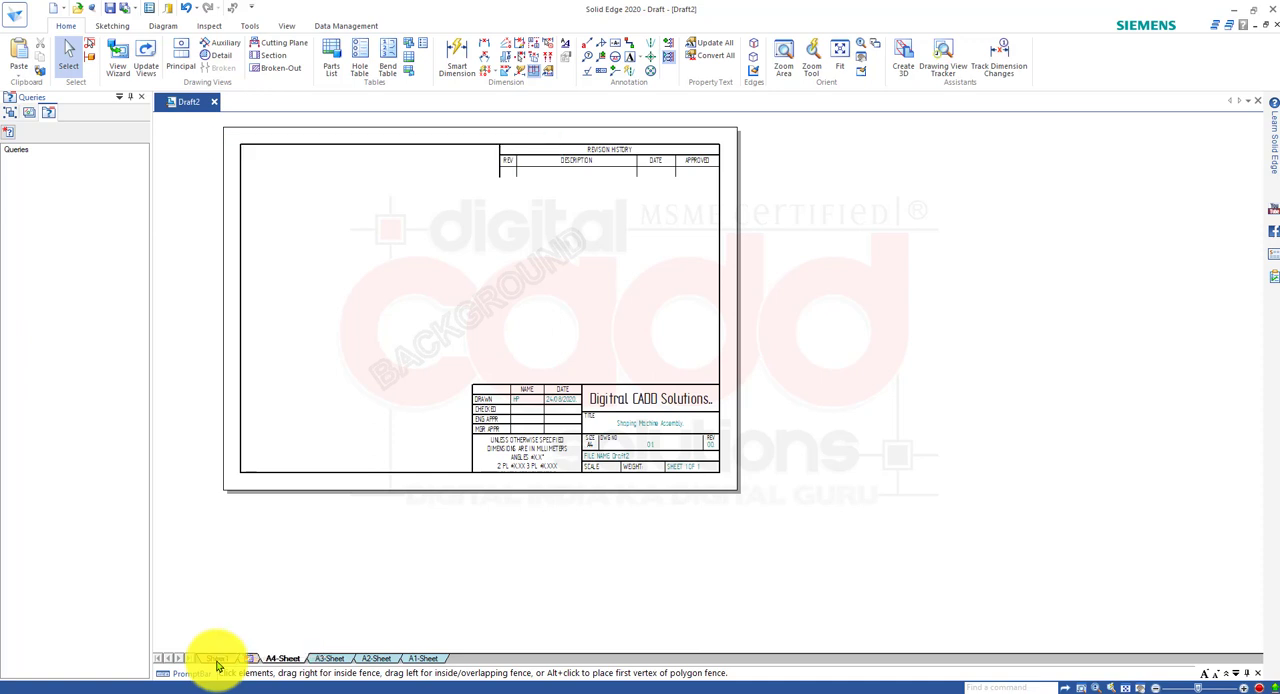
scroll(778, 560, down, 2)
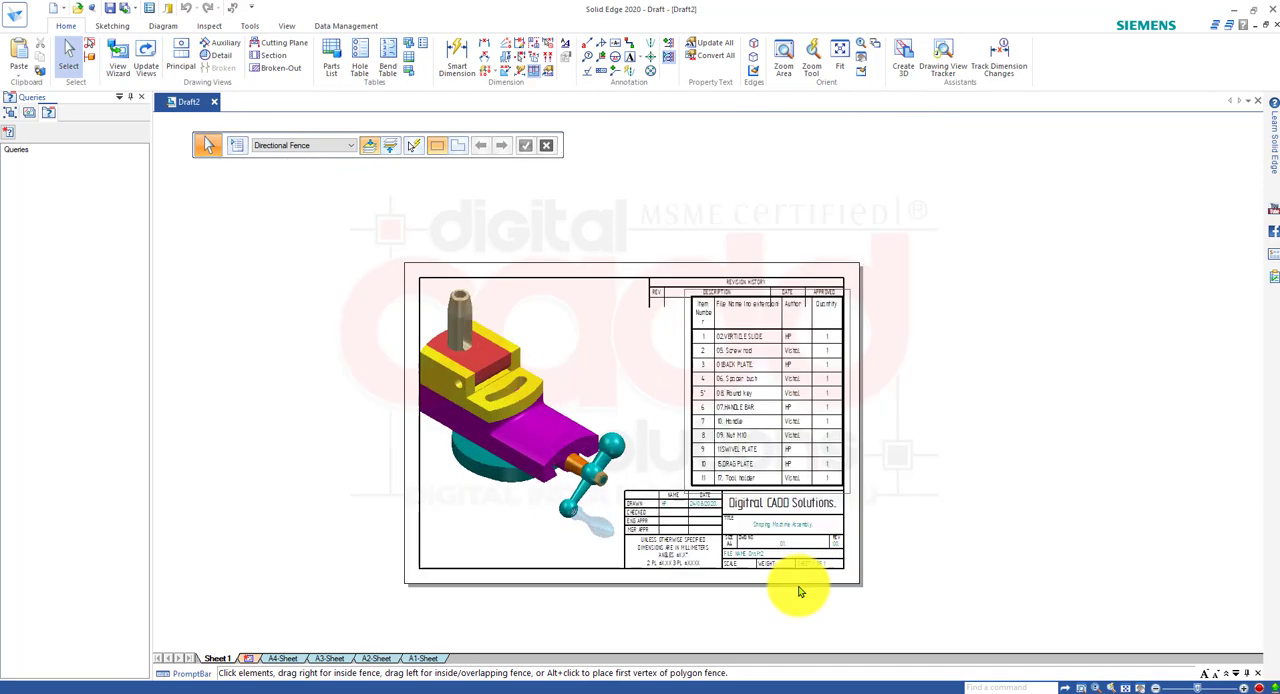
scroll(800, 586, up, 5)
scroll(785, 548, down, 4)
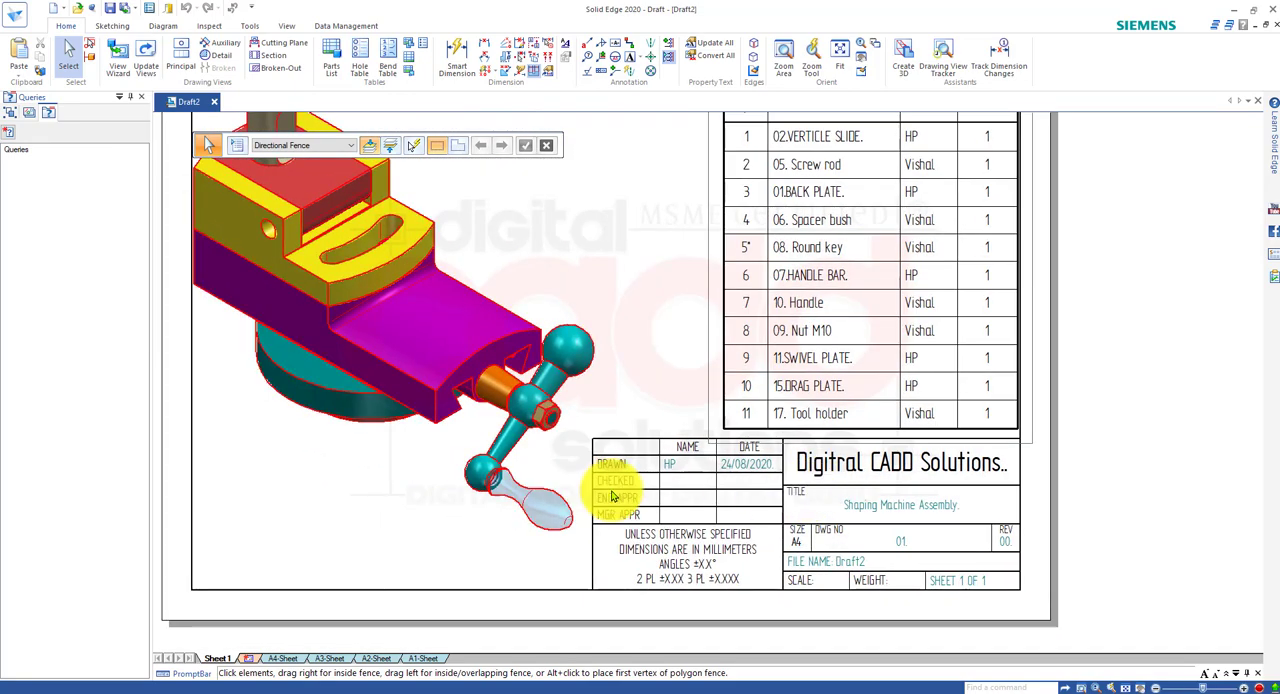
scroll(608, 489, down, 3)
scroll(606, 489, up, 1)
scroll(605, 421, up, 2)
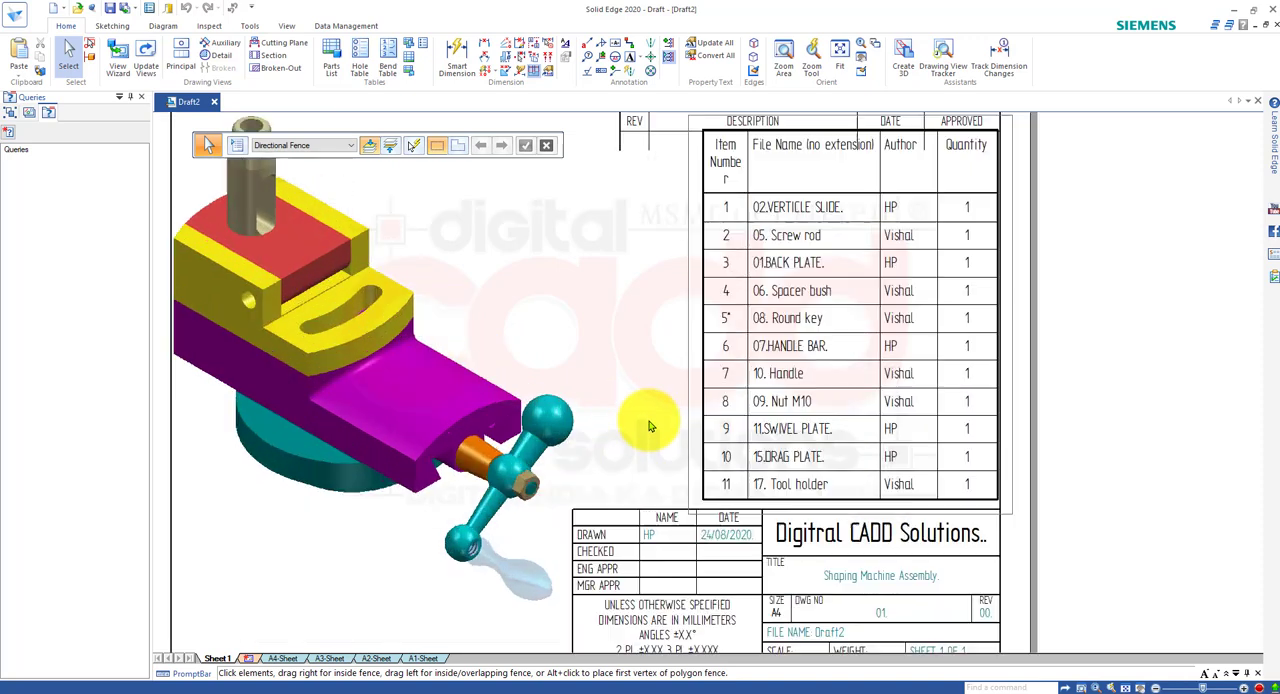
scroll(363, 471, down, 2)
Move the shaded assembly view slightly inward from the sheet border, toward the parts list.
middle_drag(383, 512, 459, 512)
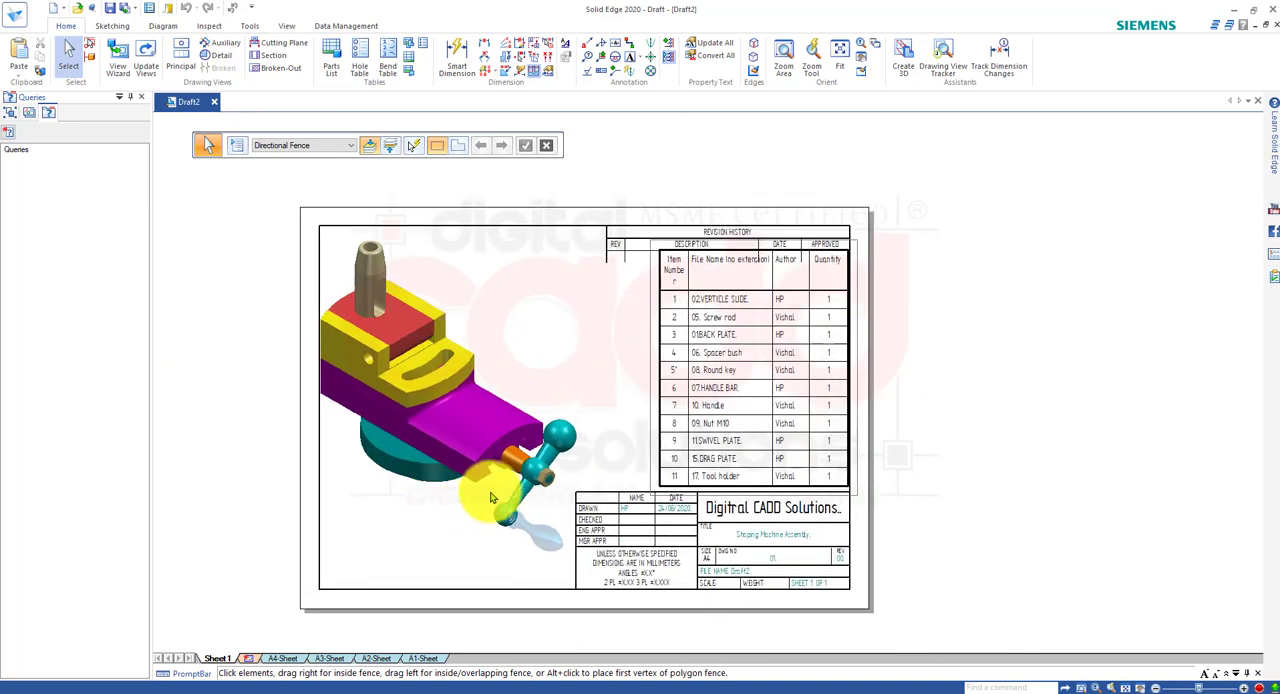
click(498, 456)
drag(498, 454, 509, 454)
click(994, 408)
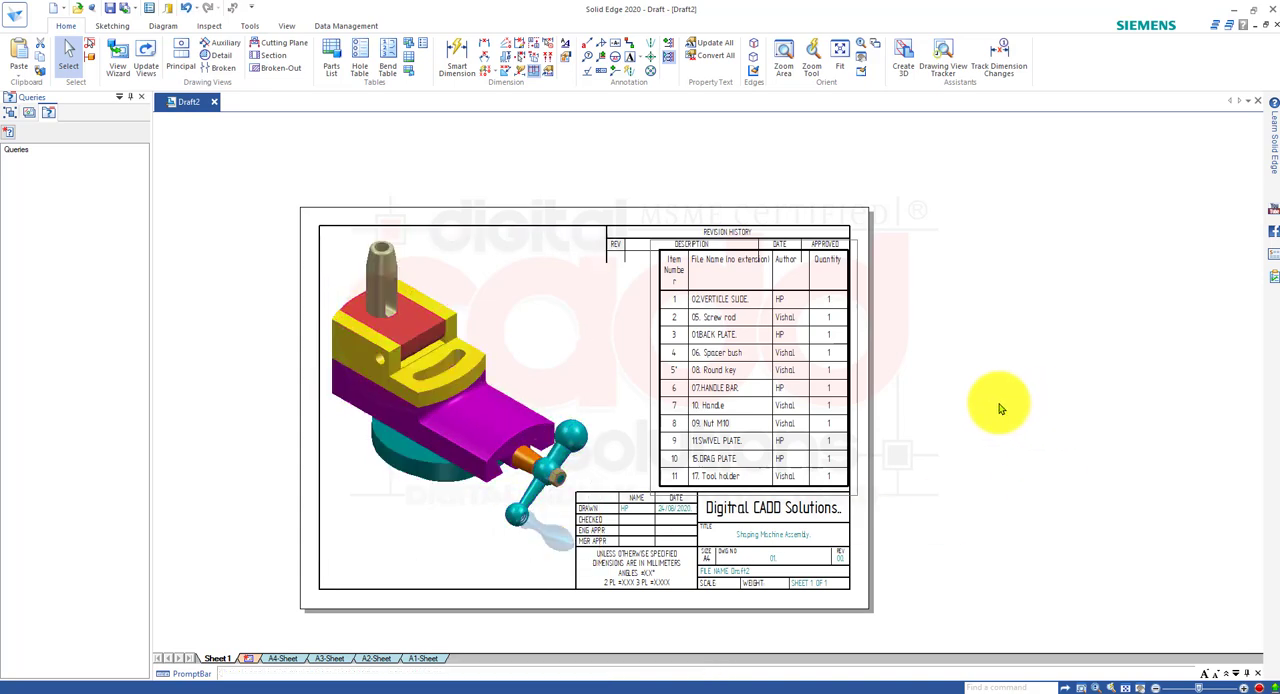
Place the text "Shaping Machine Assembly." on Sheet1 below the shaded assembly view.
scroll(743, 622, up, 2)
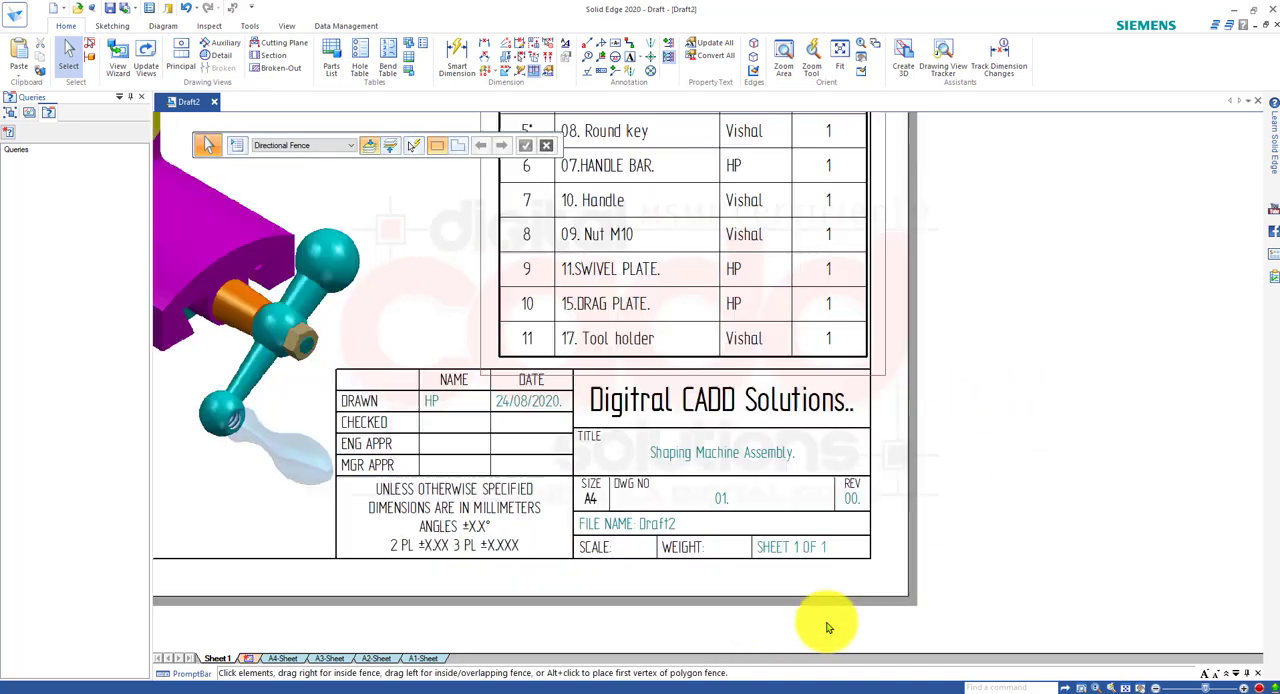
scroll(614, 229, down, 3)
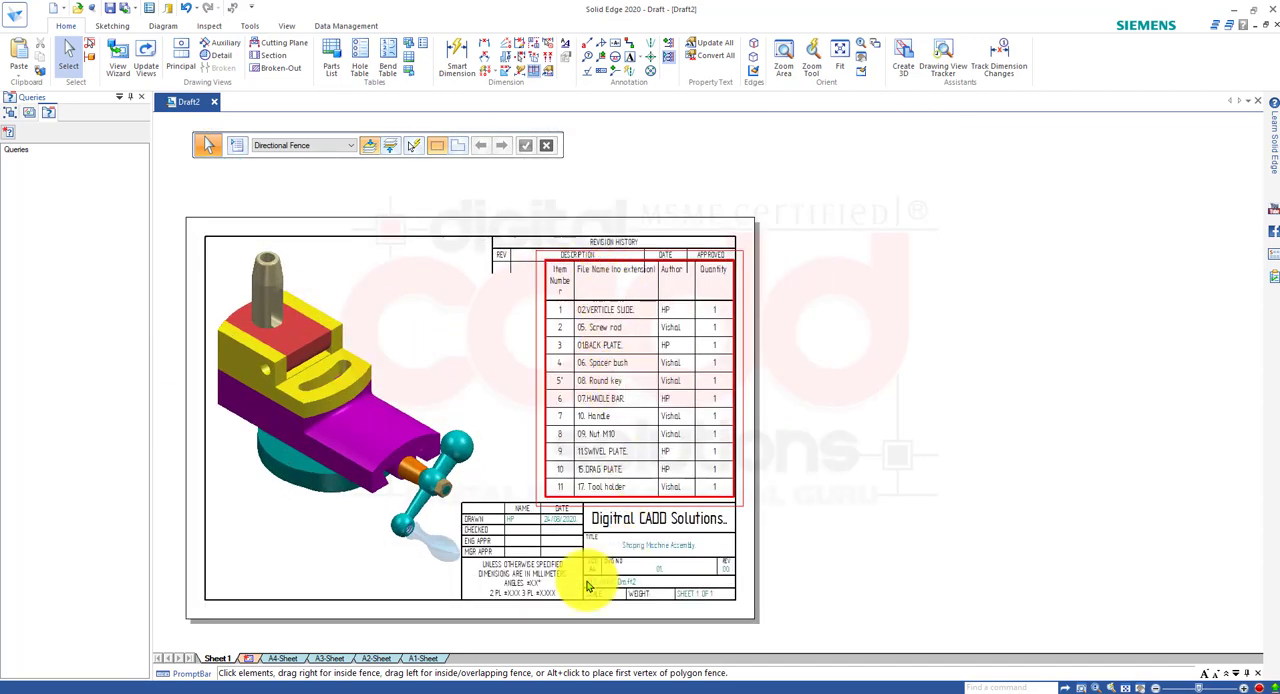
scroll(490, 548, up, 2)
scroll(510, 533, down, 3)
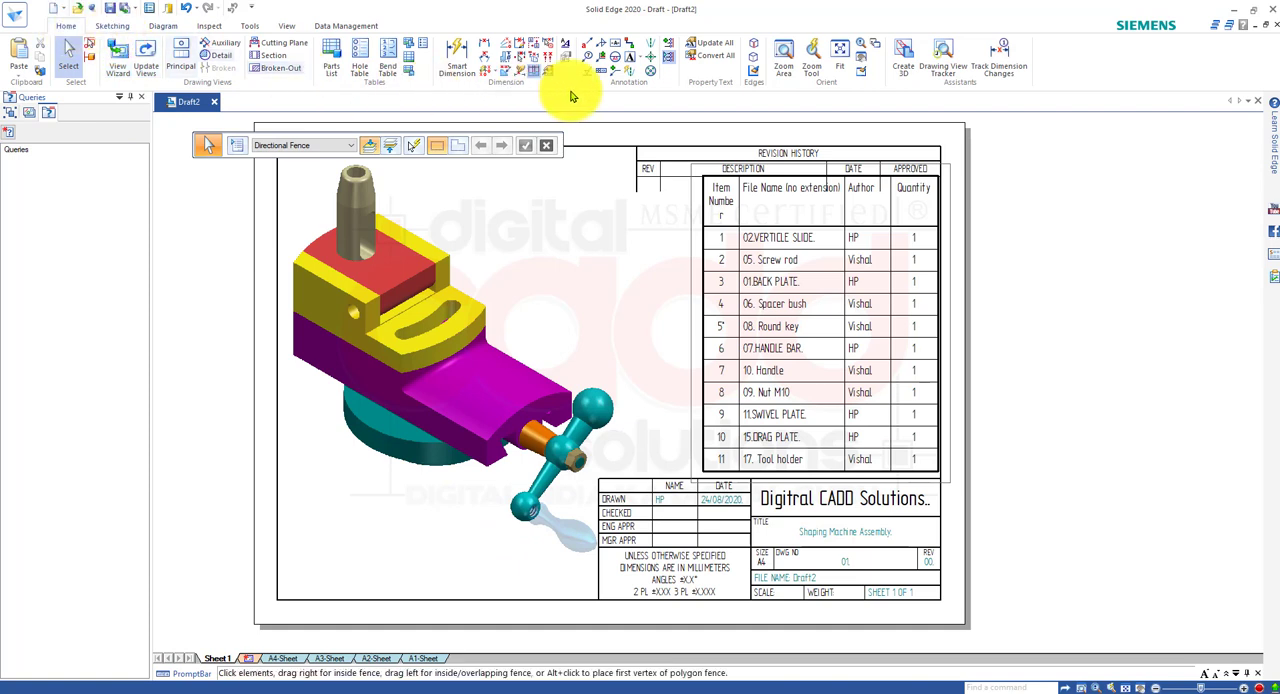
click(641, 59)
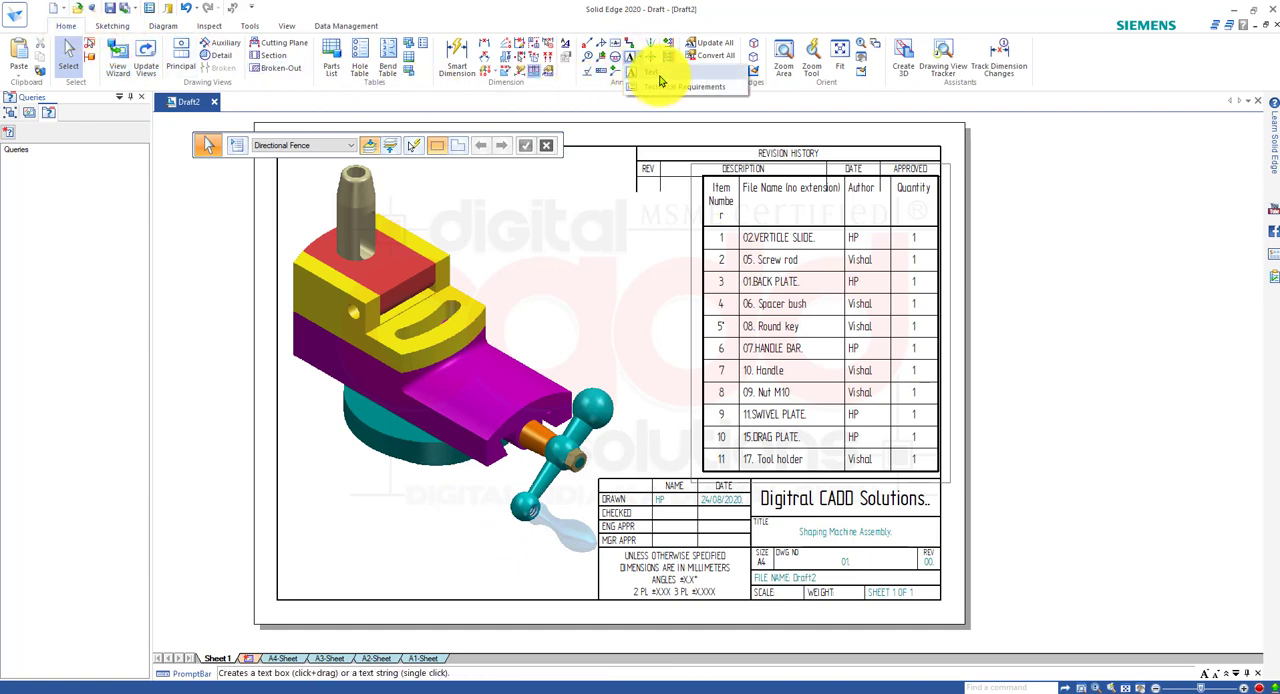
click(658, 75)
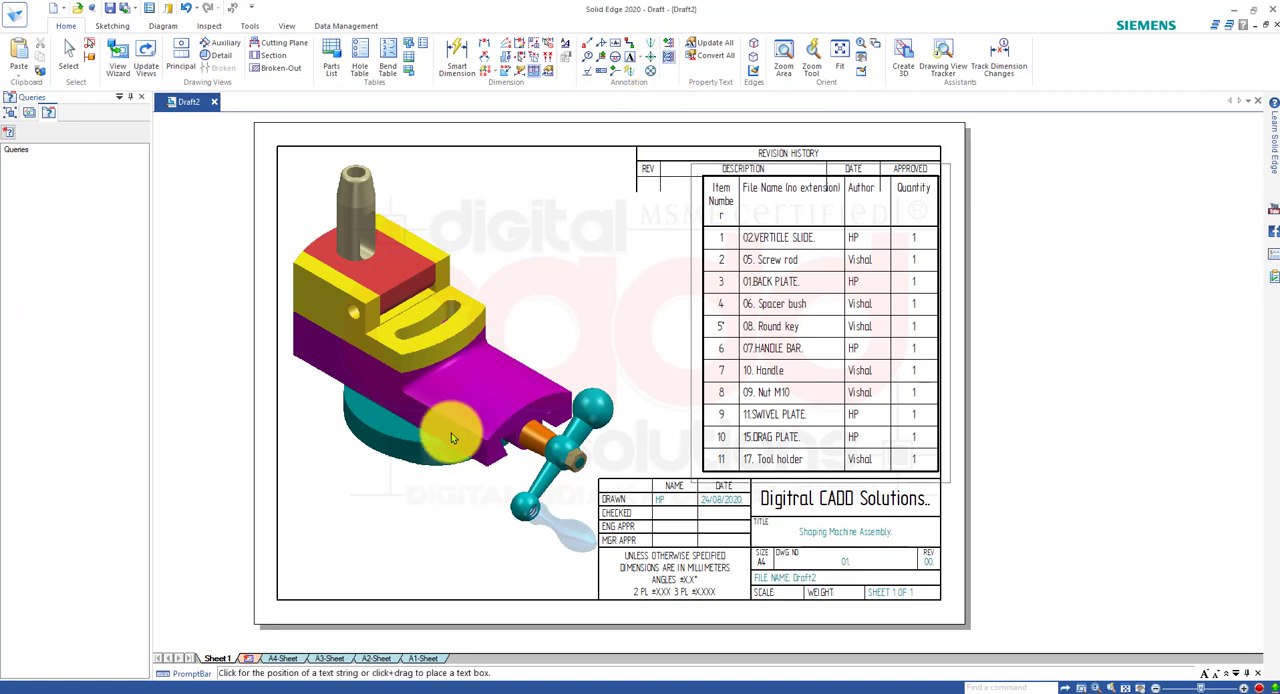
click(315, 502)
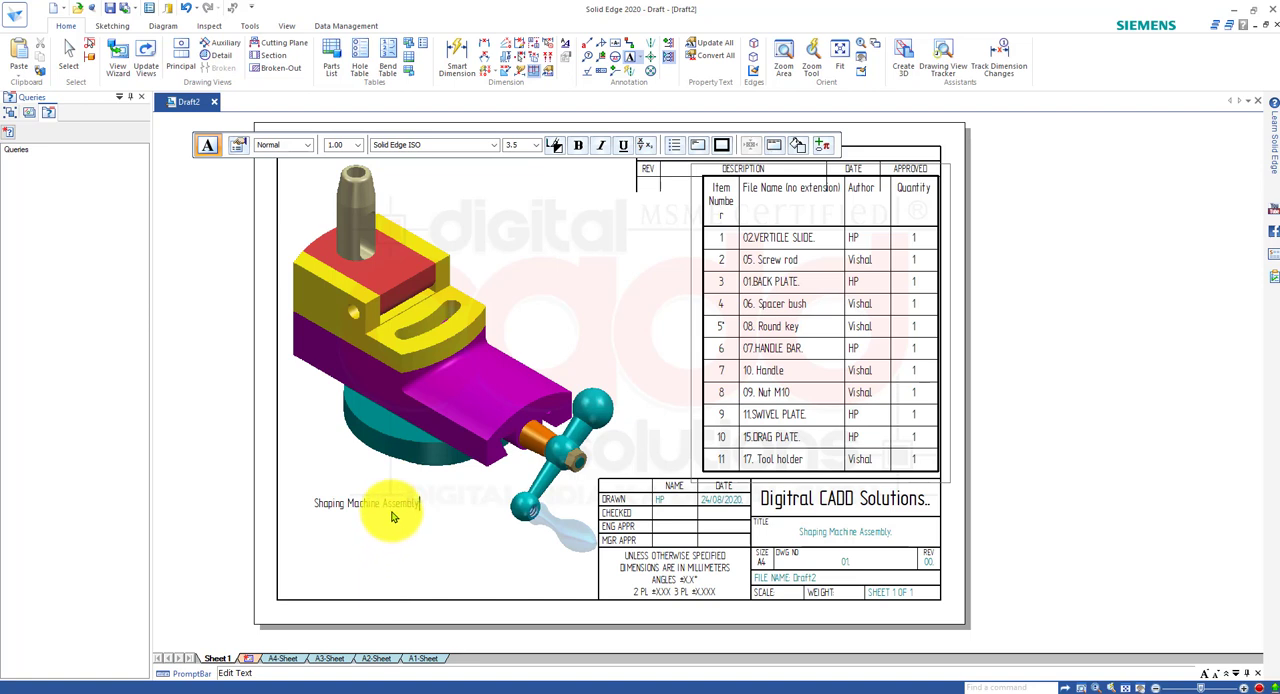
click(449, 597)
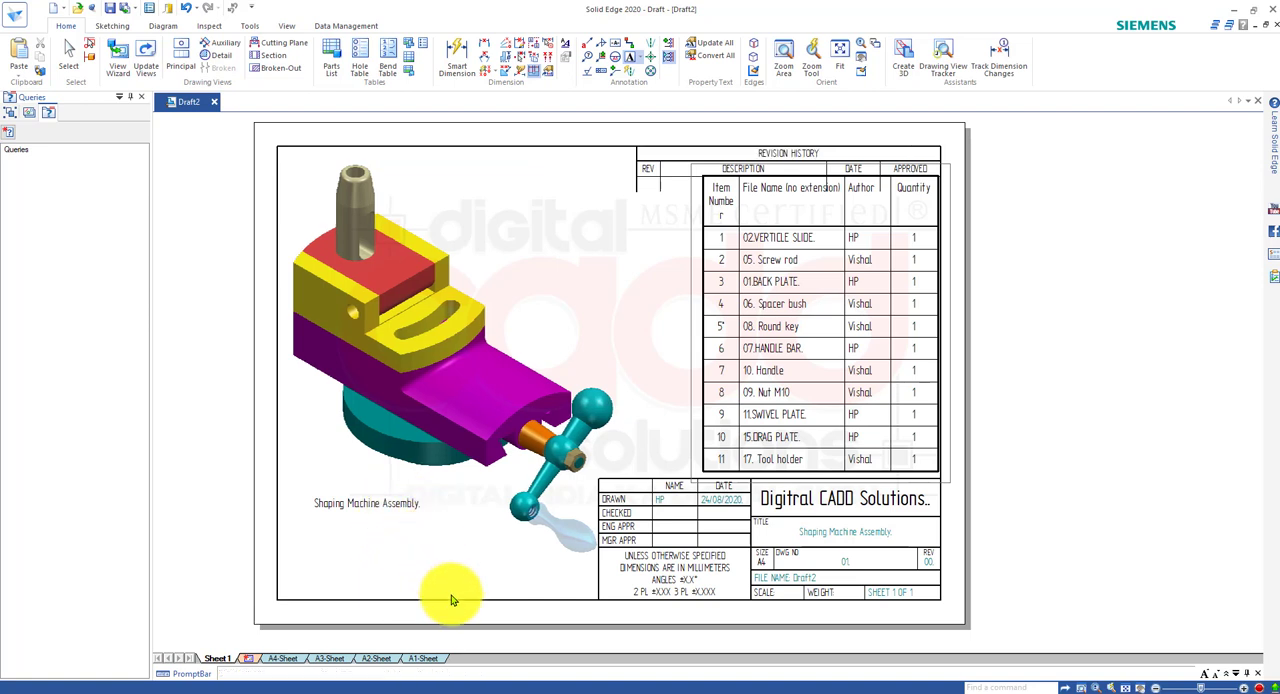
Try to set the text height of the note below the assembly view to 6.
click(400, 508)
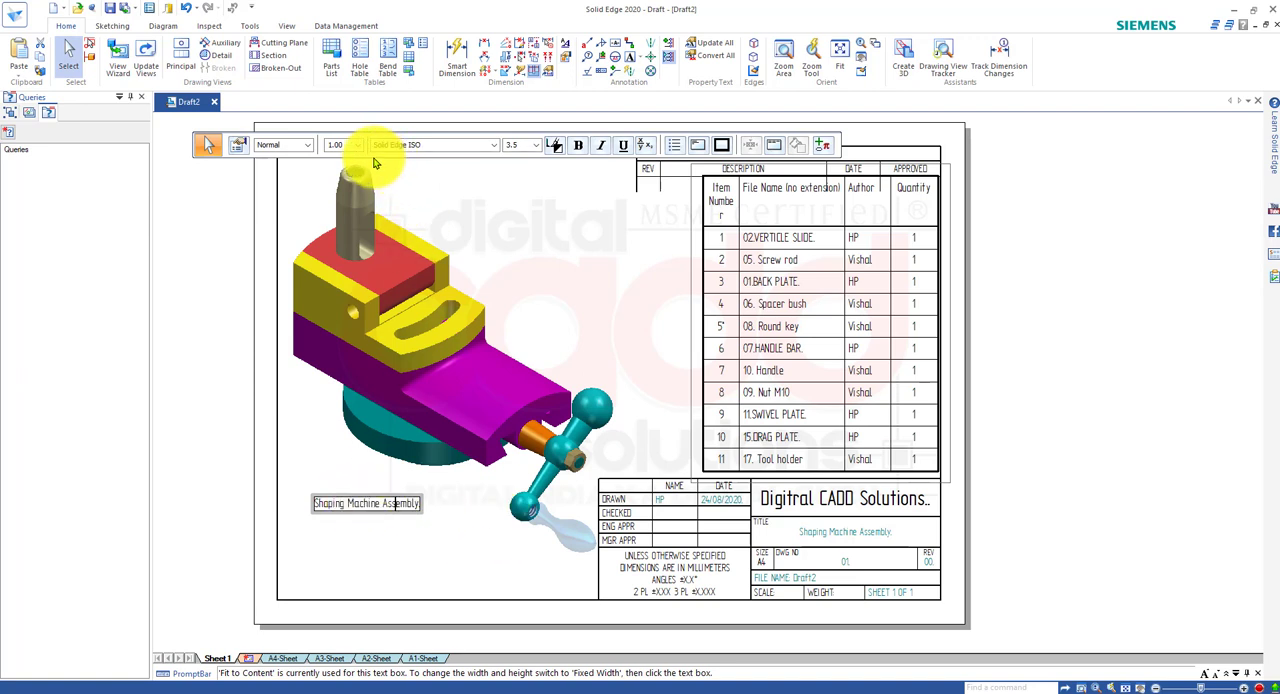
click(536, 145)
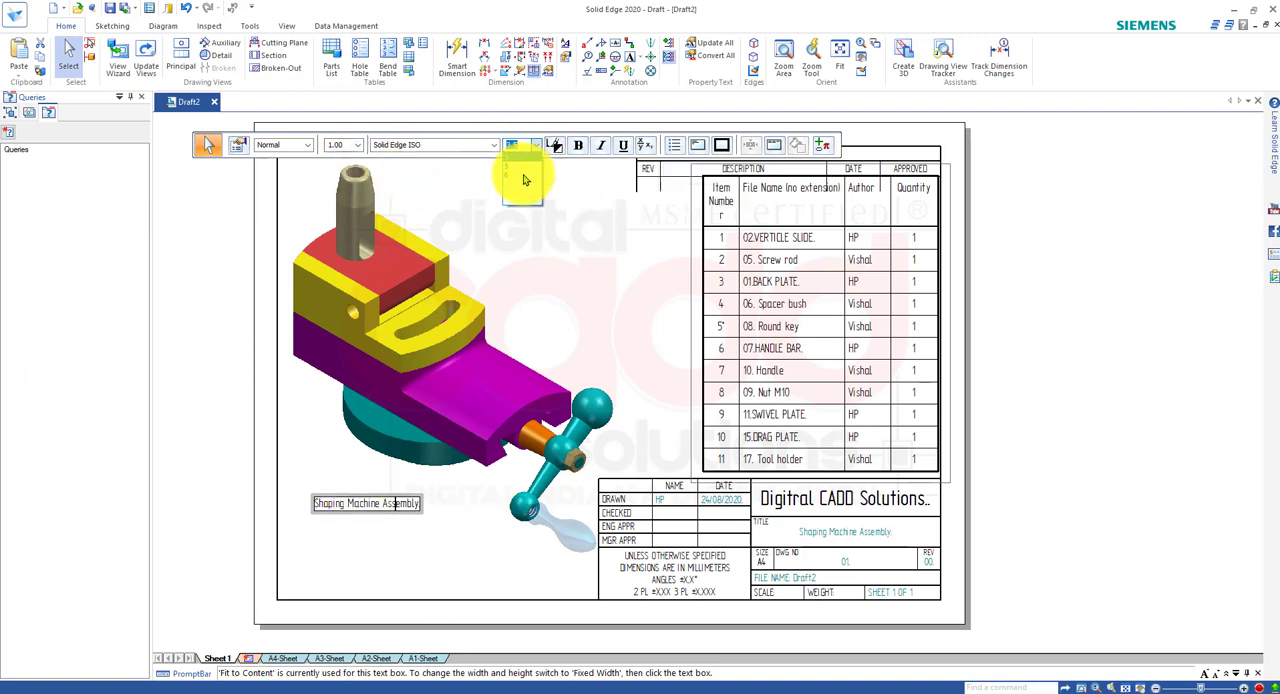
click(410, 538)
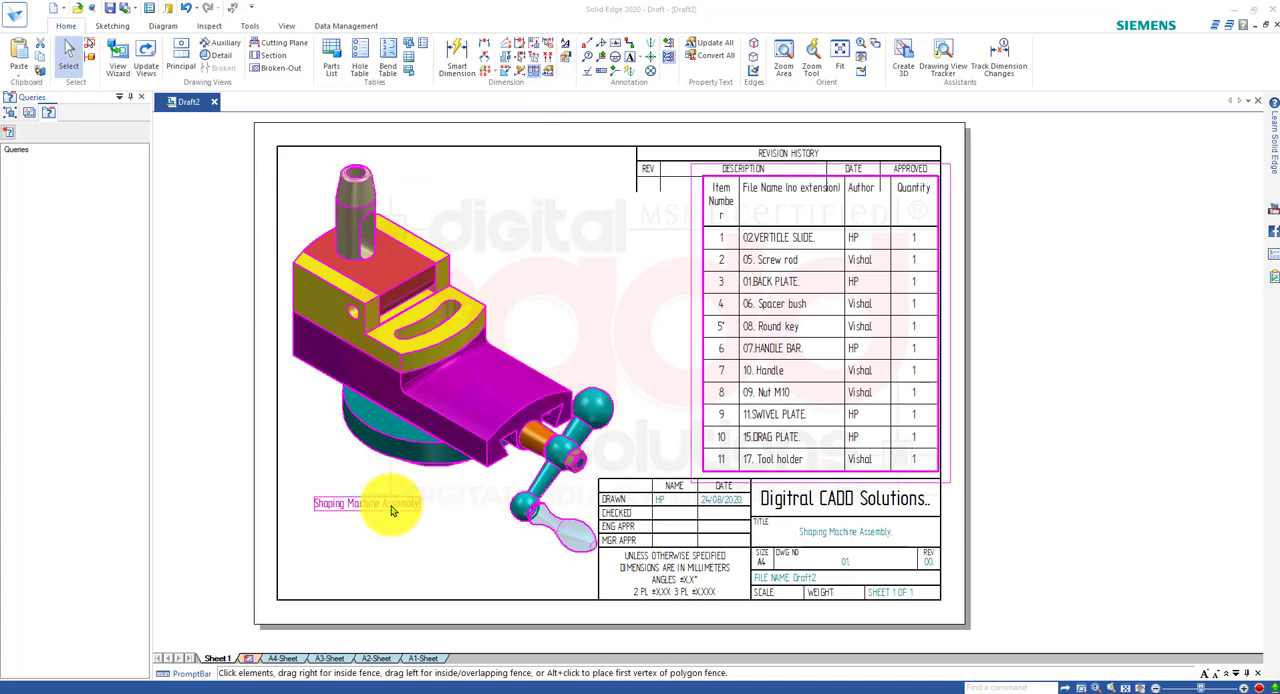
Select the whole note text below the assembly view and set its text height to 8.
click(392, 510)
key(ctrl+a)
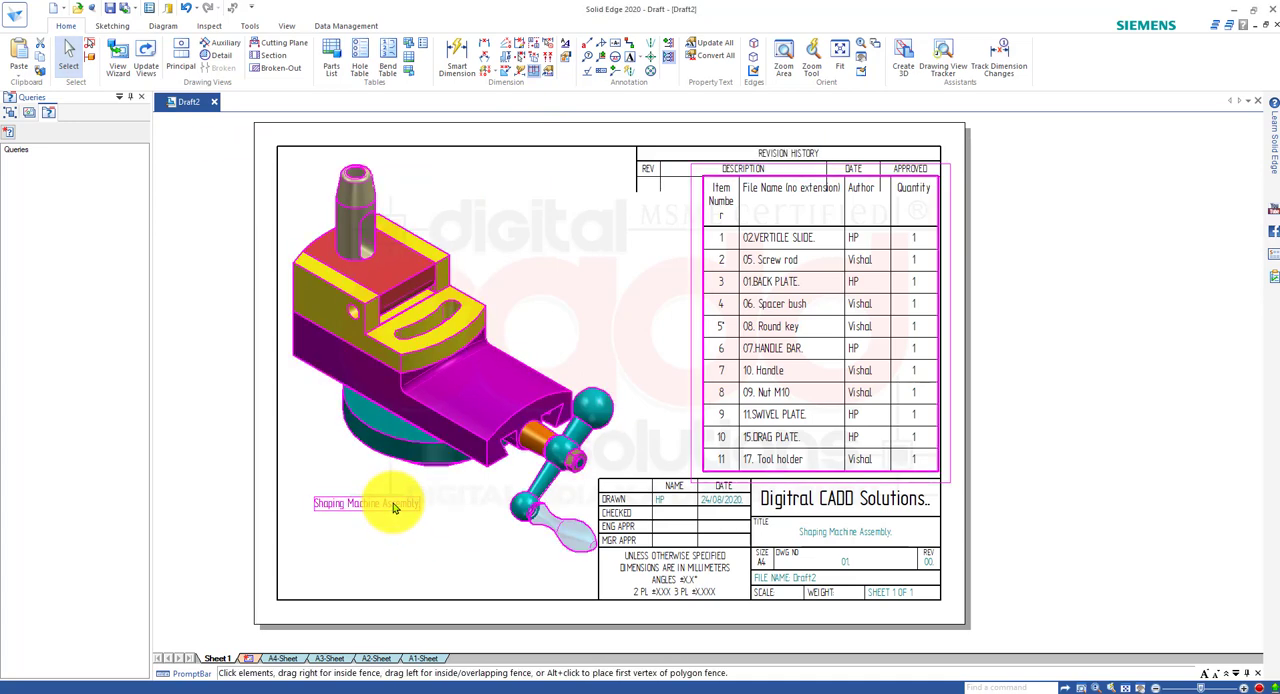
click(394, 508)
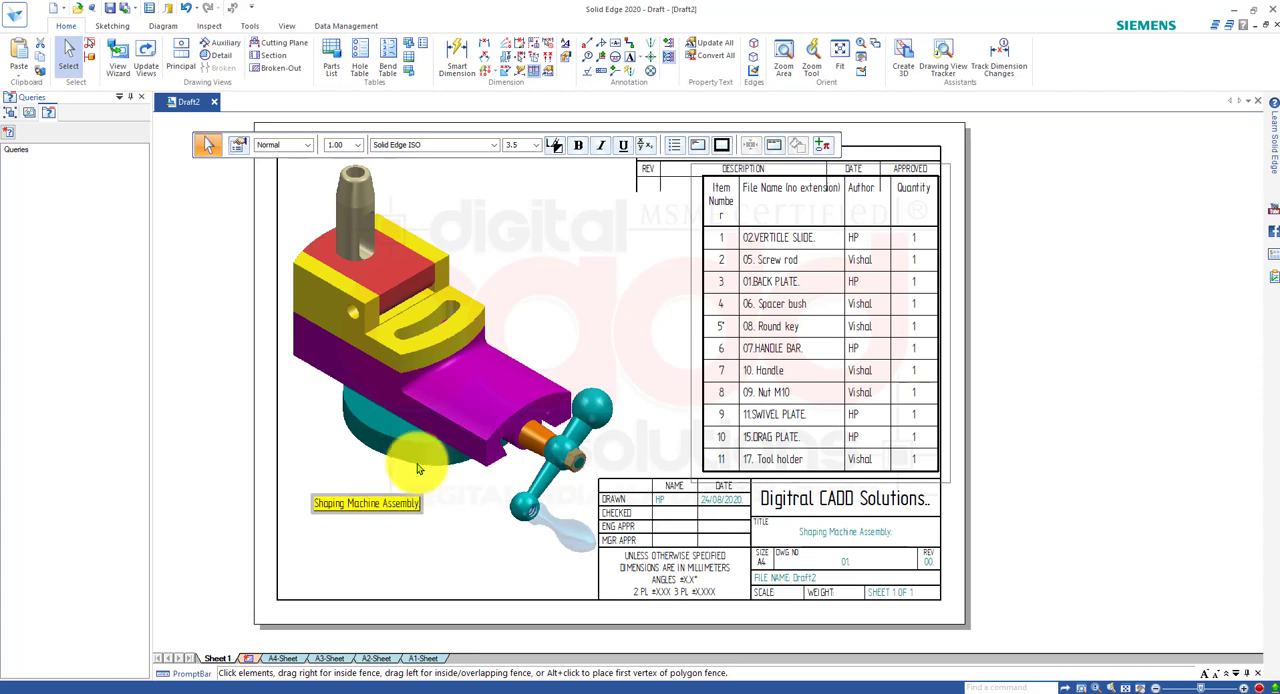
click(536, 147)
click(516, 181)
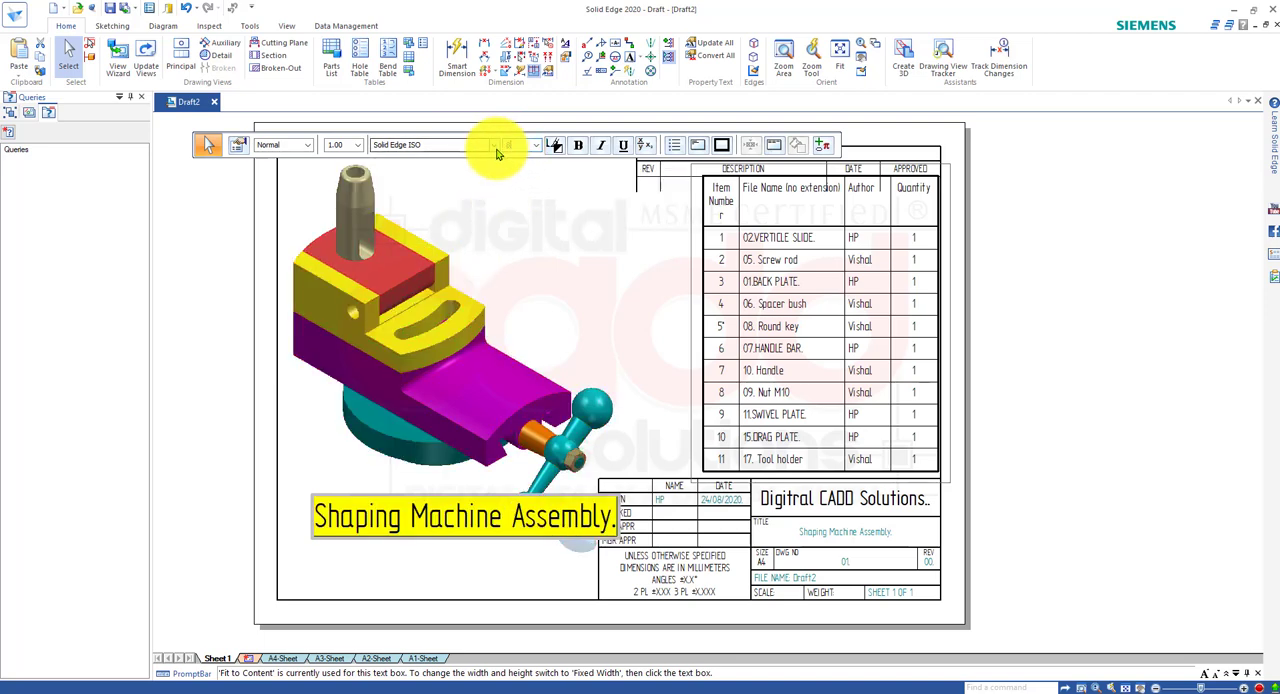
key(Return)
click(523, 272)
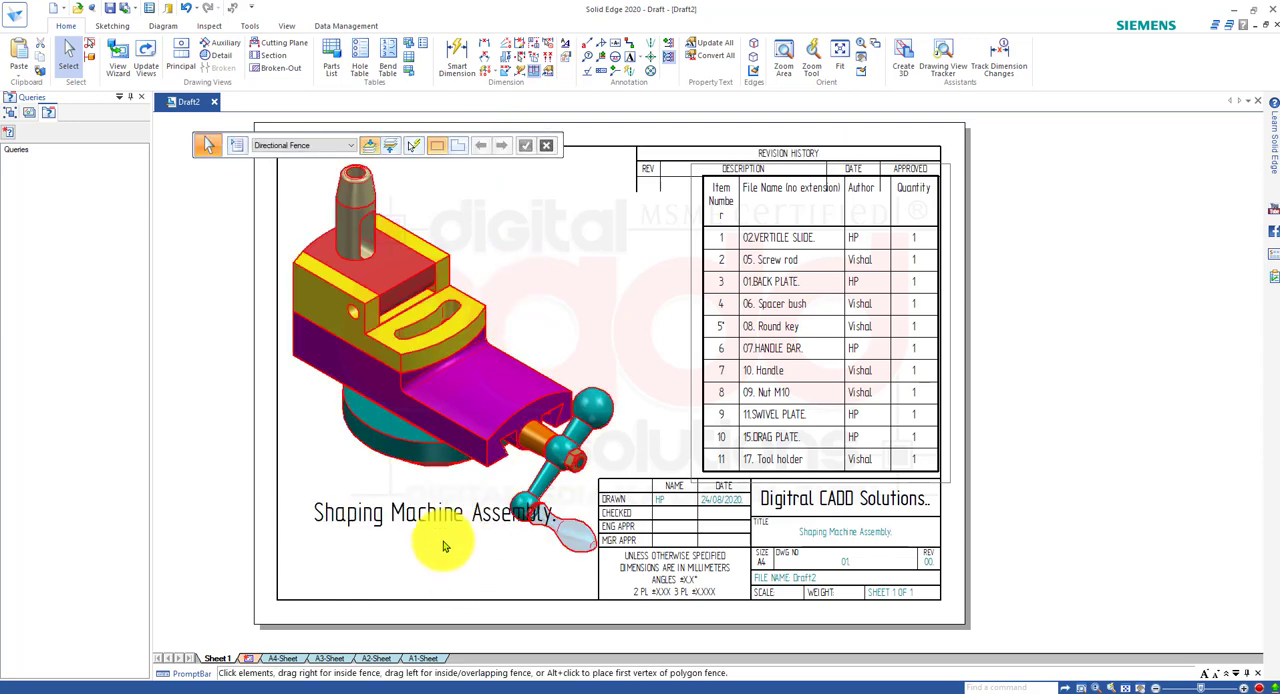
Move the "Shaping Machine Assembly." note lower toward the sheet's bottom-left corner, clear of the handle and title block.
double_click(440, 515)
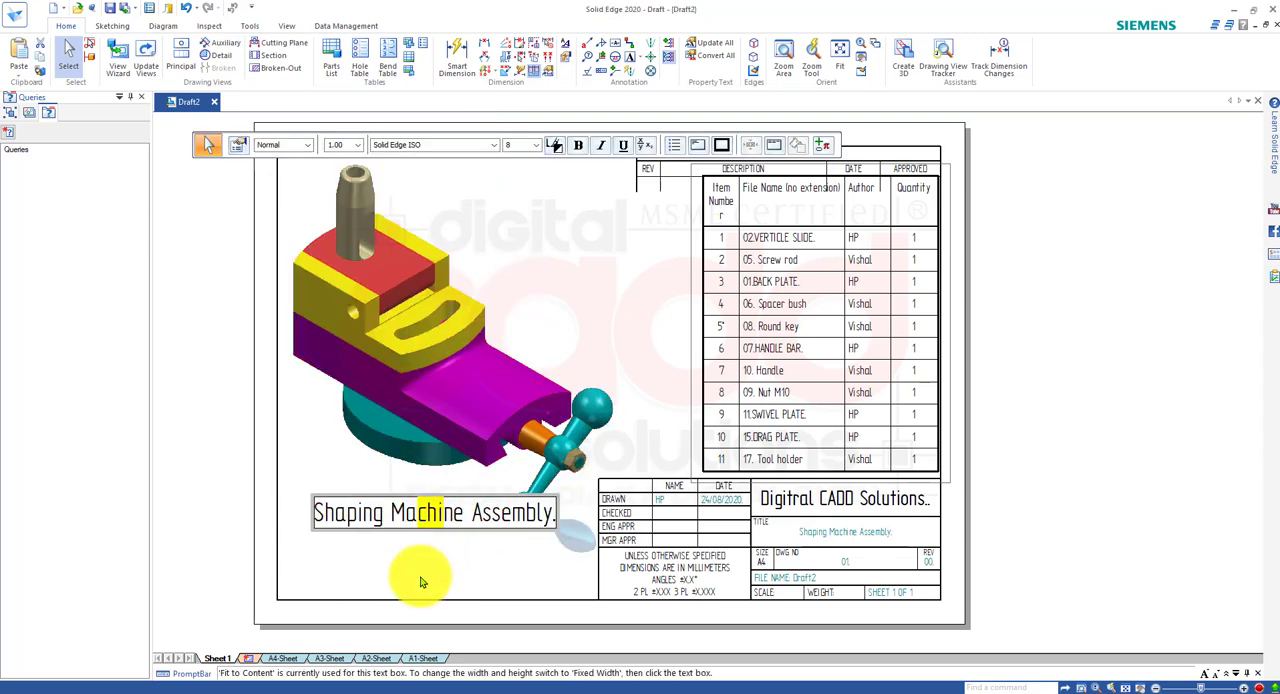
click(447, 570)
click(450, 580)
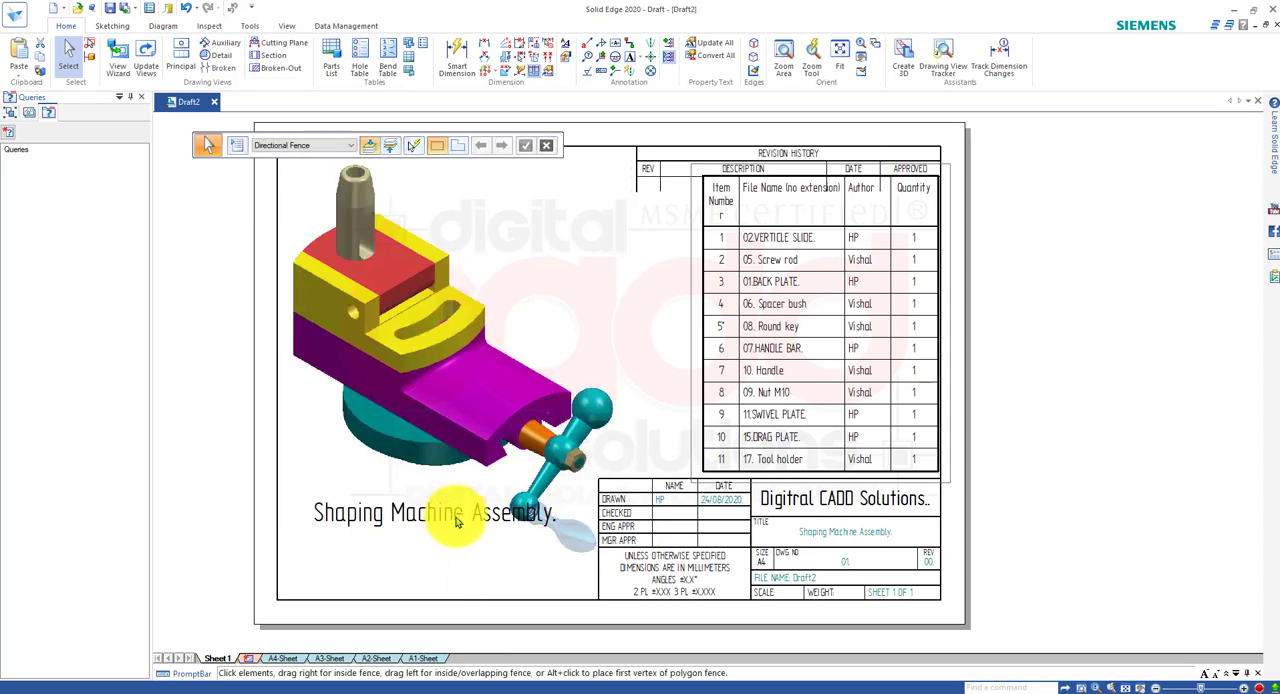
double_click(456, 526)
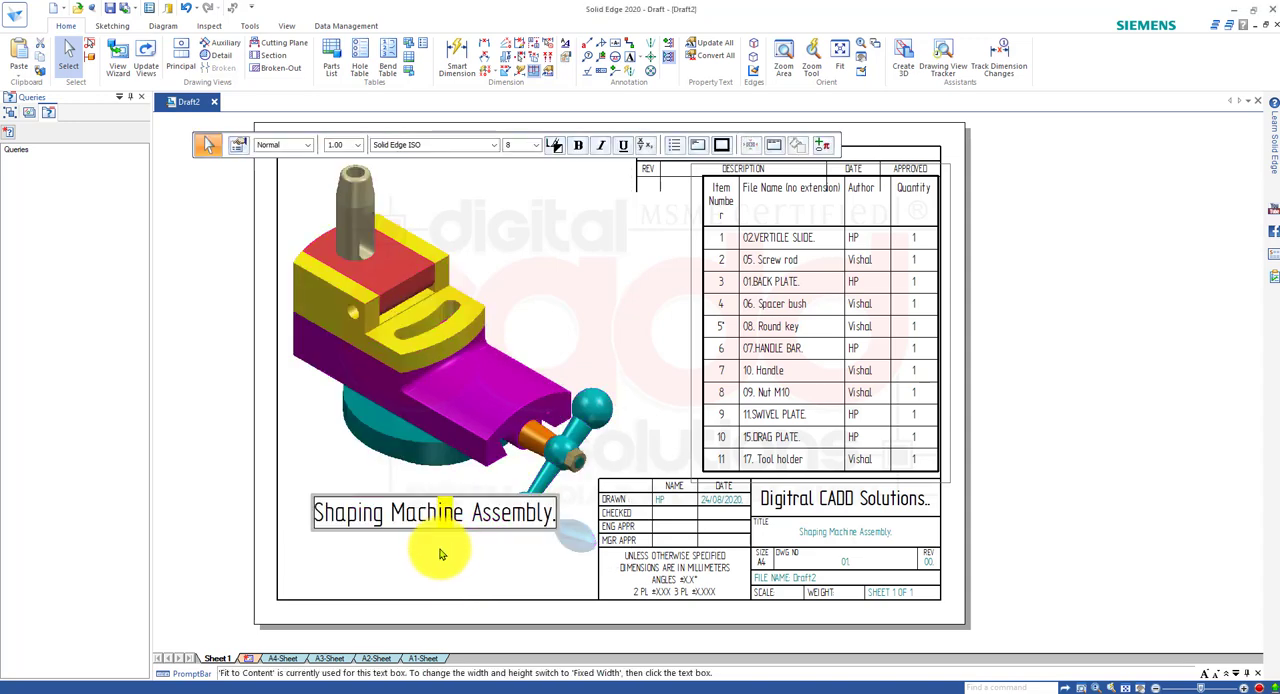
click(438, 565)
click(443, 532)
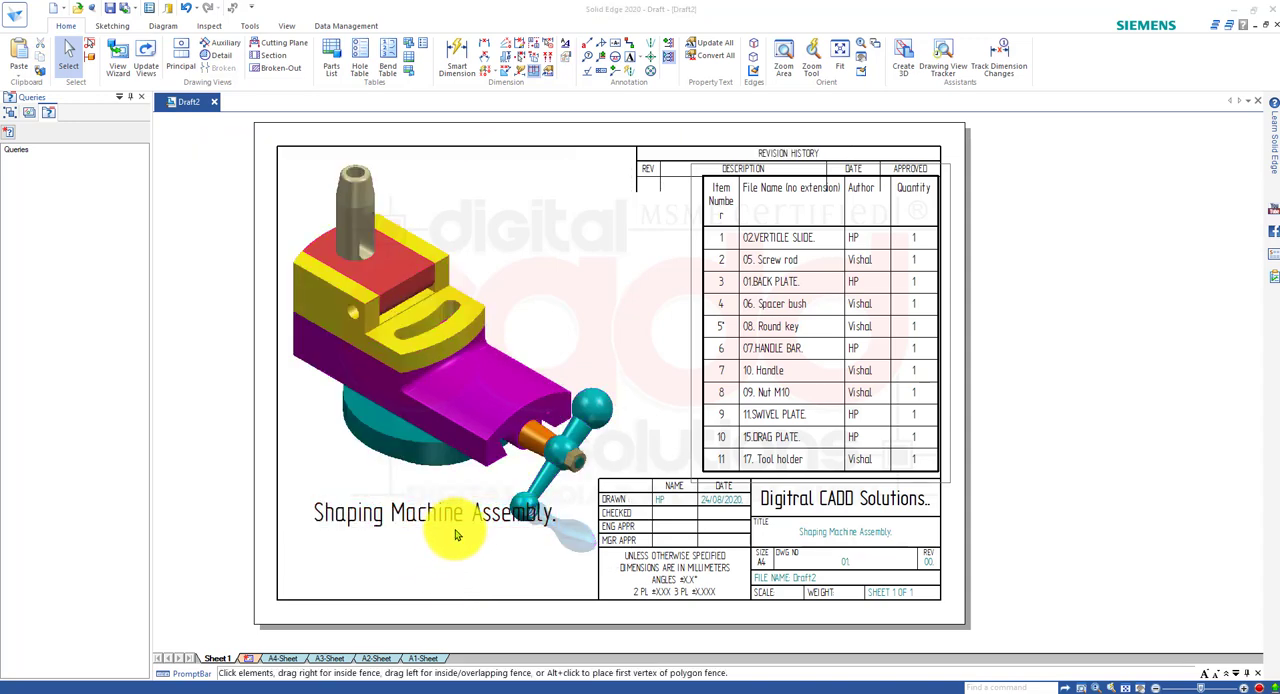
click(455, 532)
ctrl+drag(460, 533, 437, 571)
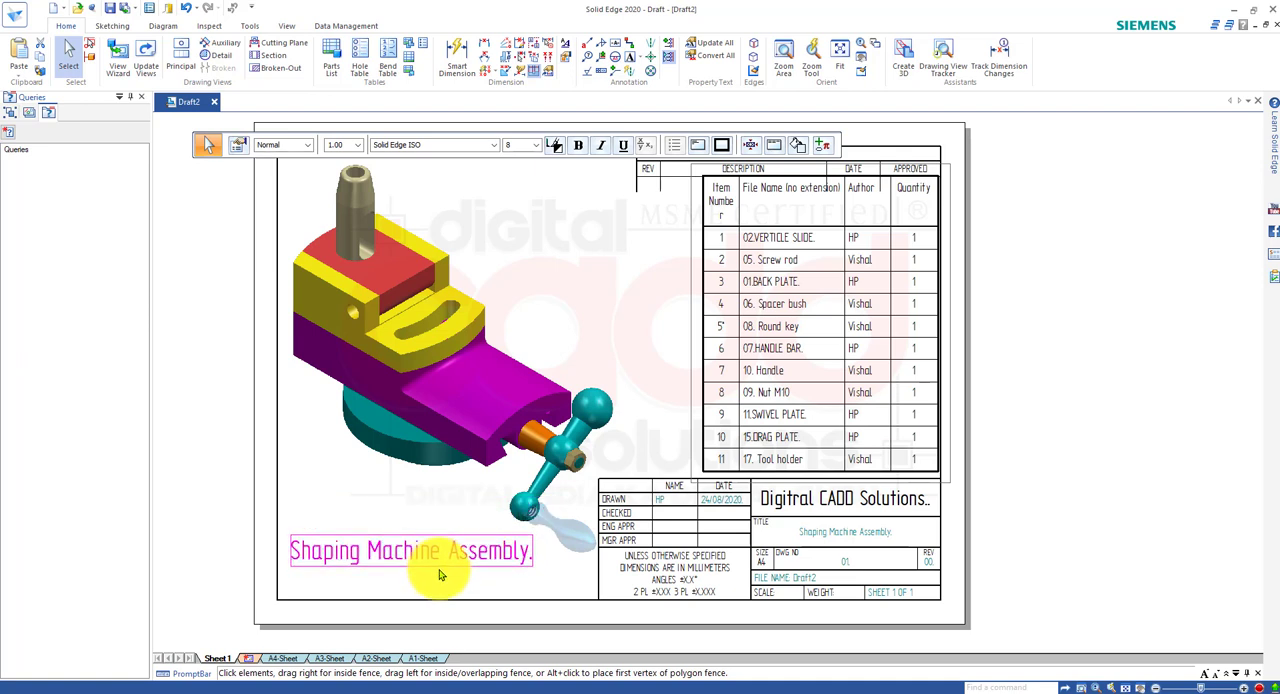
click(526, 590)
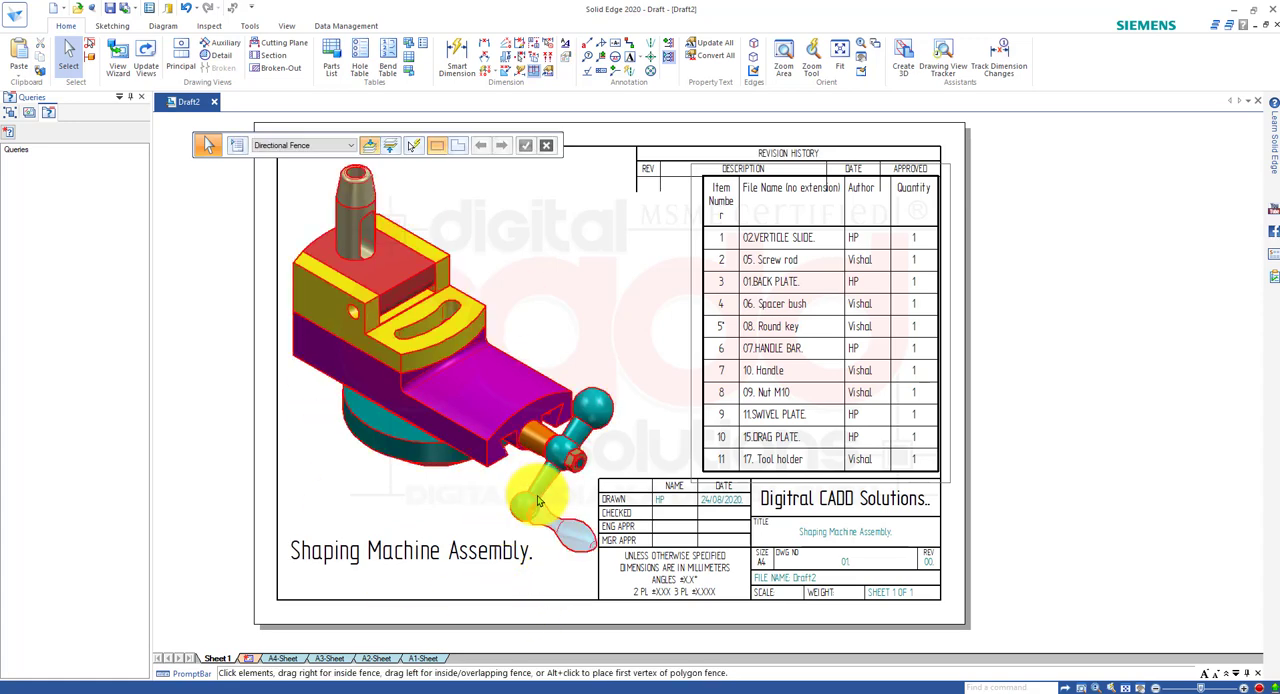
scroll(983, 392, up, 1)
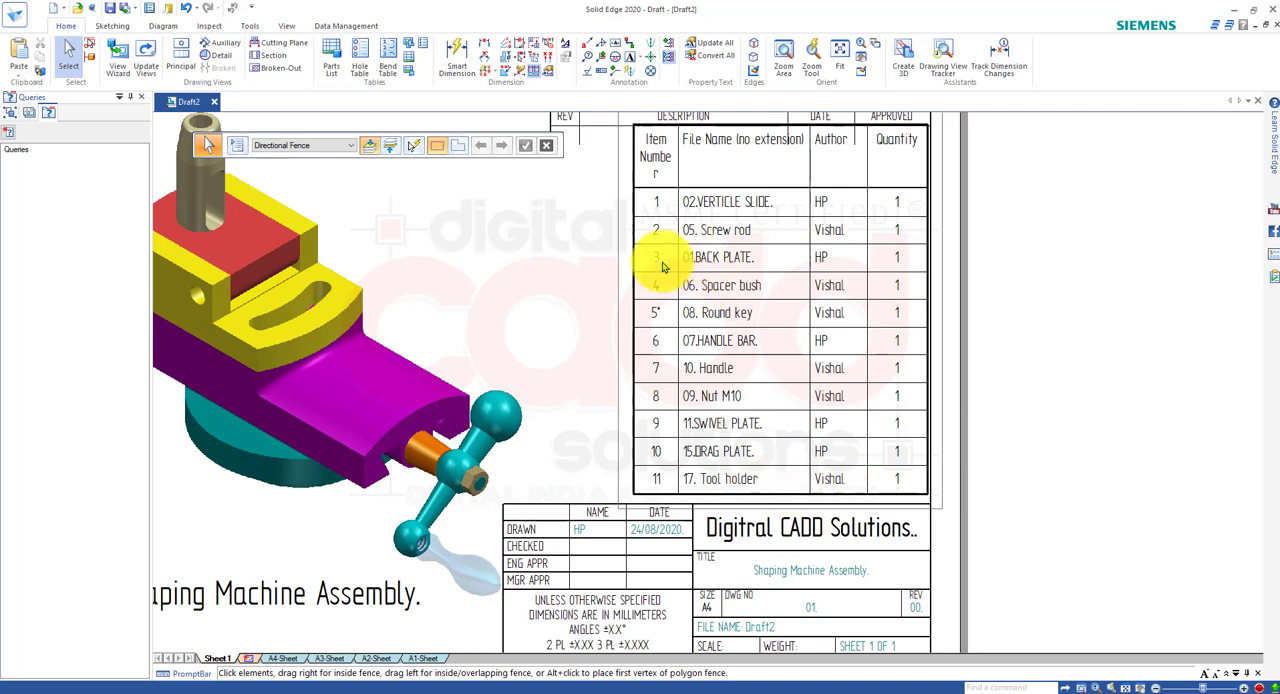
middle_drag(512, 457, 600, 506)
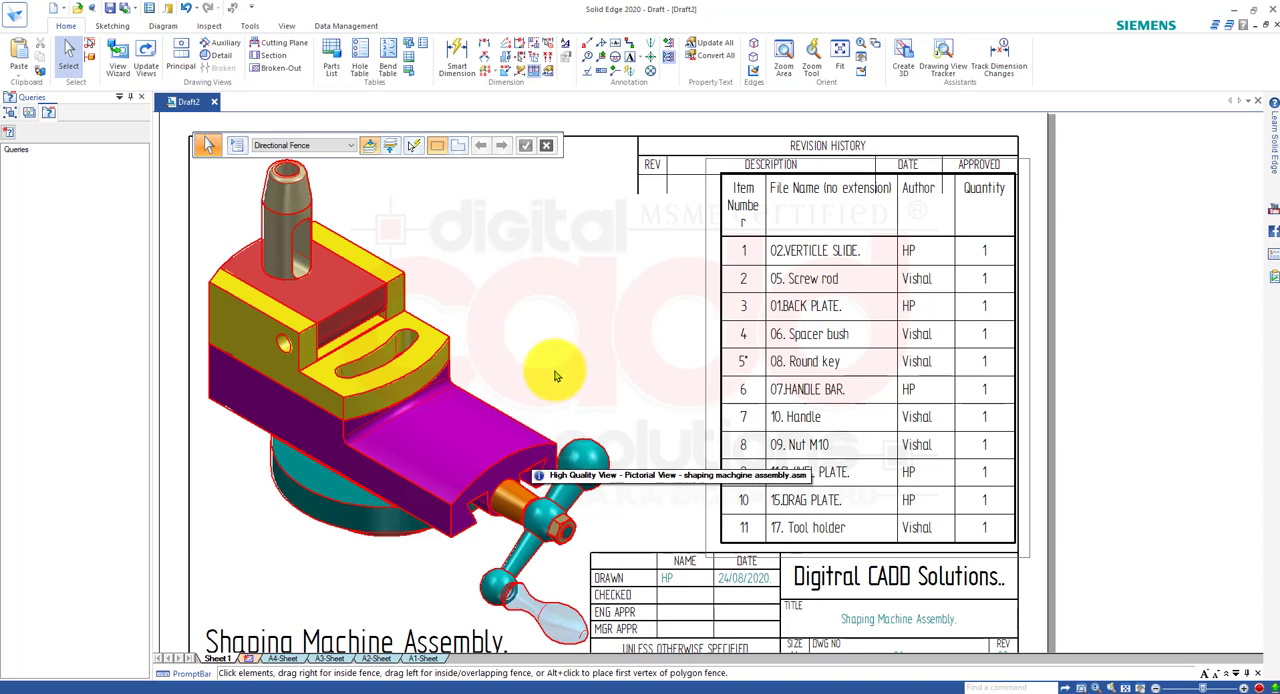
scroll(555, 370, down, 1)
mouse_move(601, 423)
middle_down()
mouse_move(629, 405)
mouse_move(629, 376)
middle_up()
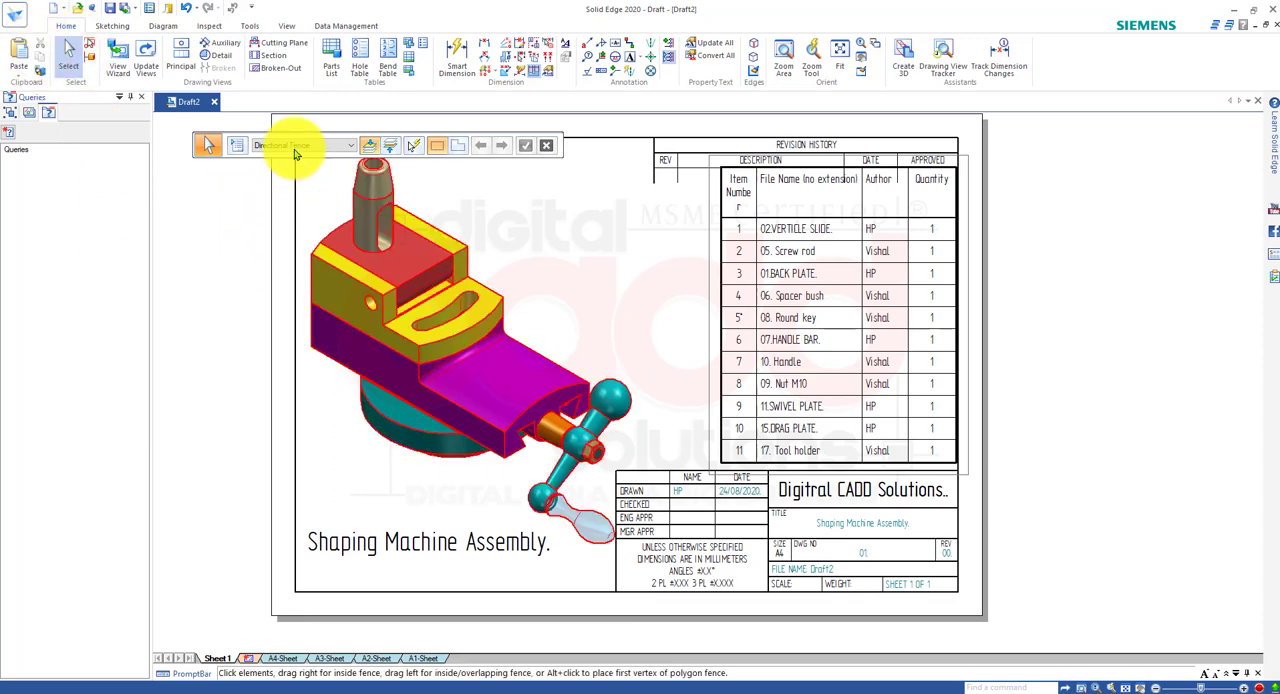
click(257, 10)
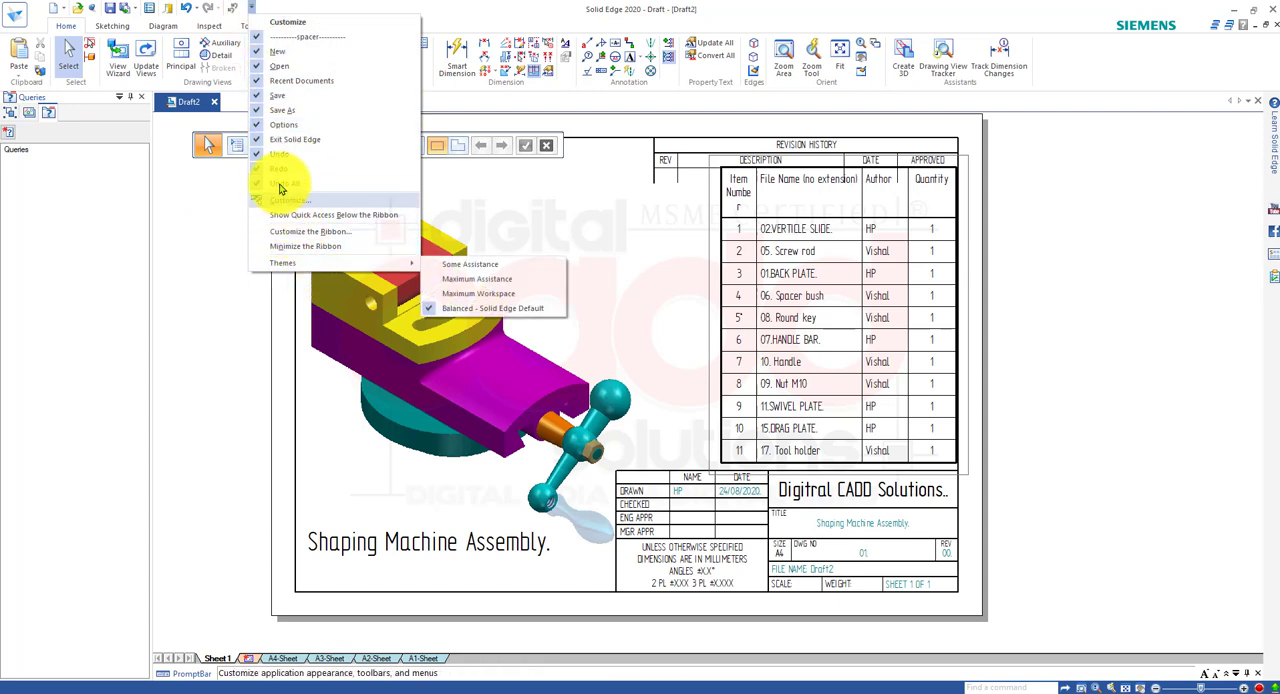
click(206, 210)
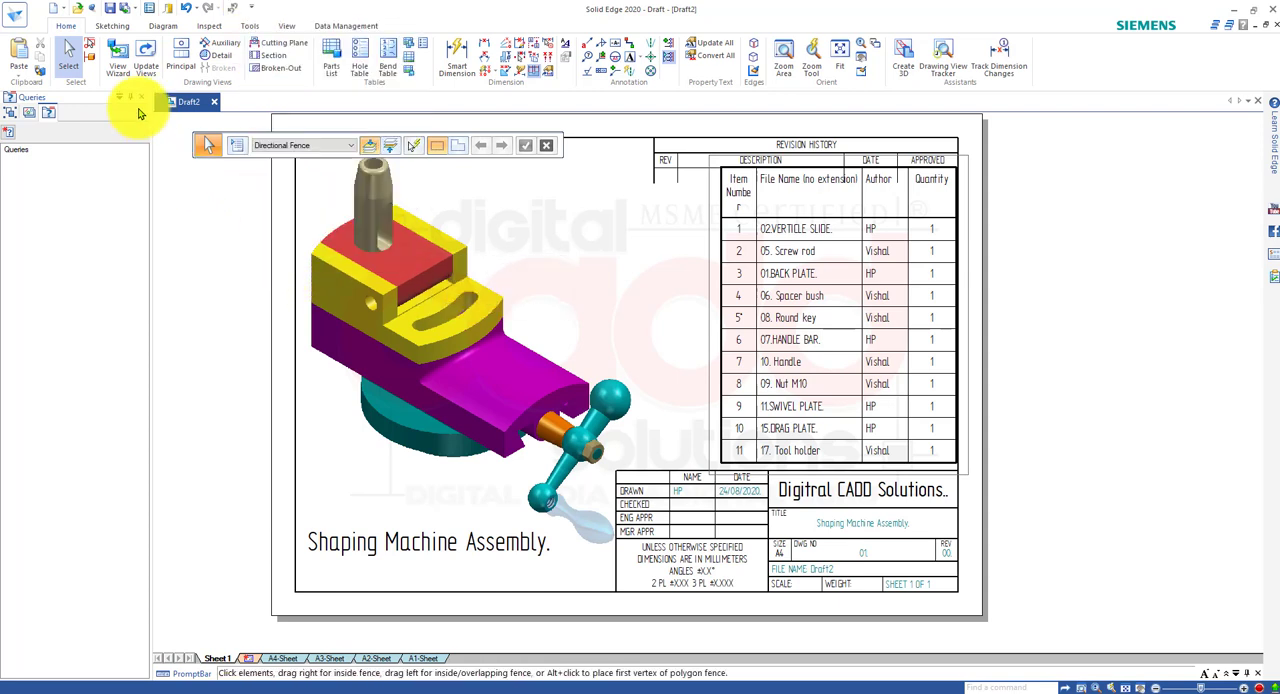
Save the draft as "shaping machgine assembly" in the Shaping Machine Assembly folder, overwriting the existing draft file.
click(110, 12)
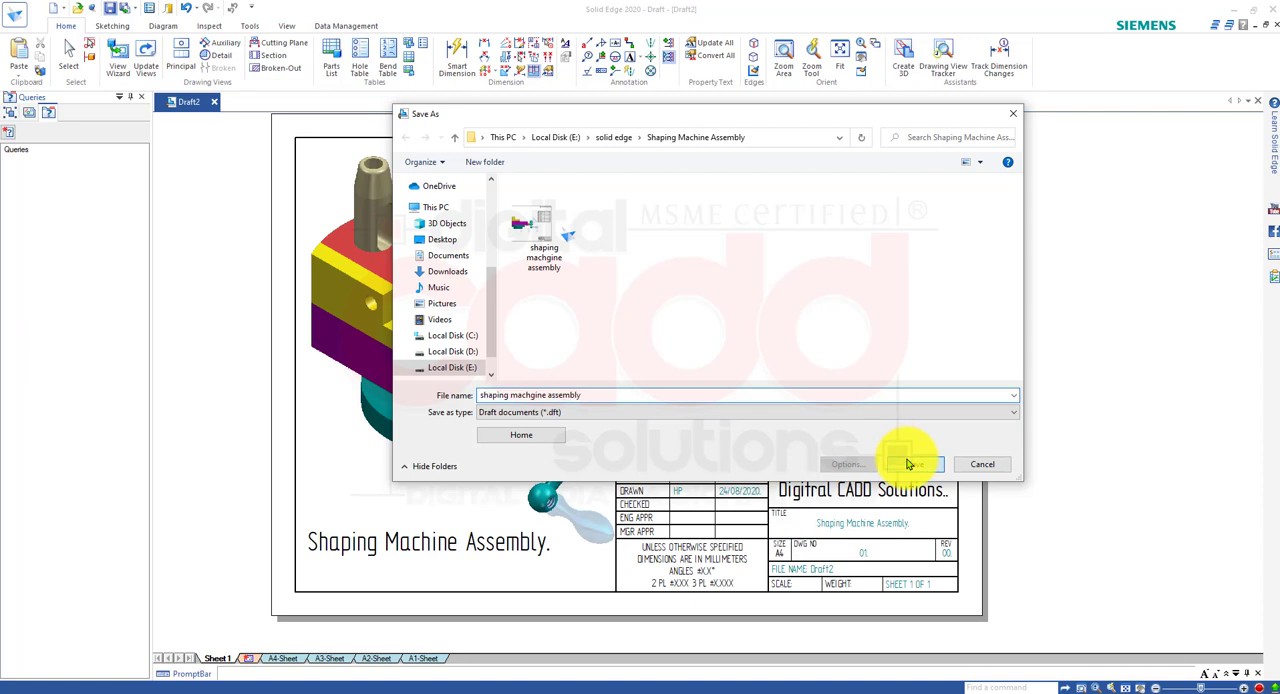
click(908, 464)
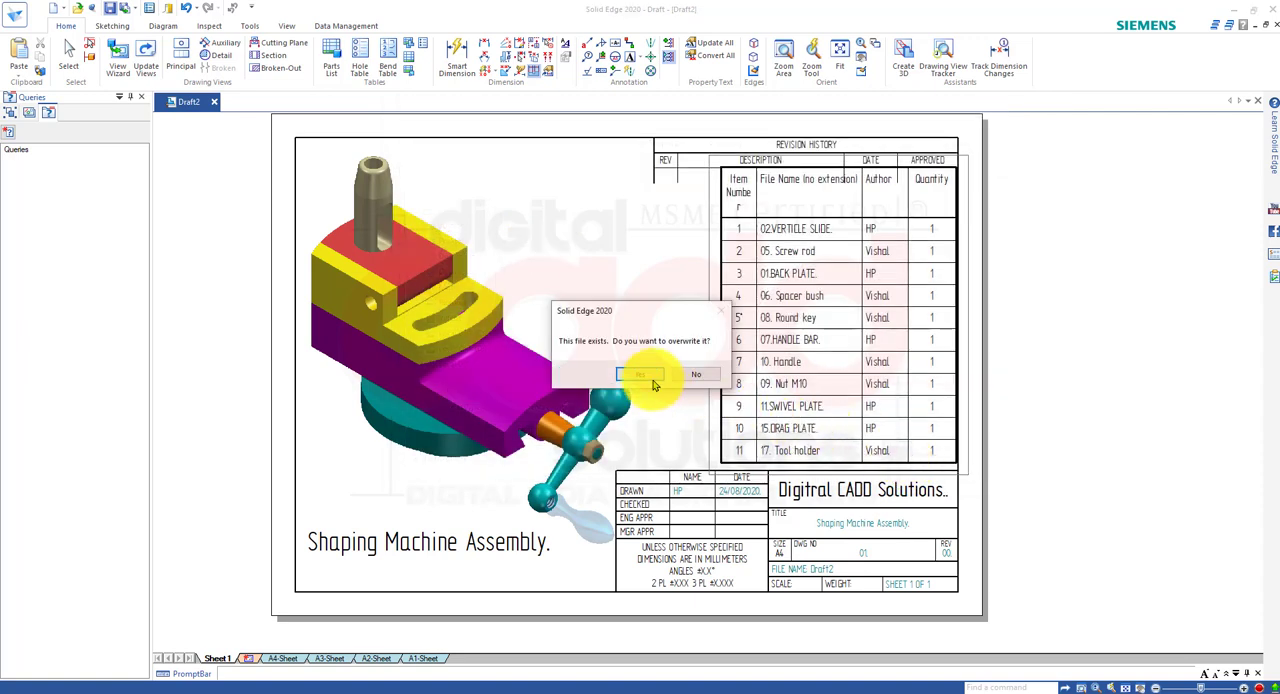
click(650, 373)
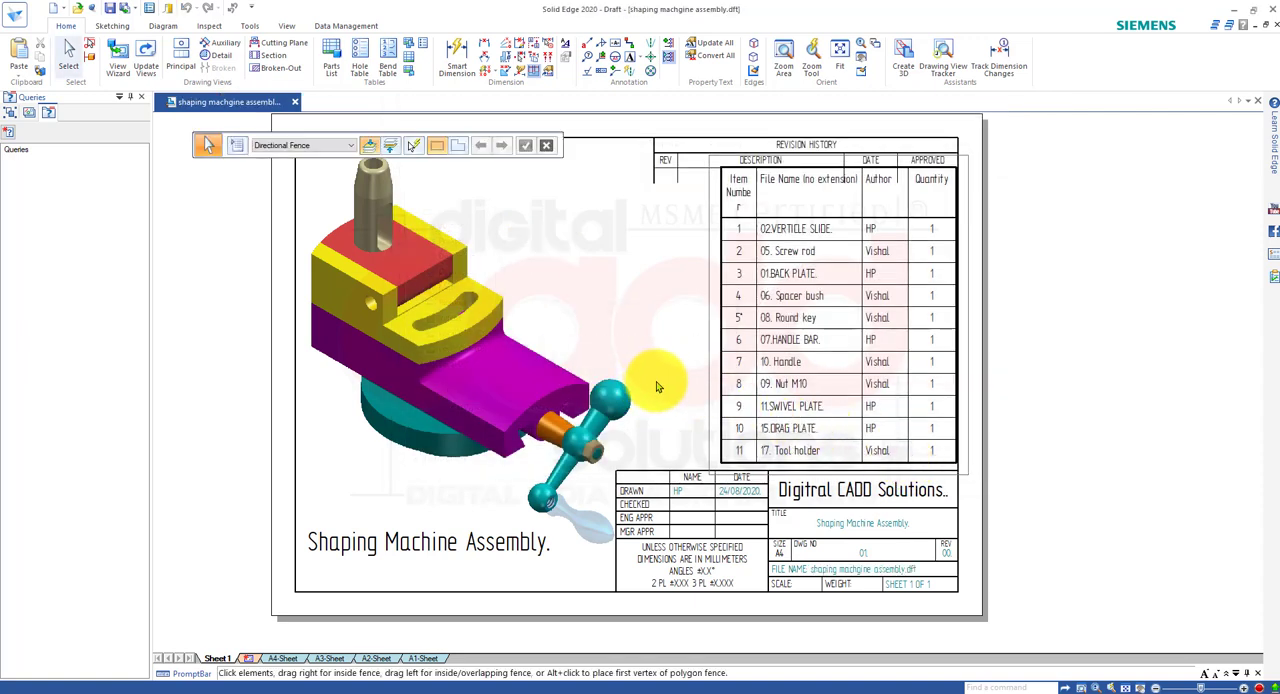
Open the paper print preview of the saved draft and examine the sheet layout.
click(16, 26)
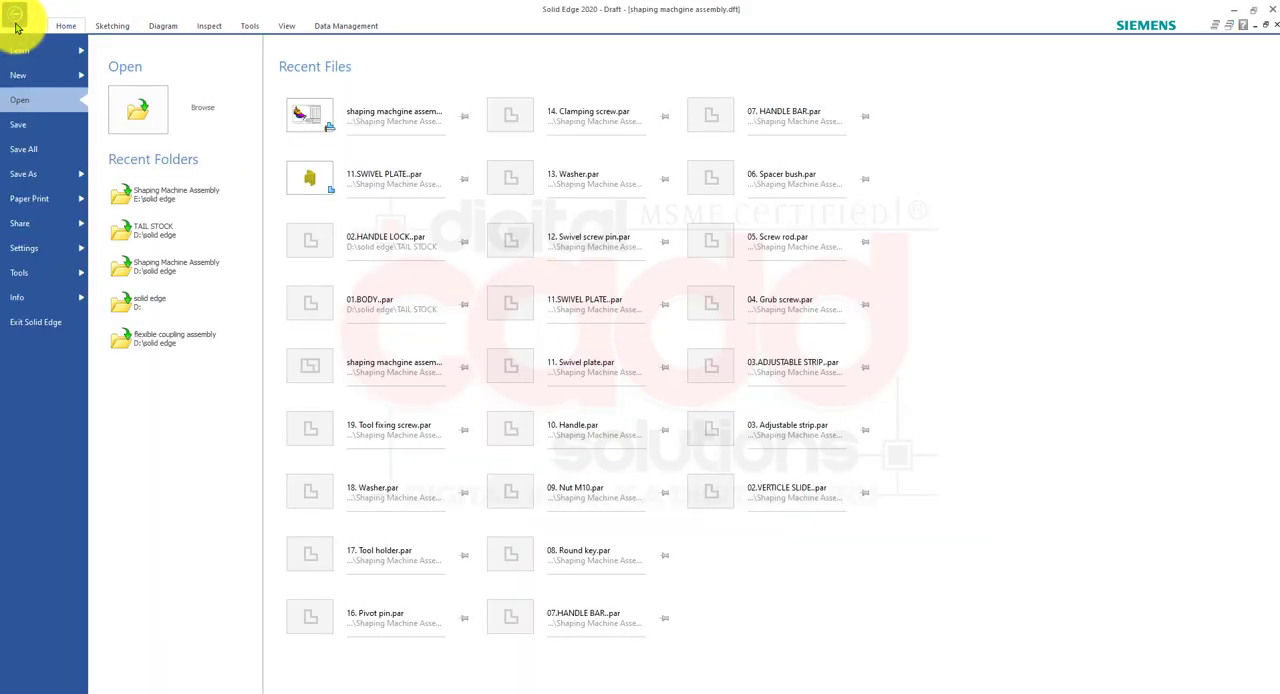
click(73, 203)
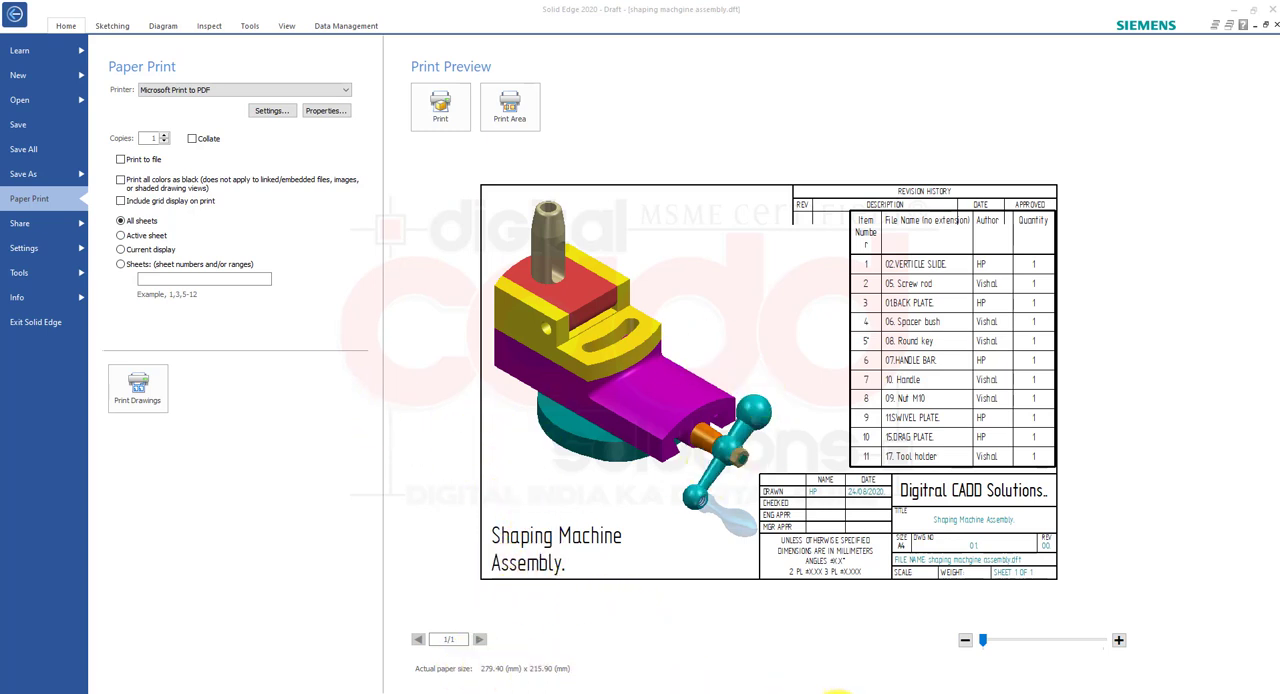
mouse_move(984, 645)
mouse_down()
mouse_move(1010, 645)
mouse_move(971, 643)
mouse_up()
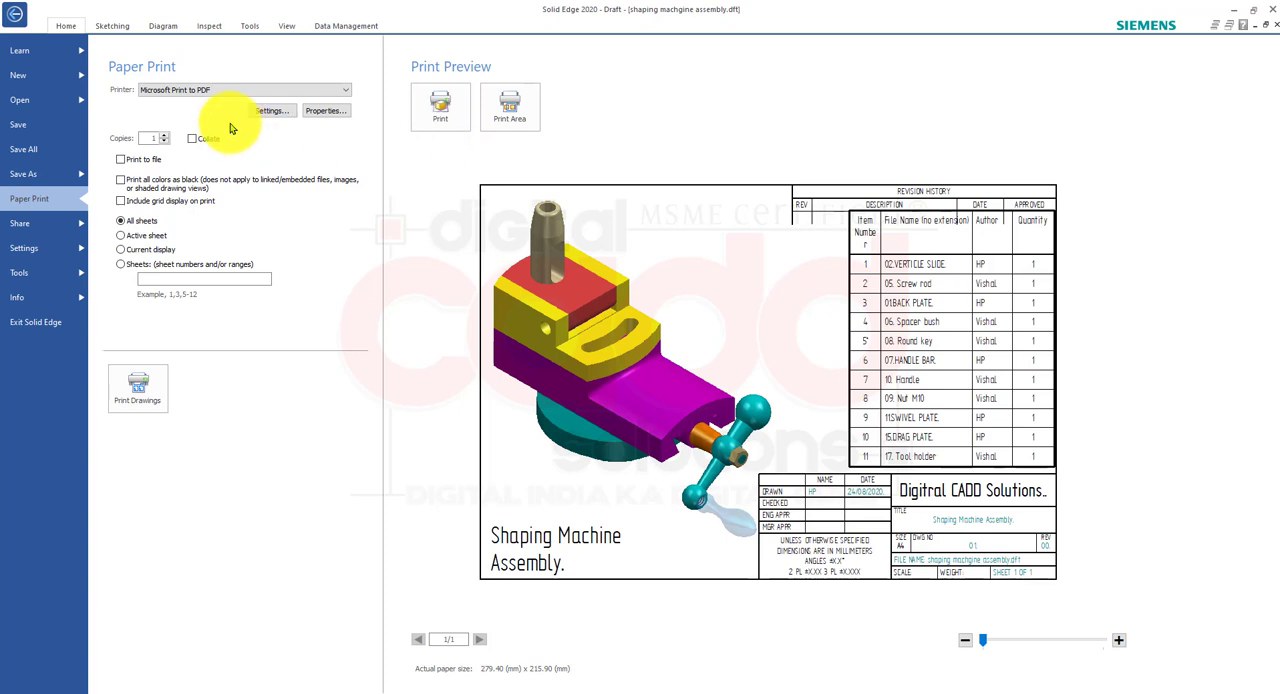
Choose Microsoft Print to PDF as the printer and accept the print options with the drawing fitted to printer margins.
click(226, 91)
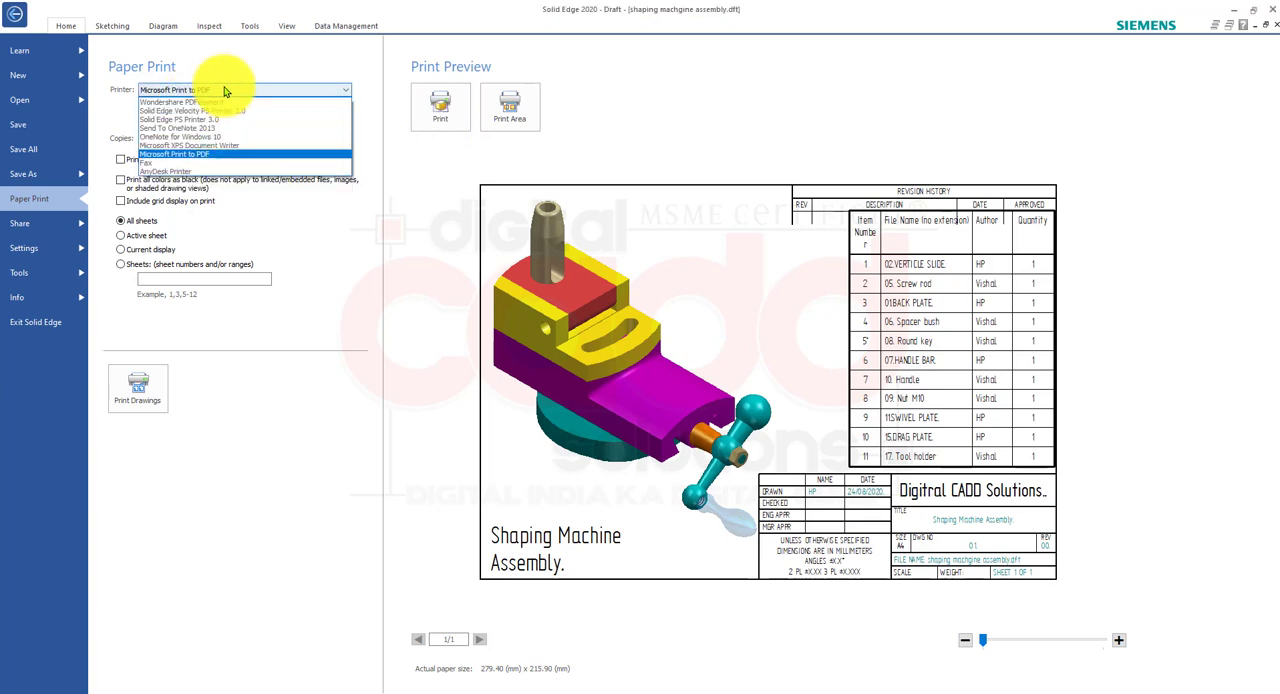
click(213, 157)
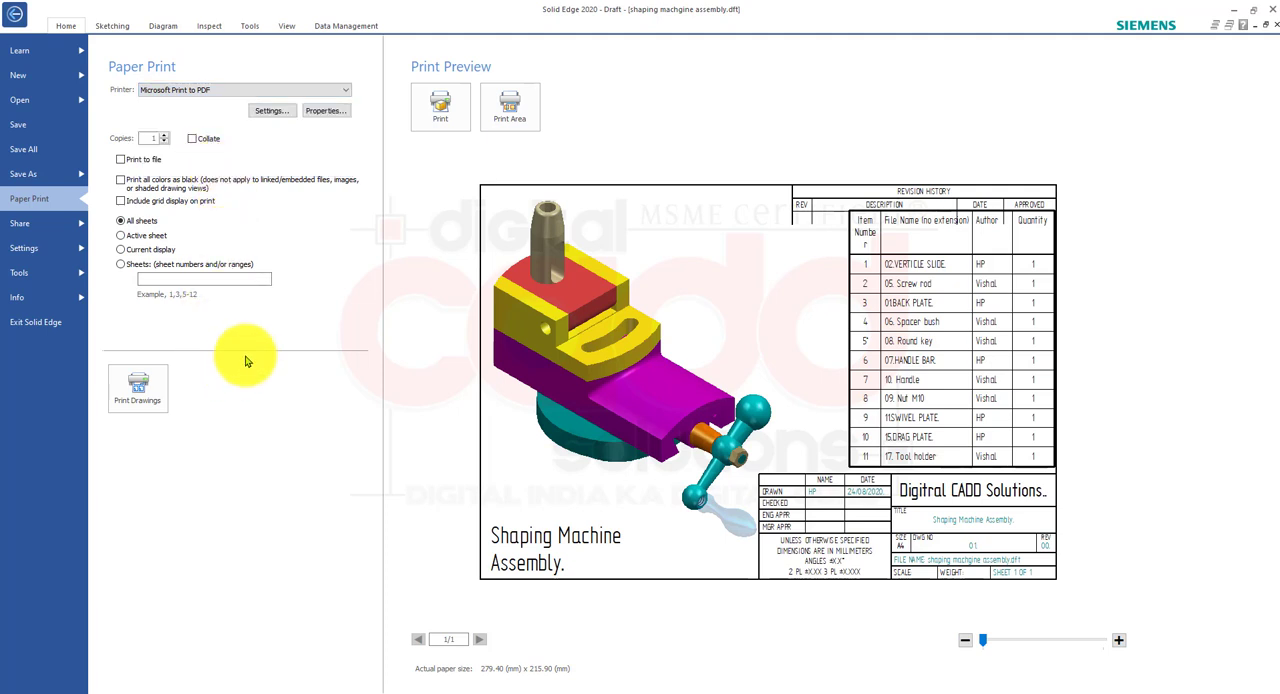
click(273, 113)
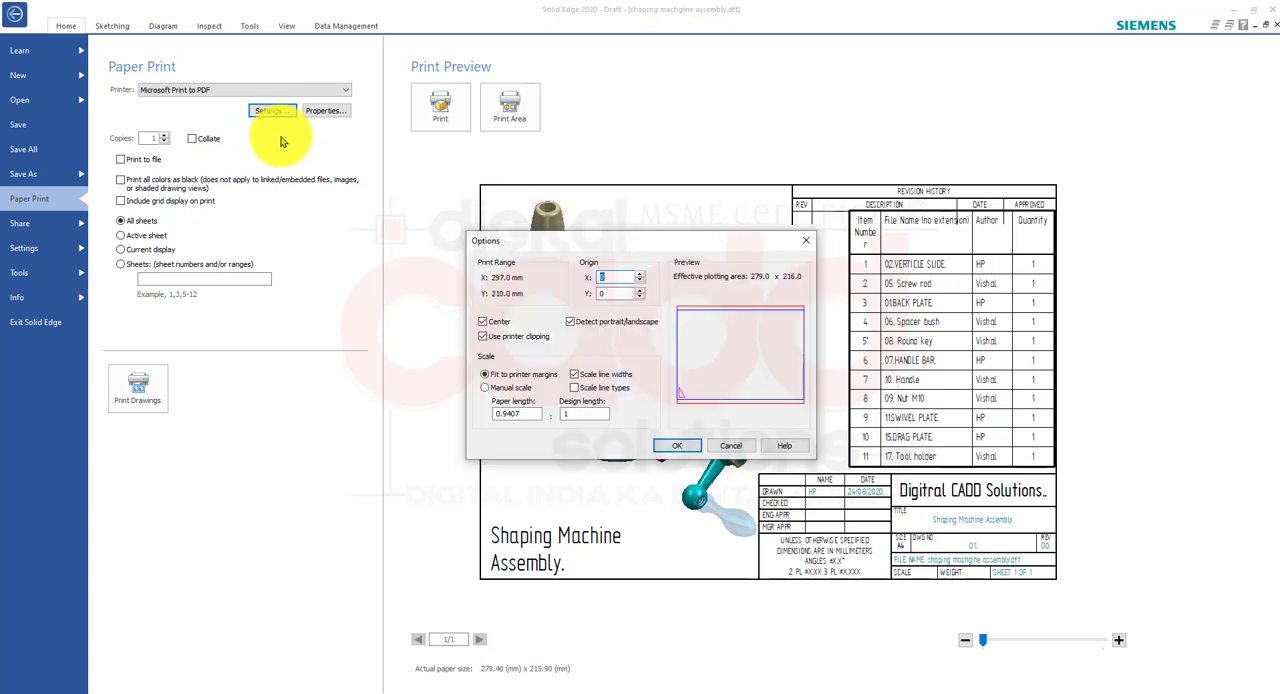
click(677, 446)
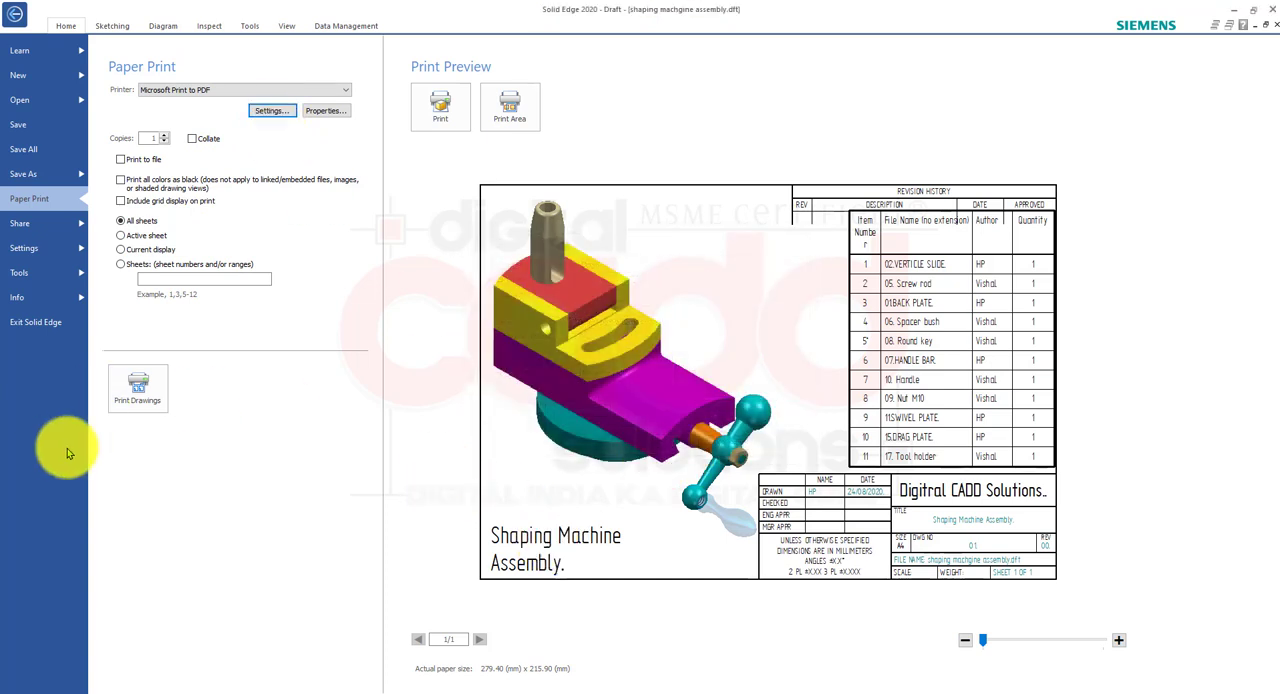
Print the draft sheet with Microsoft Print to PDF, saving the output as "jbyhjby" on the Desktop.
click(136, 397)
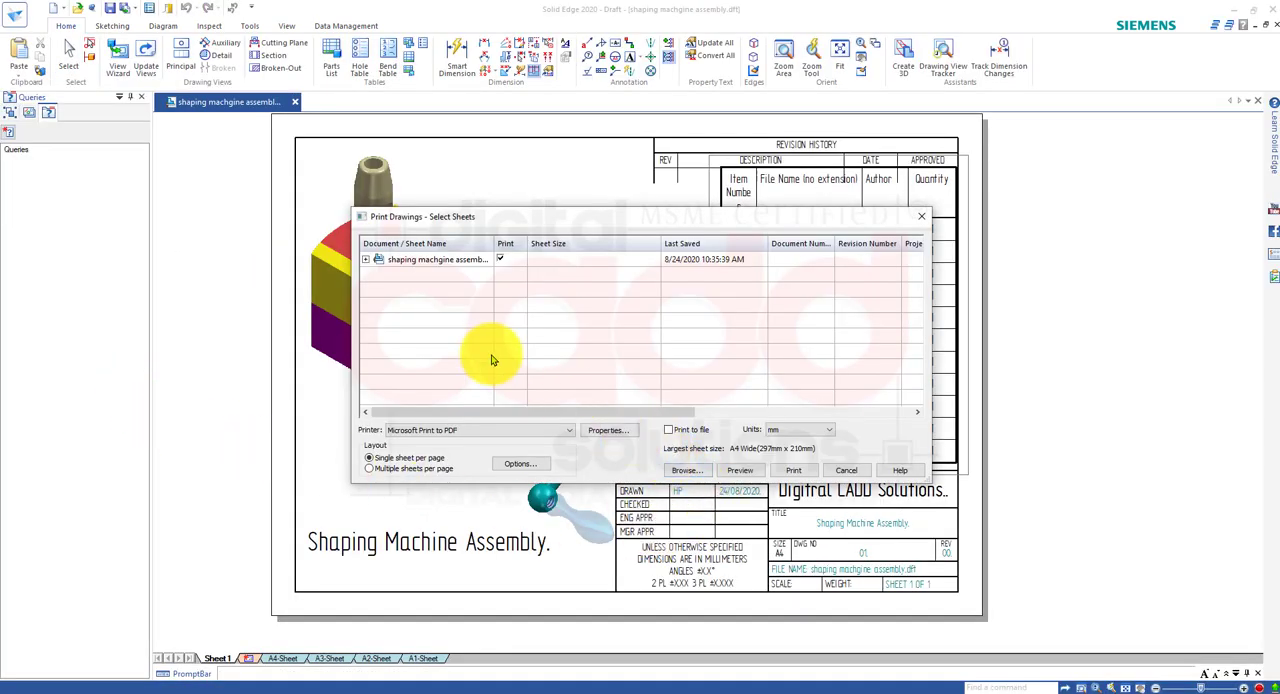
click(794, 472)
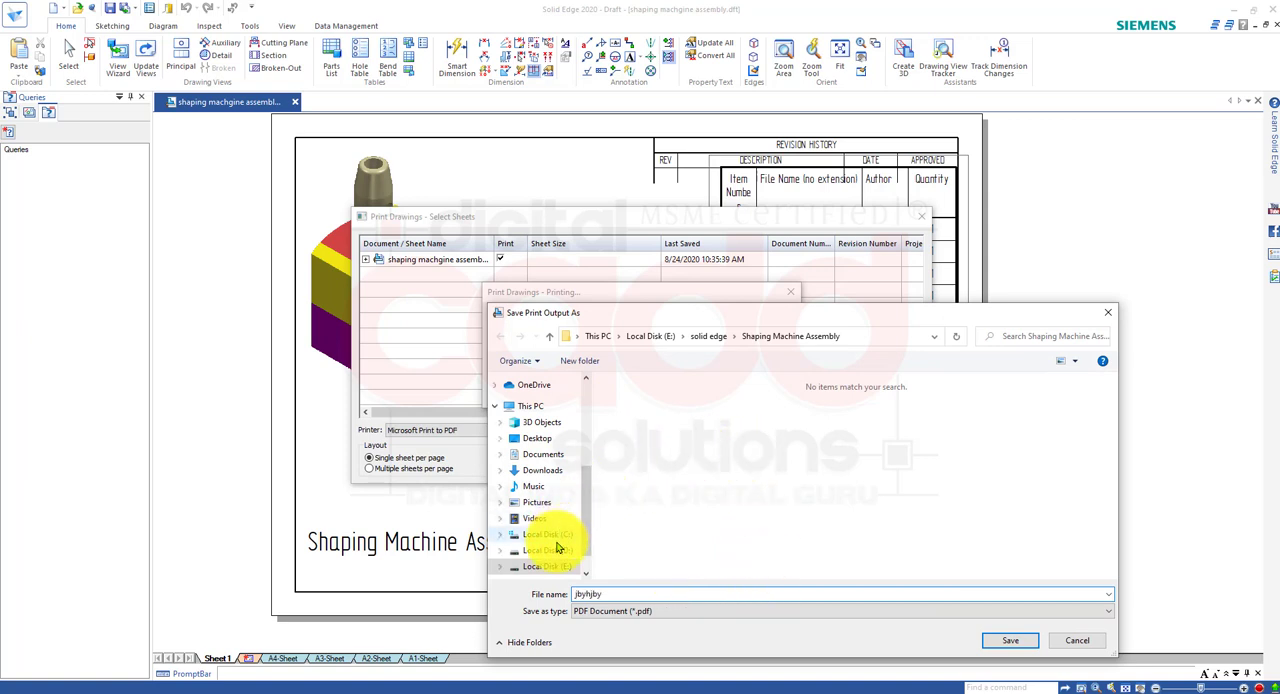
click(545, 438)
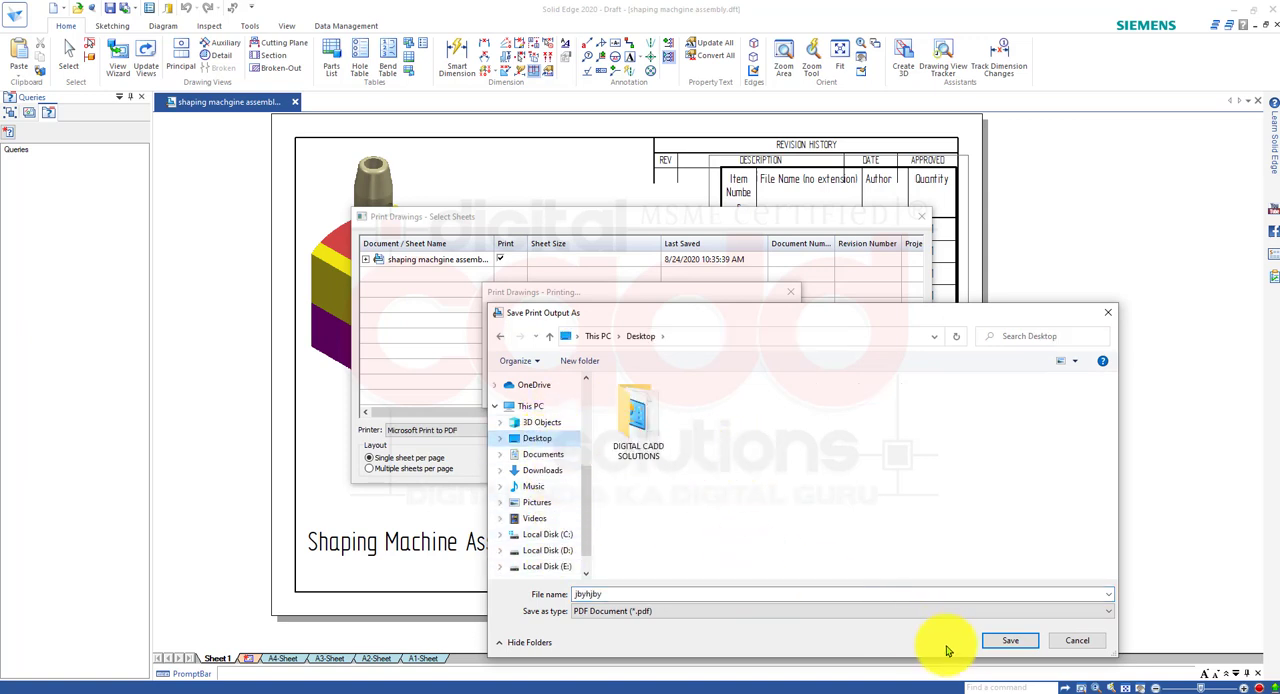
click(1005, 647)
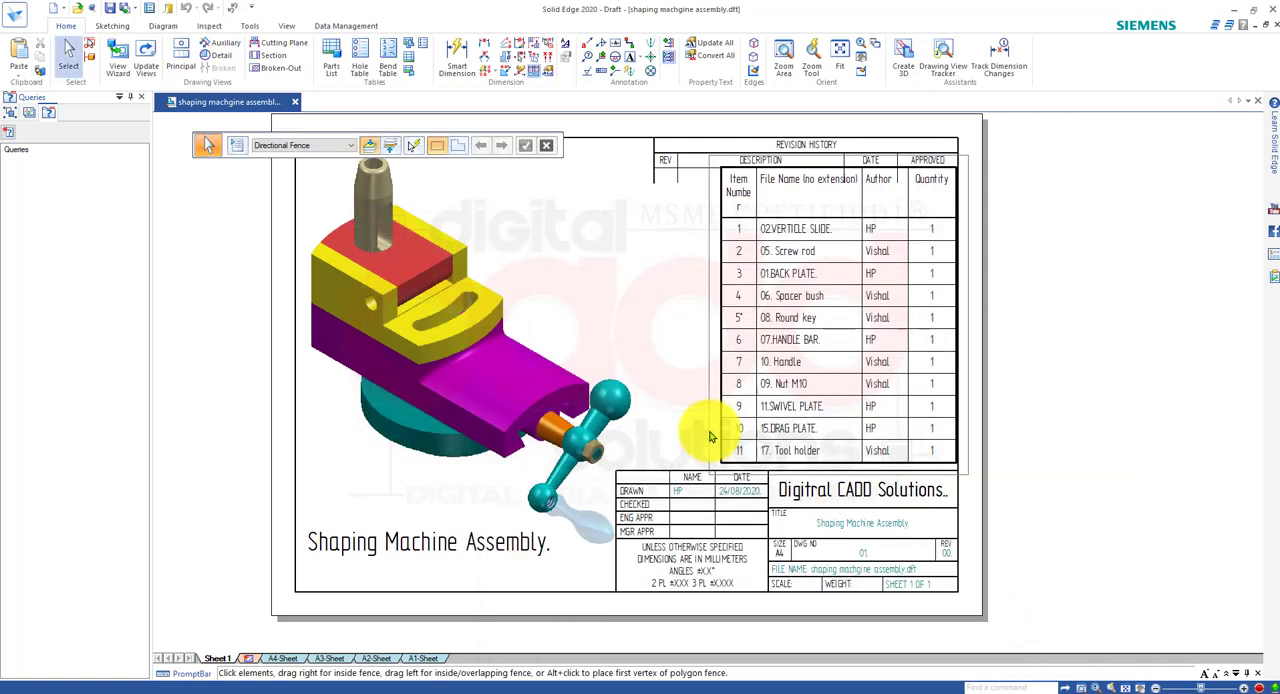
Switch to the Windows desktop and open the printed "jbyhjby" PDF file for viewing.
click(1234, 9)
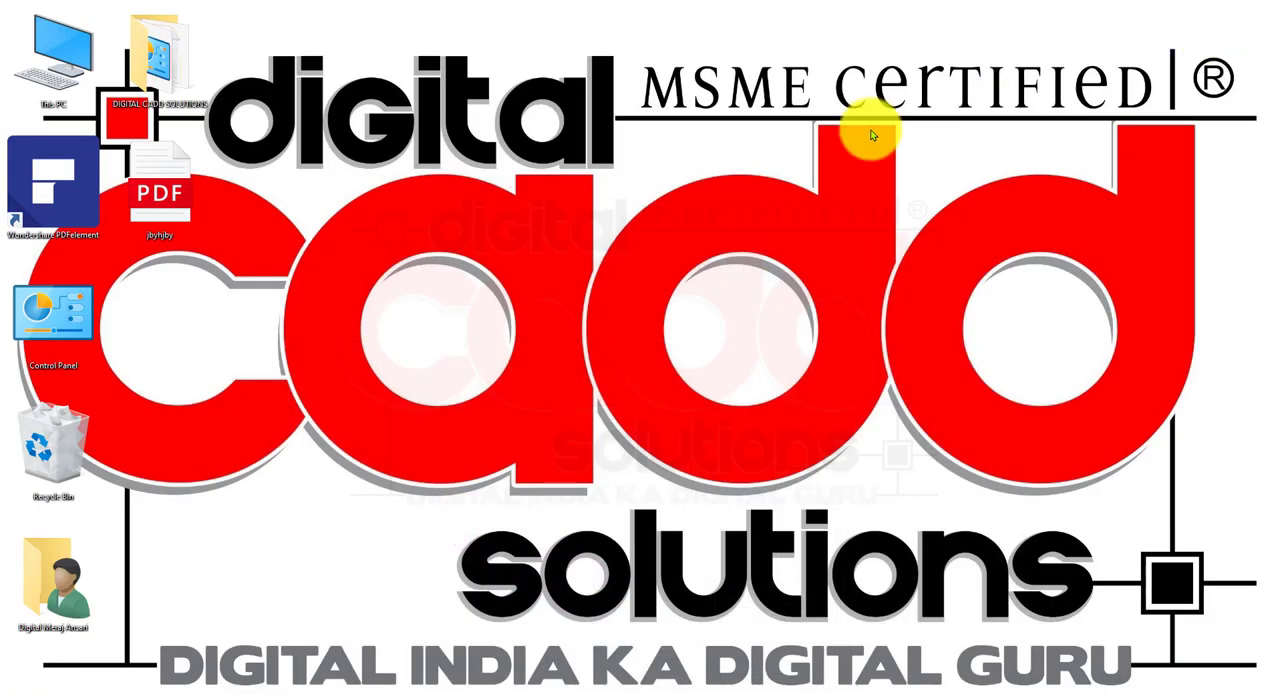
click(155, 208)
double_click(155, 208)
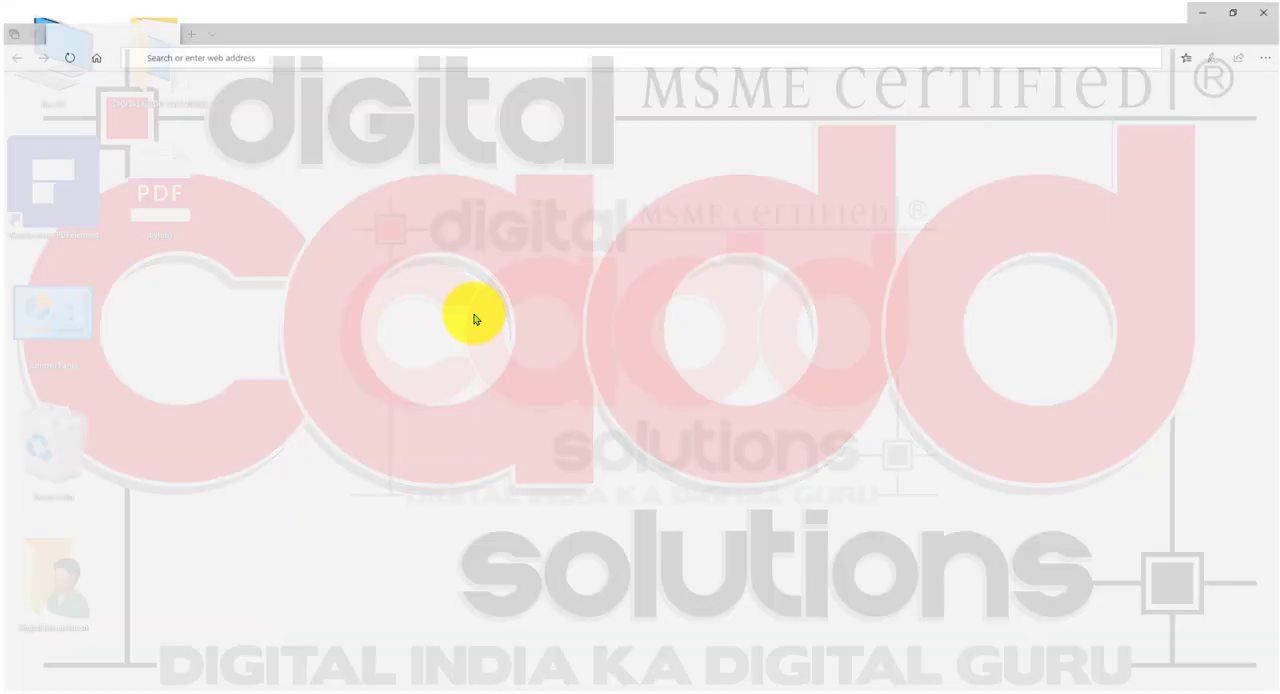
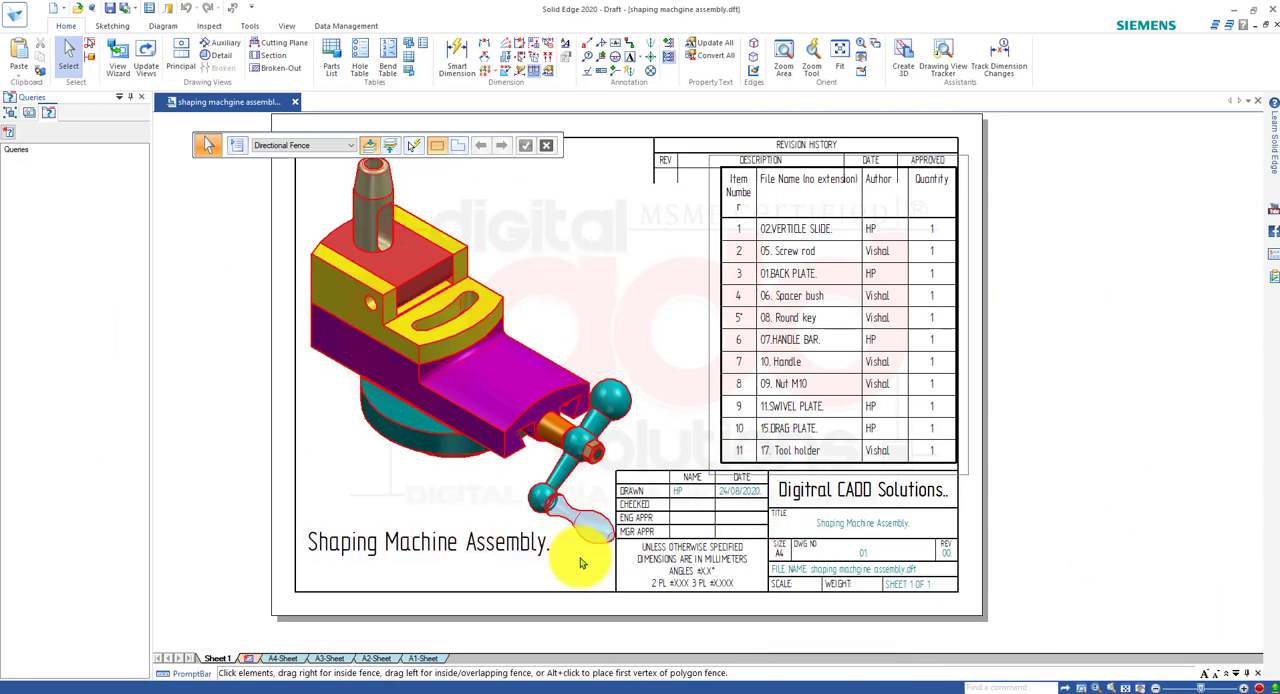
Add a new blank draft sheet, Sheet2, after the sheet with the assembly view.
scroll(563, 386, up, 2)
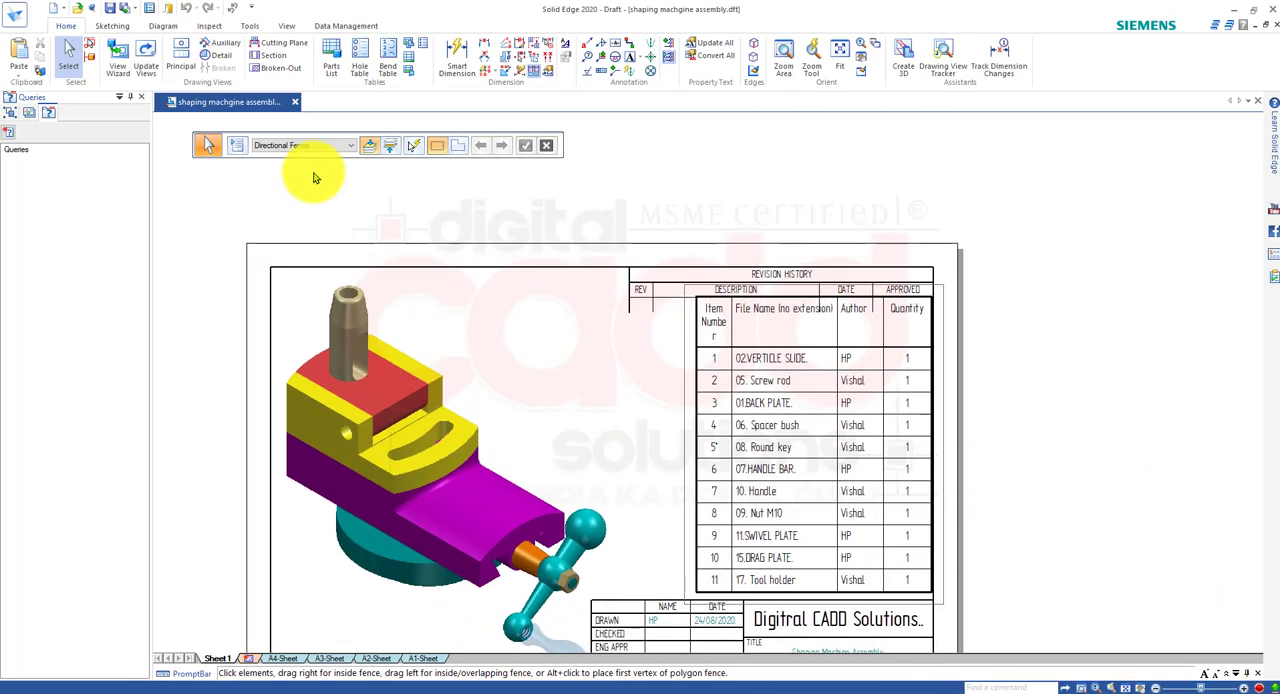
scroll(368, 51, down, 2)
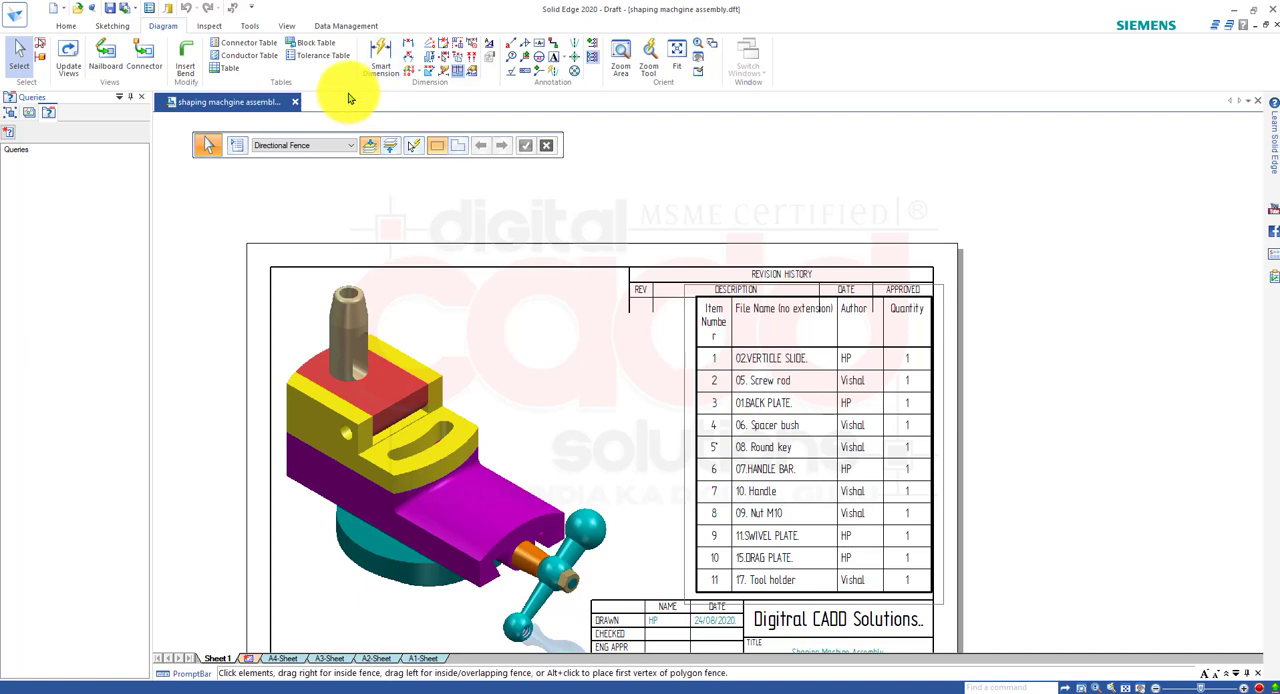
click(58, 25)
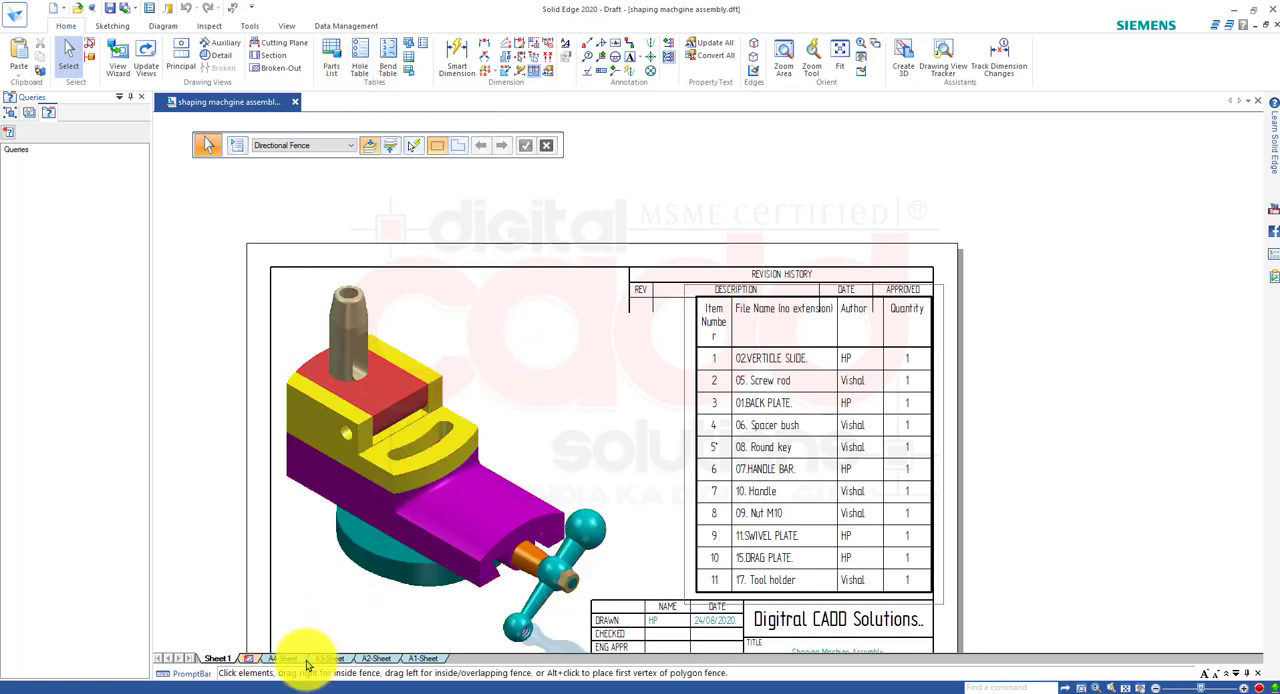
click(256, 659)
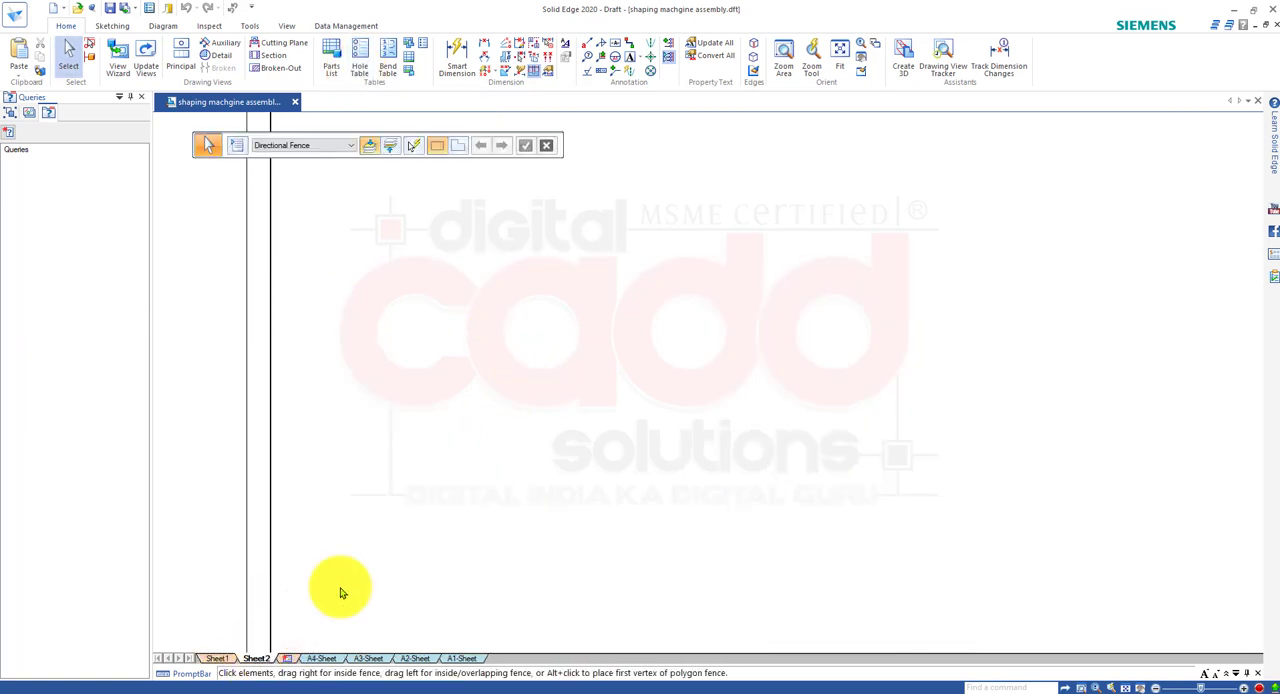
scroll(594, 408, down, 5)
scroll(894, 469, up, 4)
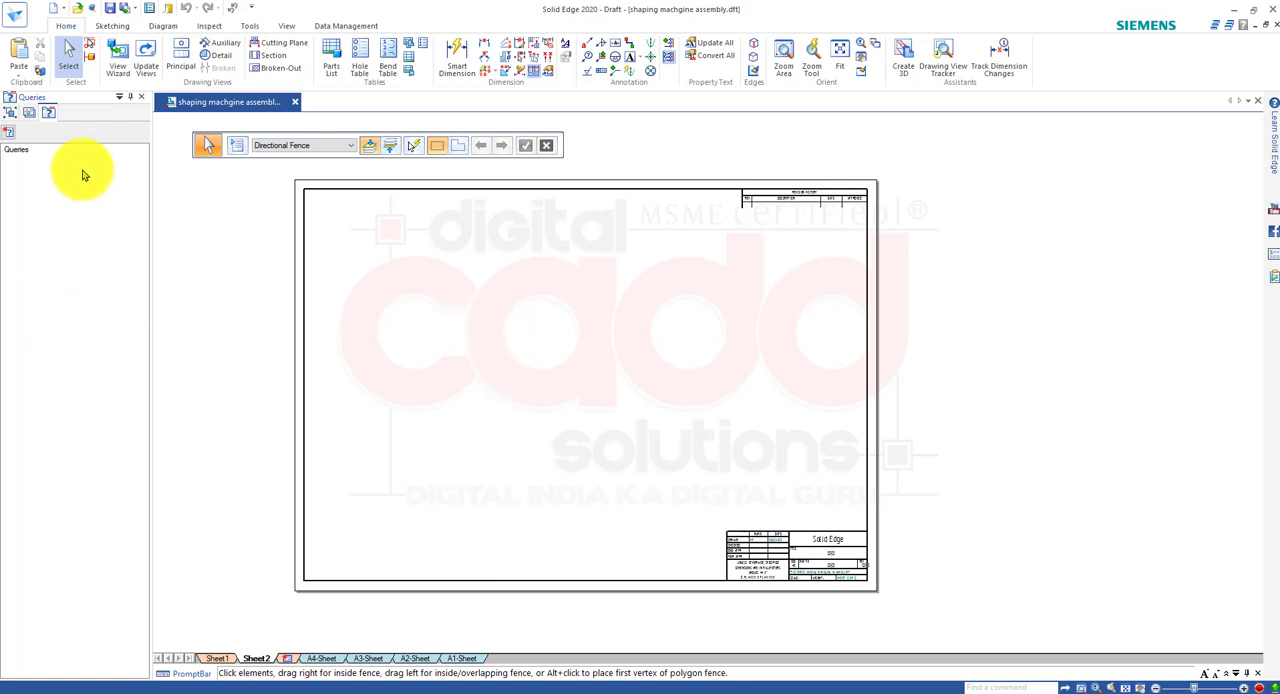
Place a 1:1 principal view of the 02.VERTICLE SLIDE part on Sheet2, showing the long side with the five small holes.
click(117, 58)
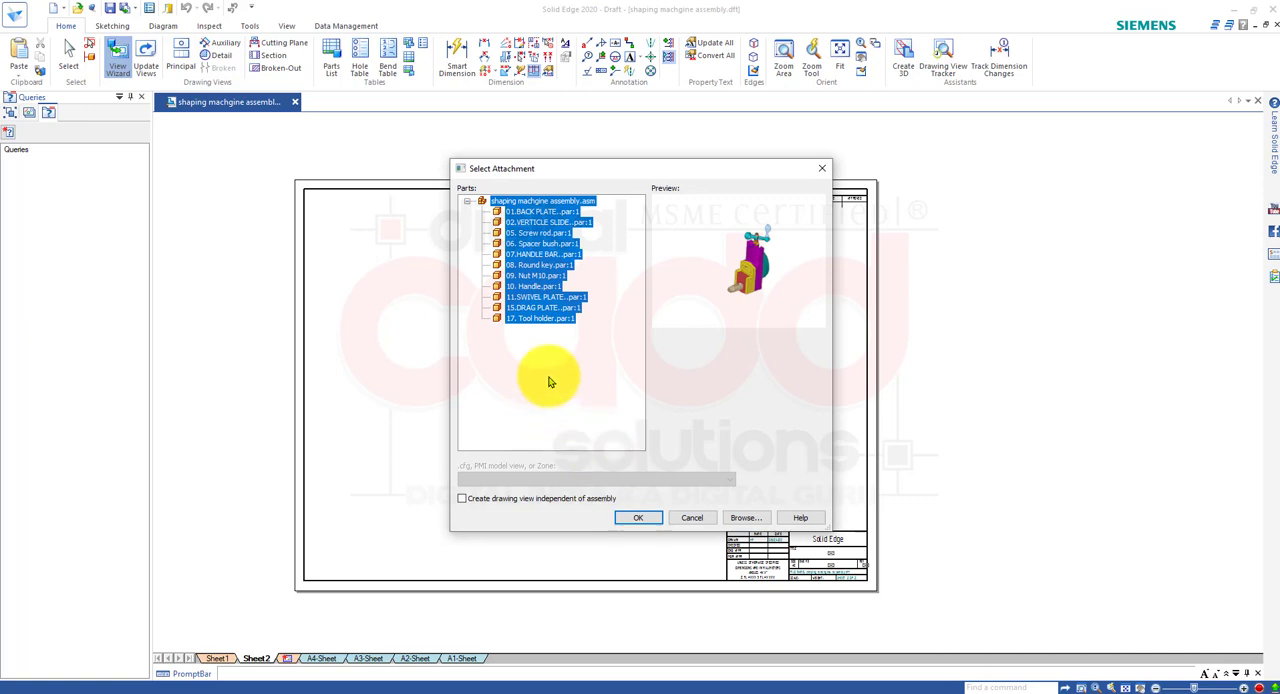
click(554, 319)
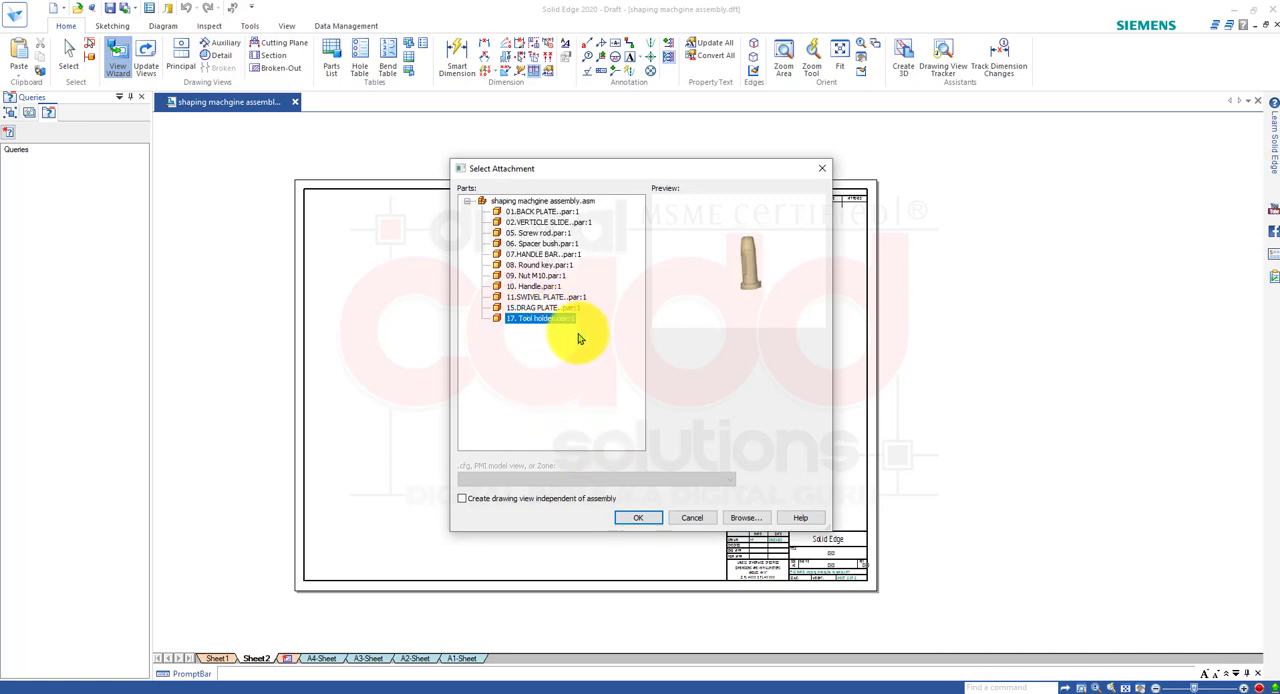
click(543, 223)
click(640, 517)
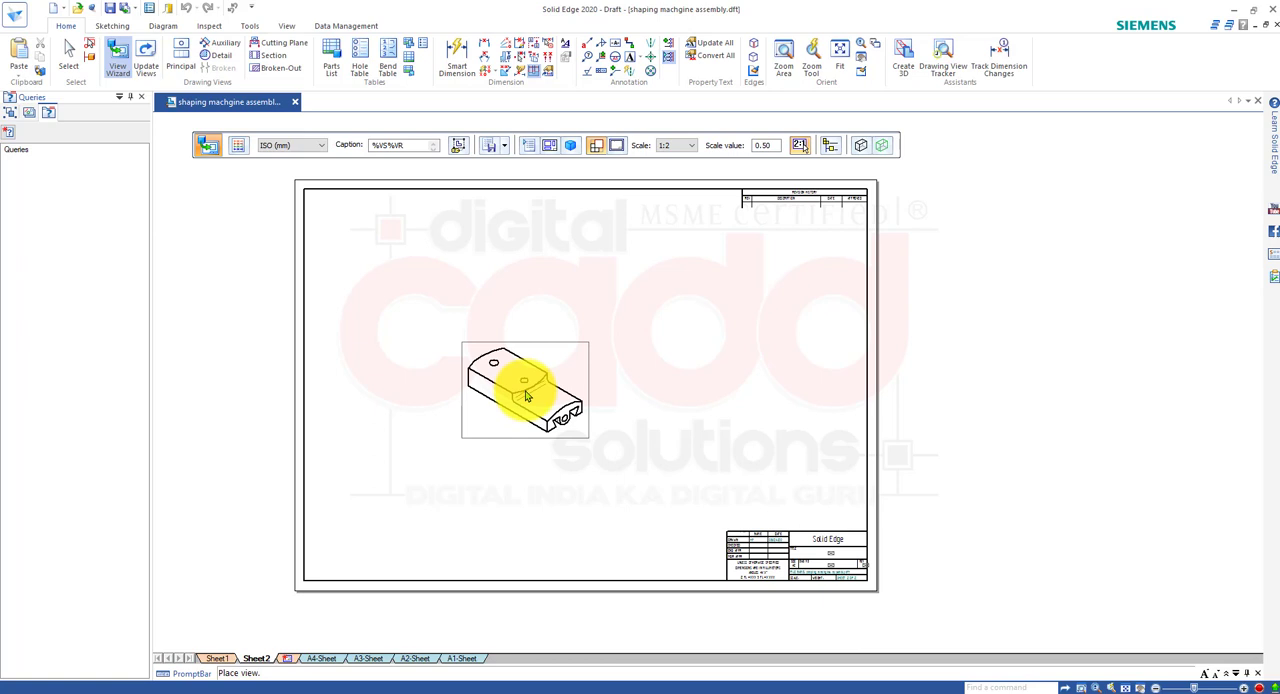
click(574, 148)
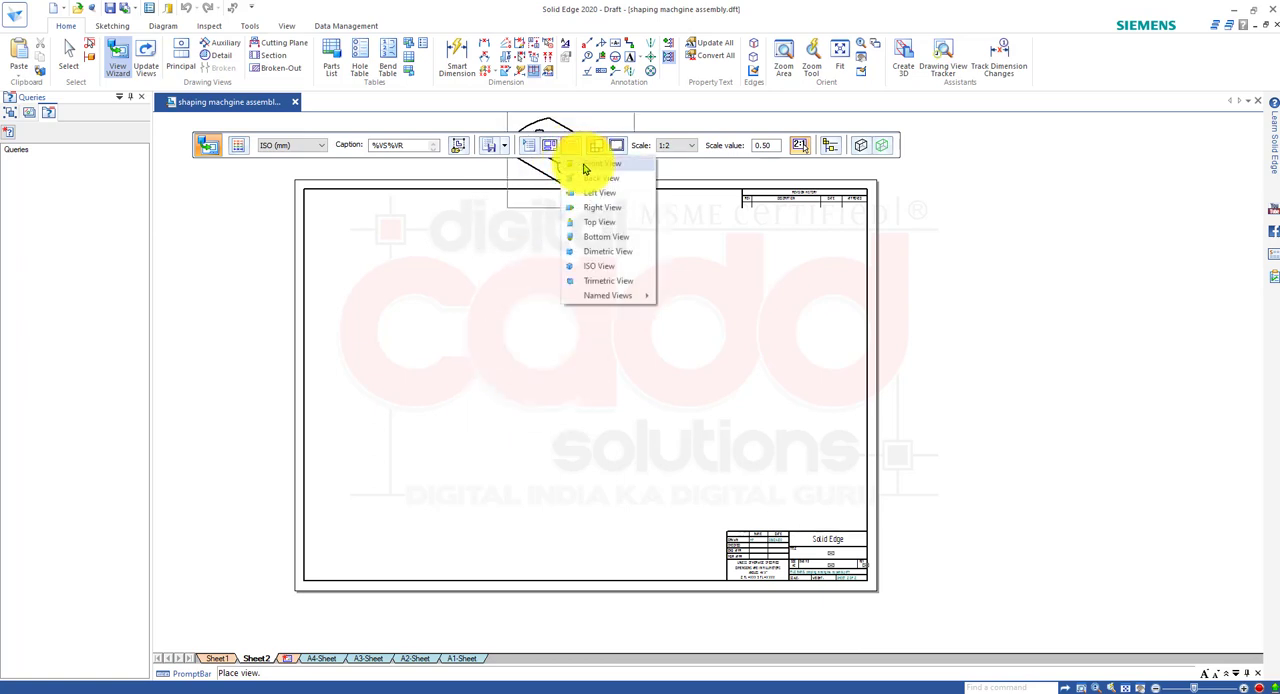
click(614, 187)
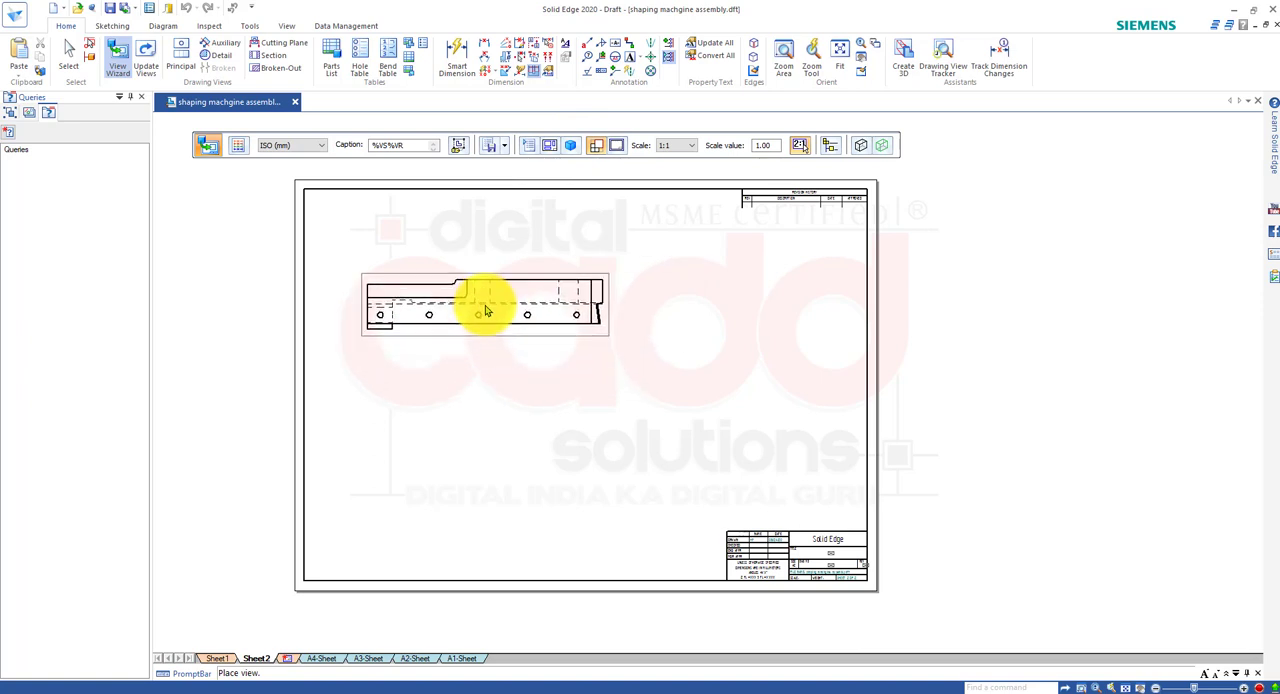
click(490, 295)
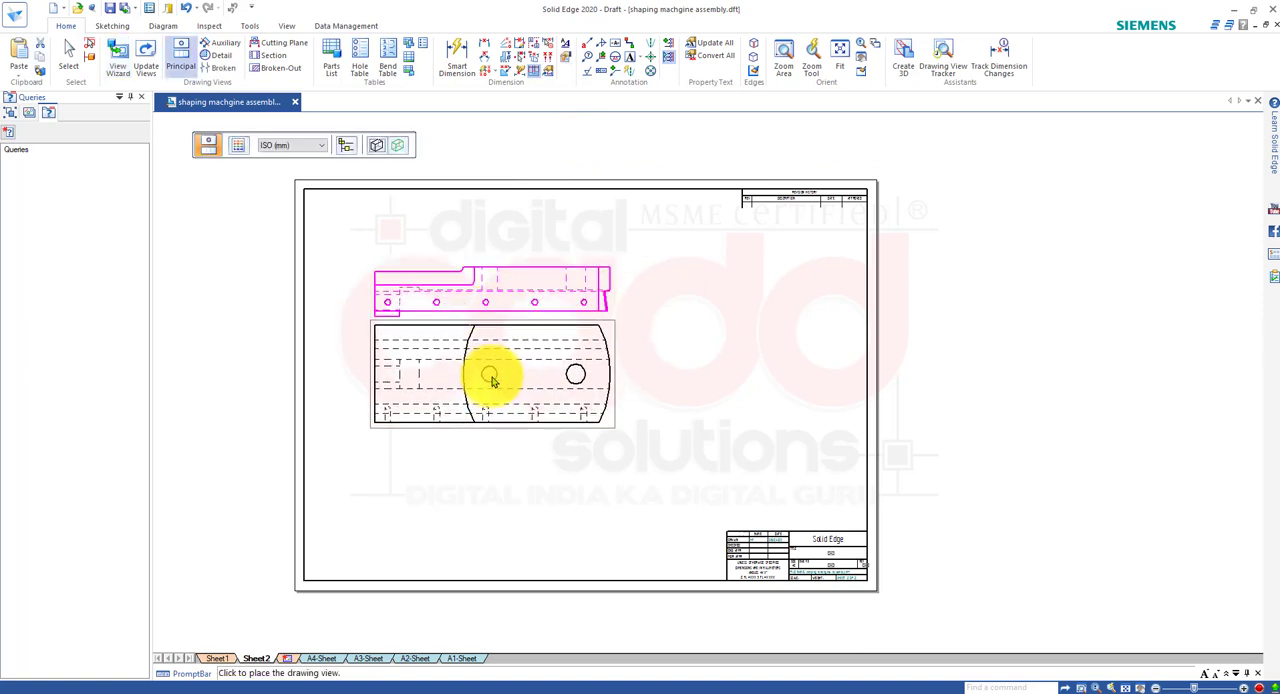
Project a plan view below the placed side view and an isometric view diagonally to its lower right.
click(492, 400)
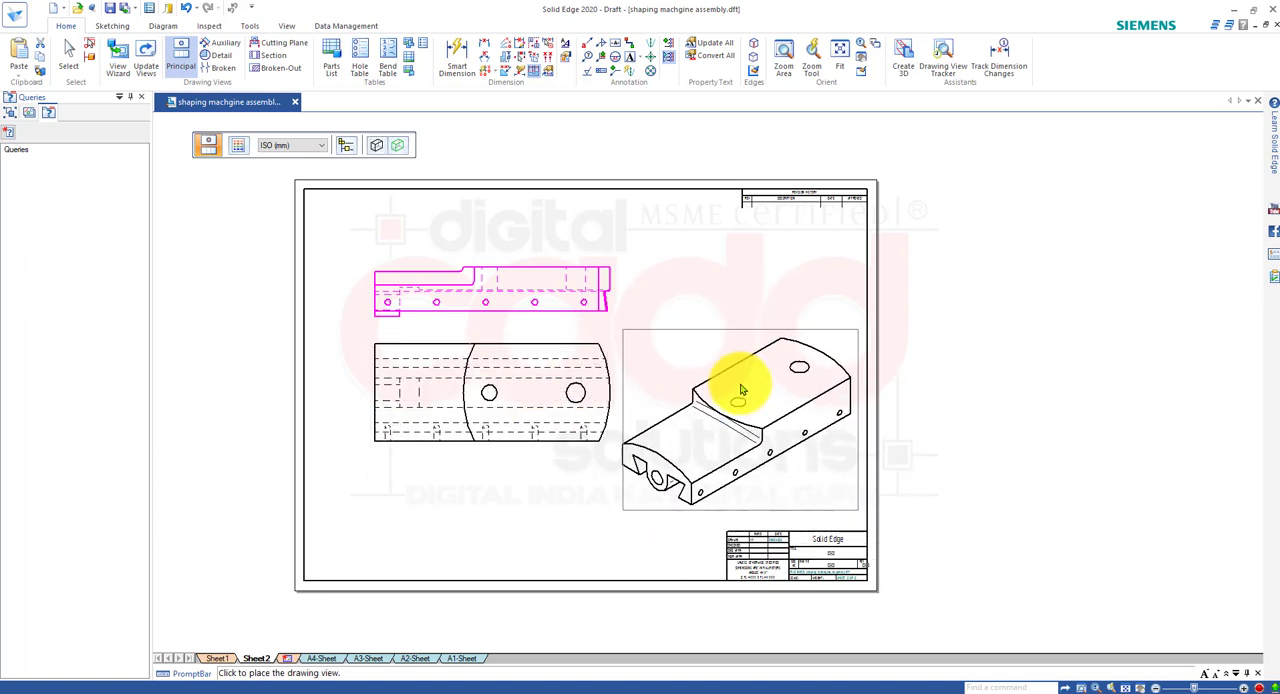
click(742, 398)
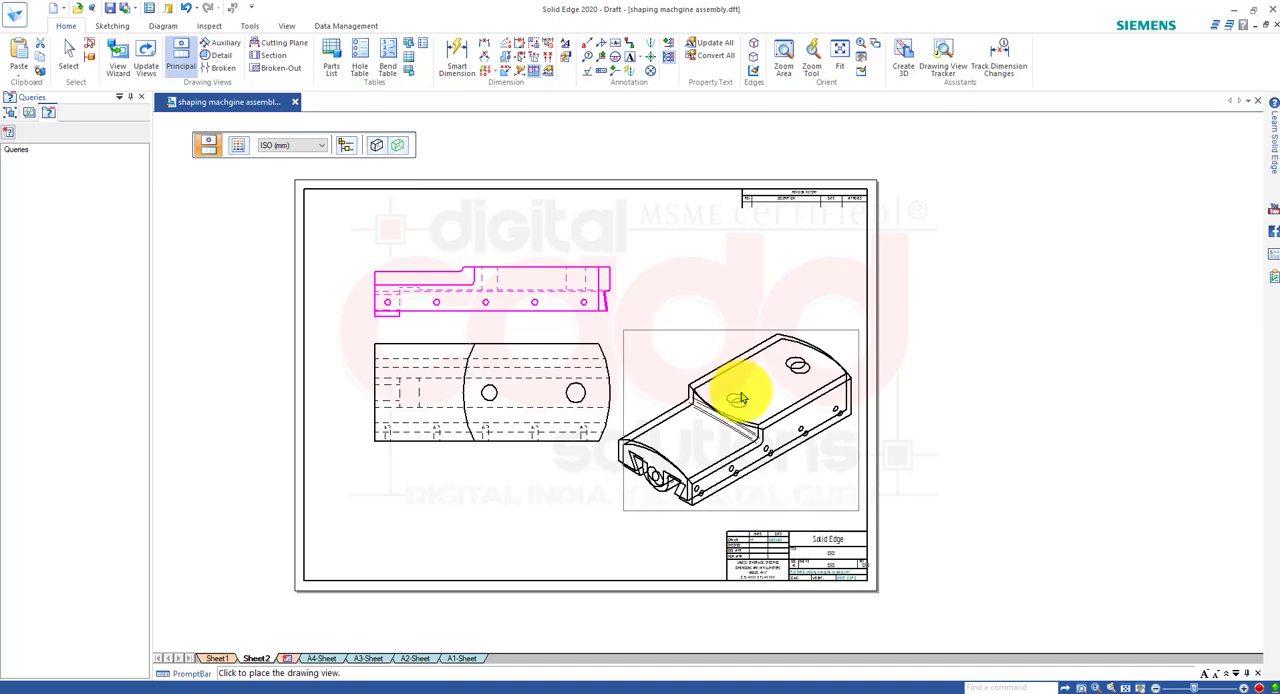
key(Escape)
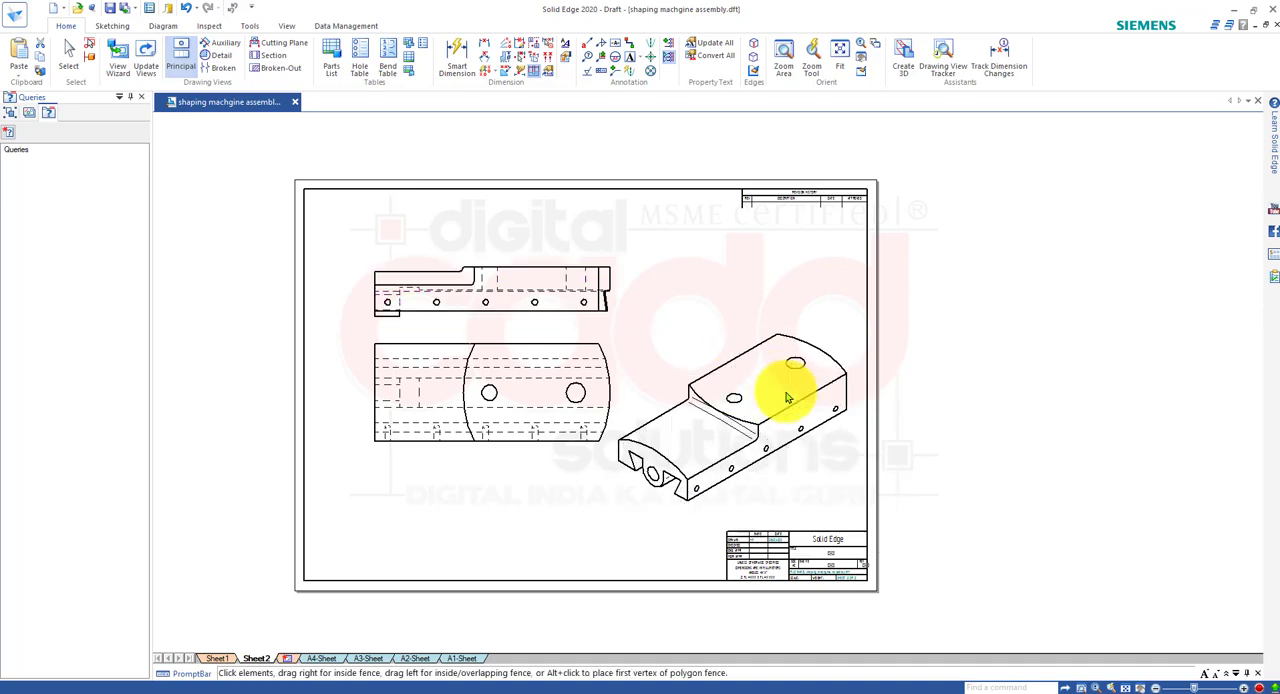
click(707, 258)
scroll(709, 265, up, 5)
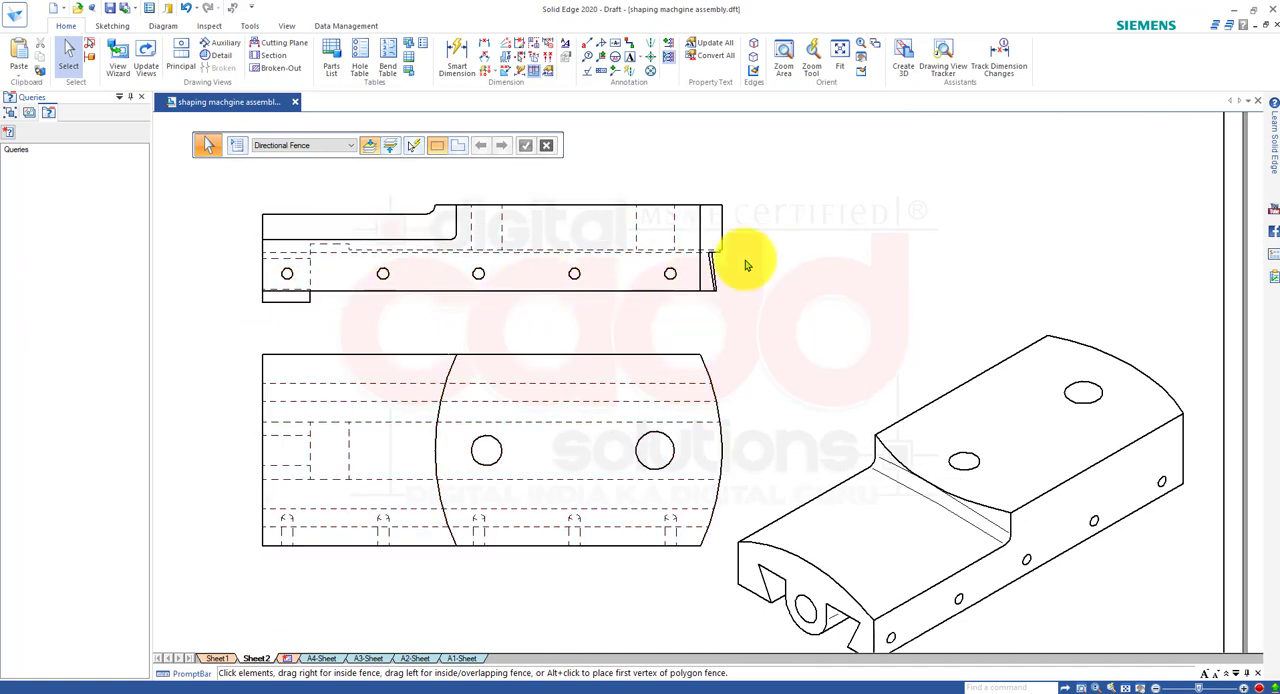
click(367, 67)
scroll(248, 310, up, 3)
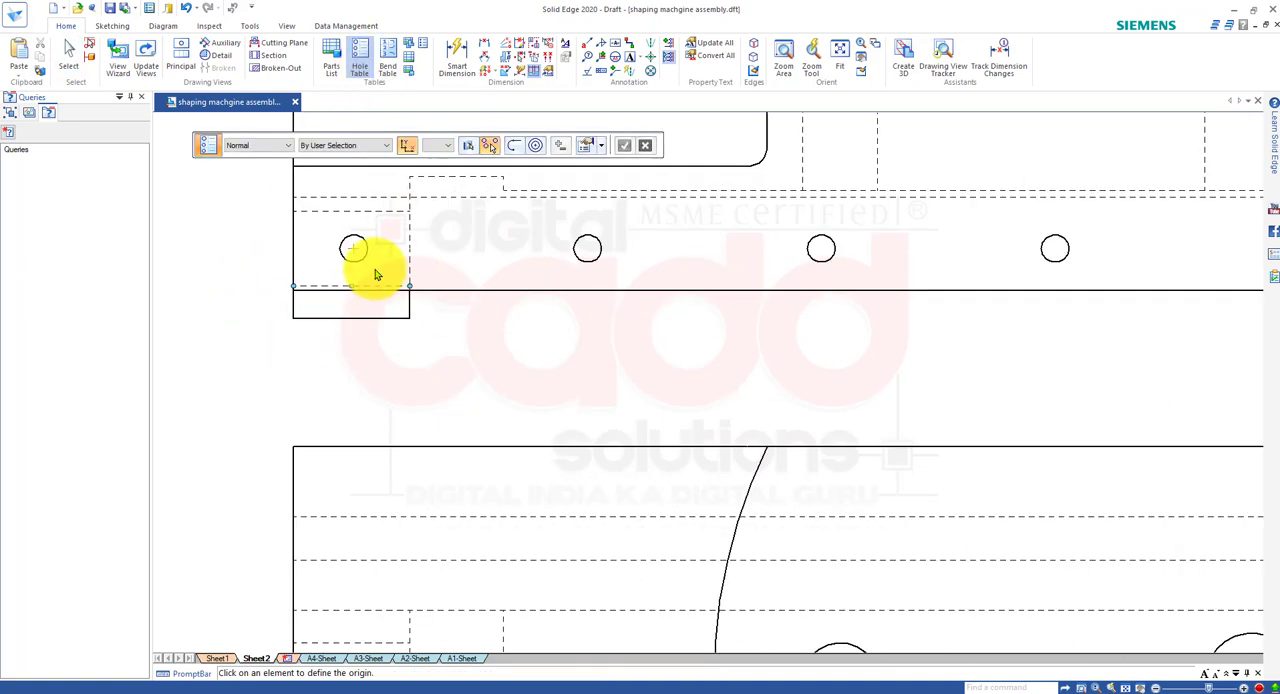
click(356, 263)
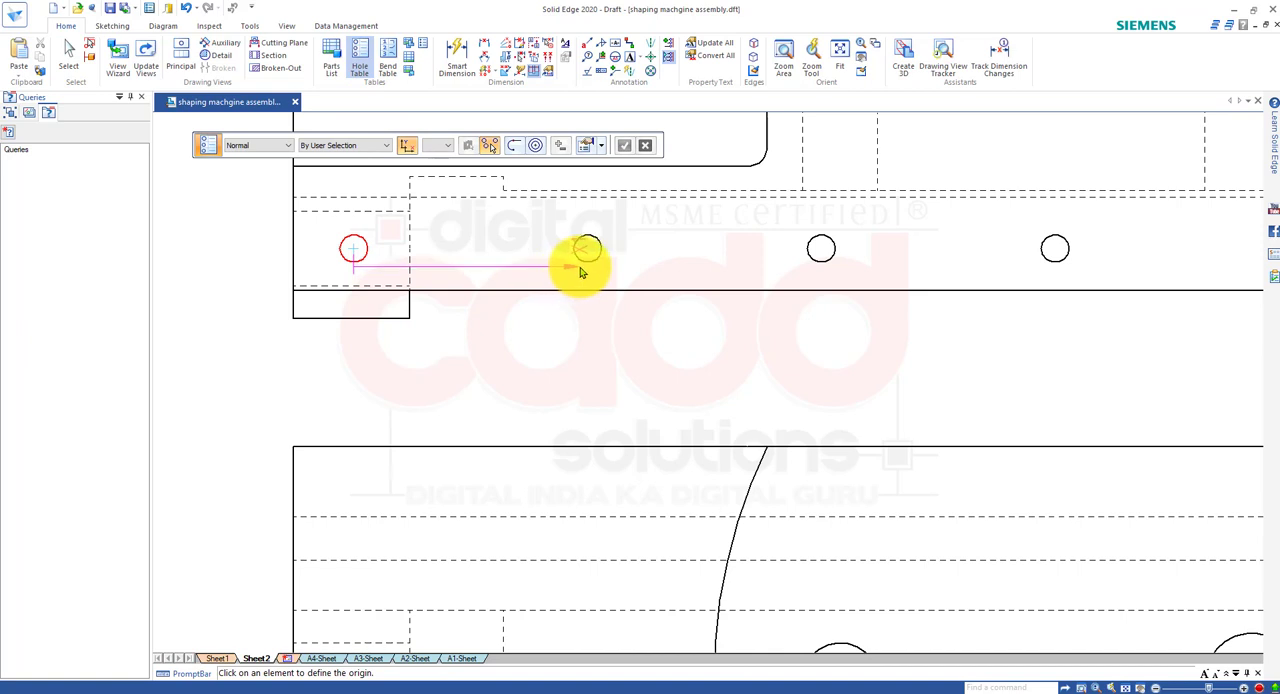
click(399, 374)
click(587, 265)
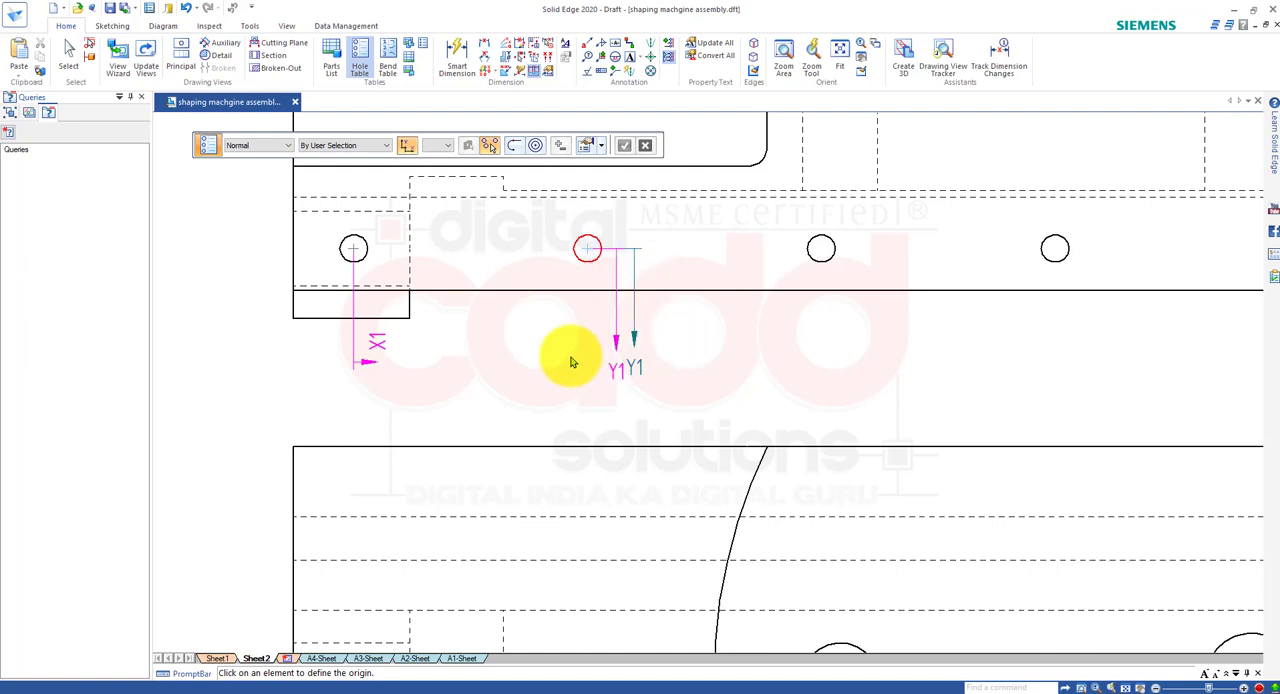
click(527, 358)
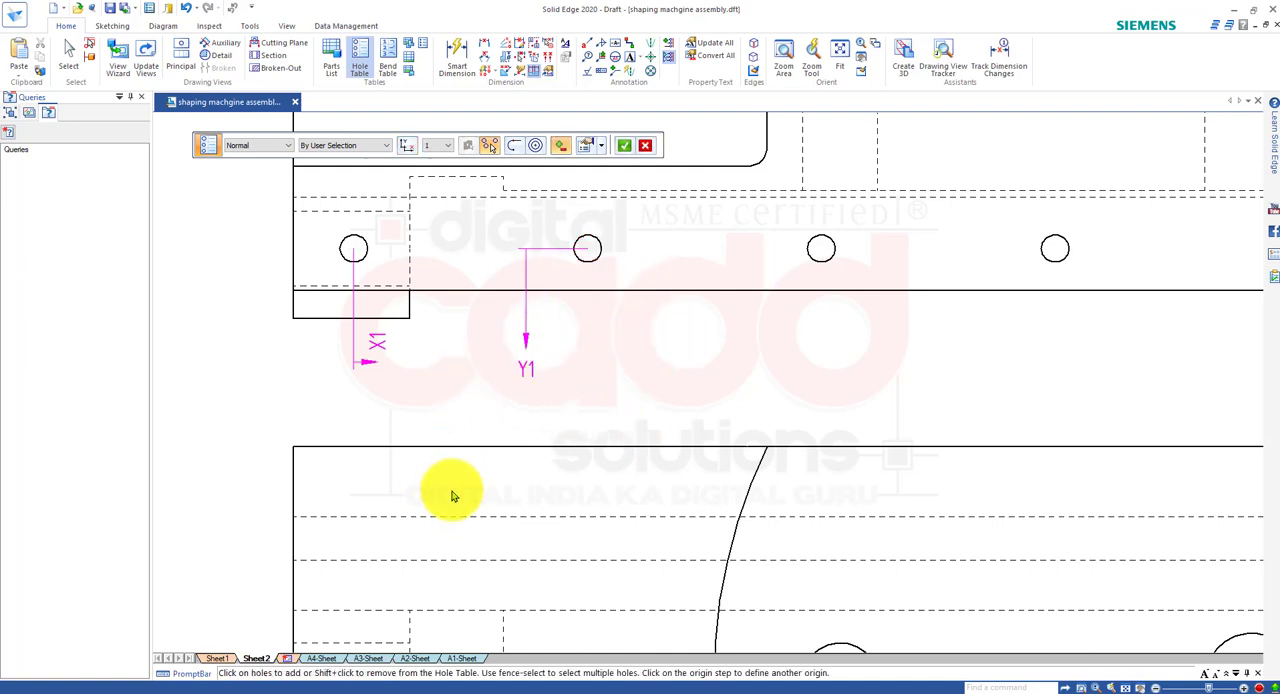
key(Escape)
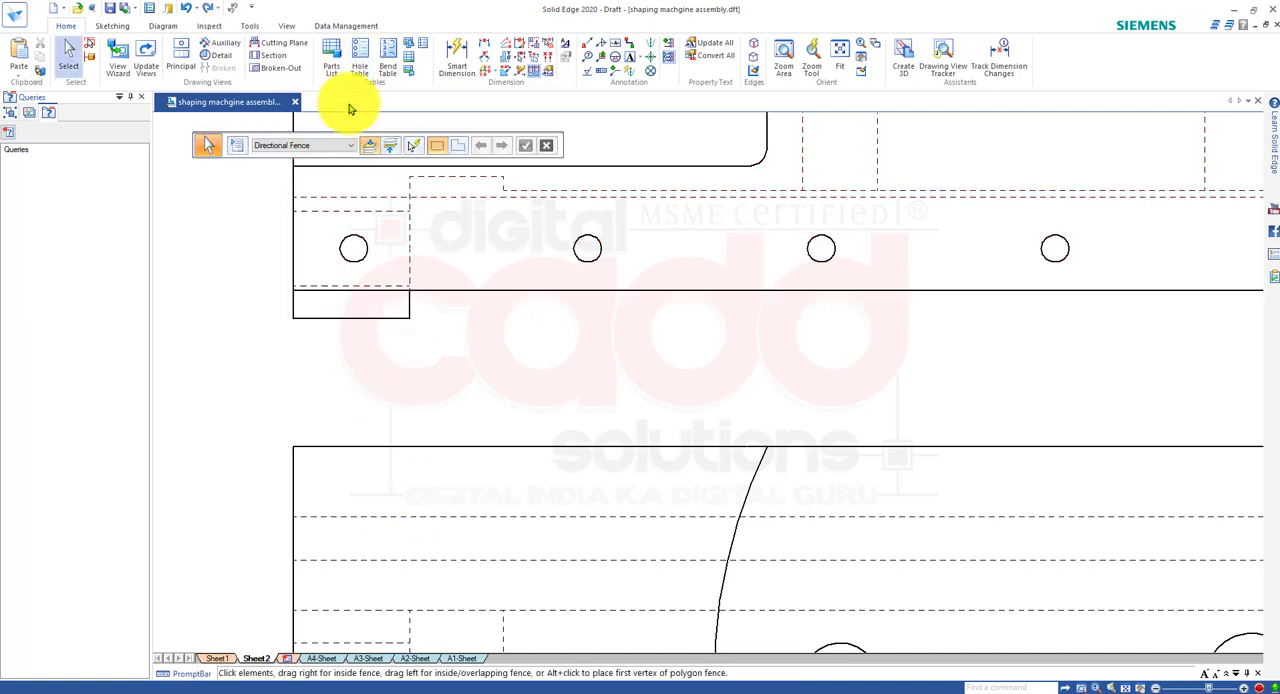
Define a hole table origin at the leftmost hole of the side view, with the X1 datum below and Y1 beside it.
click(358, 62)
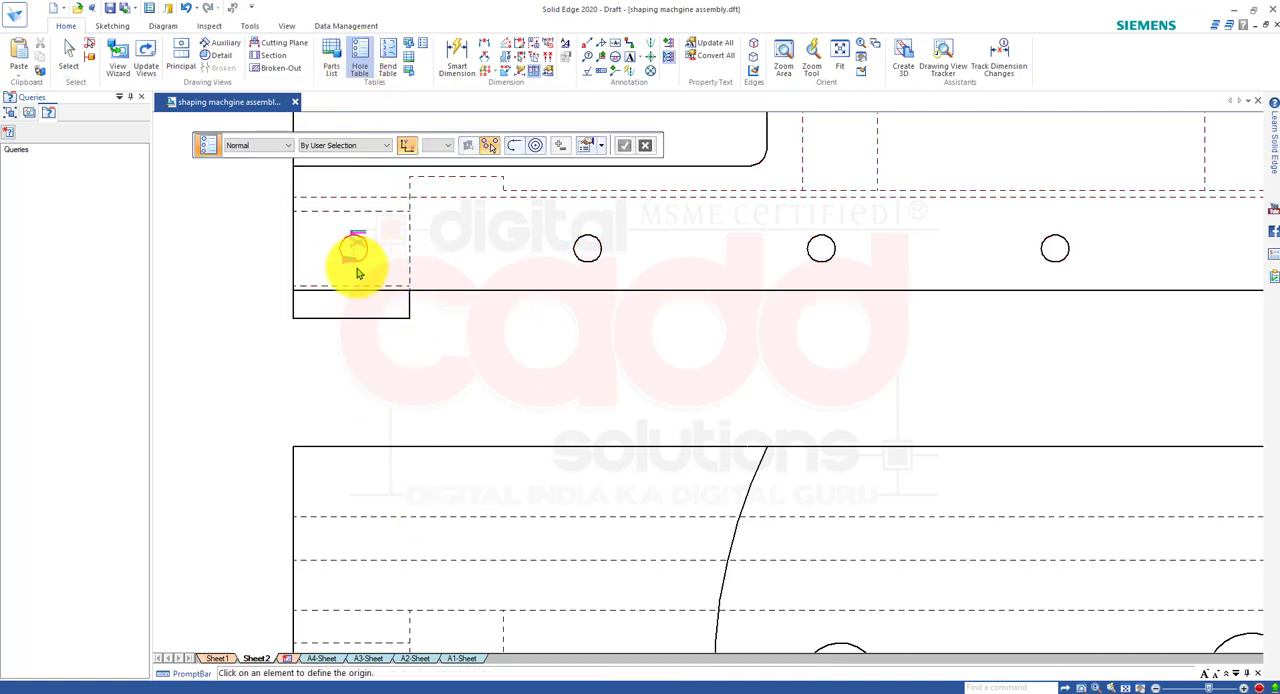
click(357, 272)
click(358, 375)
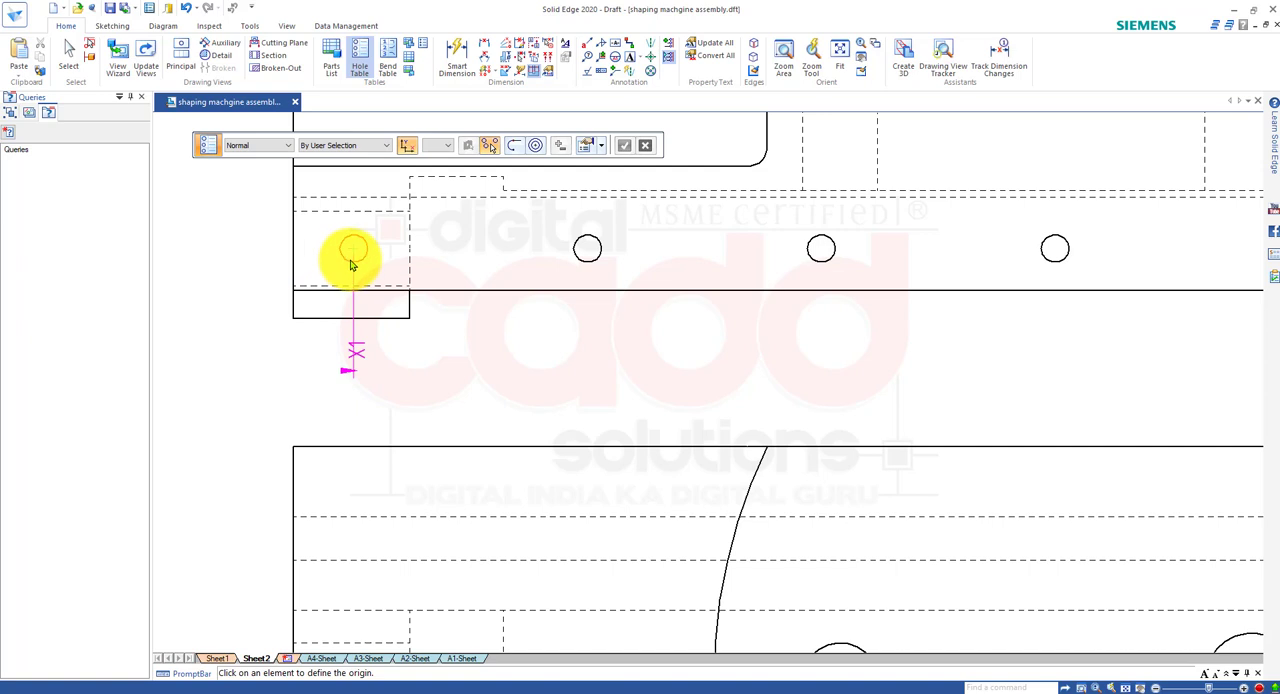
click(352, 262)
click(250, 258)
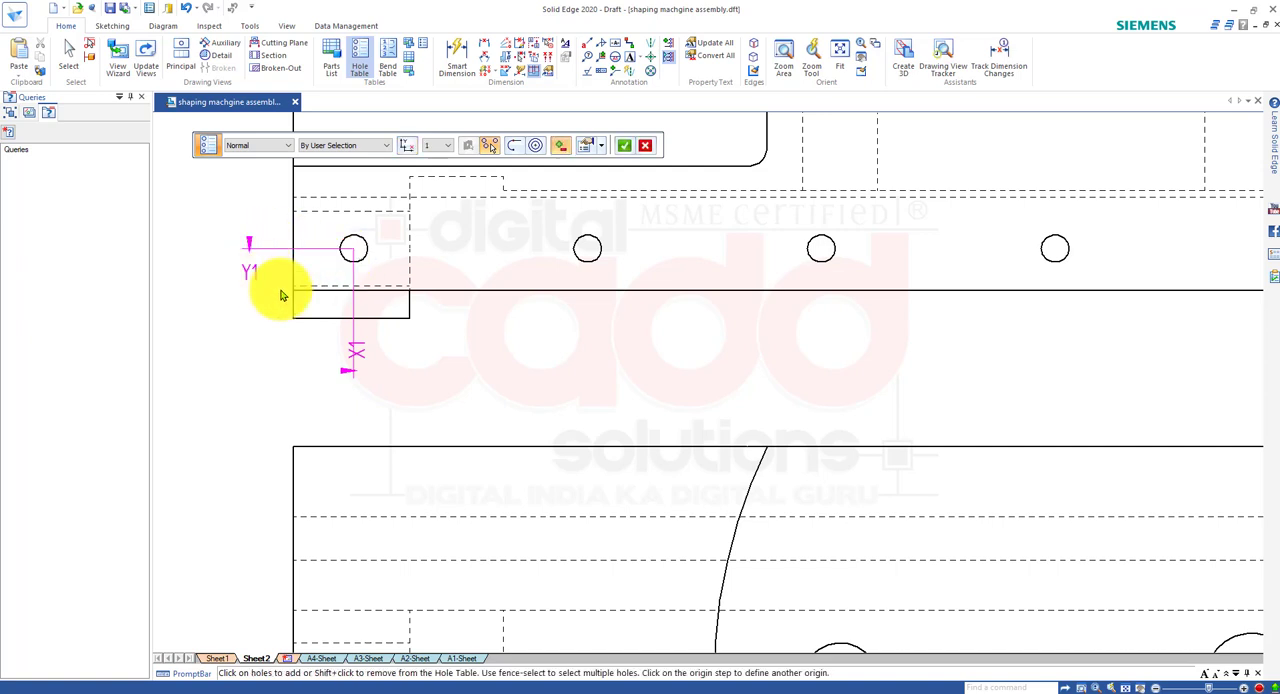
Include the four remaining holes of the side view in the hole table and place the table beside that view.
click(590, 270)
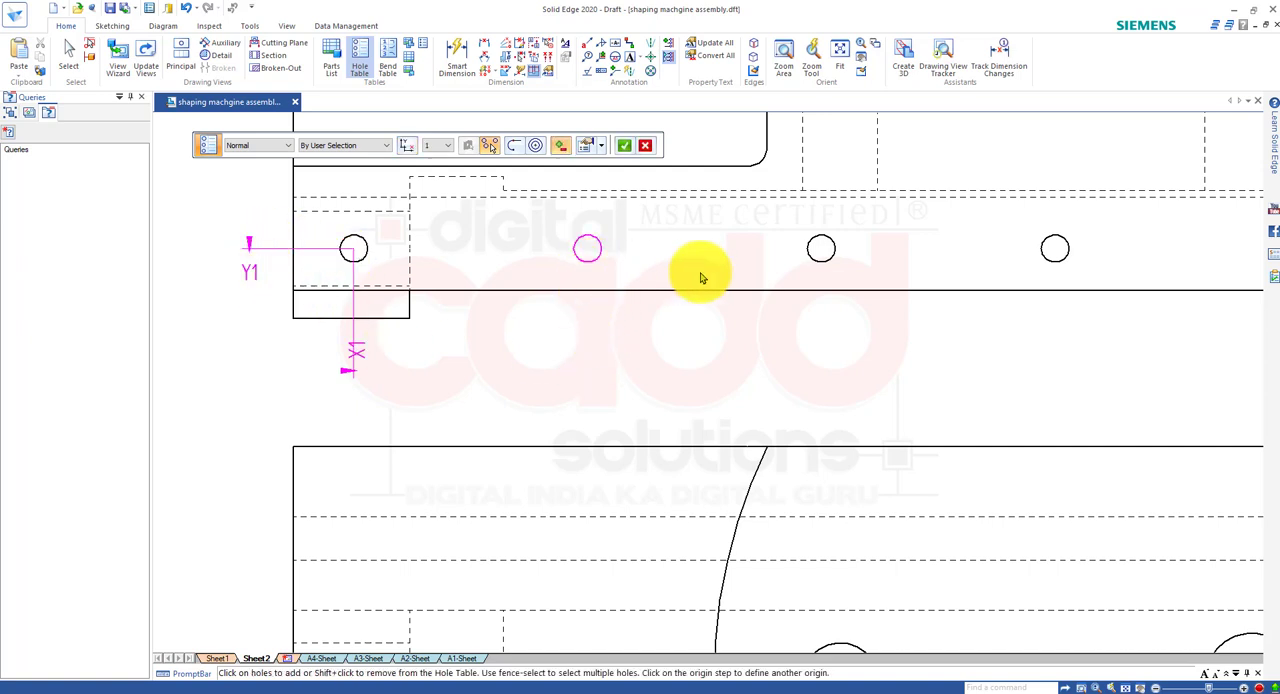
click(812, 262)
scroll(623, 280, down, 3)
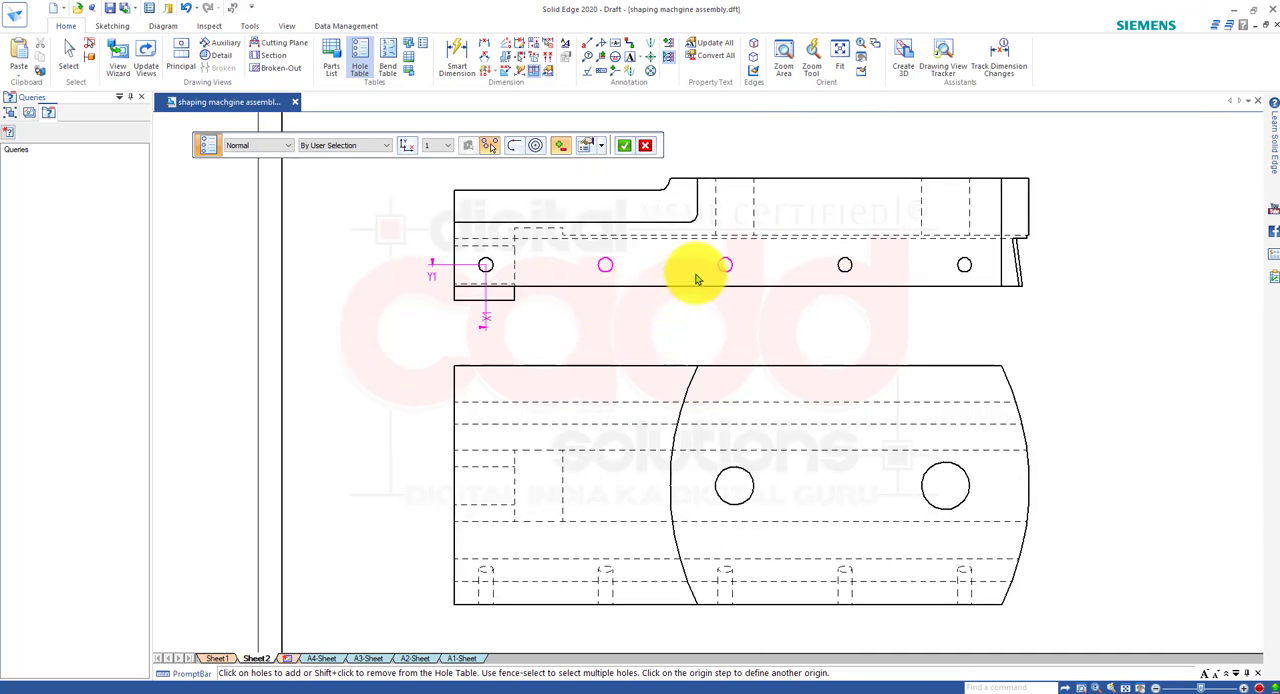
click(848, 267)
click(966, 268)
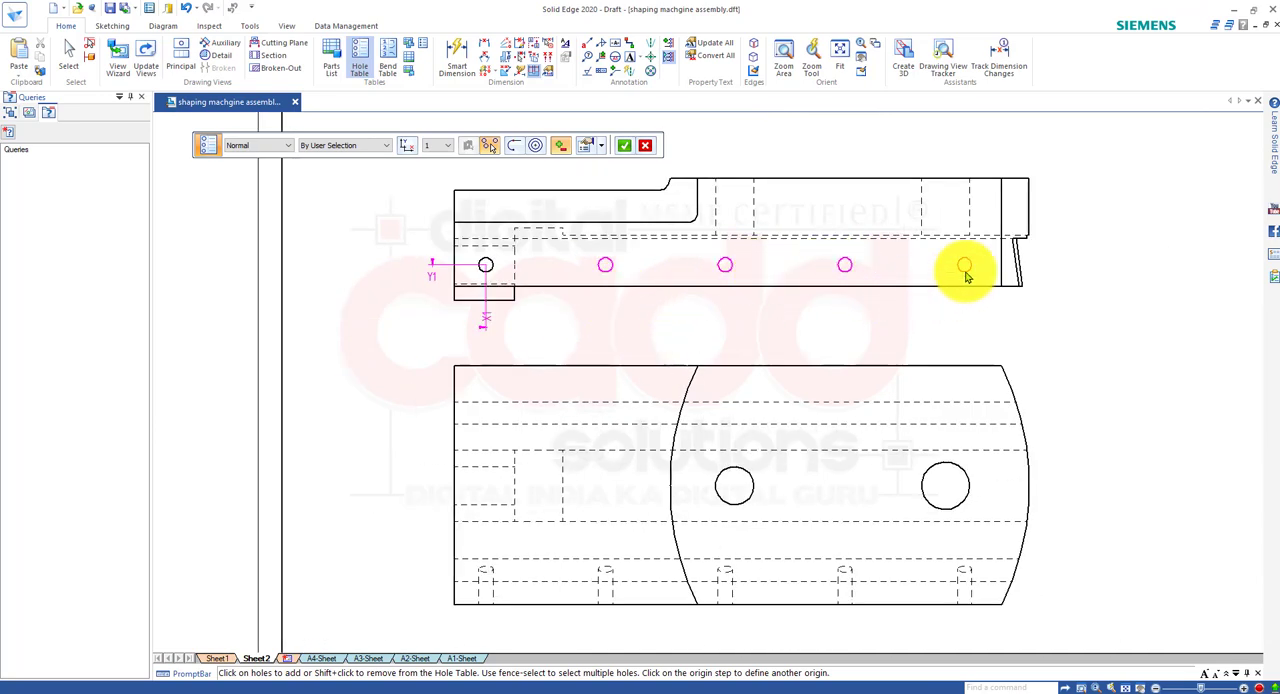
right_click(823, 343)
scroll(740, 340, down, 2)
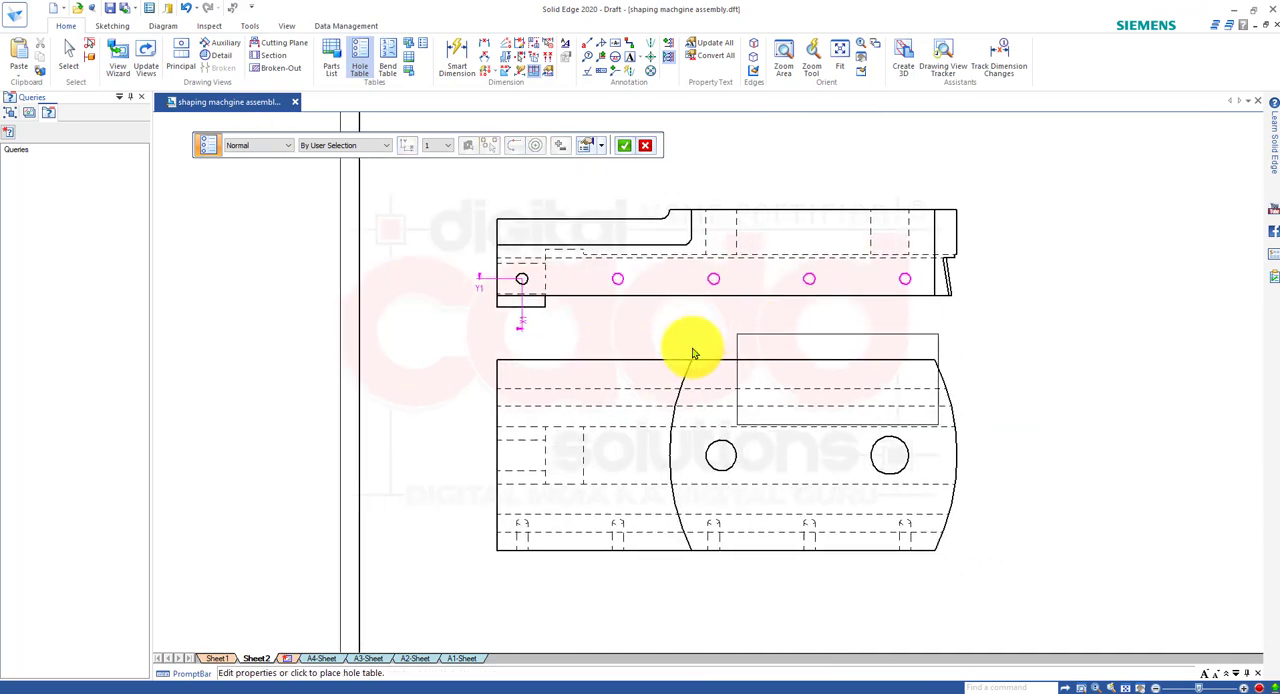
click(791, 287)
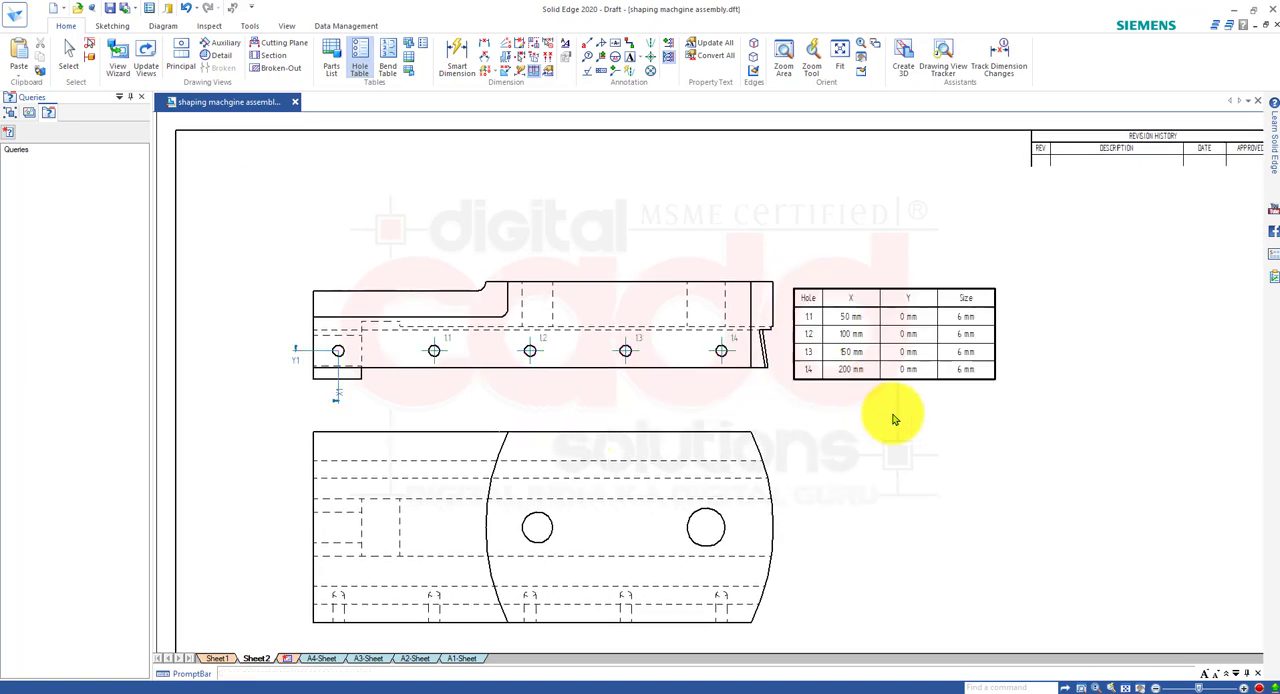
Inspect the hole table and its origin labels, and undo the table's creation.
scroll(1014, 346, up, 1)
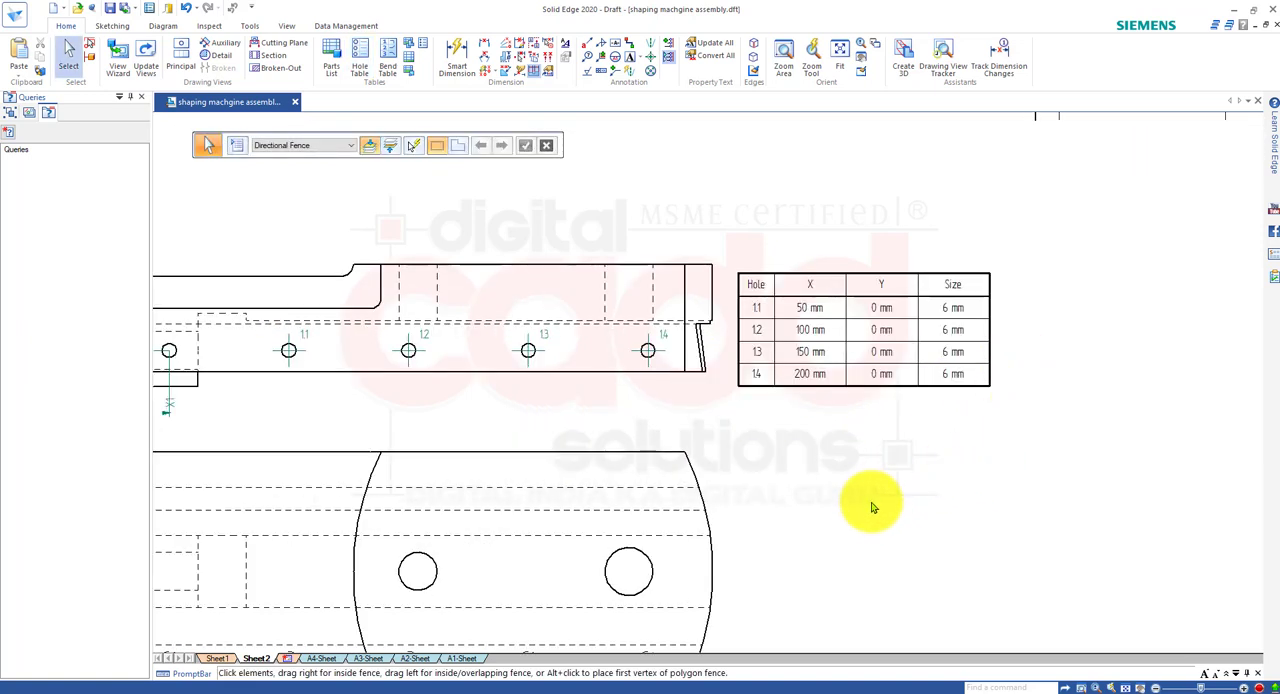
middle_drag(871, 508, 1014, 506)
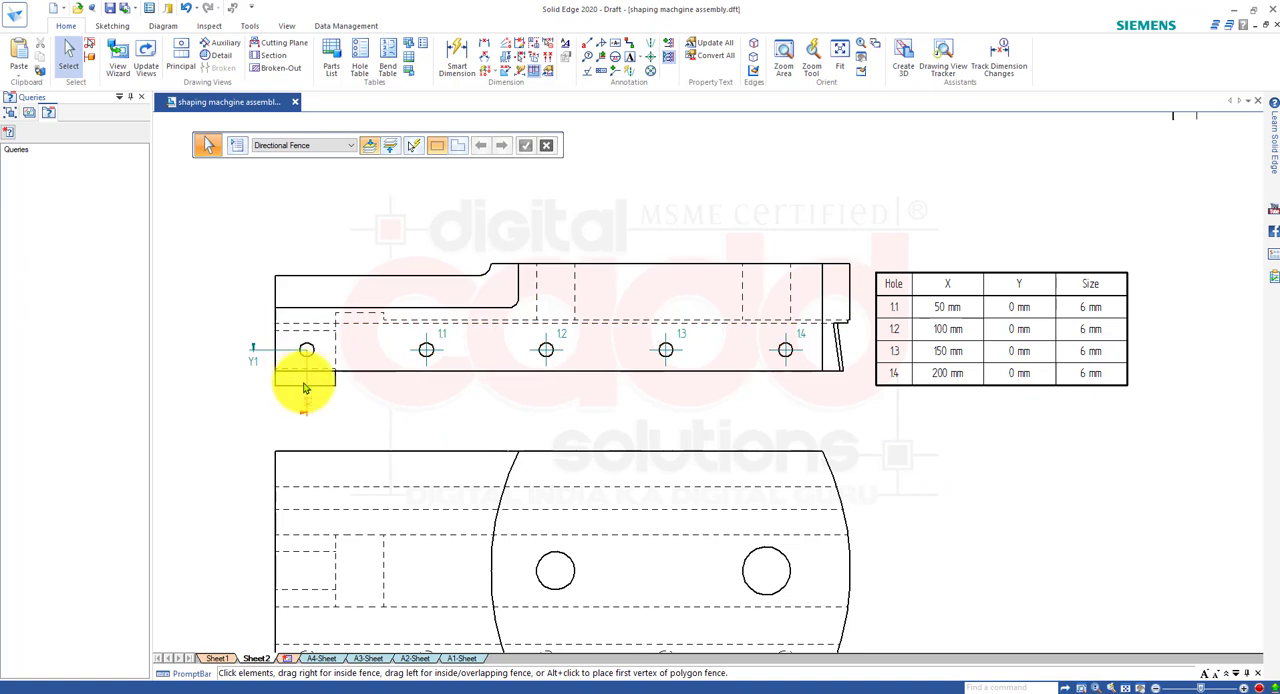
scroll(366, 343, up, 2)
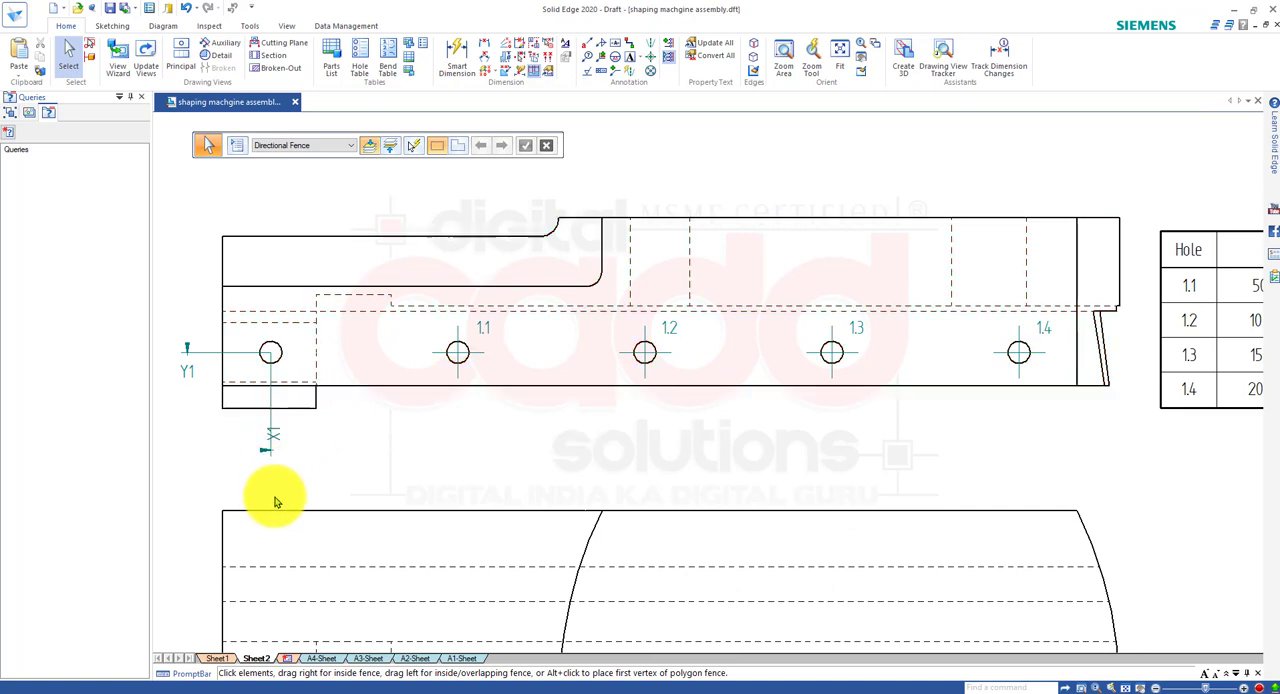
key(ctrl+z)
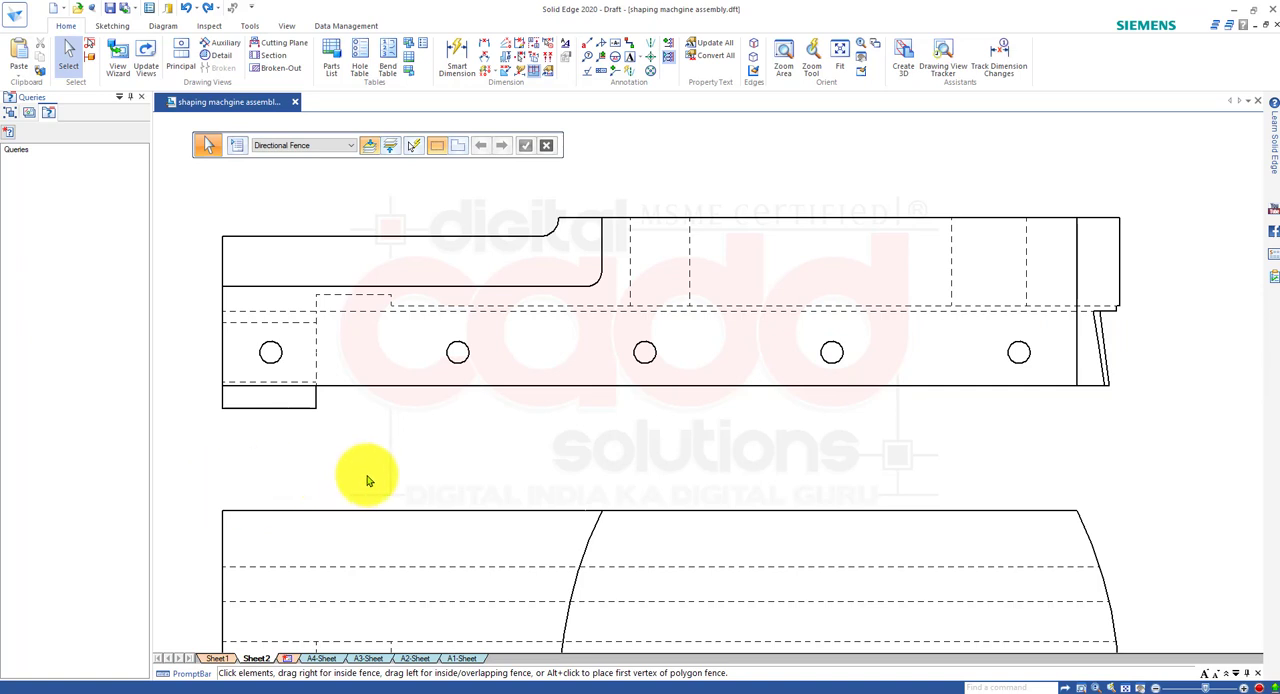
Define a hole table origin at the leftmost hole of the side view, with X1 below the view and Y1 left of it.
middle_drag(366, 480, 417, 617)
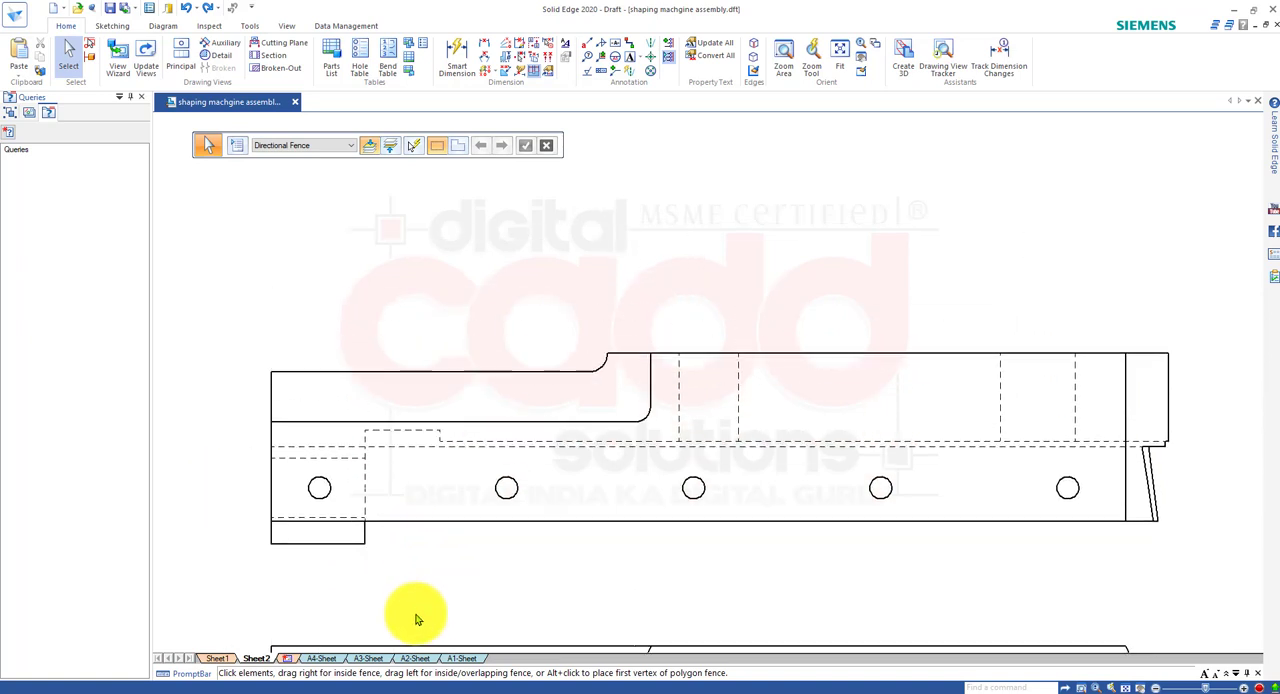
click(366, 72)
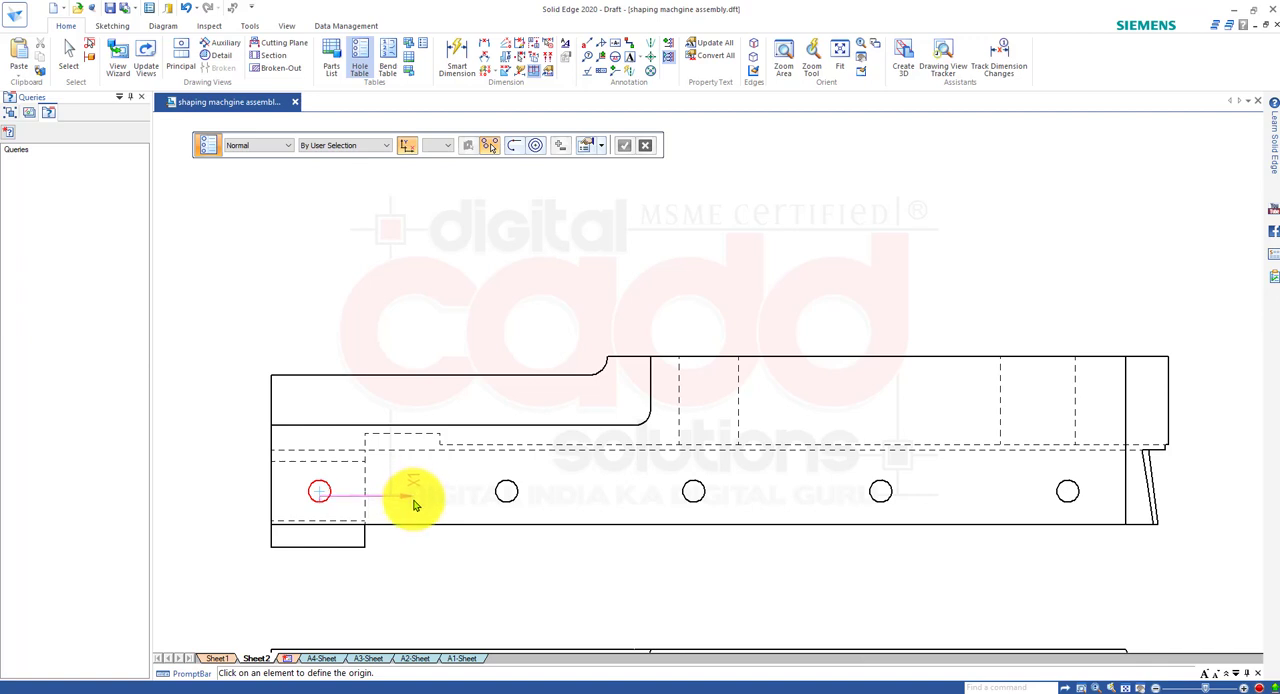
click(427, 585)
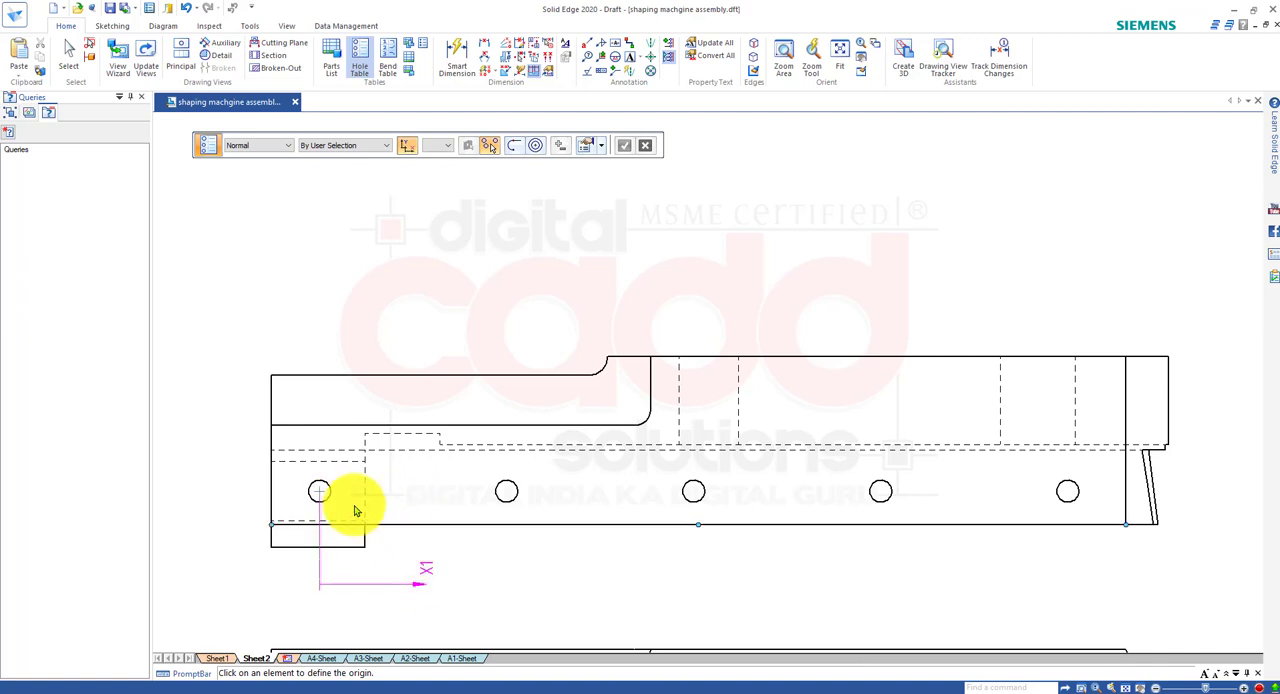
click(248, 419)
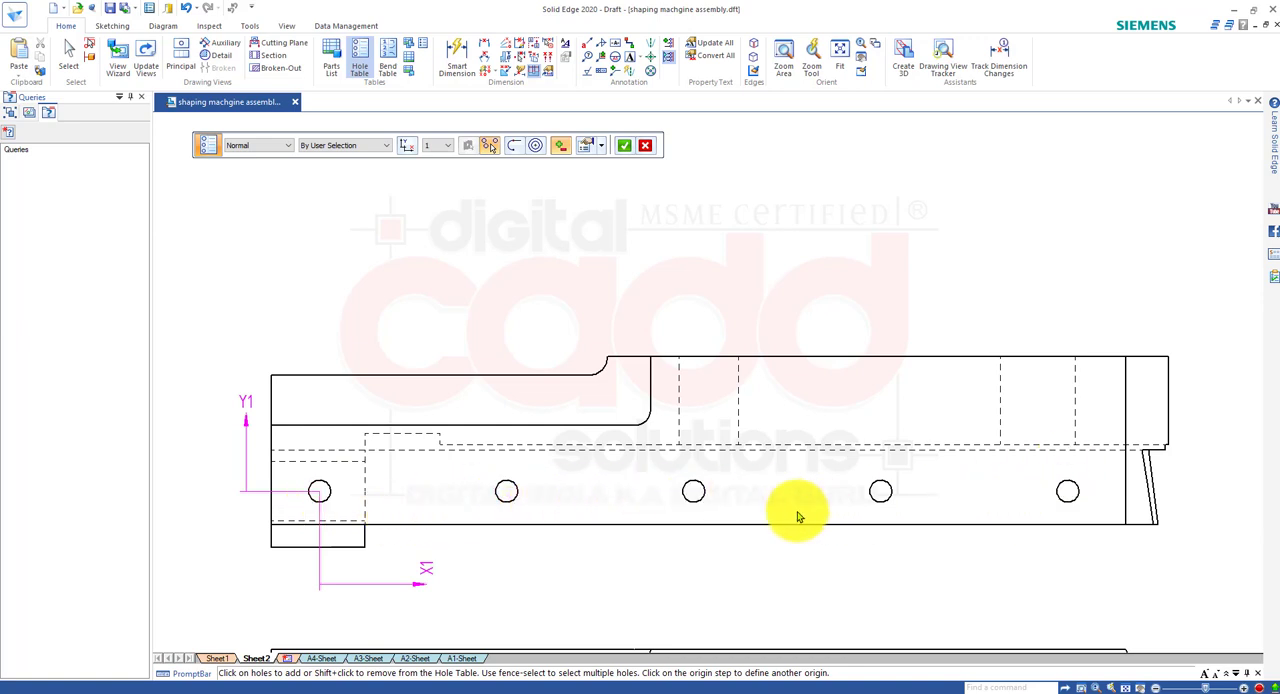
Include the other four side-view holes in the hole table and place the table to the right of that view.
click(508, 508)
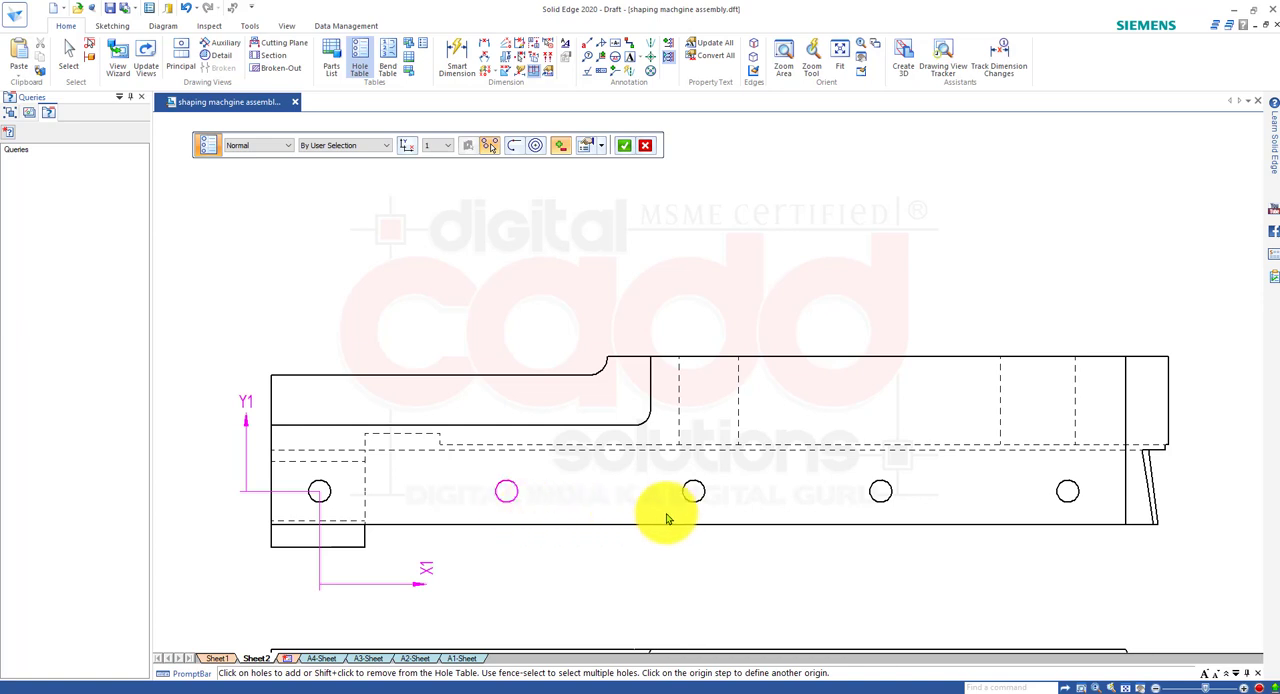
click(686, 508)
click(882, 505)
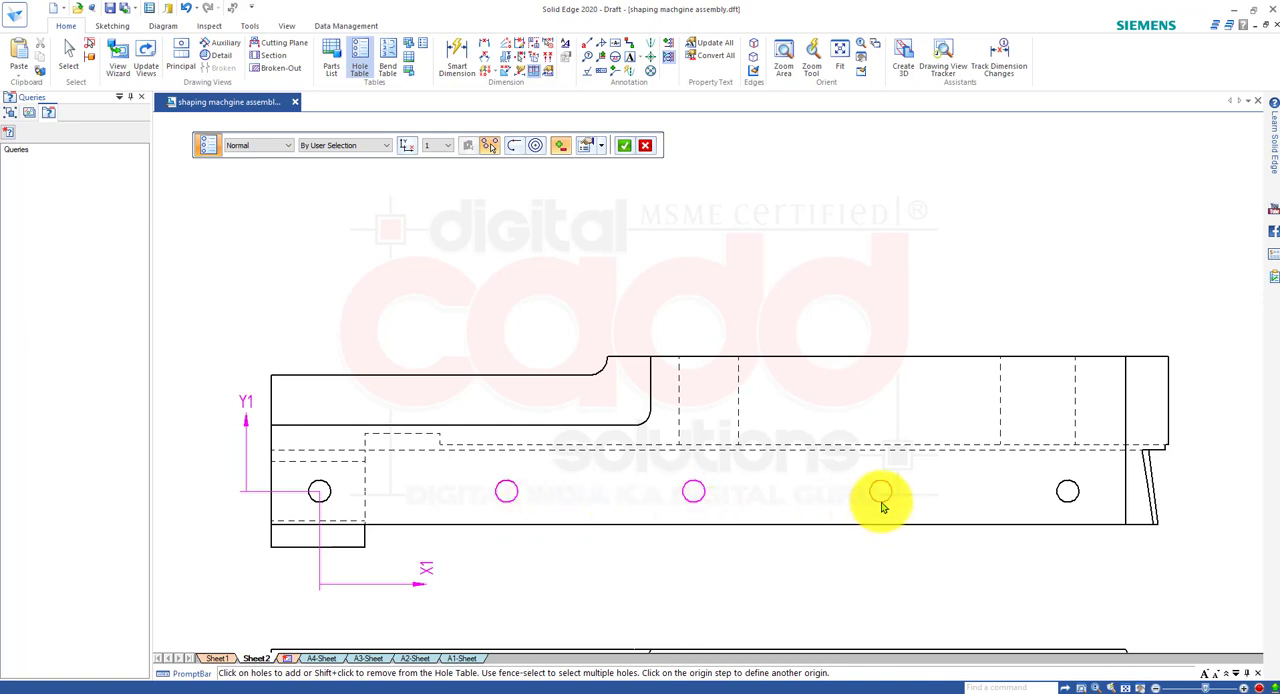
click(1060, 503)
scroll(718, 464, down, 3)
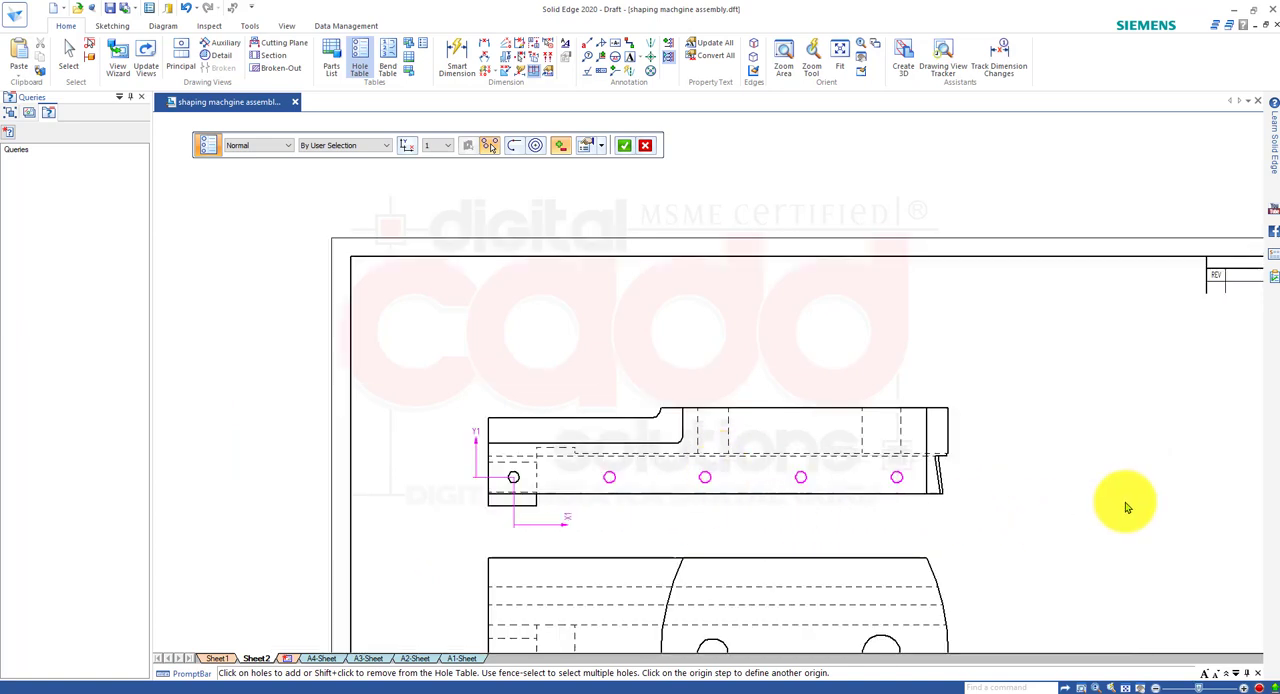
right_click(1018, 449)
middle_drag(991, 508, 918, 469)
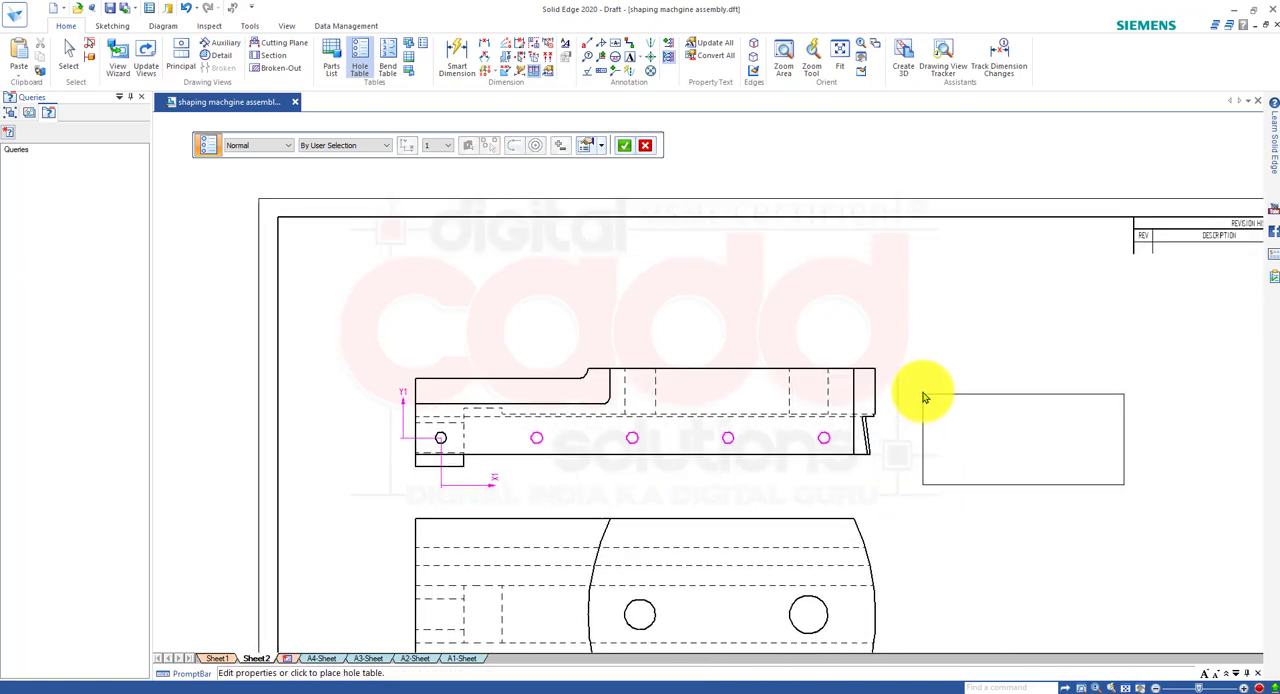
click(925, 391)
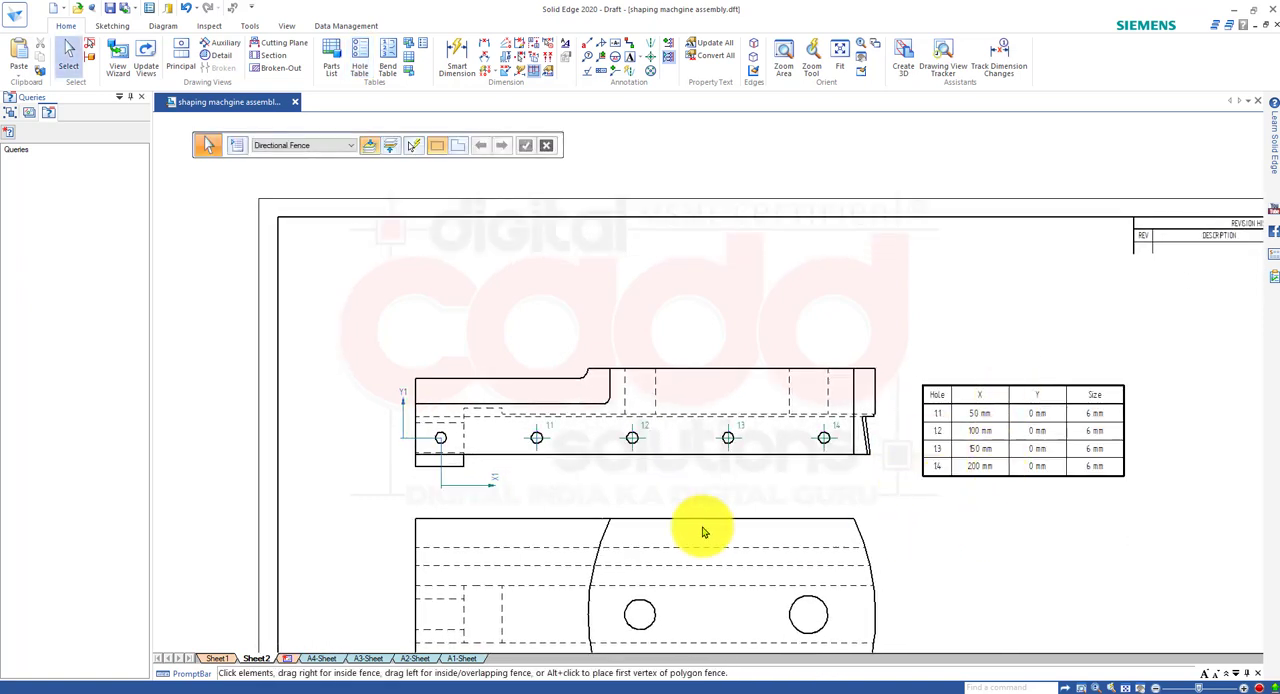
Examine the hole labels, the table's X, Y and size entries, and the X1 and Y1 datums at the leftmost hole.
scroll(567, 500, up, 1)
scroll(571, 488, up, 1)
scroll(682, 440, down, 1)
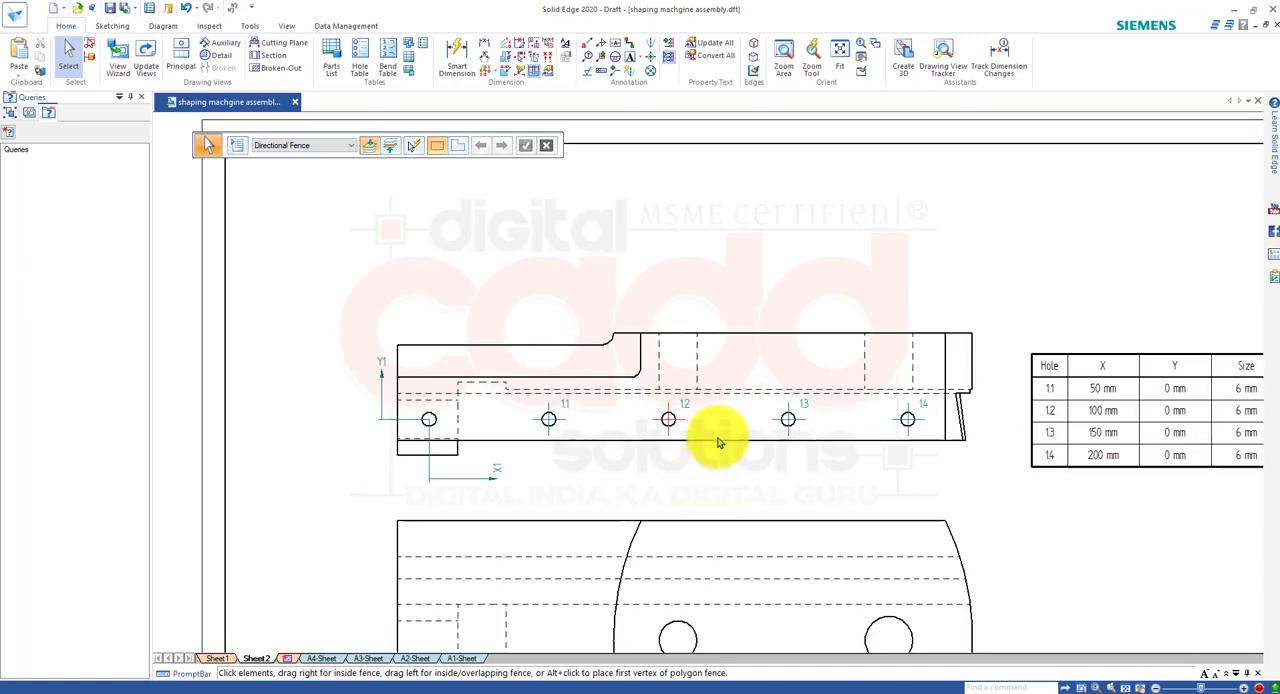
mouse_move(716, 441)
middle_down()
mouse_move(563, 418)
mouse_move(540, 400)
middle_up()
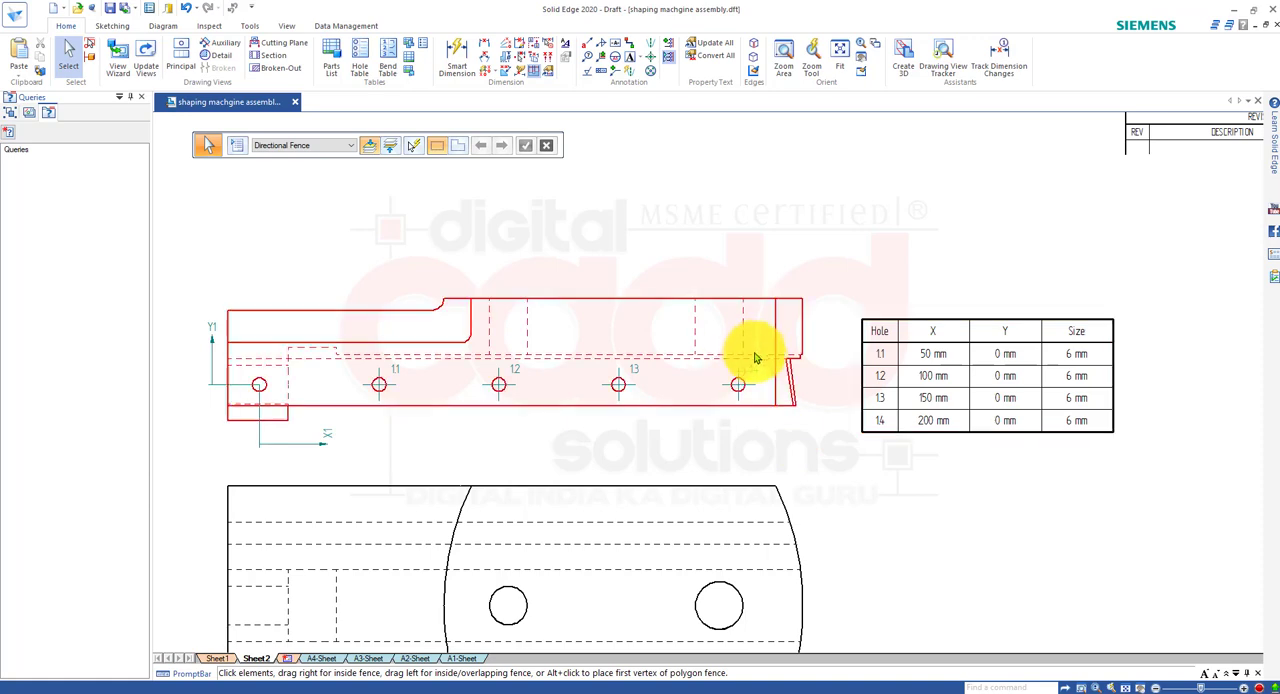
scroll(837, 371, down, 2)
scroll(743, 400, up, 10)
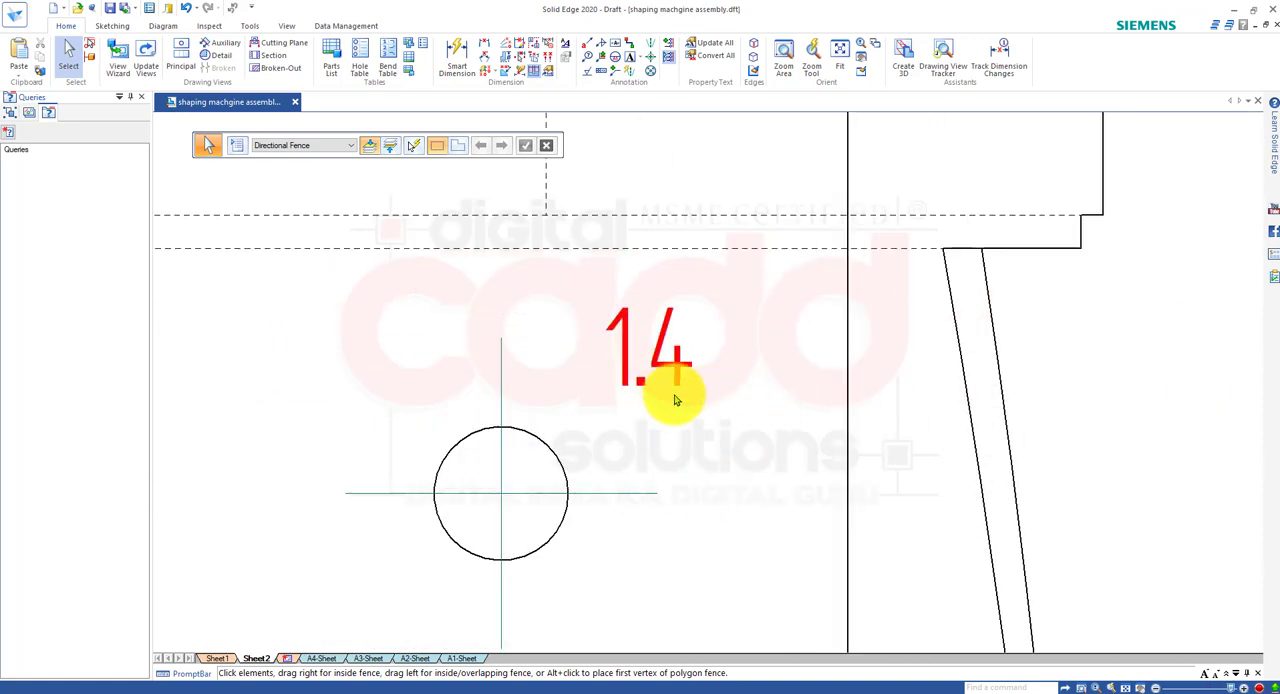
scroll(675, 400, down, 3)
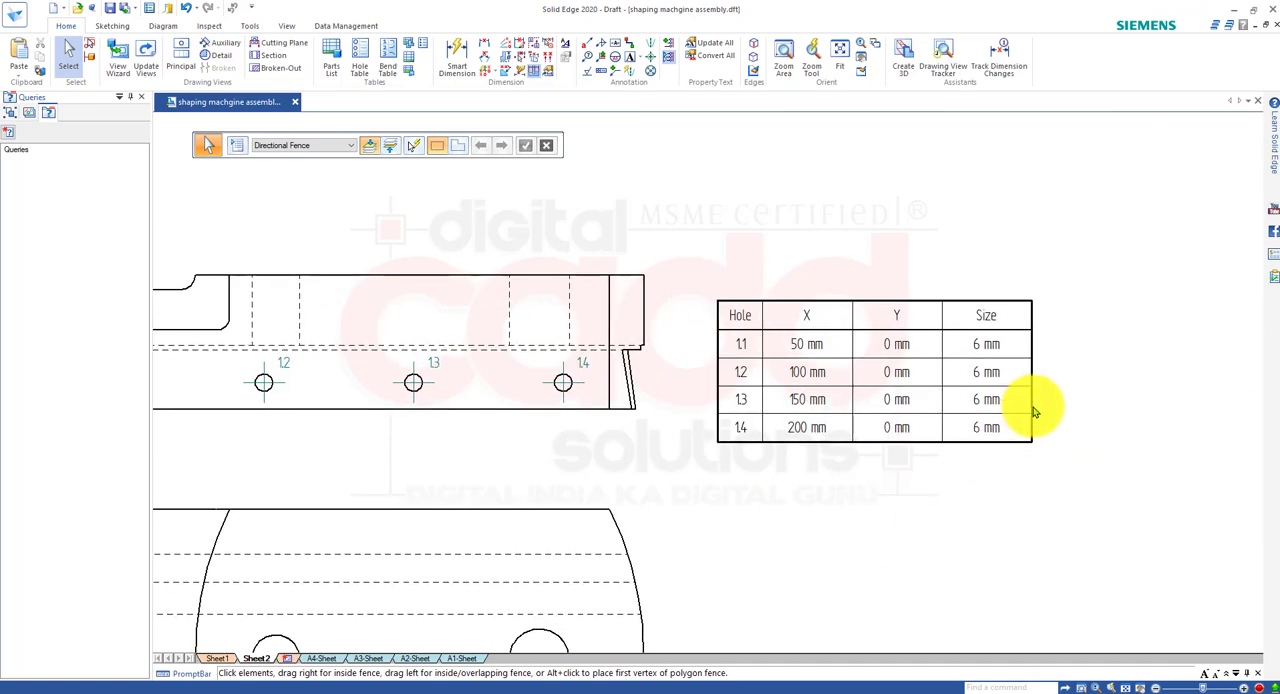
scroll(1050, 400, up, 4)
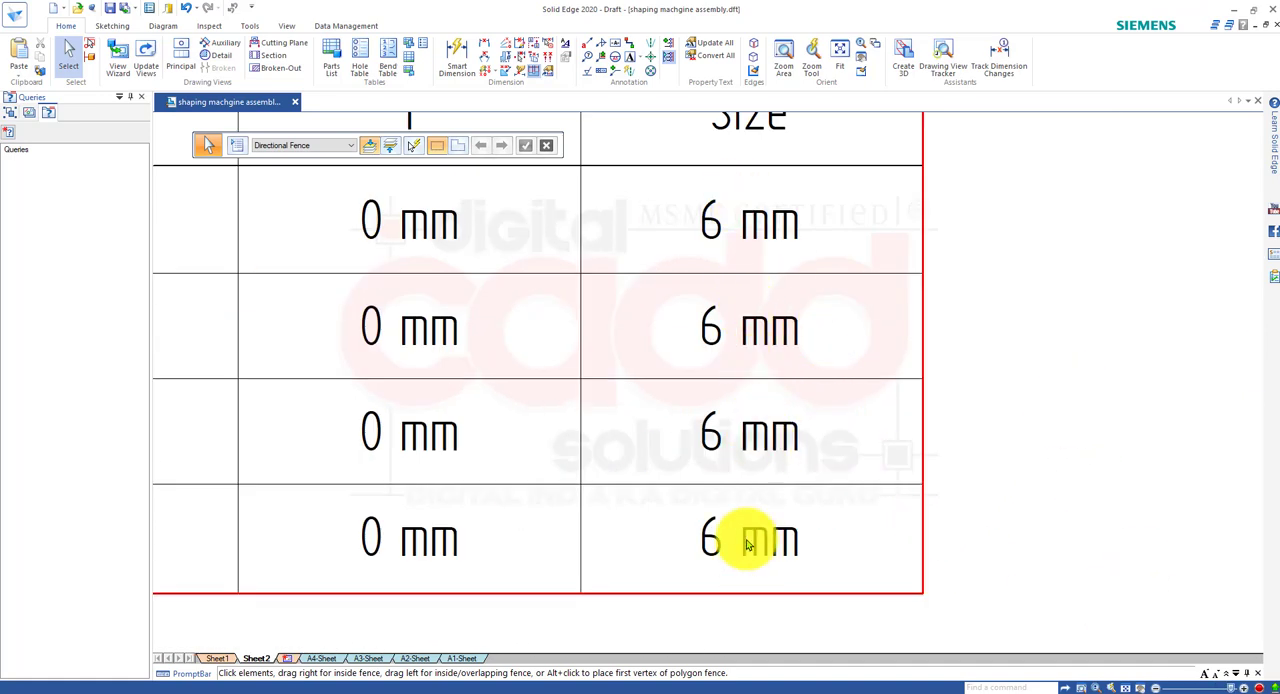
scroll(797, 489, down, 5)
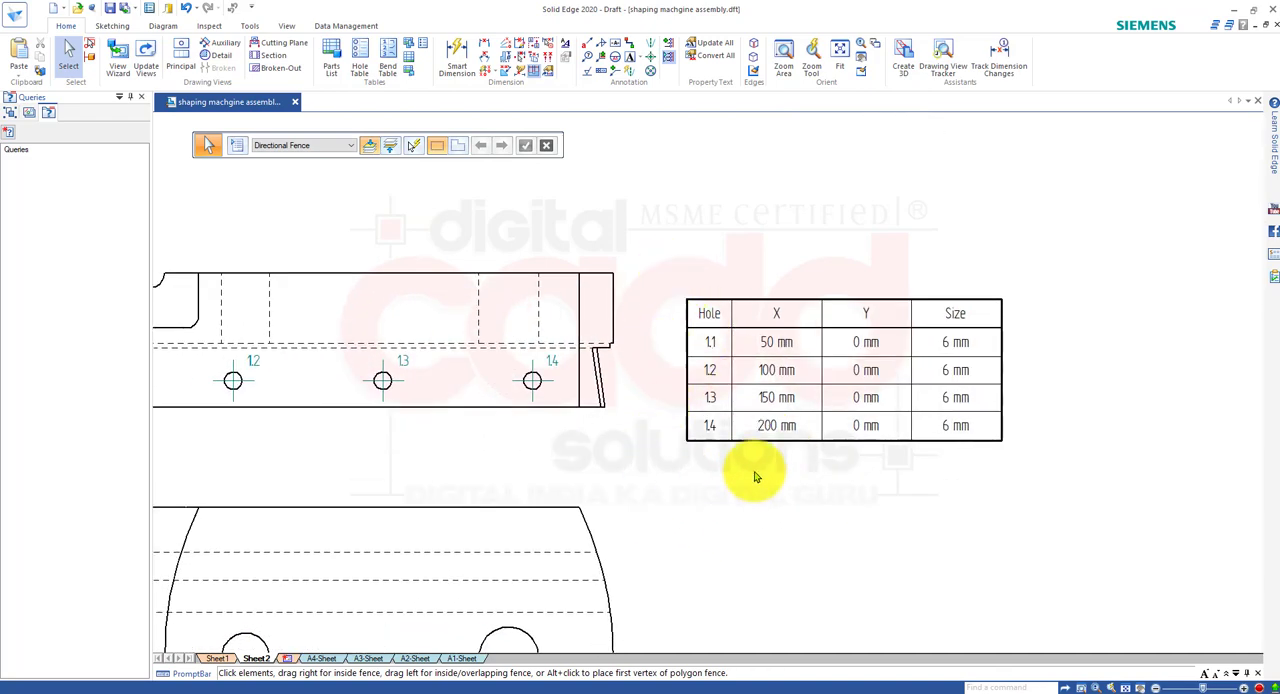
scroll(766, 366, down, 3)
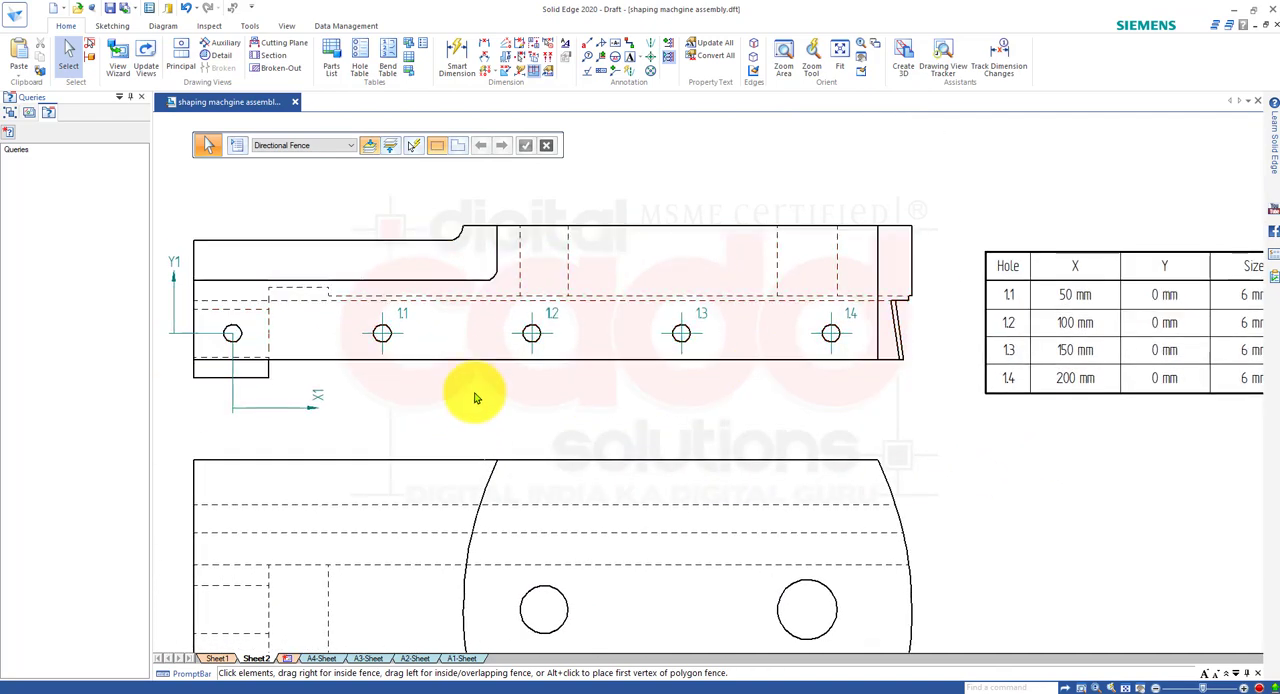
scroll(340, 400, down, 3)
scroll(348, 395, up, 1)
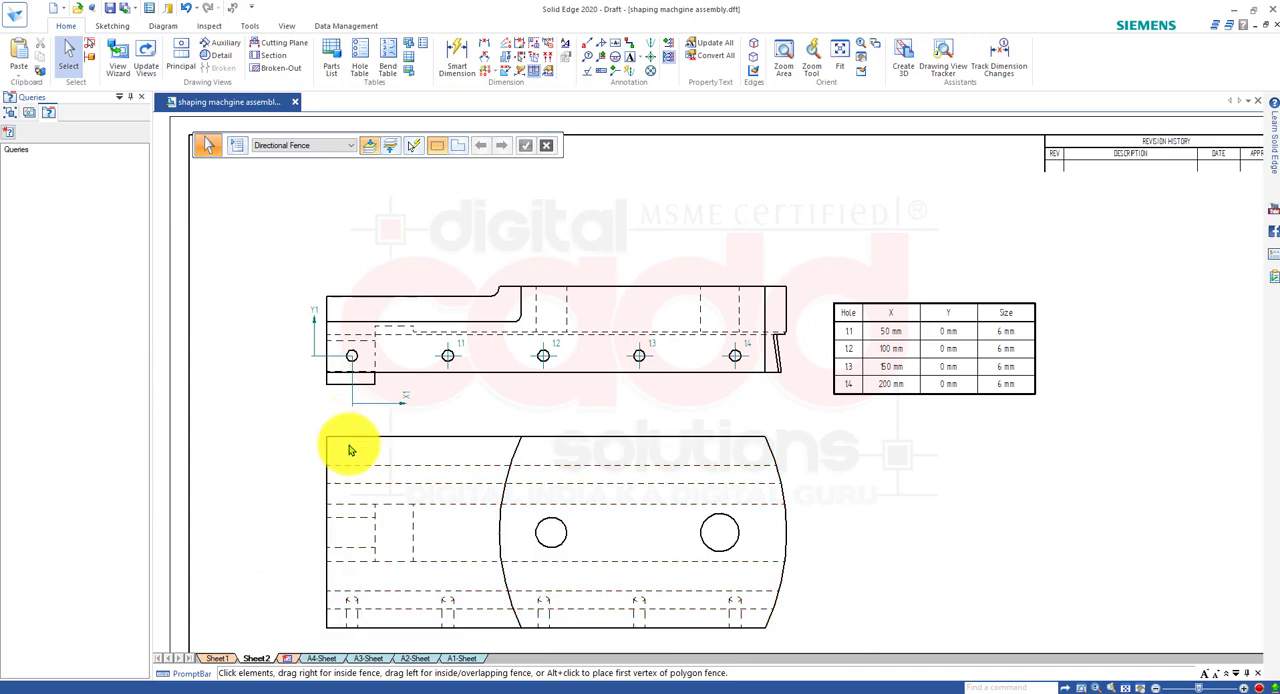
scroll(306, 397, up, 4)
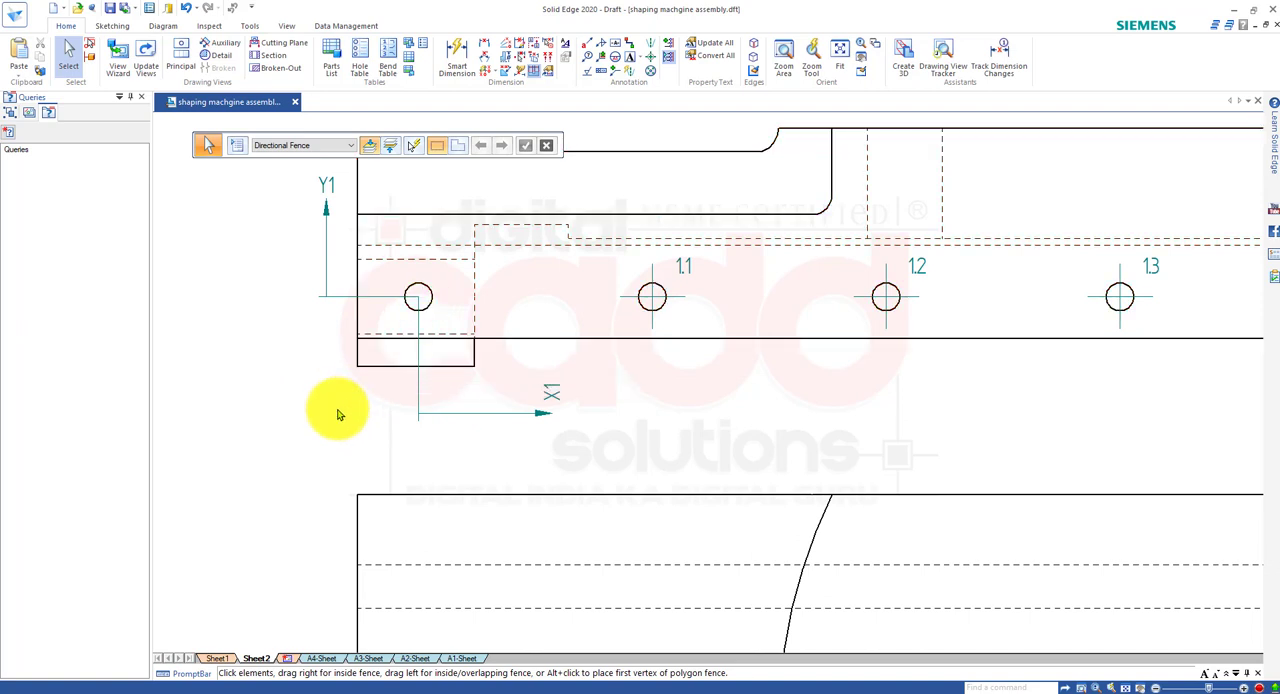
scroll(413, 435, down, 2)
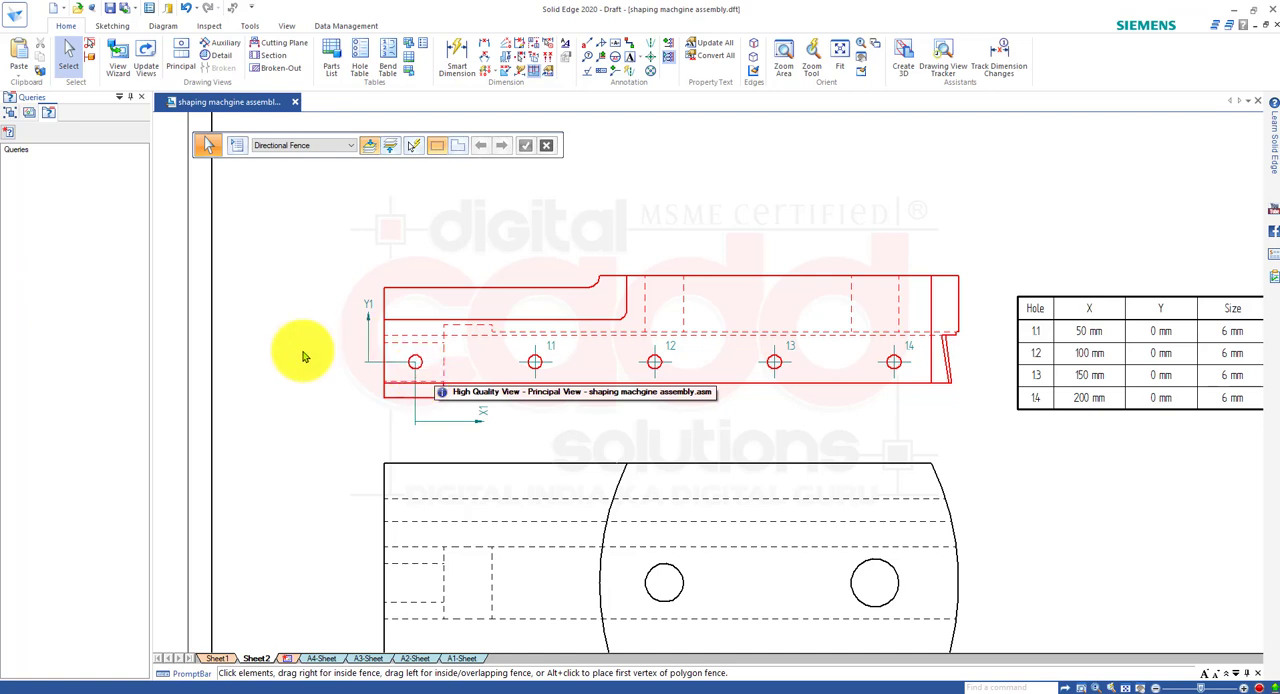
scroll(415, 385, up, 2)
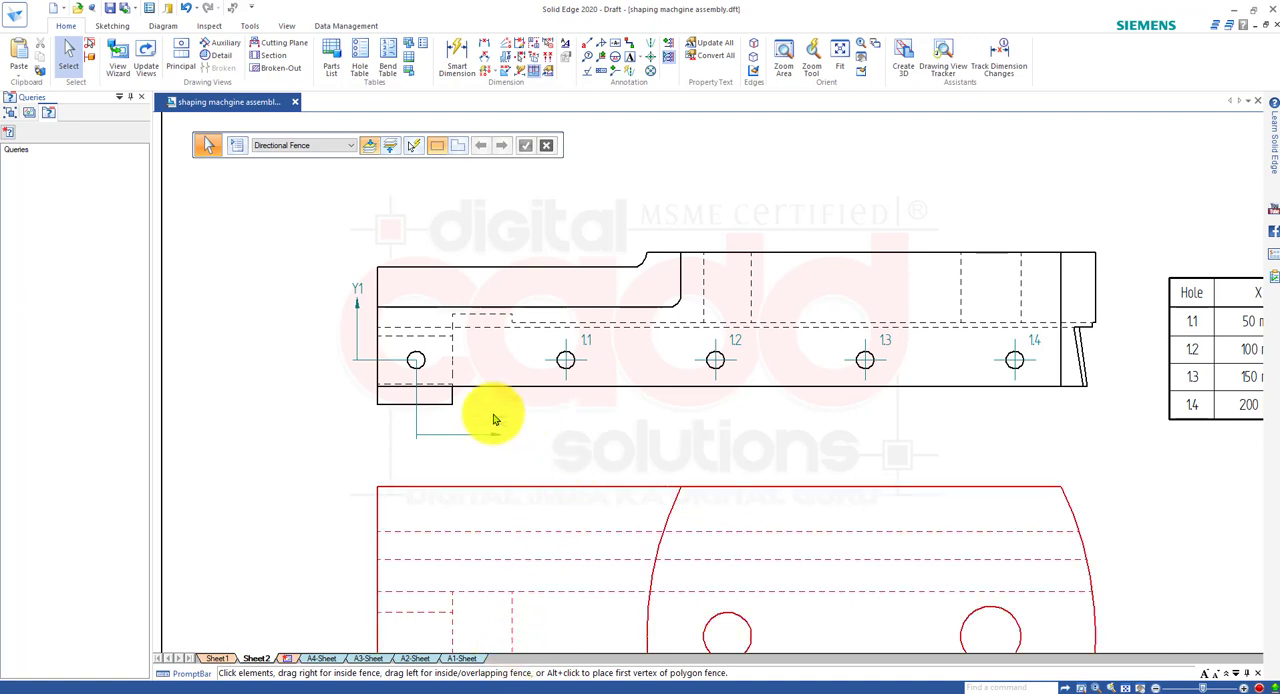
Delete the origin datum at the leftmost hole and the hole table beside the side view.
click(428, 378)
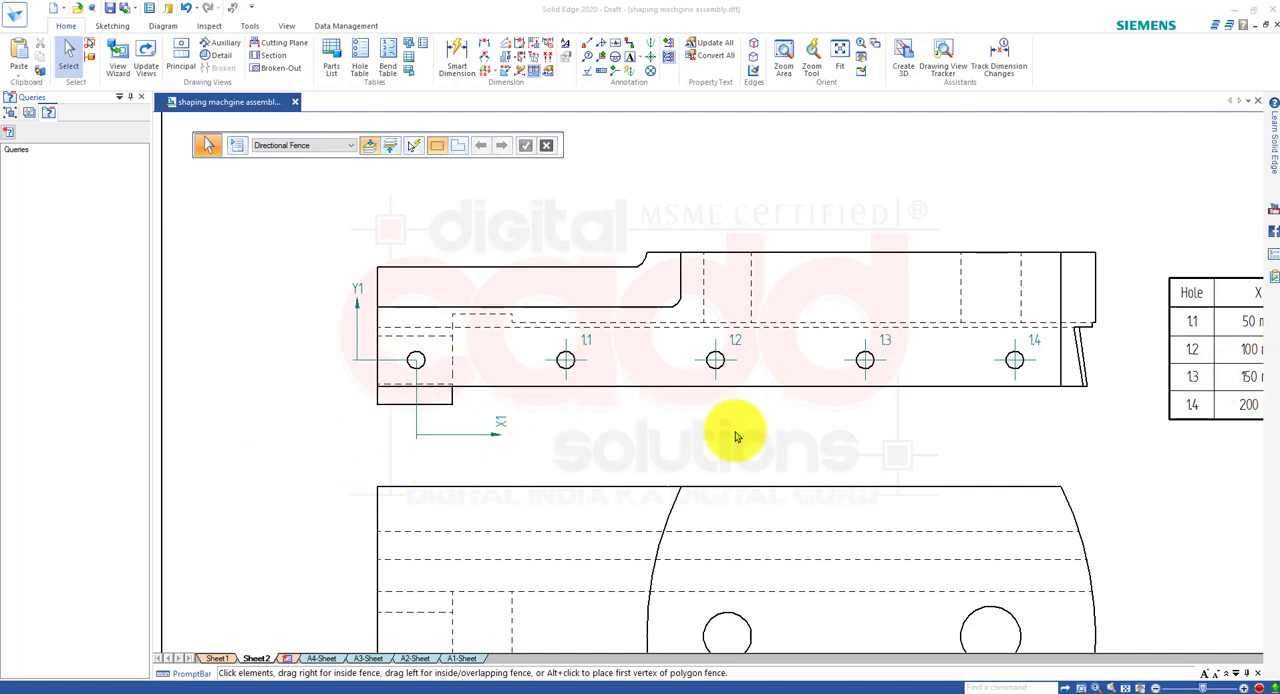
click(495, 436)
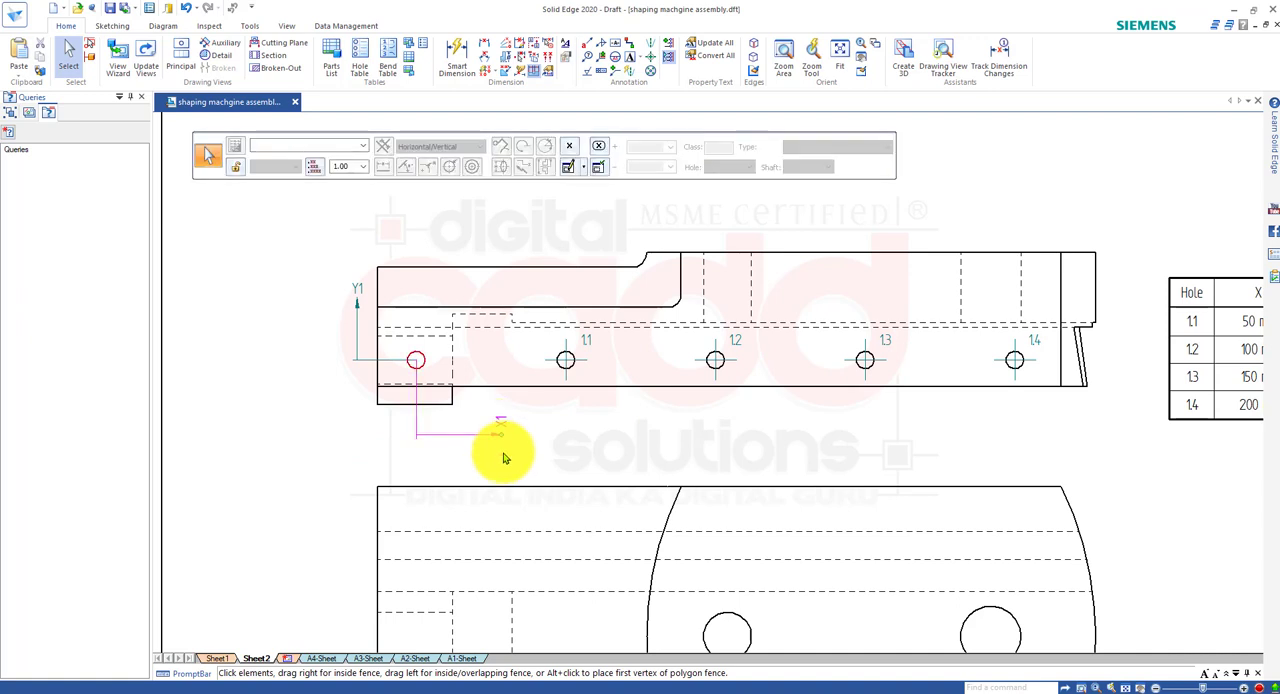
key(Delete)
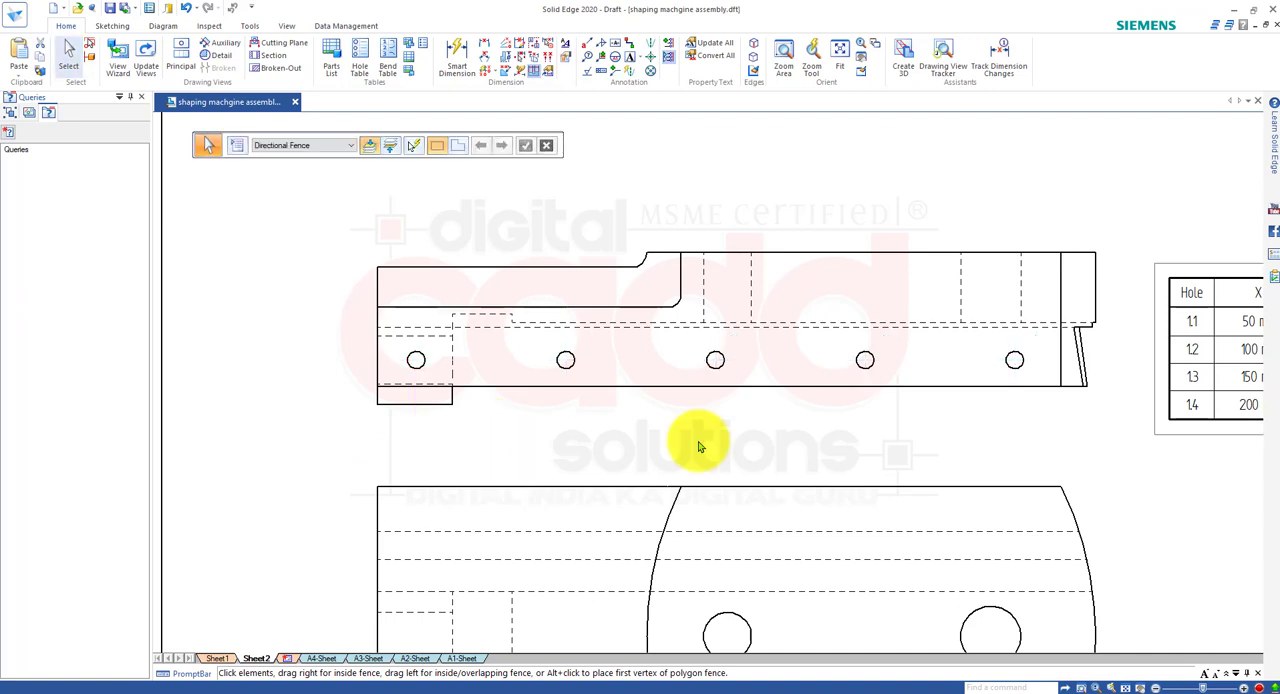
middle_drag(576, 438, 337, 462)
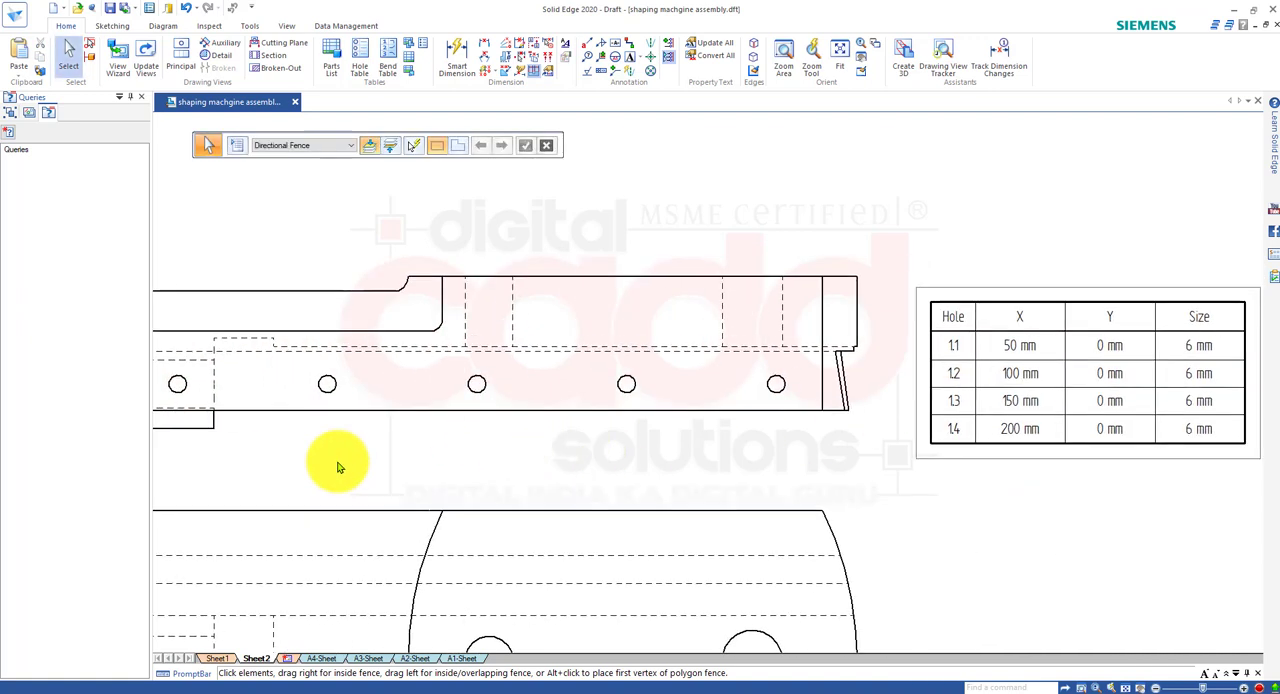
click(1047, 438)
key(Delete)
scroll(799, 480, down, 3)
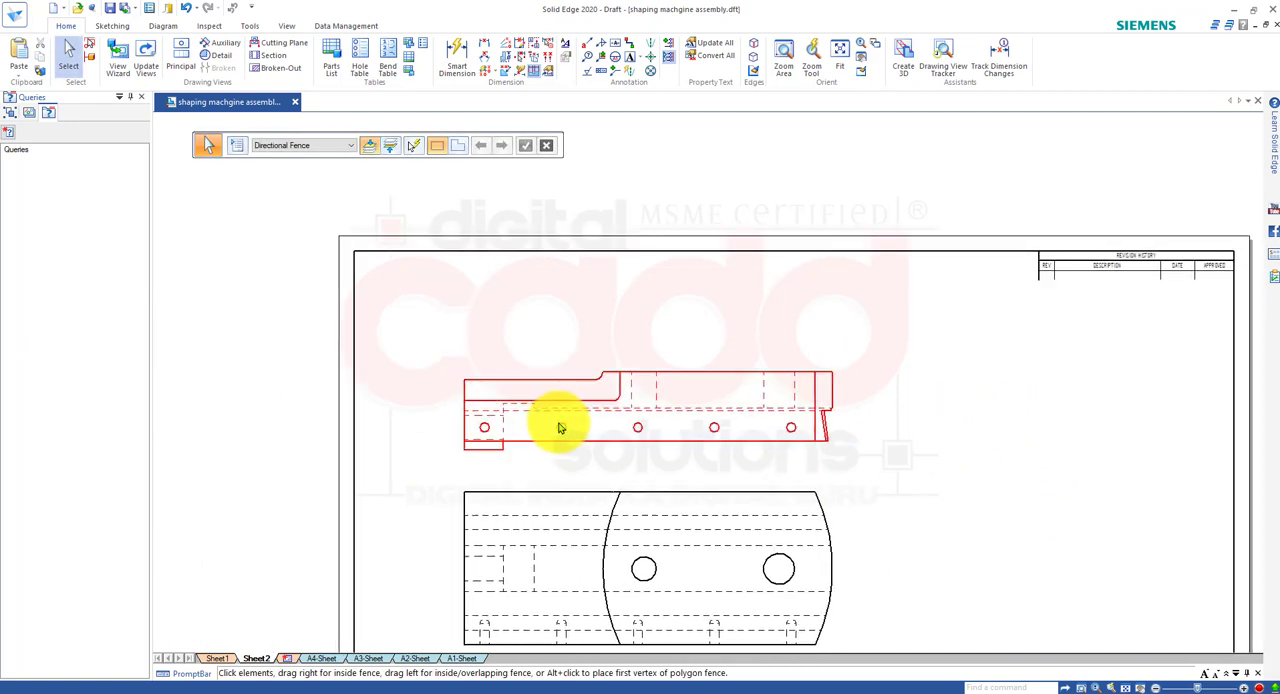
Define a hole table origin at the side view's lower-left corner, with X1 along the bottom edge and Y1 along the left edge.
middle_drag(560, 428, 582, 422)
scroll(583, 422, up, 2)
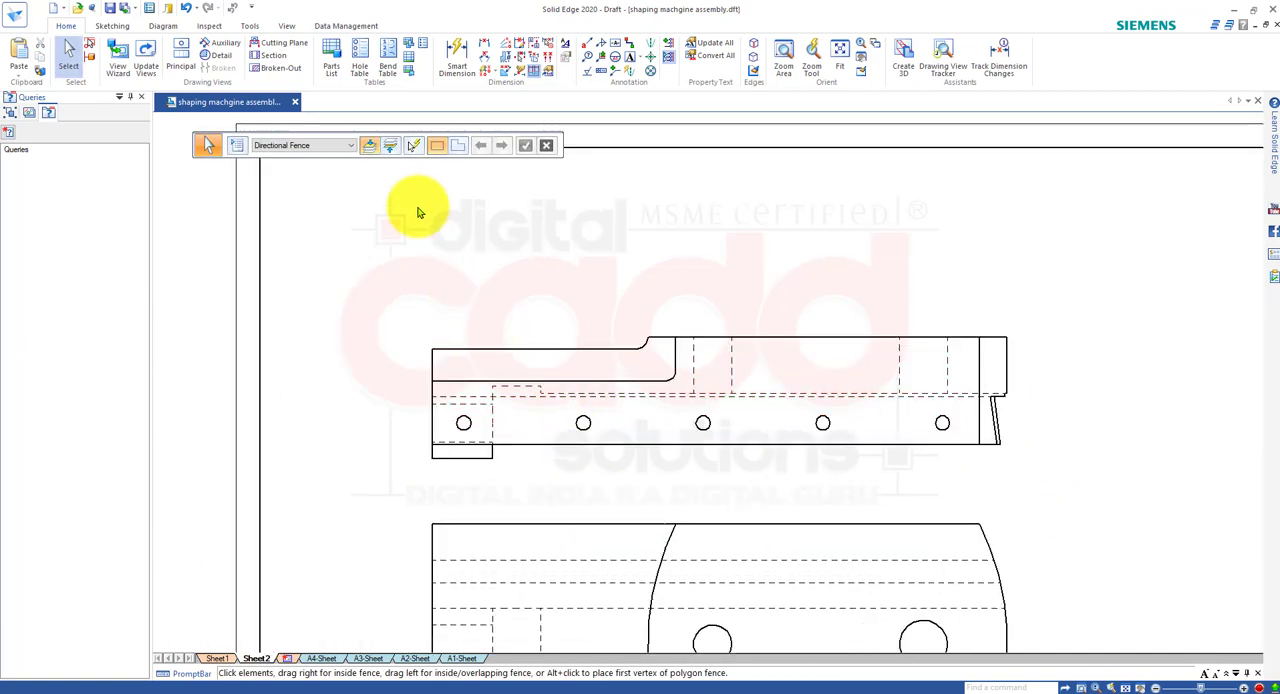
click(359, 66)
scroll(440, 365, up, 2)
scroll(440, 452, up, 2)
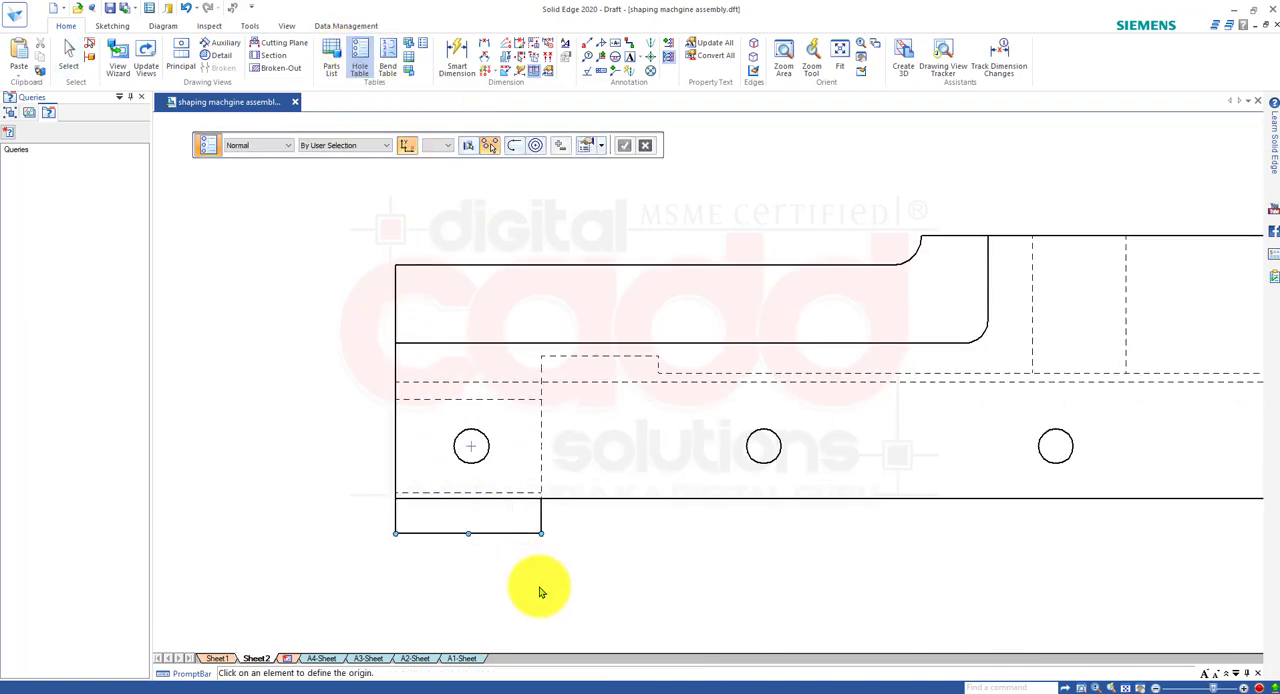
click(398, 537)
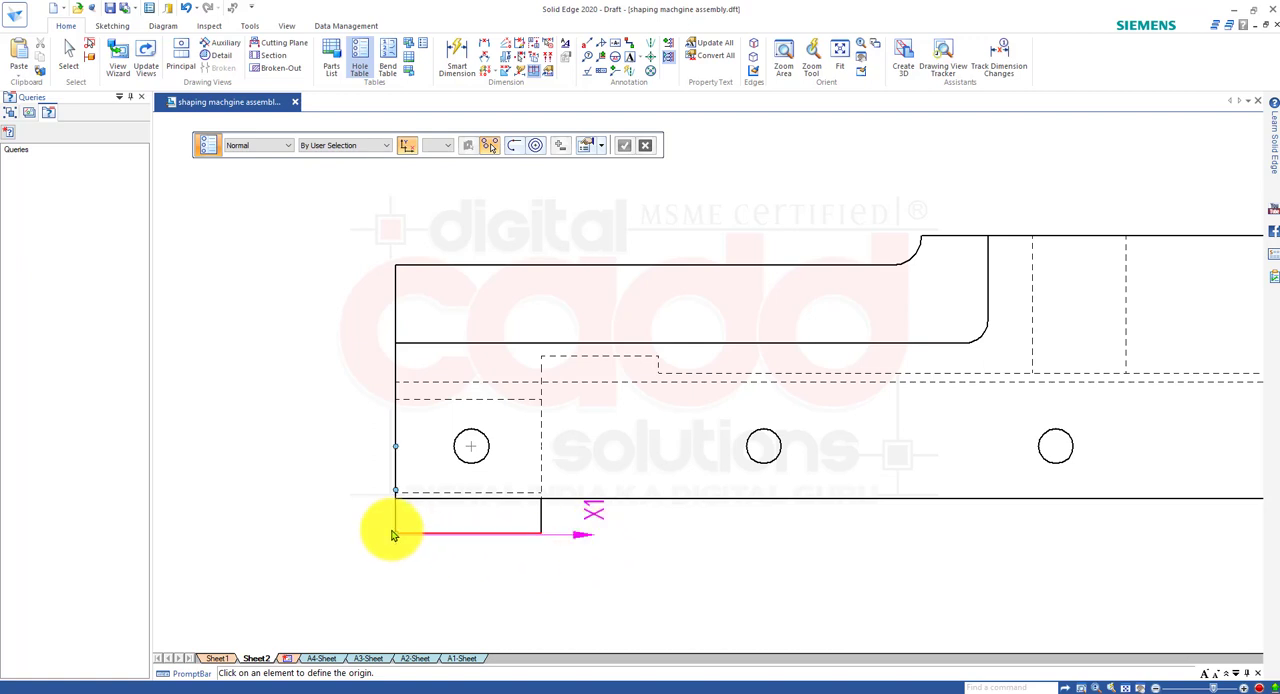
click(398, 235)
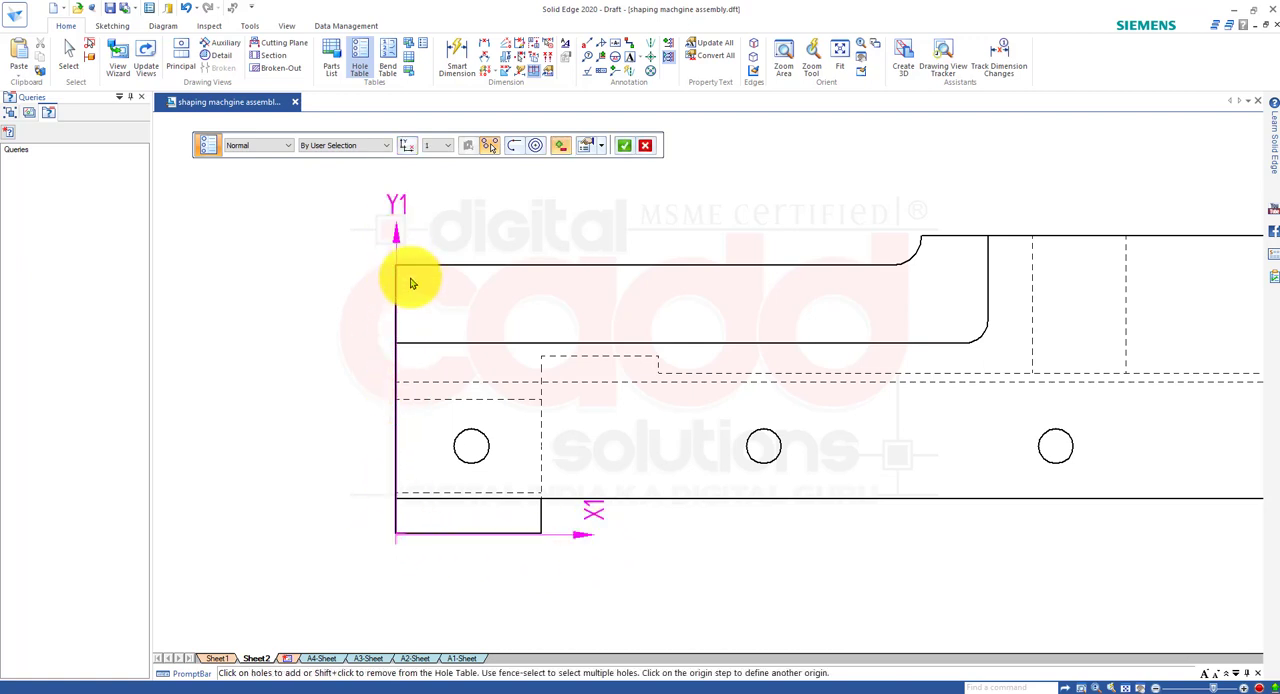
Include all five holes of the side view in the hole table.
scroll(315, 430, down, 3)
scroll(460, 490, up, 3)
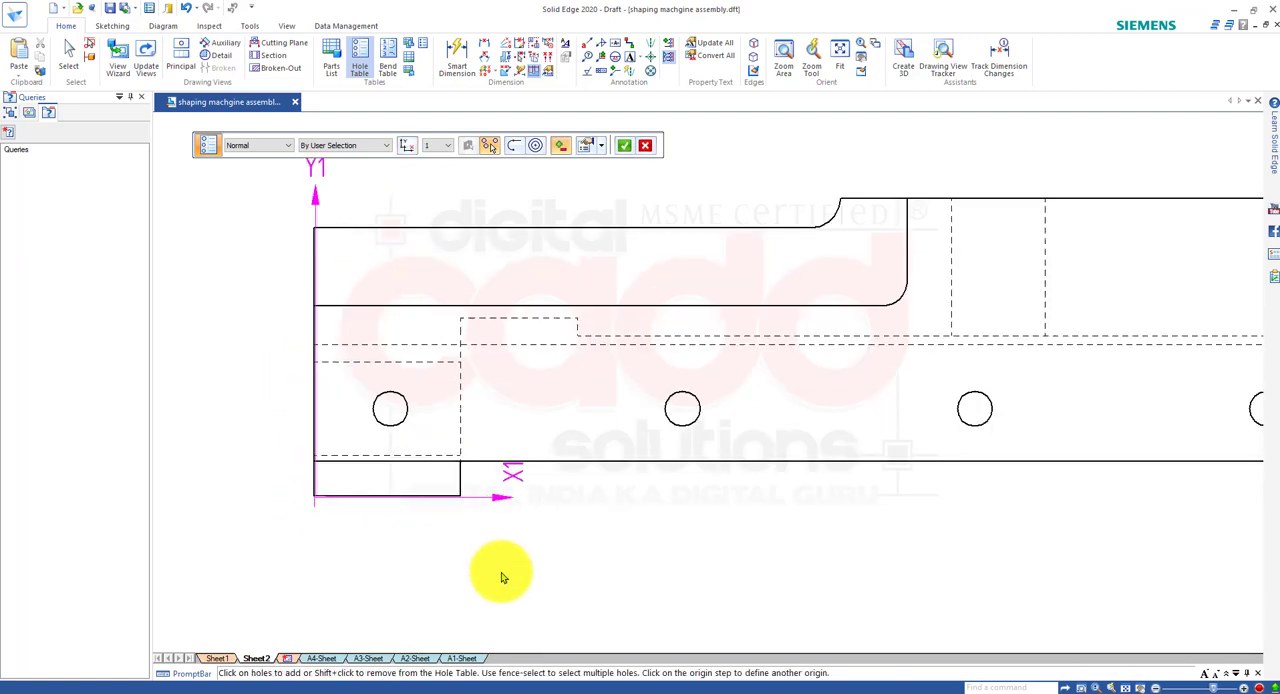
click(693, 427)
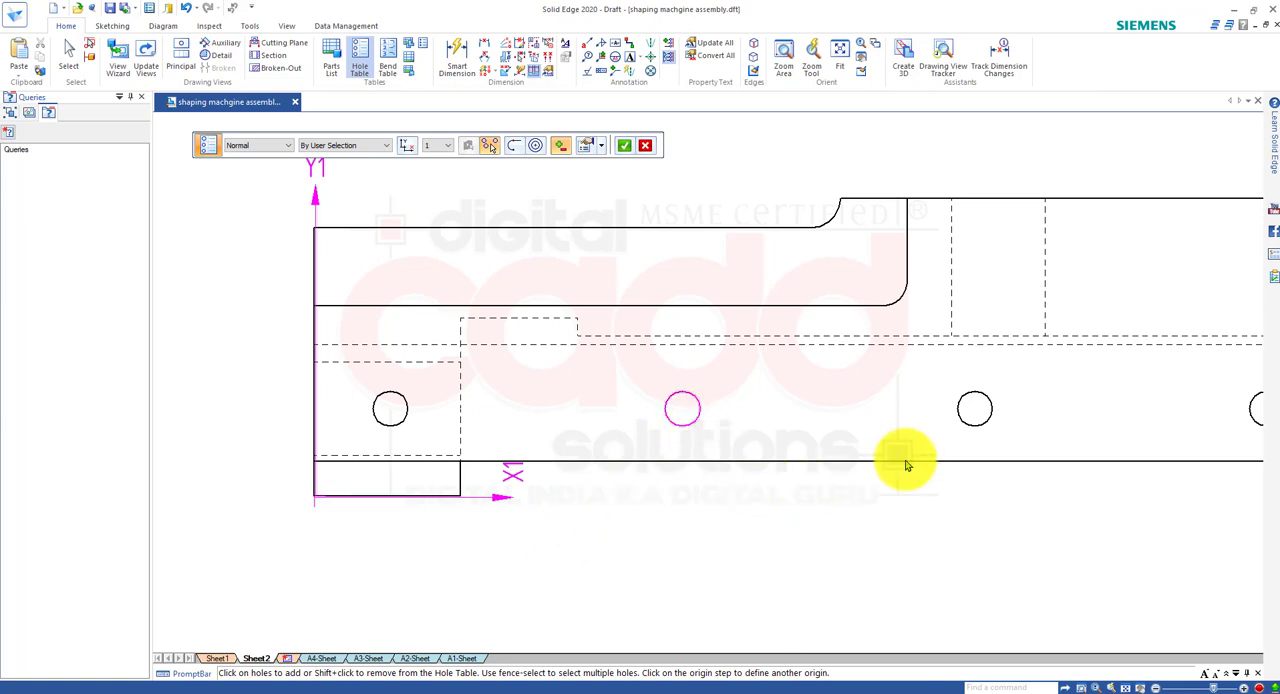
click(964, 430)
scroll(800, 450, down, 3)
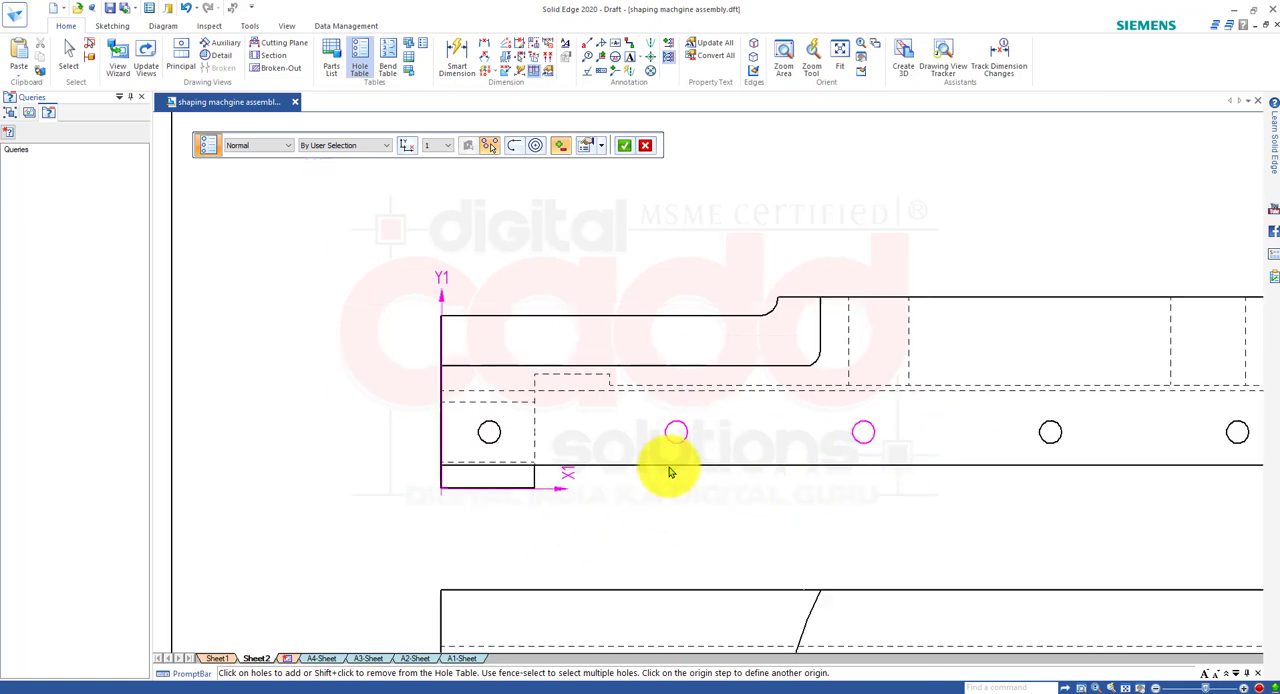
click(978, 442)
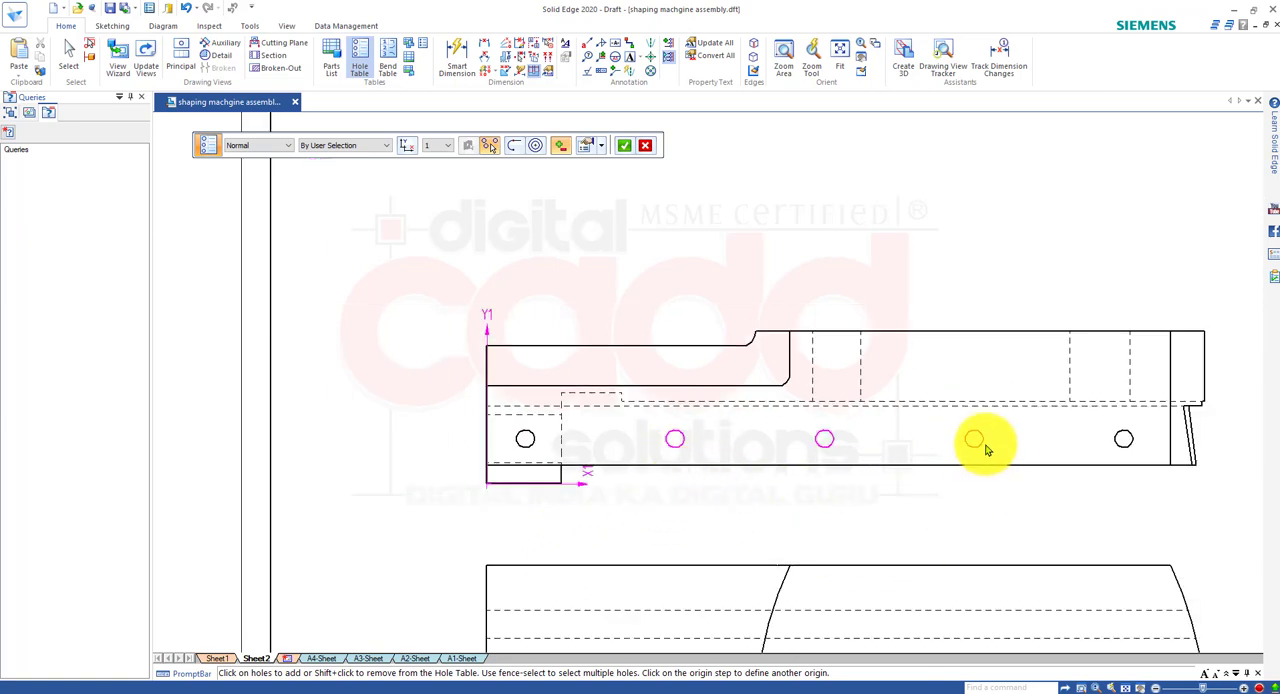
click(1127, 455)
click(524, 441)
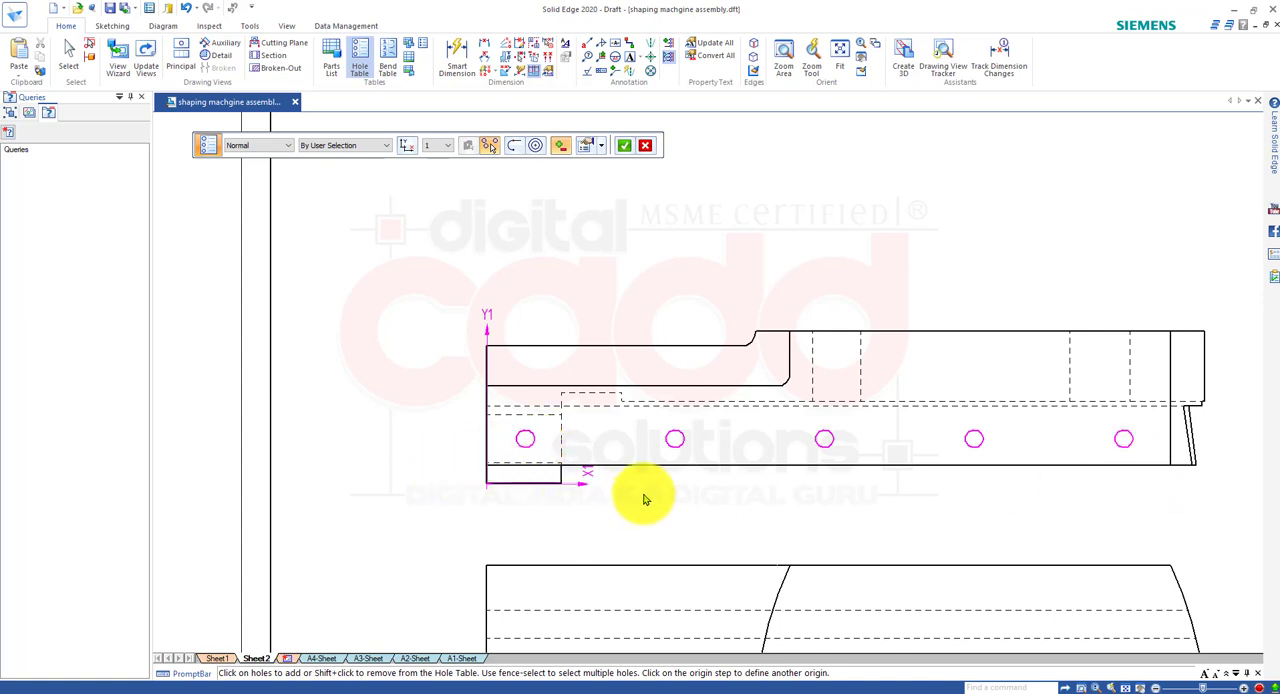
Finish the hole selection and place the hole table beside the side view.
middle_drag(1163, 506, 1012, 473)
right_click(1181, 394)
middle_drag(1110, 424, 905, 350)
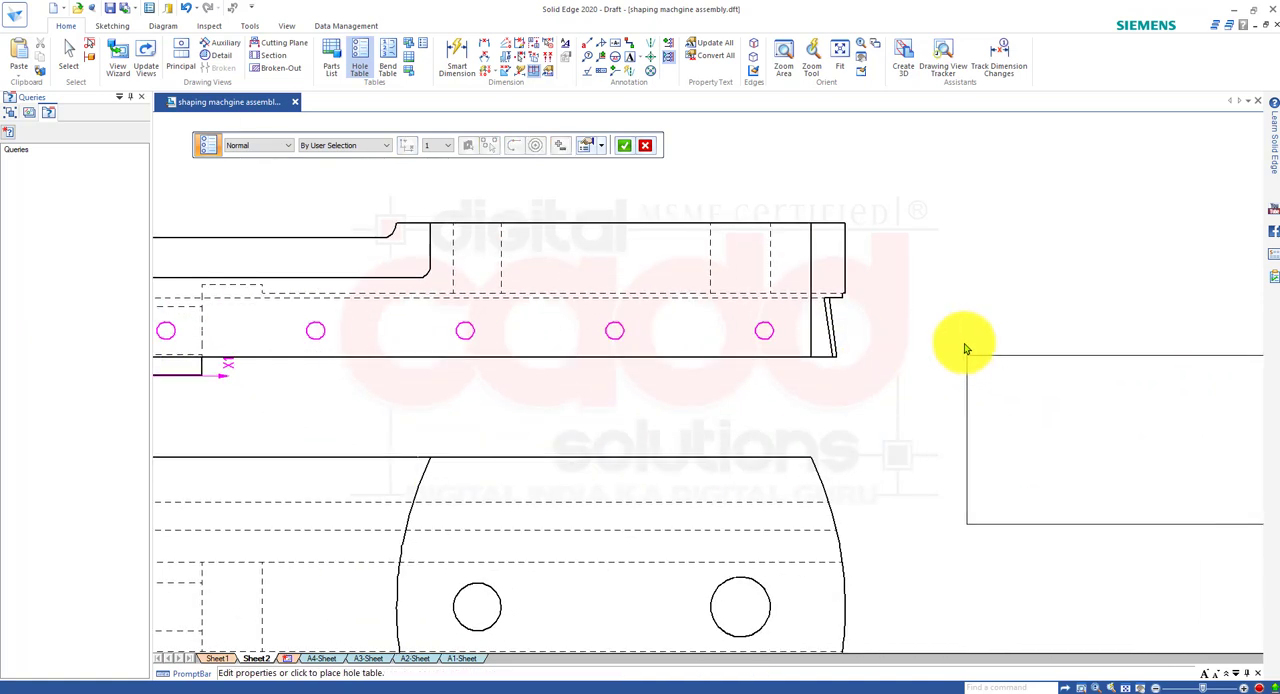
click(916, 316)
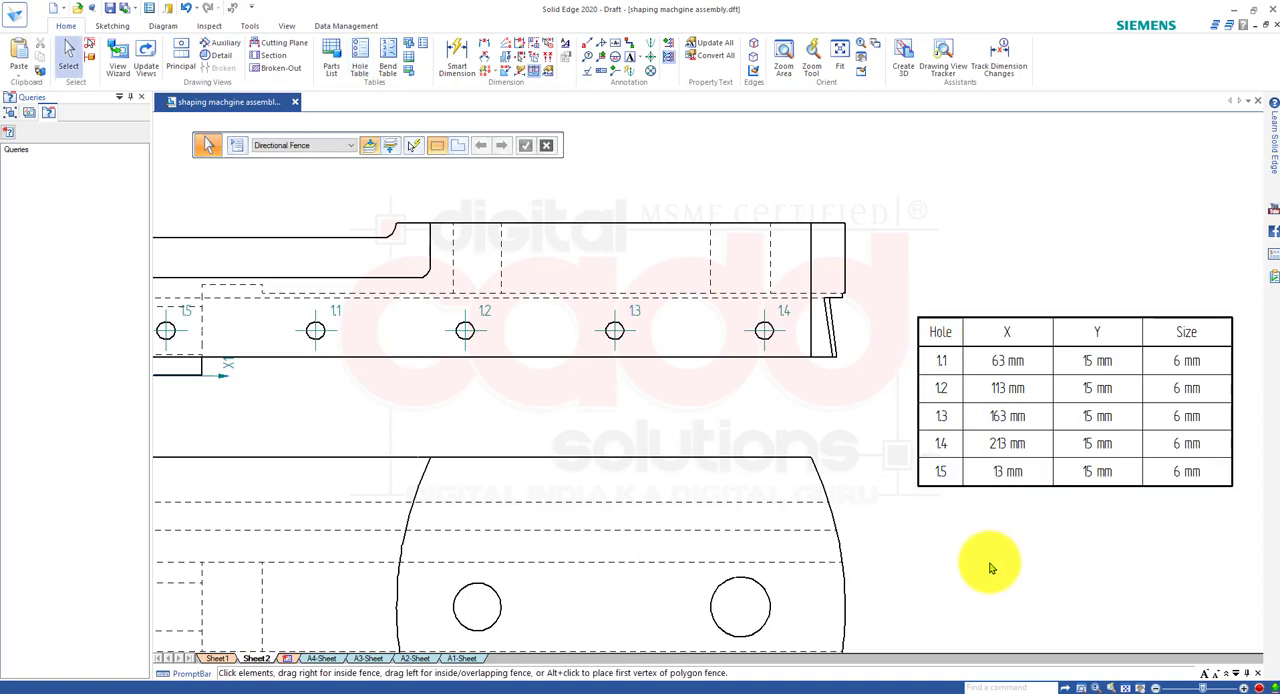
Compare the hole table's X, Y and size entries with the side view's hole labels and its corner origin datums.
scroll(994, 557, down, 2)
scroll(1165, 520, up, 3)
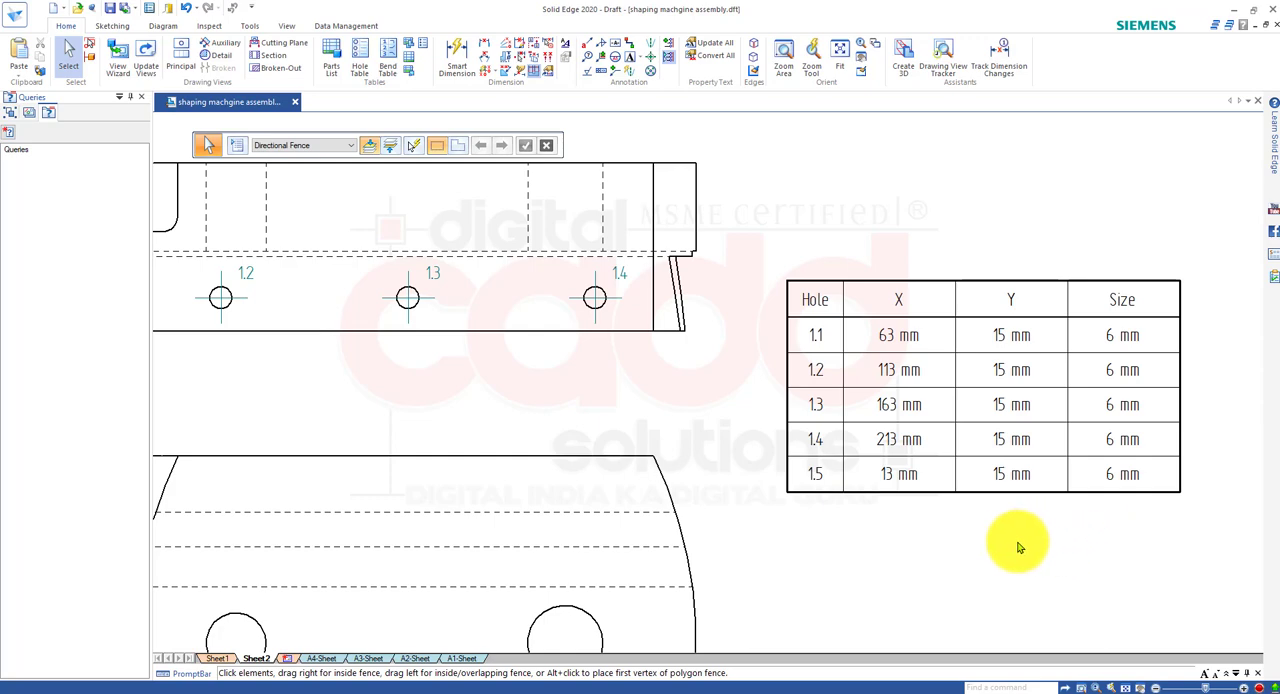
middle_drag(948, 520, 1203, 494)
middle_drag(279, 380, 577, 471)
scroll(423, 390, up, 3)
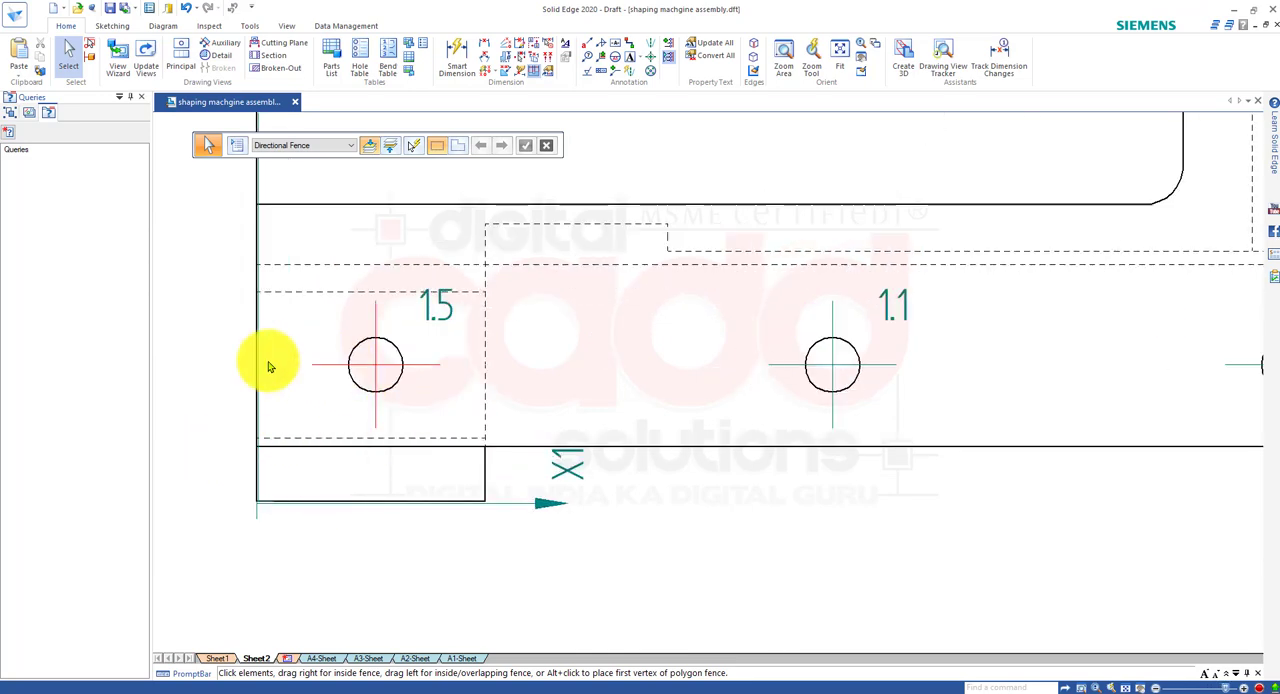
scroll(340, 445, down, 3)
mouse_move(1000, 480)
middle_down()
mouse_move(427, 344)
mouse_move(200, 352)
middle_up()
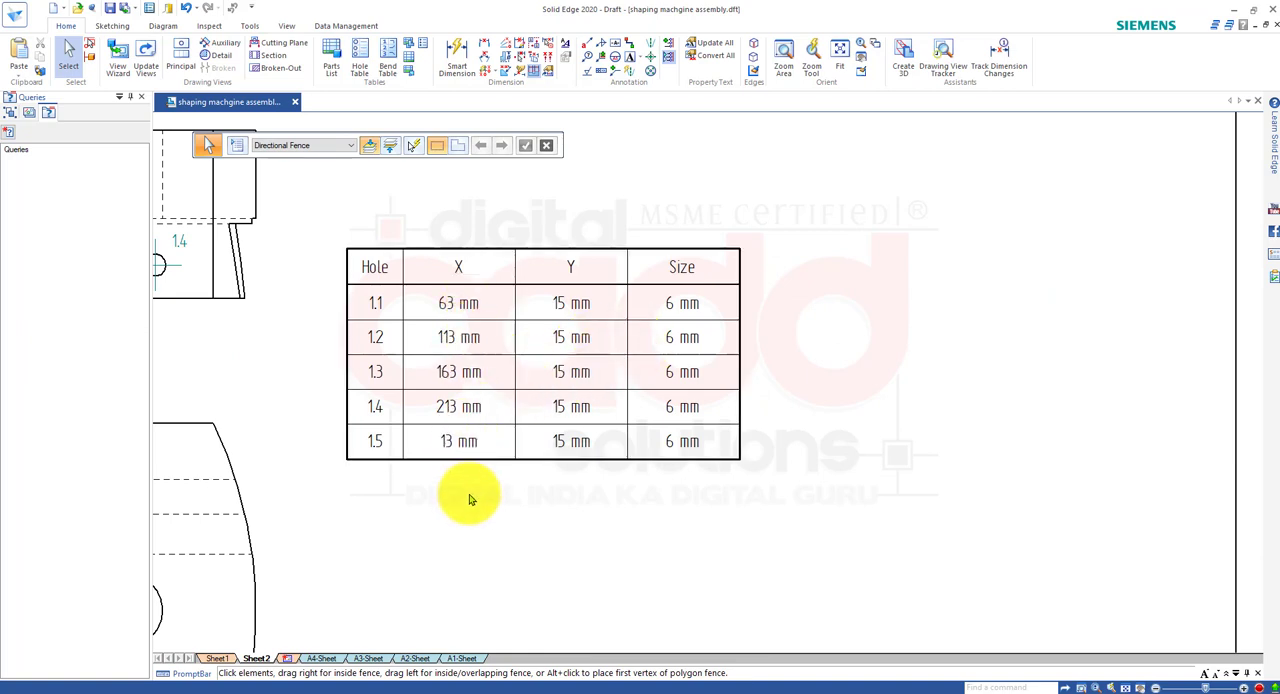
mouse_move(466, 494)
middle_down()
mouse_move(521, 514)
mouse_move(1262, 584)
middle_up()
middle_drag(338, 430, 504, 451)
scroll(380, 420, up, 3)
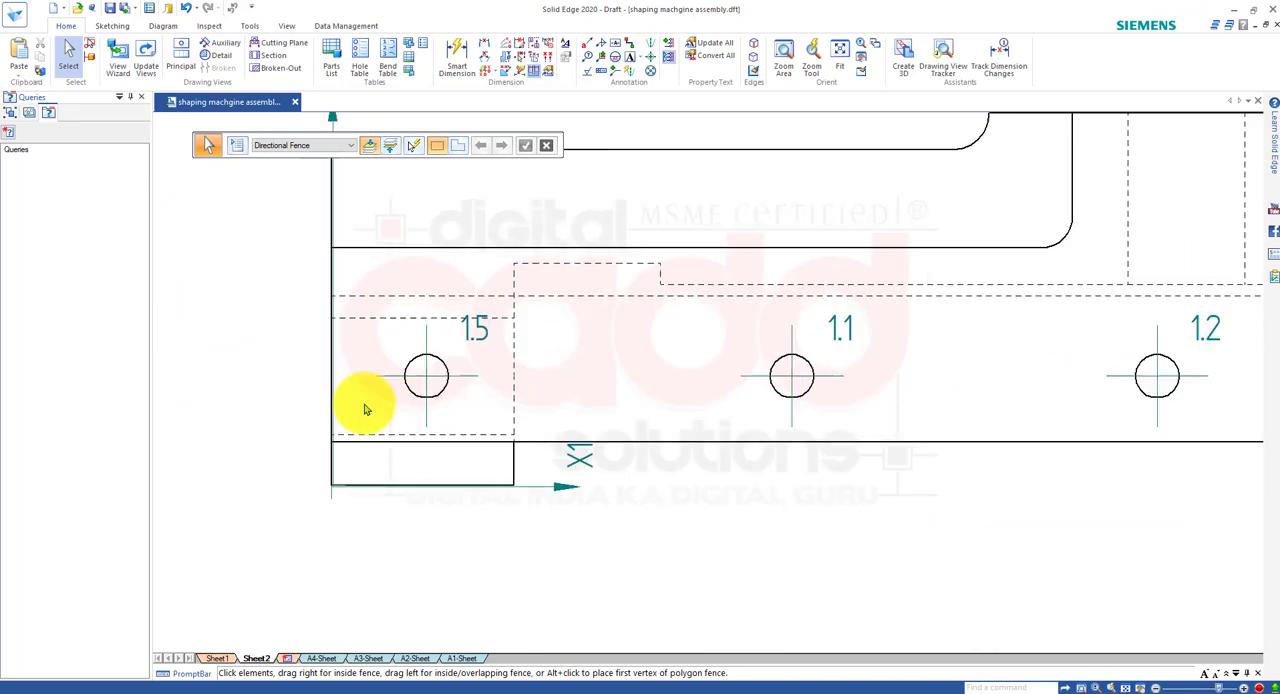
scroll(358, 414, down, 3)
middle_drag(737, 531, 217, 337)
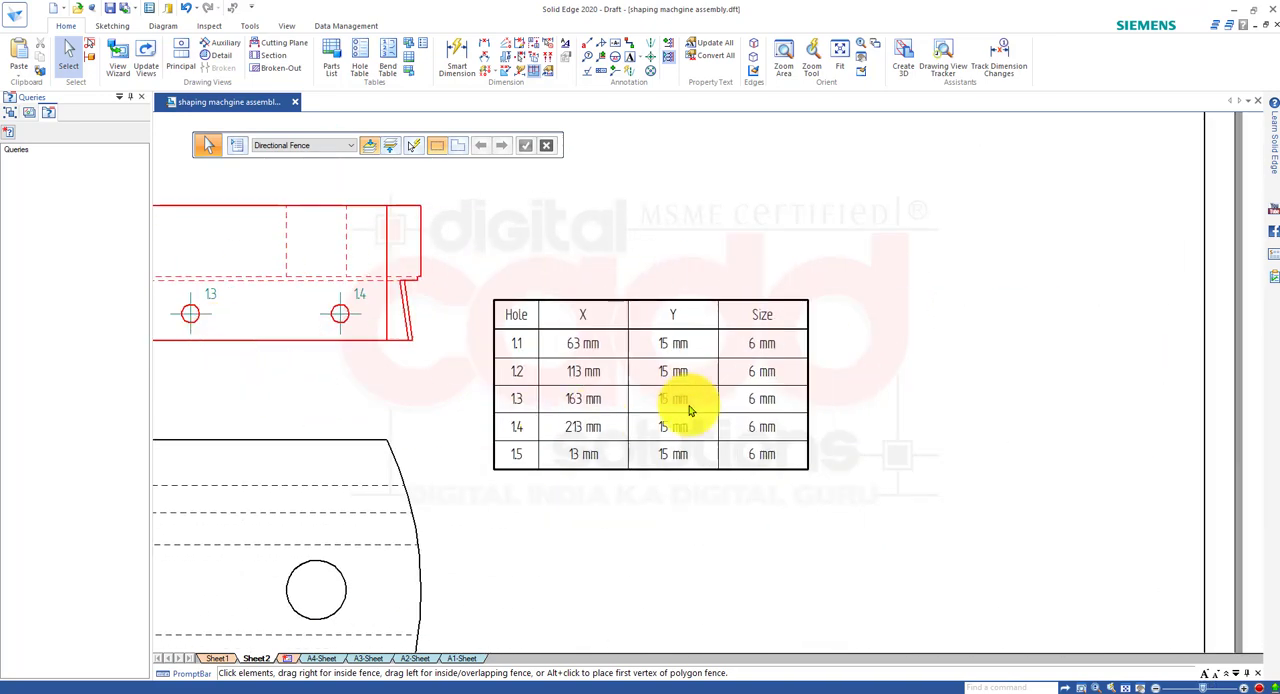
scroll(704, 352, up, 2)
scroll(704, 352, up, 2)
scroll(690, 358, down, 4)
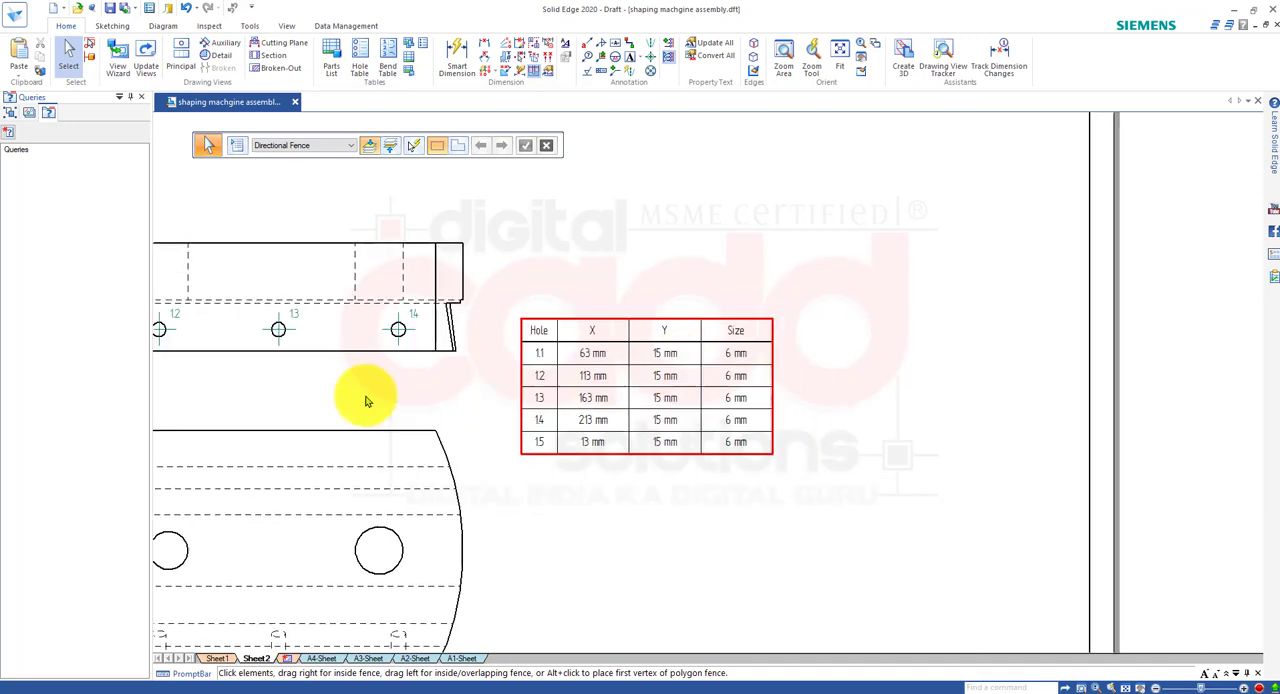
middle_drag(354, 391, 845, 443)
scroll(391, 520, up, 6)
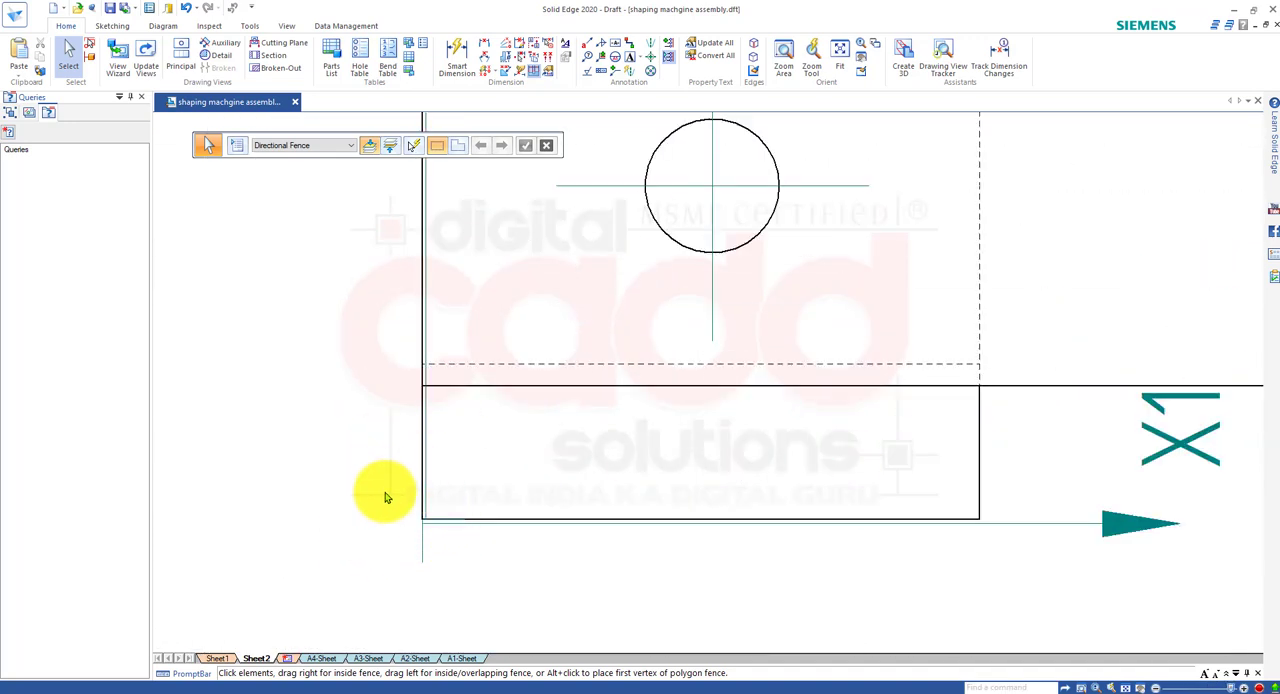
scroll(383, 494, down, 4)
scroll(429, 471, up, 3)
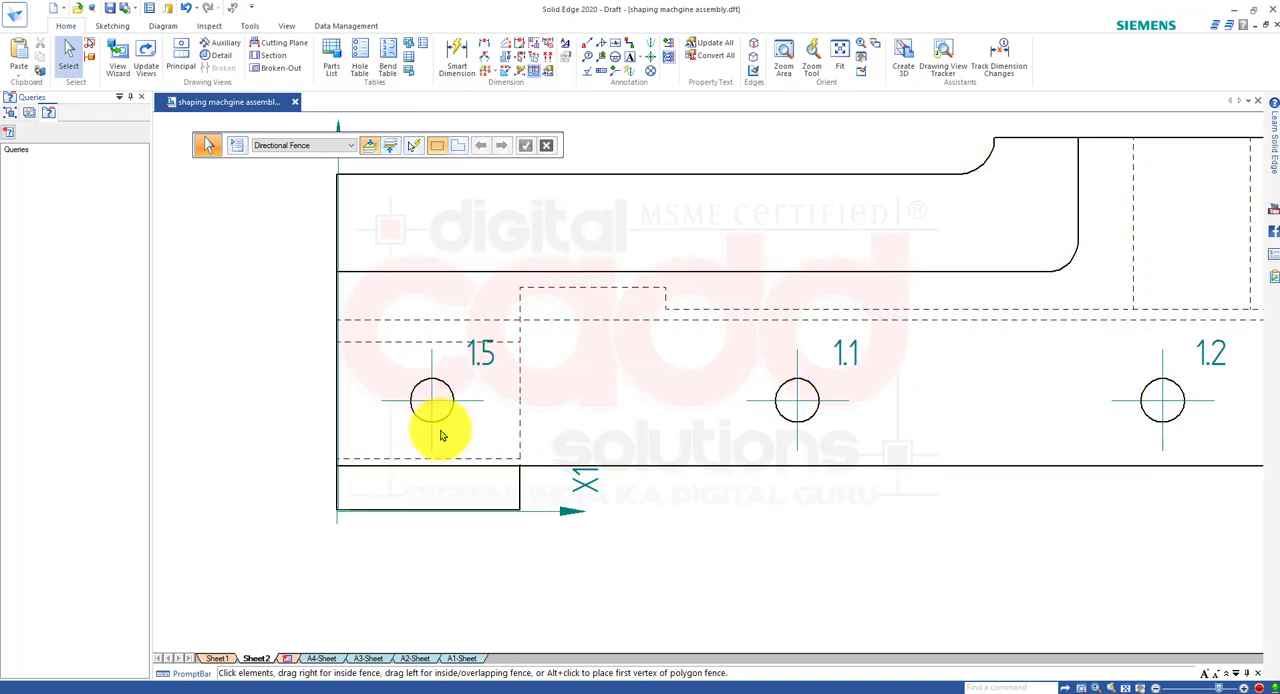
scroll(445, 395, down, 5)
scroll(743, 537, up, 3)
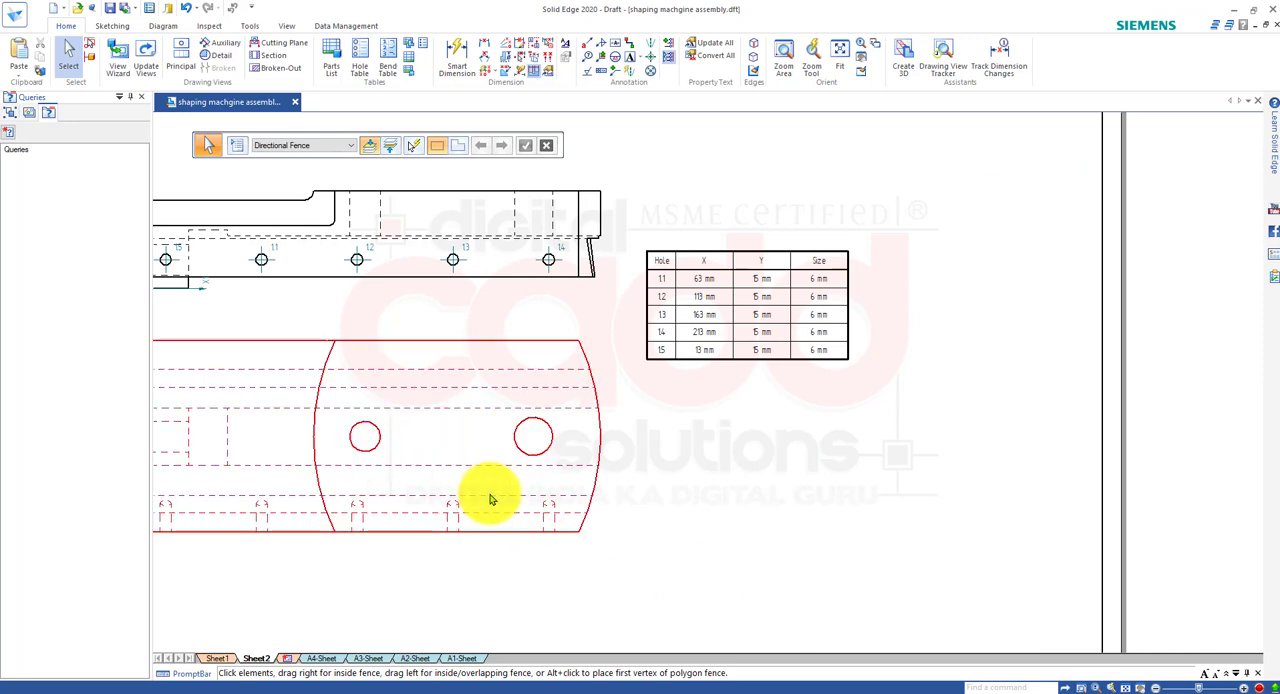
mouse_move(488, 495)
middle_down()
mouse_move(689, 495)
mouse_move(636, 511)
middle_up()
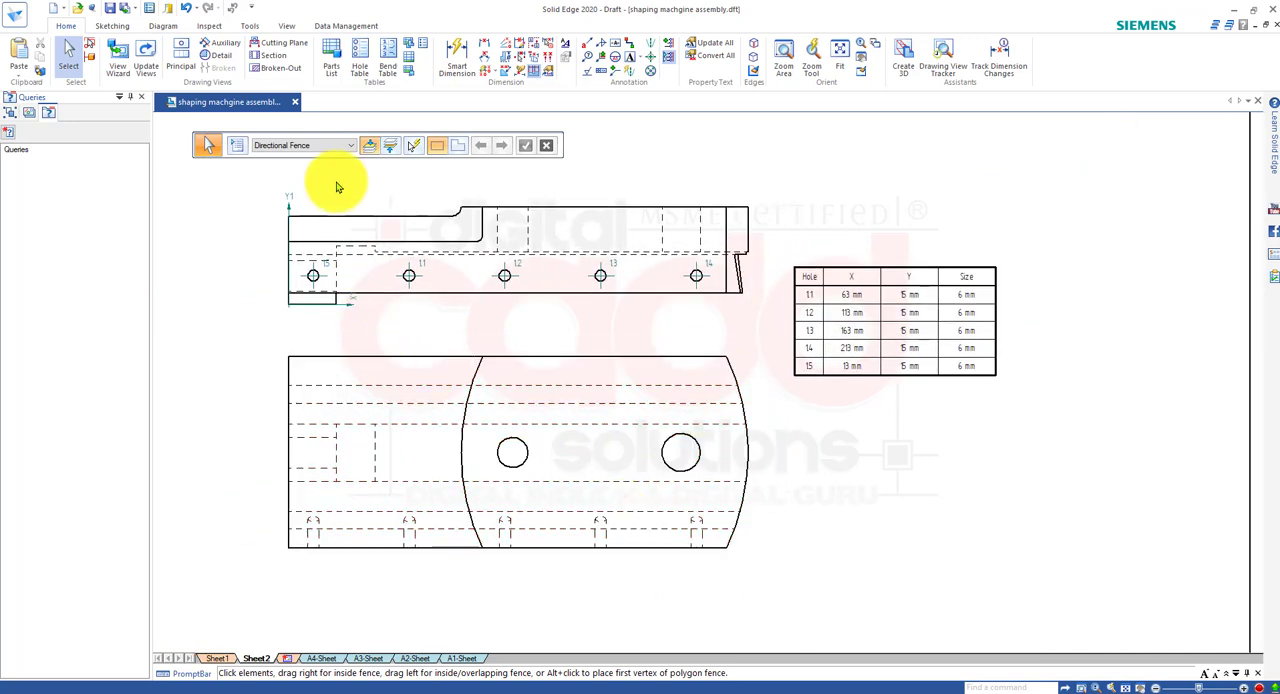
Create a hole table for the plan view's two large holes from its lower-left corner origin and place it beside that view.
click(362, 70)
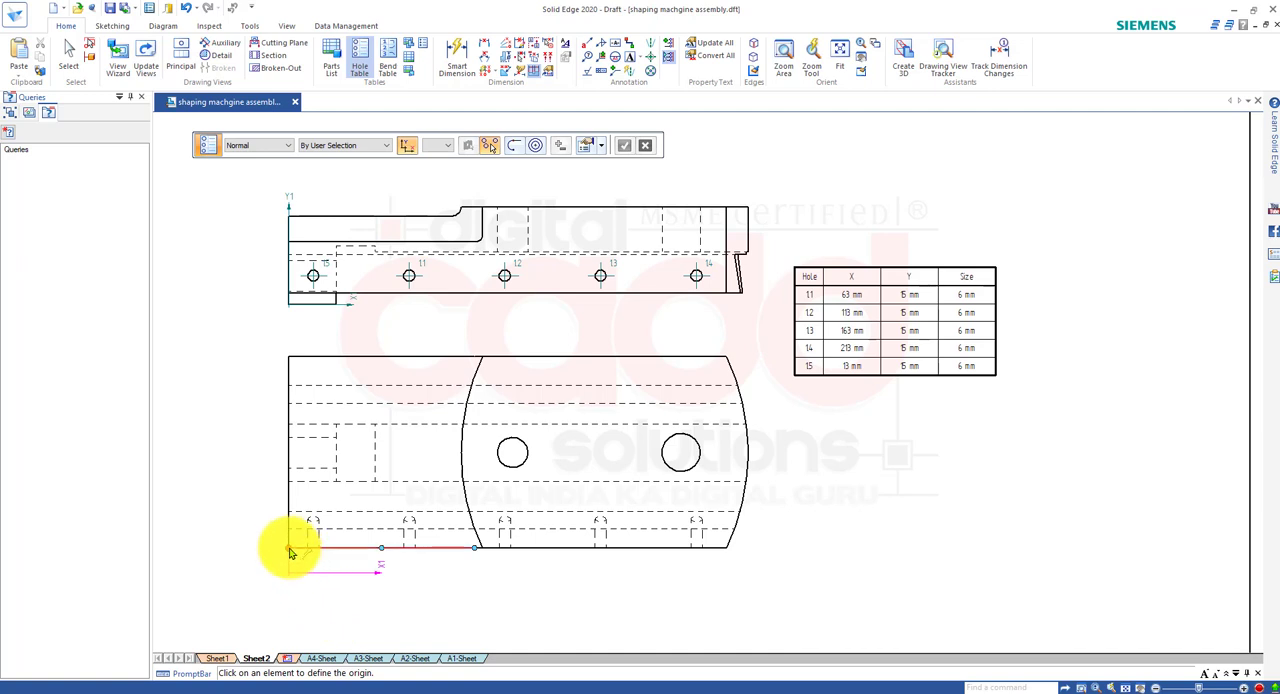
click(258, 478)
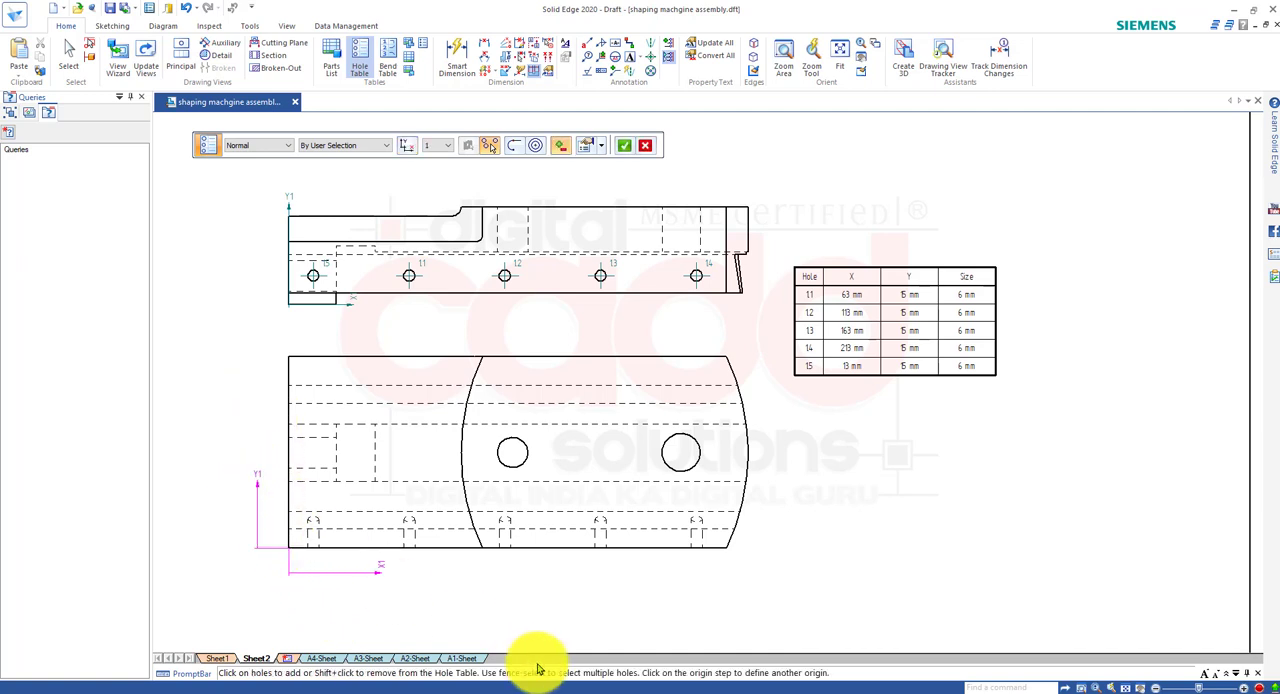
click(519, 470)
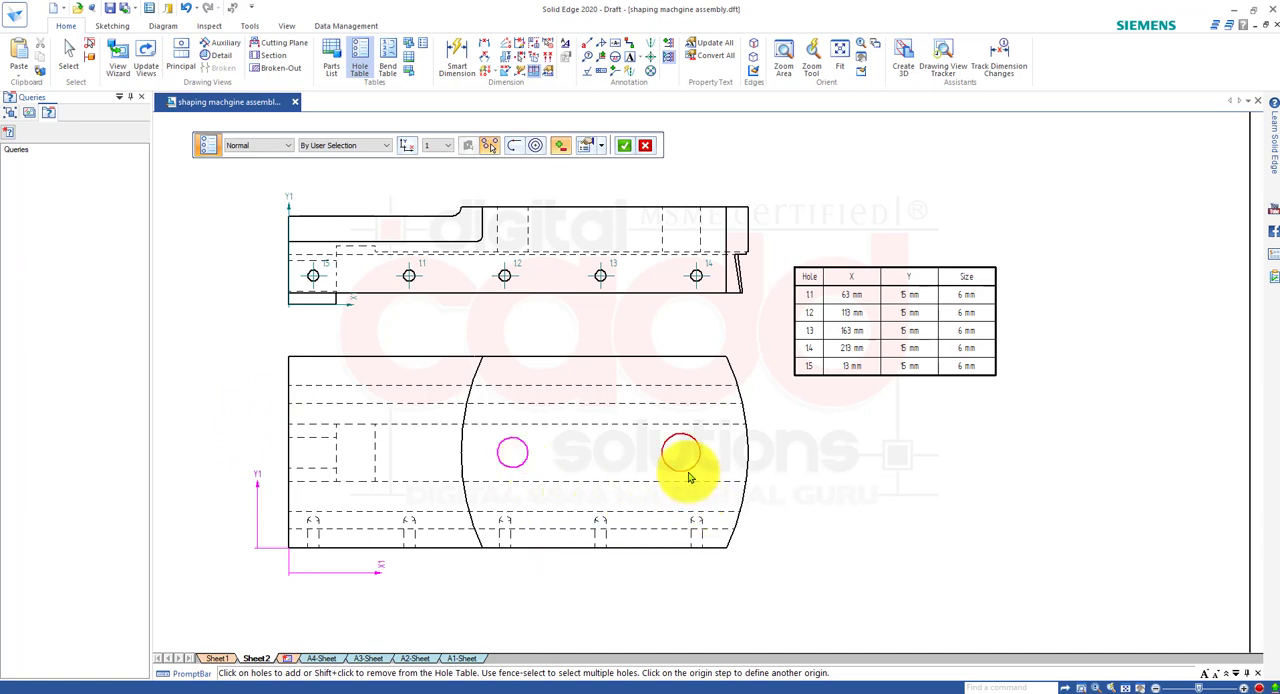
click(688, 477)
right_click(820, 510)
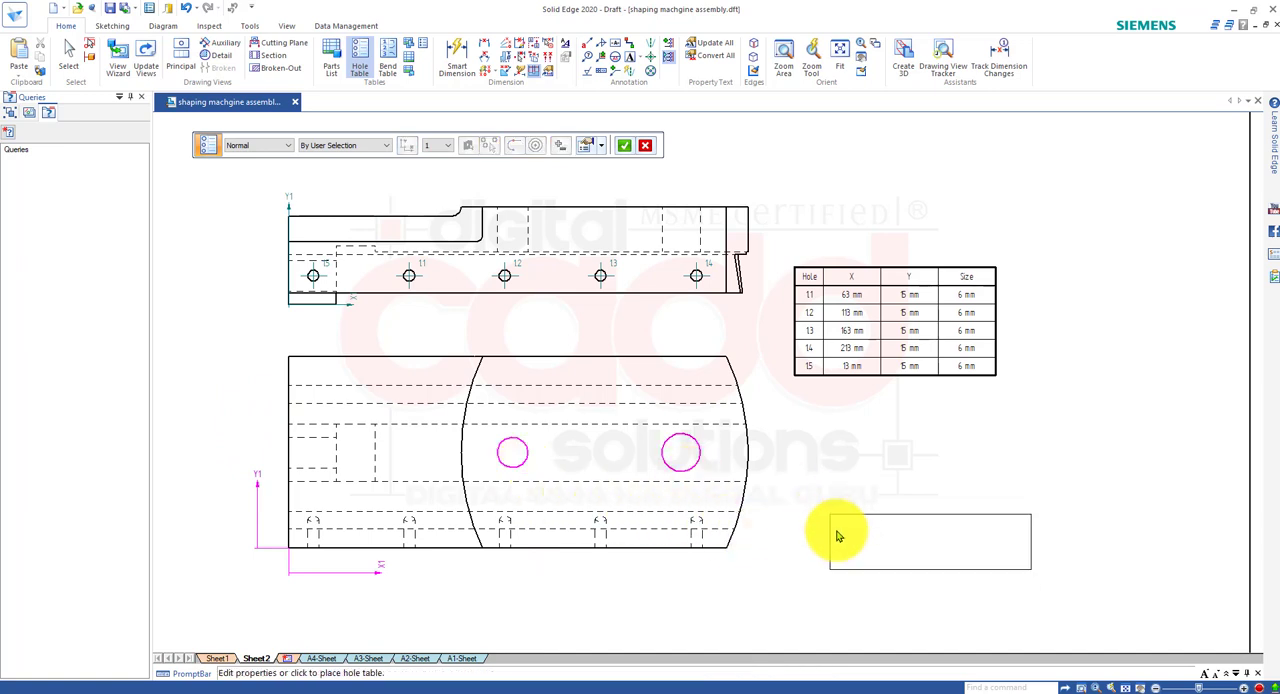
click(797, 451)
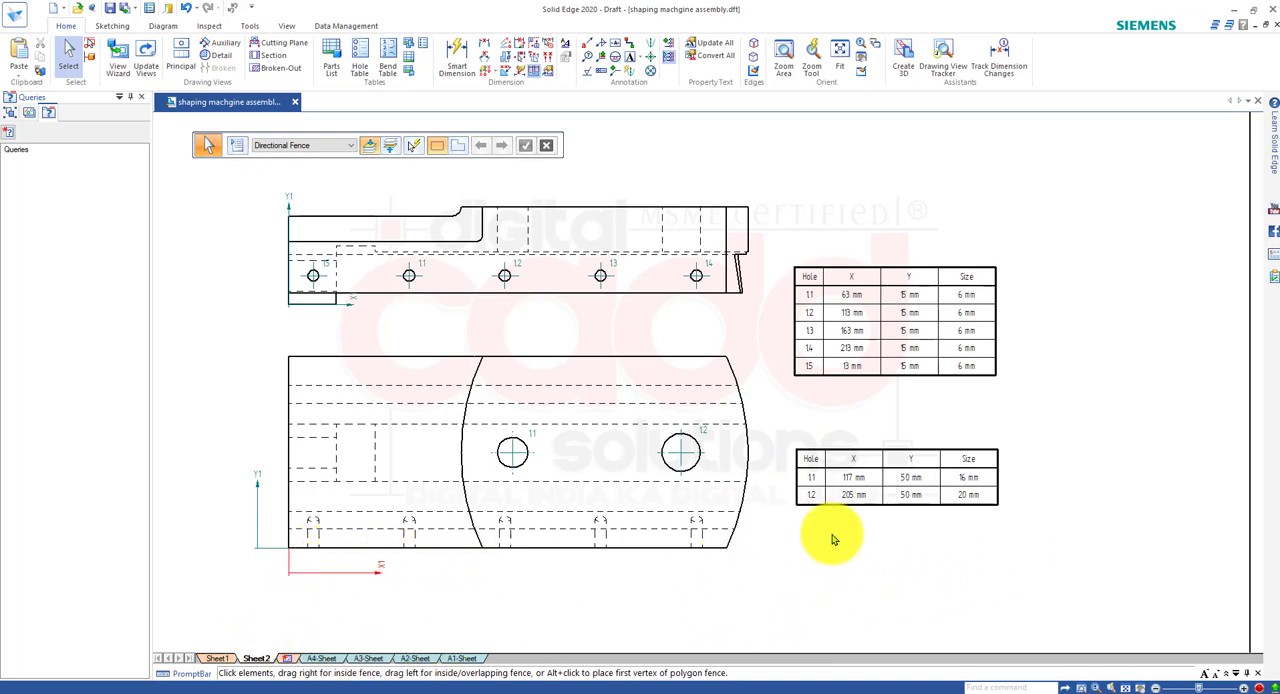
Dimension the plan view's overall height between its upper and lower edges, placing the dimension outside the curved end.
scroll(540, 455, up, 5)
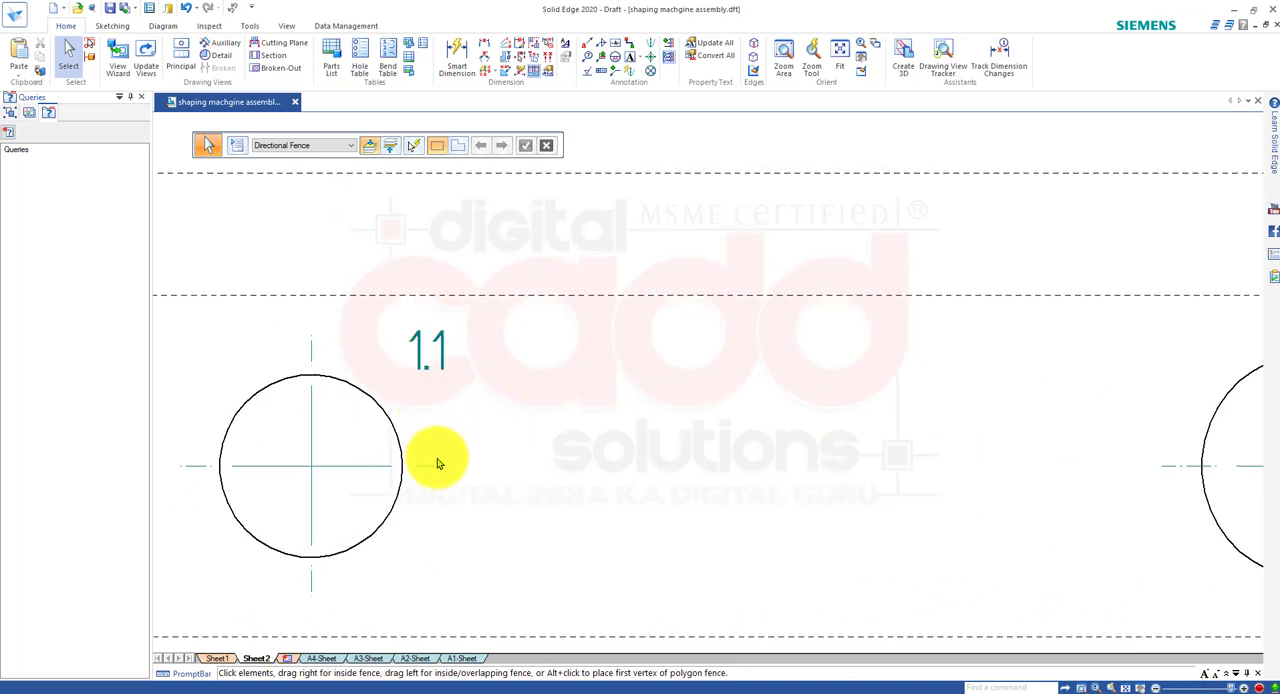
scroll(460, 445, down, 5)
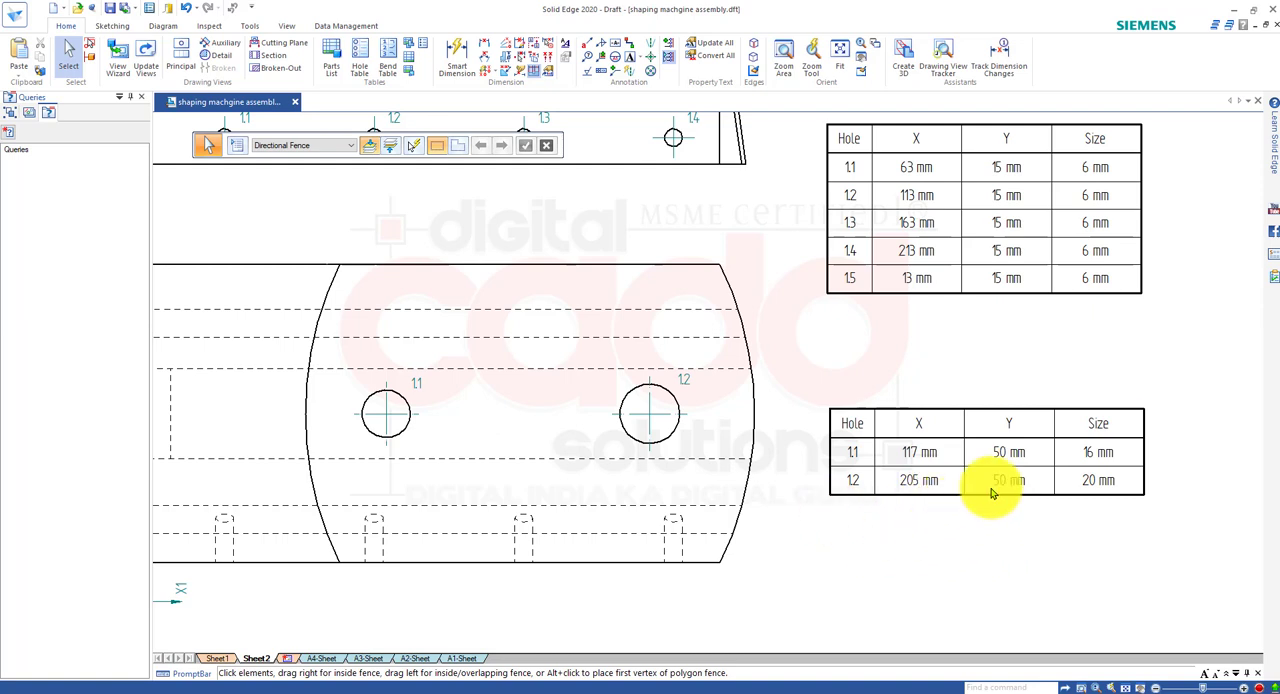
scroll(836, 500, down, 2)
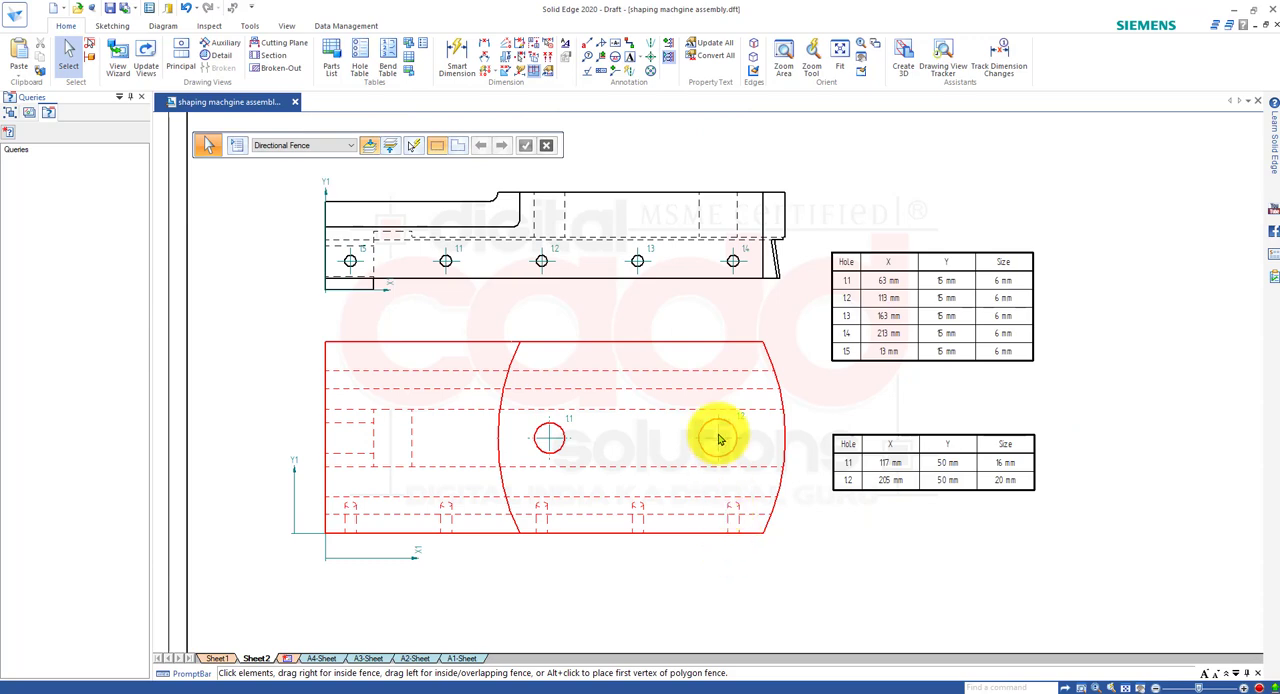
scroll(957, 486, up, 2)
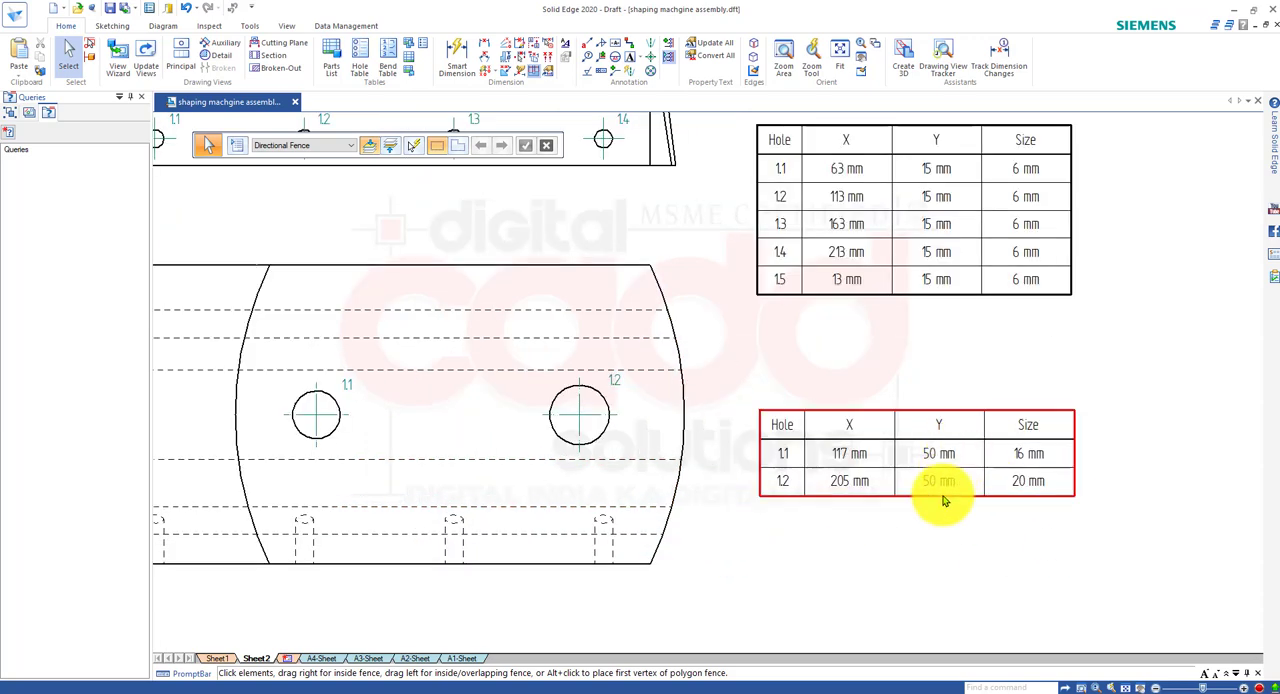
middle_drag(917, 498, 991, 483)
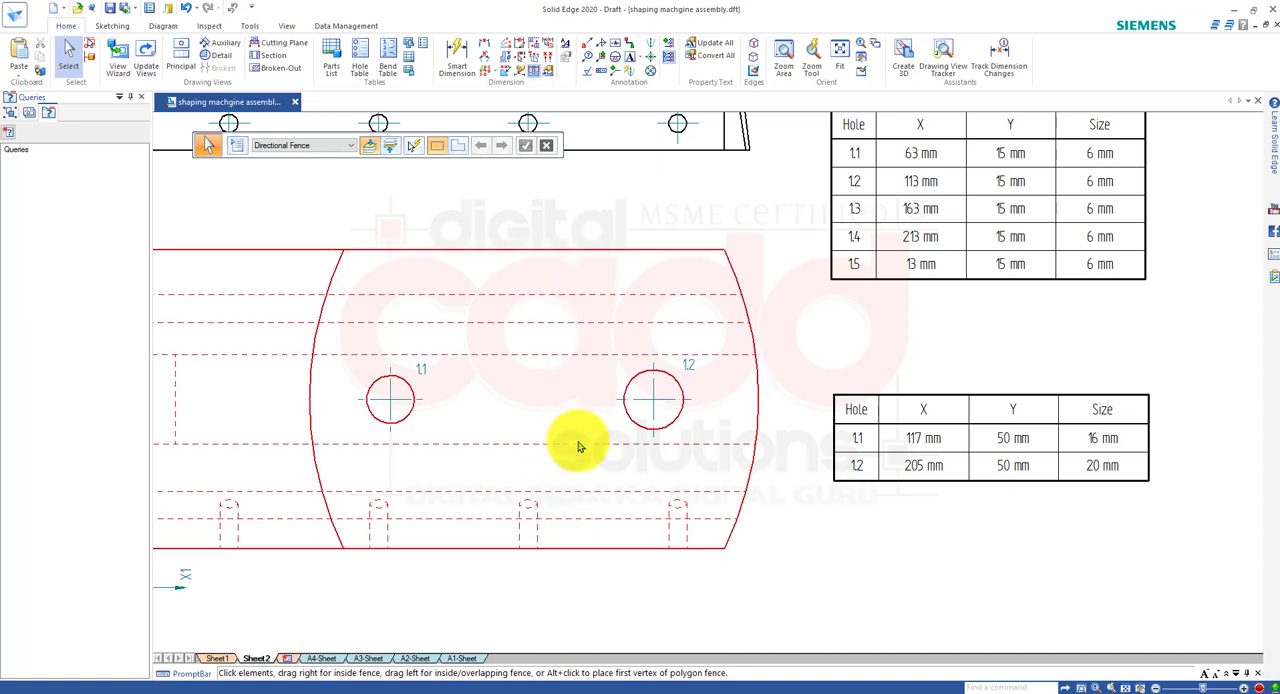
click(457, 52)
click(532, 251)
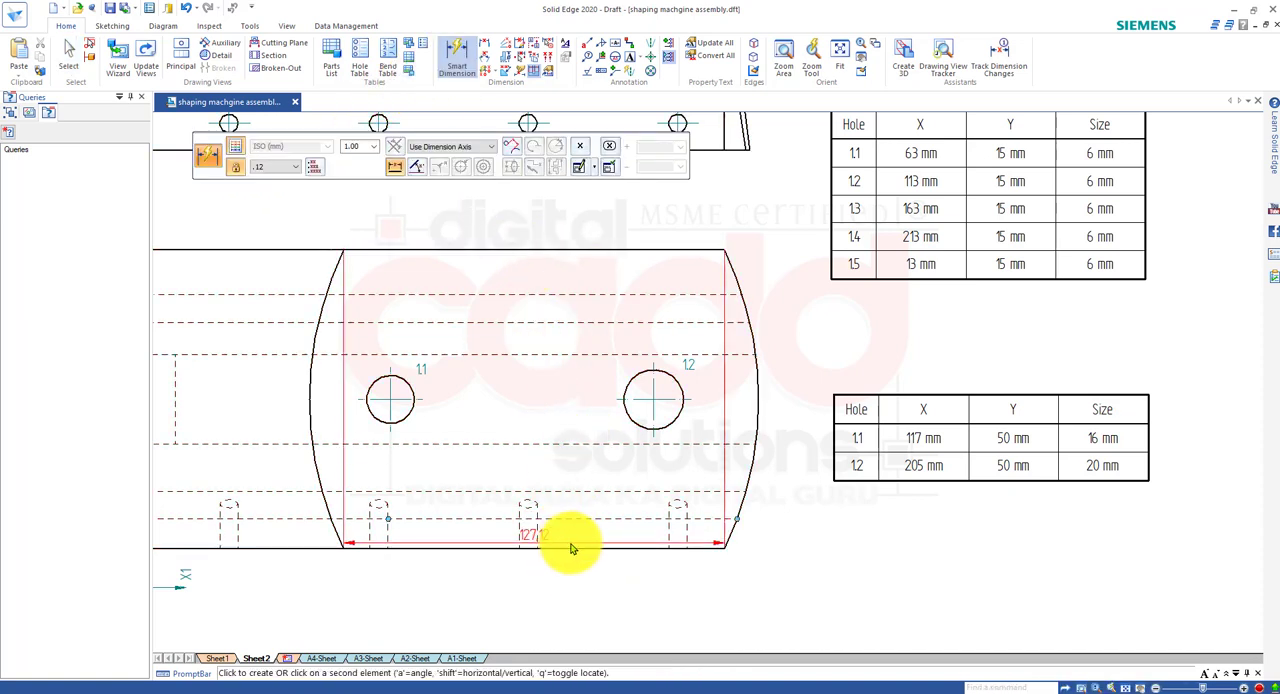
click(789, 456)
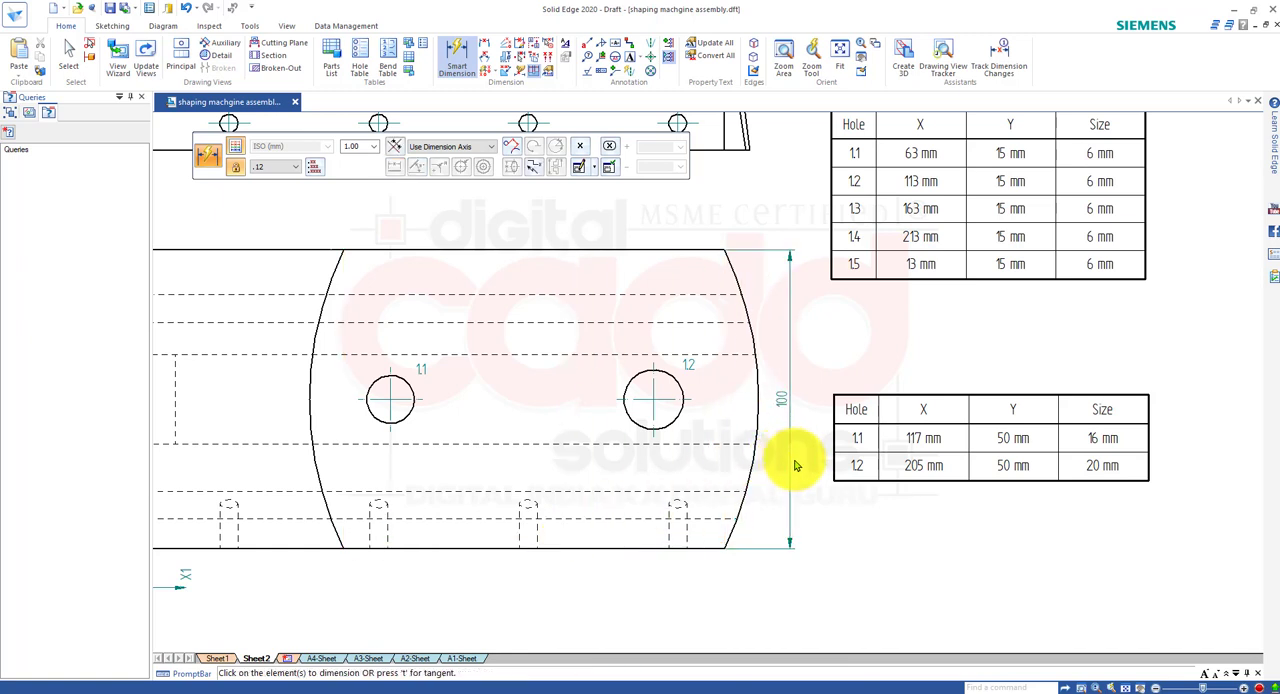
Dimension the height of hole 1.2's centre above the plan view's lower edge.
click(636, 550)
click(655, 401)
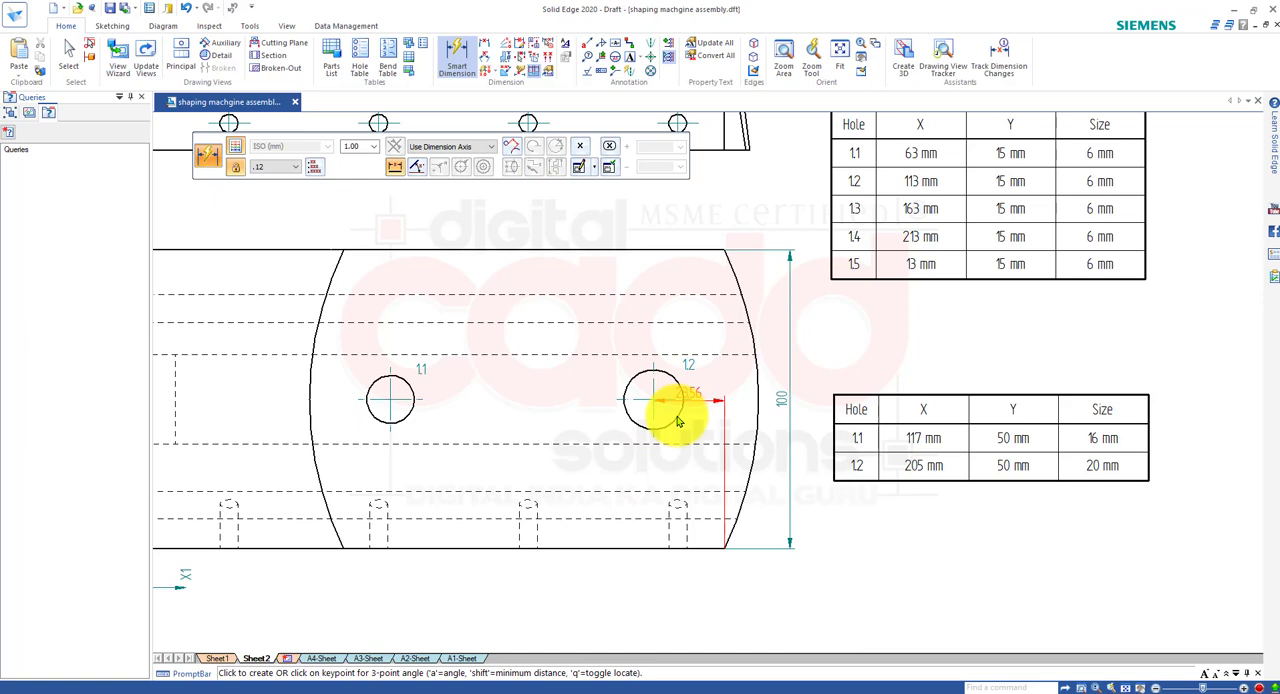
click(770, 513)
key(Escape)
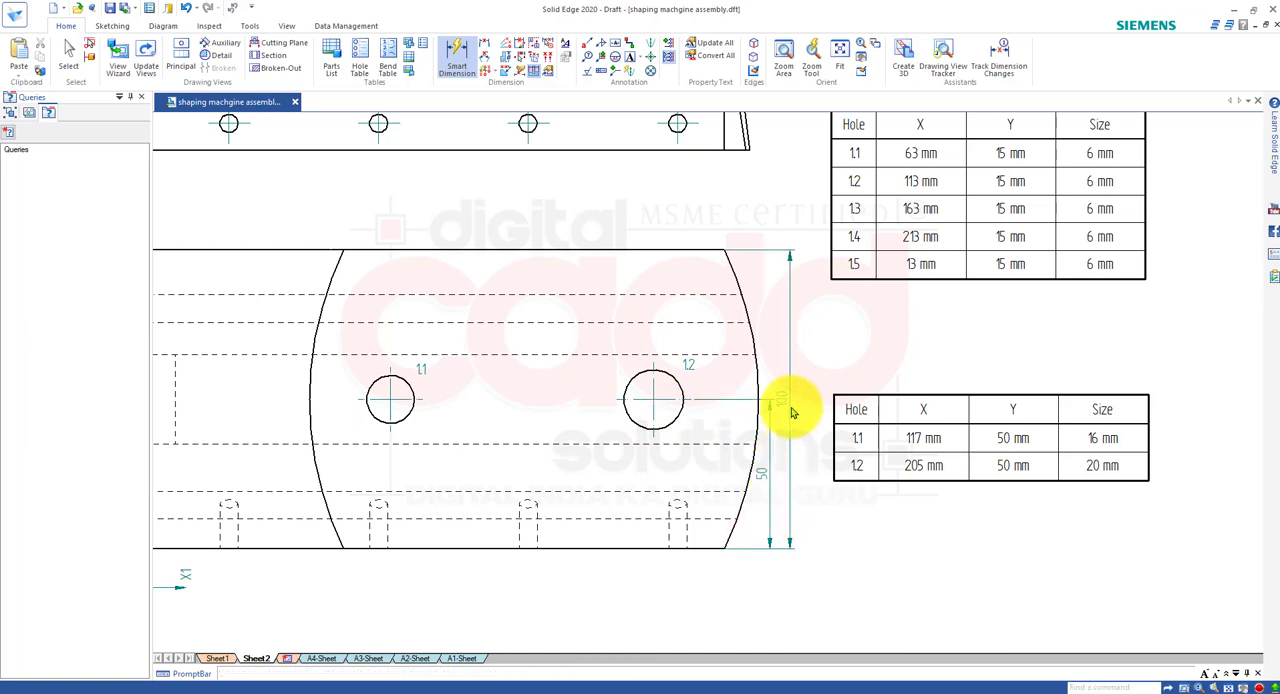
Move the overall height and hole centre dimensions farther out from the plan view's curved end.
drag(786, 405, 815, 408)
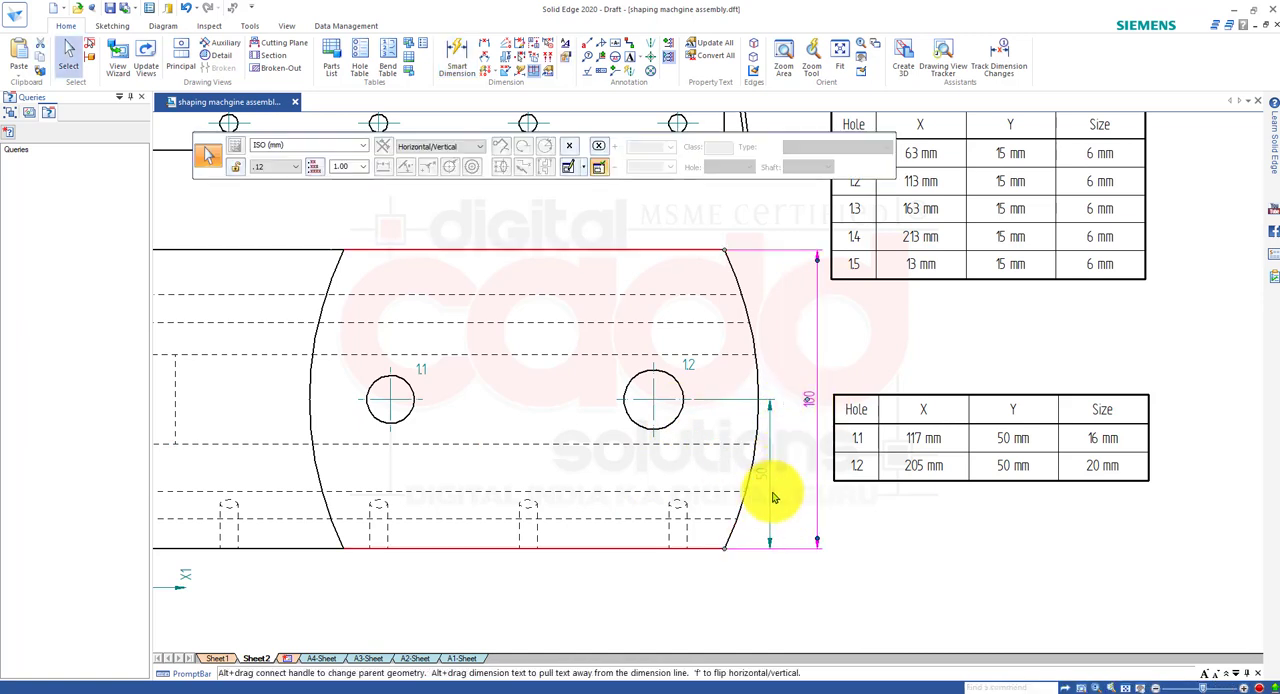
mouse_move(762, 482)
mouse_down()
mouse_move(777, 522)
mouse_move(783, 480)
mouse_up()
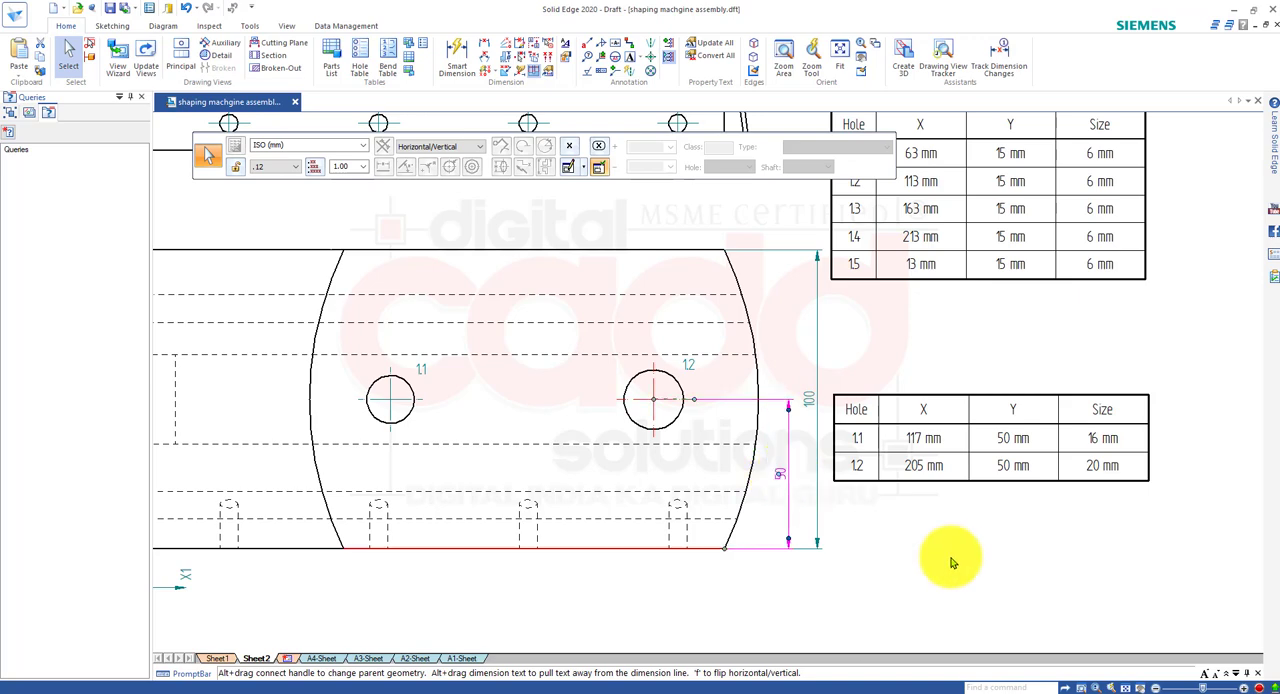
click(940, 563)
mouse_move(953, 548)
middle_down()
mouse_move(835, 552)
mouse_move(932, 529)
middle_up()
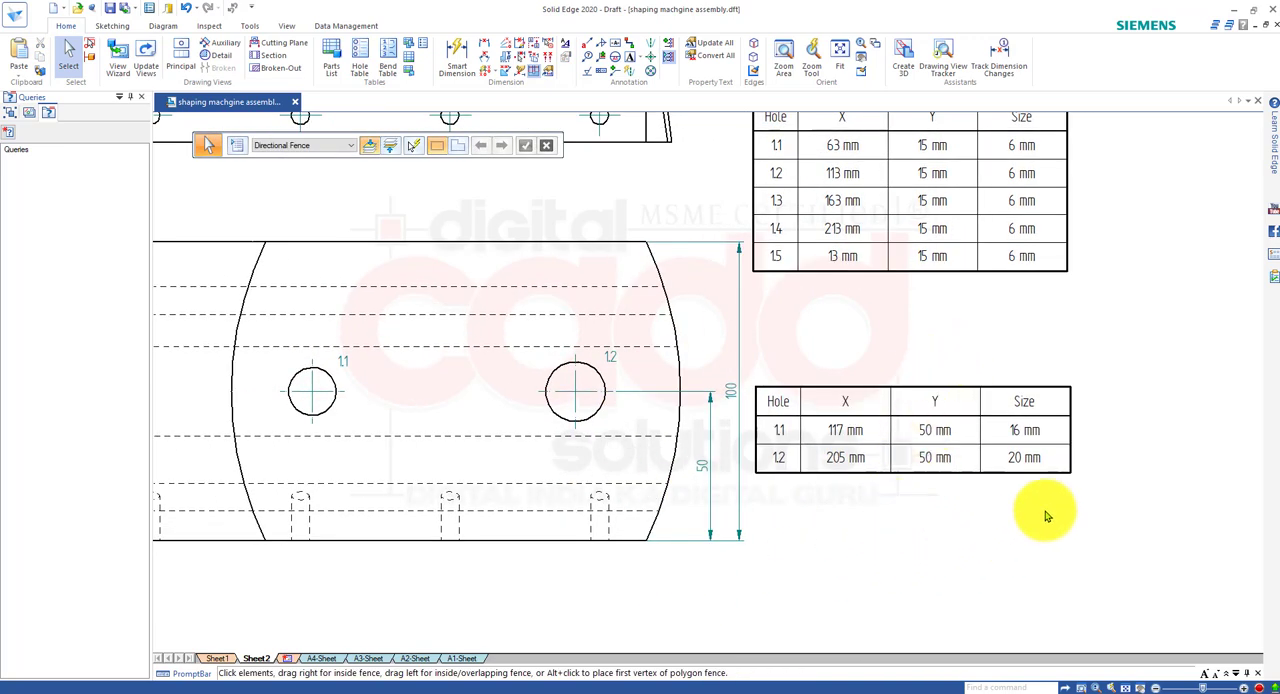
middle_drag(651, 549, 677, 547)
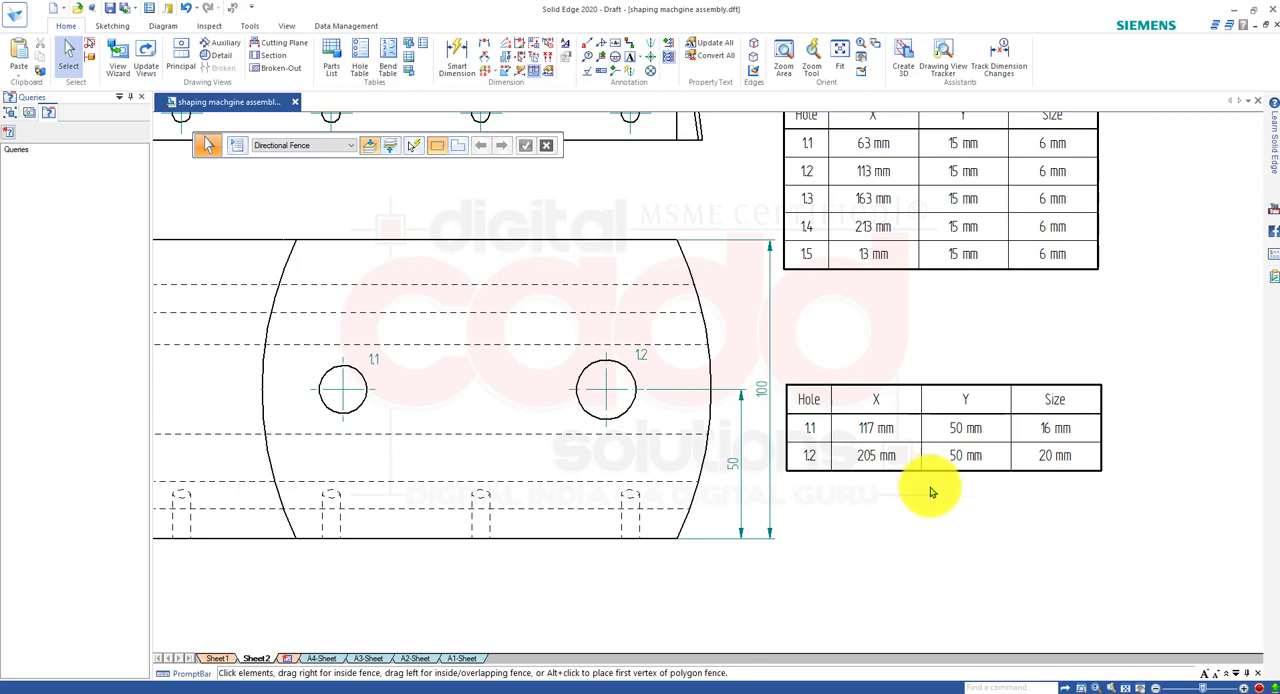
scroll(900, 500, down, 3)
scroll(690, 487, down, 1)
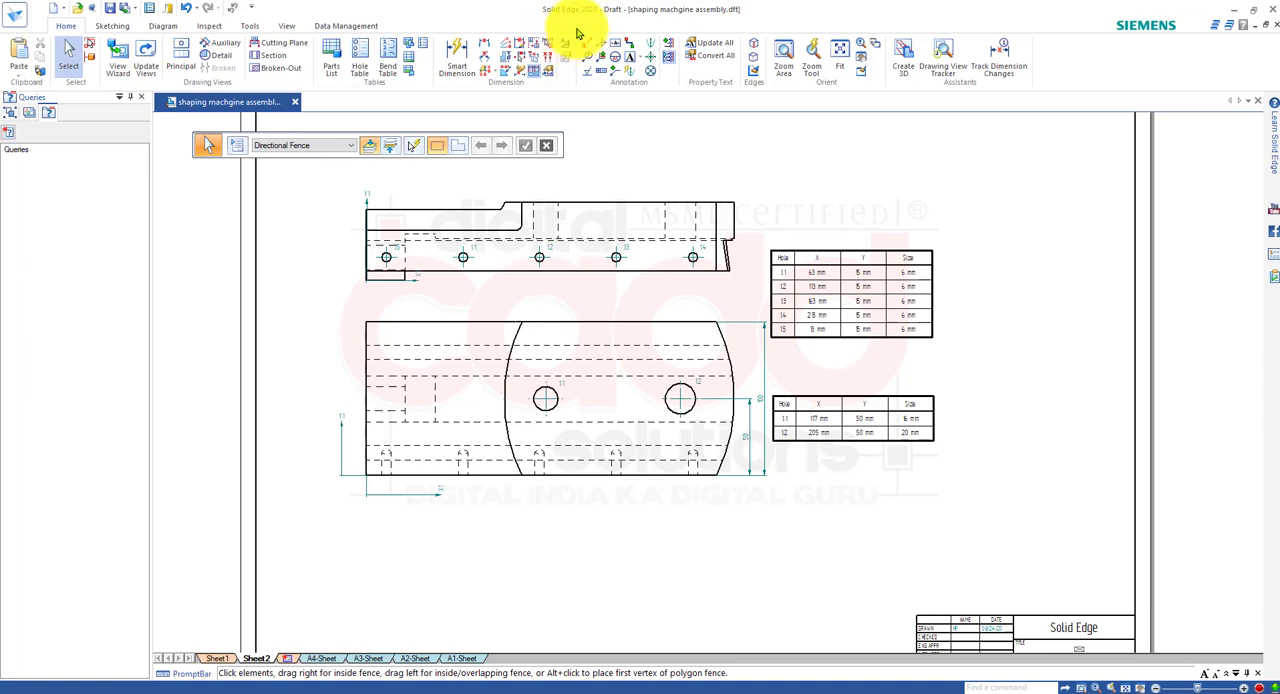
mouse_move(567, 30)
mouse_down()
mouse_move(640, 94)
mouse_move(688, 108)
mouse_move(684, 95)
mouse_up()
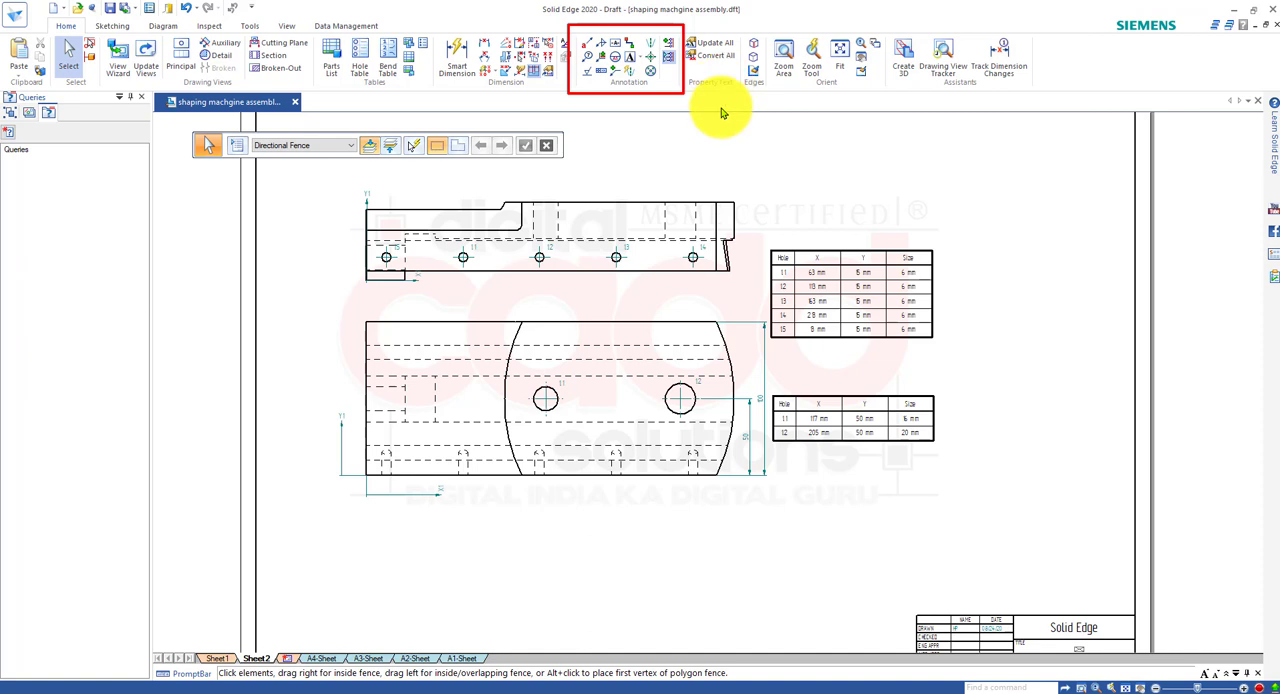
Place a Basic surface texture symbol with a leader pointing to the long top edge of the upper view.
click(589, 76)
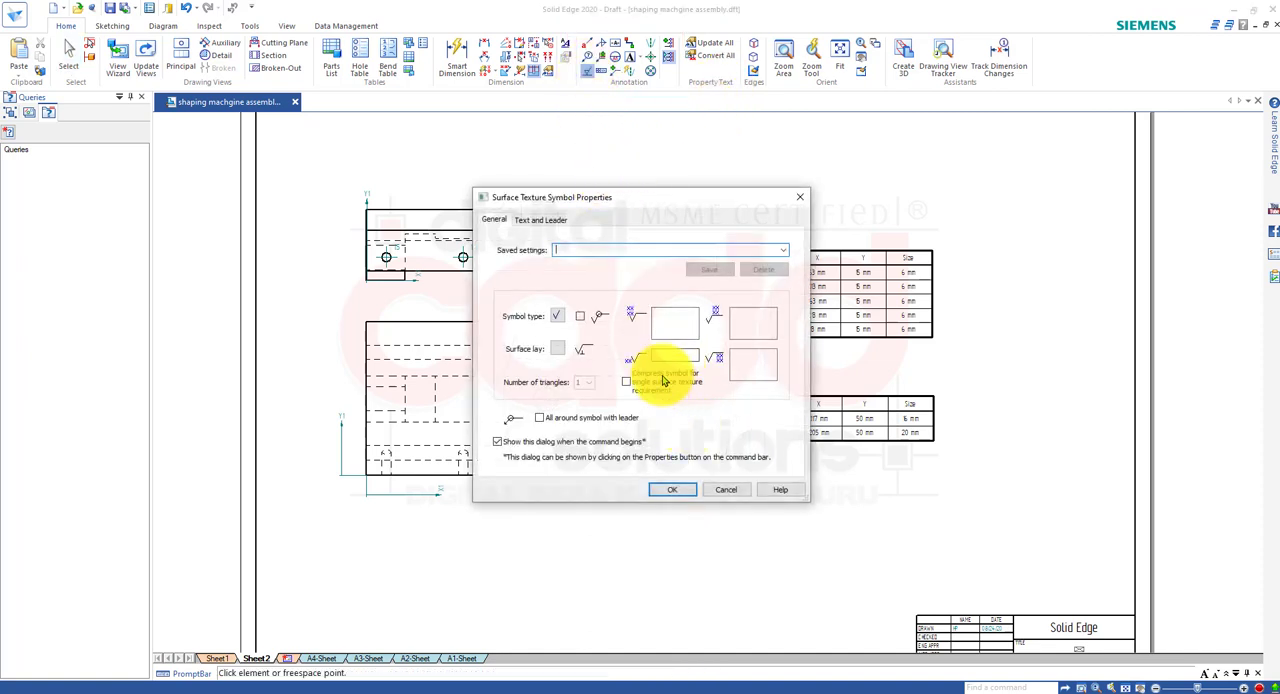
click(558, 318)
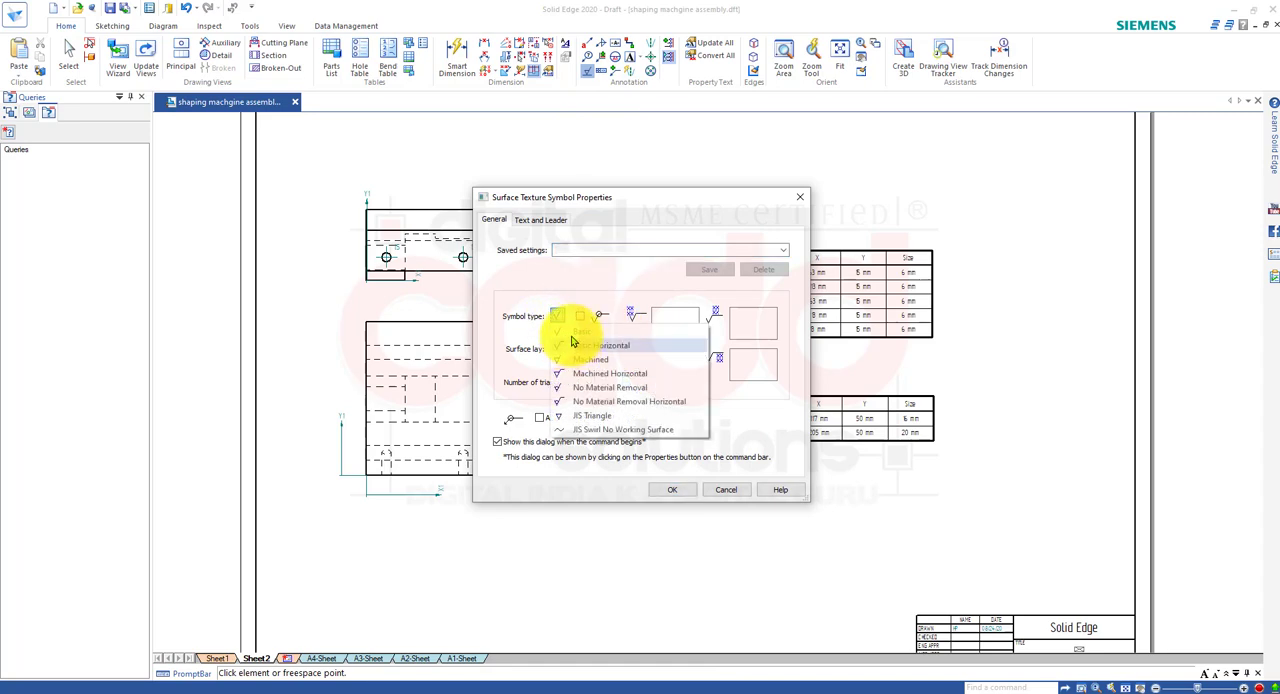
click(587, 334)
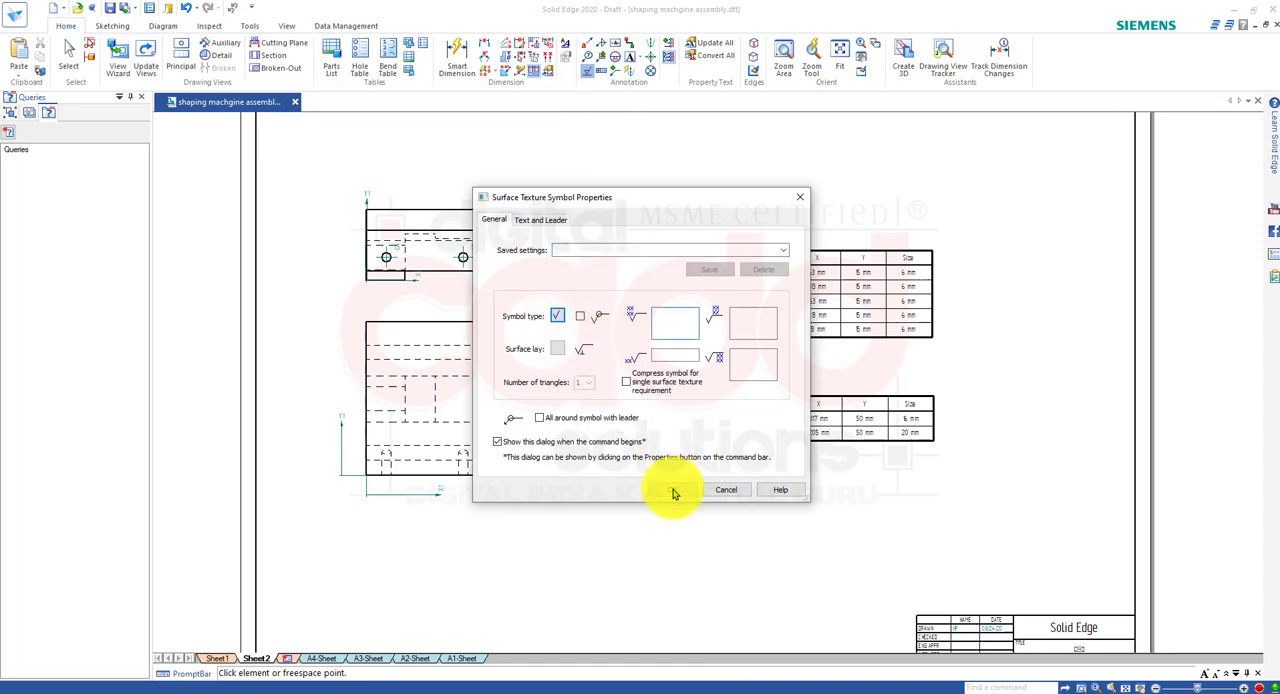
click(673, 491)
scroll(591, 208, up, 5)
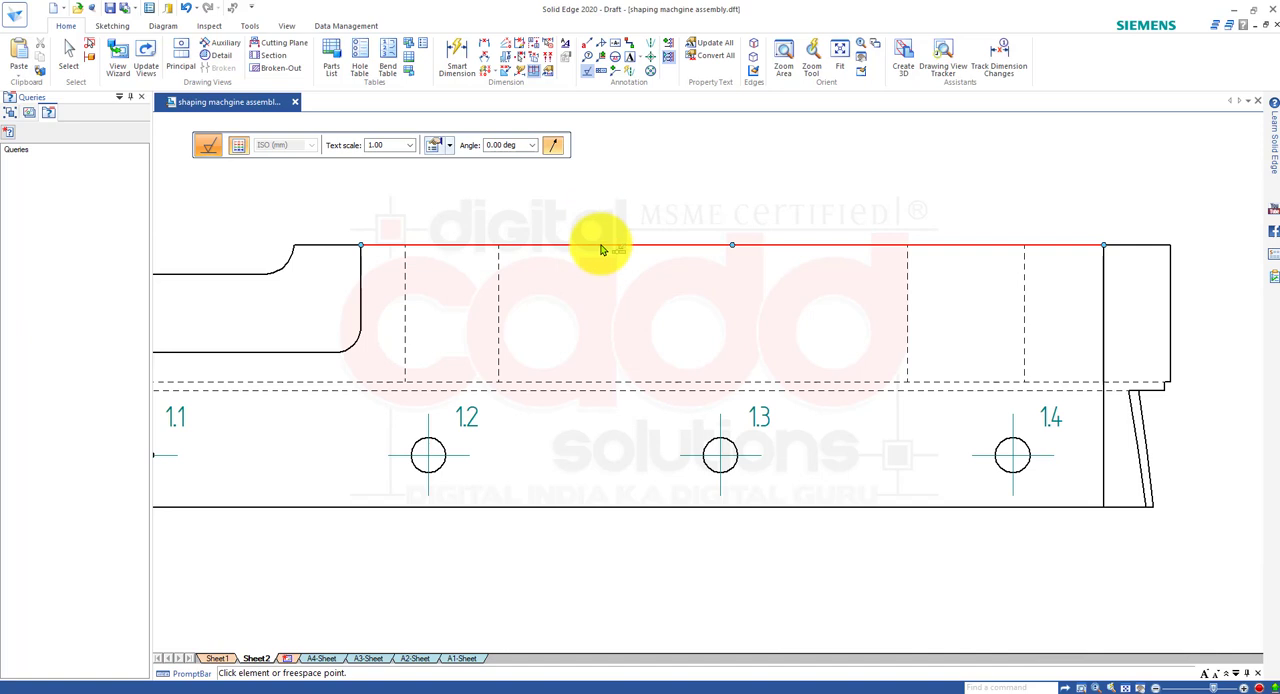
click(603, 246)
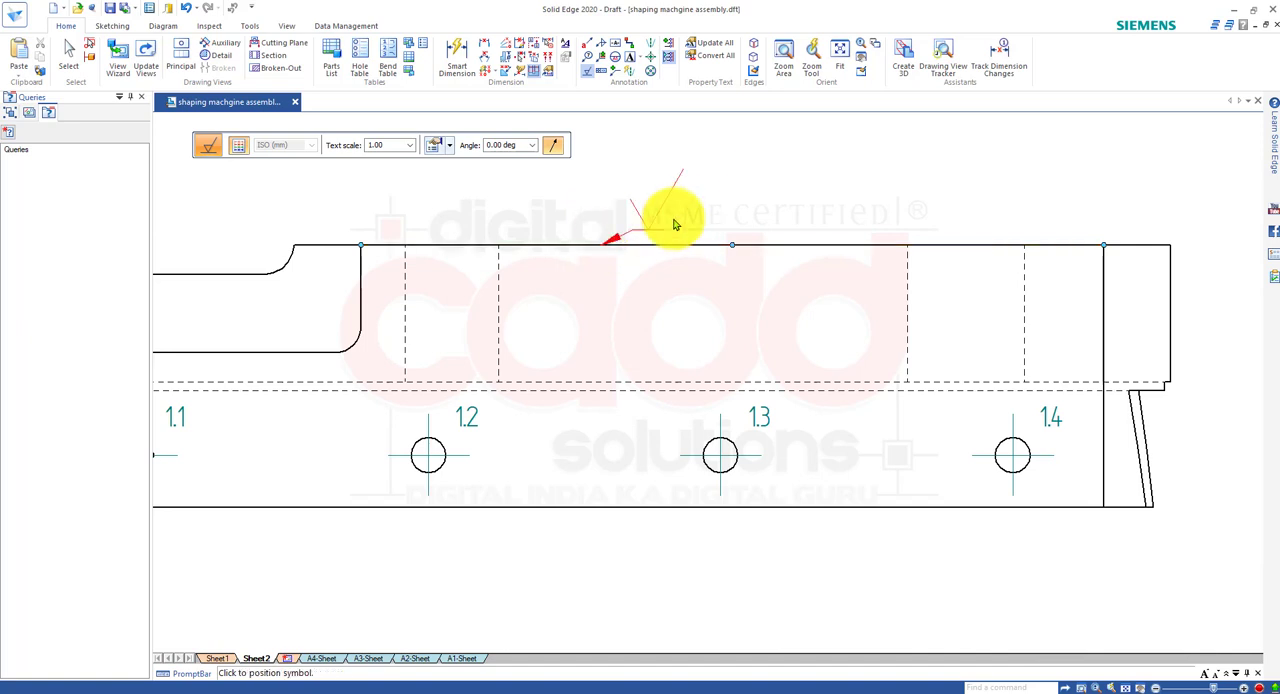
click(765, 224)
key(Escape)
scroll(820, 131, up, 6)
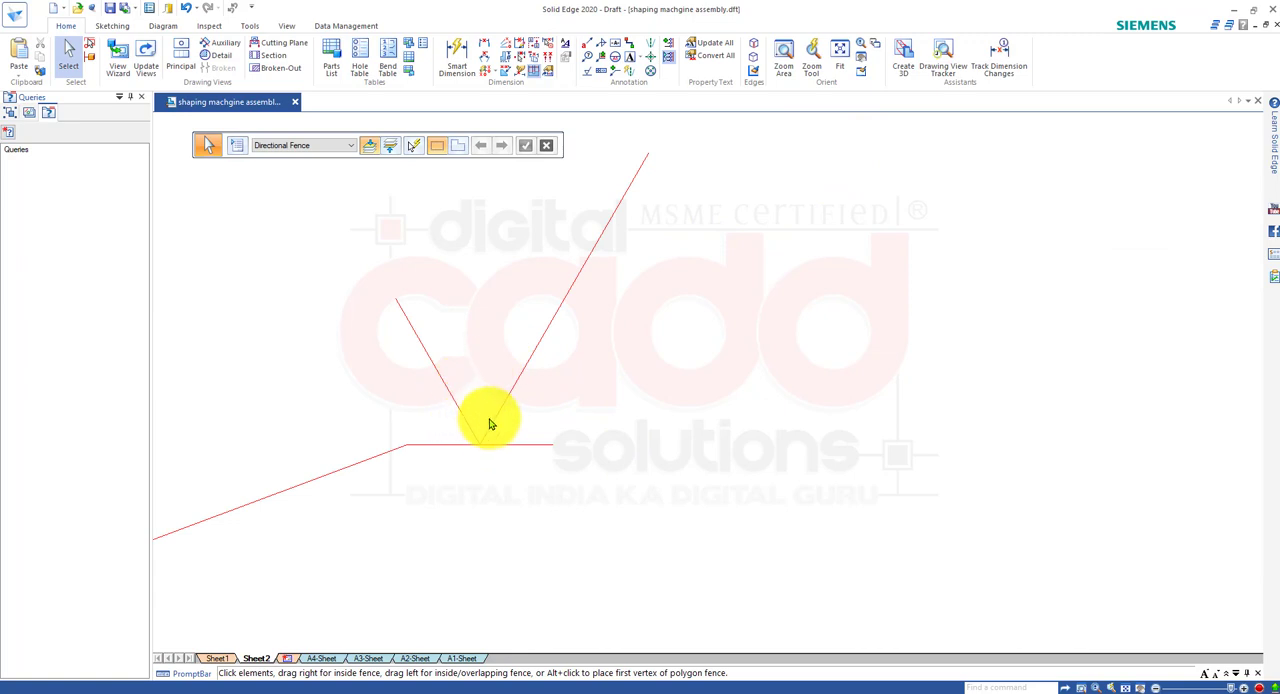
click(626, 693)
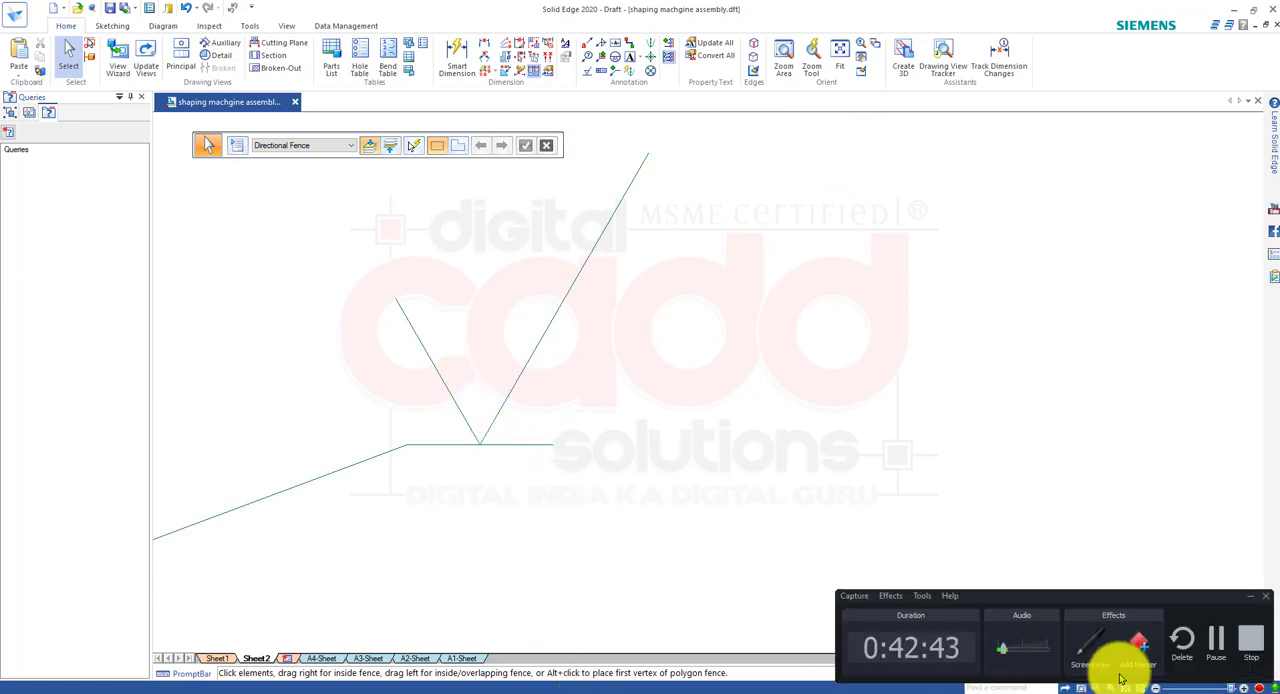
click(1092, 648)
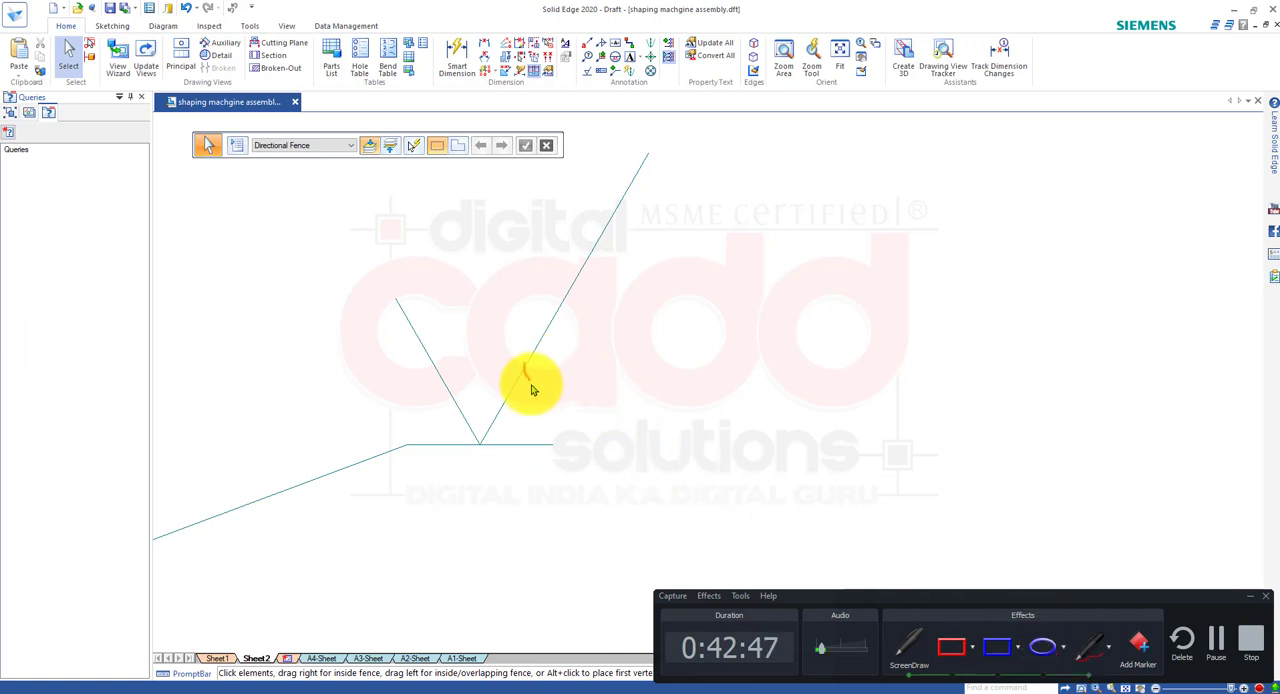
drag(524, 365, 537, 445)
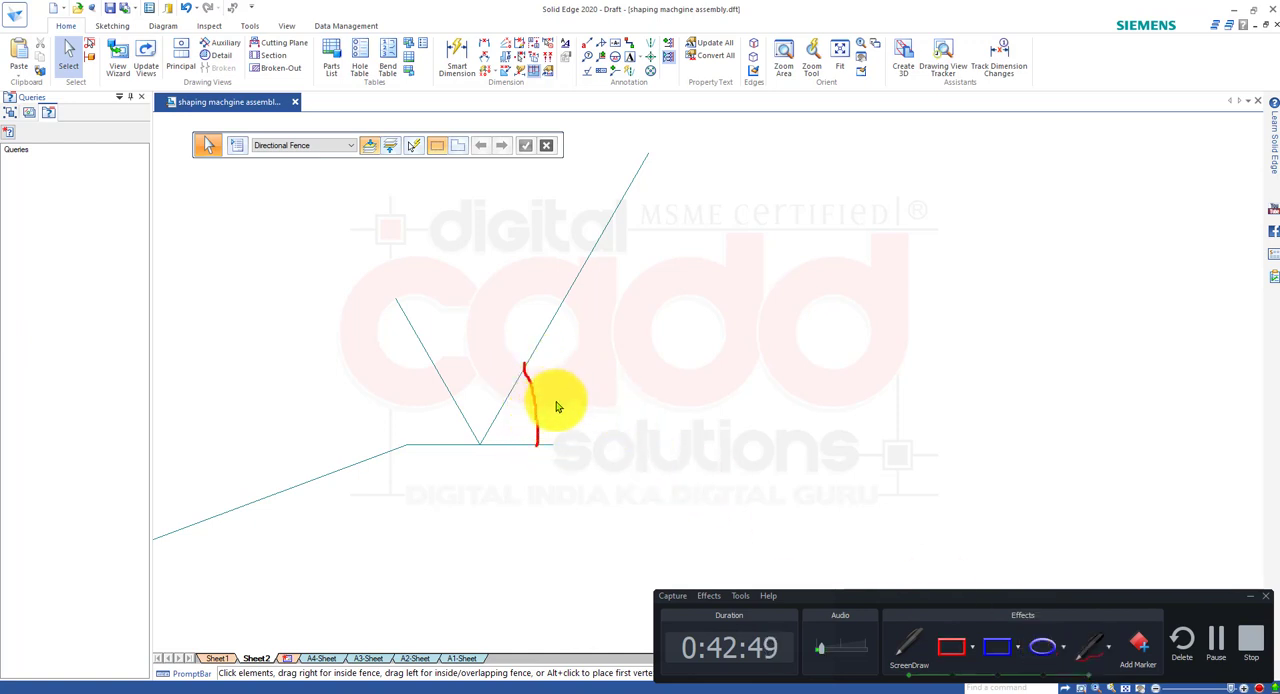
drag(556, 401, 578, 390)
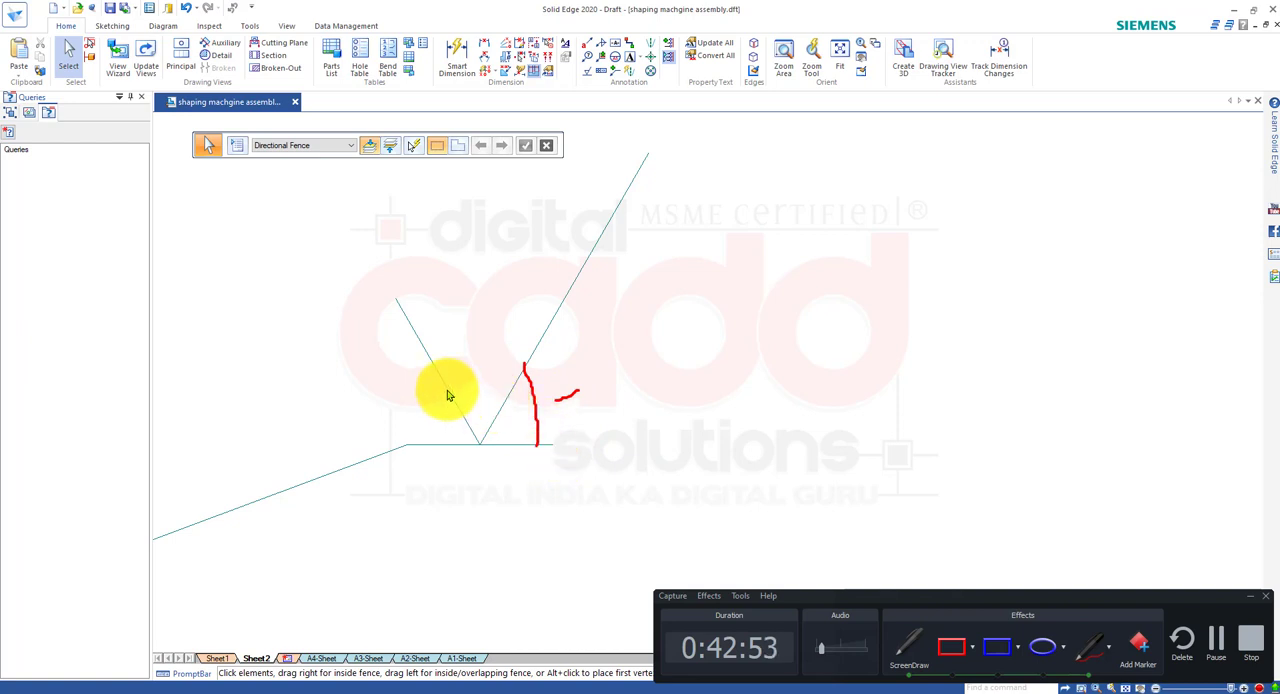
drag(447, 386, 430, 449)
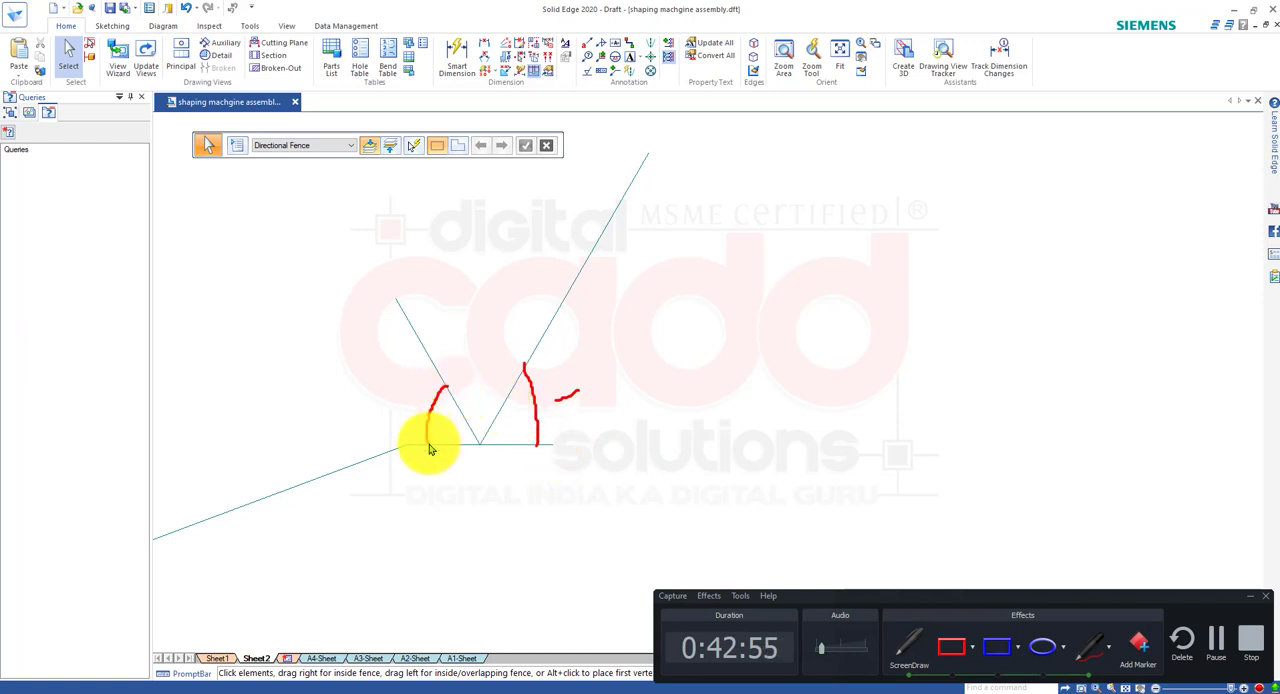